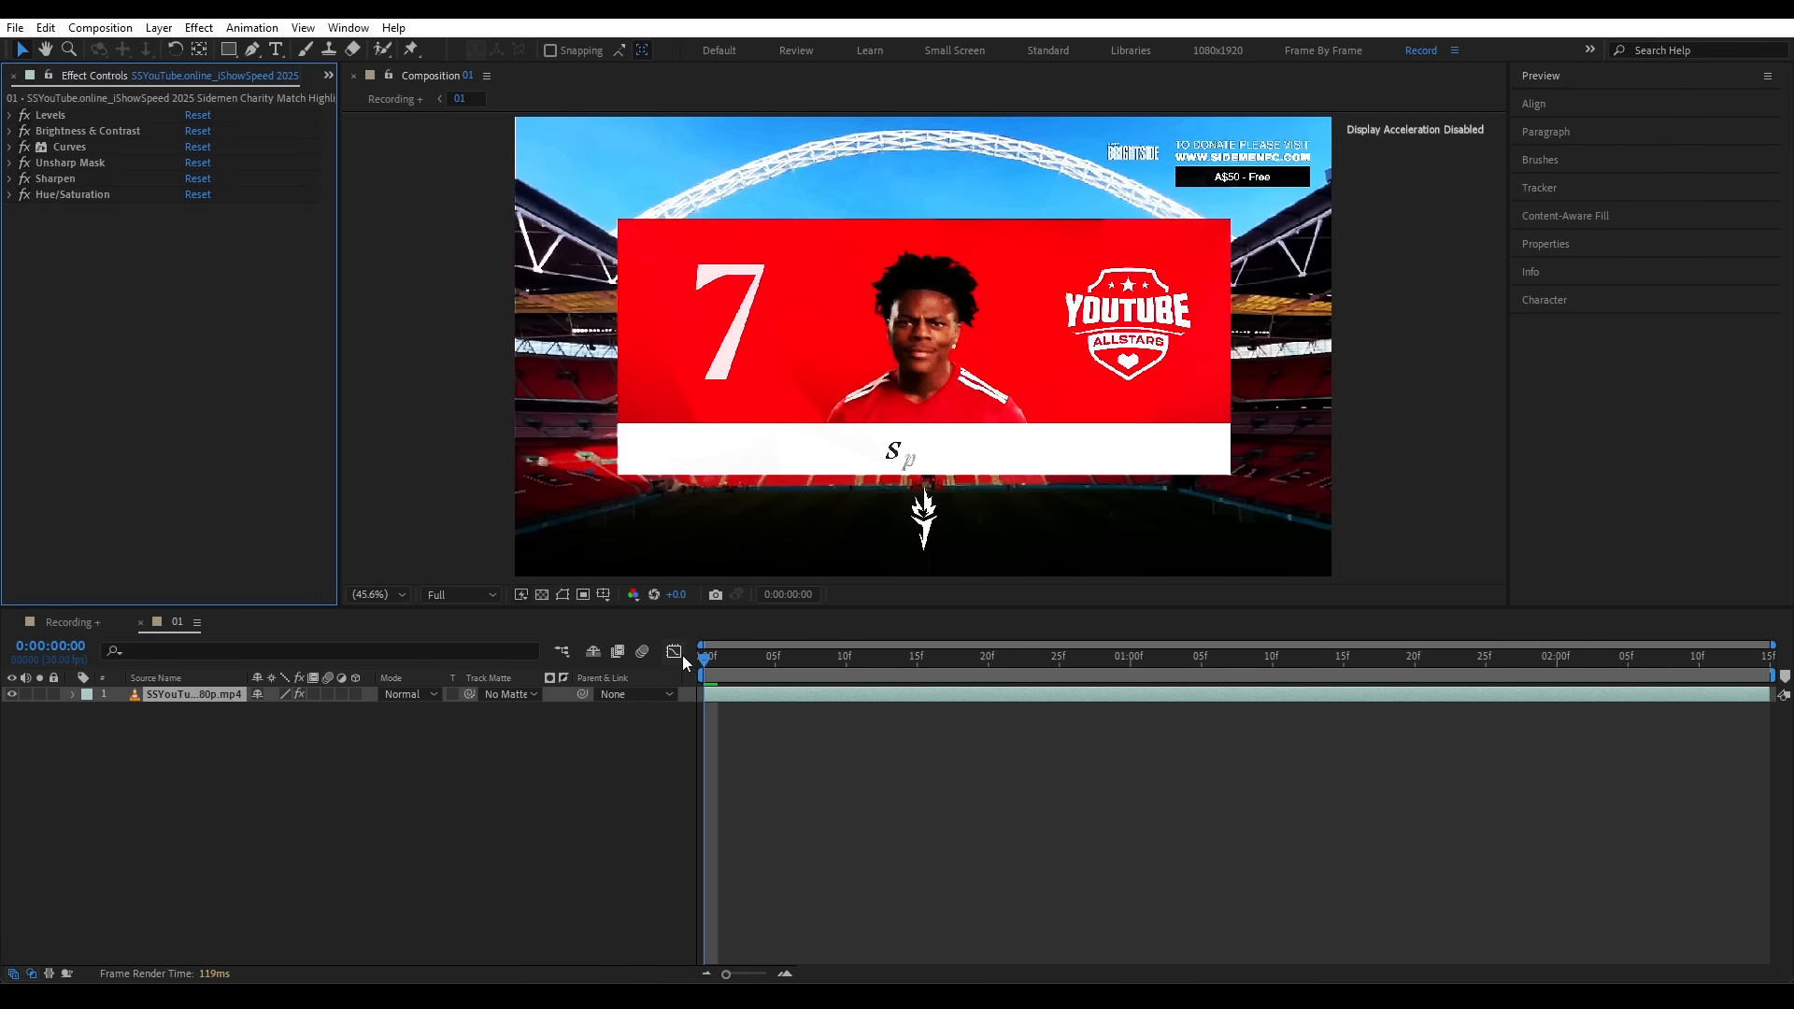
- Move to 0:00:00:19, return to the Recording composition and open layer 01 for Roto Brush work
left_click_drag(704, 658, 1173, 673)
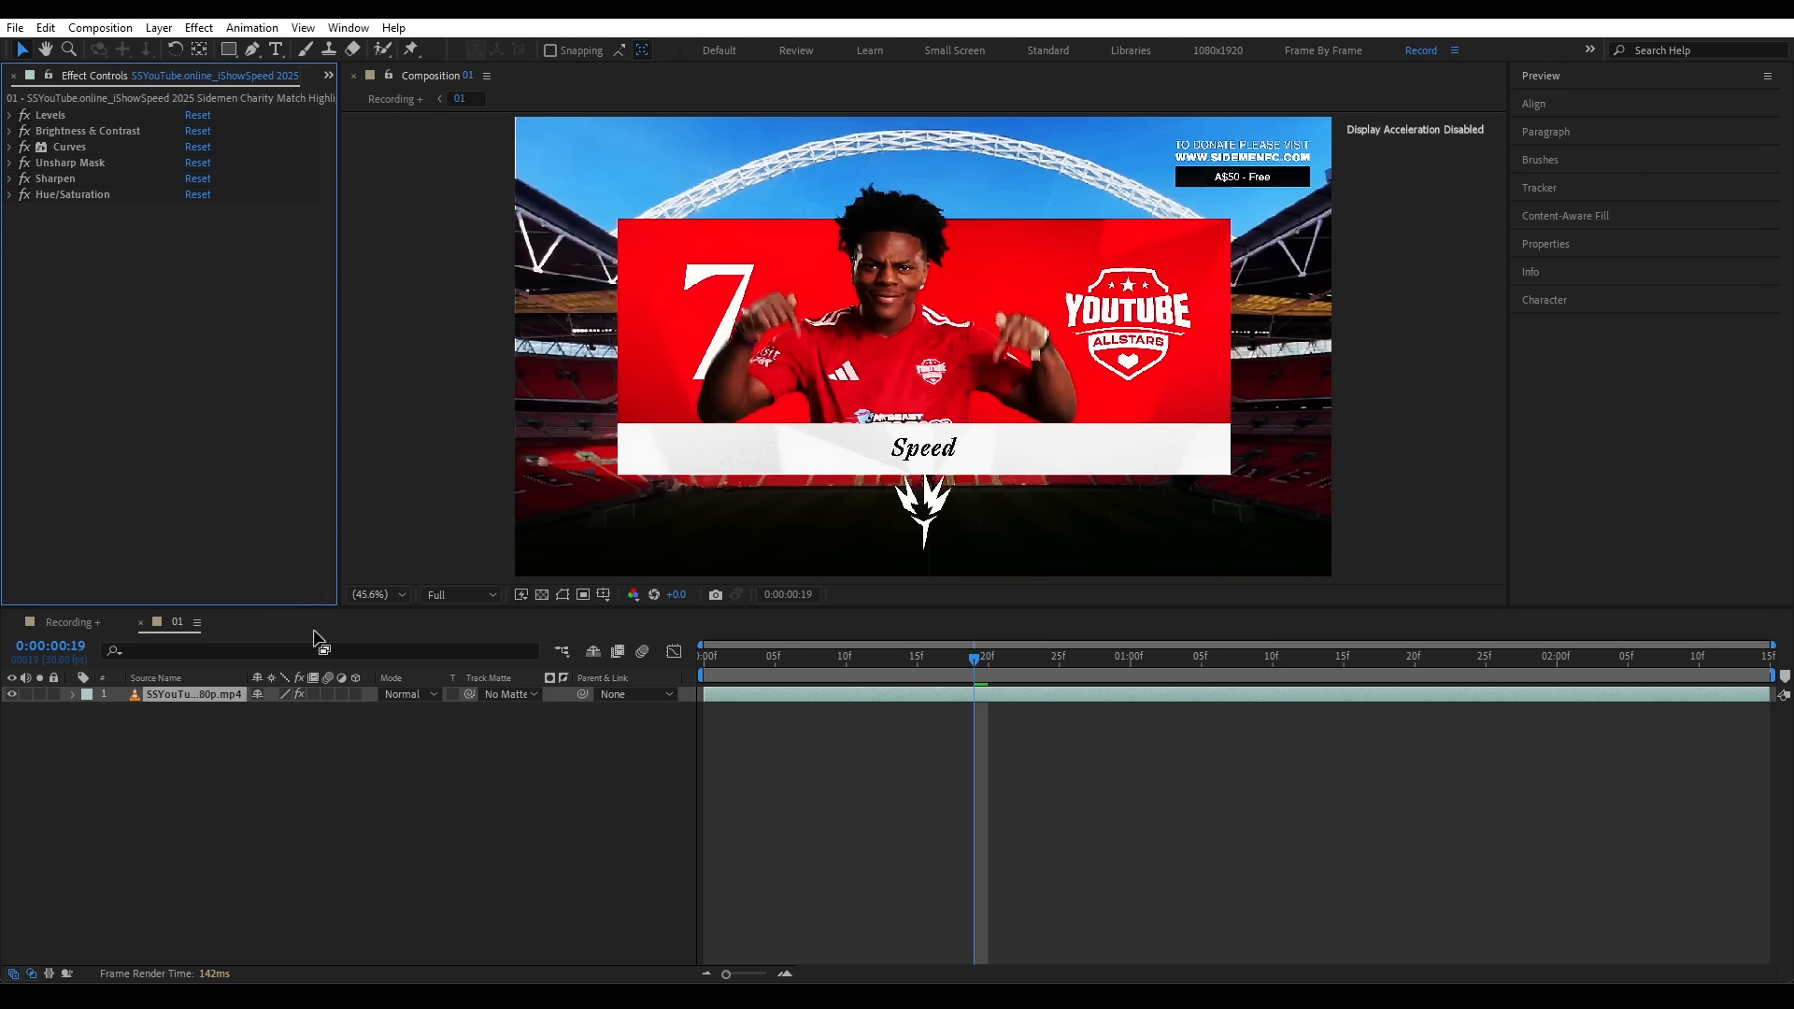
left_click(372, 789)
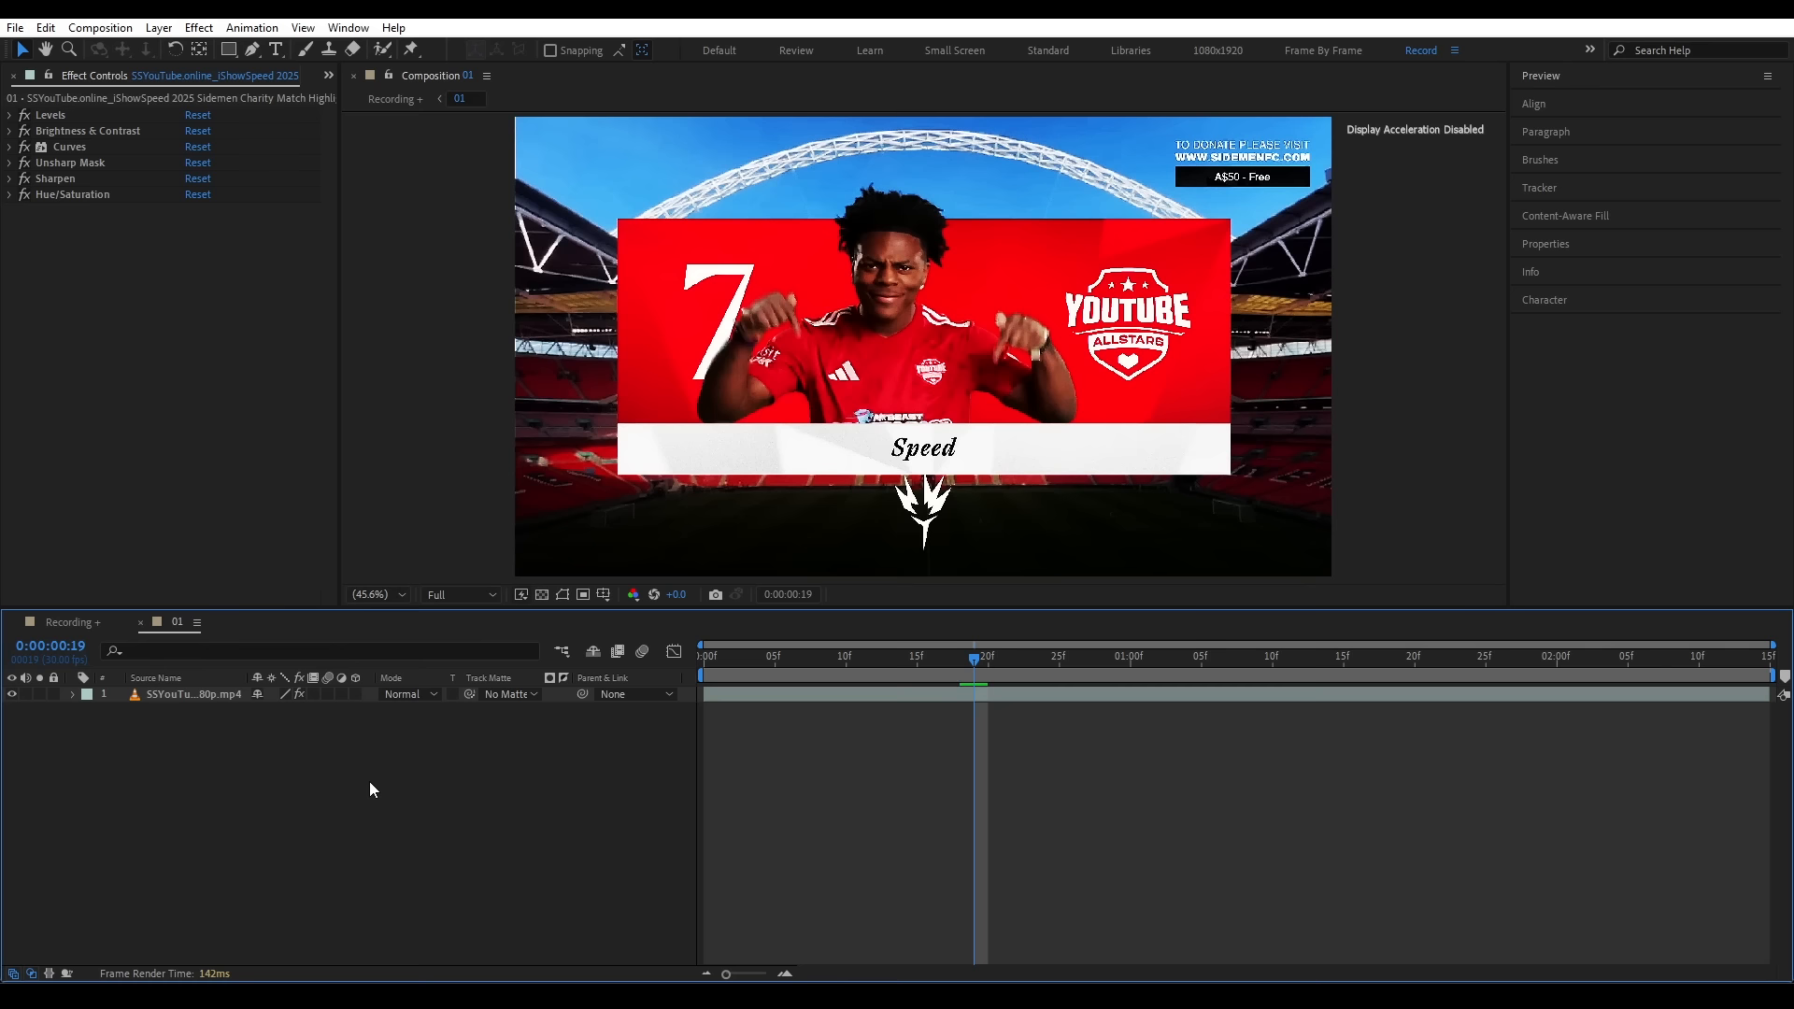
left_click(394, 99)
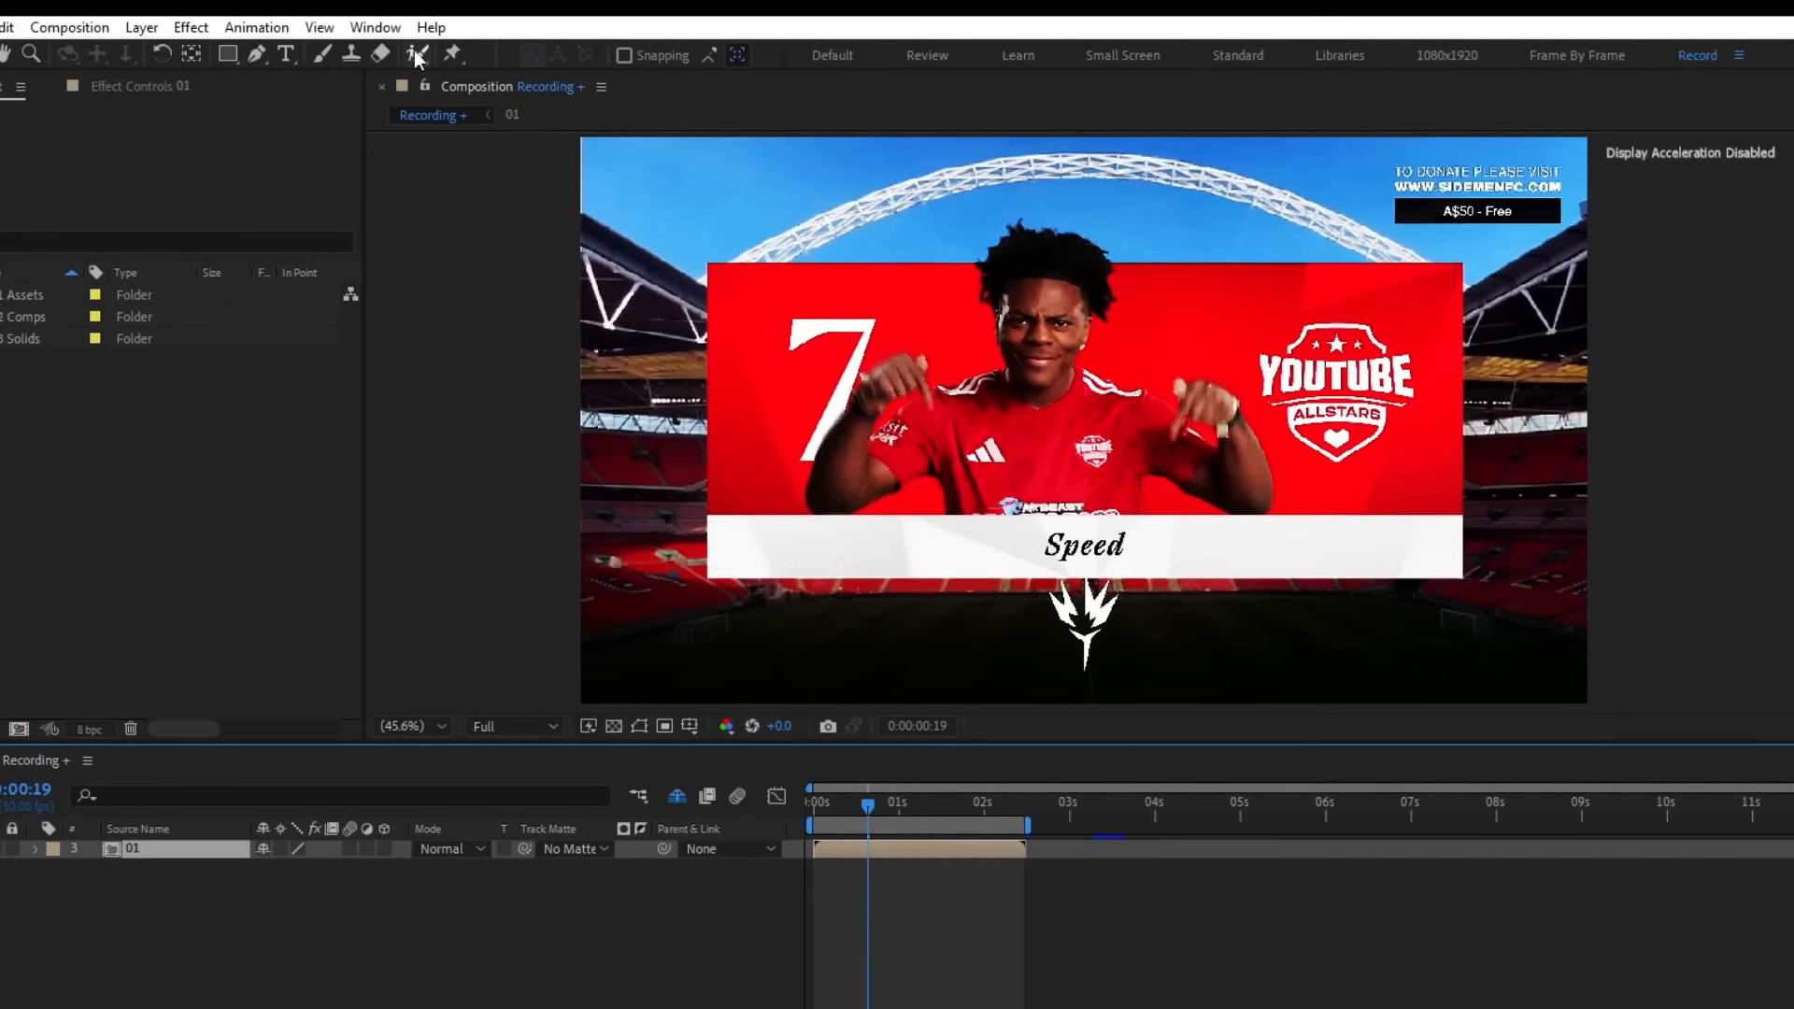
left_click(382, 49)
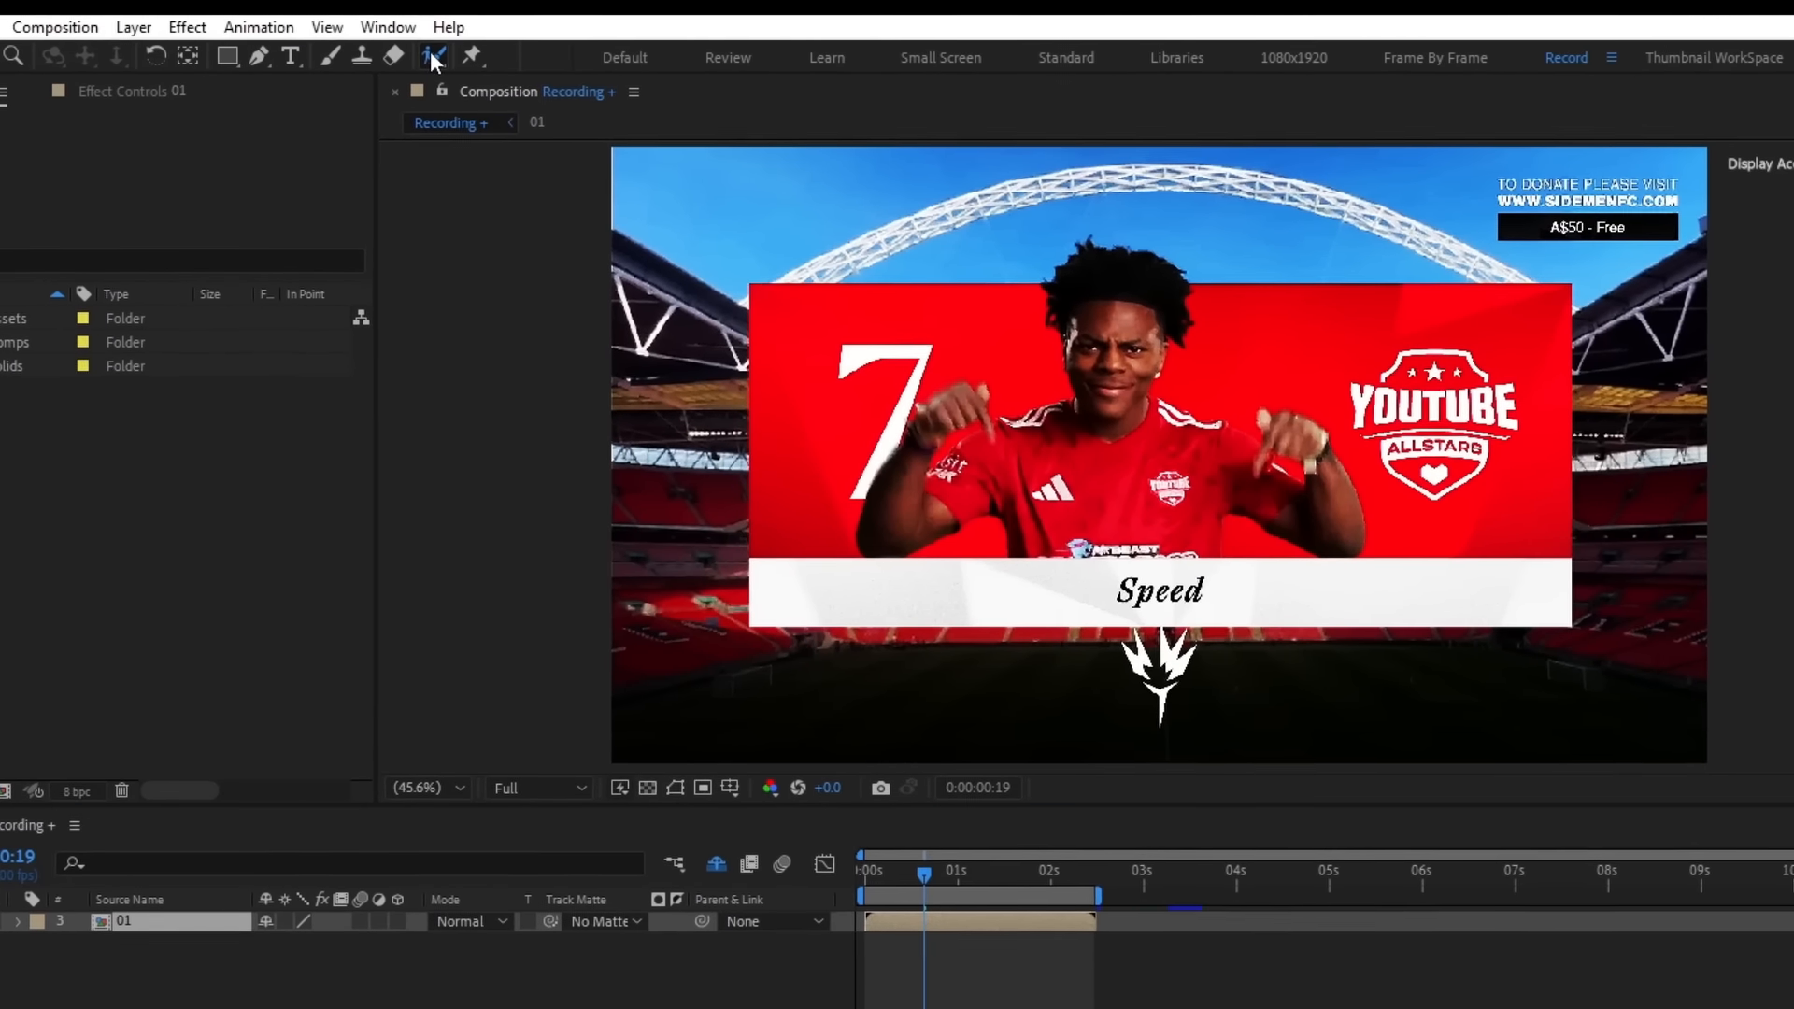
double_click(1049, 508)
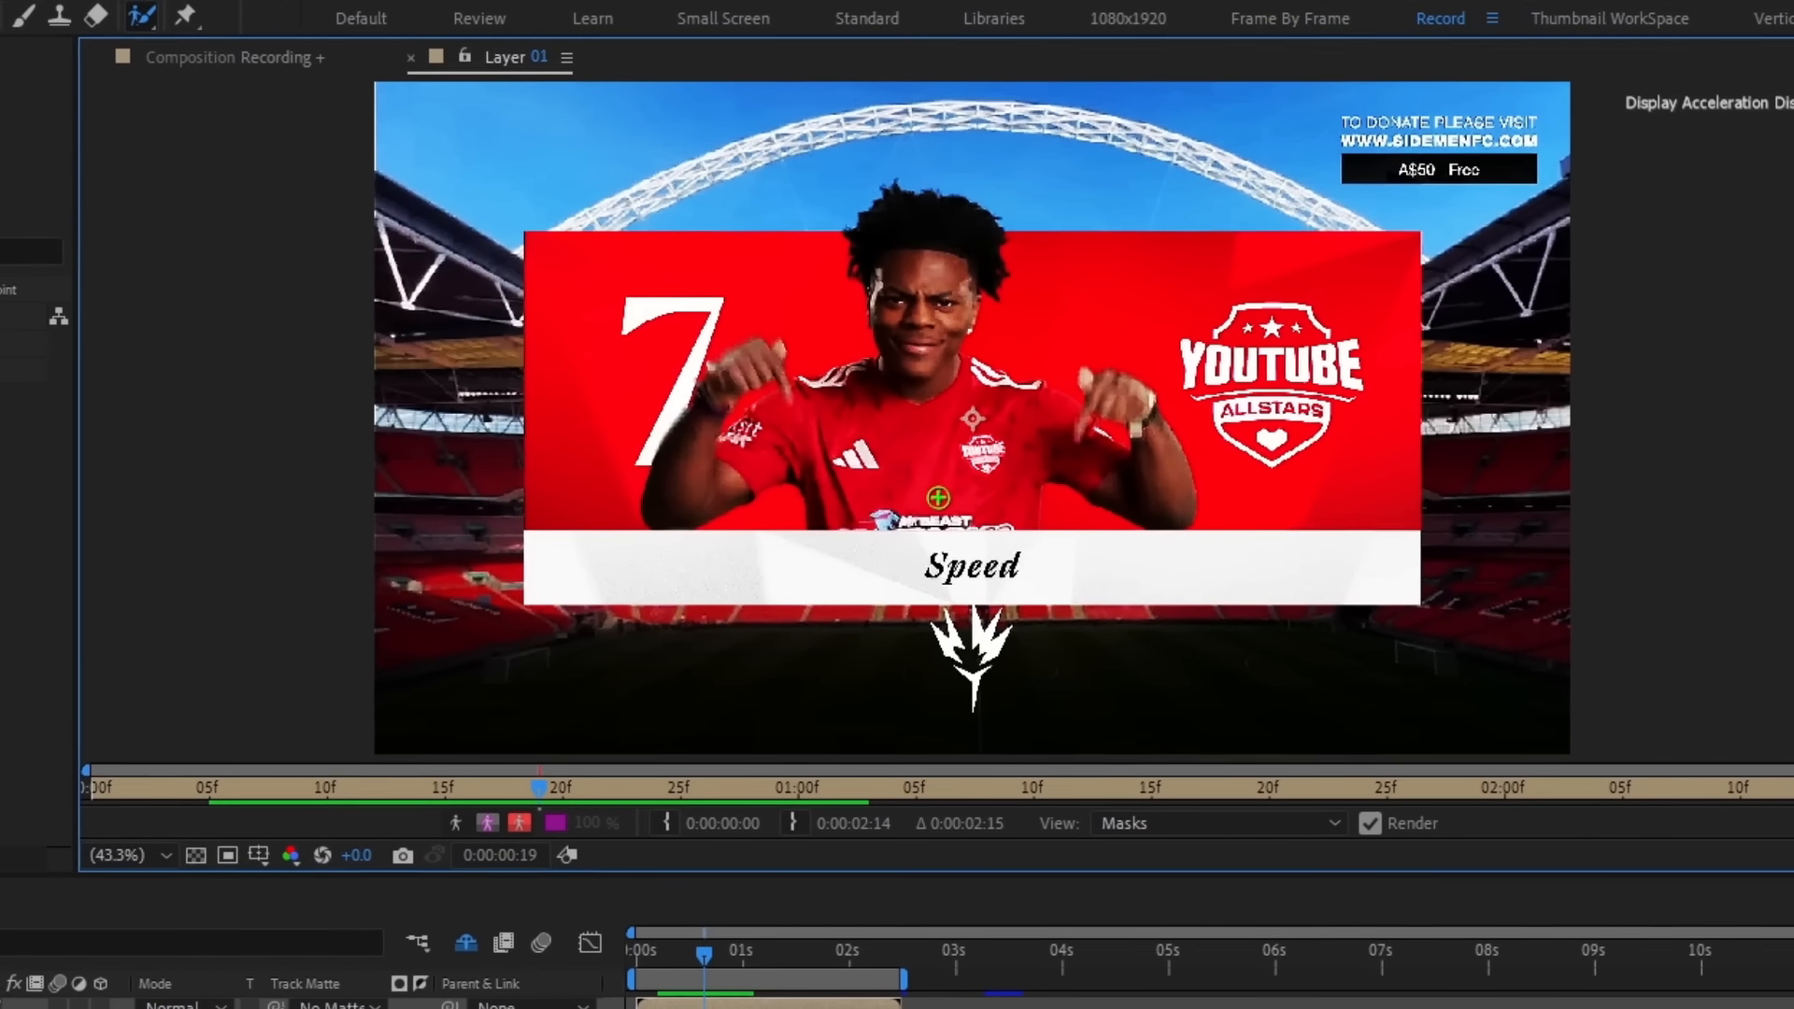
- Paint the player as Roto Brush foreground and subtract the selection spilling onto the white name bar
mouse_move(909, 482)
left_mouse_down()
mouse_move(897, 421)
mouse_move(855, 419)
mouse_move(986, 394)
mouse_move(934, 340)
left_mouse_up()
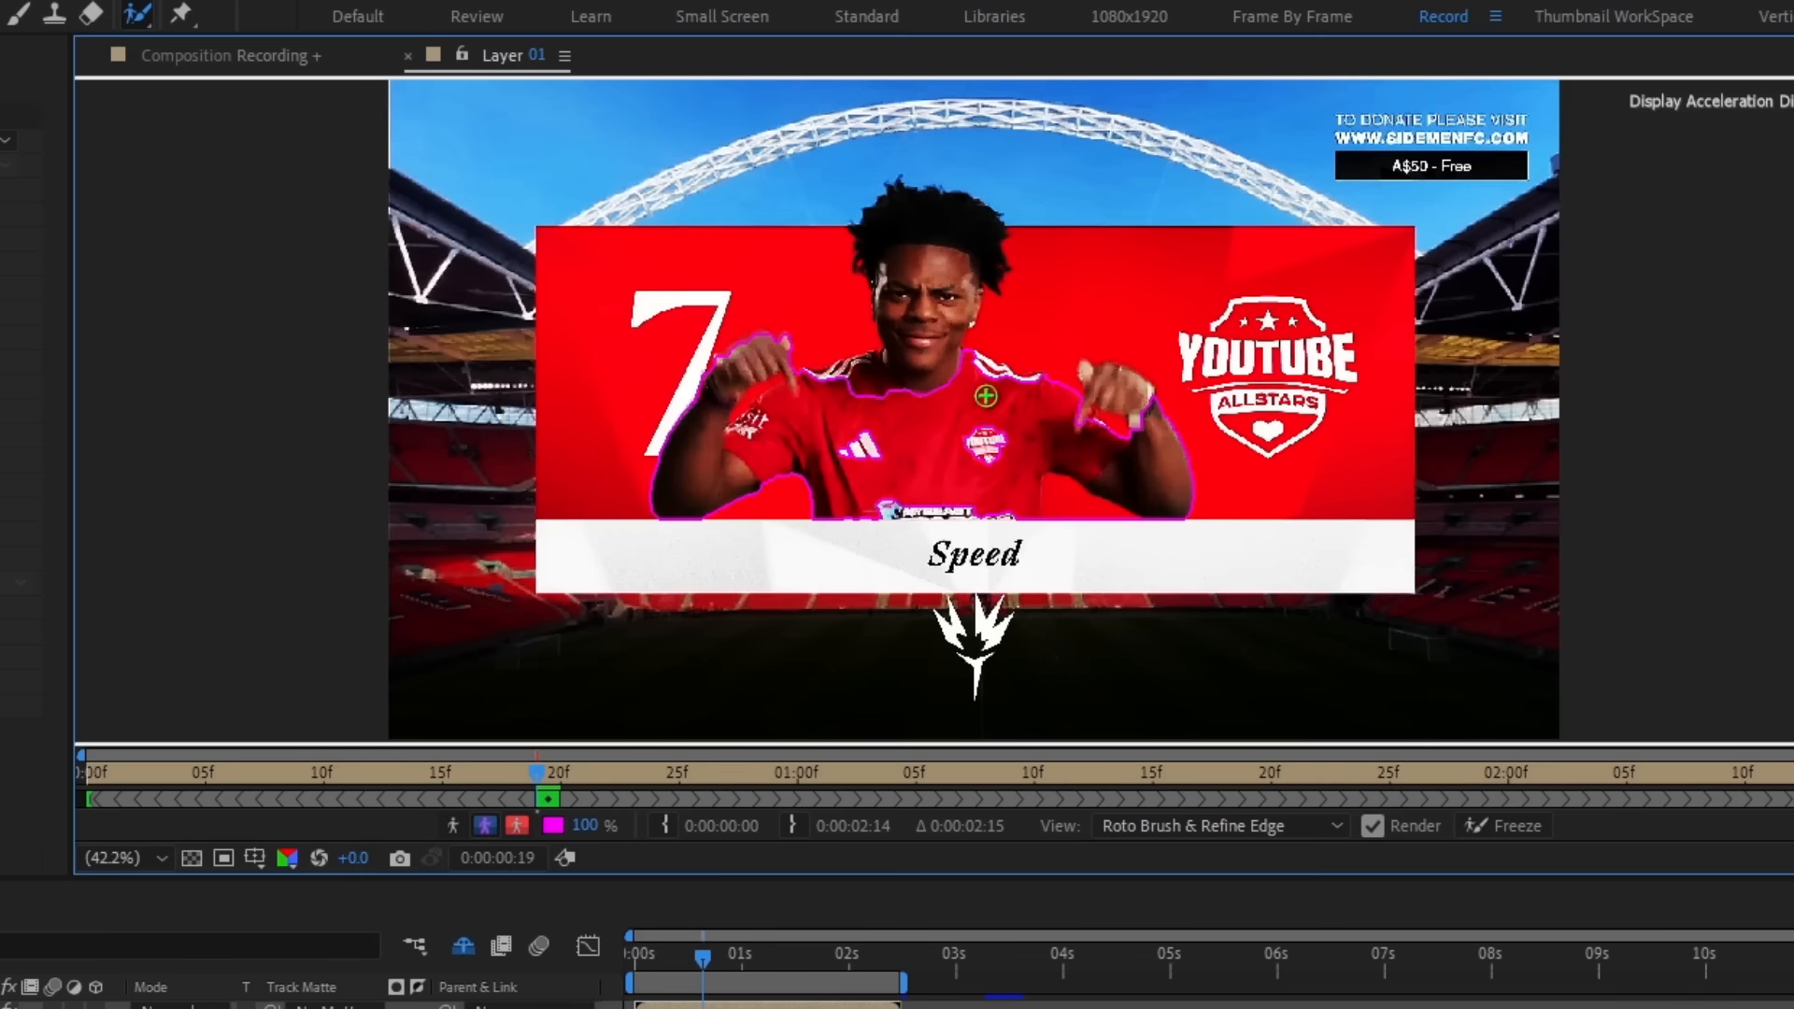
scroll(946, 290, "up", 3)
scroll(962, 280, "down", 1)
mouse_move(826, 619)
left_mouse_down()
mouse_move(826, 713)
mouse_move(1137, 292)
left_mouse_up()
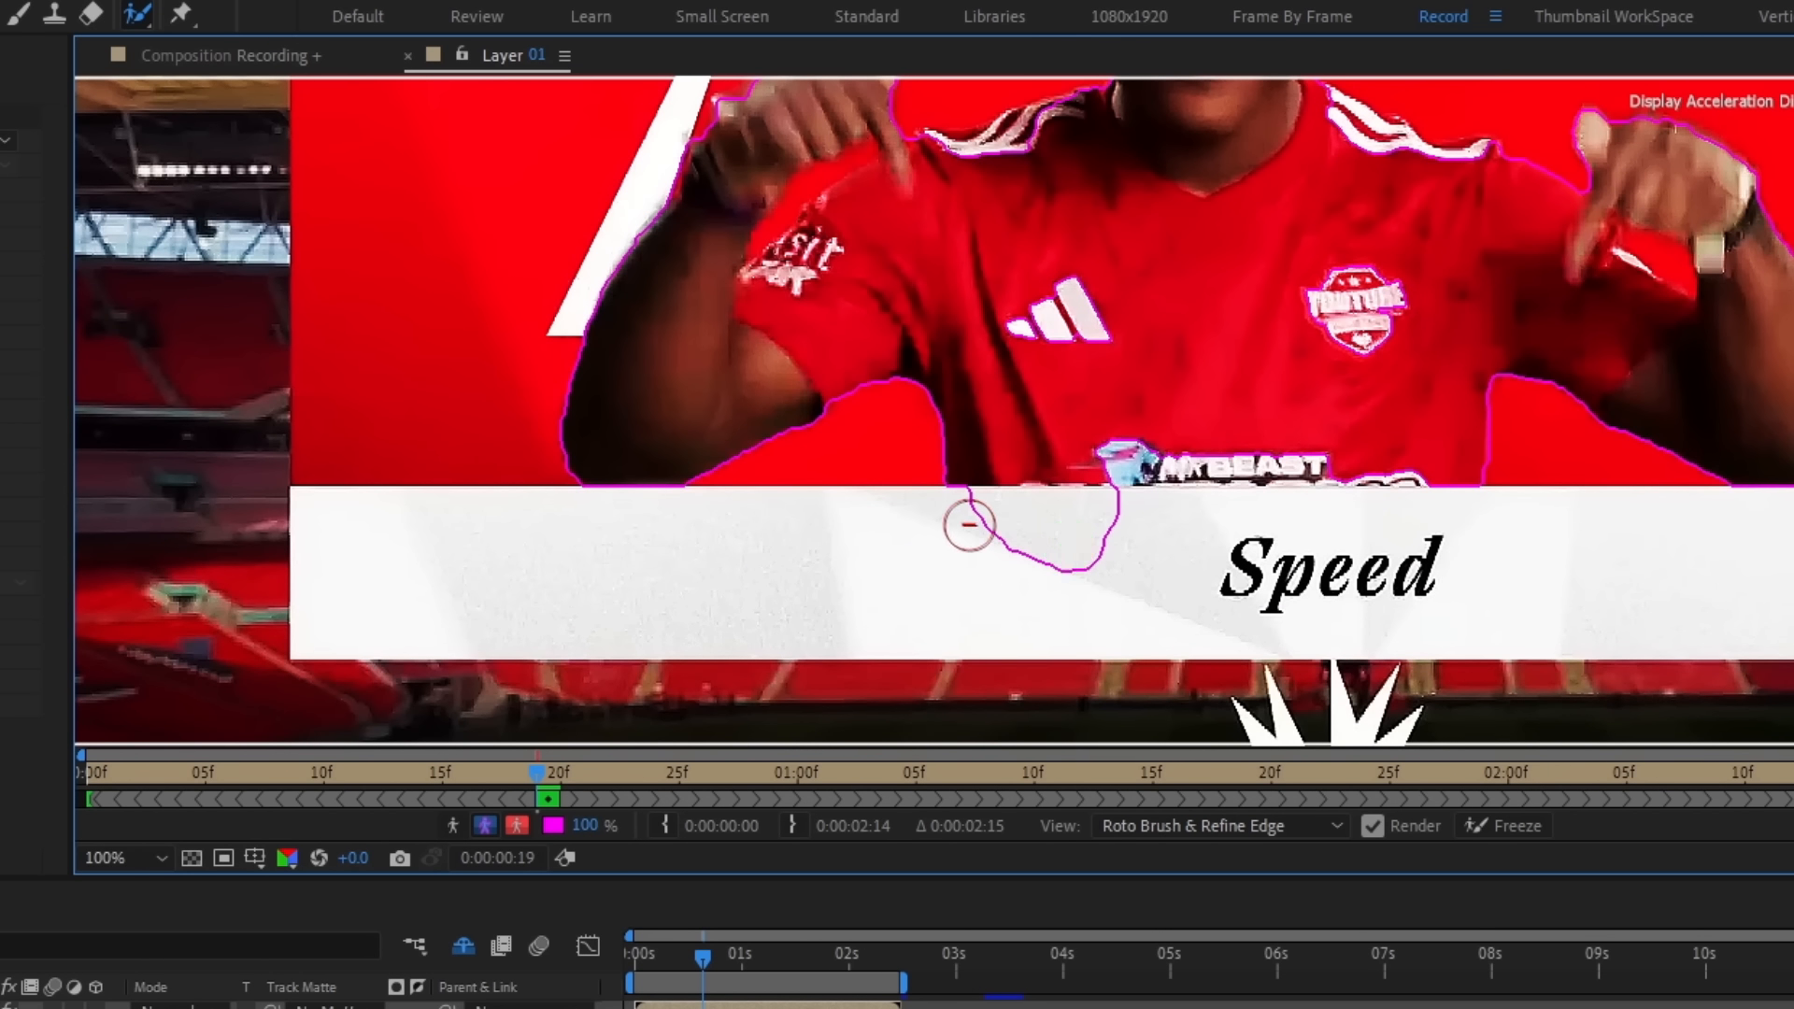
left_click_drag(961, 520, 1163, 515)
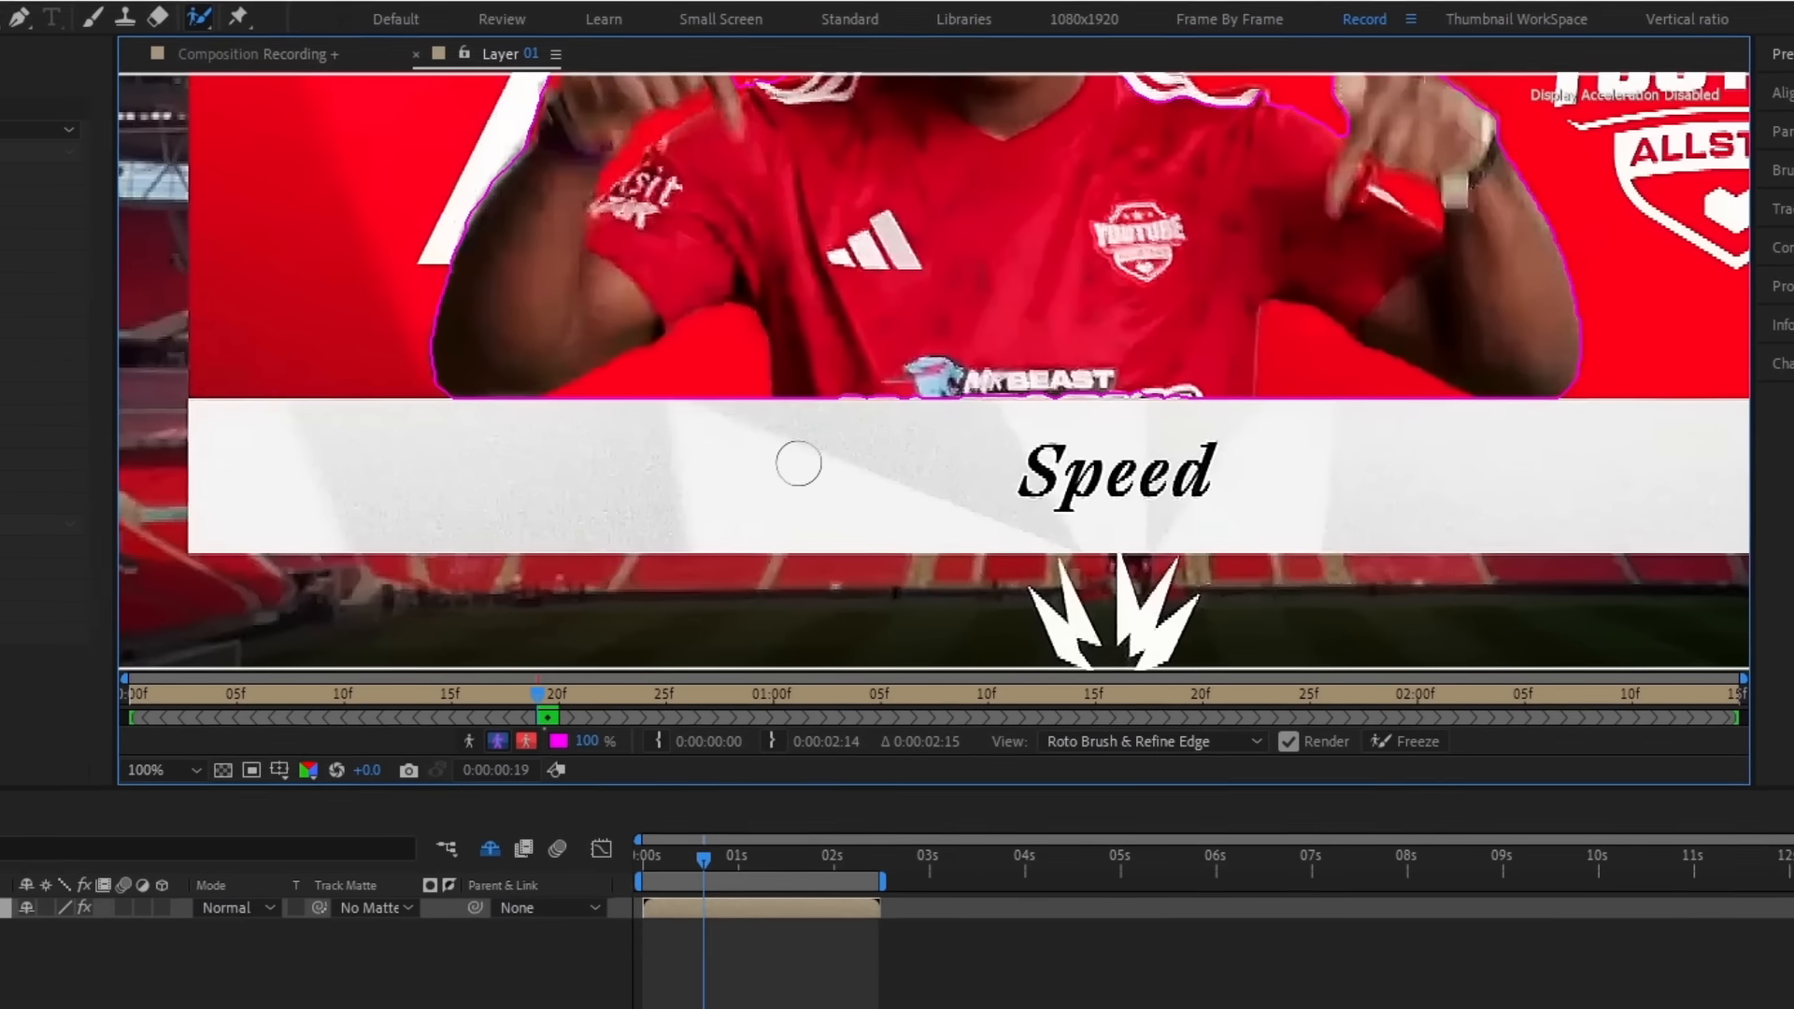
mouse_move(798, 464)
left_mouse_down()
mouse_move(897, 465)
mouse_move(814, 465)
left_mouse_up()
- Inspect the Roto Brush outline around the shirt and arms up close and as a cutout and red overlay
scroll(813, 471, "down", 2)
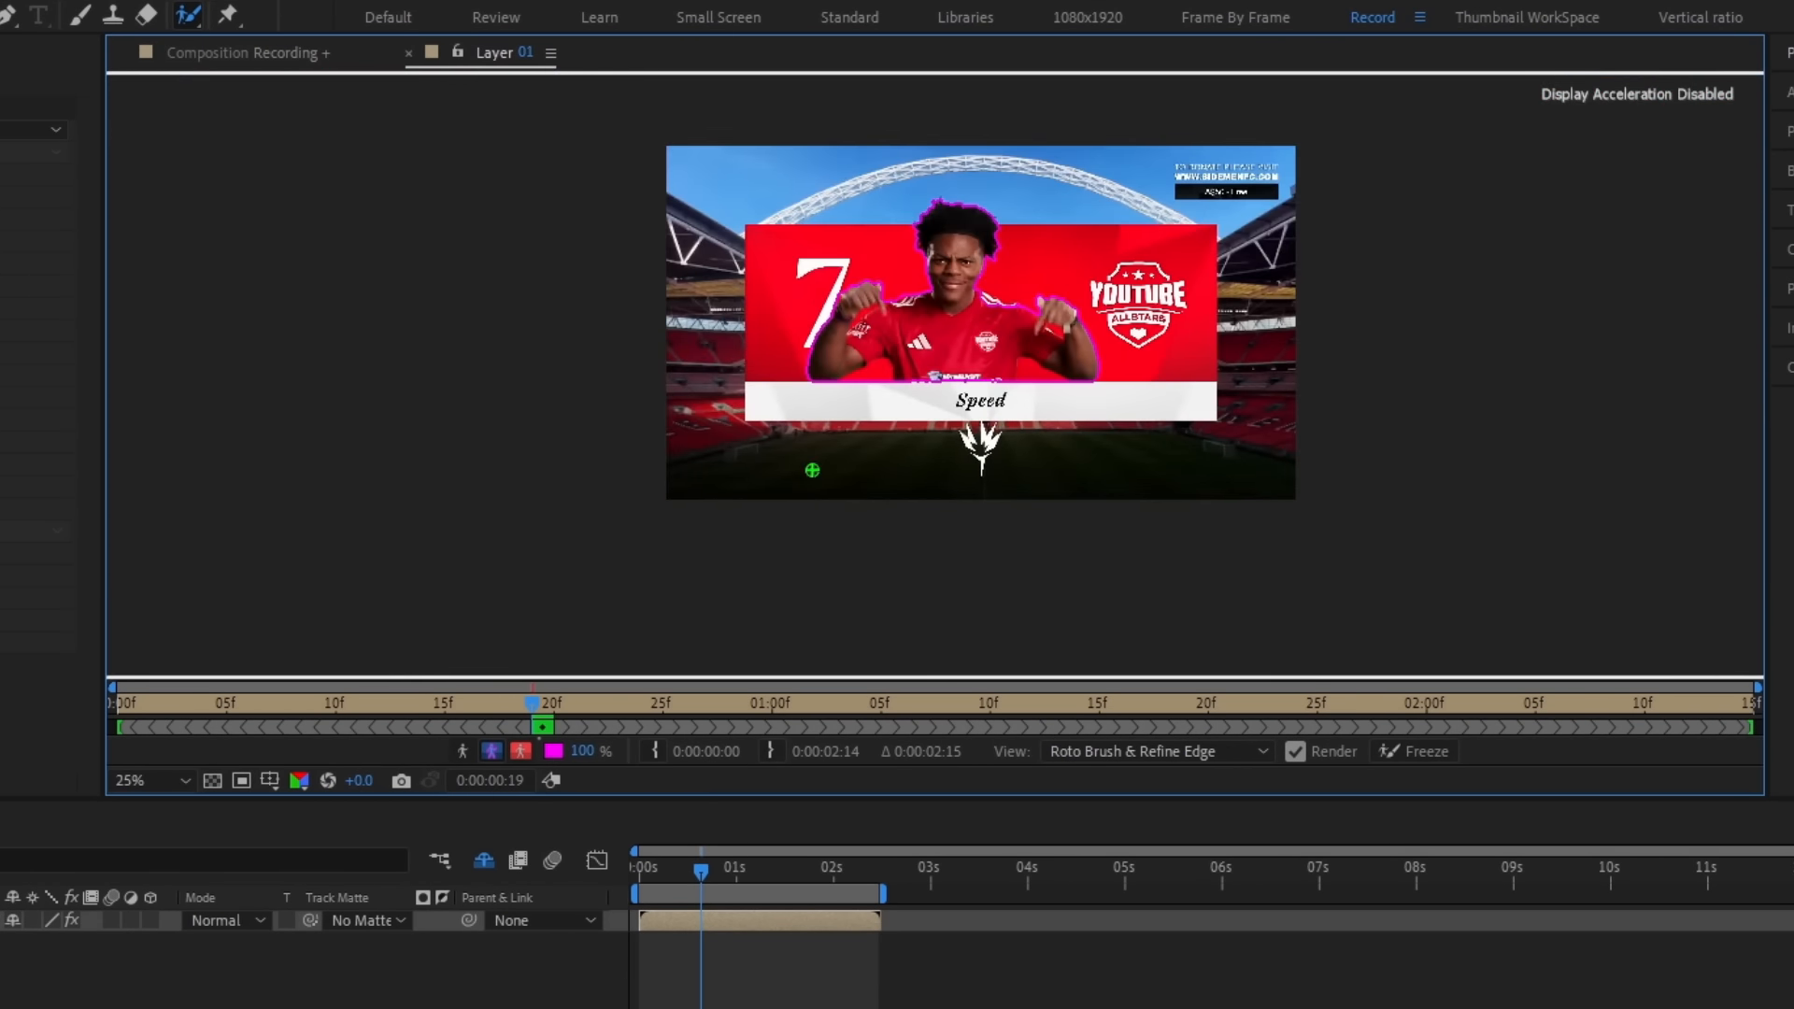
scroll(1237, 195, "up", 2)
scroll(1239, 195, "down", 2)
scroll(1015, 395, "up", 1)
scroll(972, 398, "up", 4)
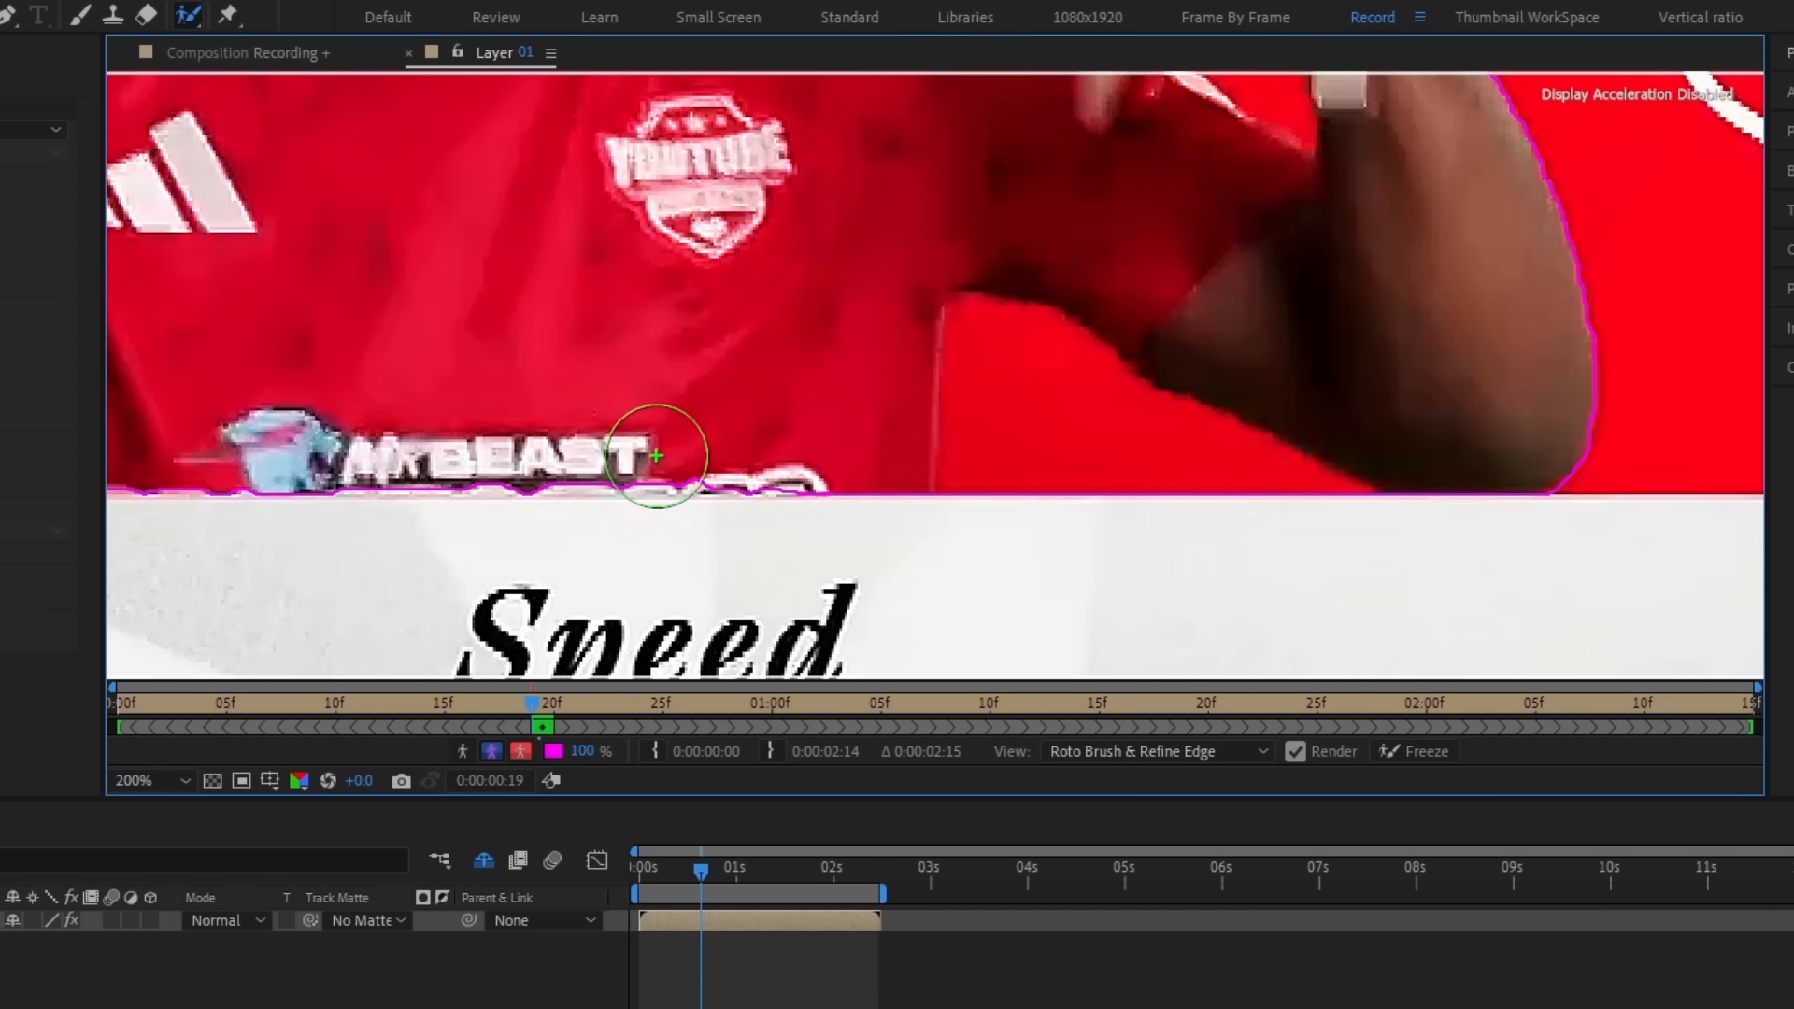
scroll(658, 452, "down", 2)
left_click_drag(658, 456, 1041, 468)
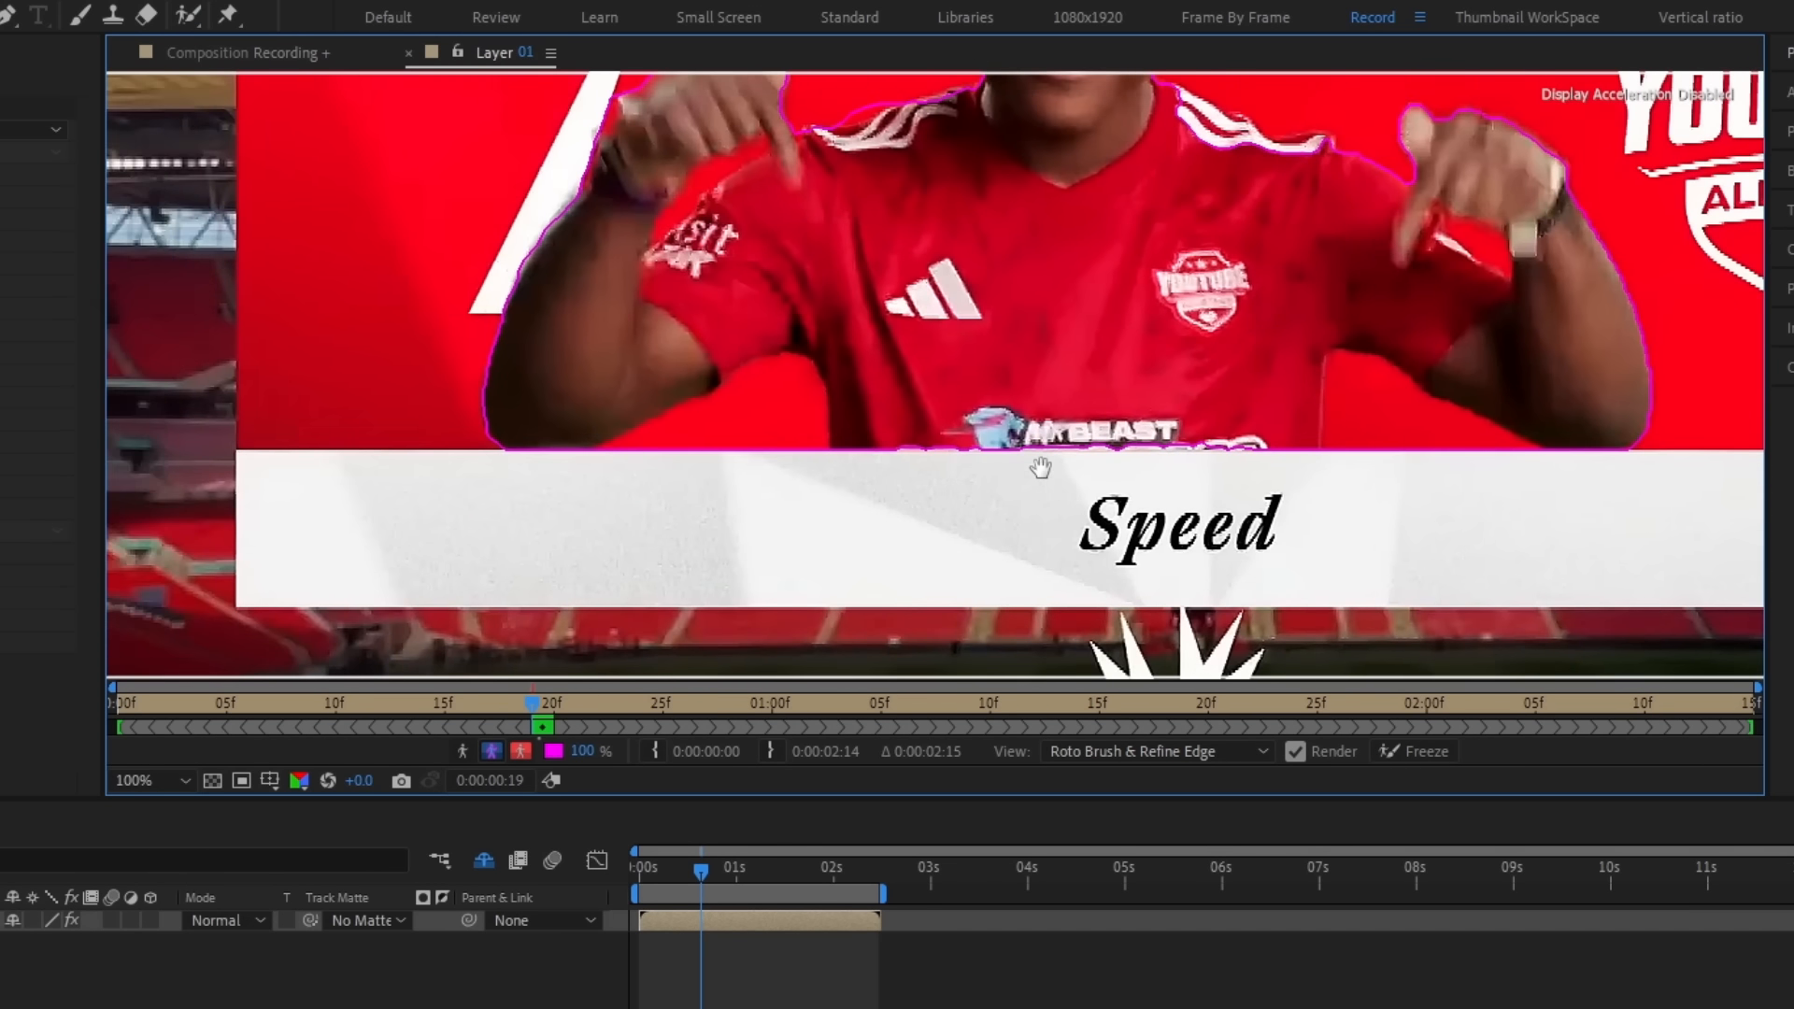
left_click_drag(704, 380, 554, 485)
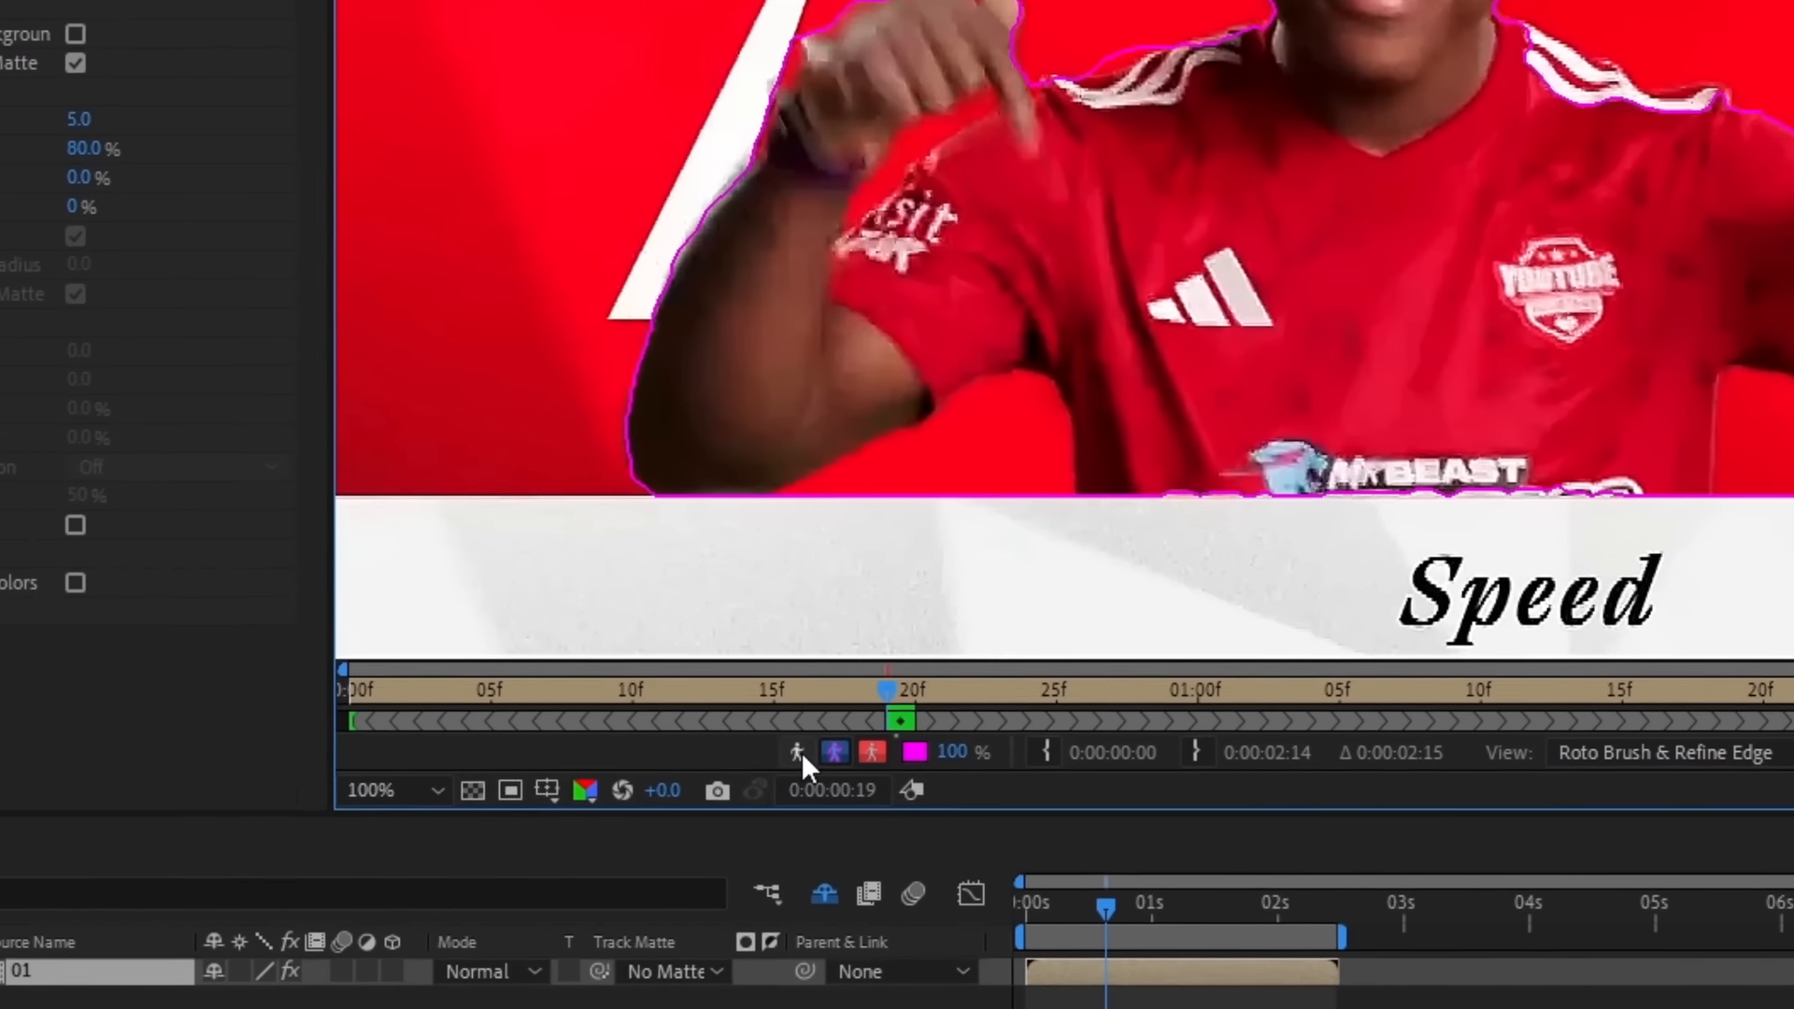
left_click(462, 752)
left_click(860, 752)
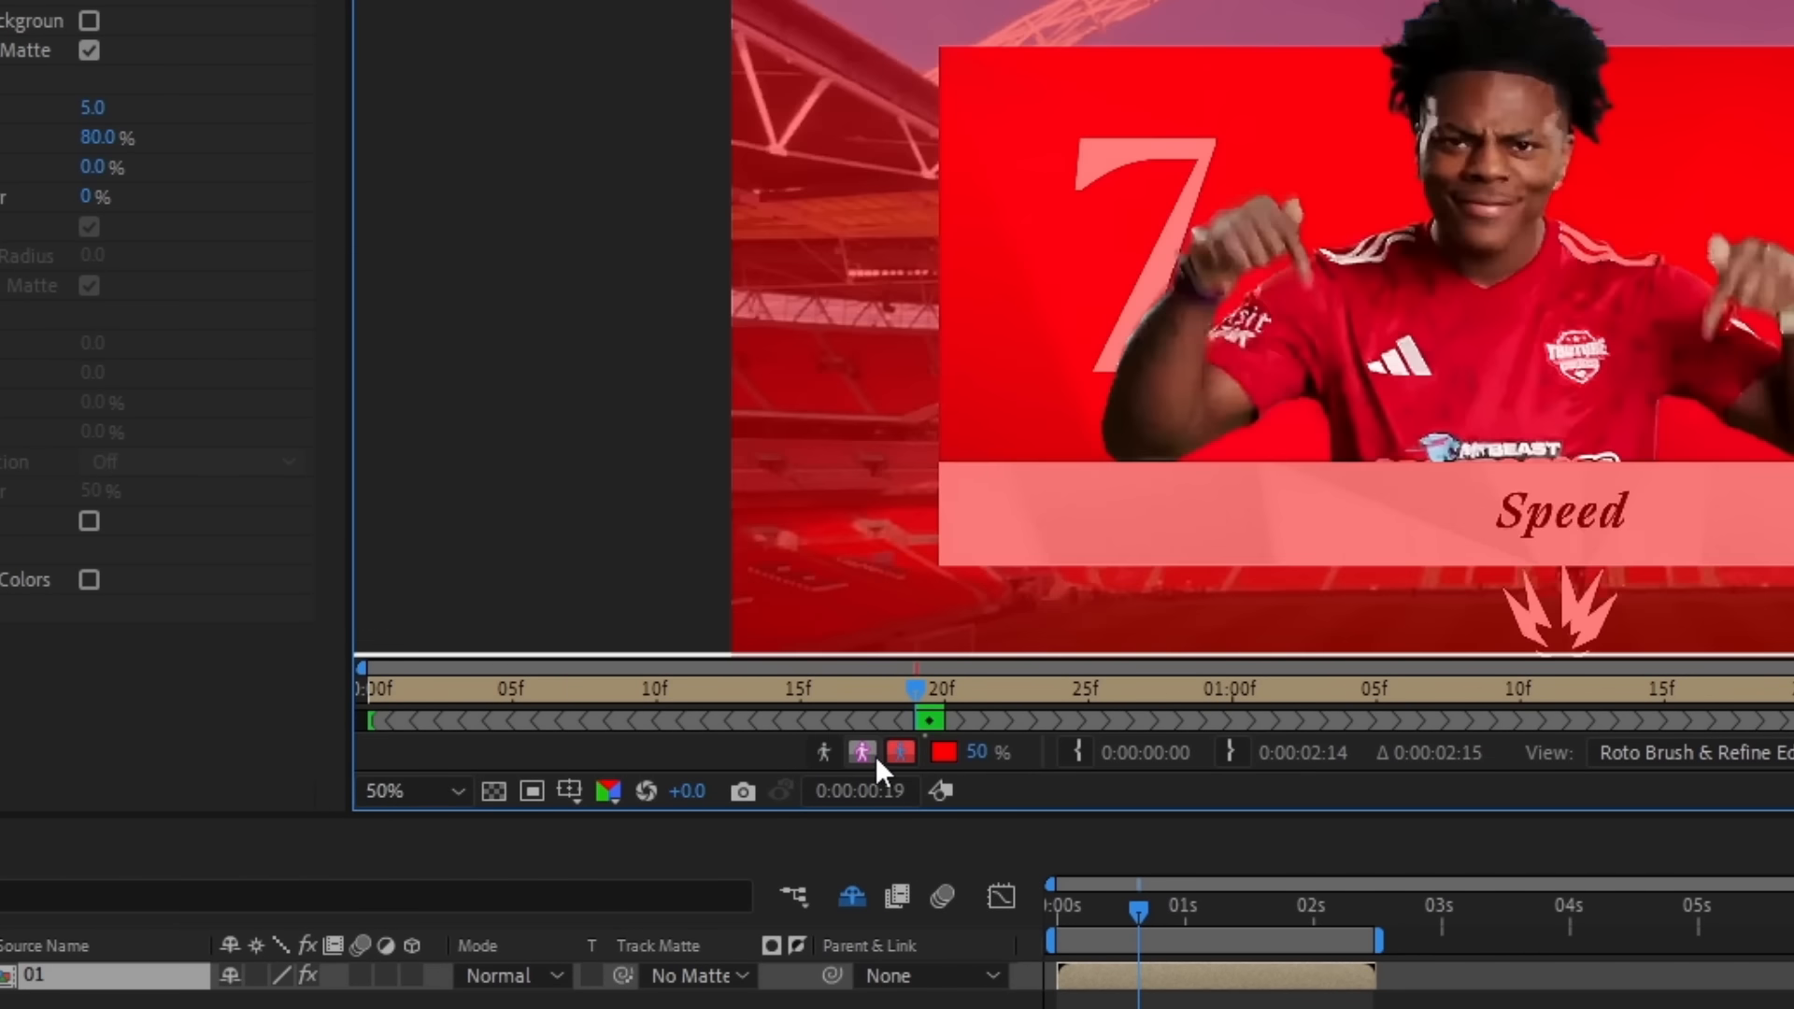
left_click(865, 755)
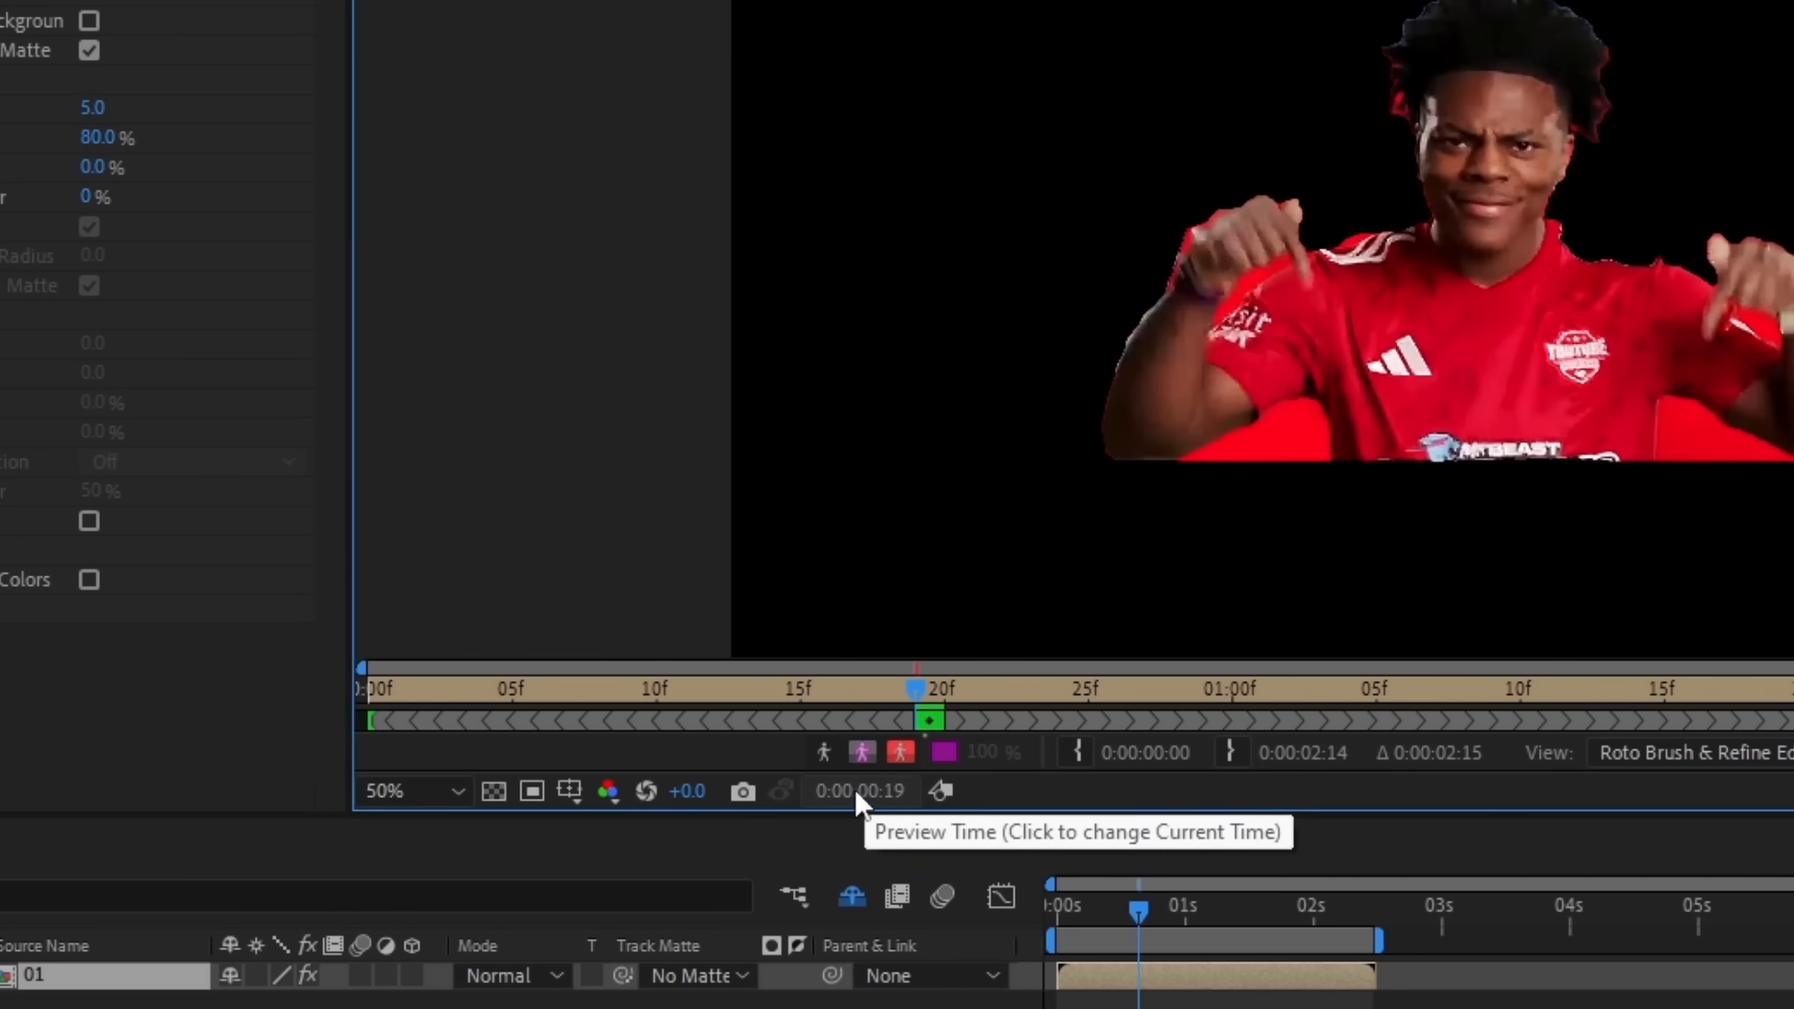
- Show the alpha boundary outline and propagate the player's selection to the last frame at 0:00:02:14
left_click(862, 753)
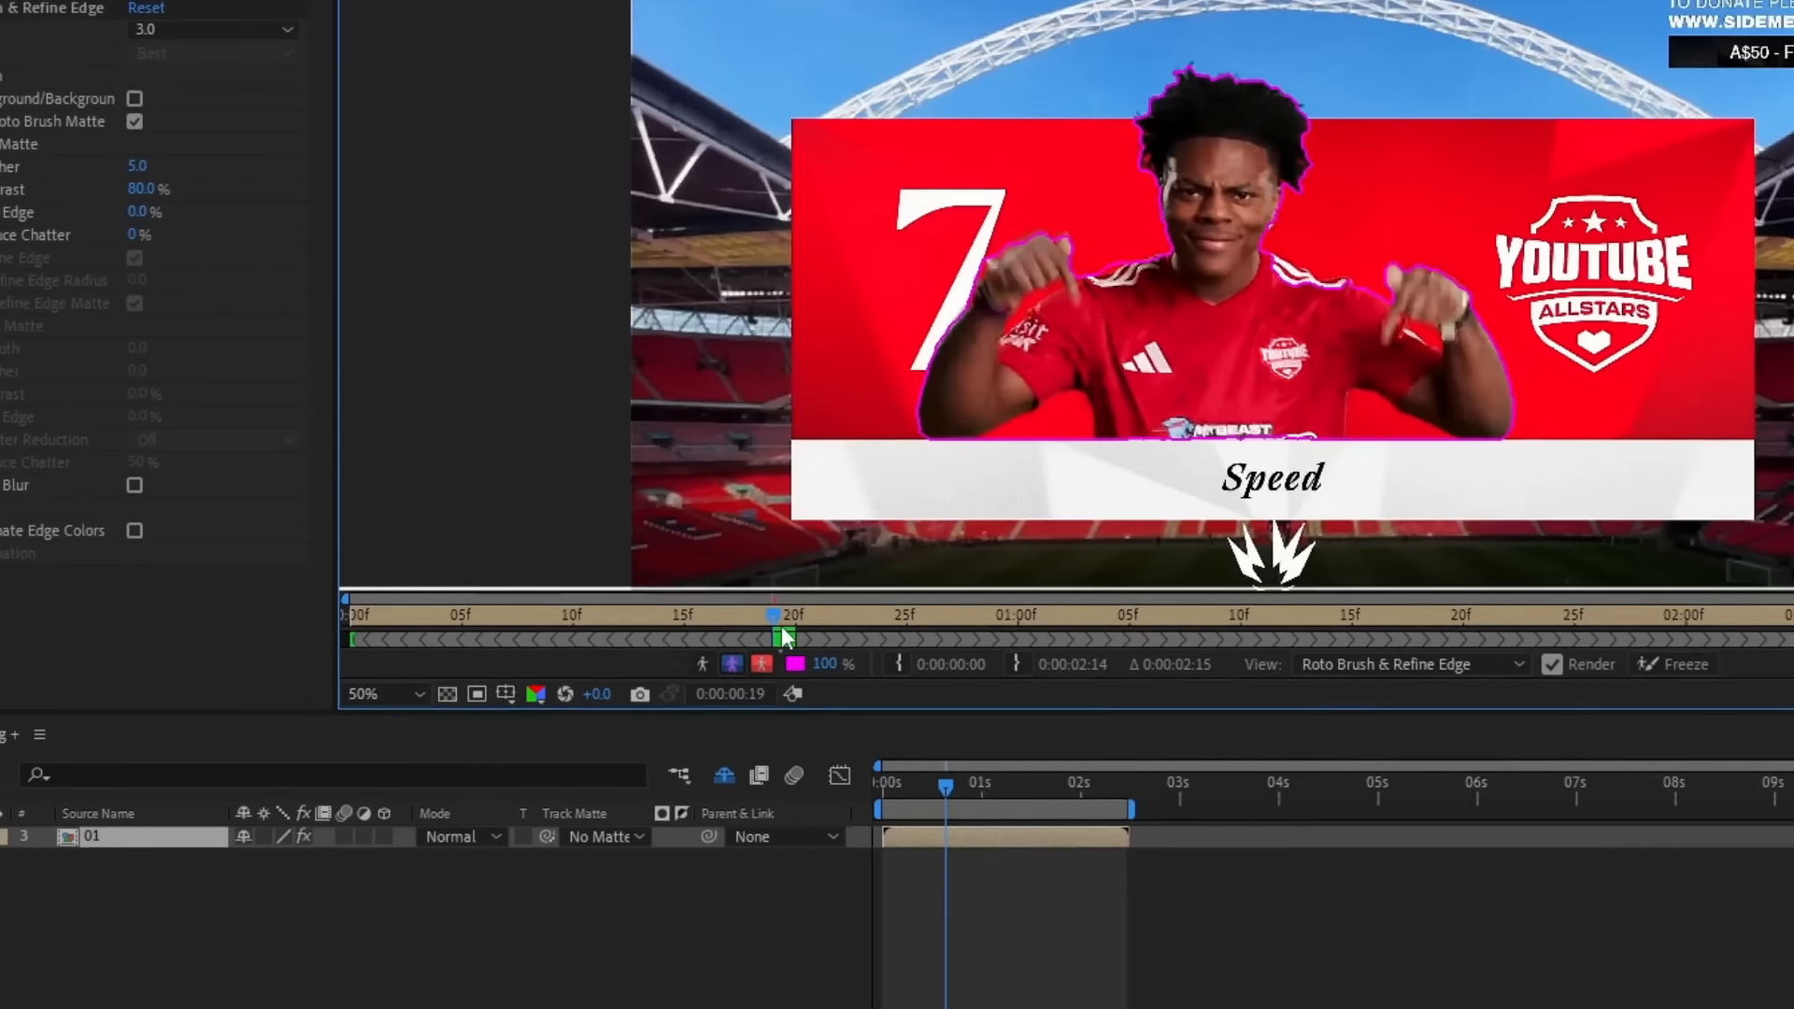
left_click_drag(774, 618, 1421, 625)
left_click_drag(1082, 546, 1496, 569)
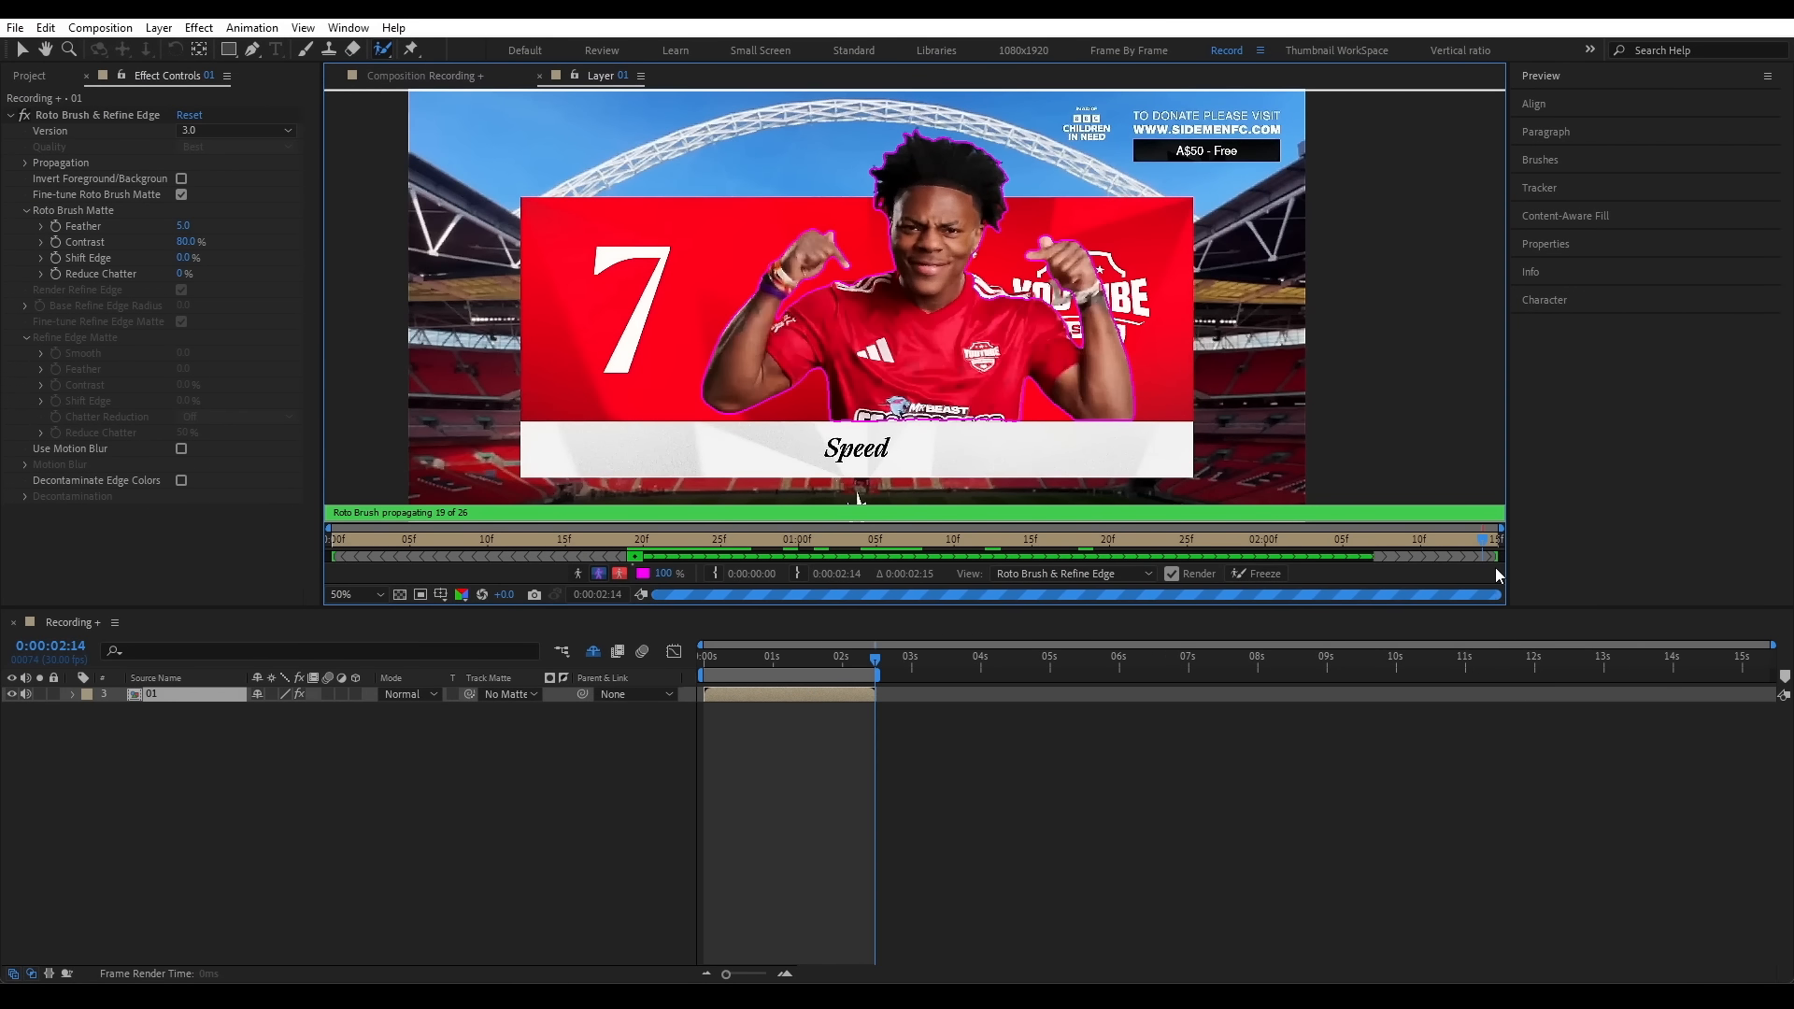
- Choose the Refine Edge Tool and freeze the Roto Brush & Refine Edge propagation
left_click(384, 50)
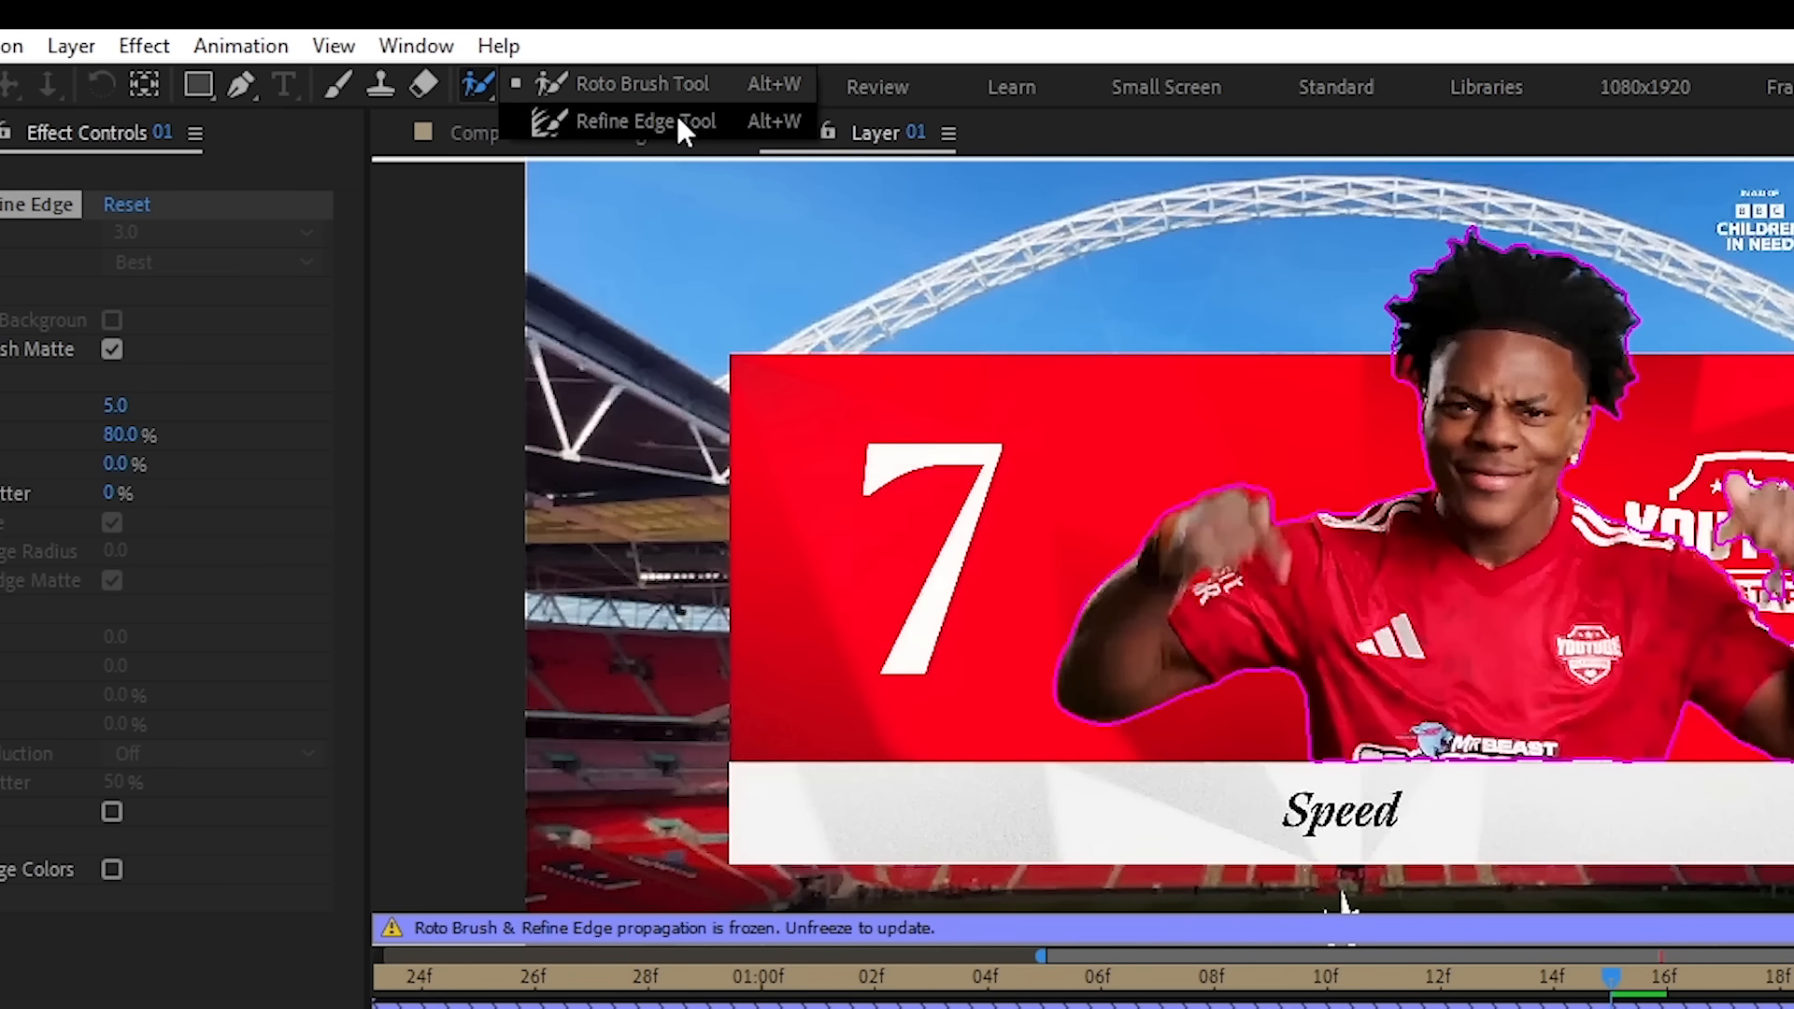
left_click(476, 69)
scroll(822, 313, "up", 4)
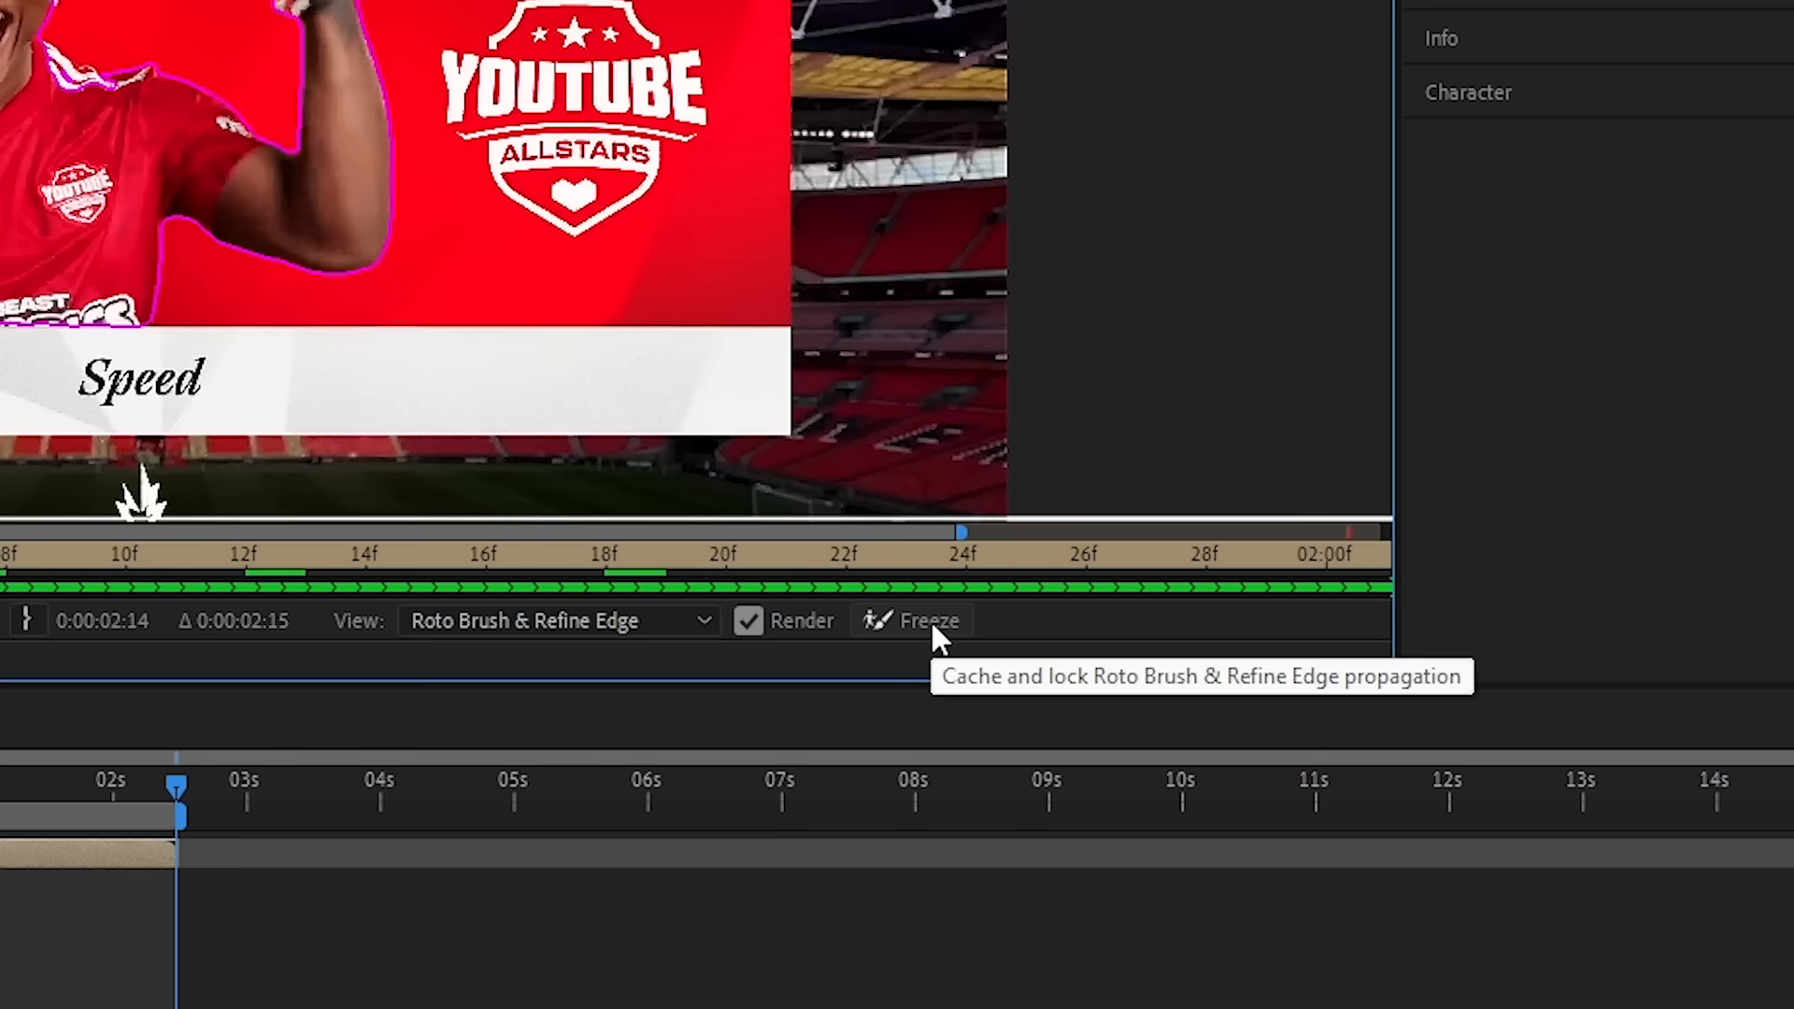
left_click(1260, 573)
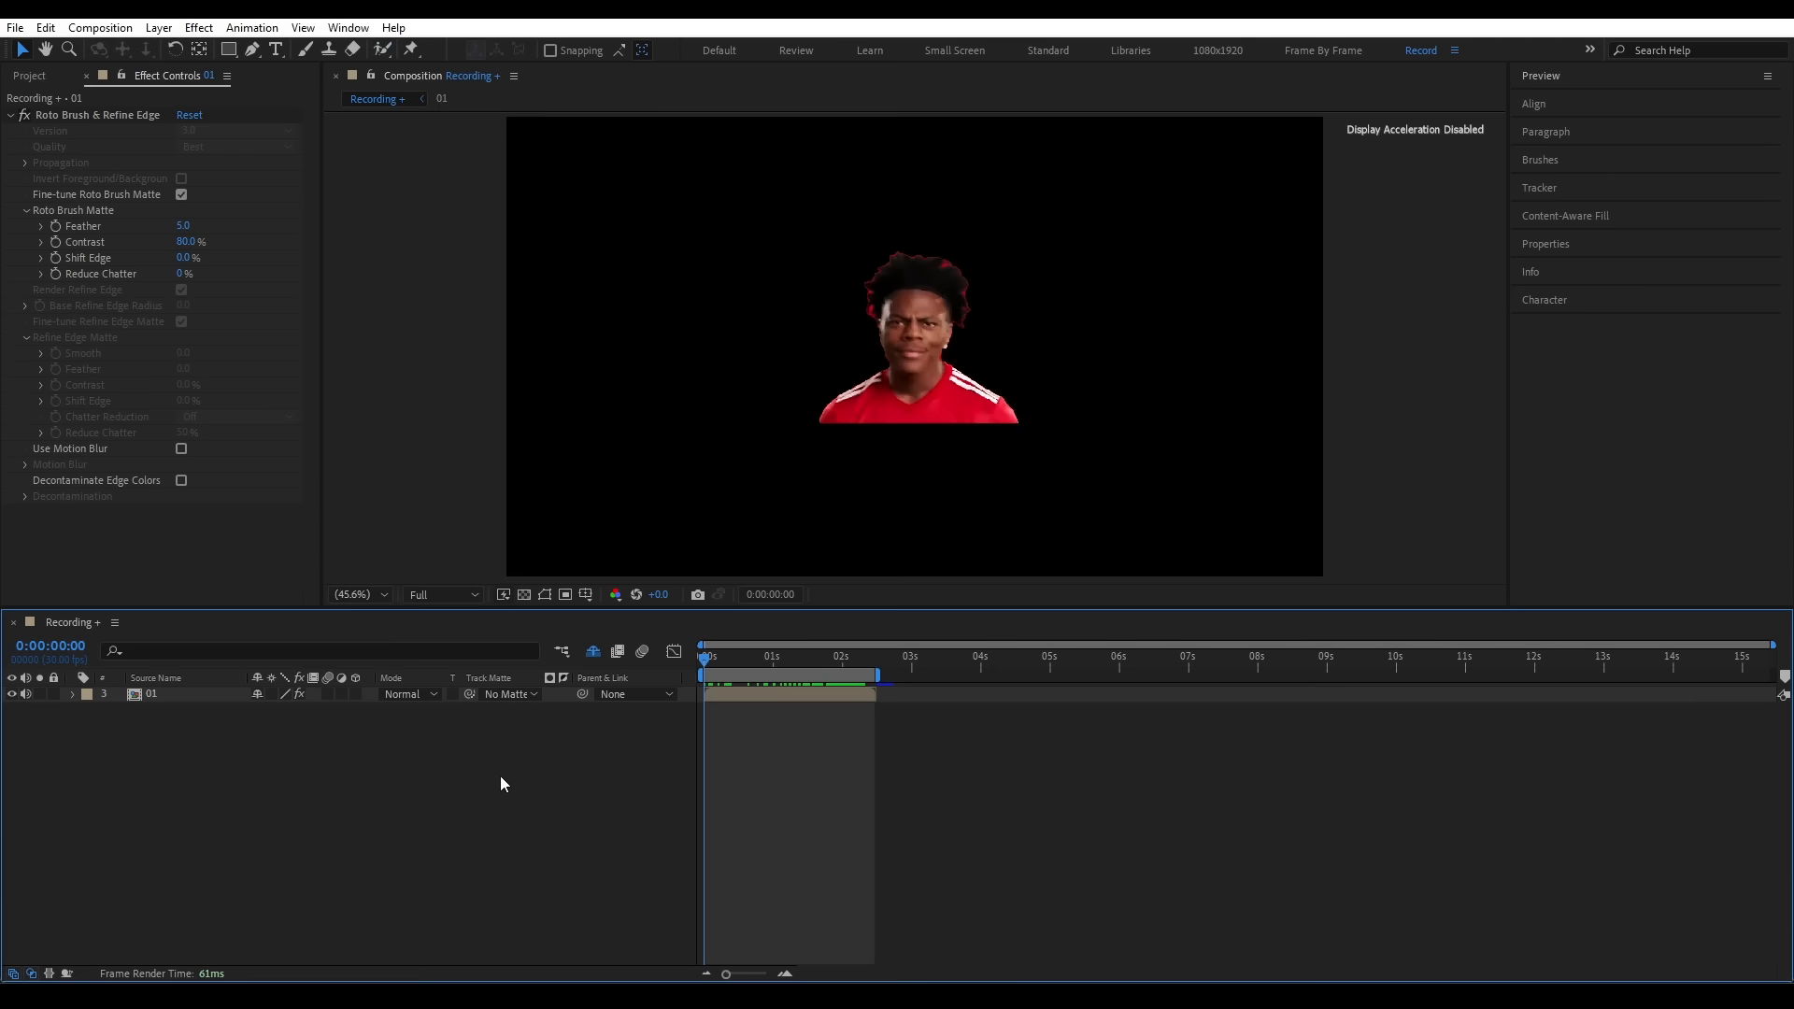
- Scrub through the cutout, open composition 01 and remove all effects from its video clip
left_click_drag(703, 660, 860, 660)
left_click_drag(861, 660, 875, 660)
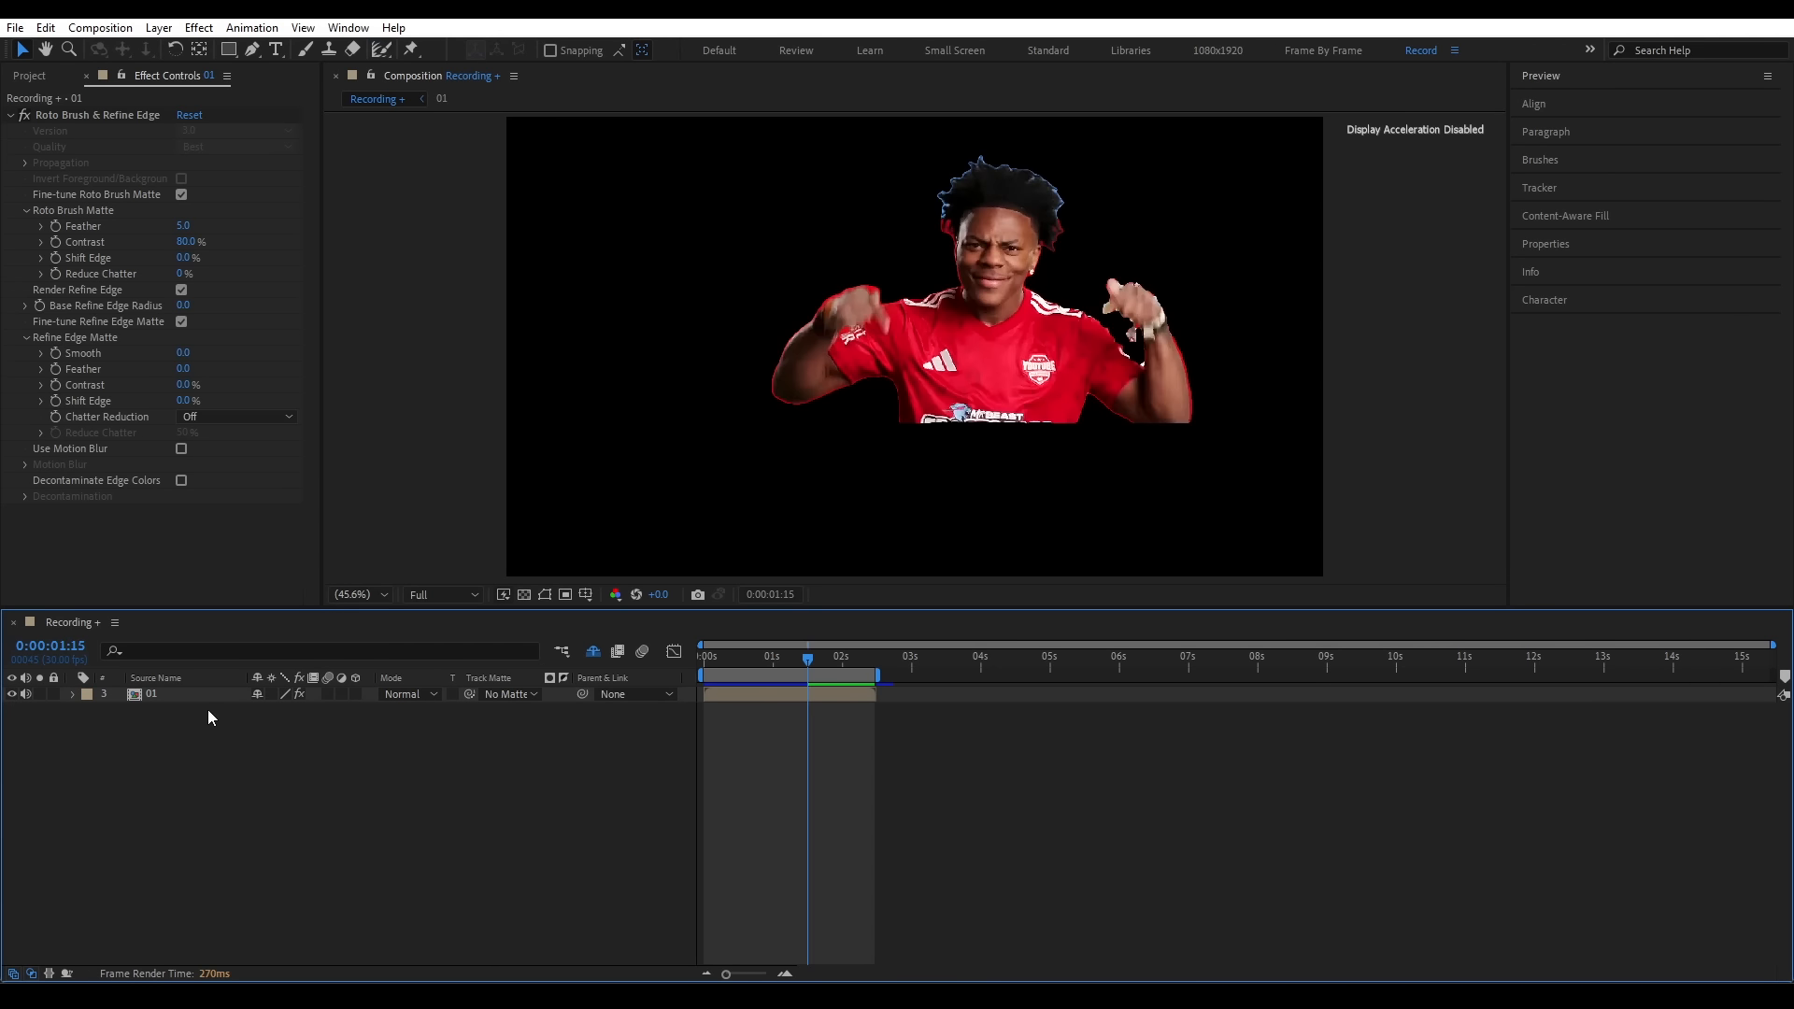
double_click(194, 696)
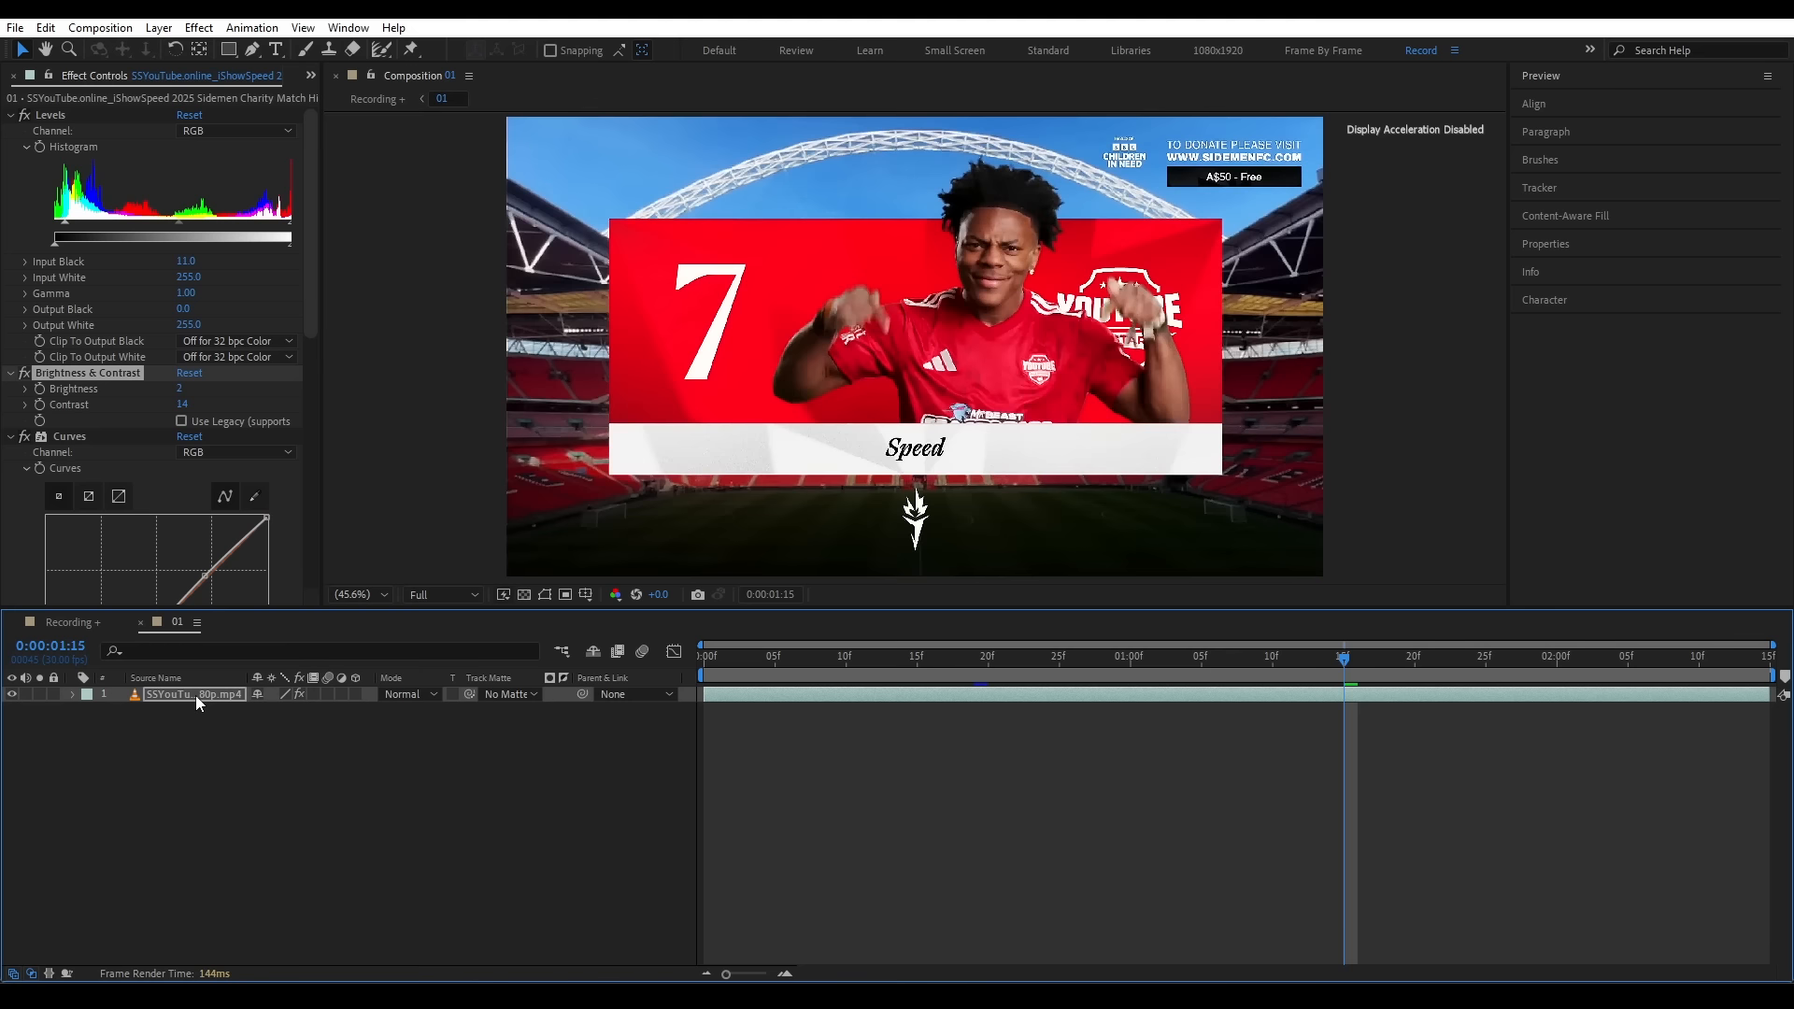
left_click(69, 483)
key("ctrl+a")
key("grave")
left_click(200, 696)
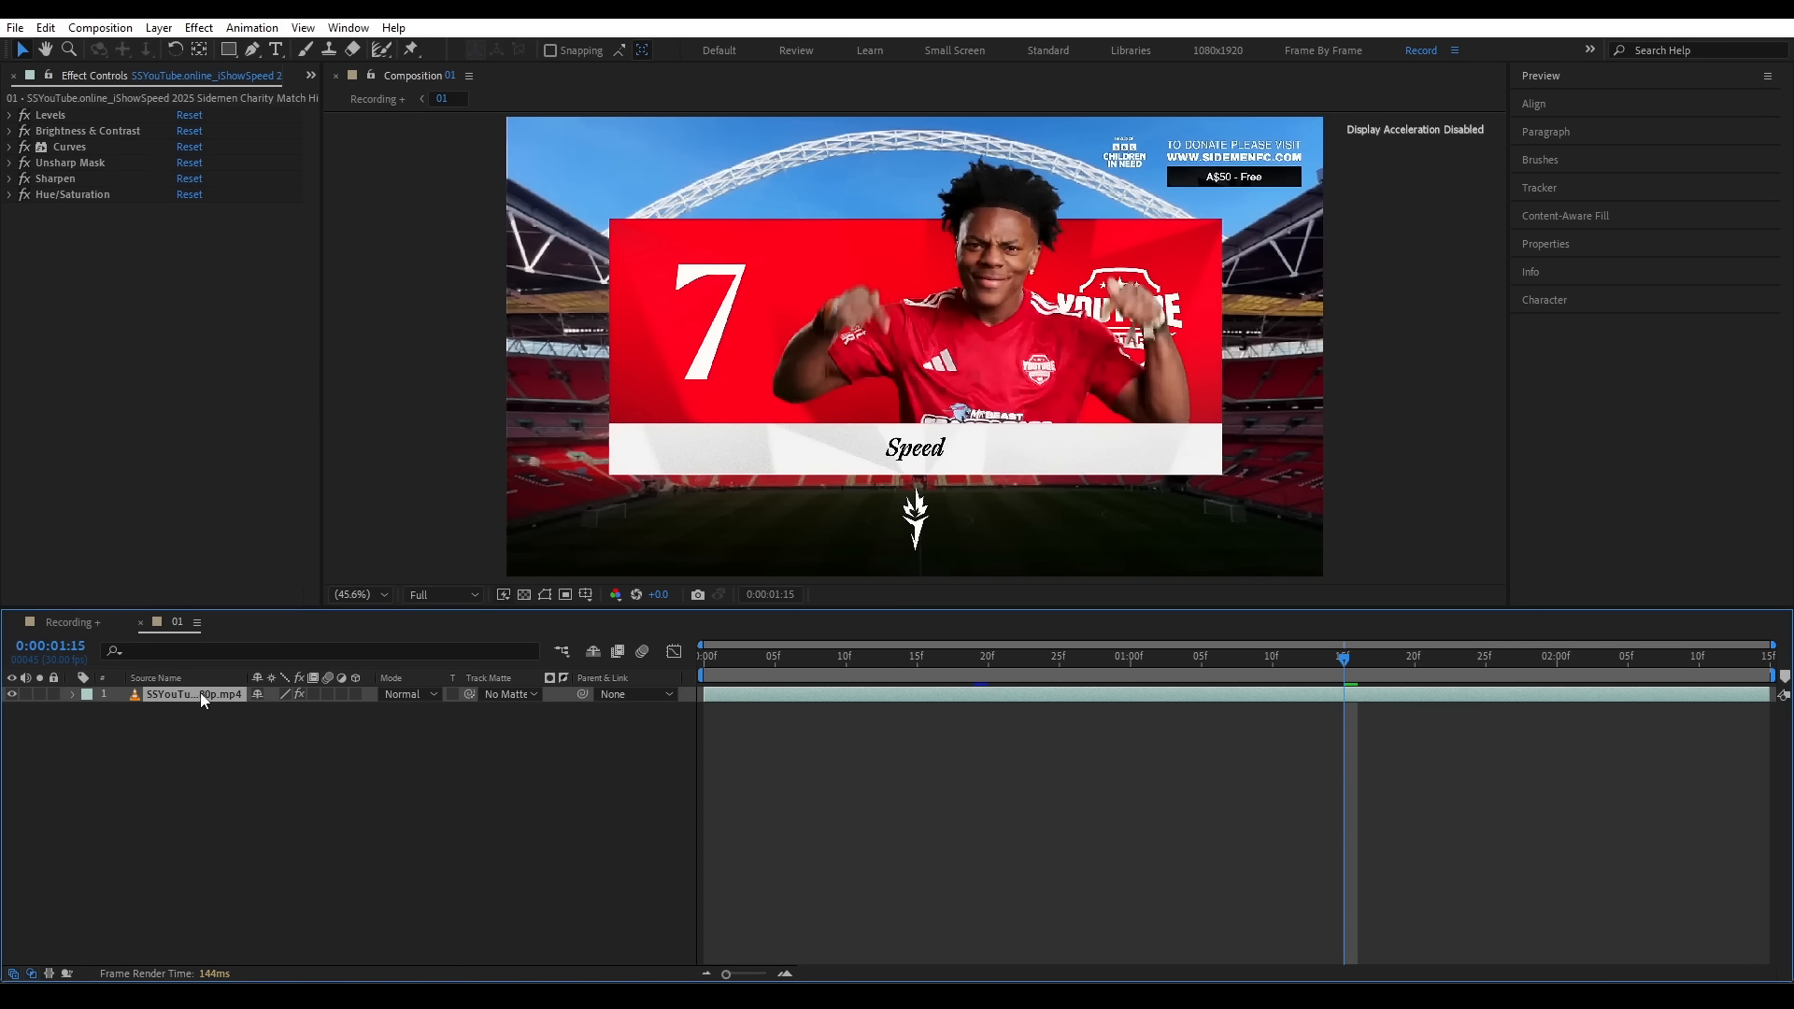
key("ctrl+shift+e")
left_click(299, 782)
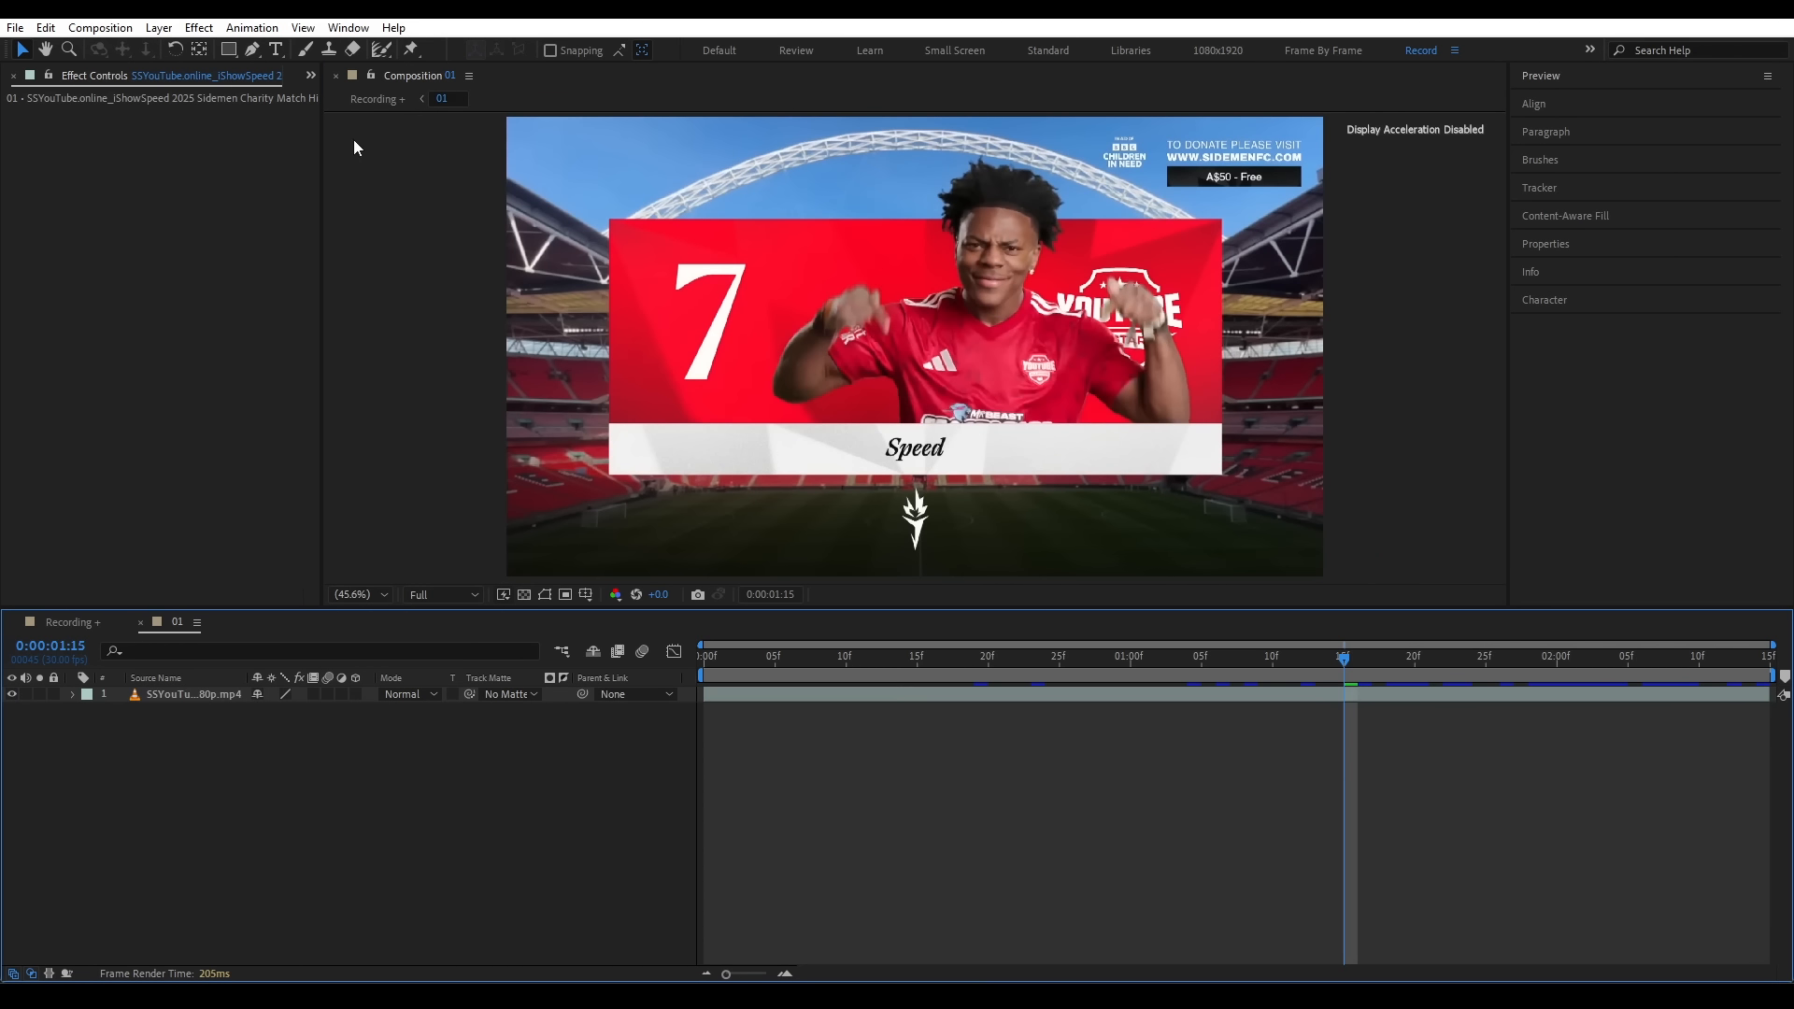
- Duplicate layer 01 in the Recording composition and rename the lower copy Player_card
left_click(378, 99)
left_click(194, 696)
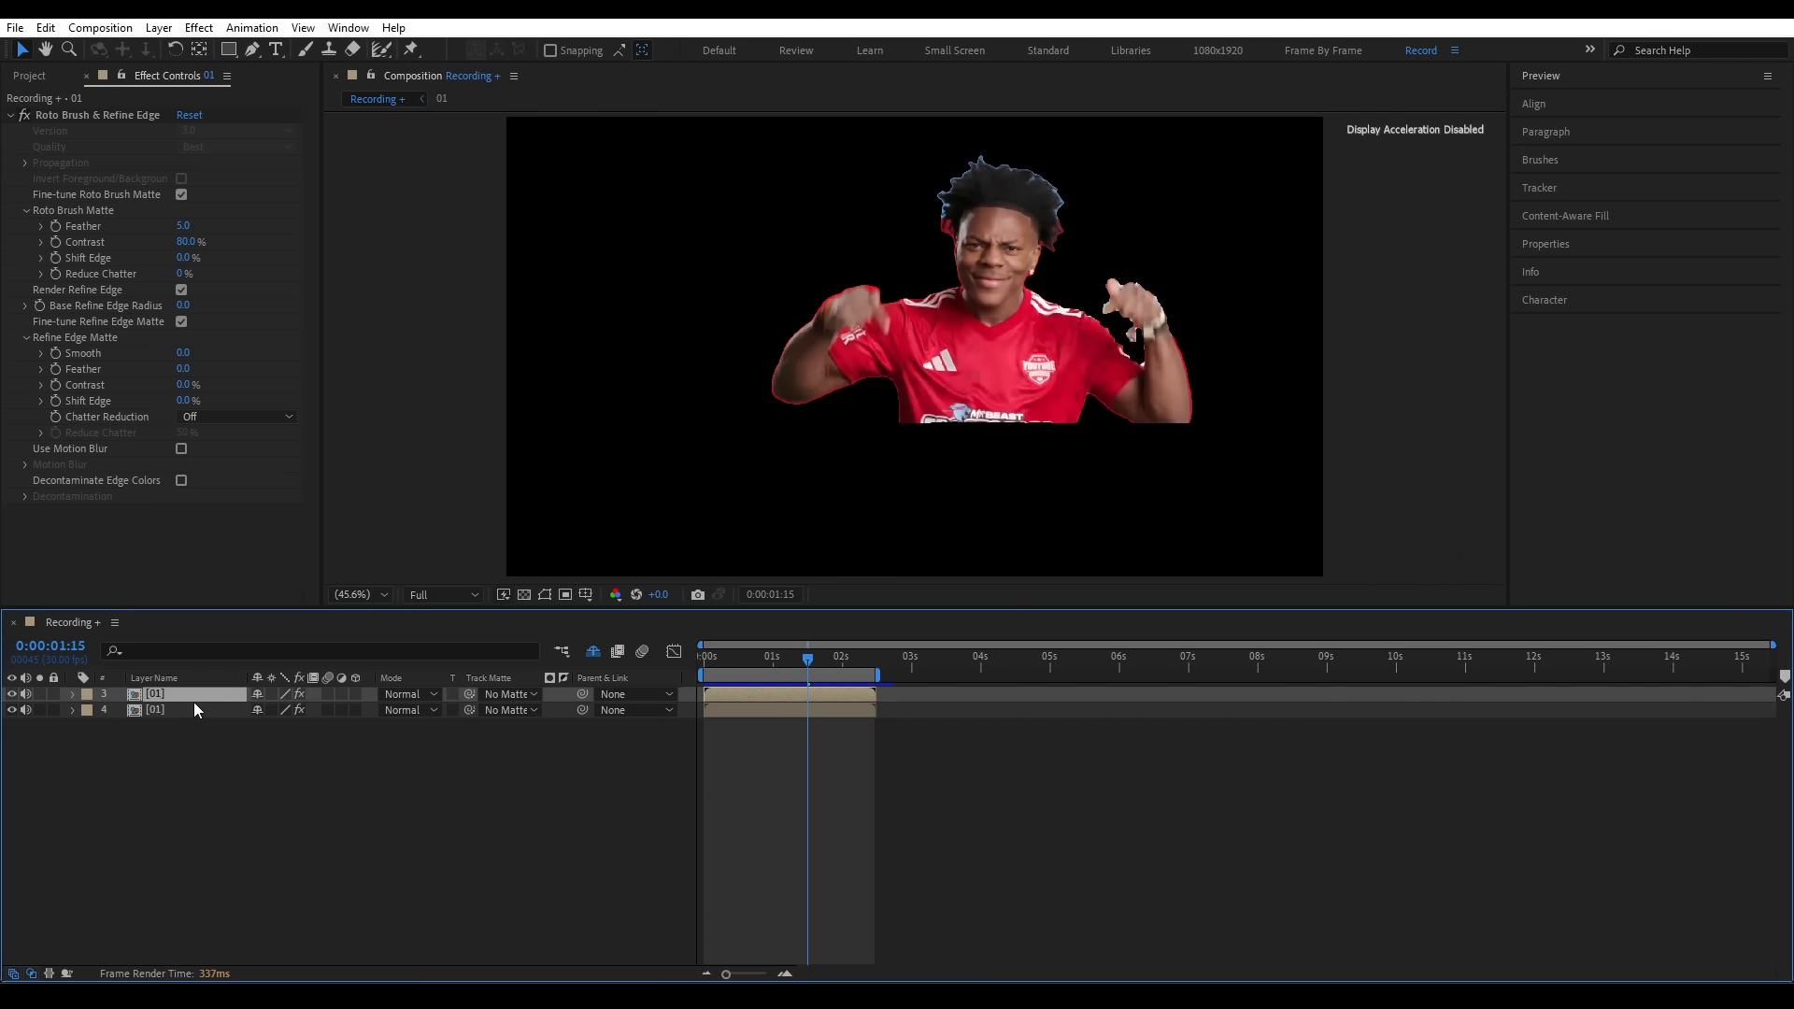
left_click(198, 710)
key("Return")
type("Player_card")
key("Return")
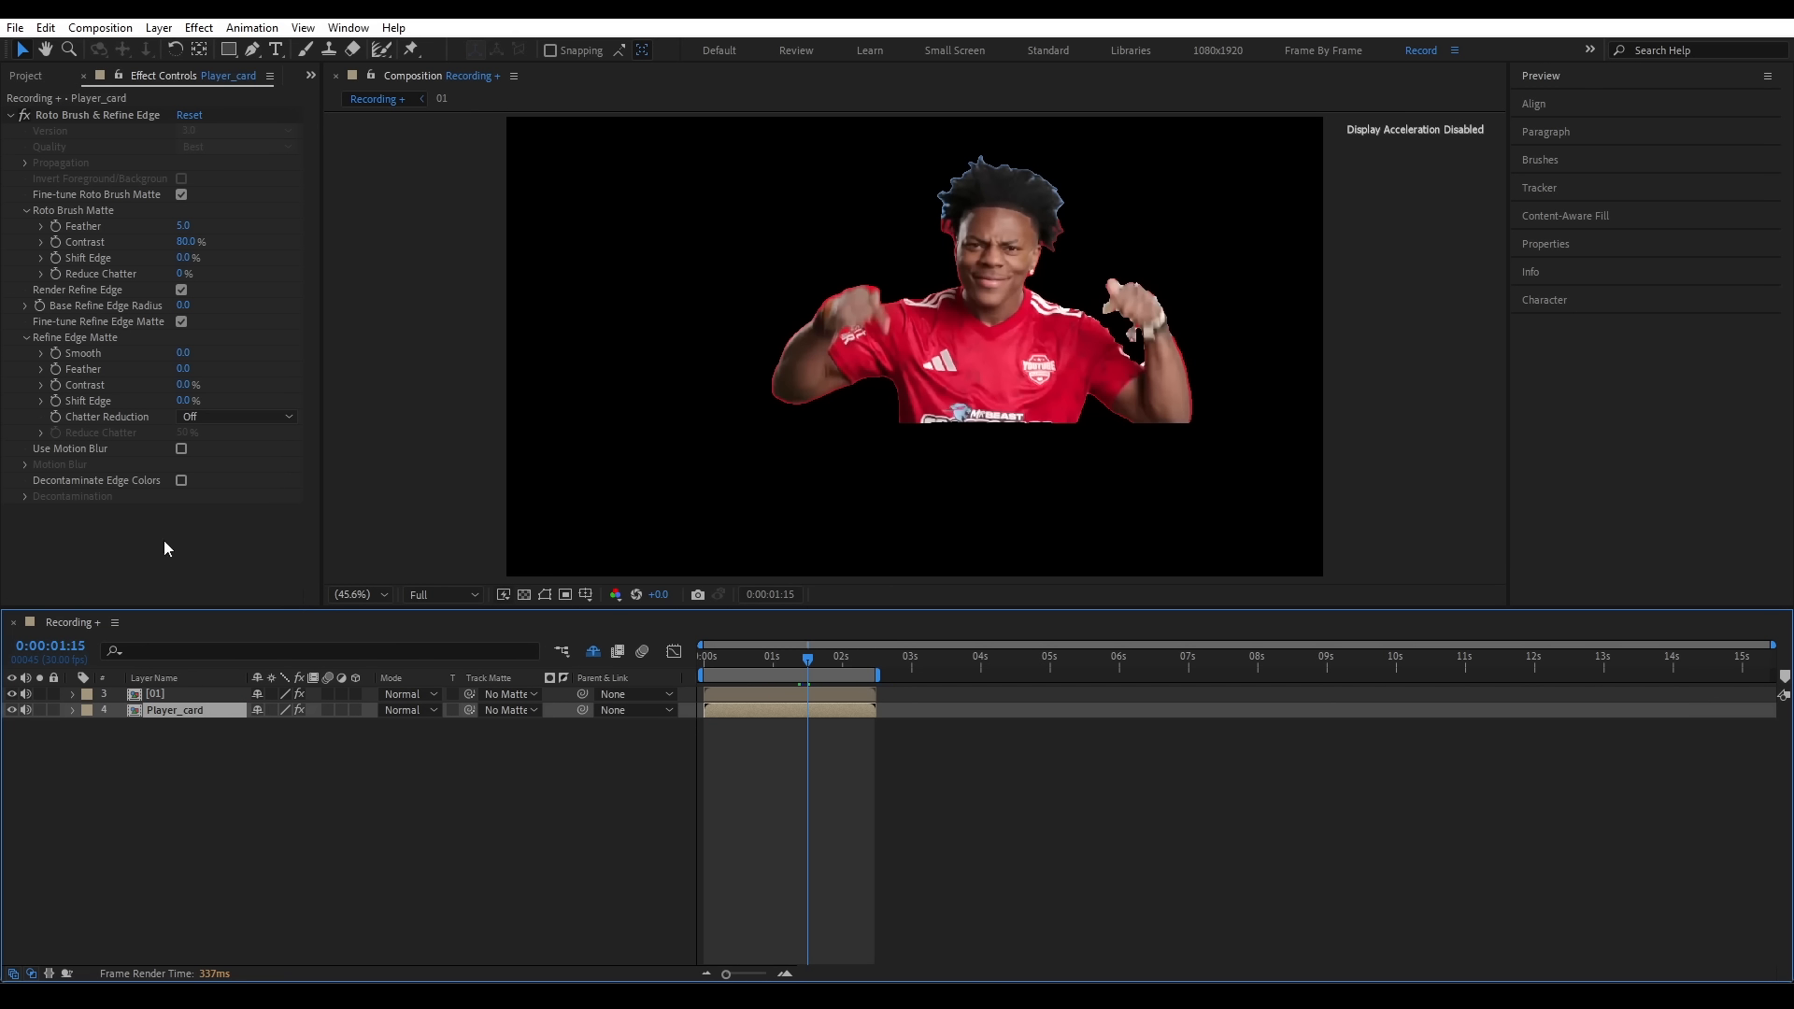
- Delete the Roto Brush & Refine Edge effect from the Player_card layer
left_click(170, 544)
key("ctrl+a")
key("Delete")
- Pre-compose the upper 01 layer as Speed_cutout, moving all attributes into the new composition
left_click(220, 700)
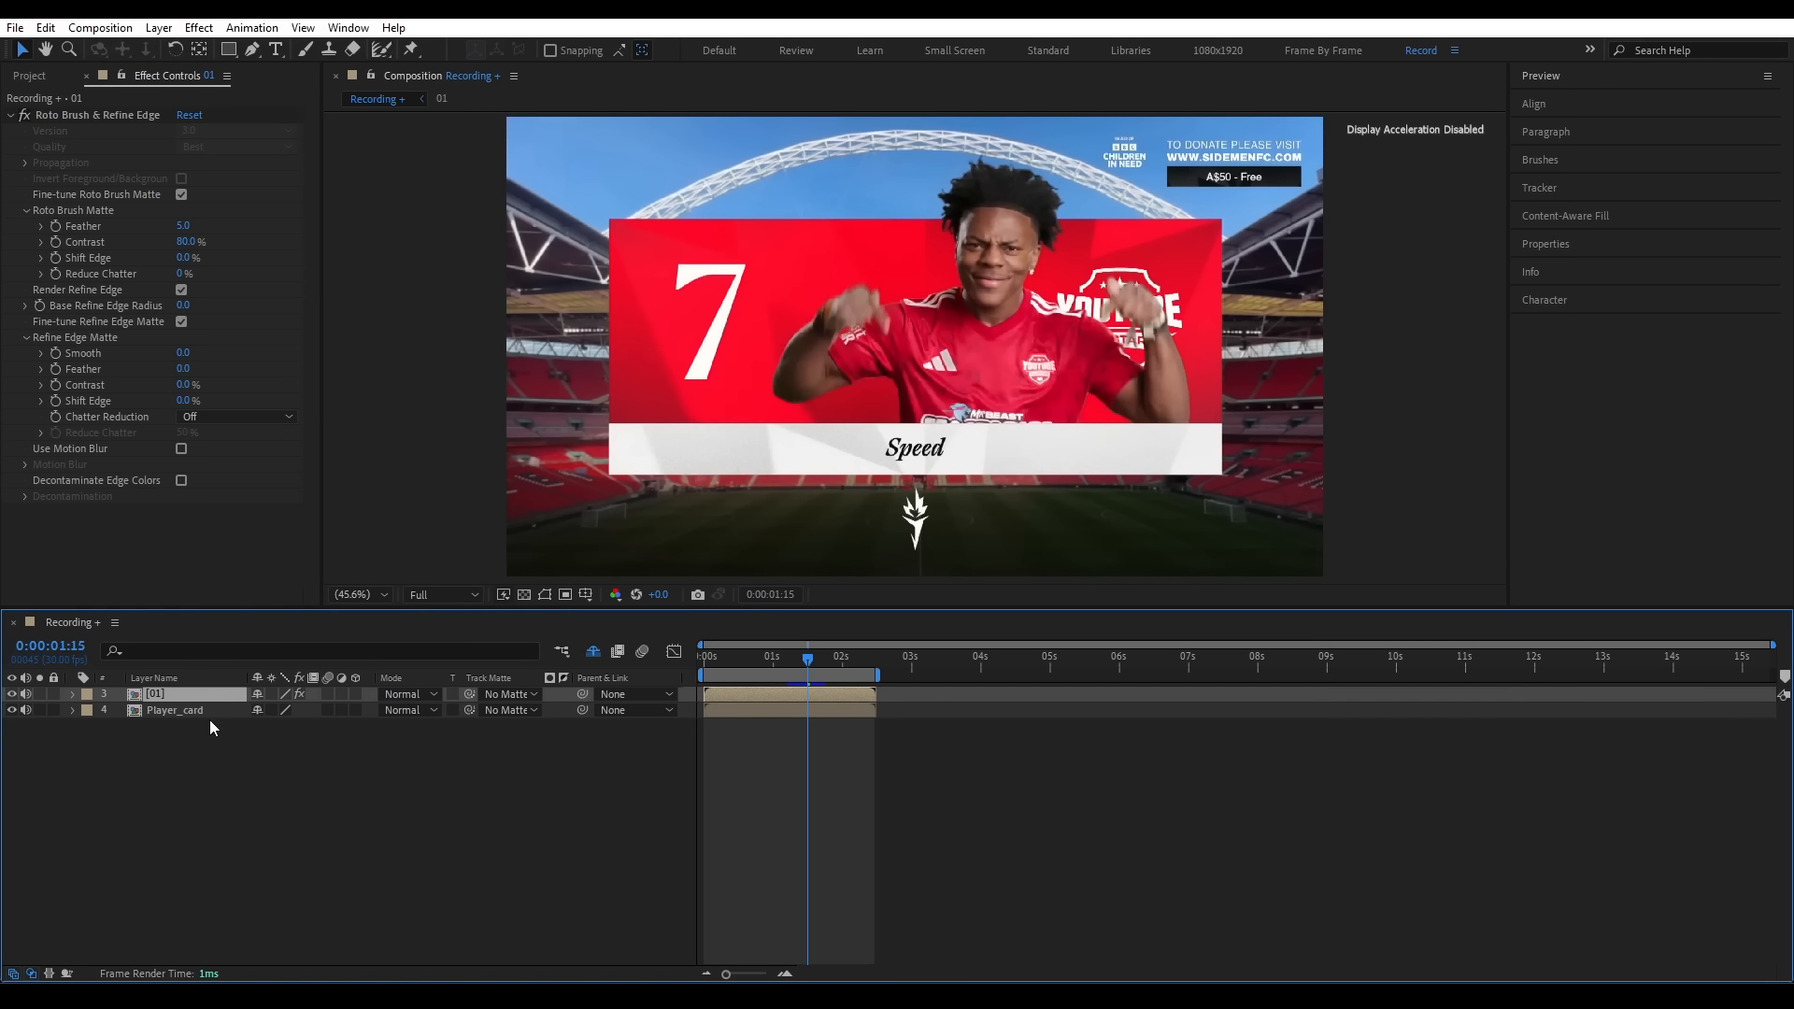
key("ctrl+shift+c")
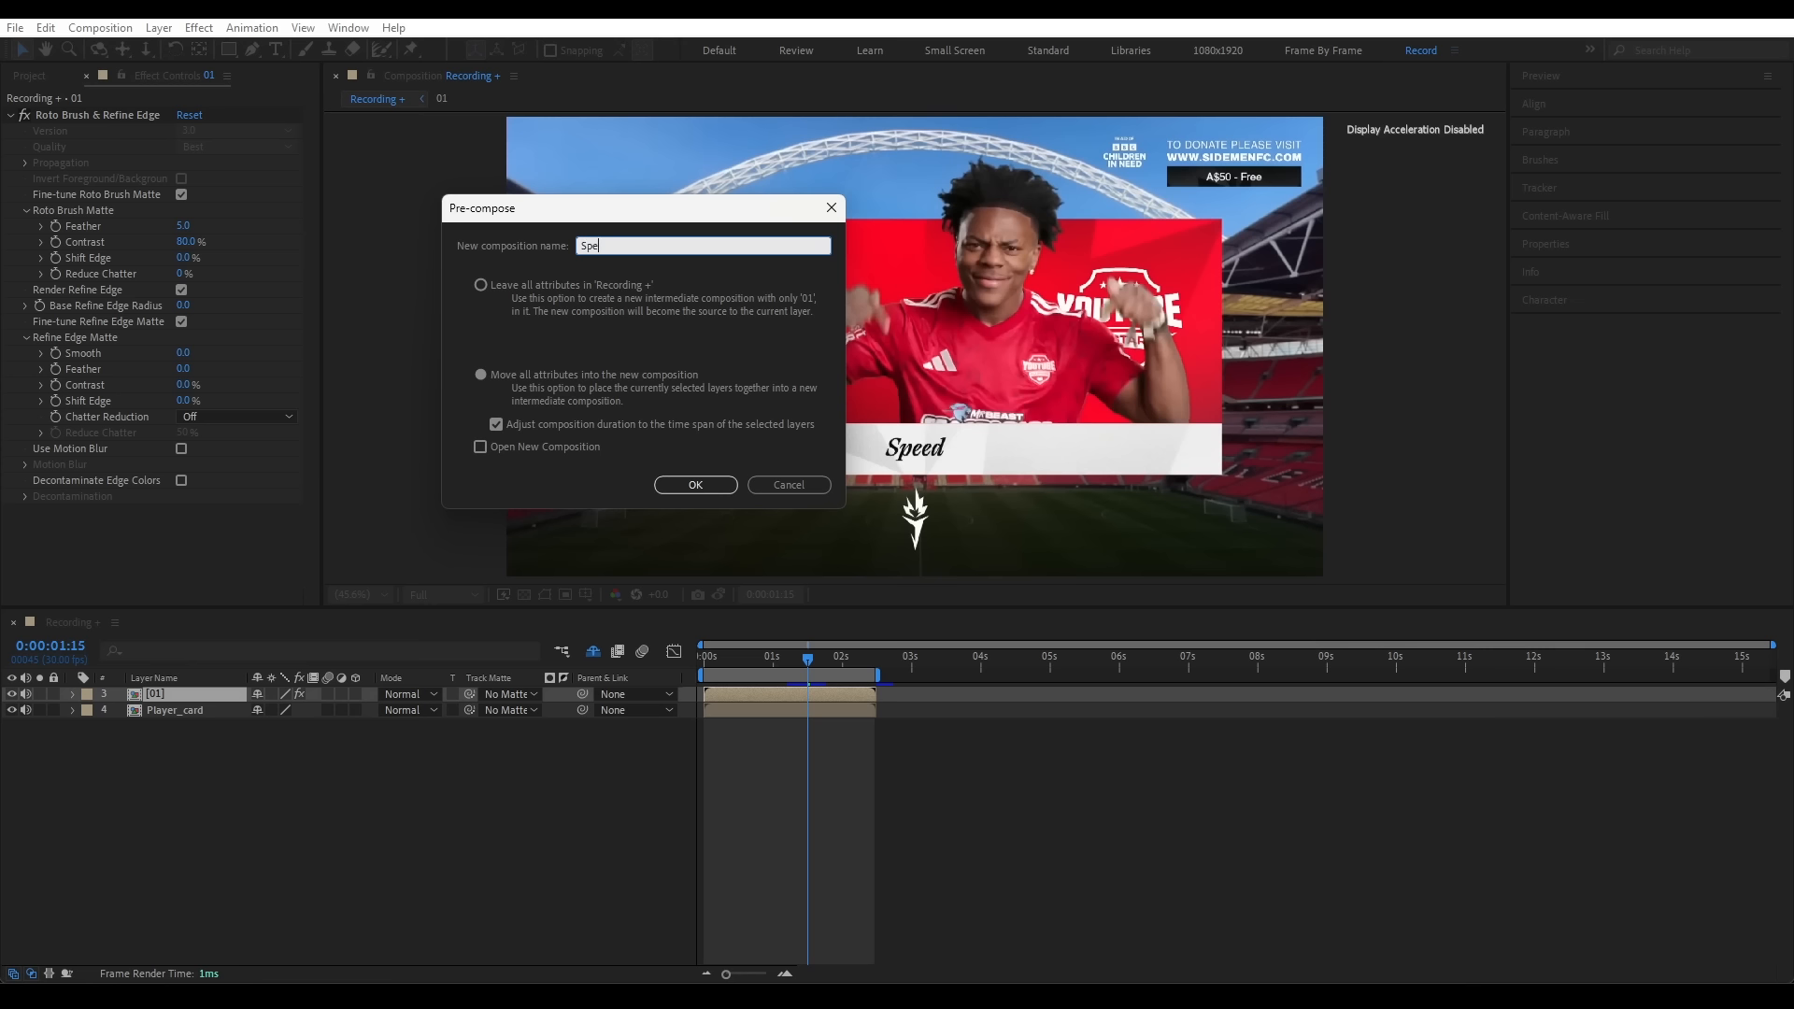
type("Speed_cutout")
left_click(695, 484)
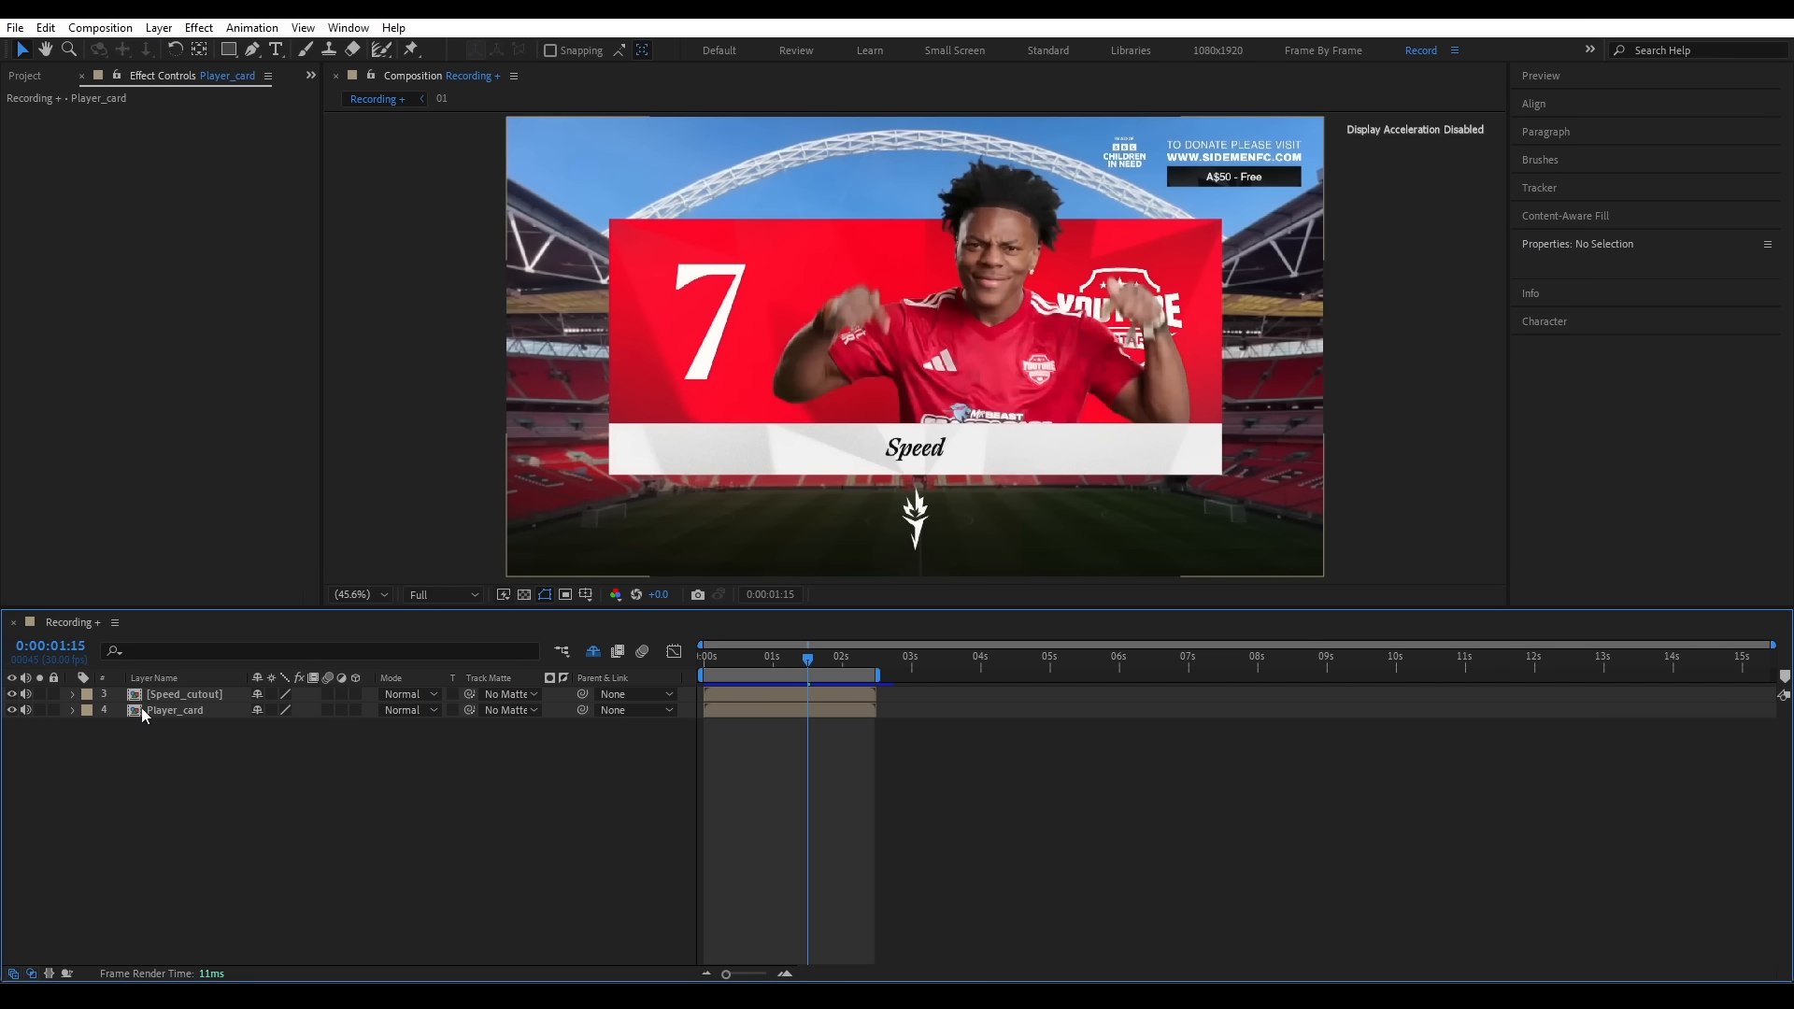
- Solo the Player_card layer and draw a rectangular mask around the red card and its white name bar
left_click(40, 710)
left_click(229, 50)
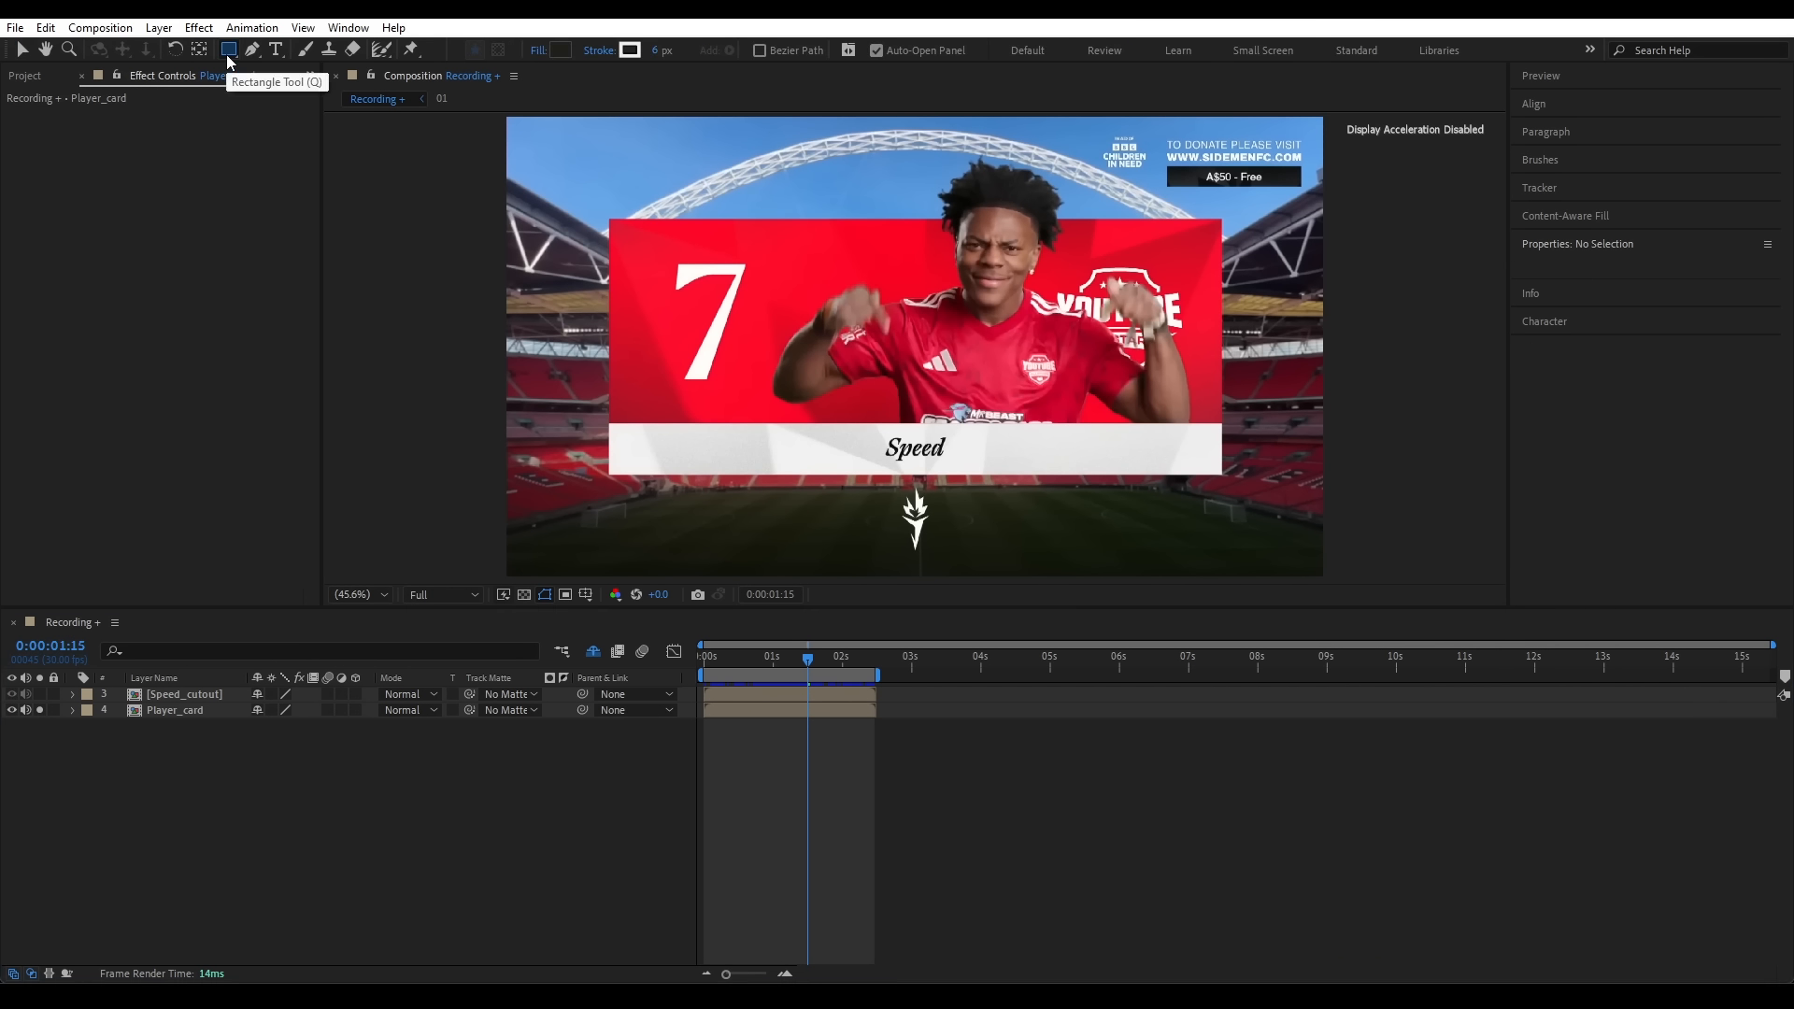
left_click(198, 708)
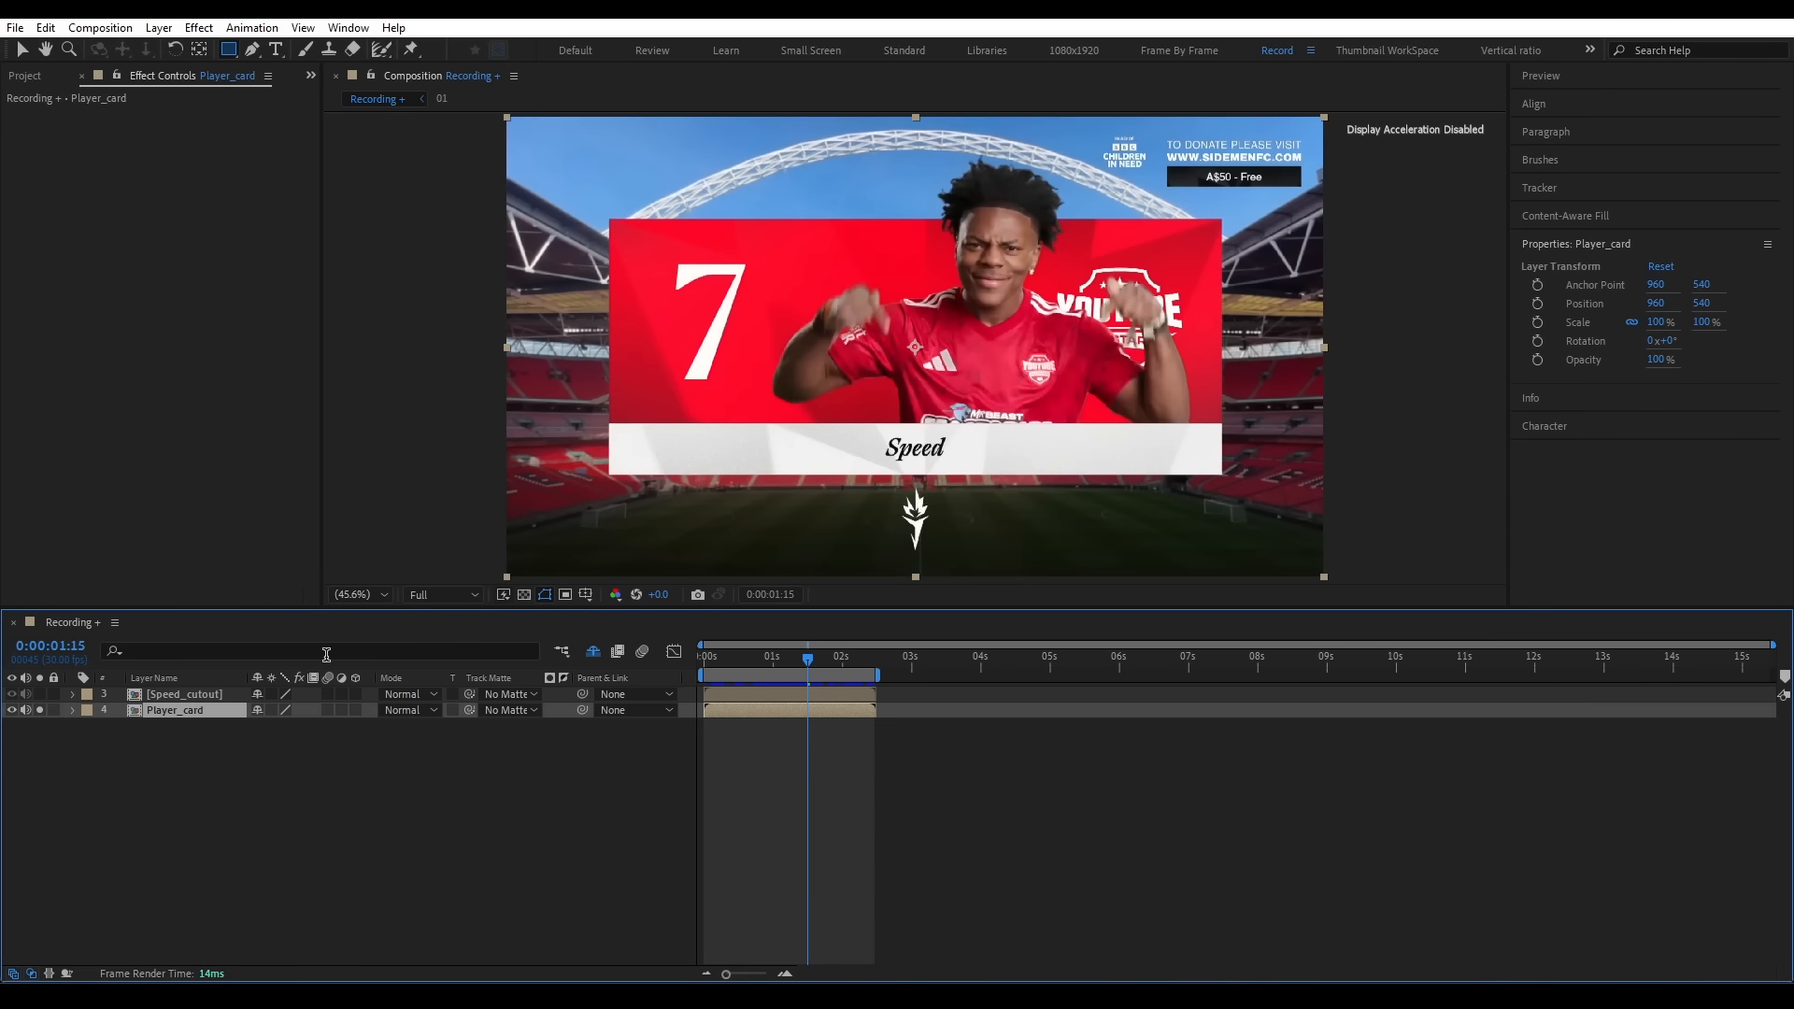
left_click_drag(605, 218, 1220, 477)
- Reveal all mask properties of Player_card and set Mask 1's mode to None
left_click(213, 716)
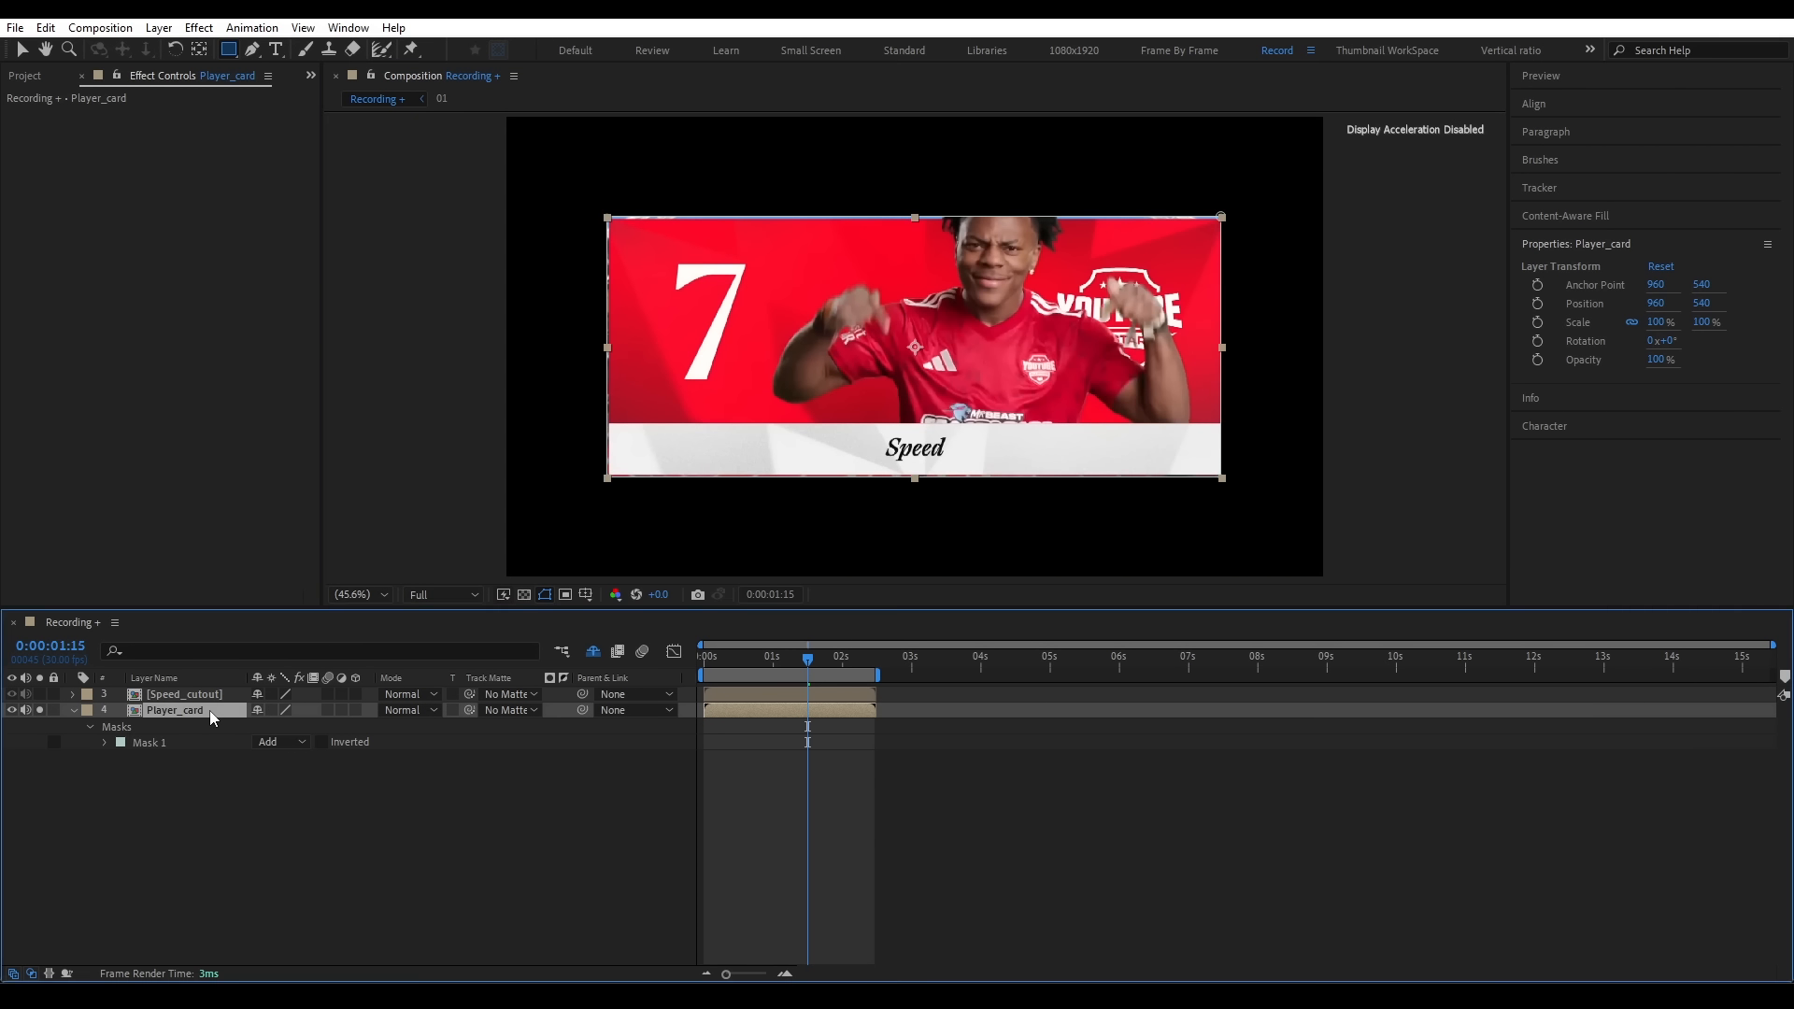
key("m")
key("m")
key("m")
key("m")
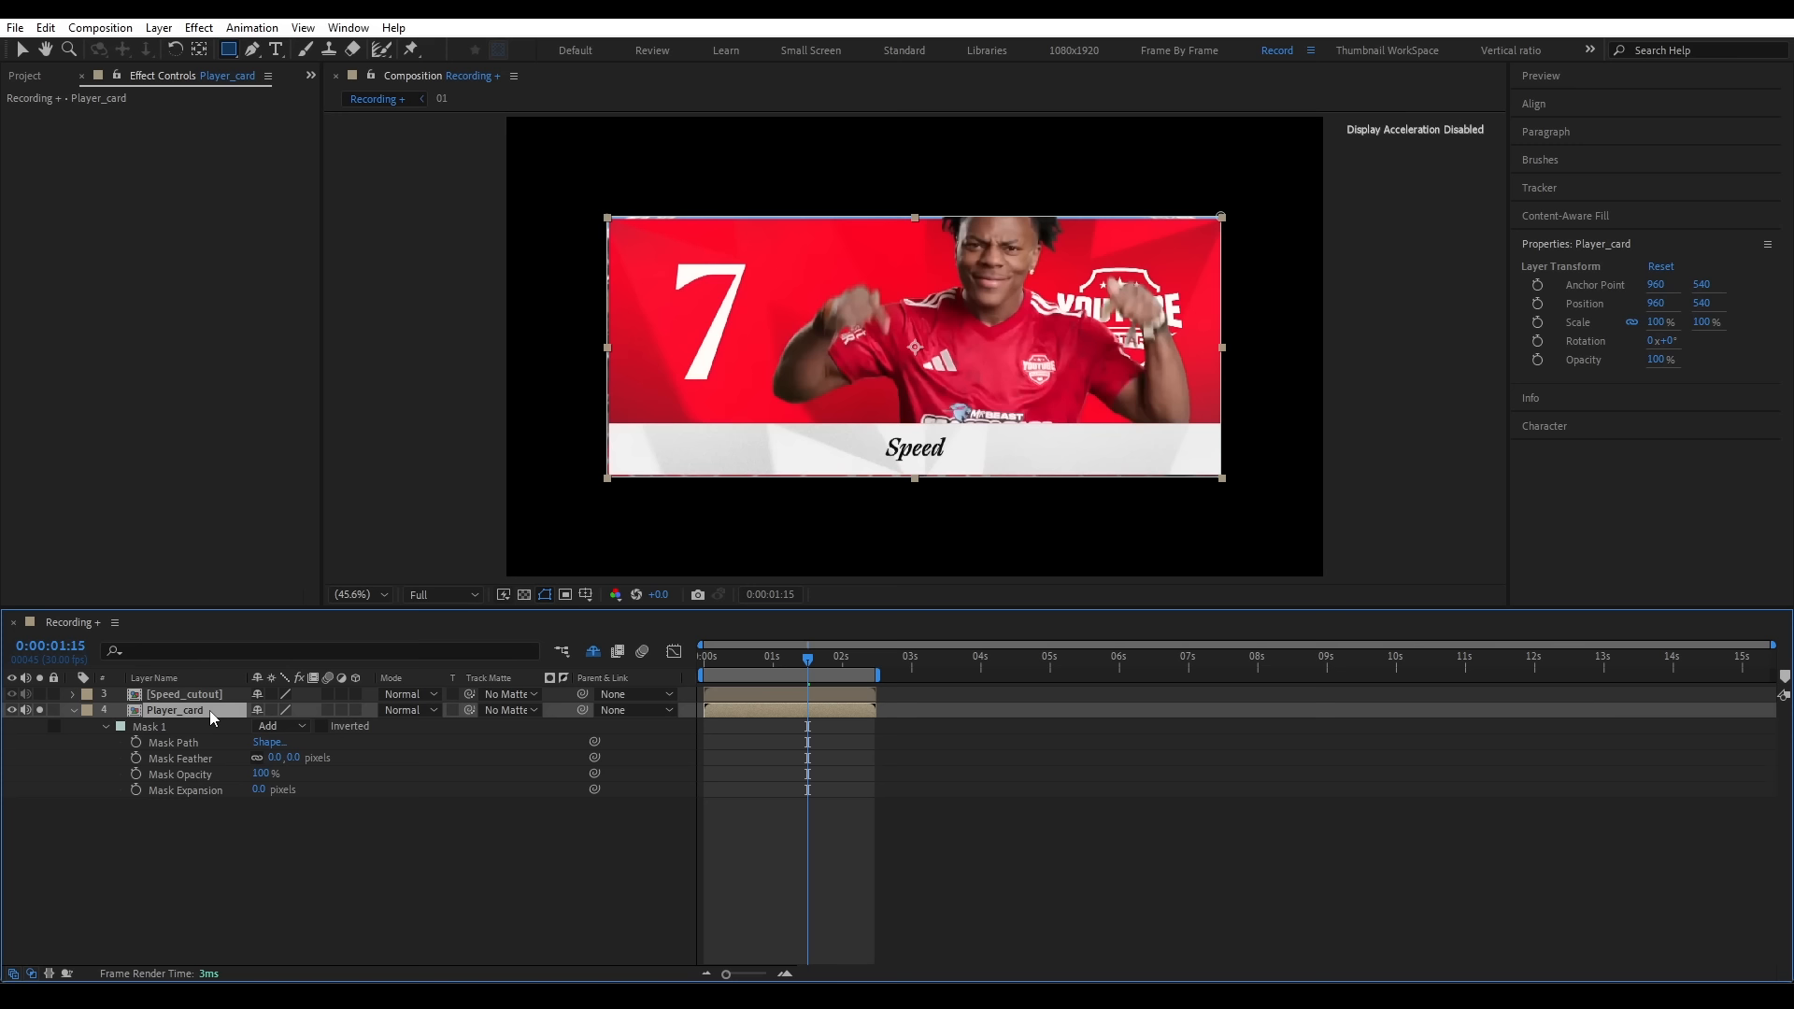
left_click(273, 728)
left_click(299, 745)
- Adjust Mask 1's side edge on Player_card so it fits tightly against the red card's border
scroll(1379, 498, "up", 1)
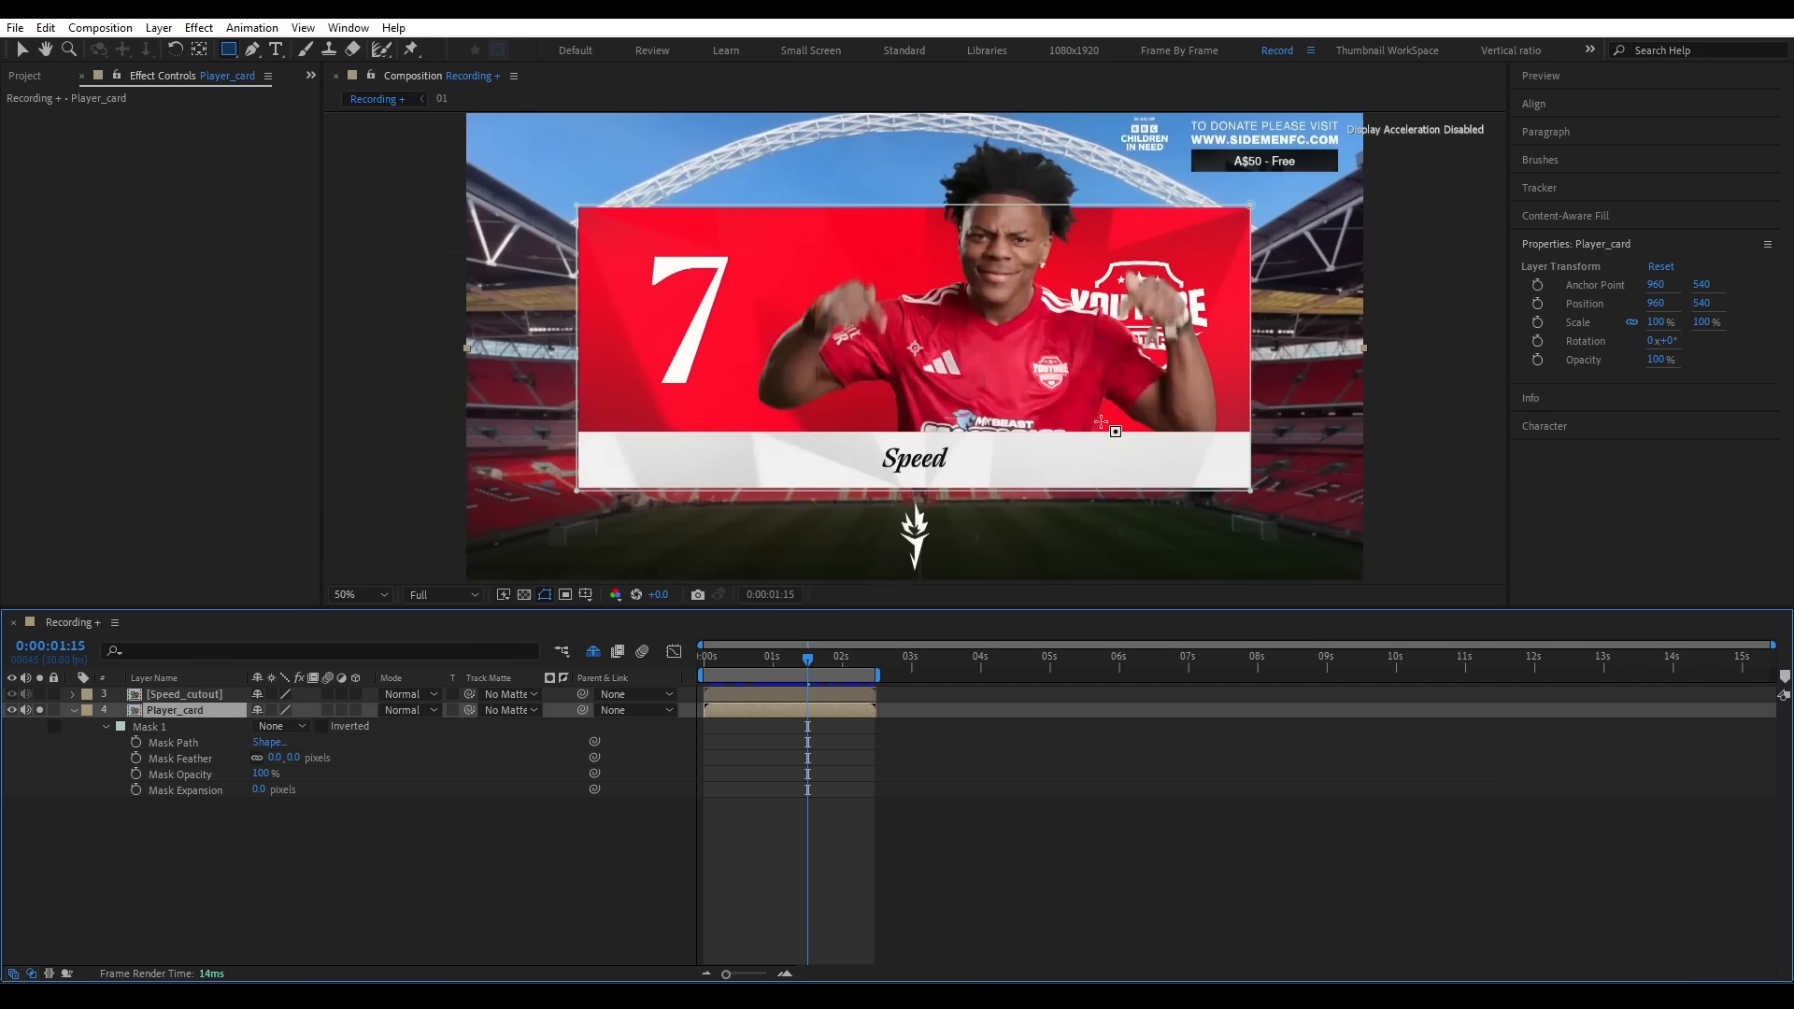
left_click_drag(1379, 498, 1191, 465)
key("v")
left_click_drag(1110, 157, 1002, 471)
scroll(1065, 372, "up", 3)
left_click_drag(1145, 356, 1137, 357)
scroll(1137, 357, "down", 3)
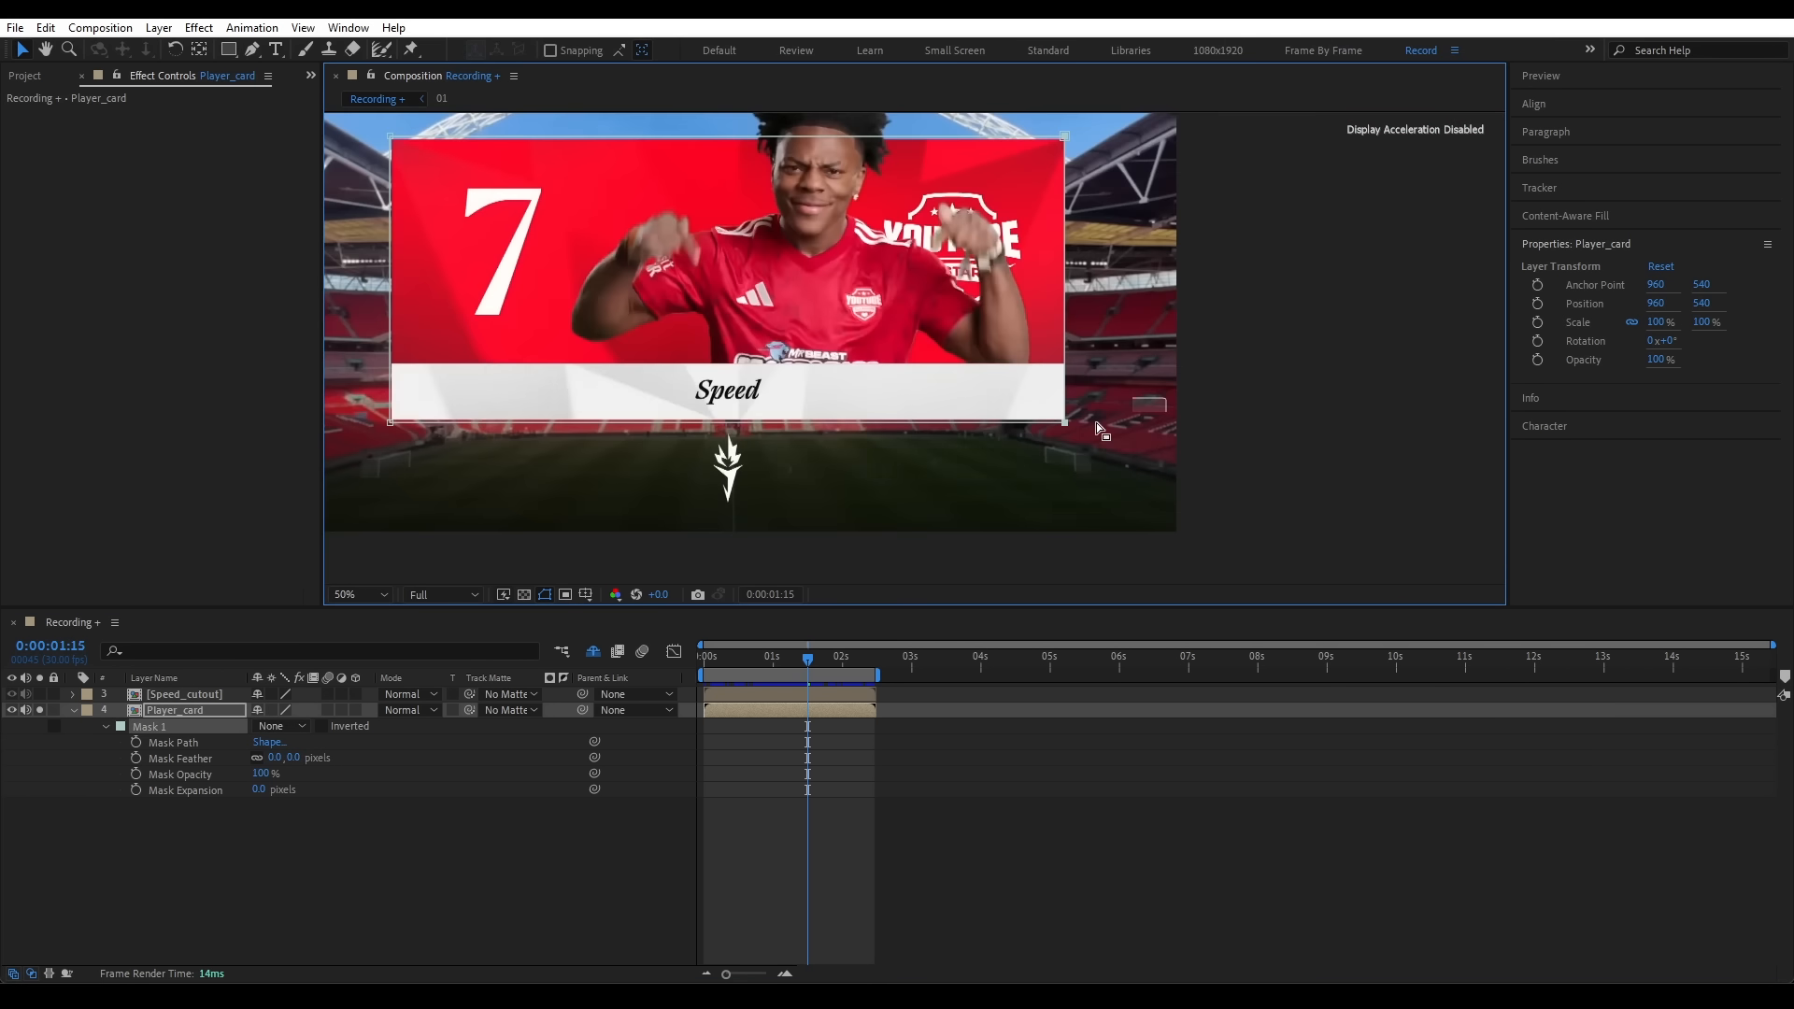
- Nudge Mask 1's horizontal edges into line with the card's lower and upper borders
scroll(767, 395, "up", 3)
left_click_drag(767, 396, 873, 224)
key("Up")
key("Up")
key("Up")
key("Up")
key("Up")
key("Up")
key("Up")
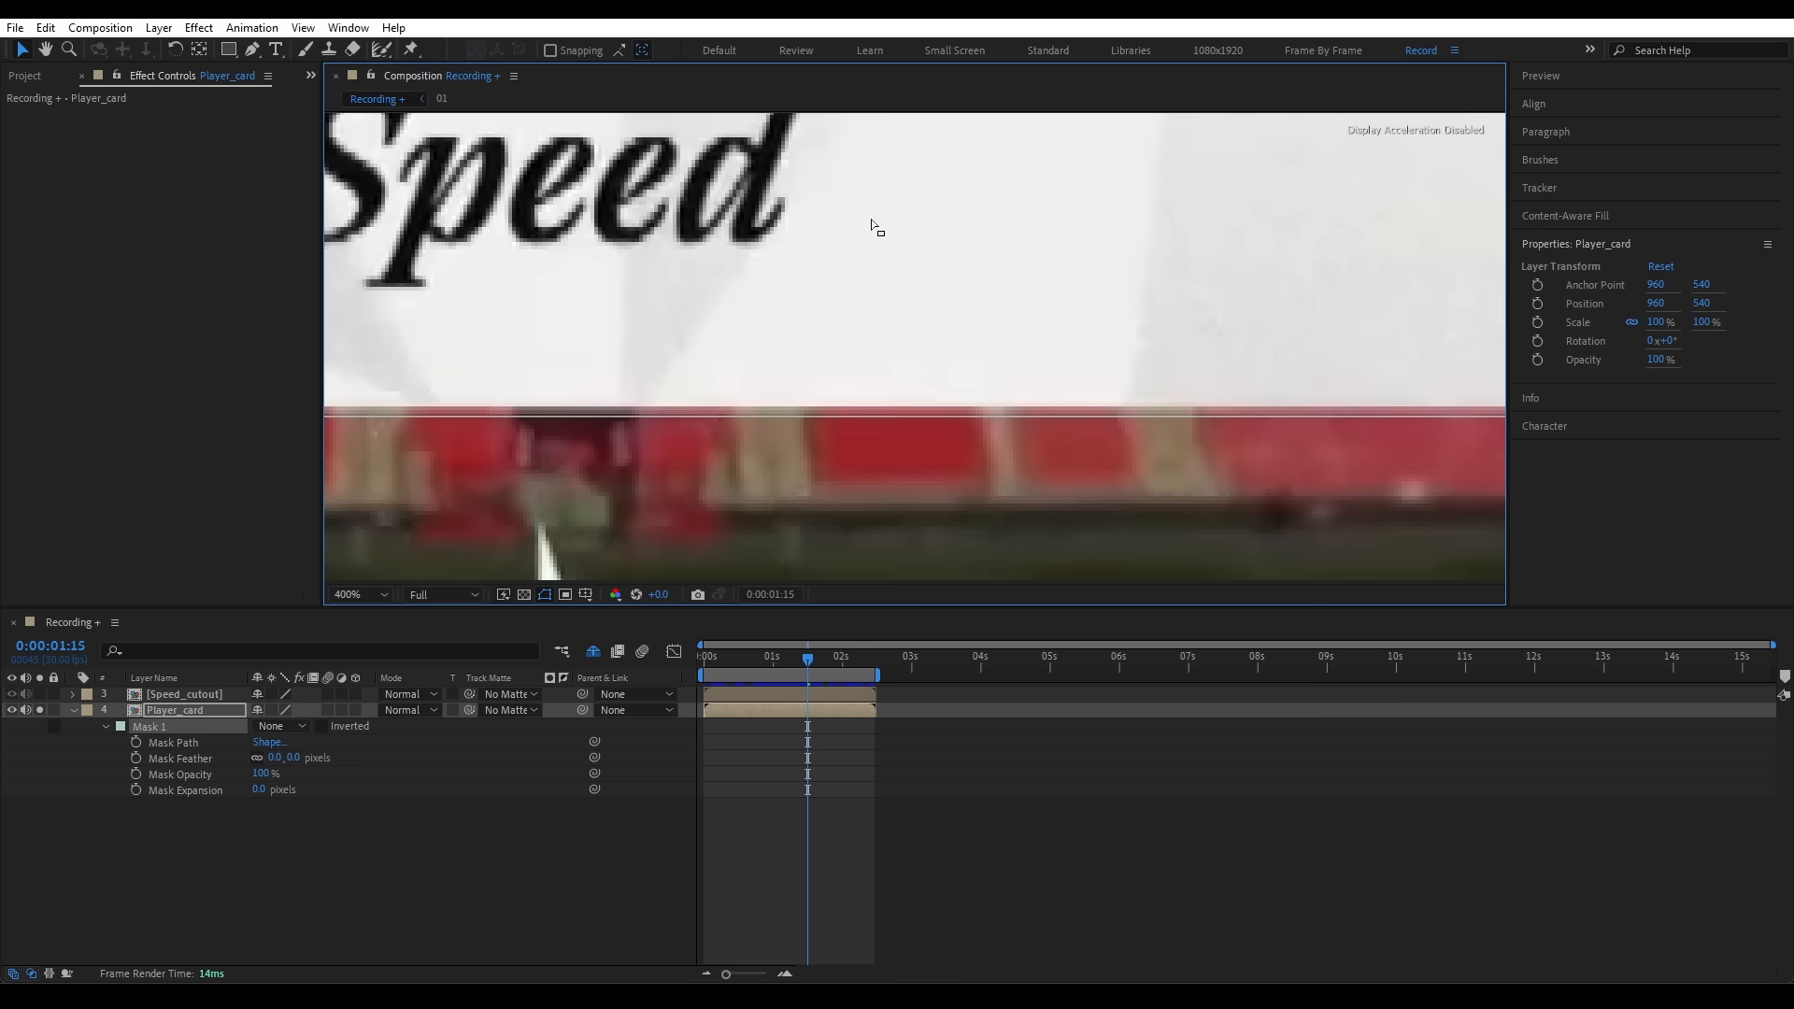
key("Up")
- Set Mask 1's mode to Add and pre-compose the masked Player_card layer
left_click(365, 596)
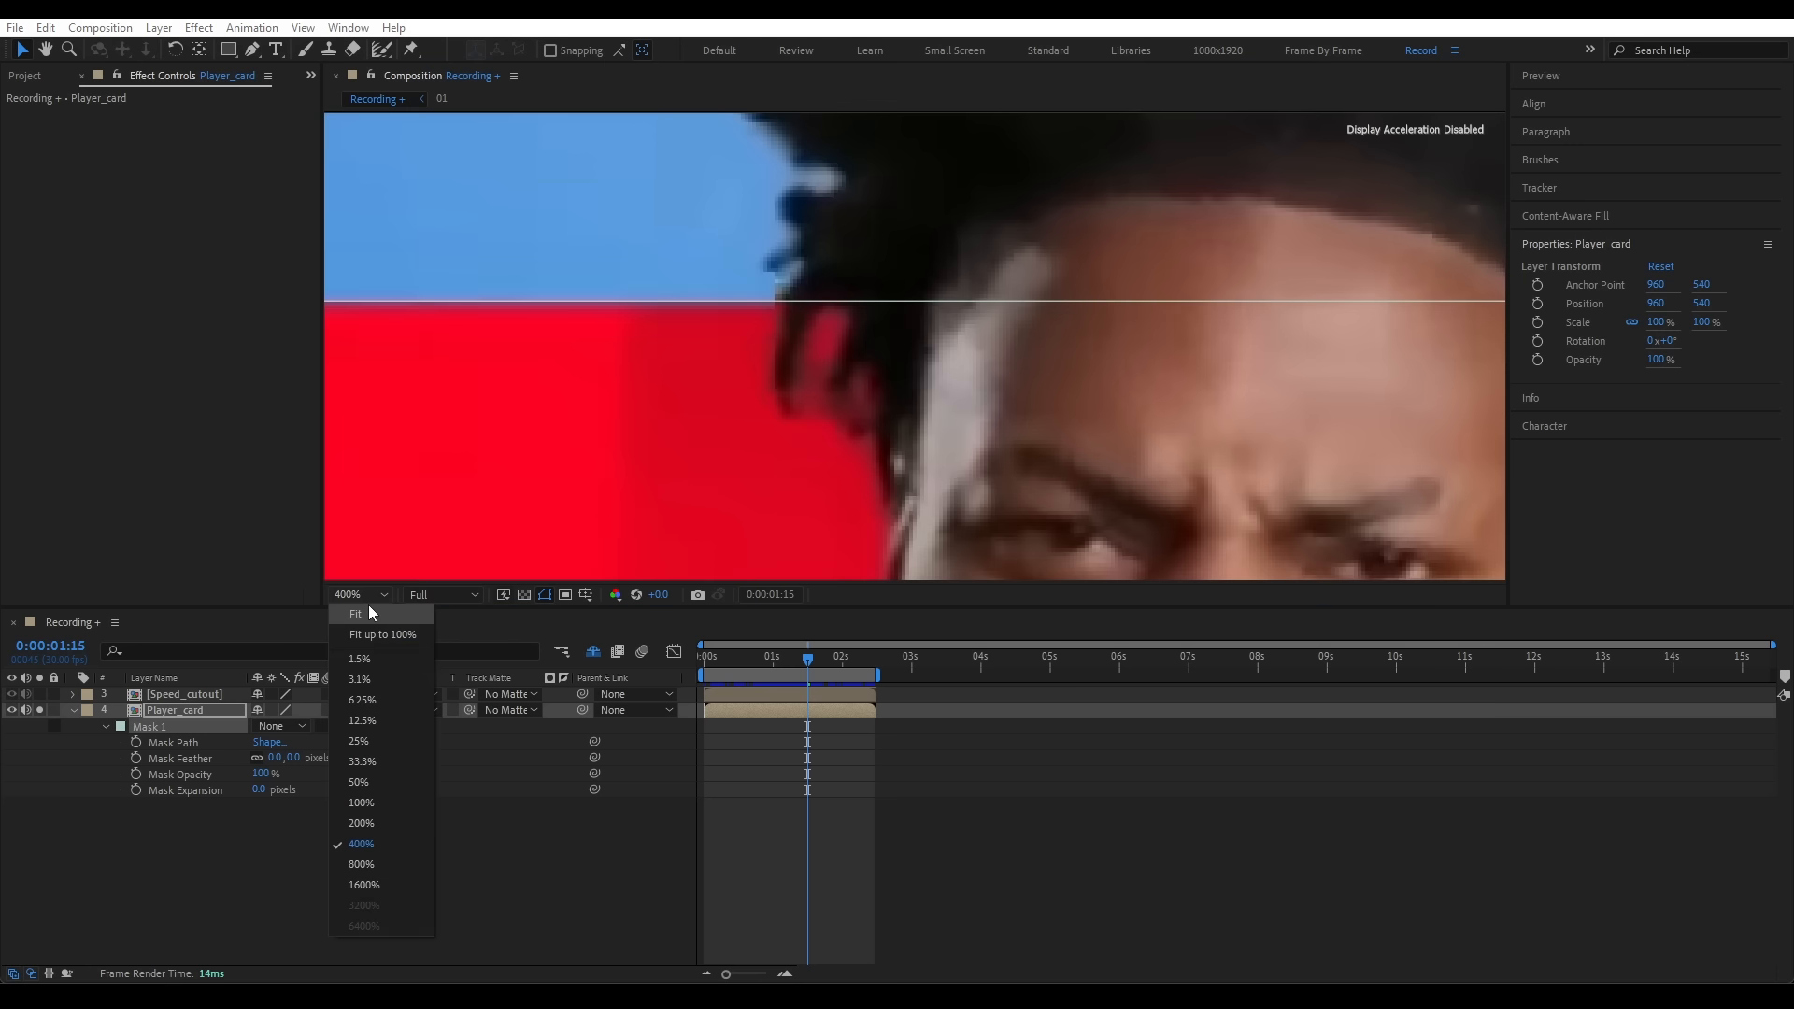
left_click(370, 613)
left_click(277, 726)
left_click(281, 766)
left_click(206, 846)
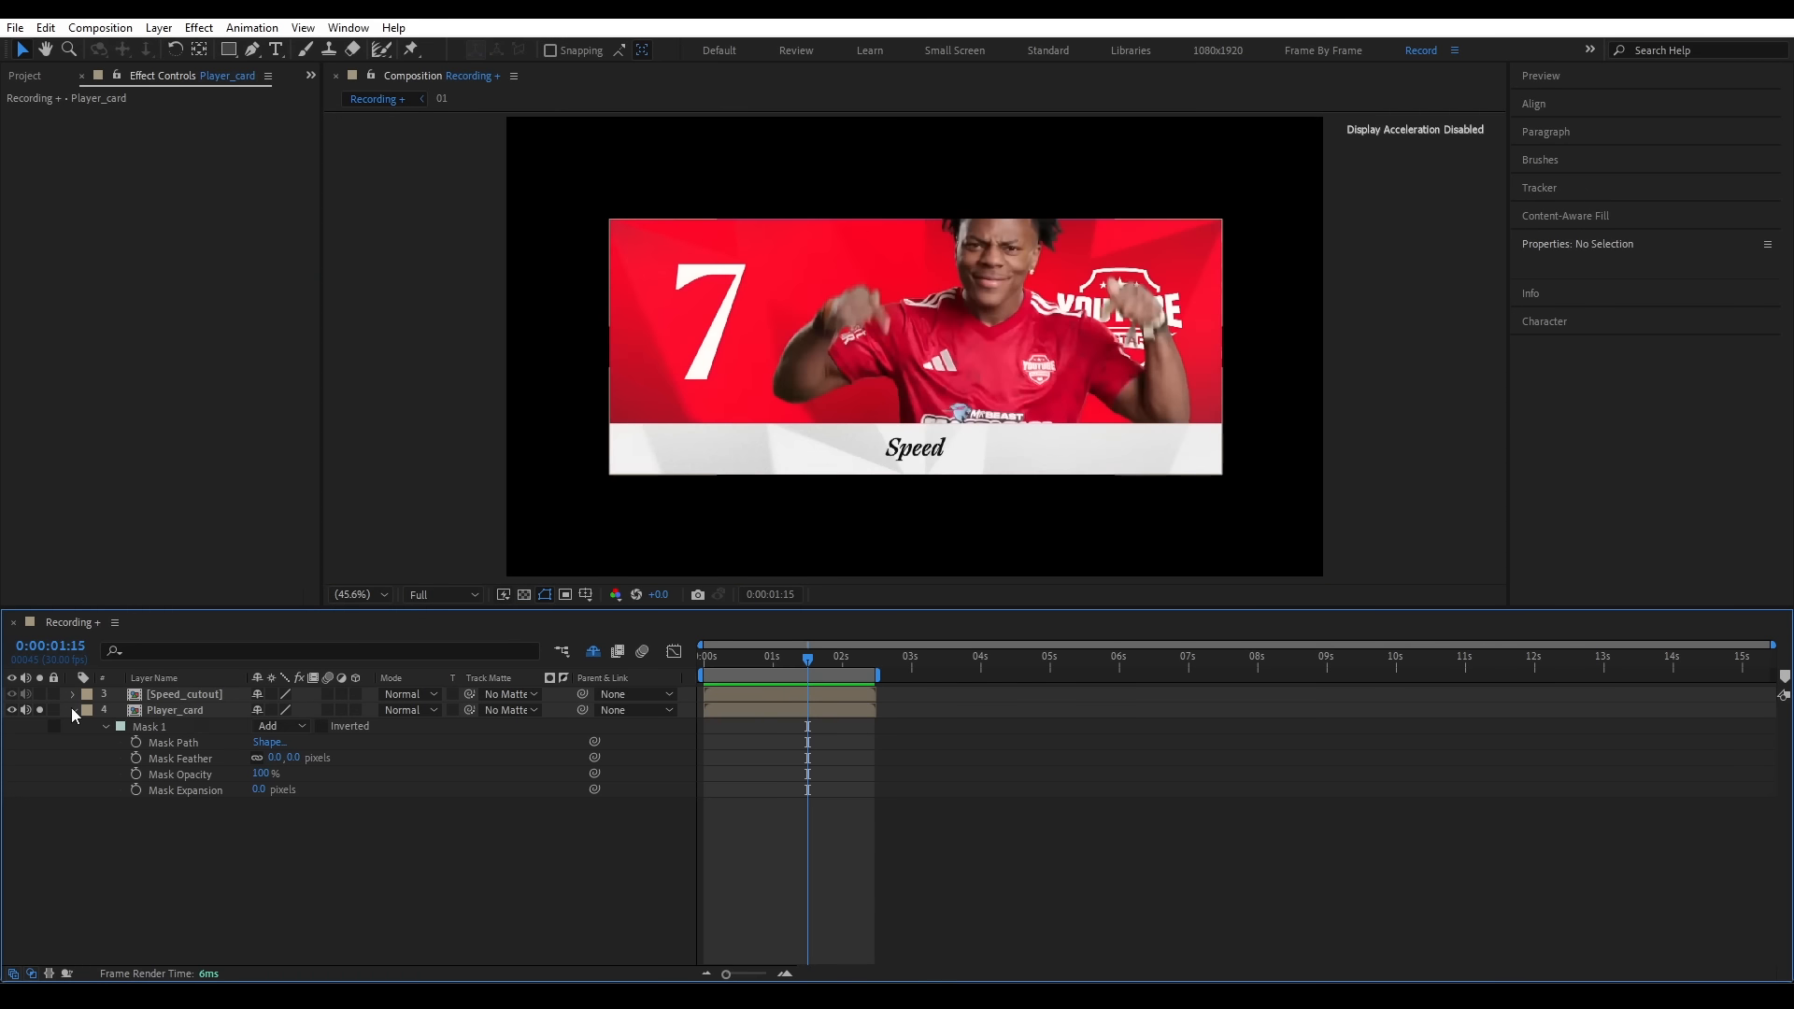
left_click(74, 711)
left_click(163, 711)
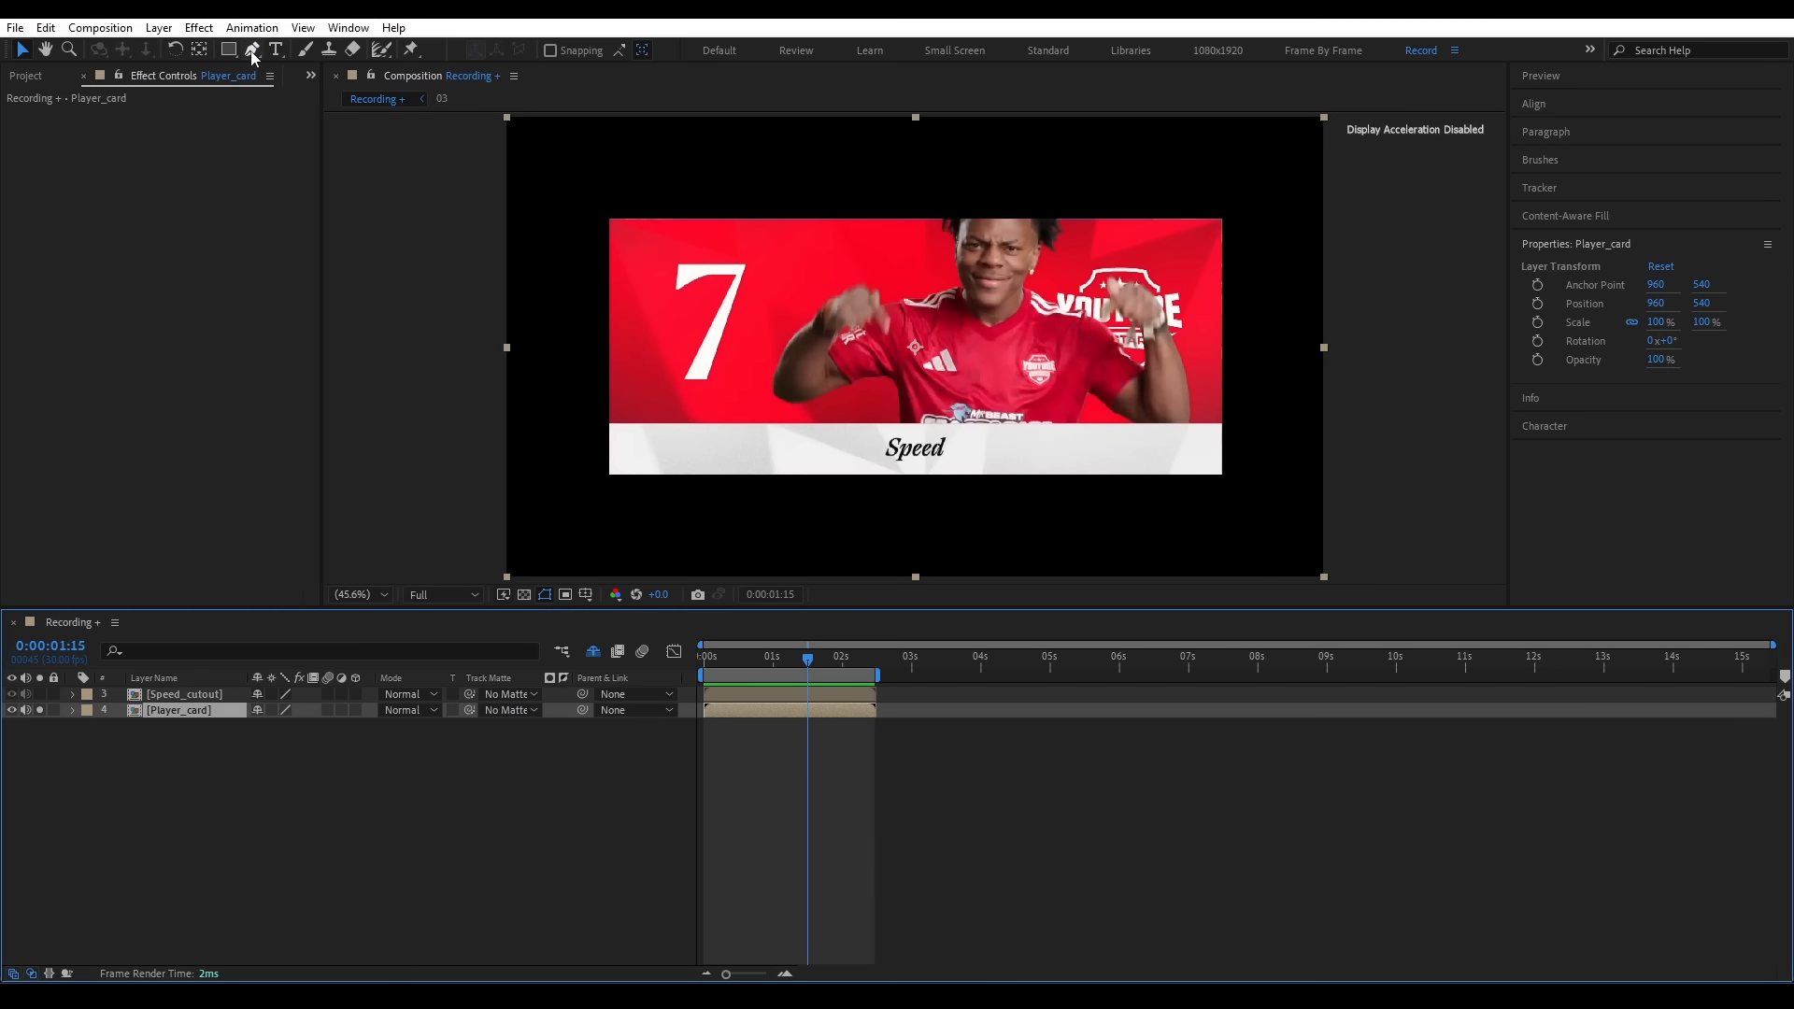
- Draw a Pen tool mask around the YouTube Allstars badge on Player_card and set its mode to None
left_click(252, 52)
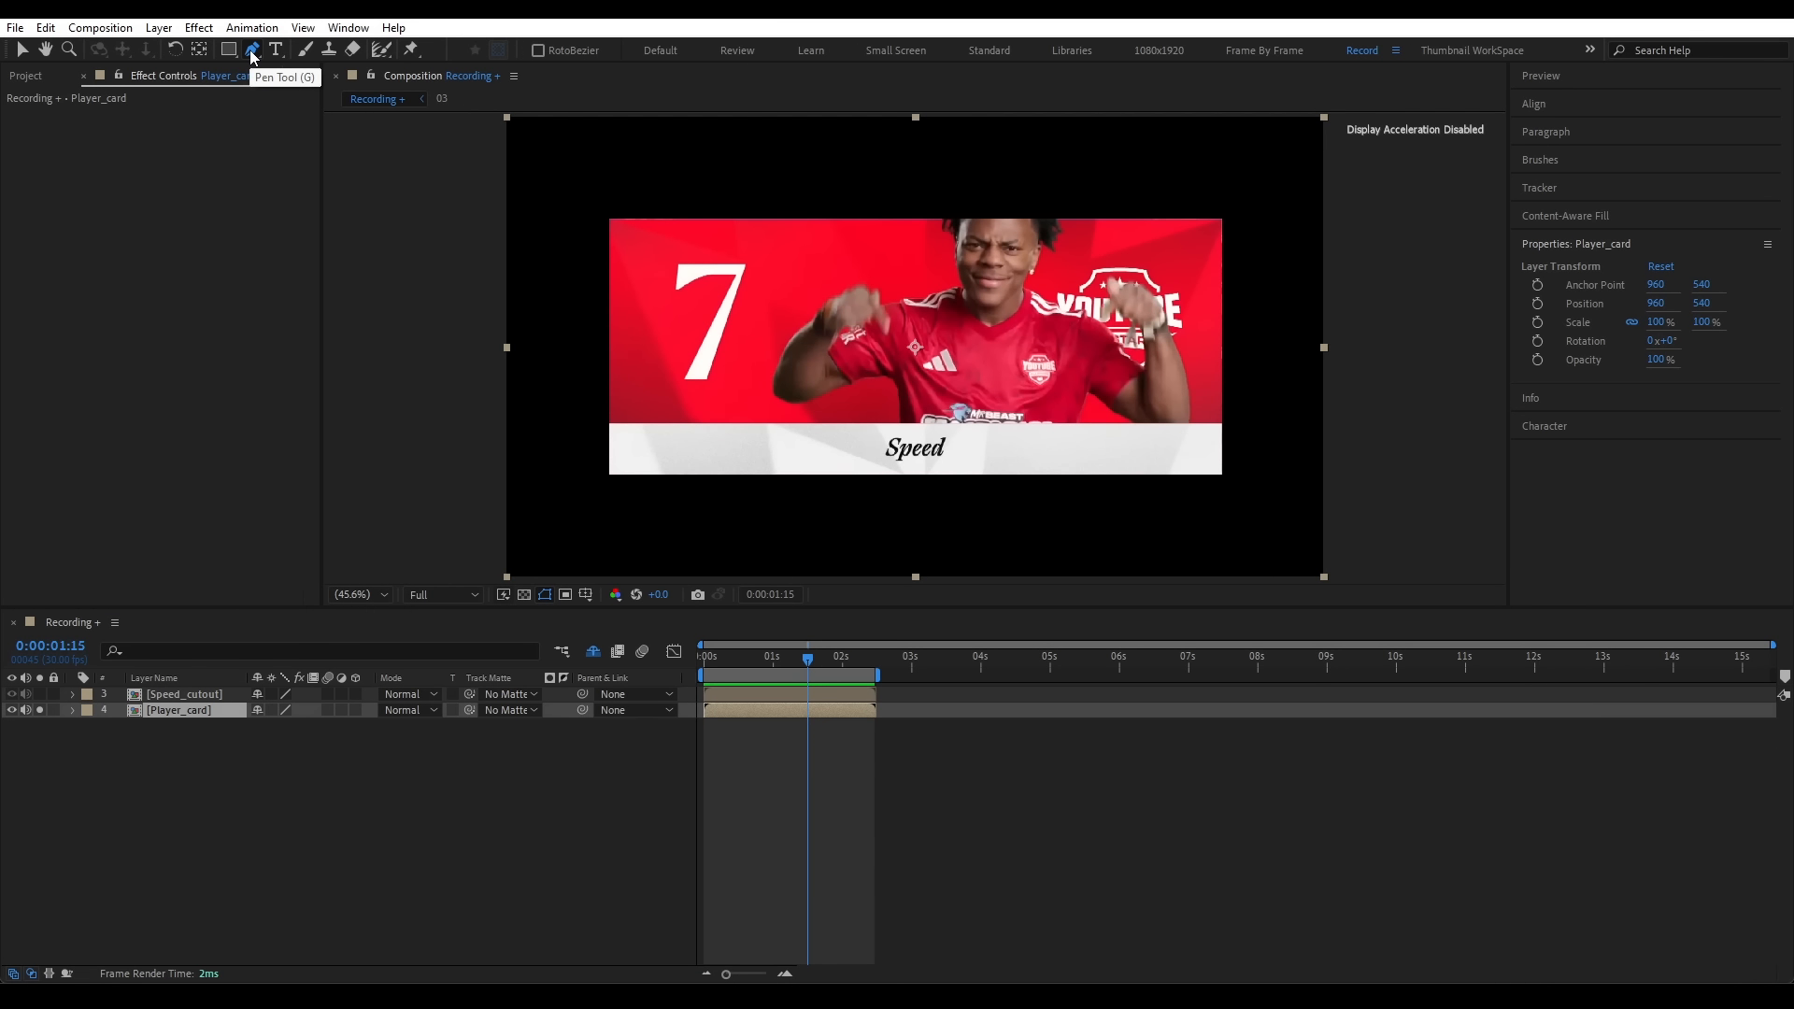
left_click(199, 712)
key("m")
key("m")
left_click(277, 727)
left_click(289, 746)
- Draw a second mask around the word Speed on the name bar and set both masks to Subtract
left_click(879, 426)
left_click_drag(960, 436, 973, 445)
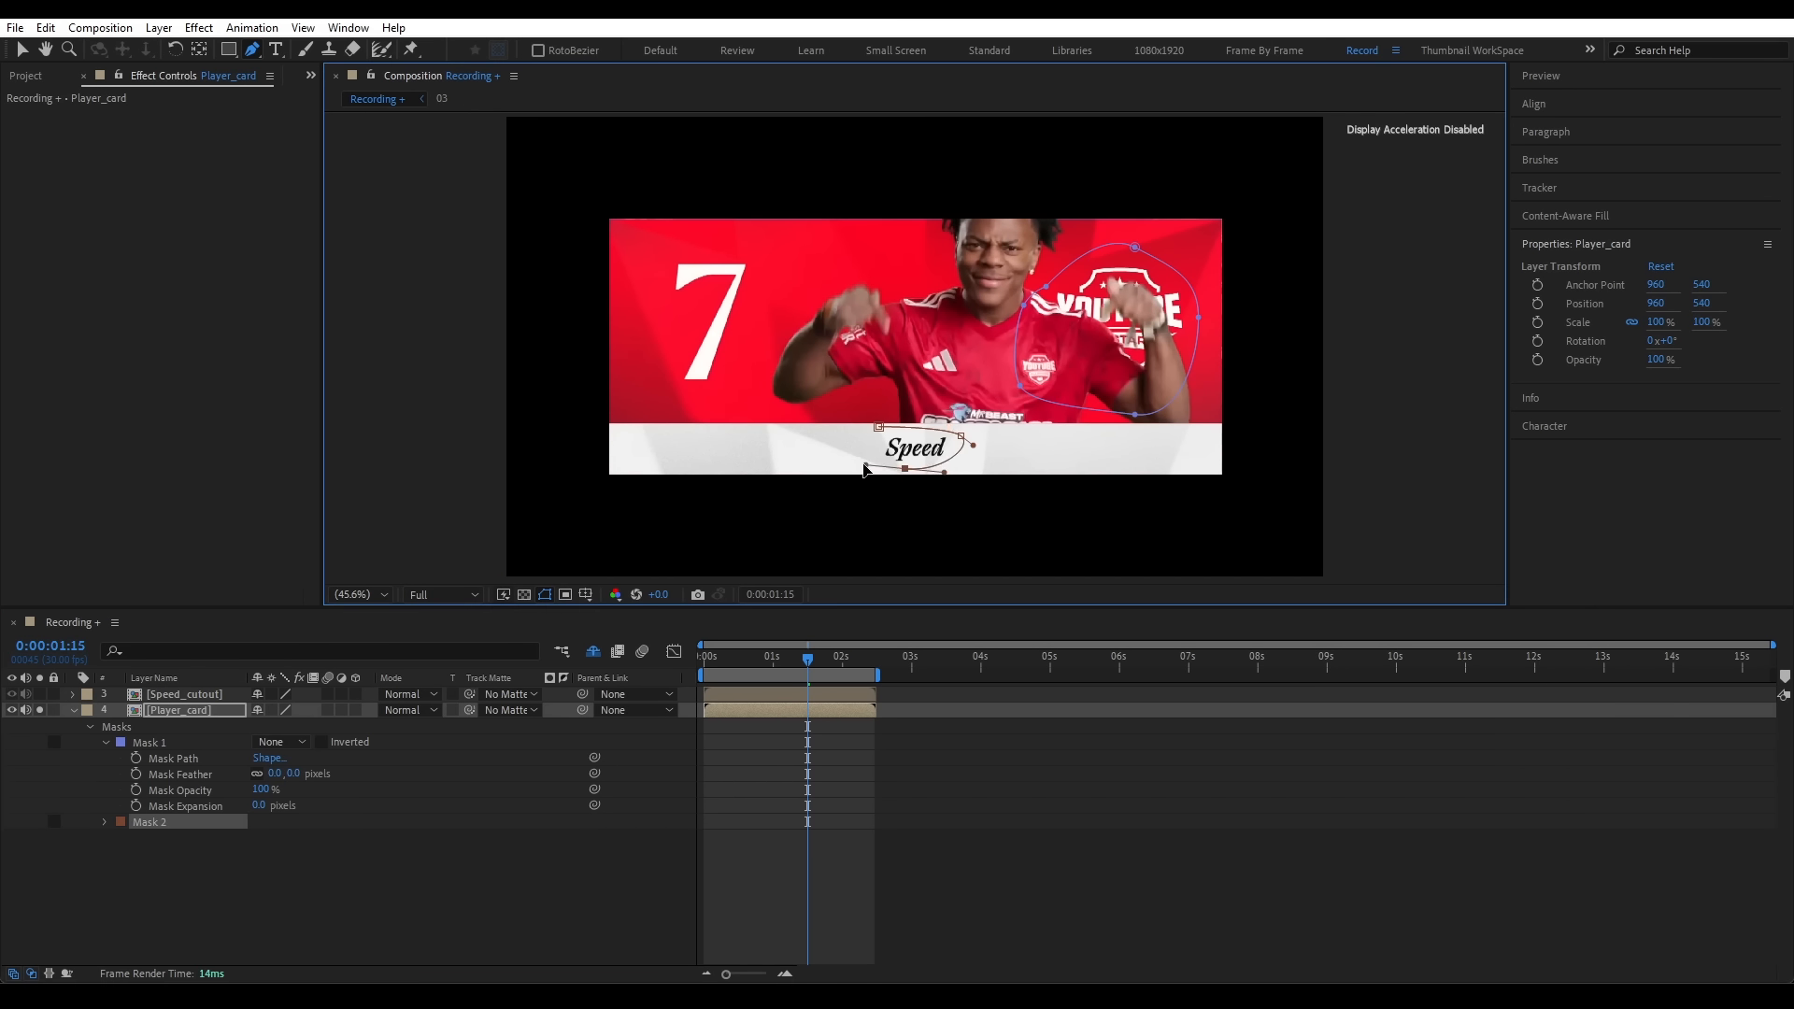
left_click(278, 822)
left_click(307, 882)
left_click(282, 743)
left_click(304, 803)
- Bring up the Content-Aware Fill settings for the Player_card layer
left_click(1565, 216)
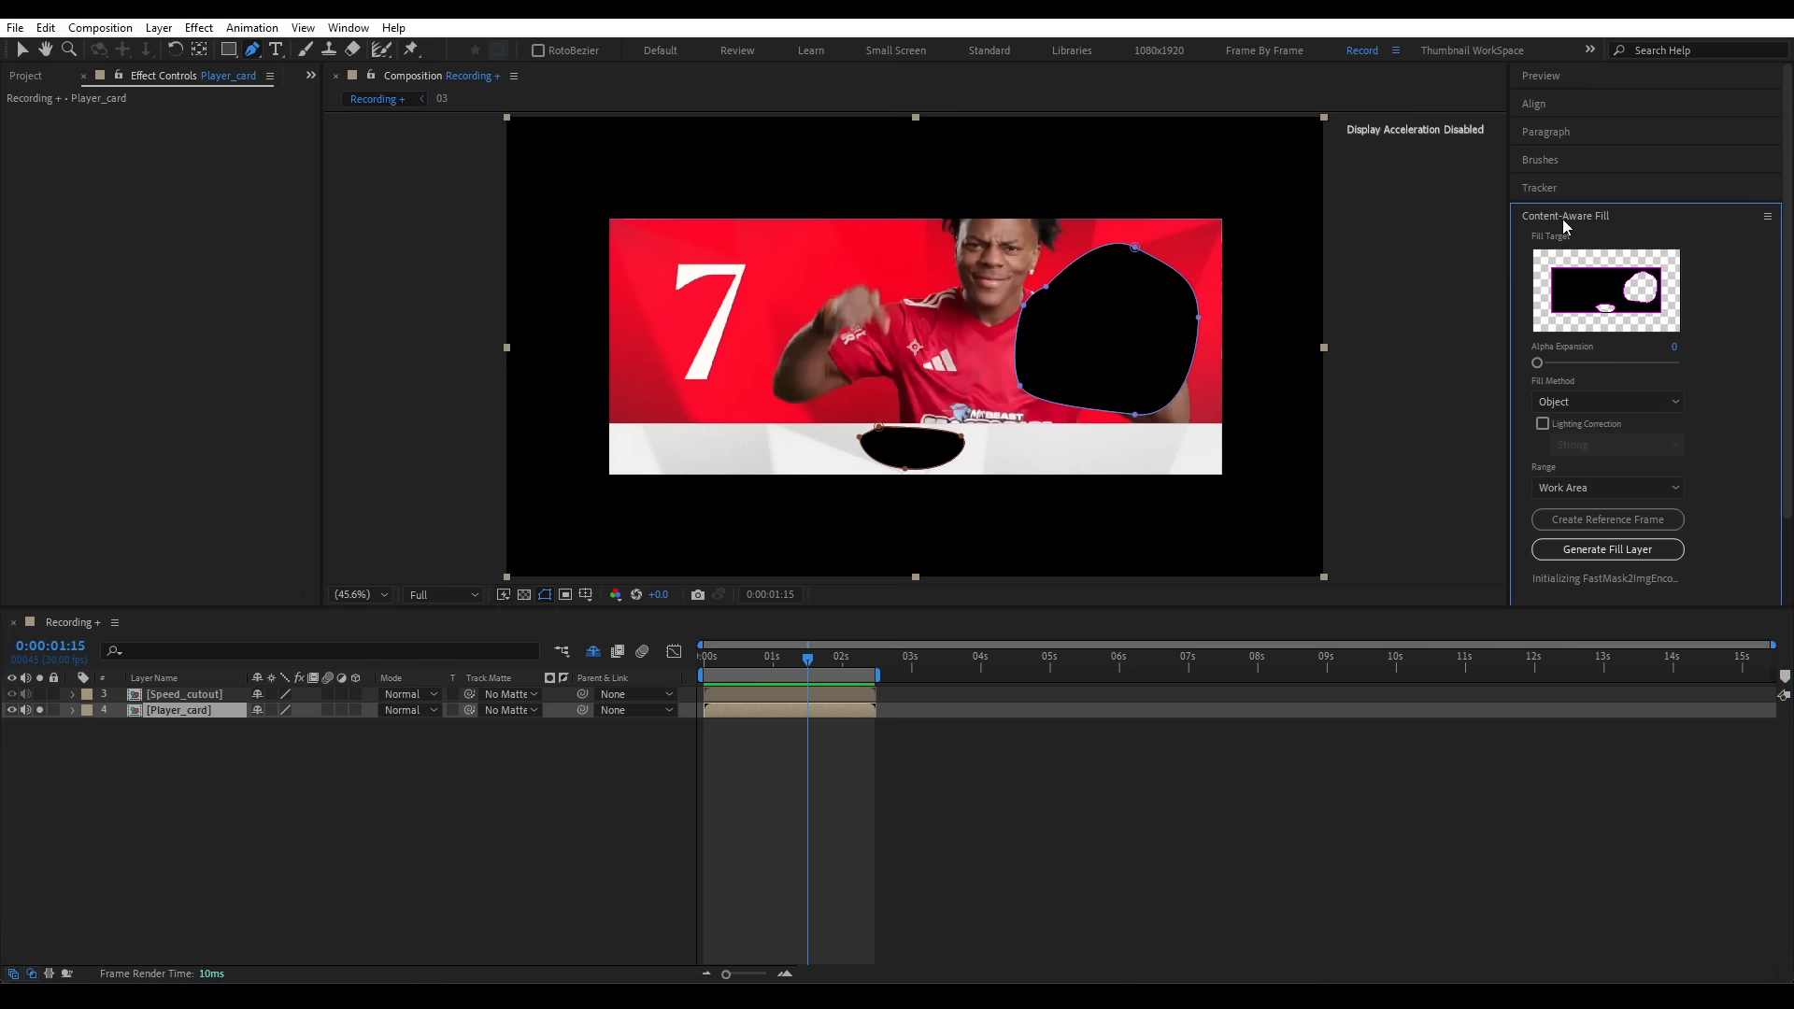
scroll(1747, 331, "down", 2)
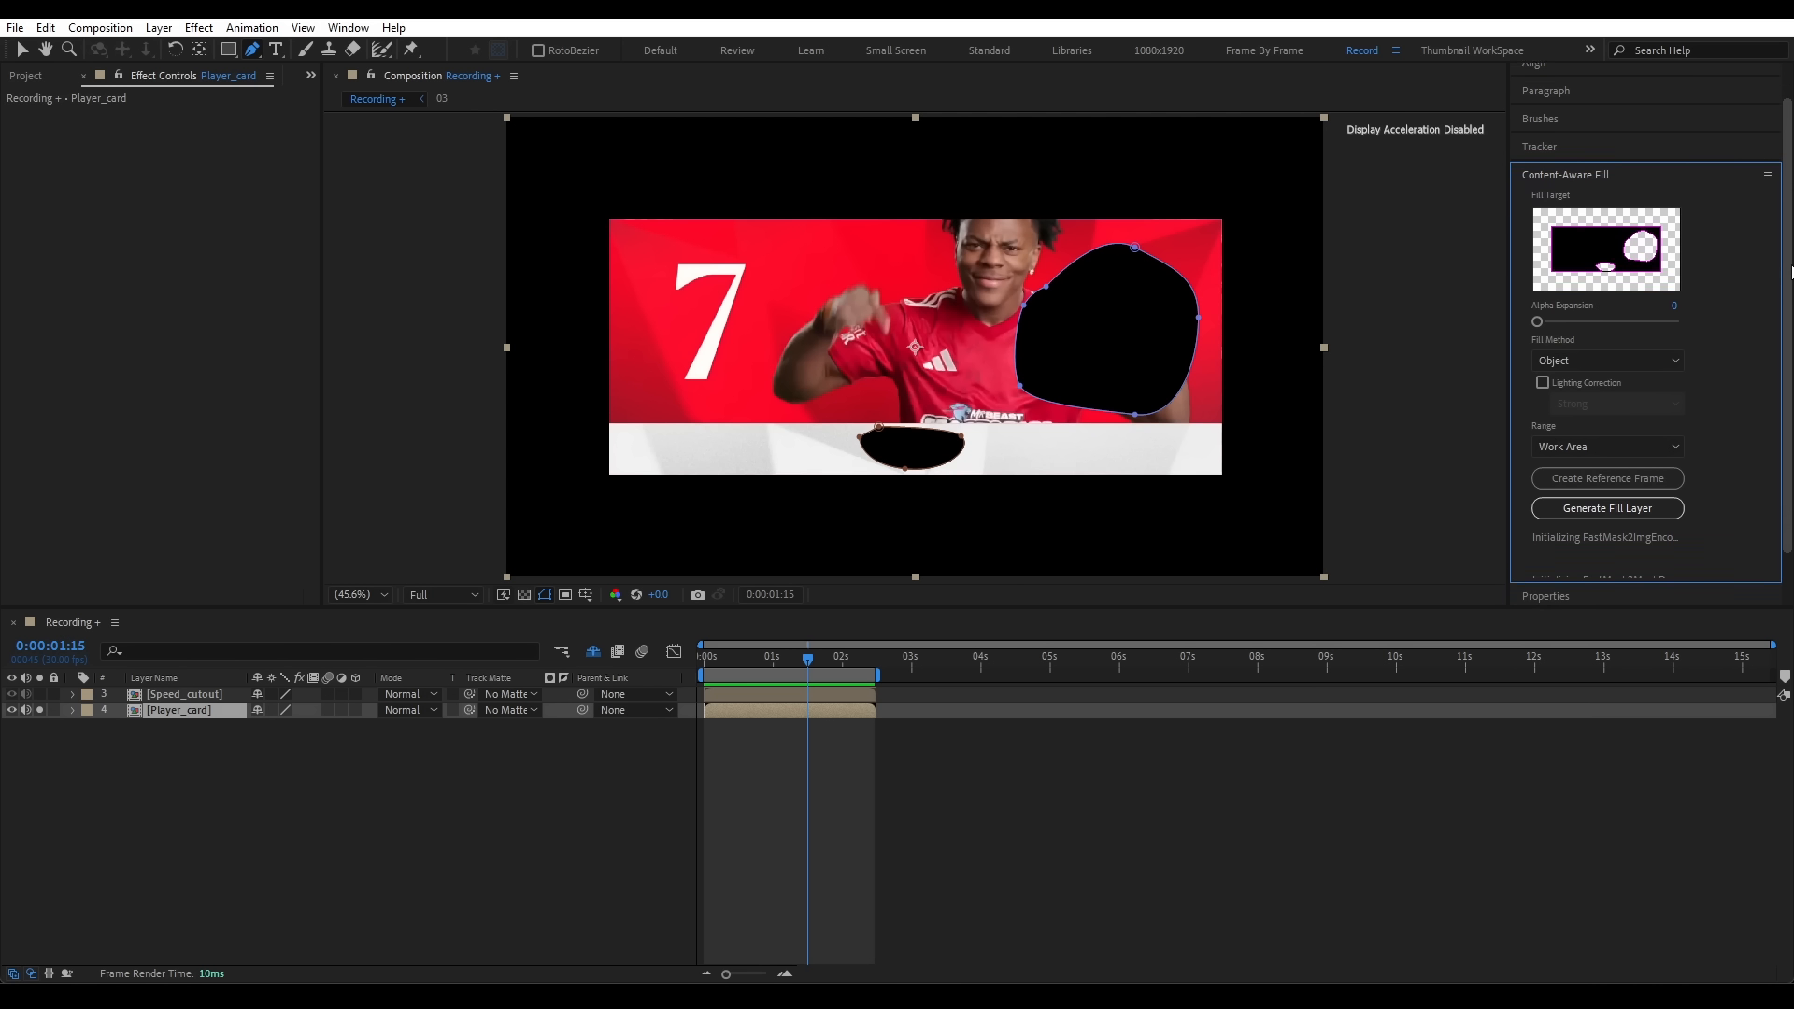
left_click(341, 26)
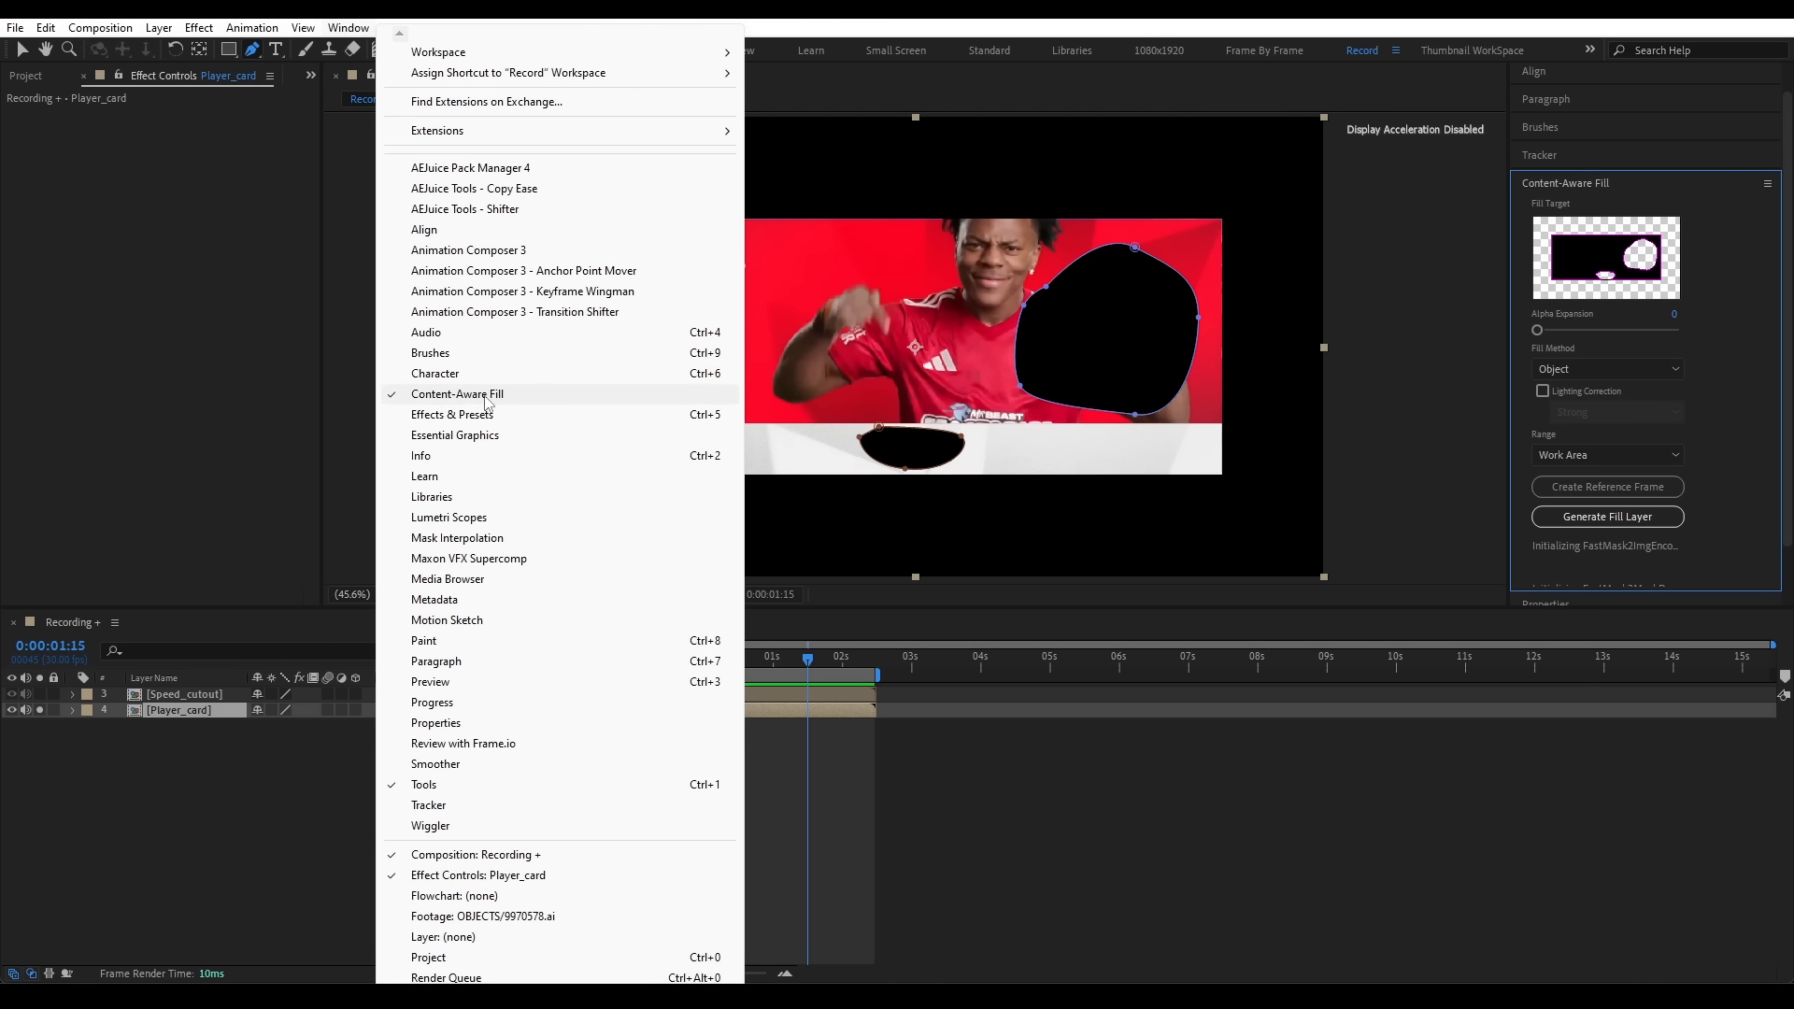
left_click(659, 839)
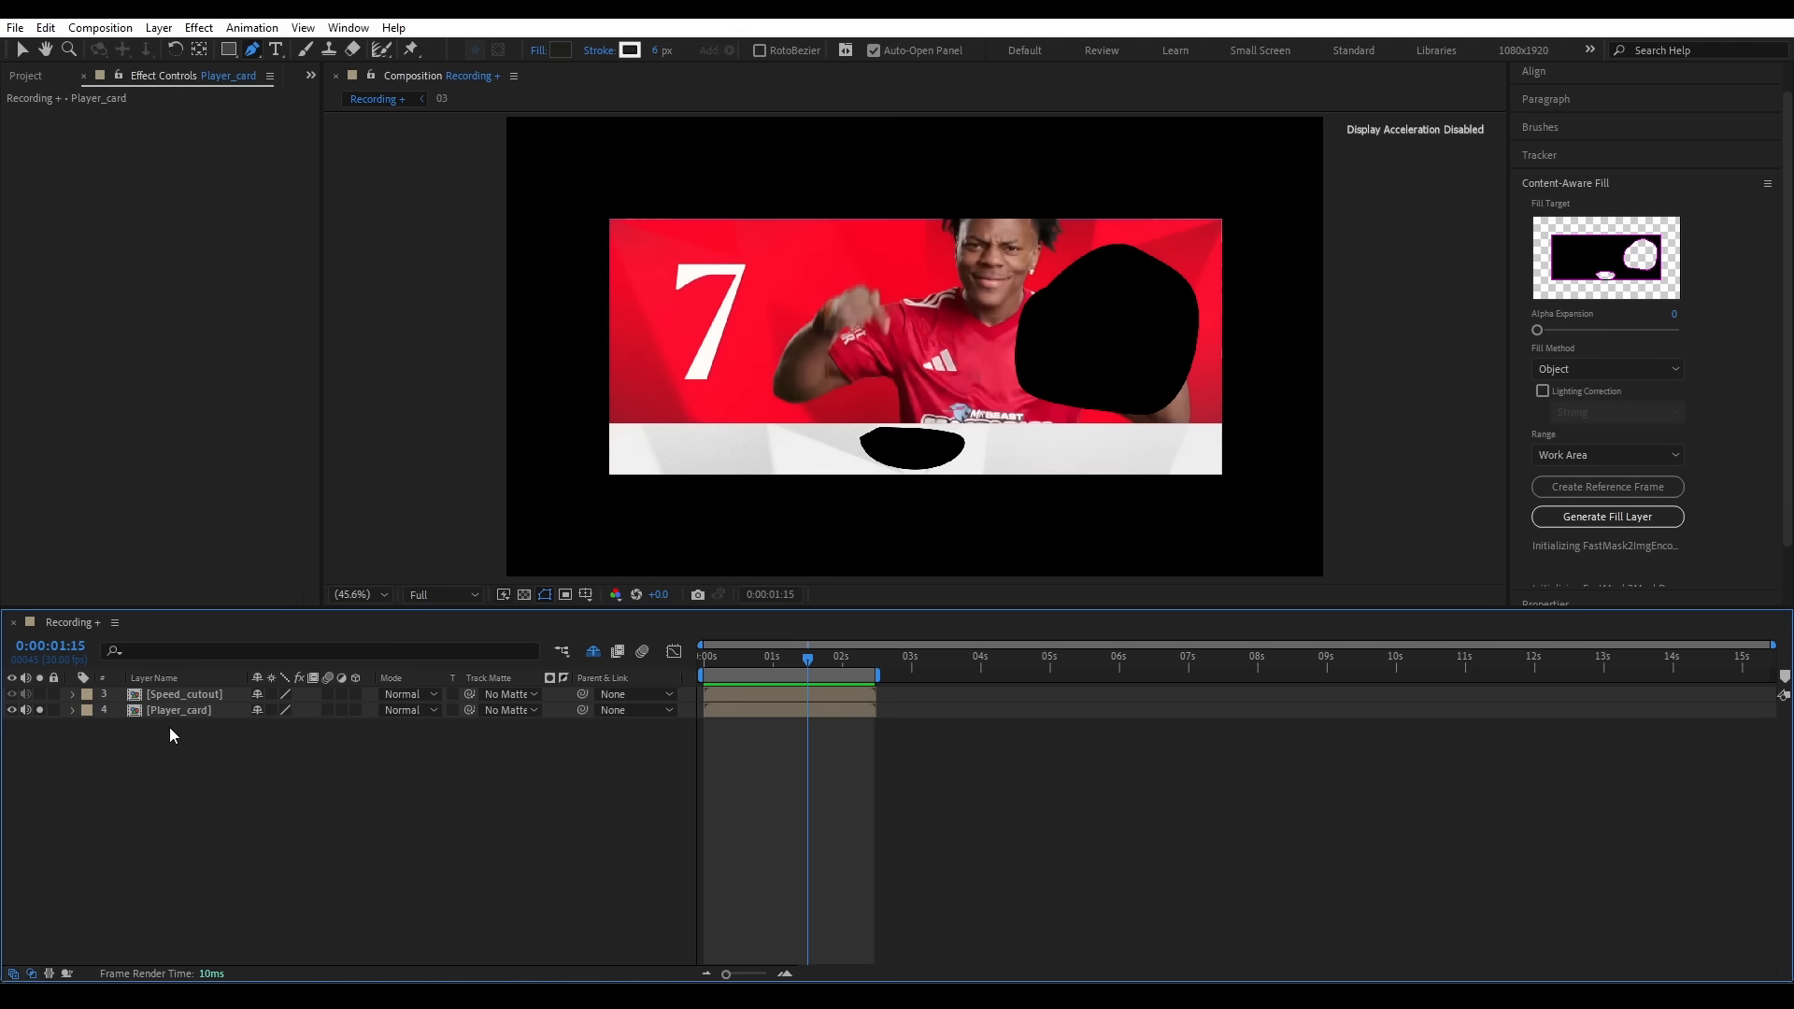
- Open the Player_card pre-comp and set the mode of its layer's Mask 1 to None
double_click(166, 714)
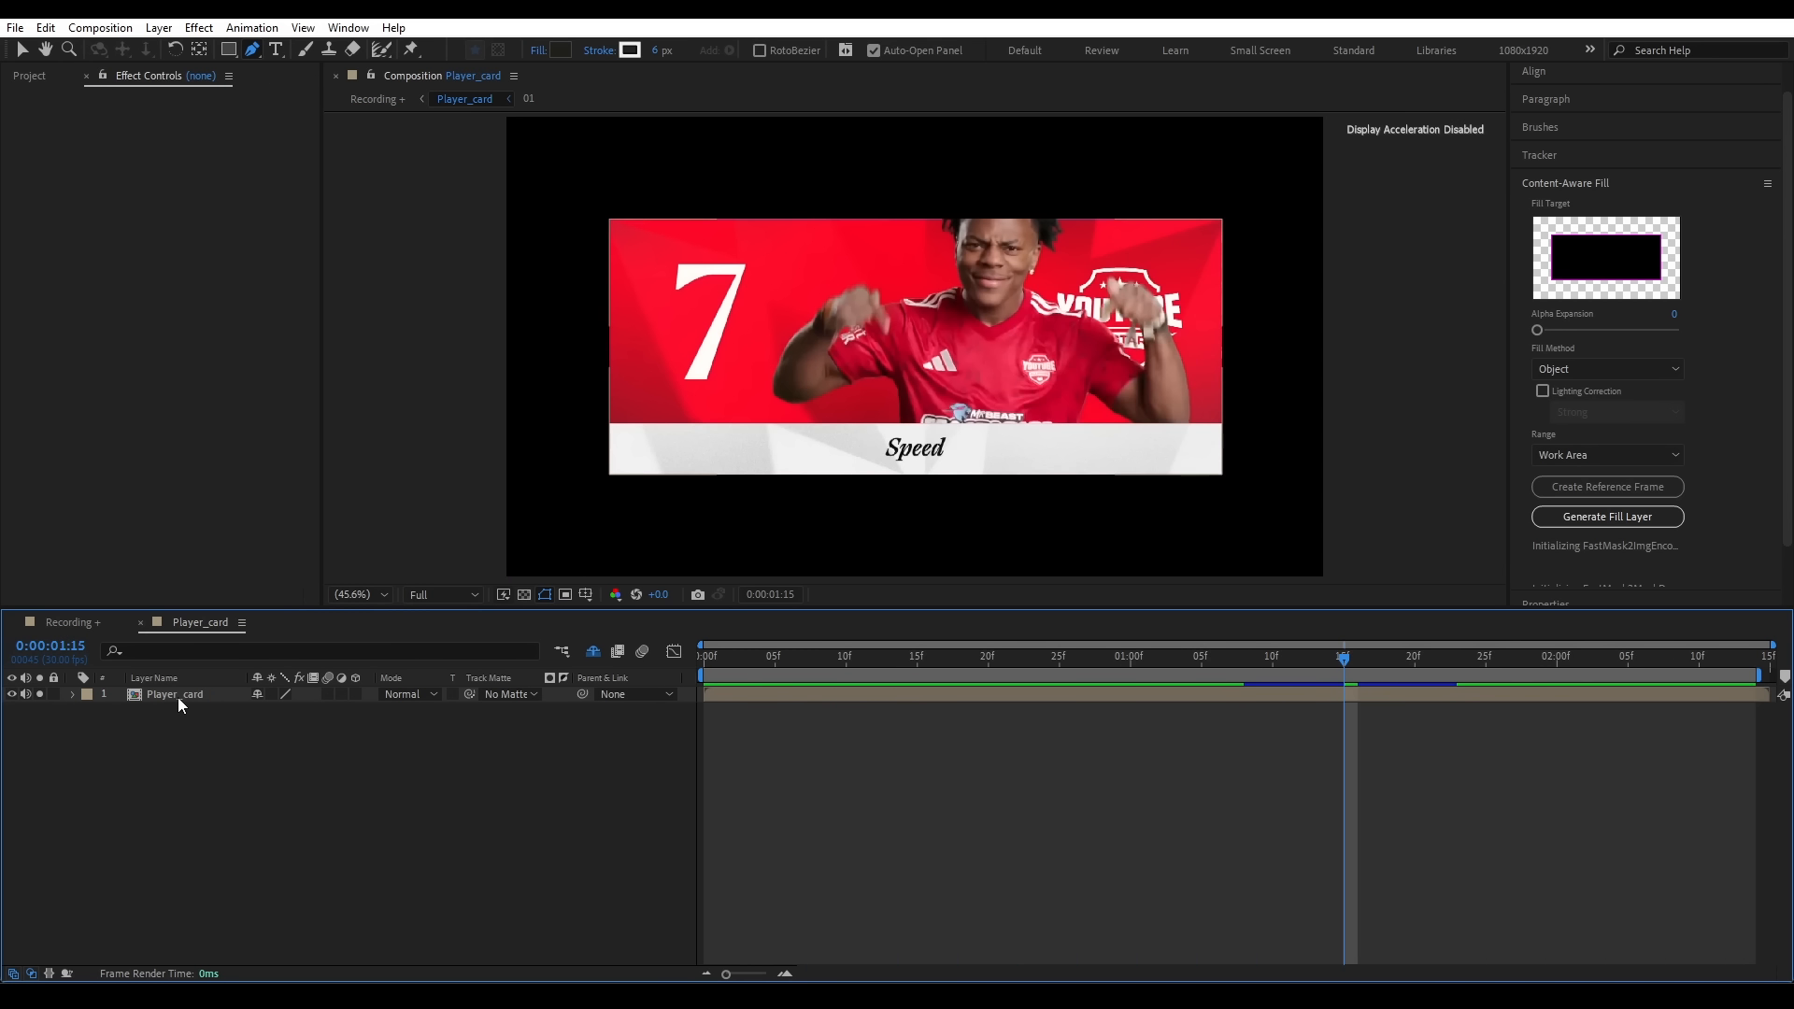
left_click(178, 699)
left_click(266, 719)
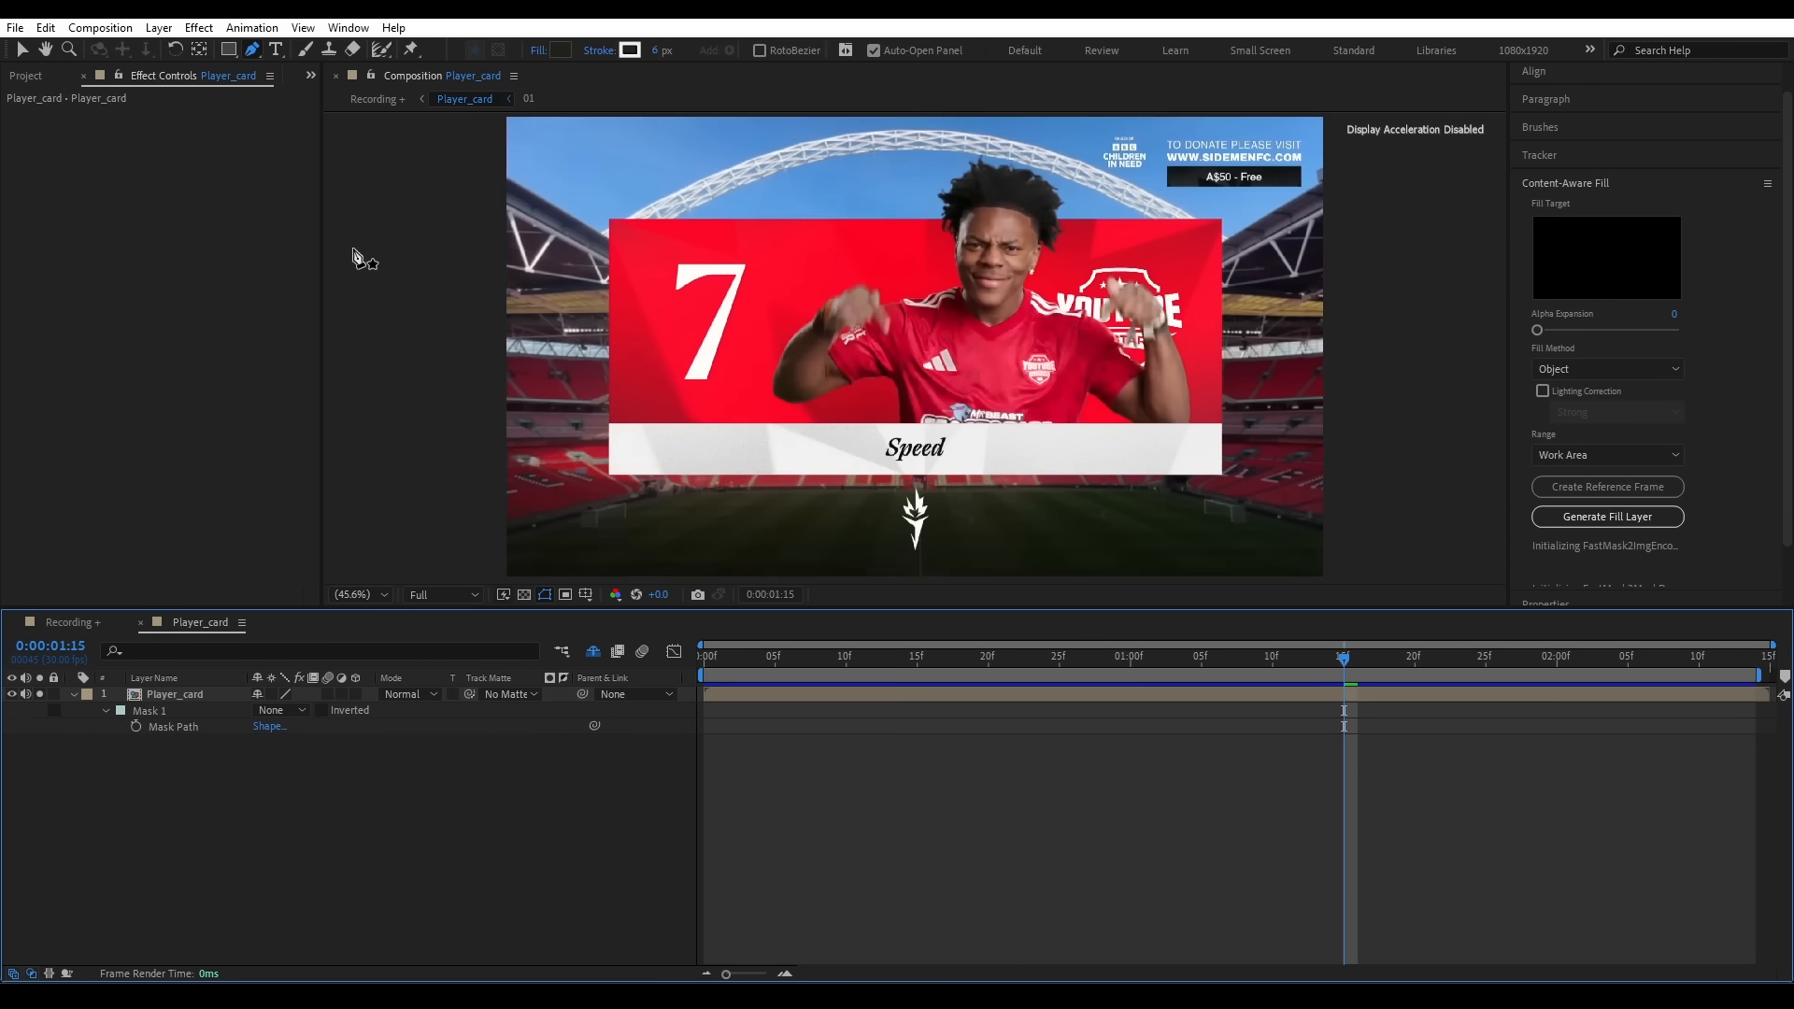
- Shorten the work area to the first frame and generate a Content-Aware Fill layer with the range set to Work Area
left_click(1647, 387)
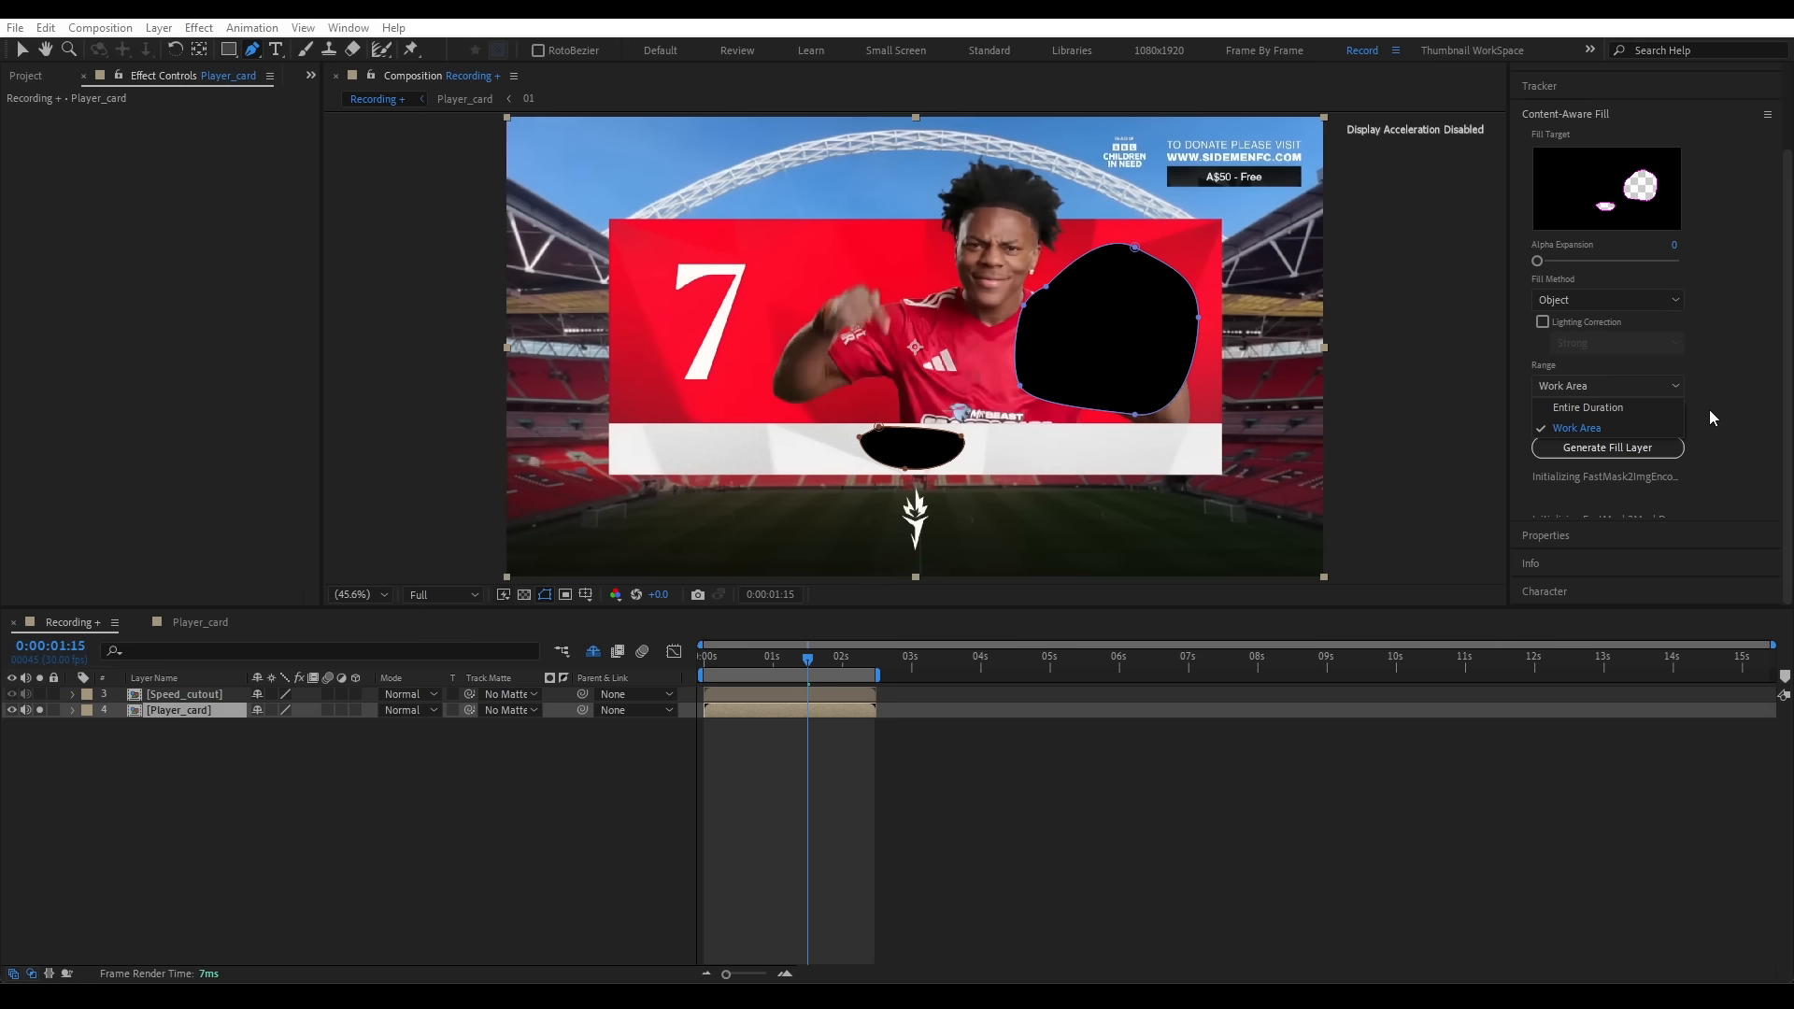
left_click(1694, 428)
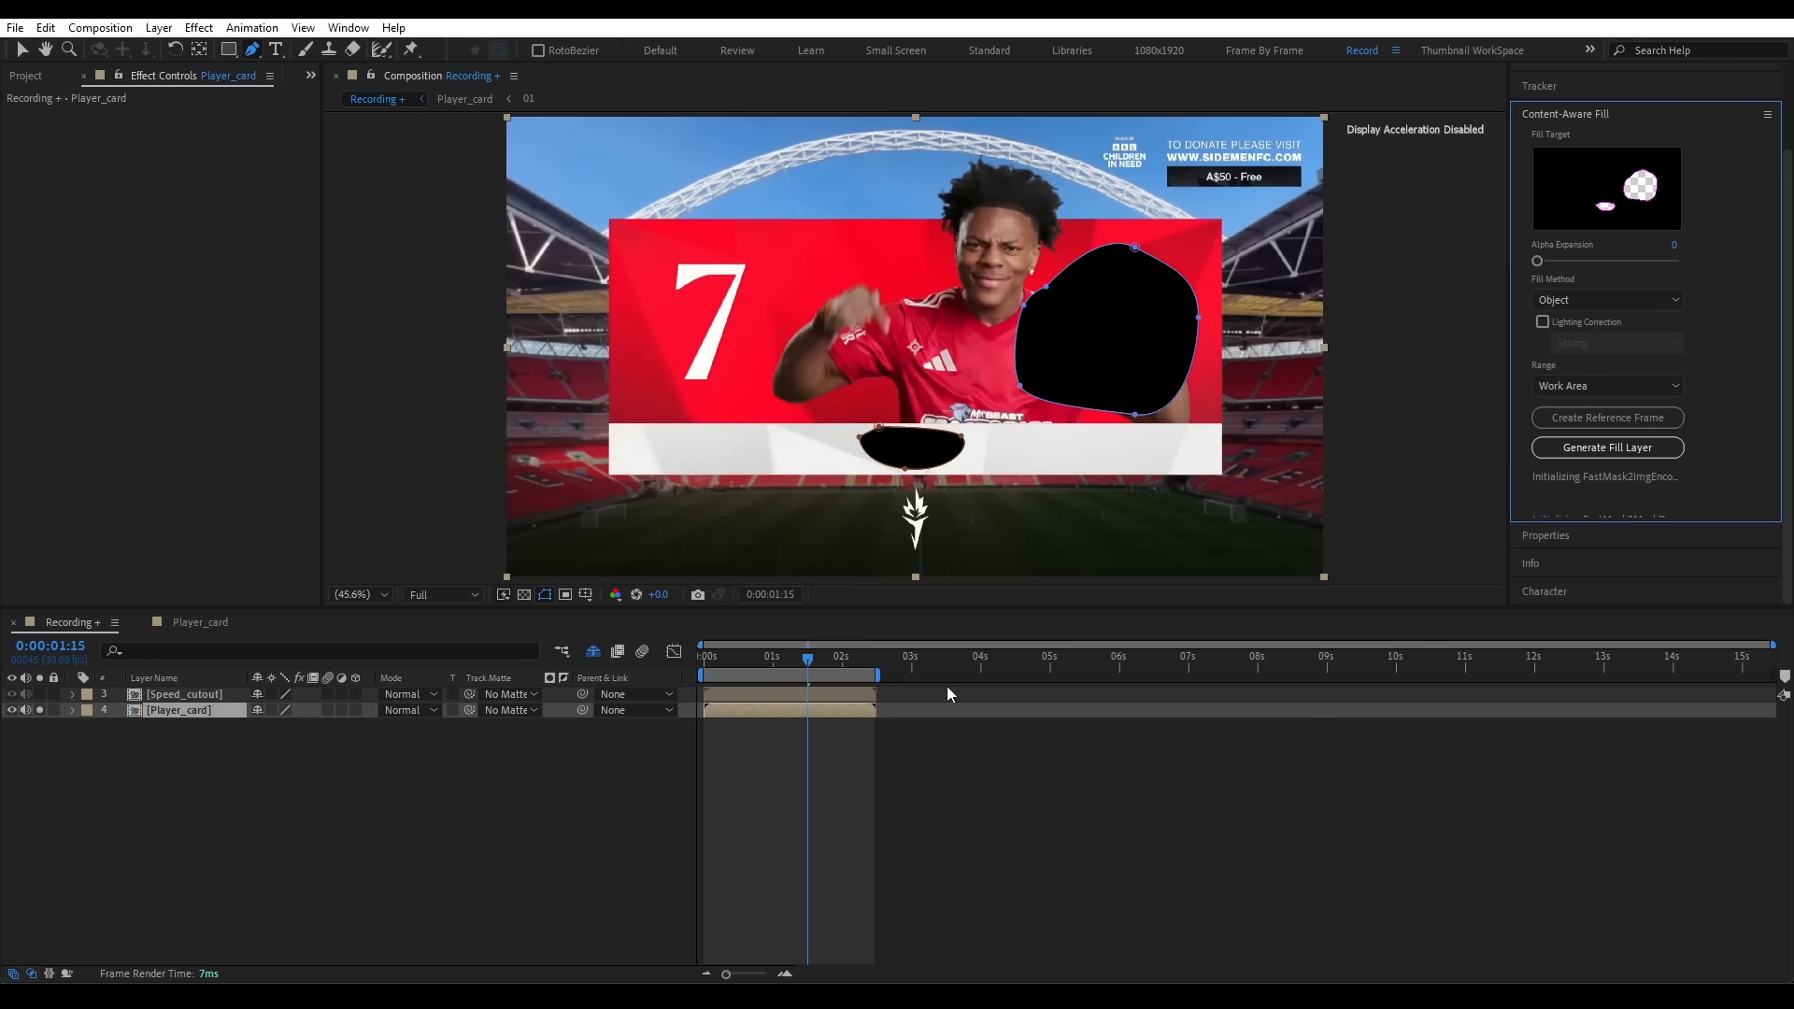
left_click_drag(879, 674, 705, 674)
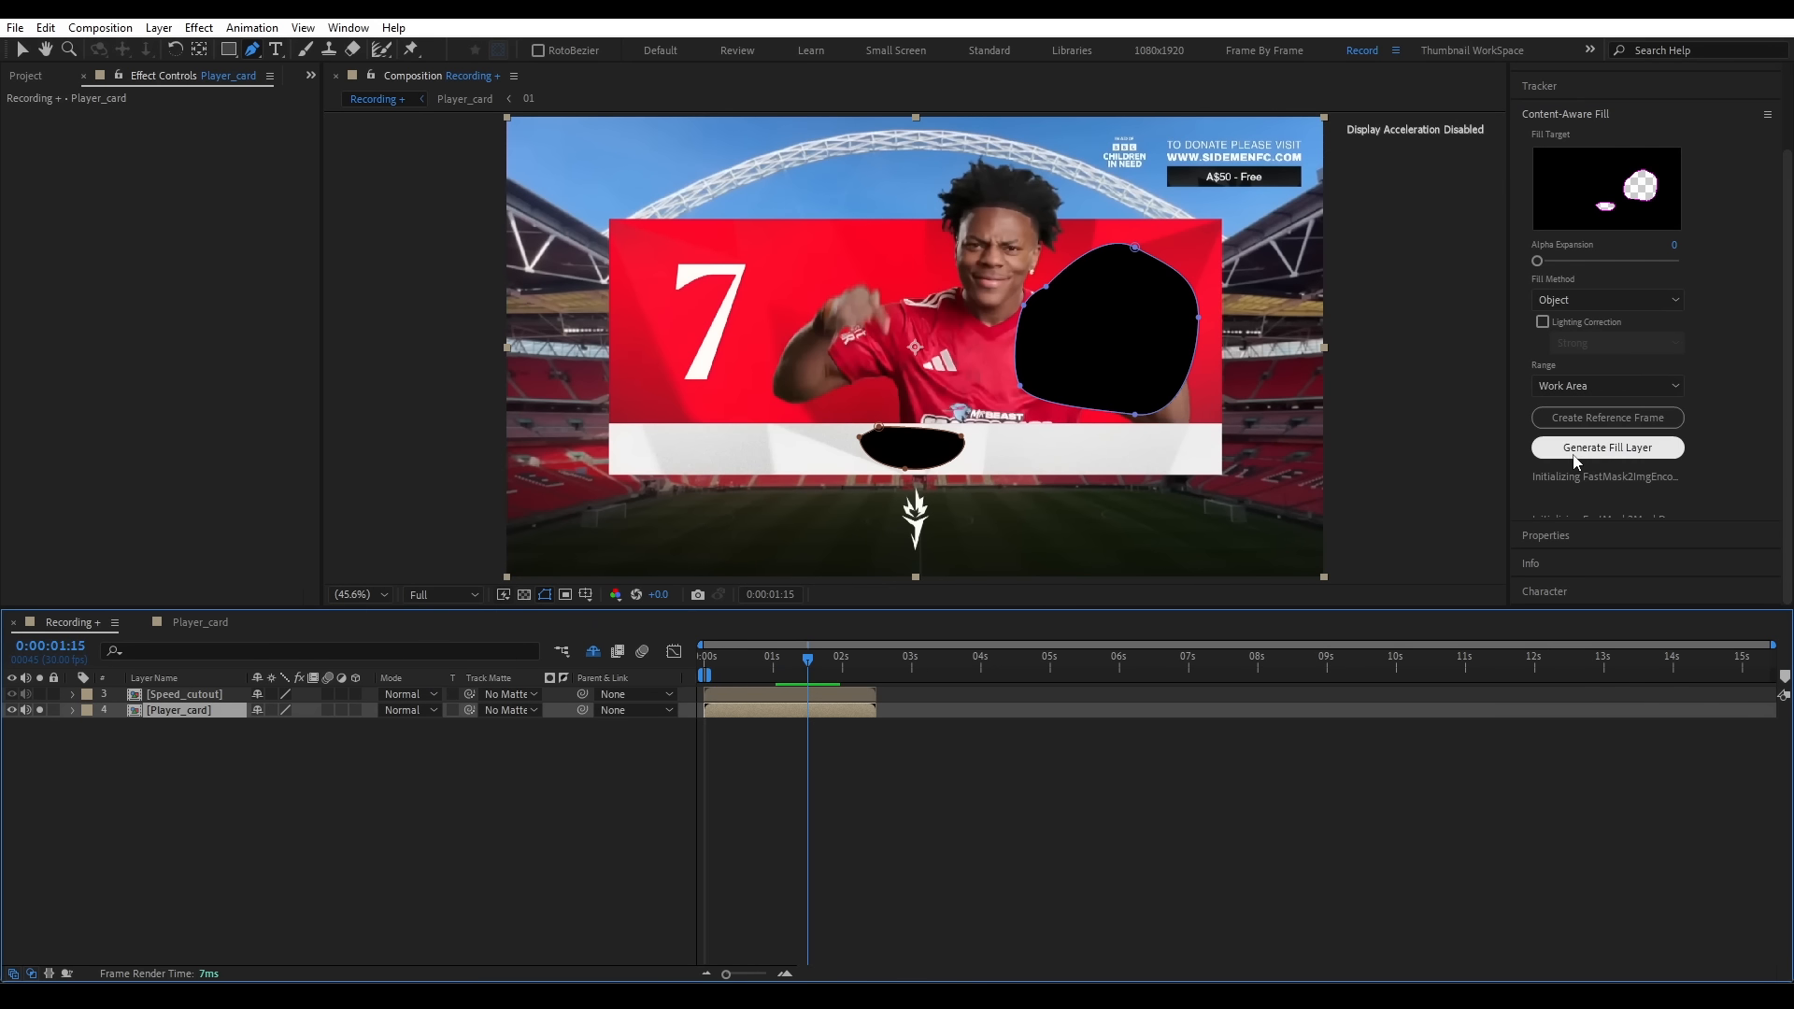
left_click(1376, 459)
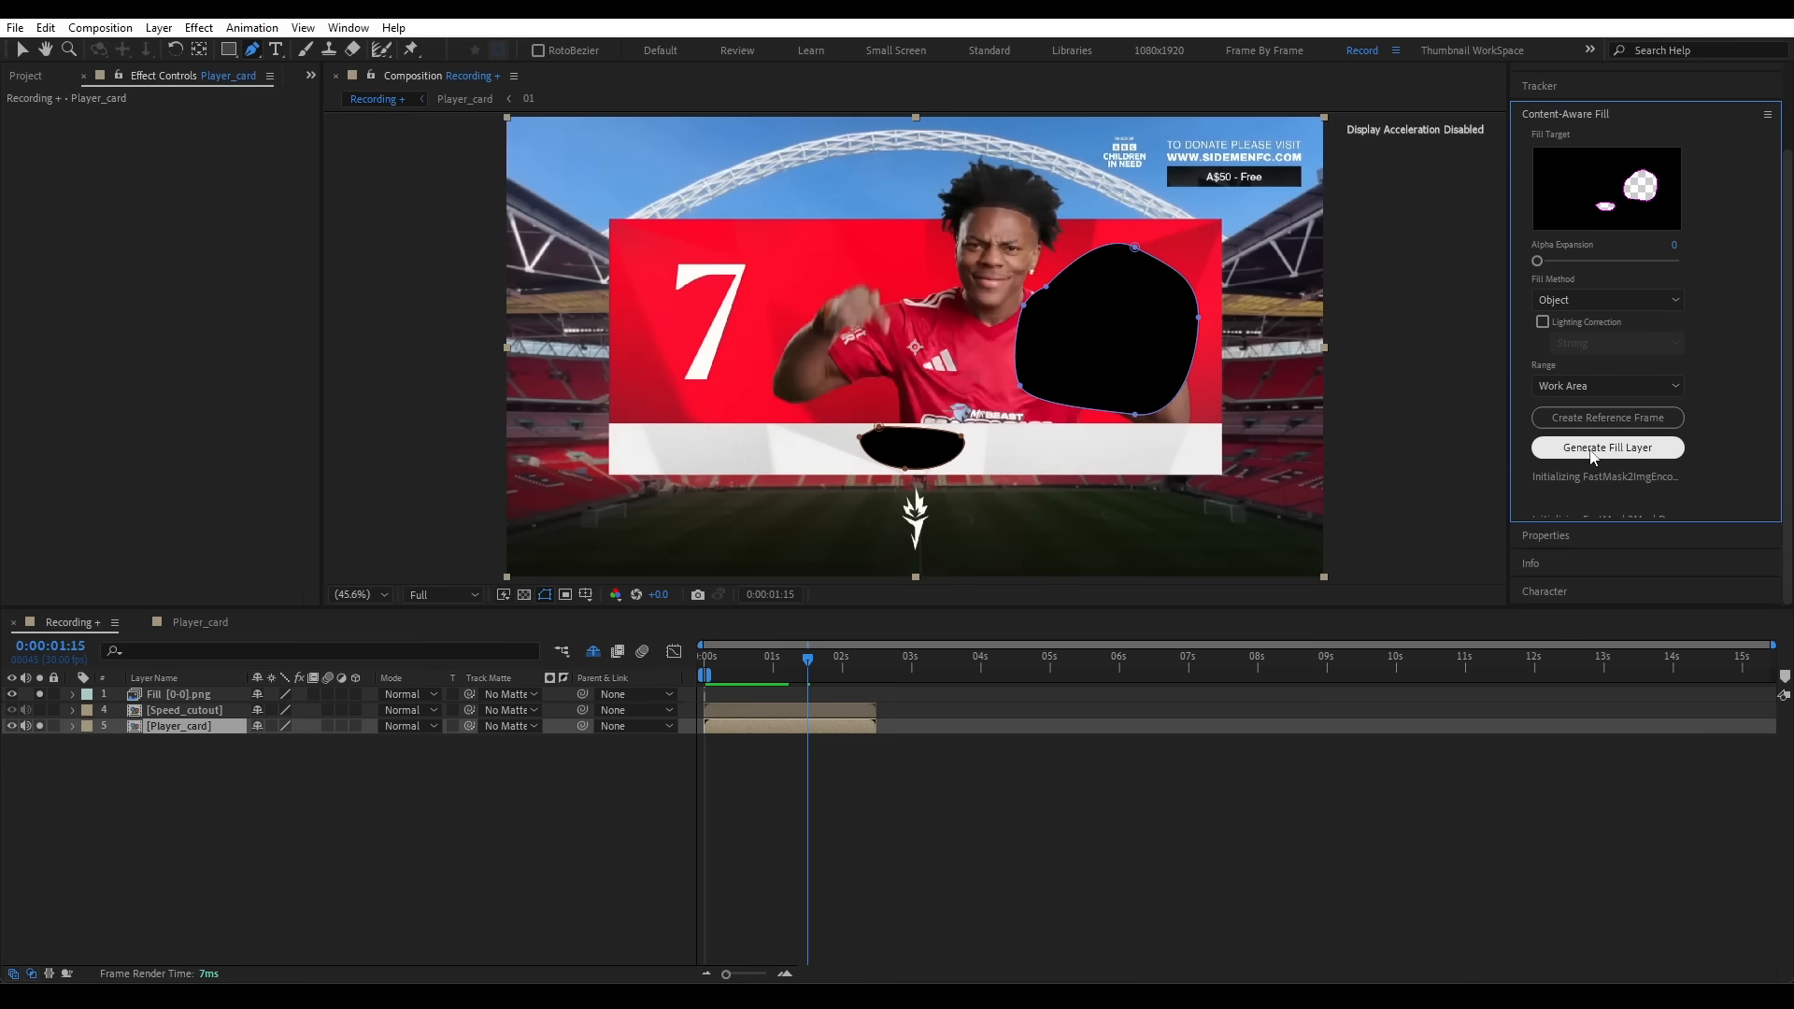
left_click(363, 794)
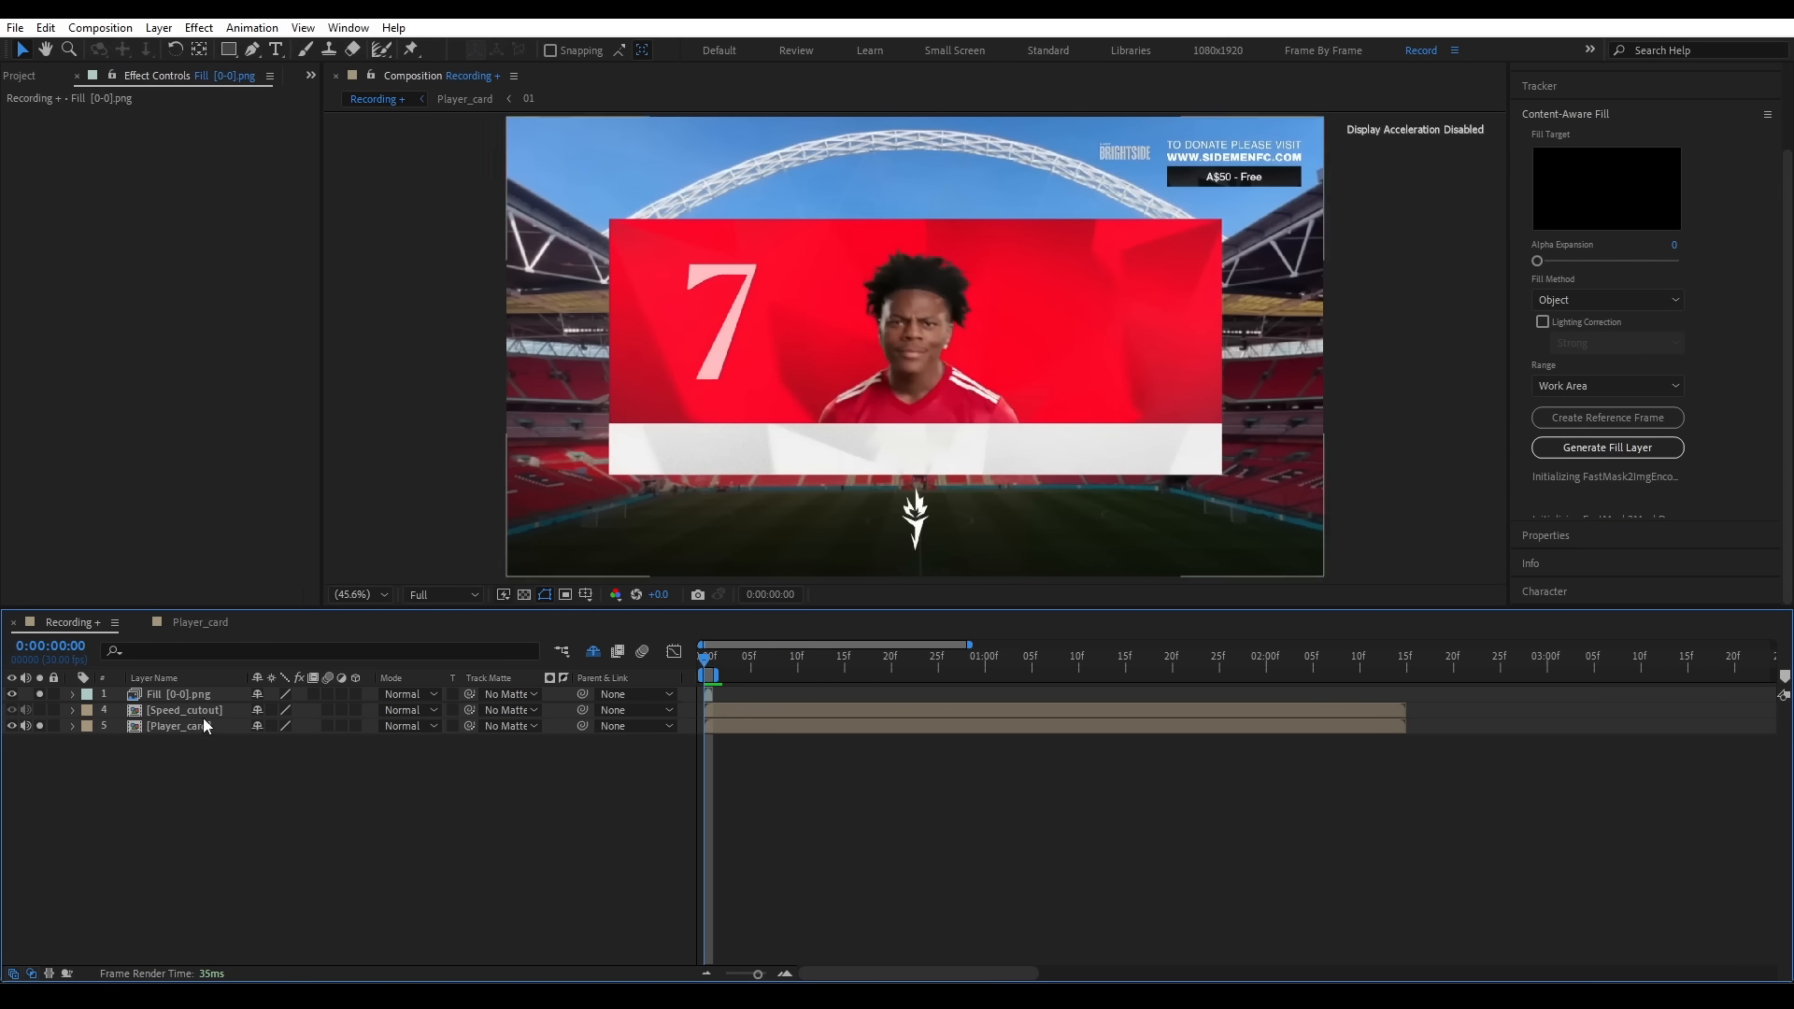
- Move the Fill [0-0].png layer directly above Player_card and extend it to the end of the card layer
left_click(186, 696)
left_click_drag(214, 695, 221, 715)
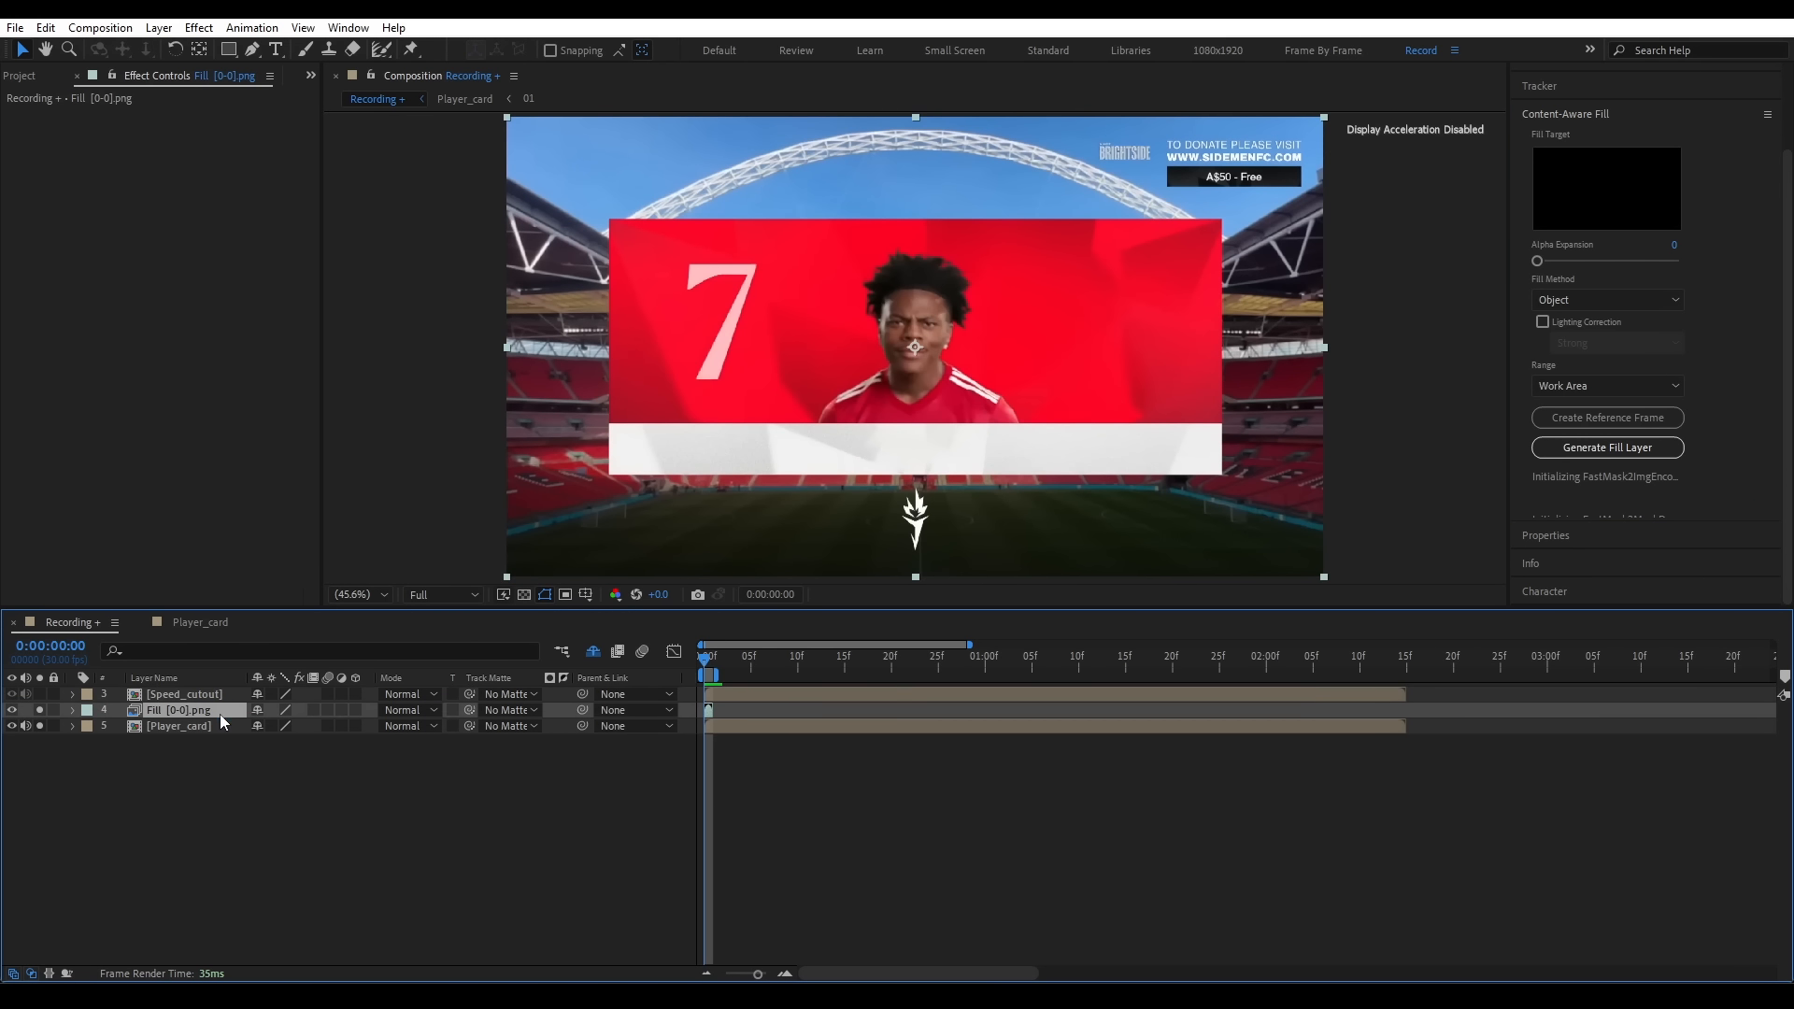
left_click_drag(712, 712, 1404, 768)
- Set Mask 1's mode back to Add inside the Player_card pre-comp
left_click(268, 712)
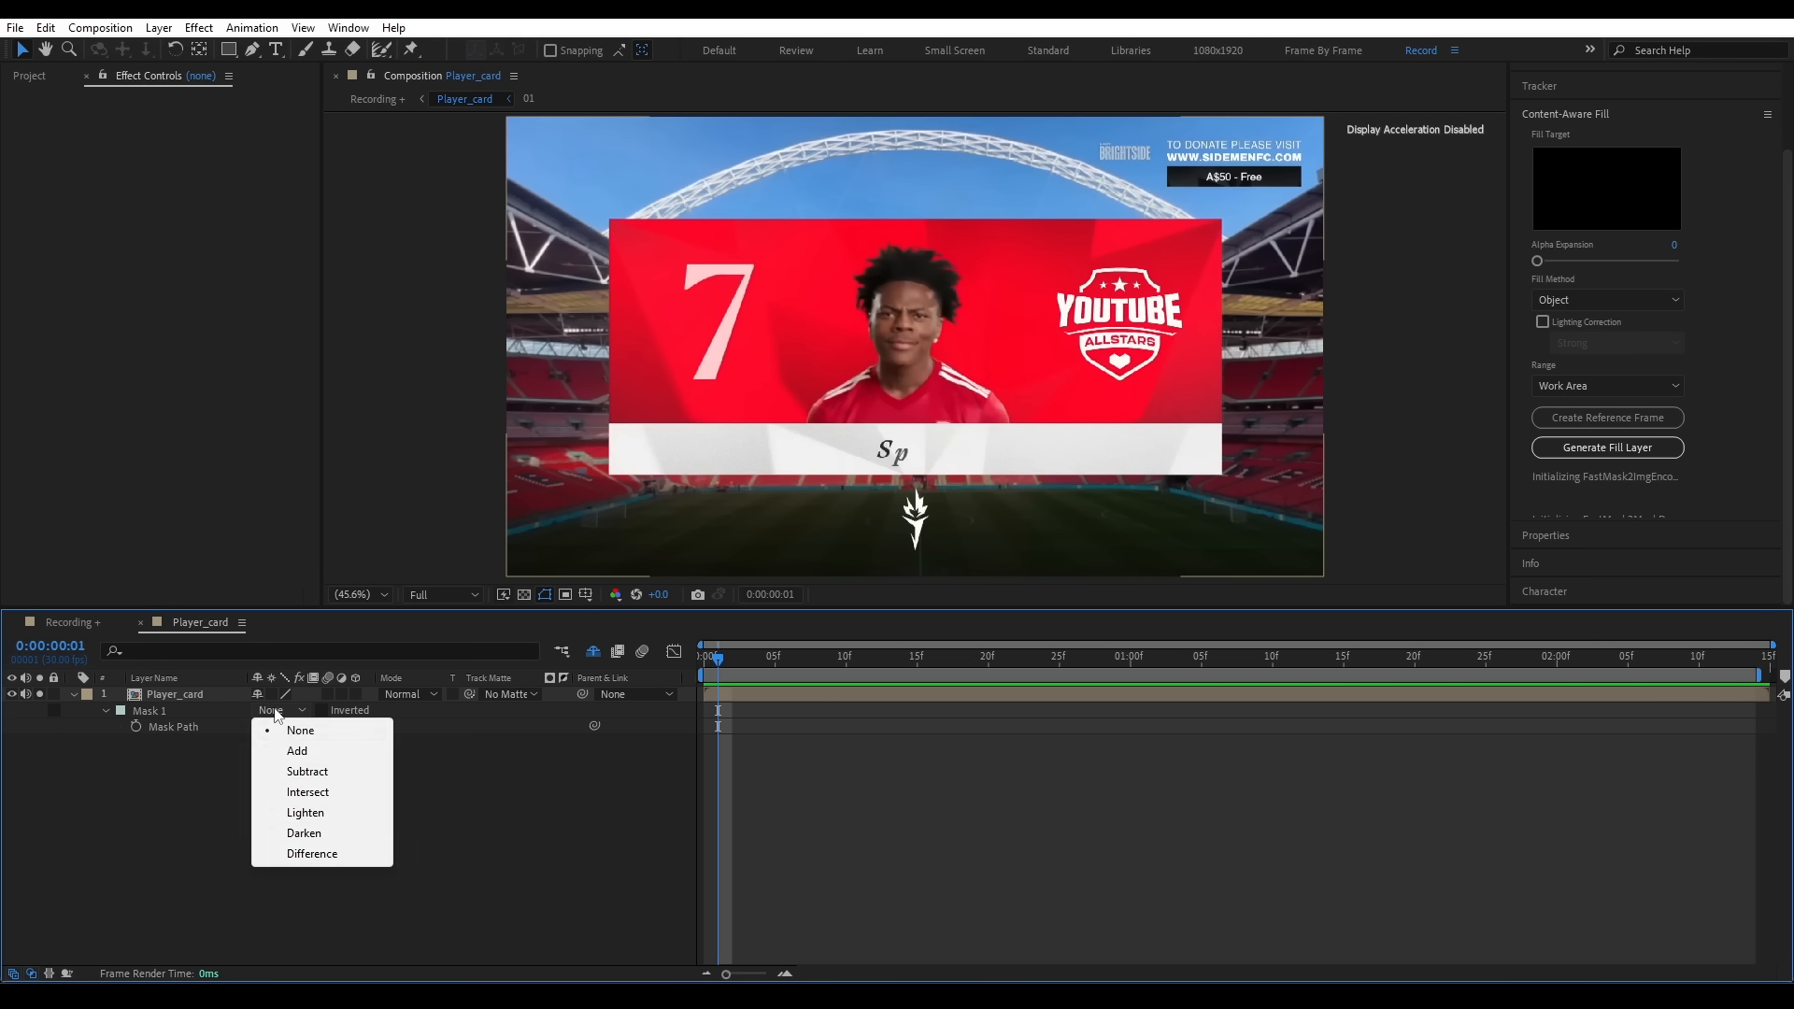
left_click(294, 749)
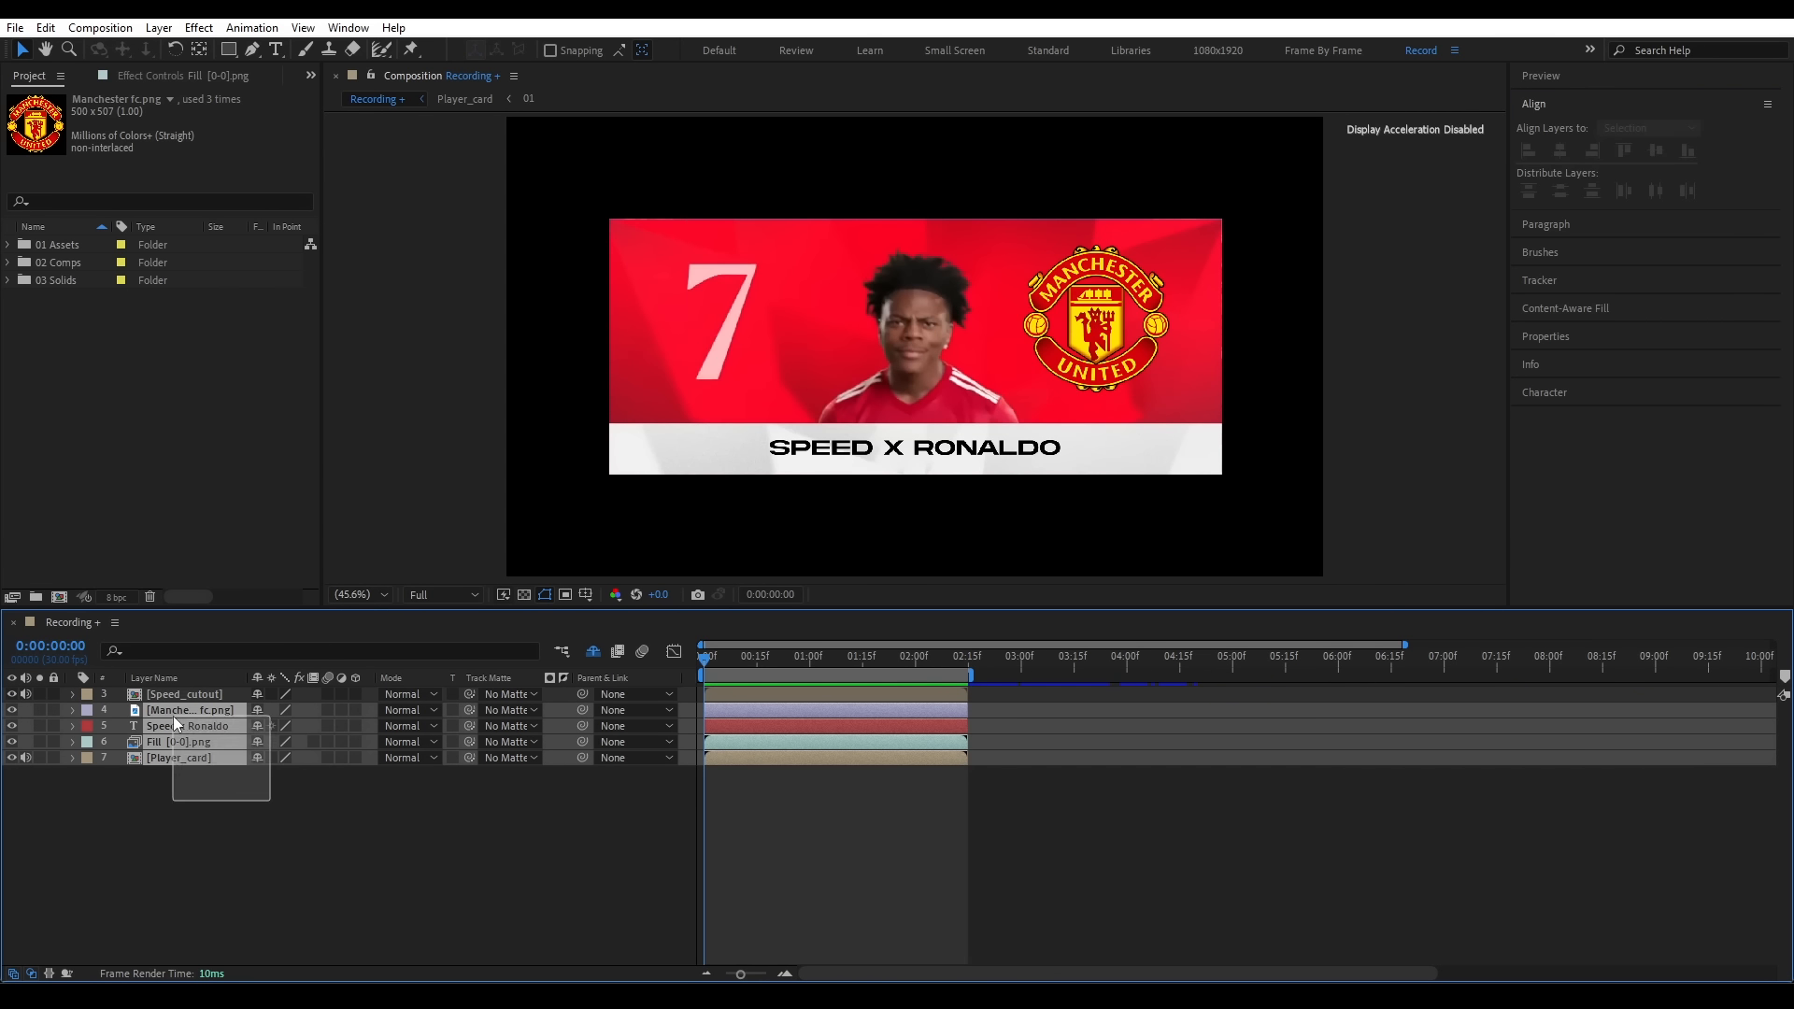
- Pre-compose the crest, Speed x Ronaldo title, fill and card layers as Player_card, and select the background image in the project assets
left_click(172, 715)
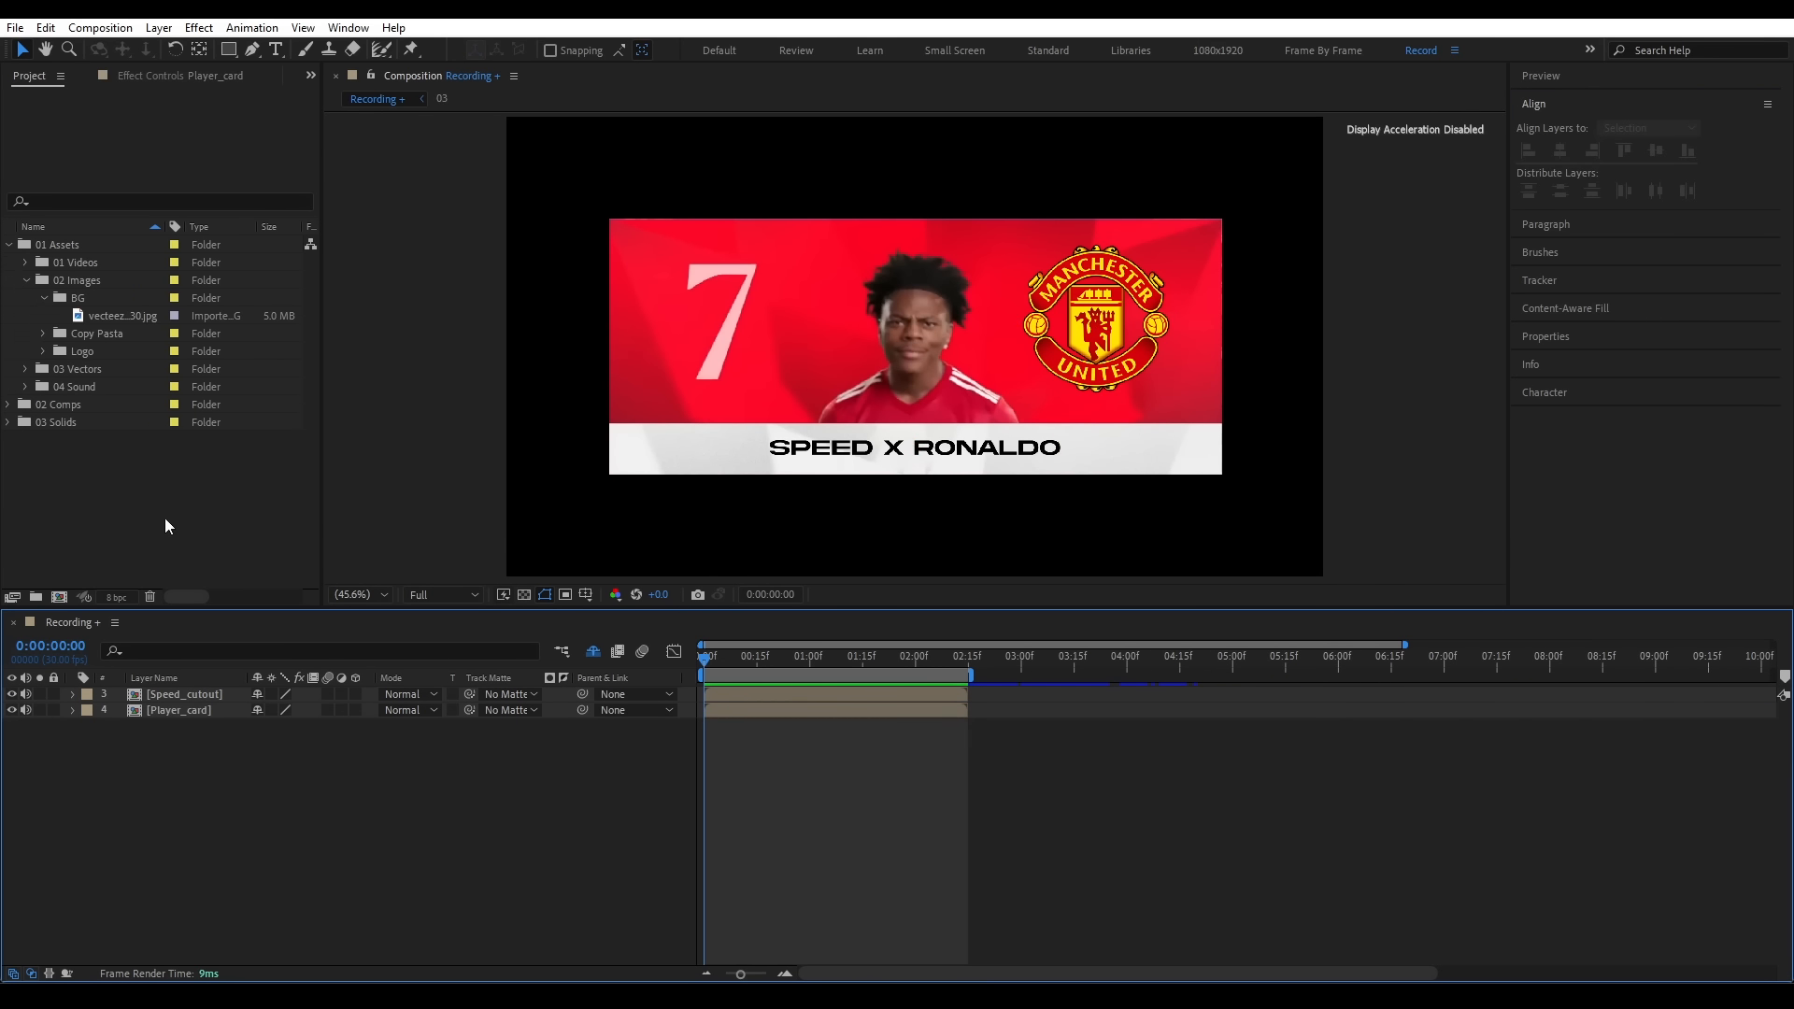
left_click(111, 317)
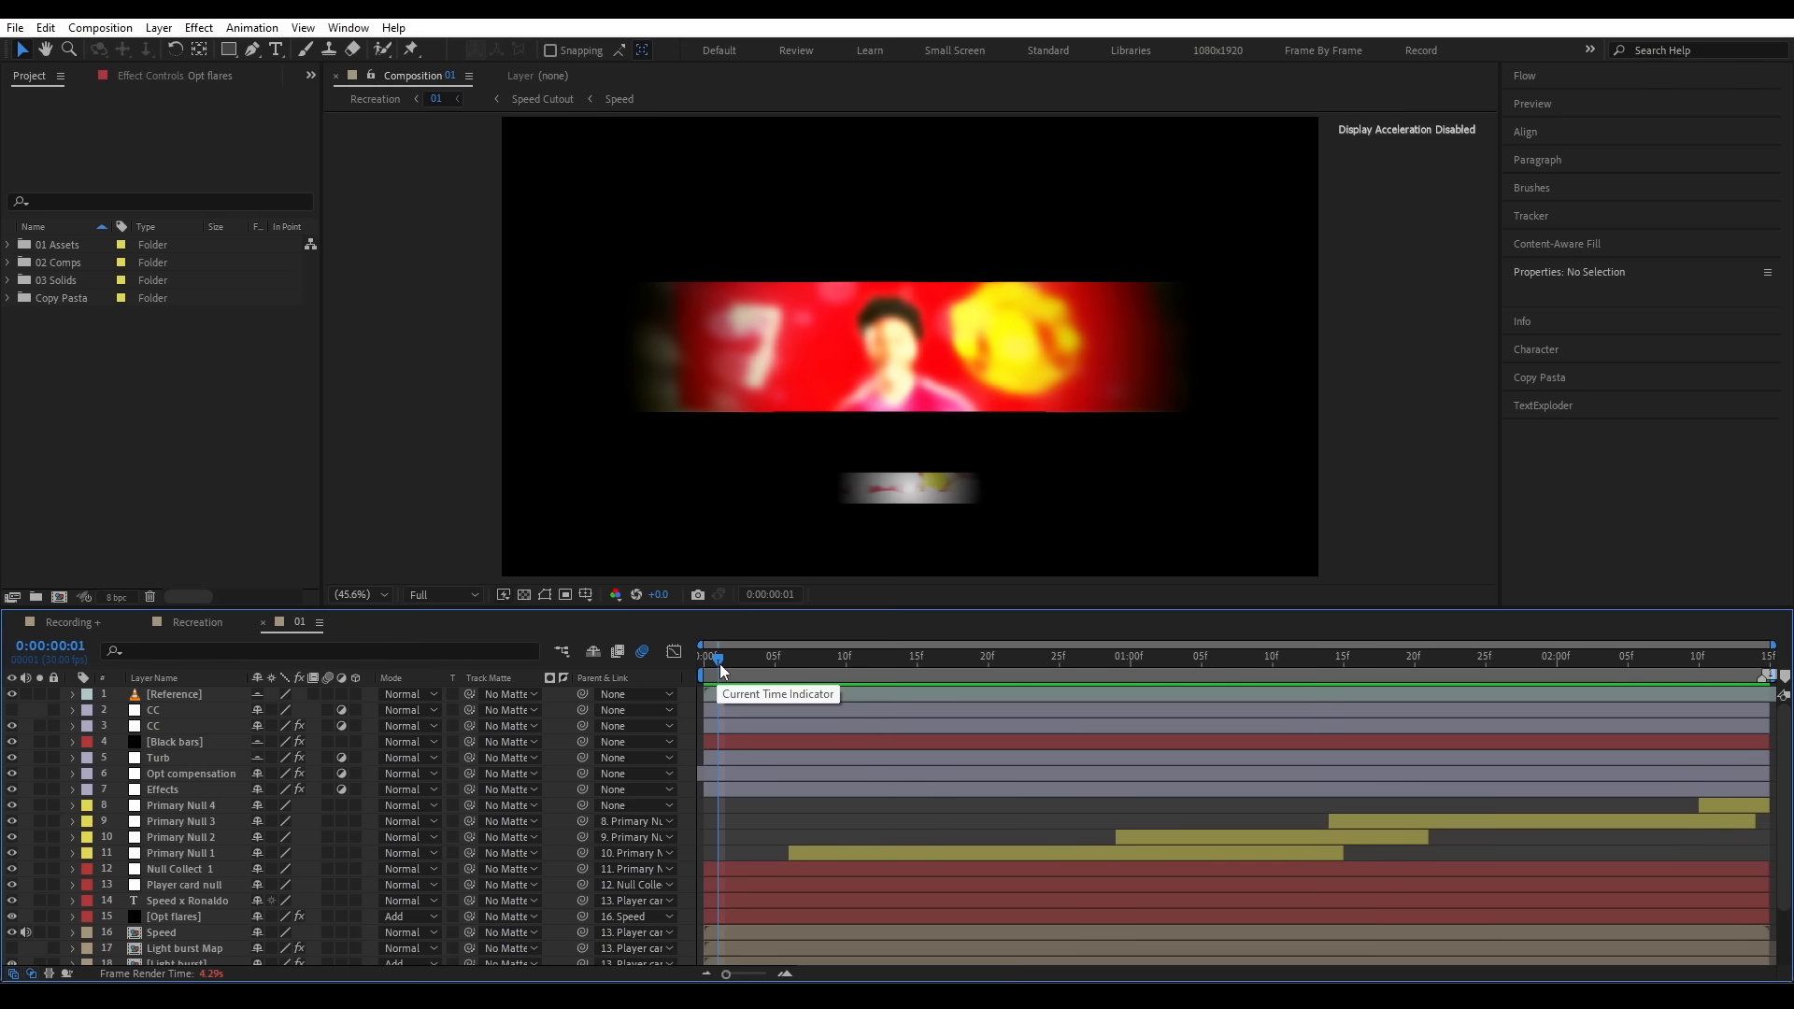
- Scrub through the finished 01 composition to examine its light burst, and browse YouTube results for a burst light rays overlay
left_click_drag(706, 659, 902, 663)
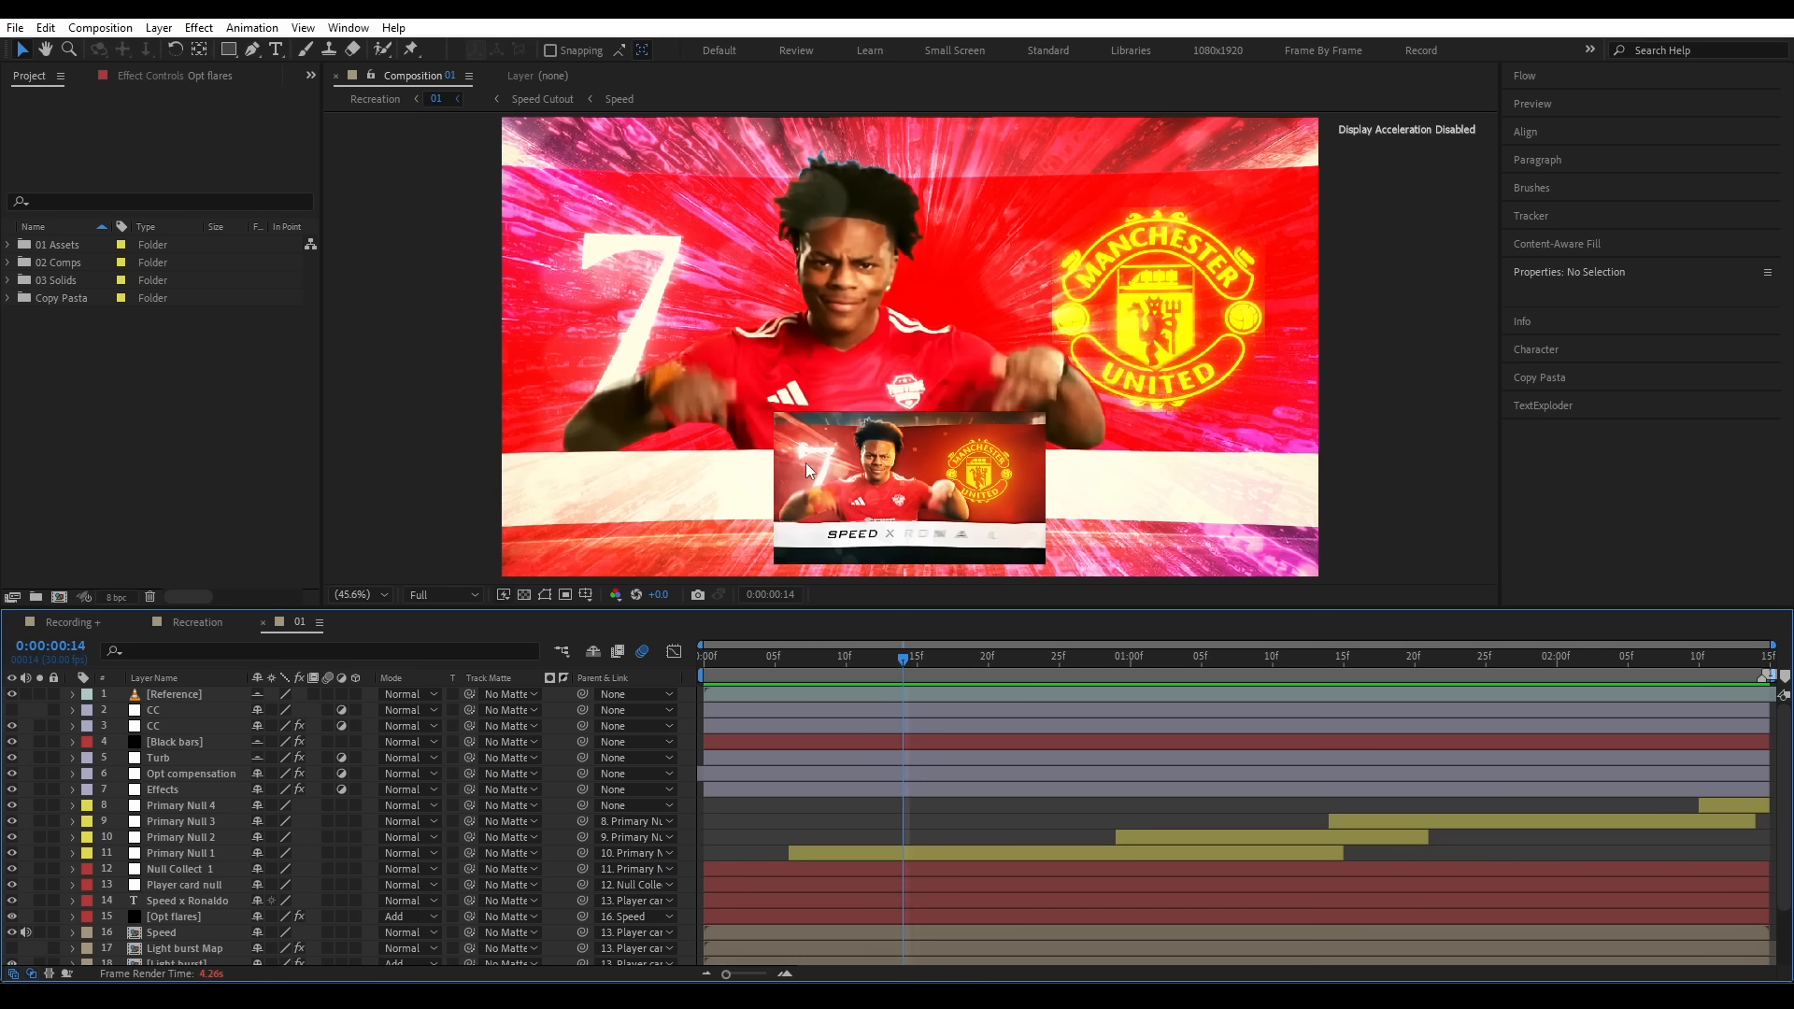
left_click_drag(911, 656, 889, 659)
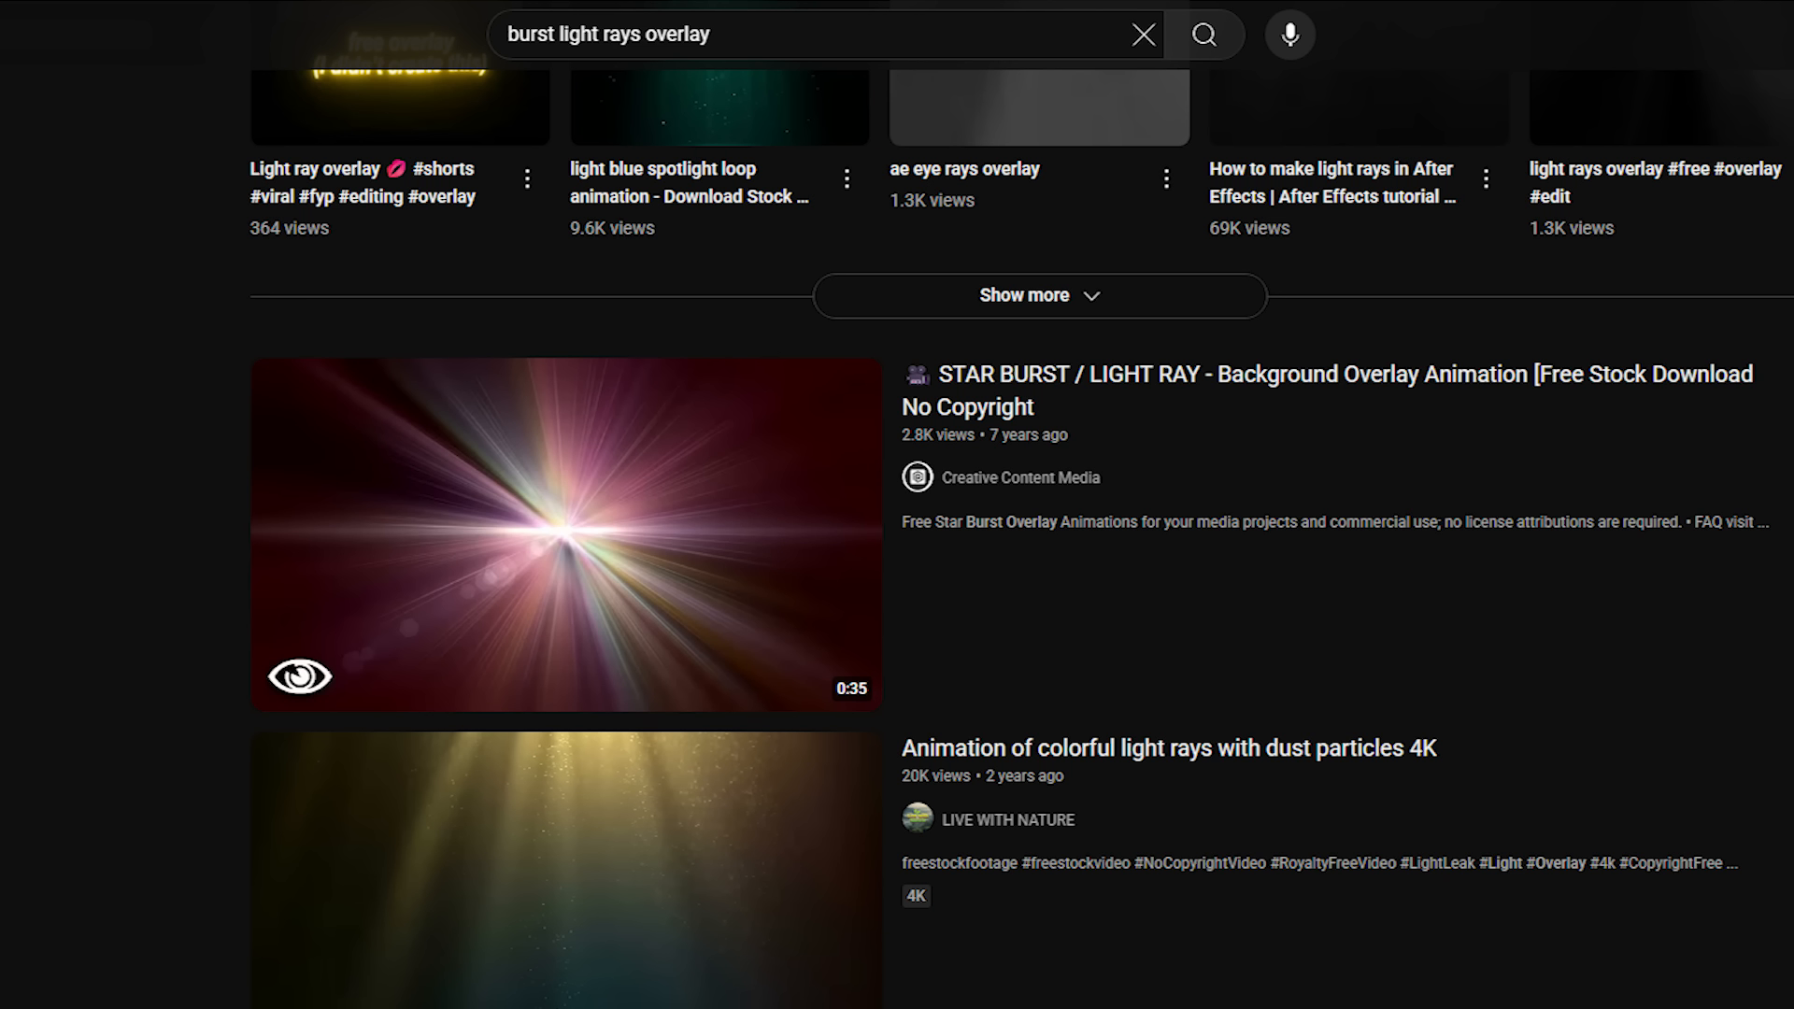
scroll(897, 504, "down", 5)
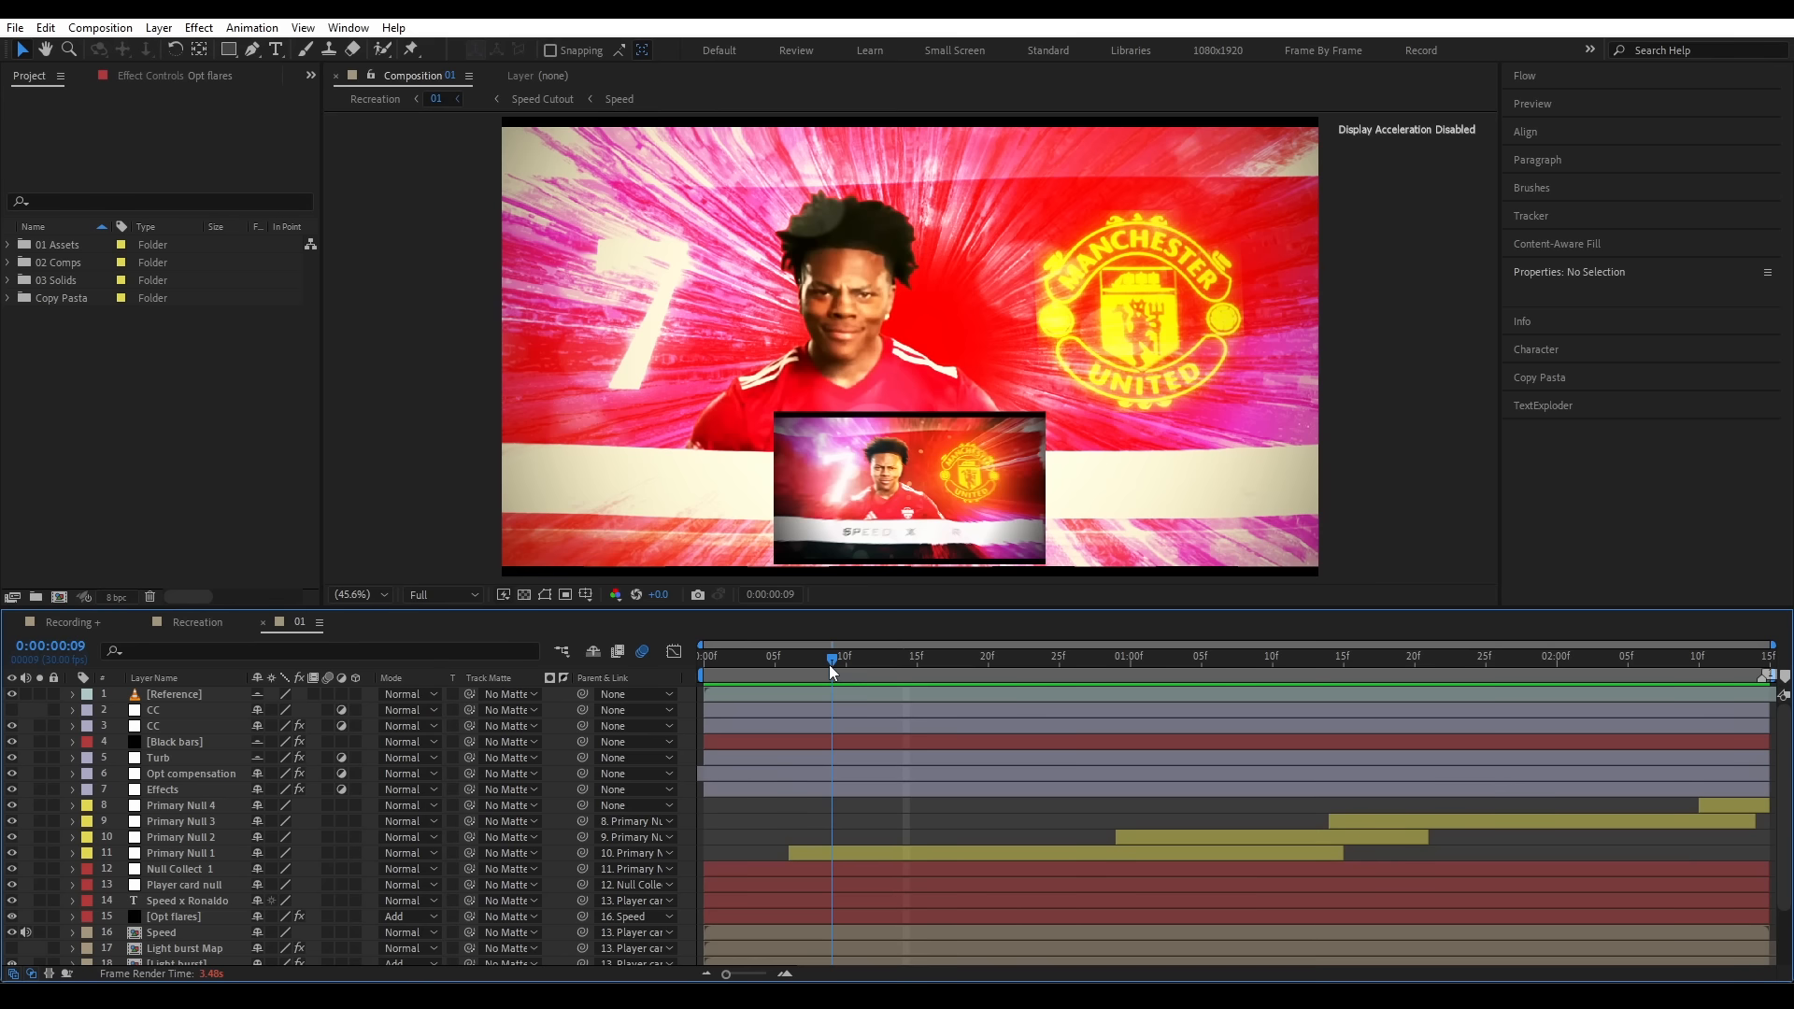
left_click_drag(832, 661, 835, 675)
left_click_drag(842, 669, 934, 717)
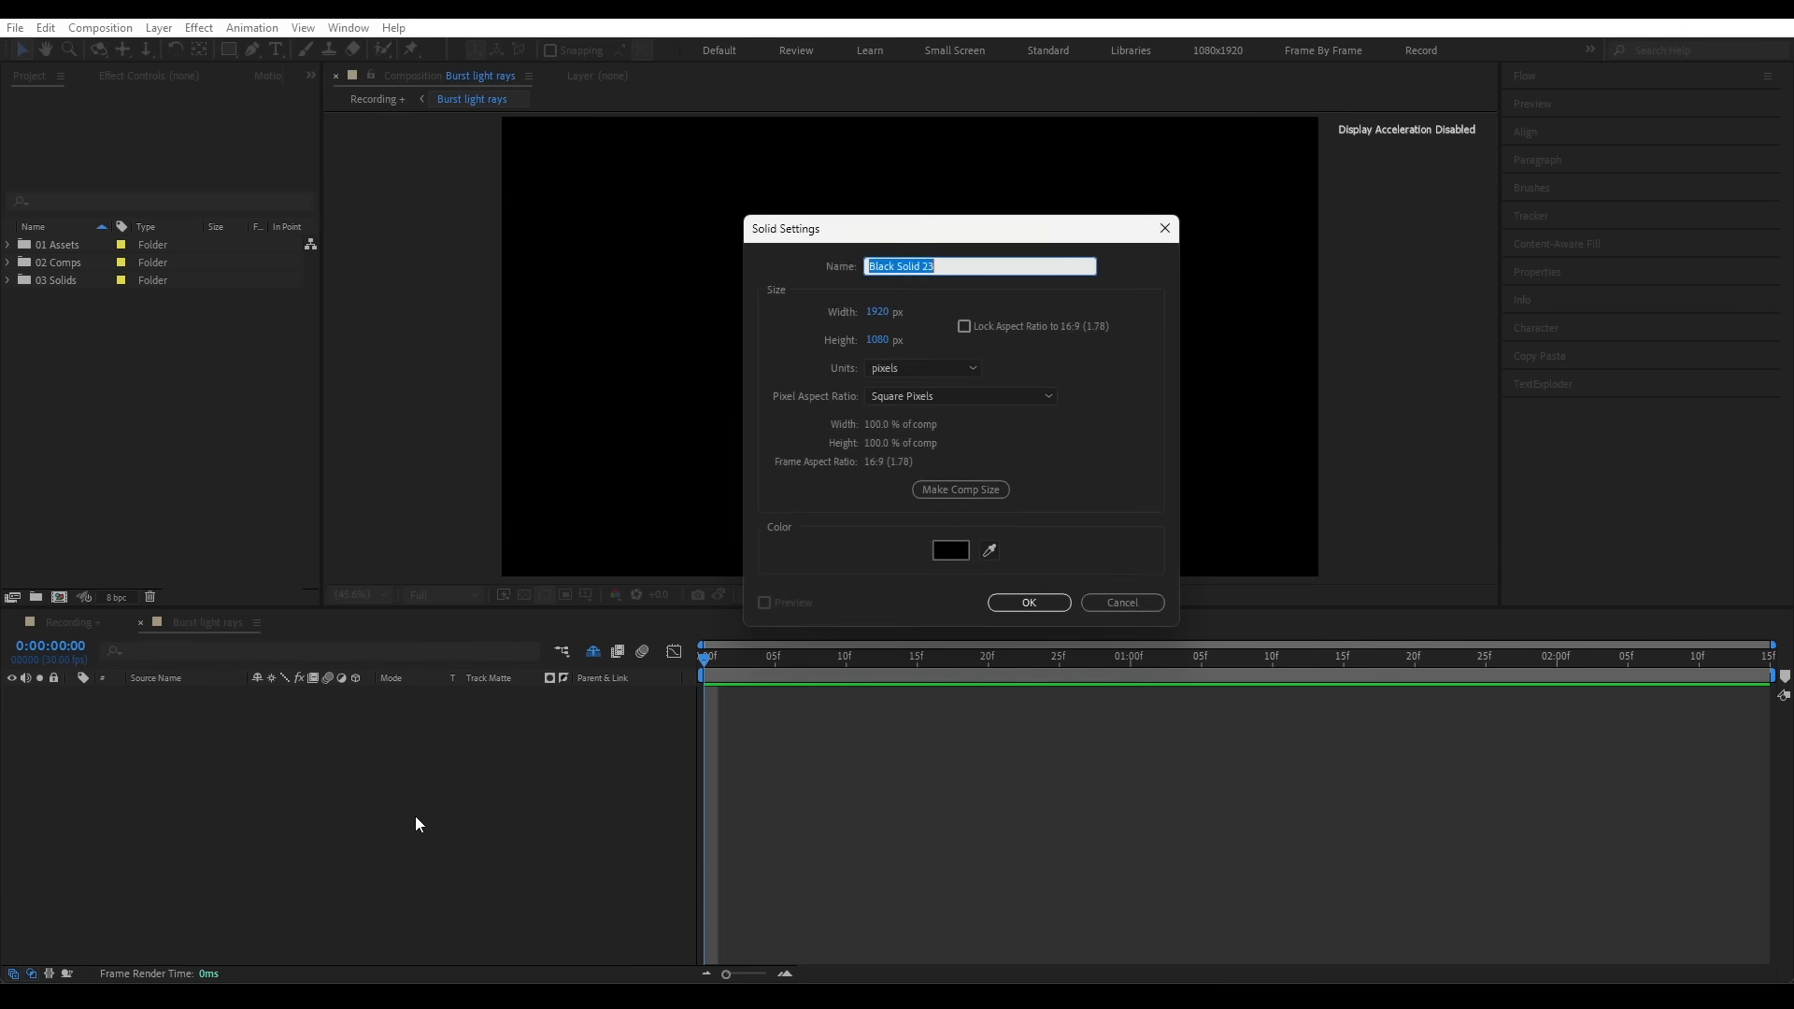
- Create a 1920 x 1080 black solid in the Burst light rays composition and apply Fractal Noise to it
key("Return")
key("ctrl+space")
type("fra")
key("Return")
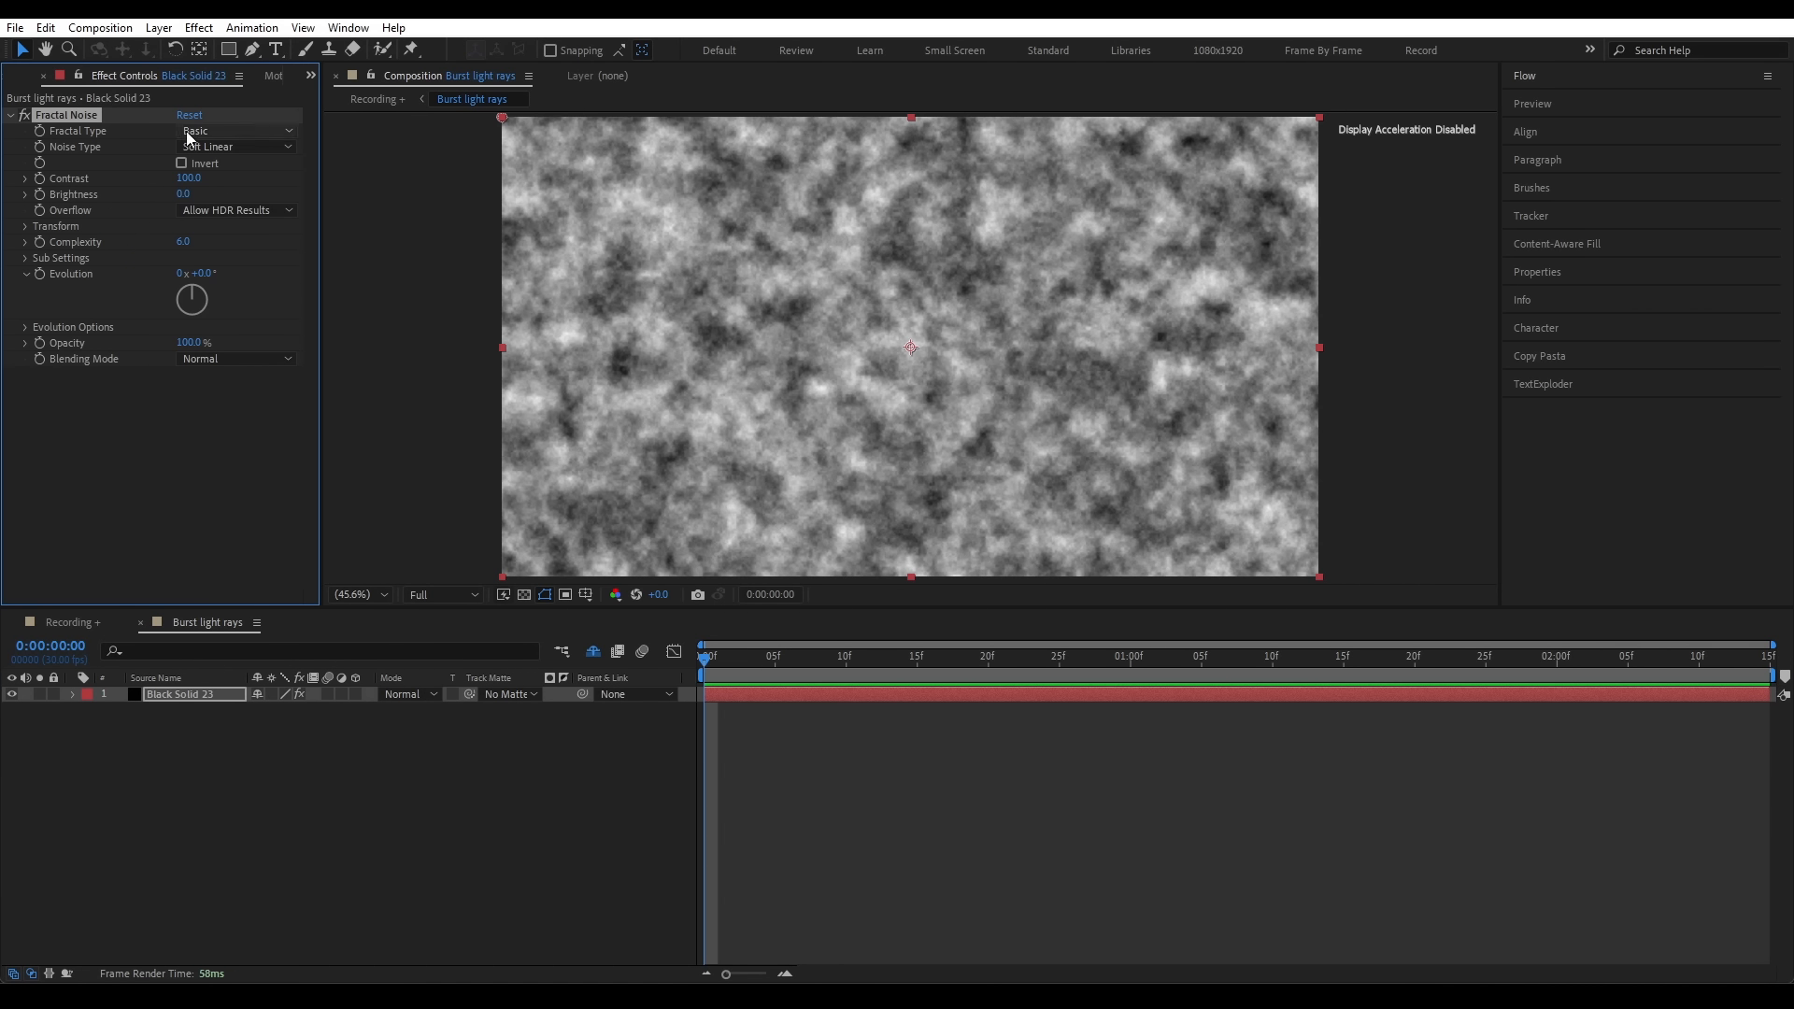
- Set the Fractal Noise type to Rocky and raise its contrast to 277
left_click(189, 137)
left_click(226, 386)
left_click_drag(183, 179, 351, 182)
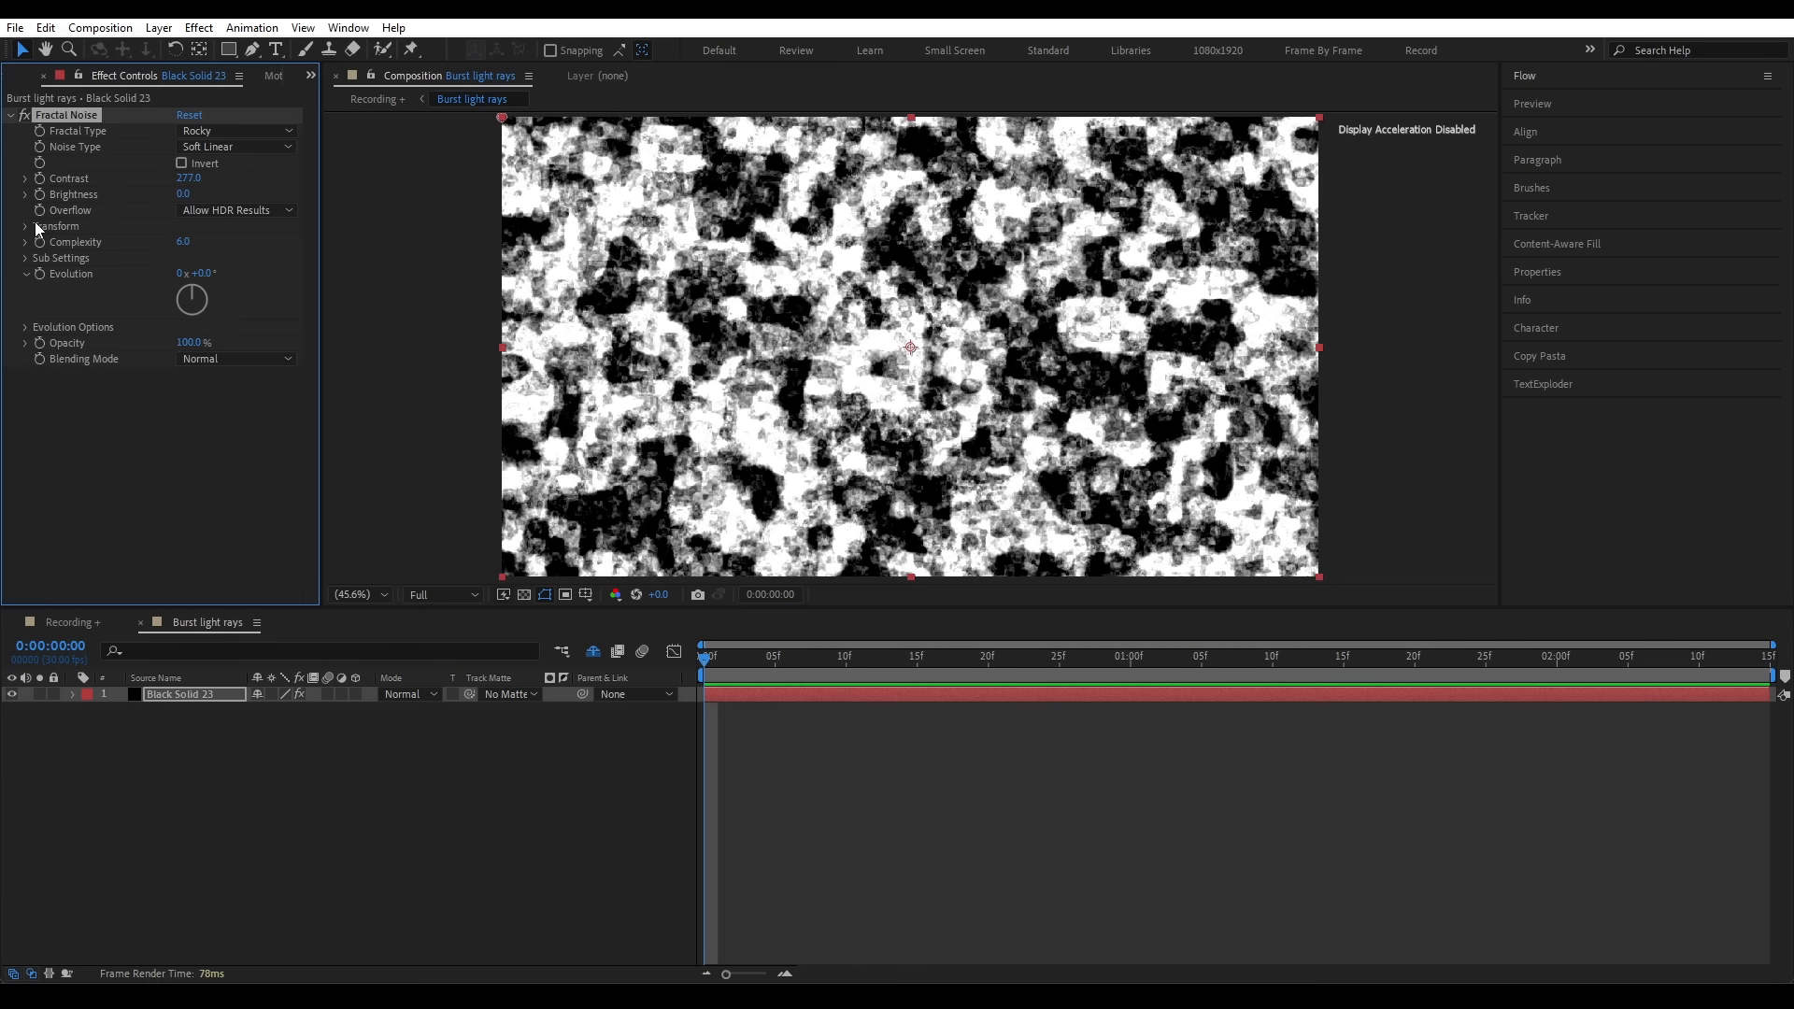
- Turn off Uniform Scaling in the noise transform and set Scale Height to 2000 and Scale Width to about 37
left_click(28, 225)
left_click(181, 260)
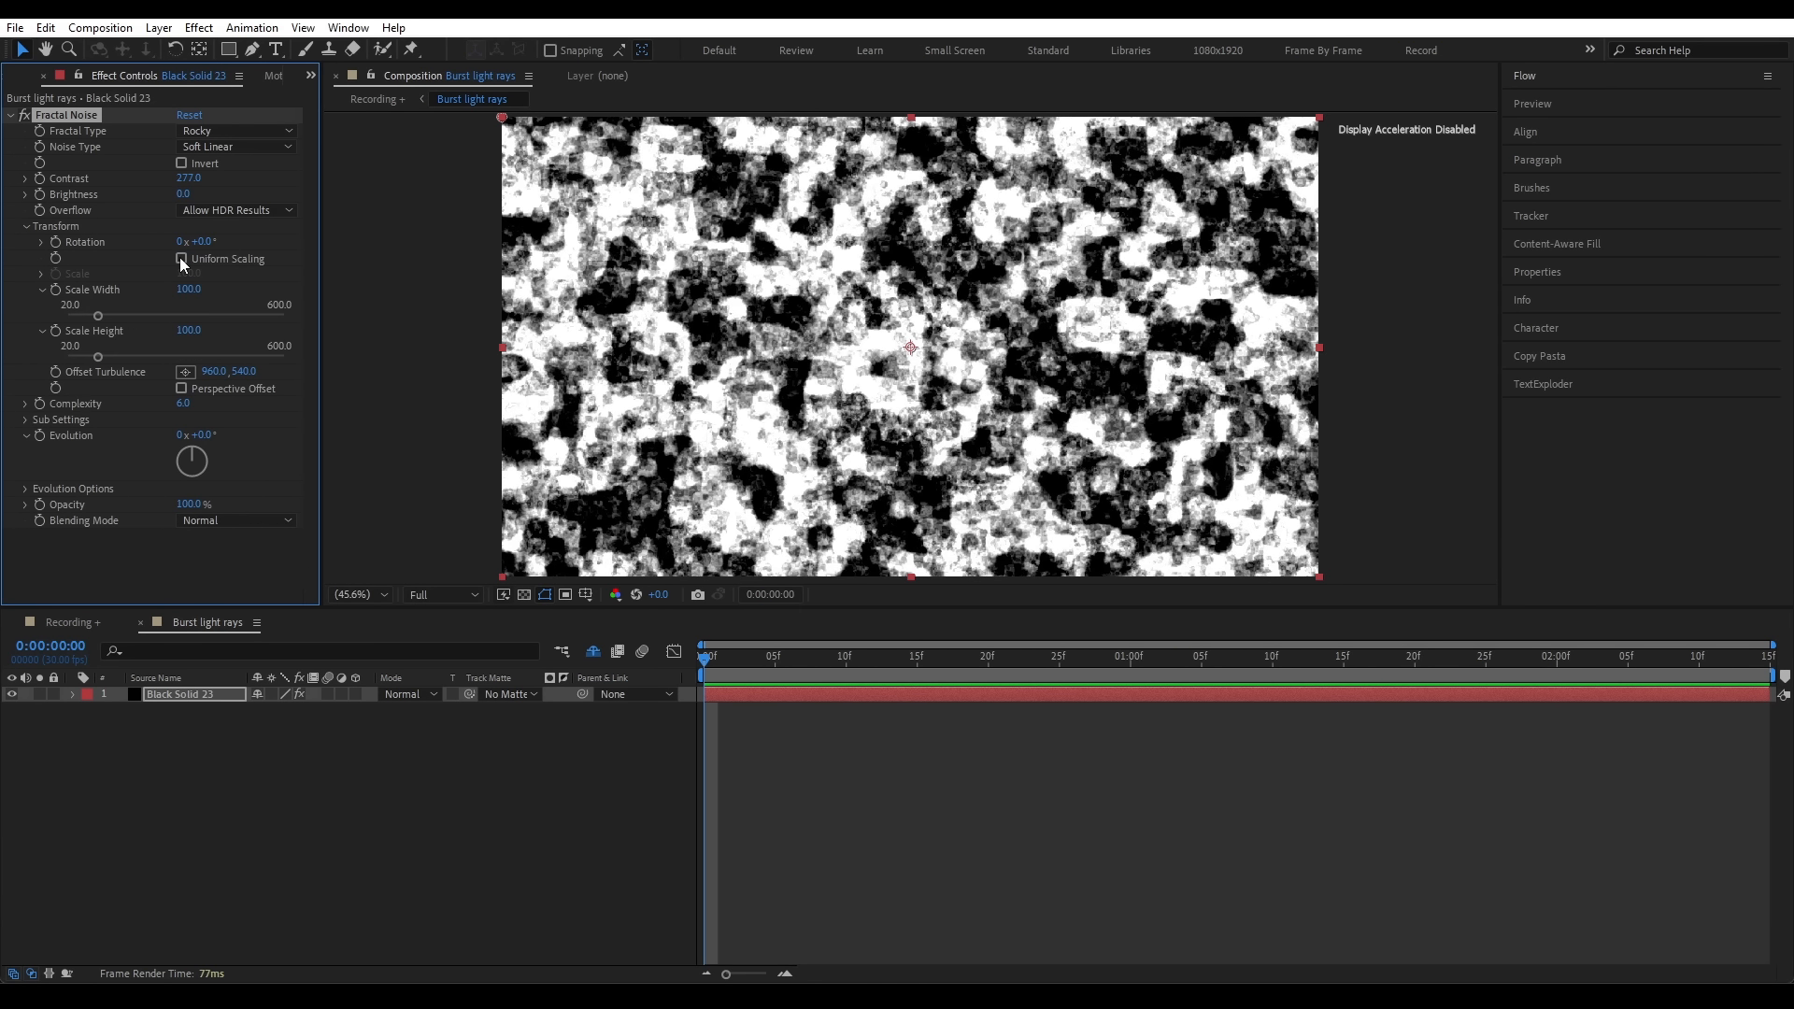
left_click(188, 330)
type("2000")
key("Return")
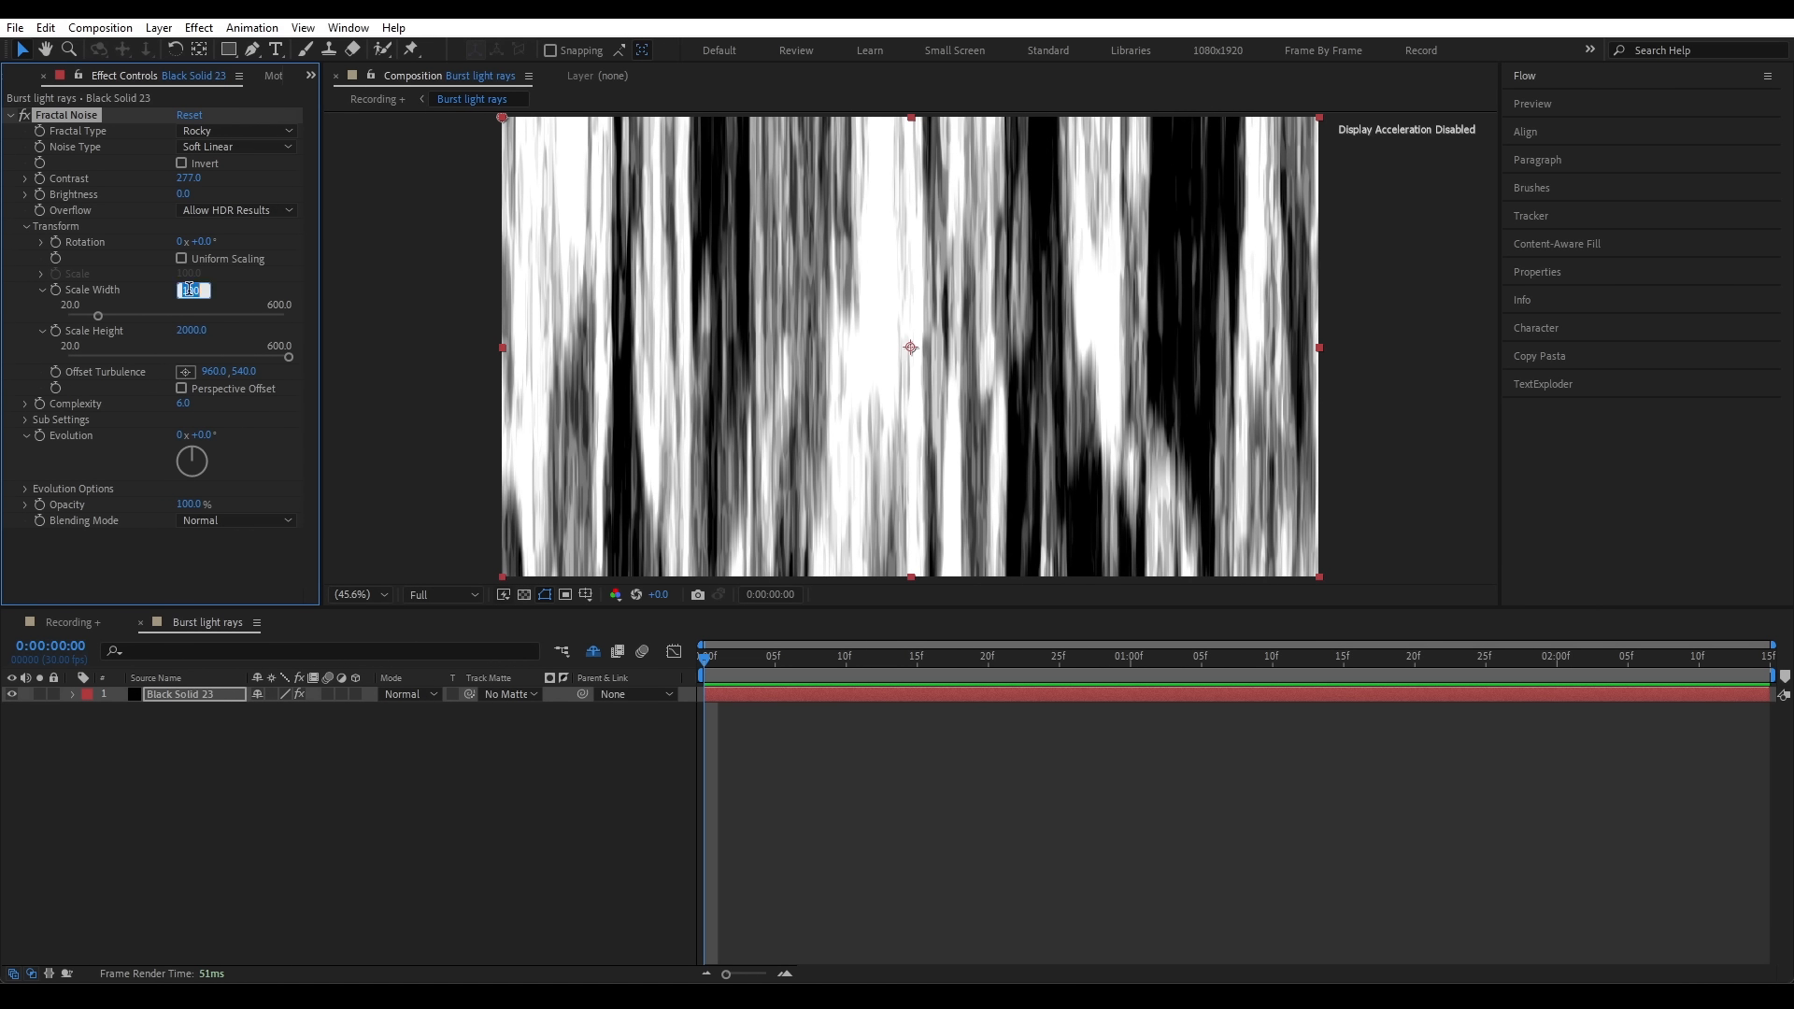
type("3")
key("Return")
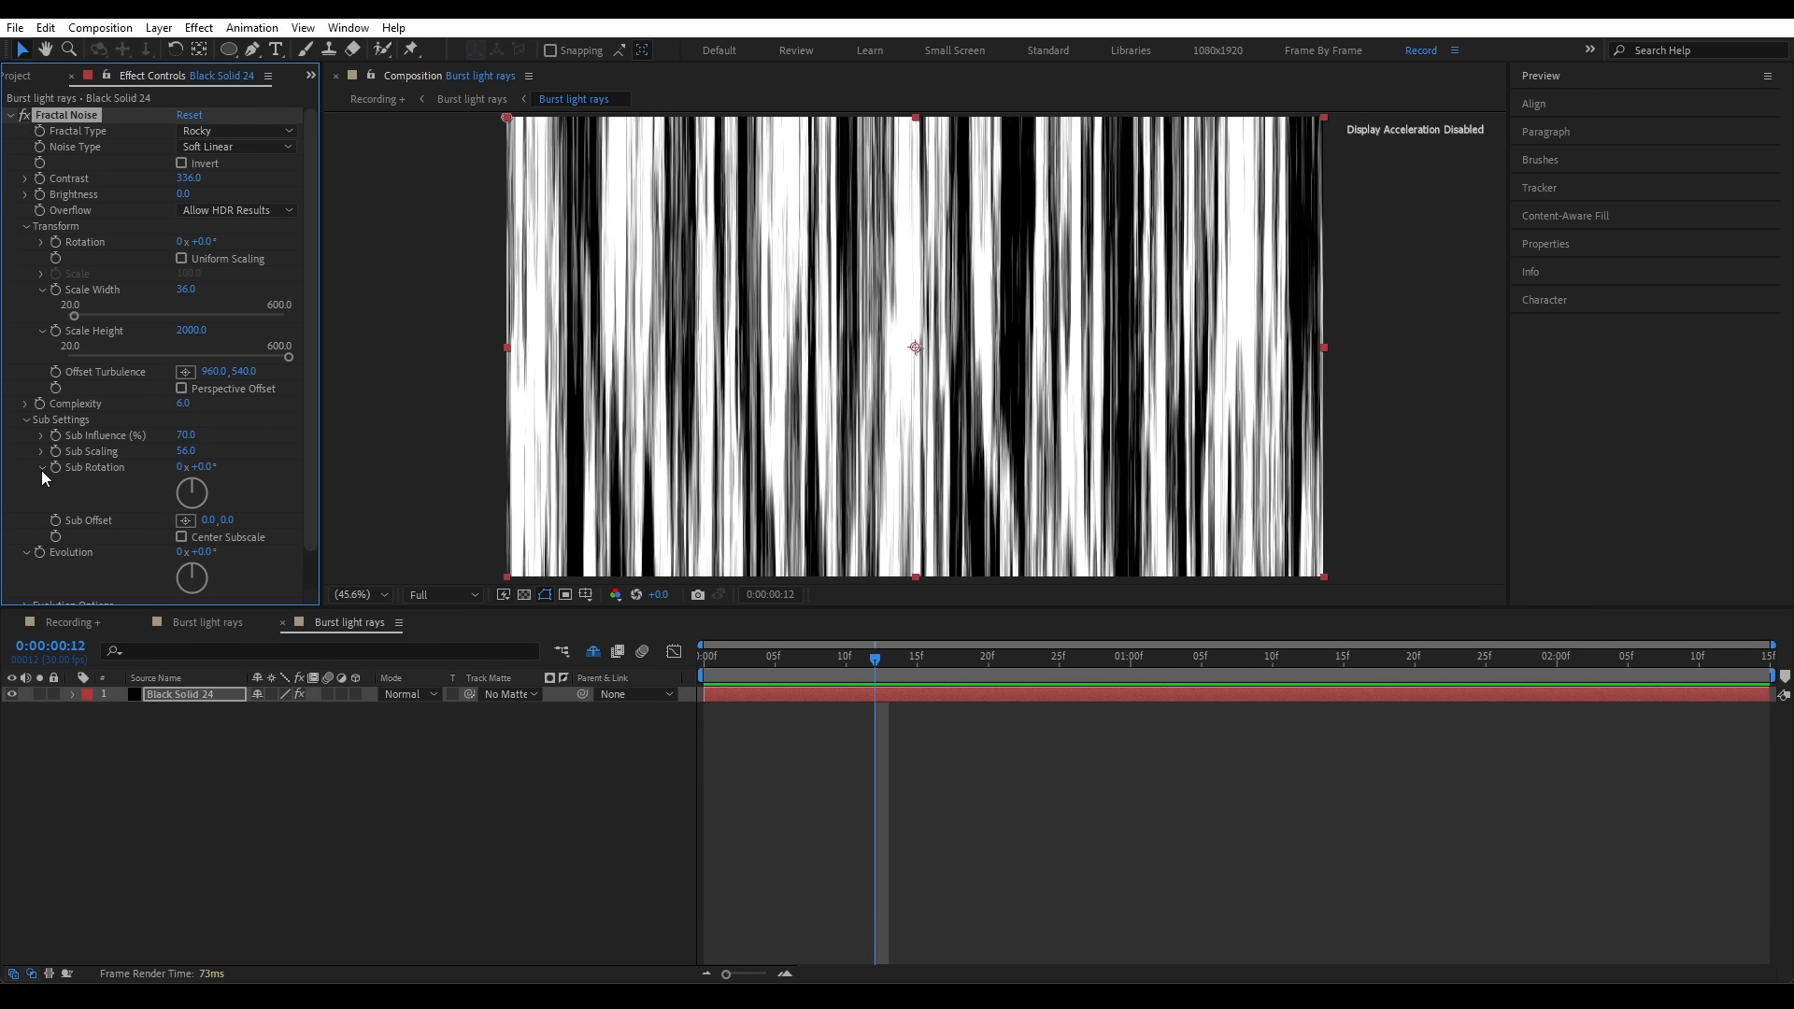
- Set the Fractal Noise Sub Scaling to 40 and collapse the Sub Settings
type("40")
key("Return")
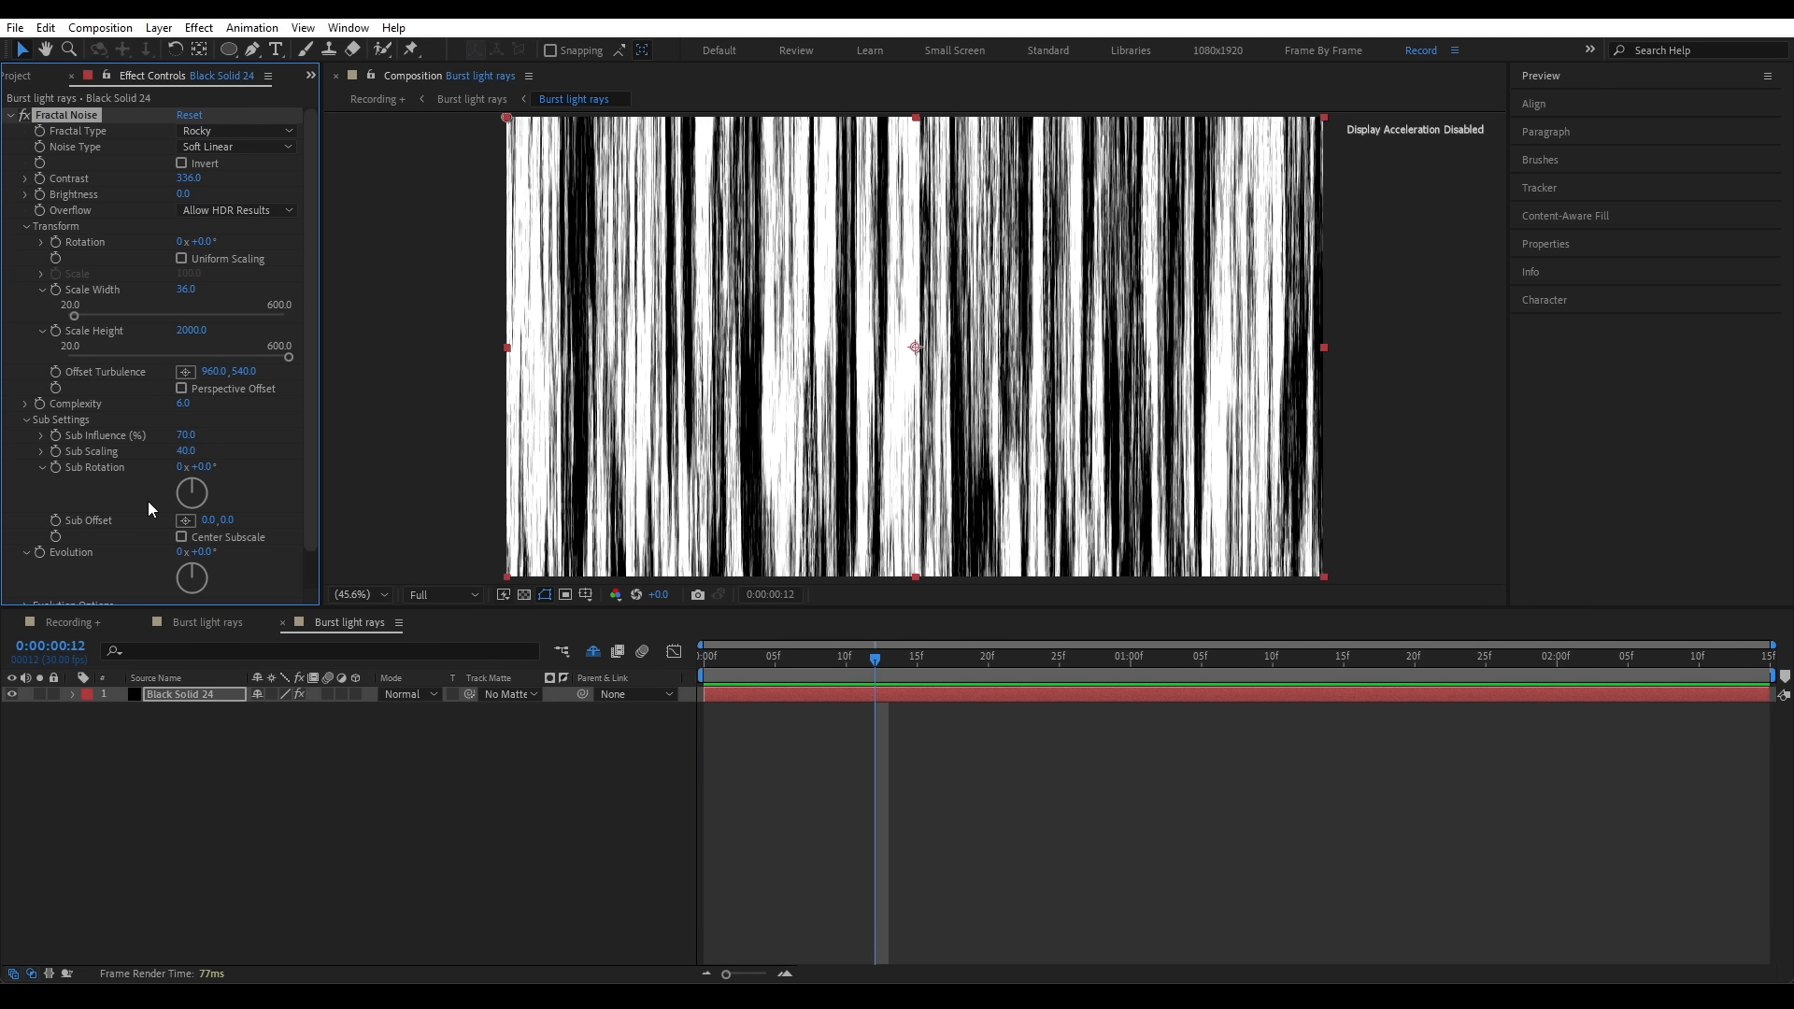
left_click(54, 425)
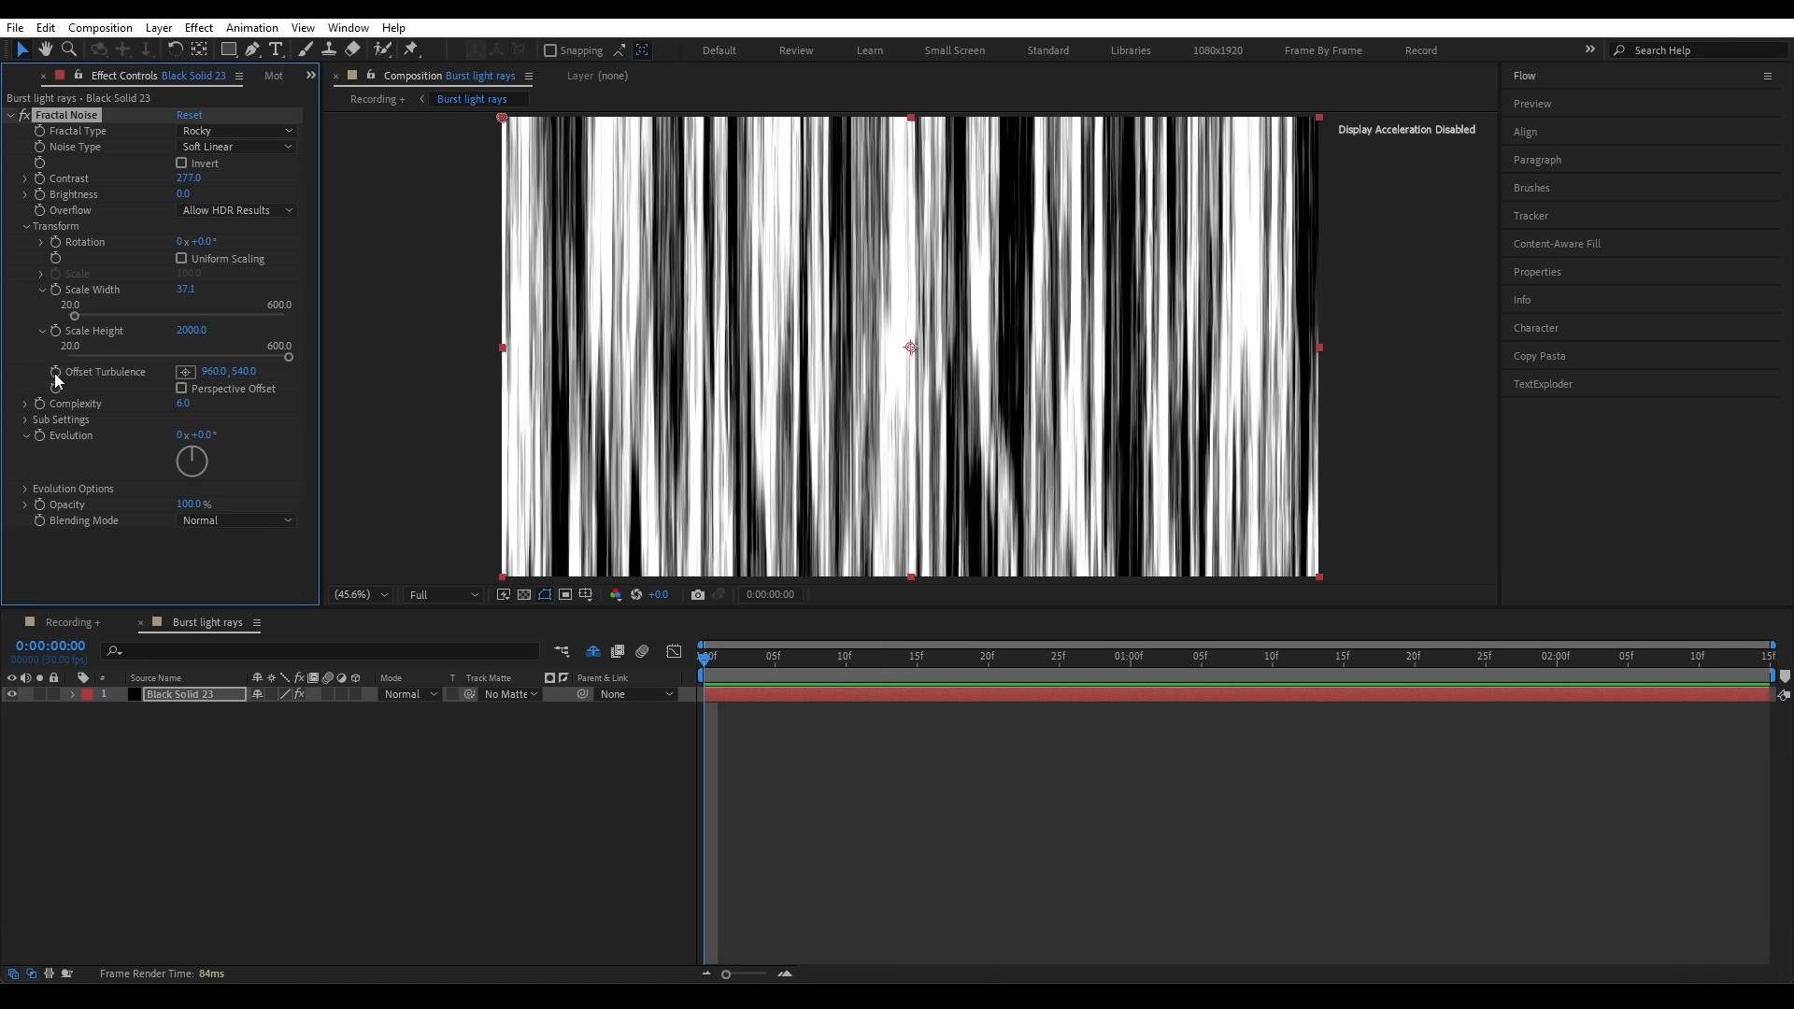
- Keyframe the Fractal Noise Offset Turbulence at the first frame and raise its Y value at the composition's end to animate the streaks
left_click(55, 372)
left_click(183, 619)
key("u")
left_click_drag(733, 658, 1761, 658)
left_click_drag(245, 372, 317, 371)
left_click_drag(1756, 658, 1371, 659)
left_click(956, 769)
key("Home")
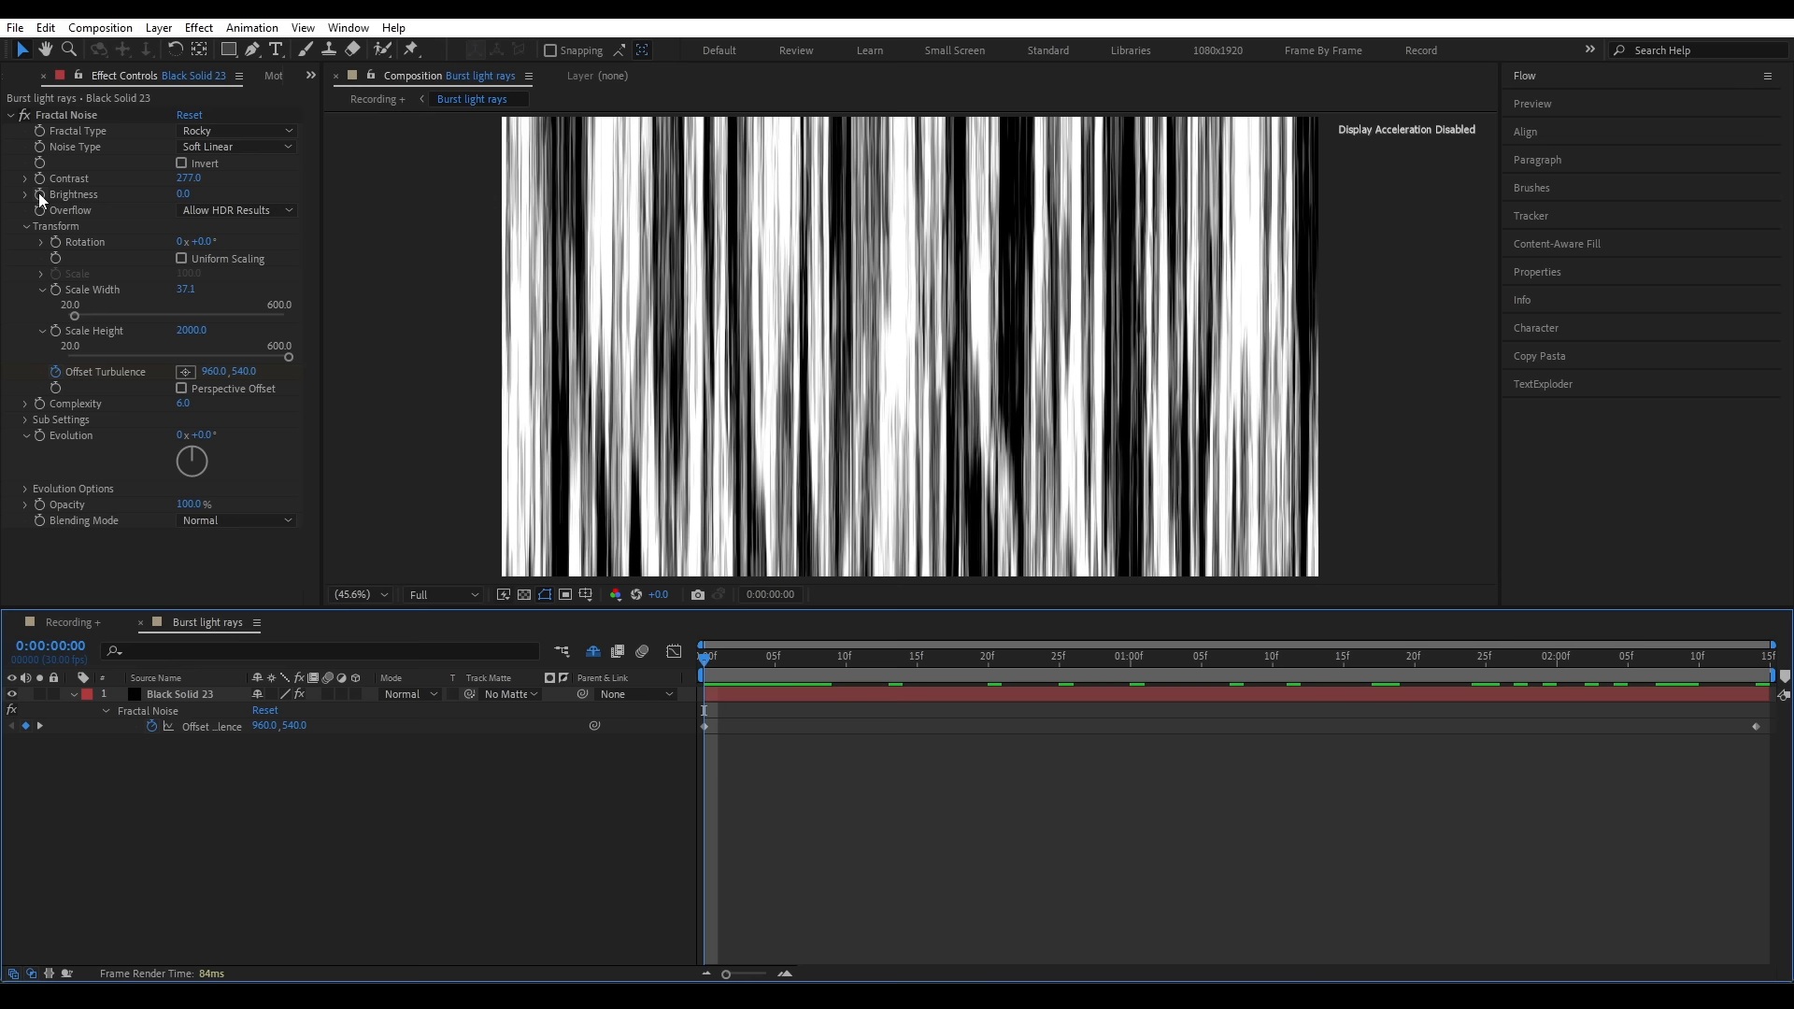
- Keyframe the Fractal Noise Brightness to rise from a low negative value at the first frame to 0 at about frame 28
left_click(749, 697)
key("u")
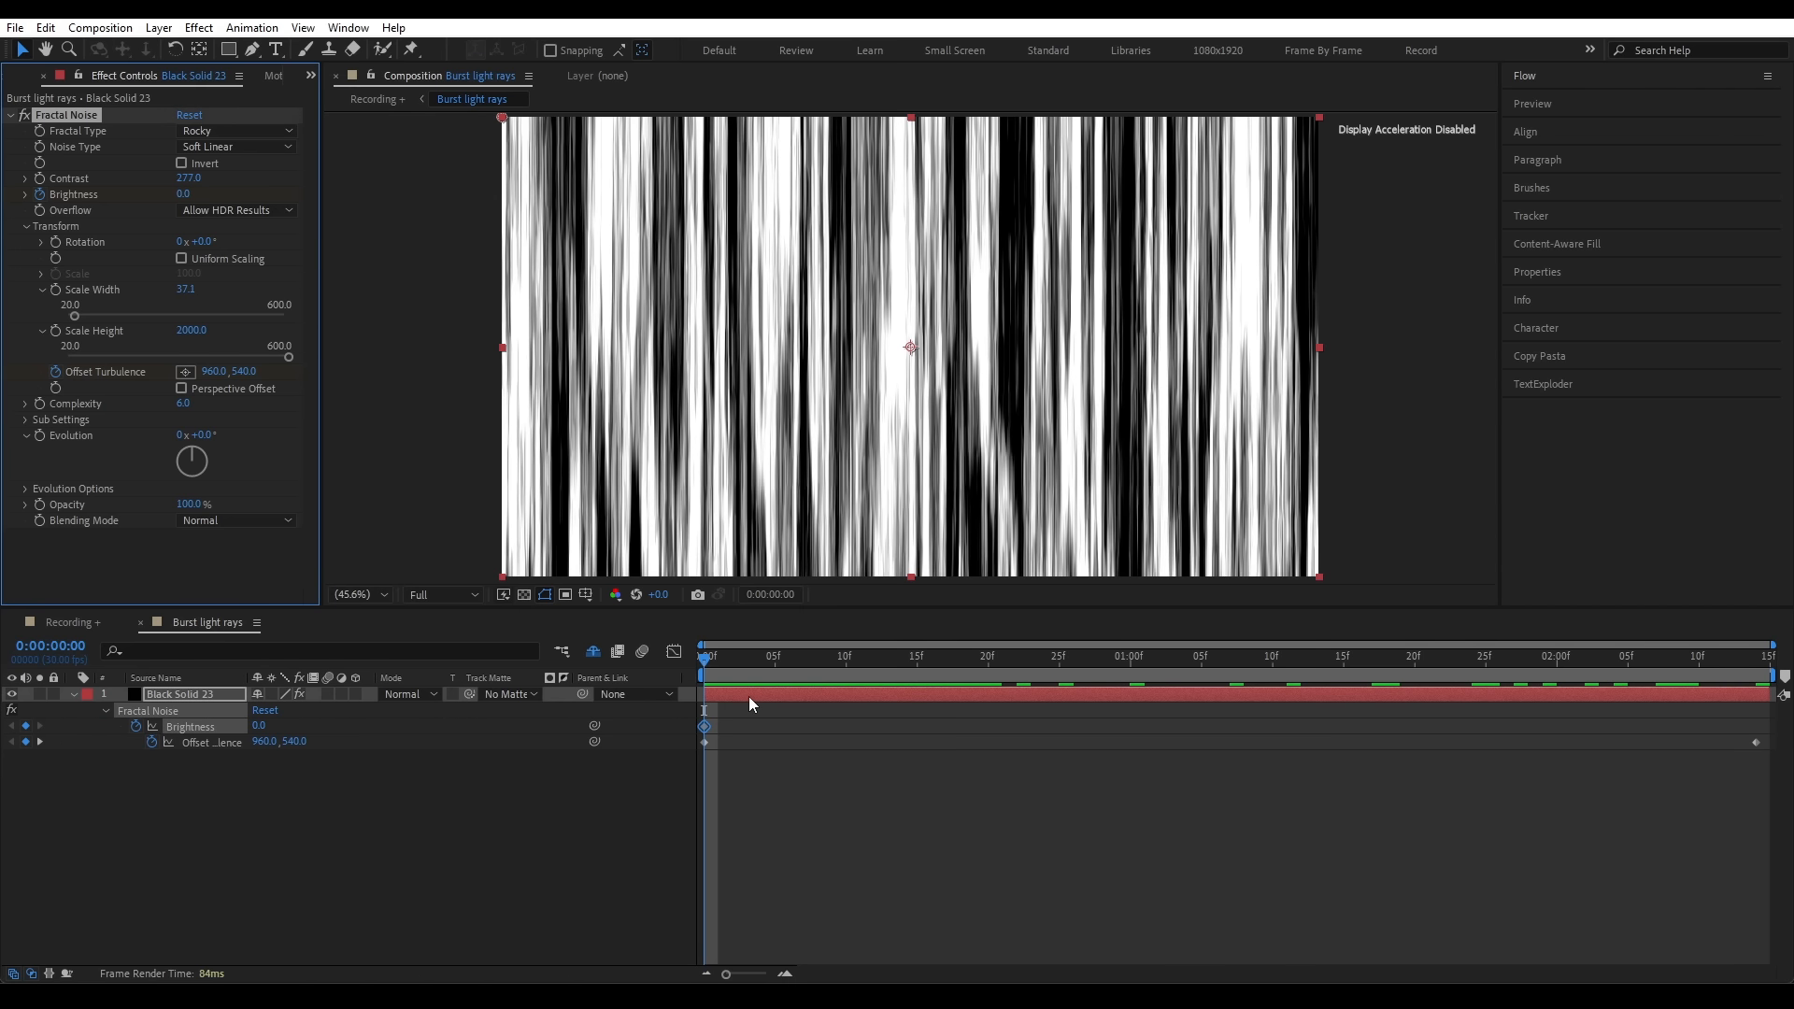
left_click_drag(705, 658, 1102, 657)
left_click_drag(705, 726, 1103, 727)
key("Home")
left_click_drag(183, 194, 123, 200)
- Add Brightness keyframes that fade the streaks back out near the composition's end and shift the keyframes earlier in time
left_click_drag(705, 658, 1258, 659)
left_click_drag(1102, 727, 1045, 727)
left_click_drag(1258, 659, 1757, 660)
left_click_drag(1257, 727, 1202, 727)
left_click_drag(1756, 727, 1614, 727)
left_click_drag(1358, 658, 1603, 658)
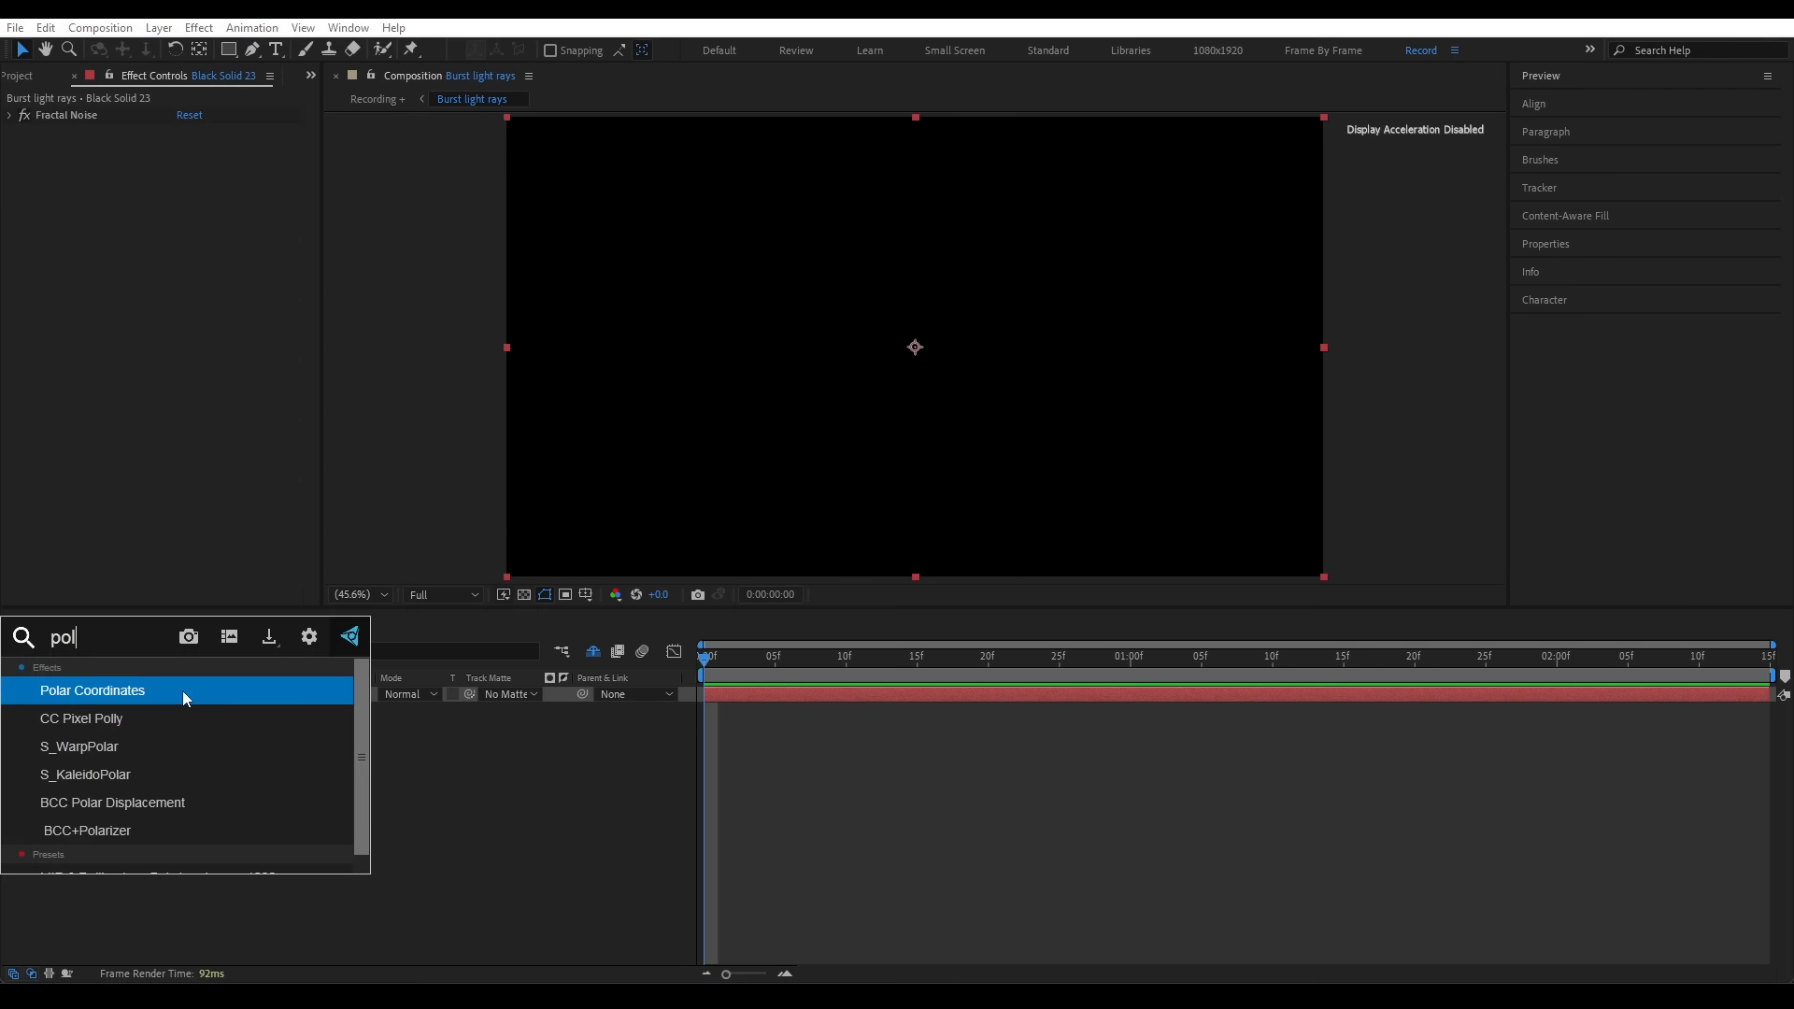
- Apply Polar Coordinates to the solid, set the conversion to Rect to Polar and raise Interpolation to form radial rays
left_click(182, 691)
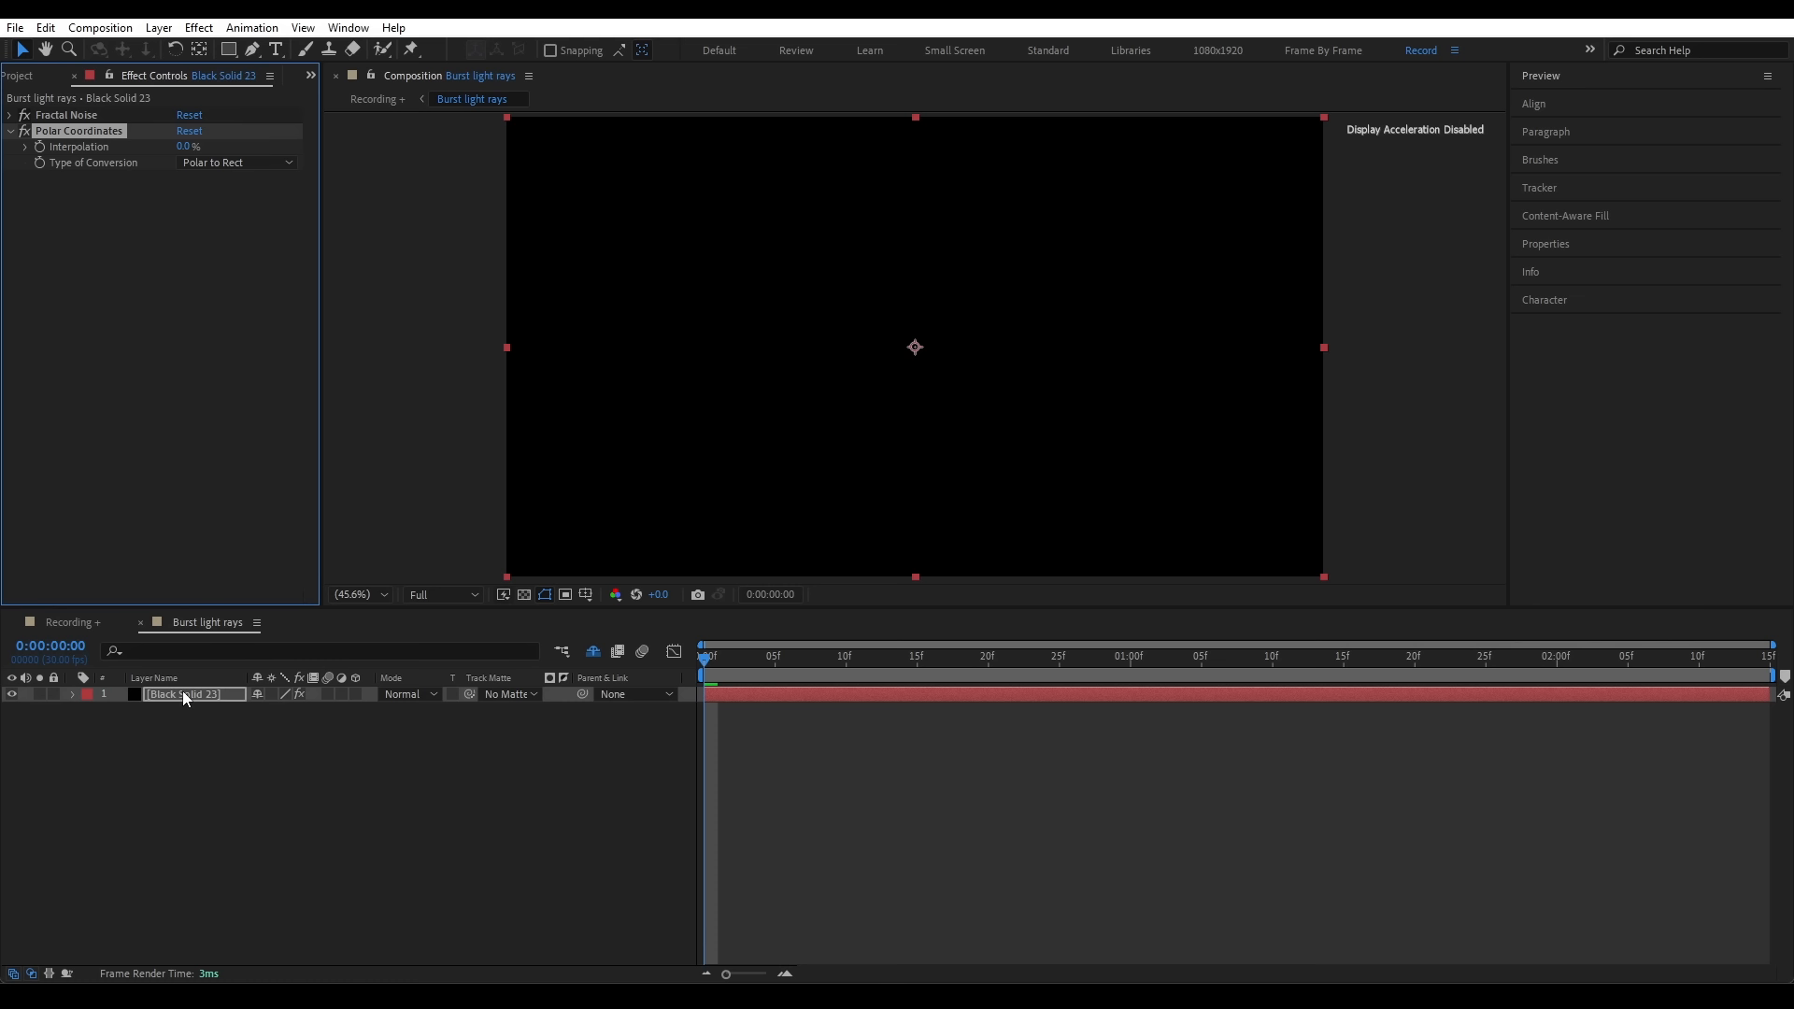
left_click_drag(705, 658, 1091, 671)
left_click(234, 162)
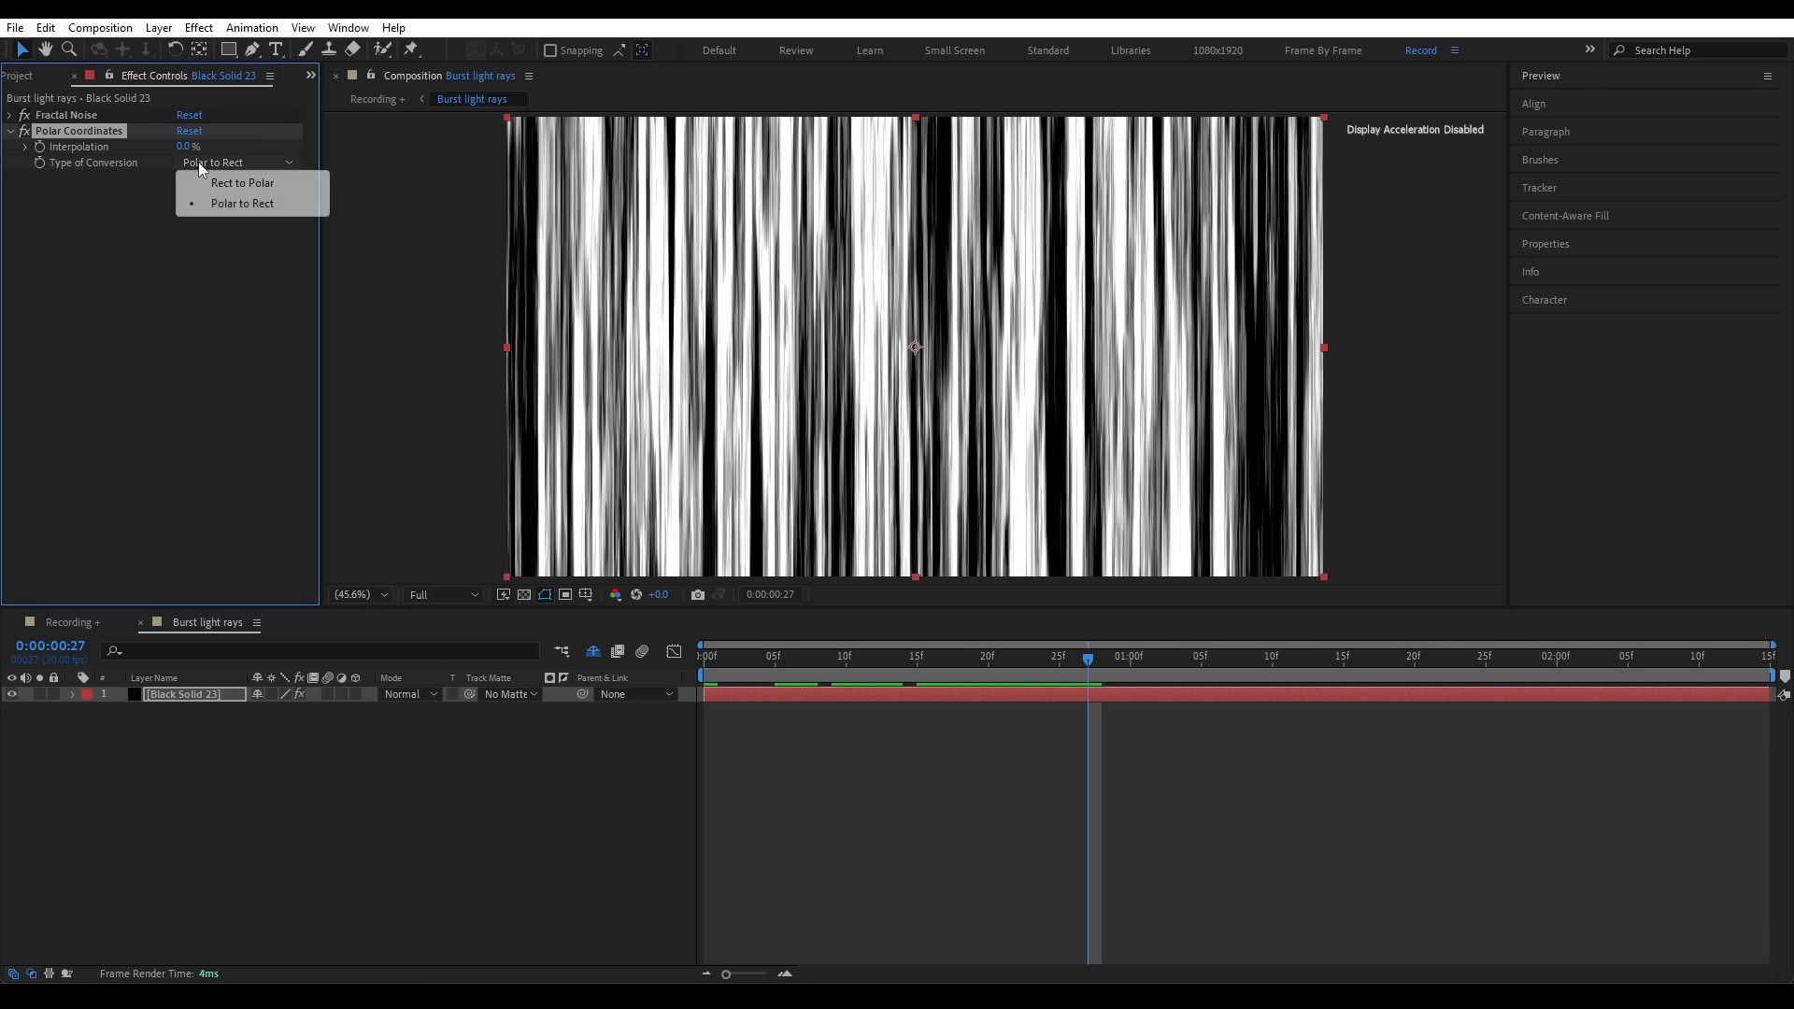
left_click(216, 184)
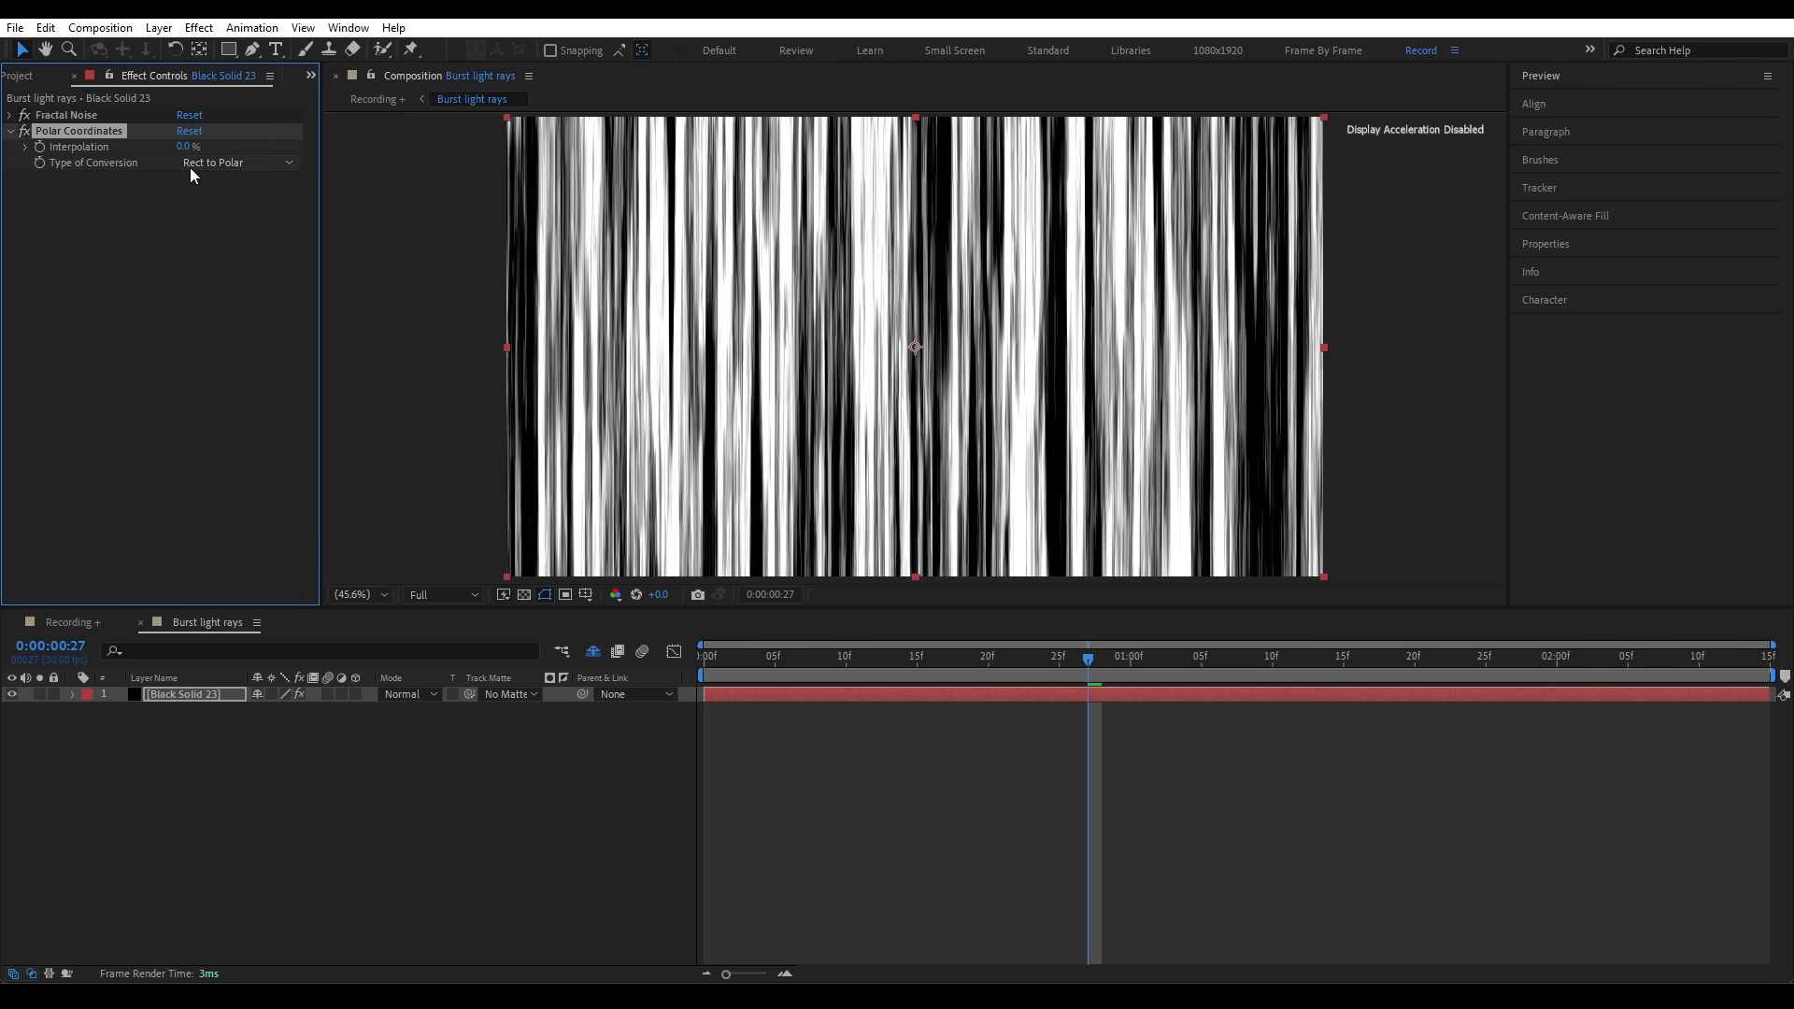
left_click_drag(184, 147, 352, 157)
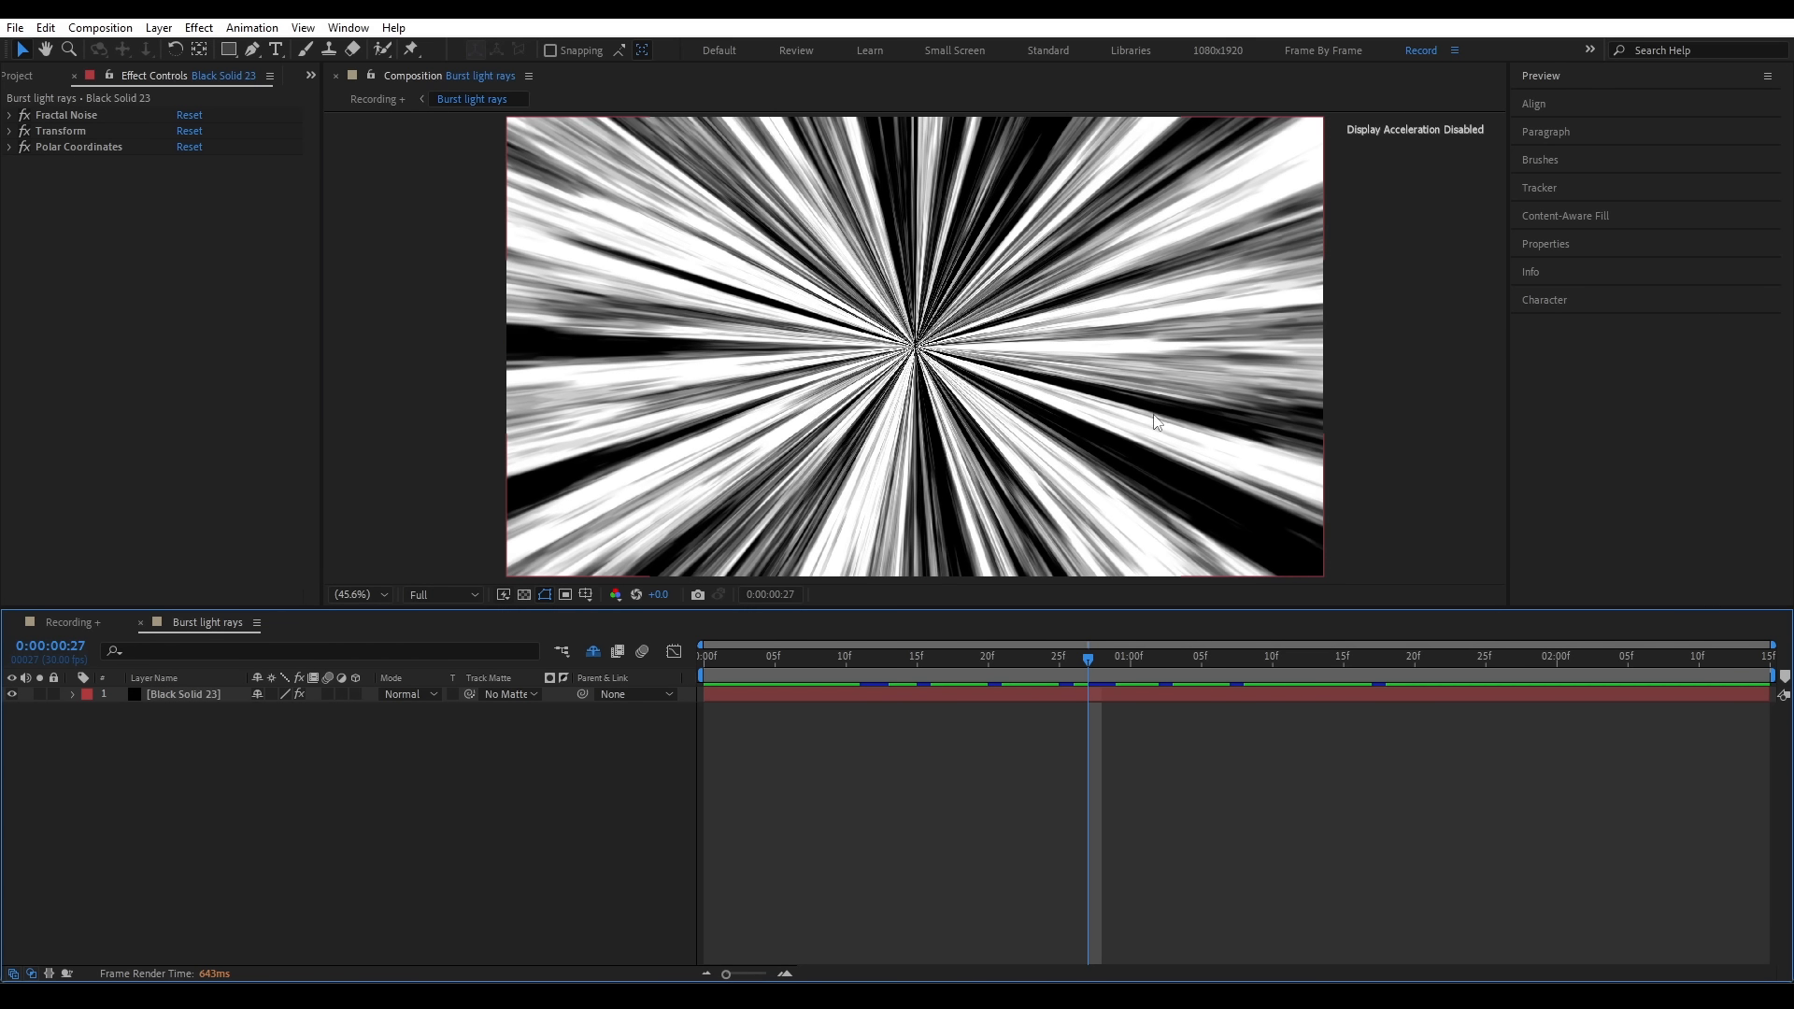
- Apply the Extract effect to the light rays solid and turn on the transparency grid
key("ctrl+space")
type("extrac")
key("Return")
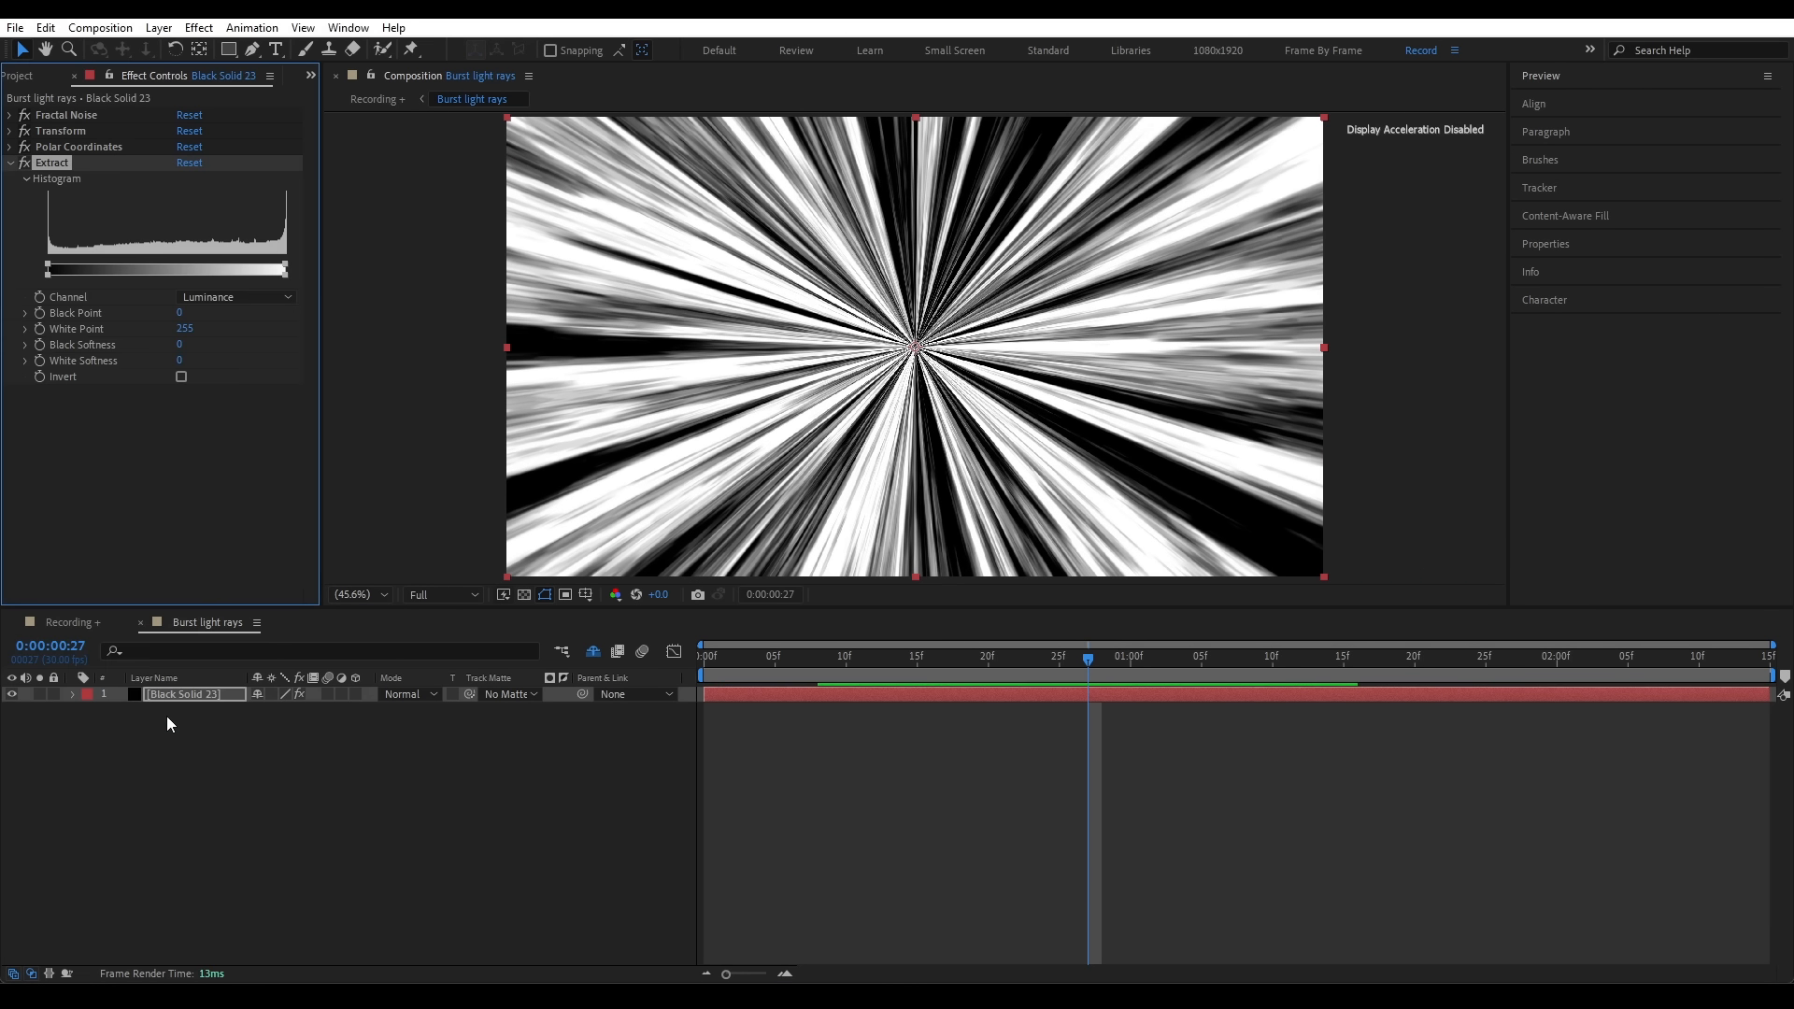
left_click(241, 297)
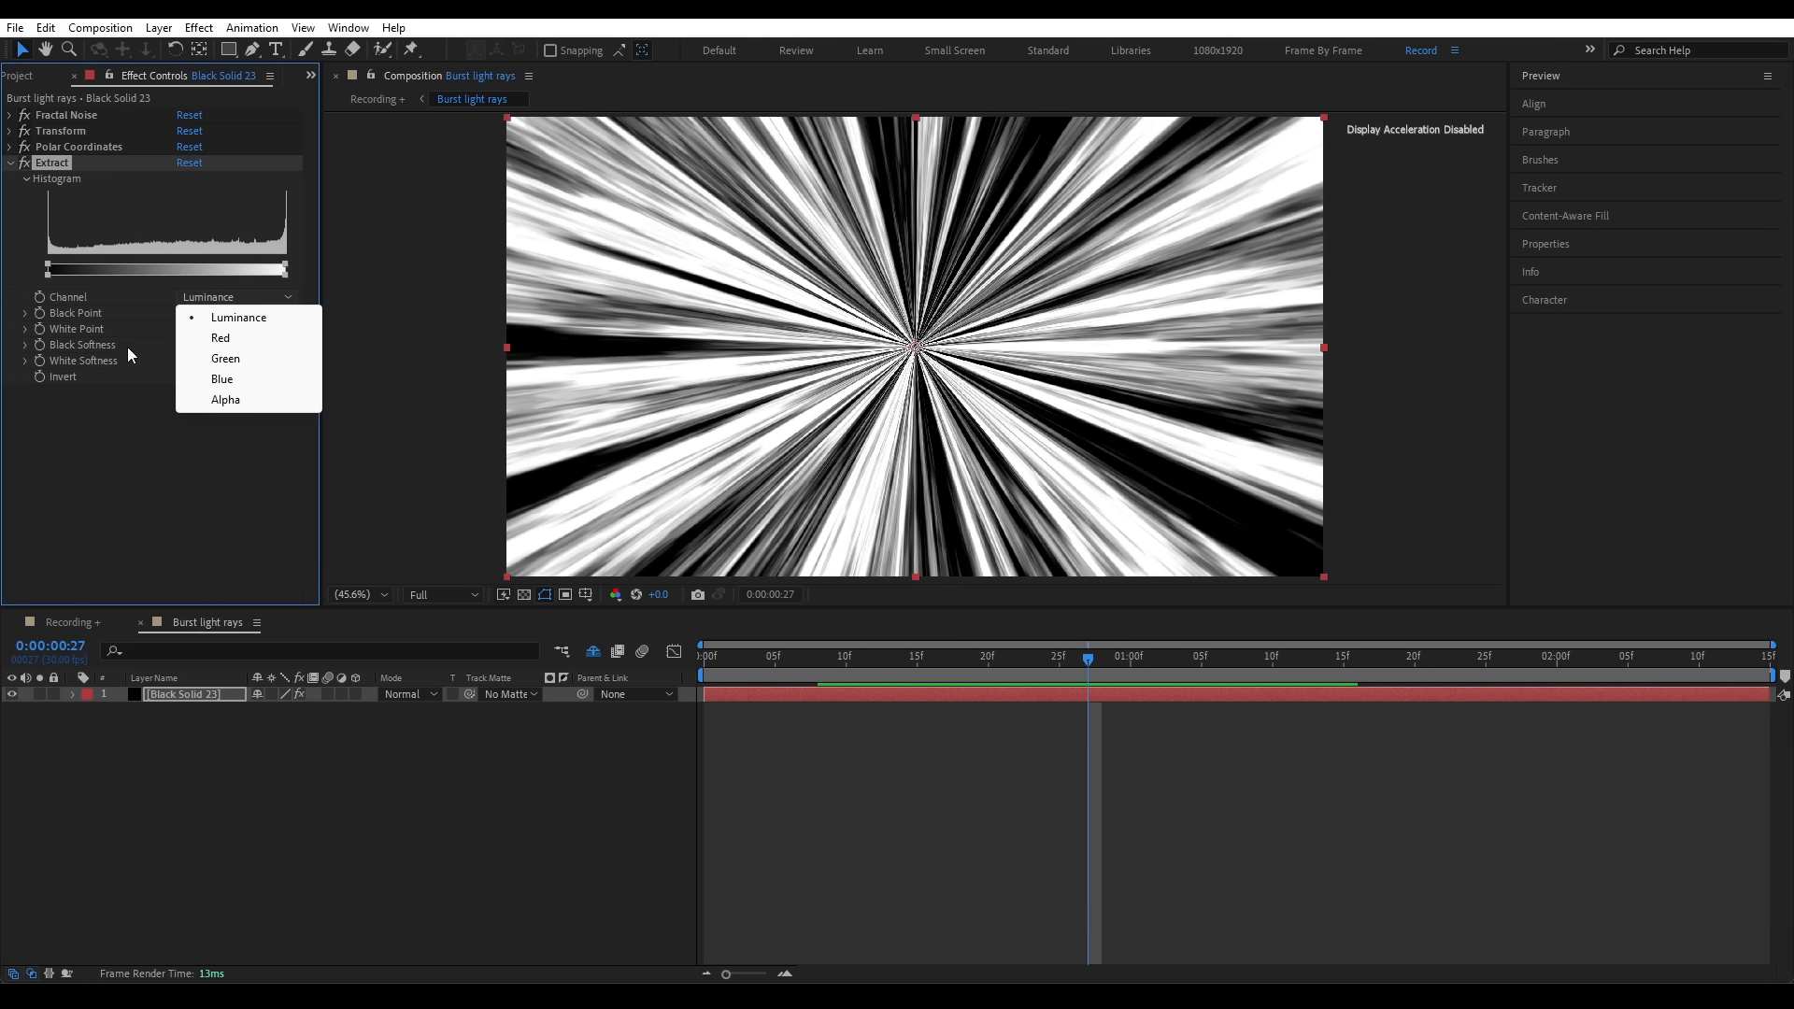
left_click(127, 346)
left_click(524, 595)
- Set the Extract Black Point to 210, raise the Black Softness and turn off the transparency grid
left_click(181, 313)
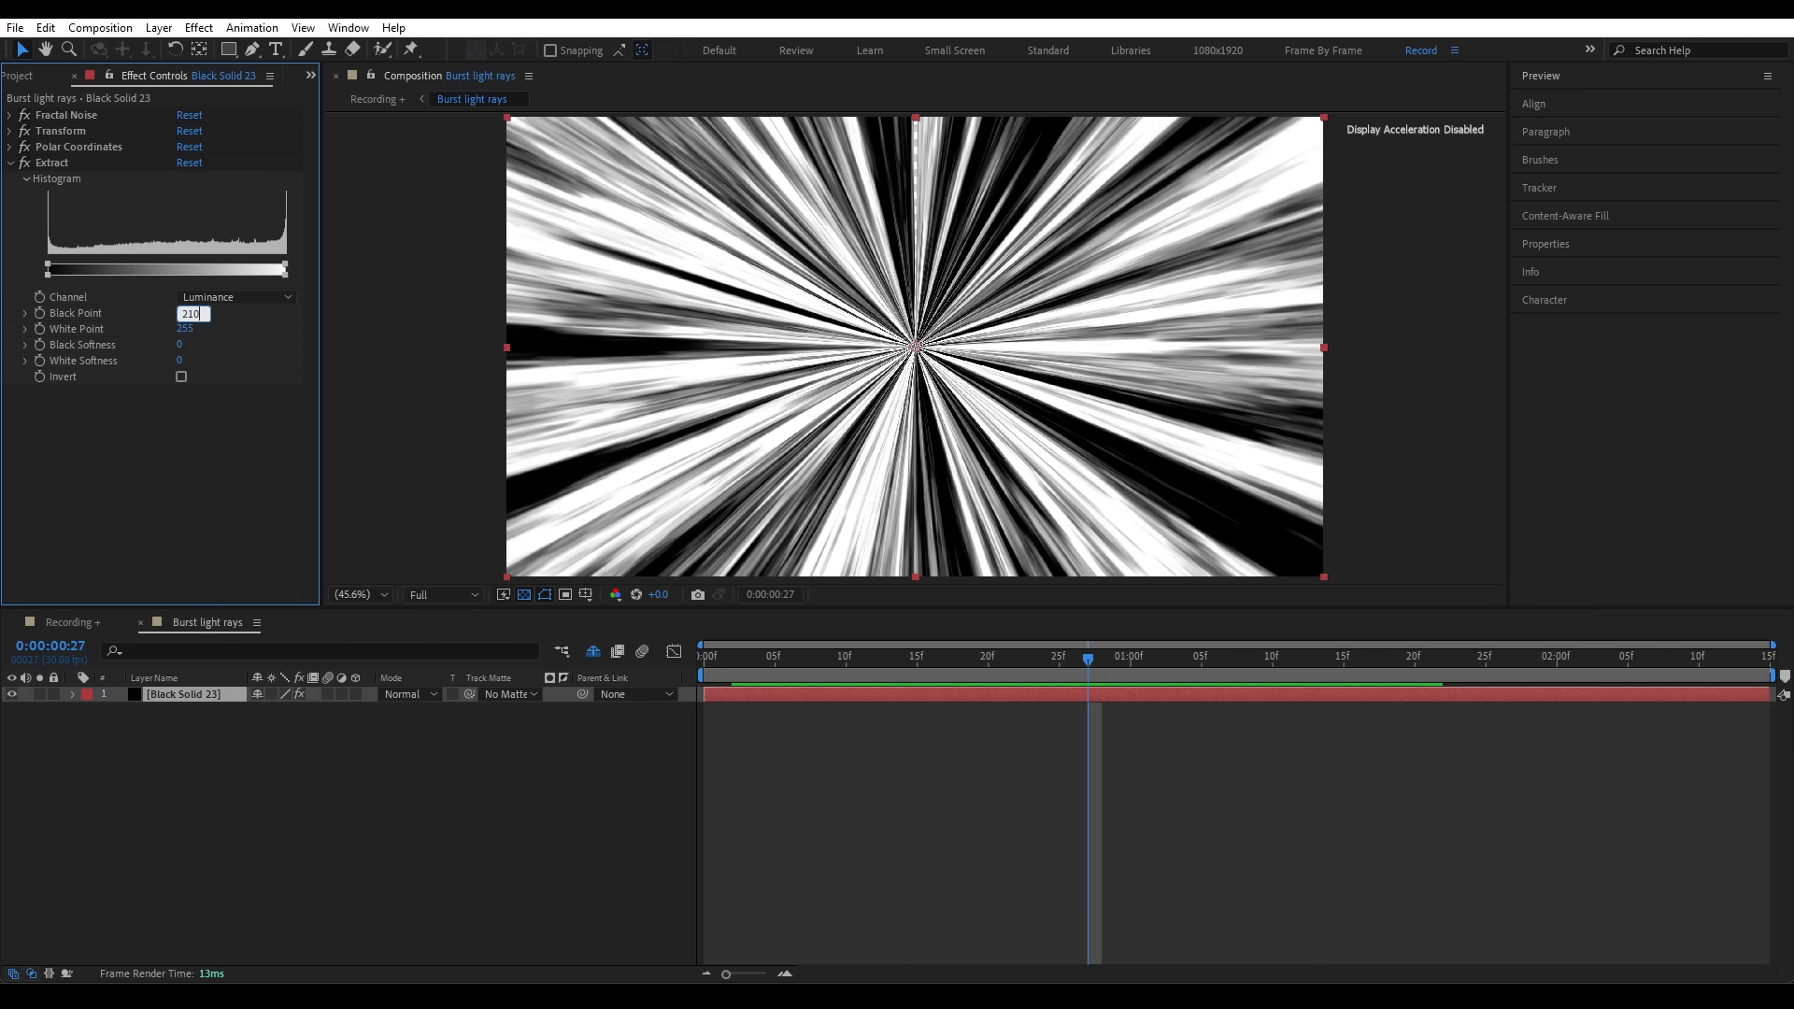
key("Tab")
key("Tab")
type("1")
key("Return")
left_click(523, 595)
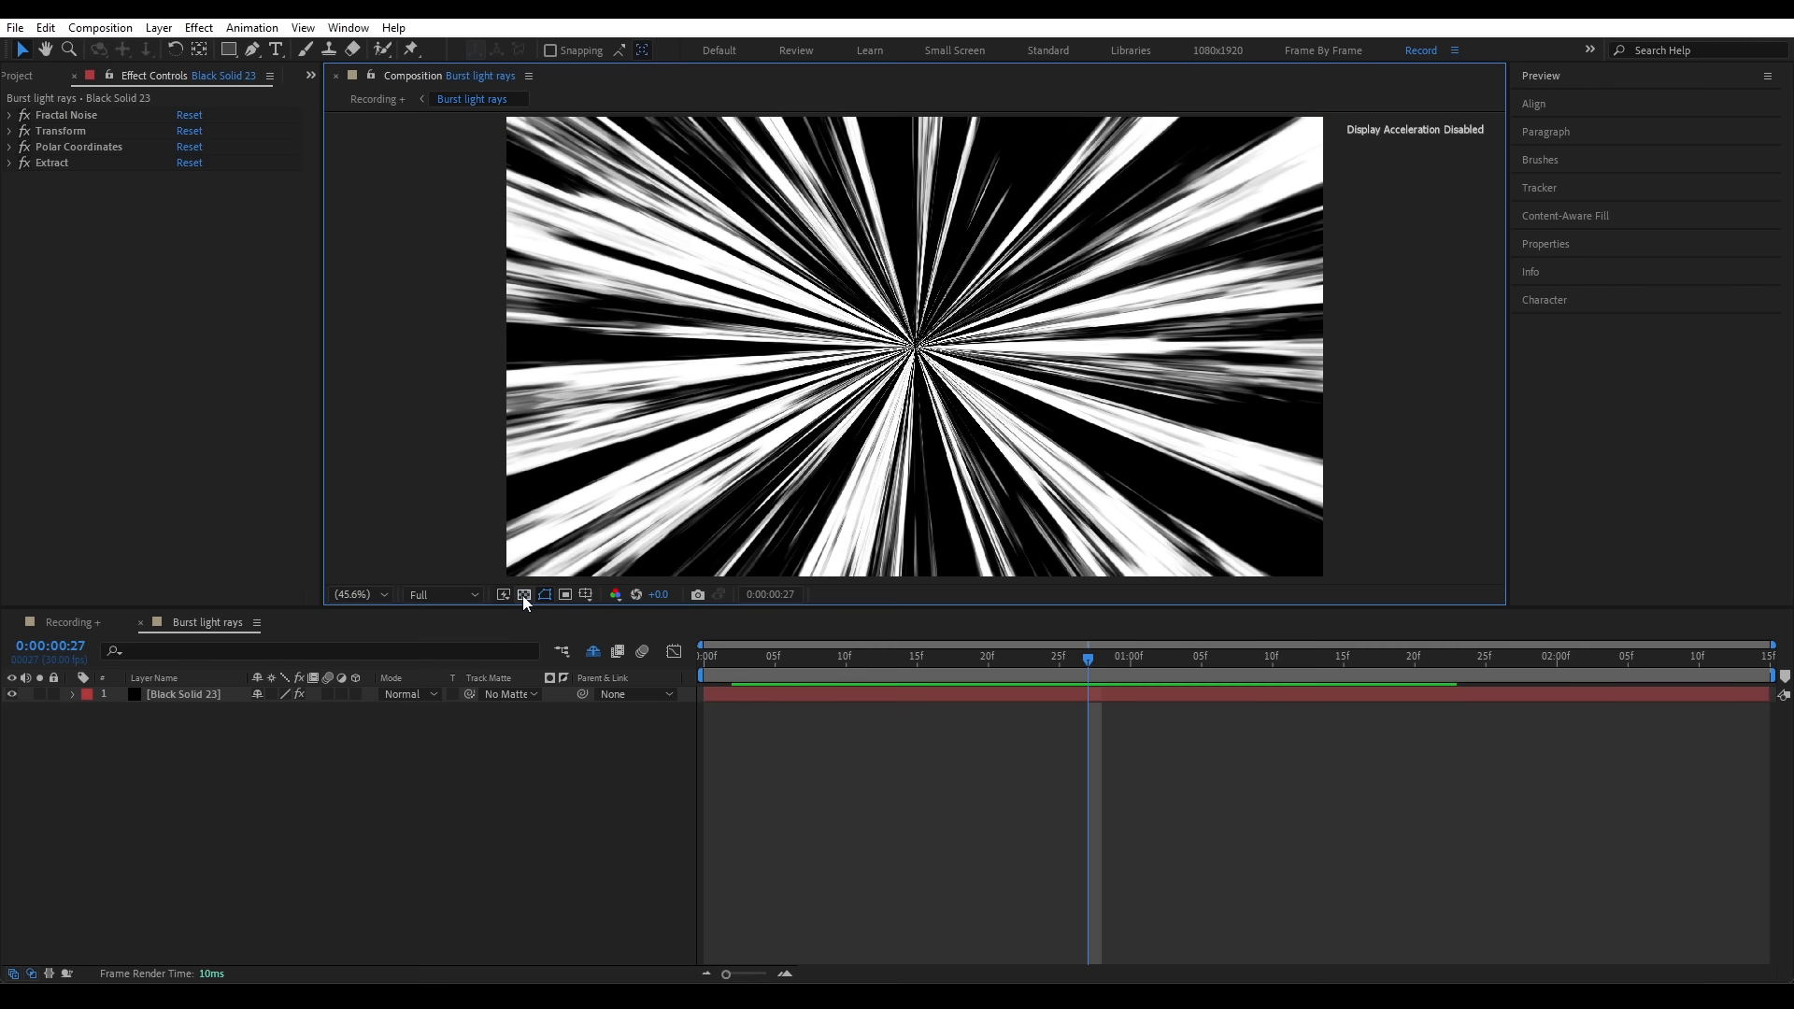
mouse_move(1089, 661)
left_mouse_down()
mouse_move(1164, 675)
mouse_move(1112, 680)
left_mouse_up()
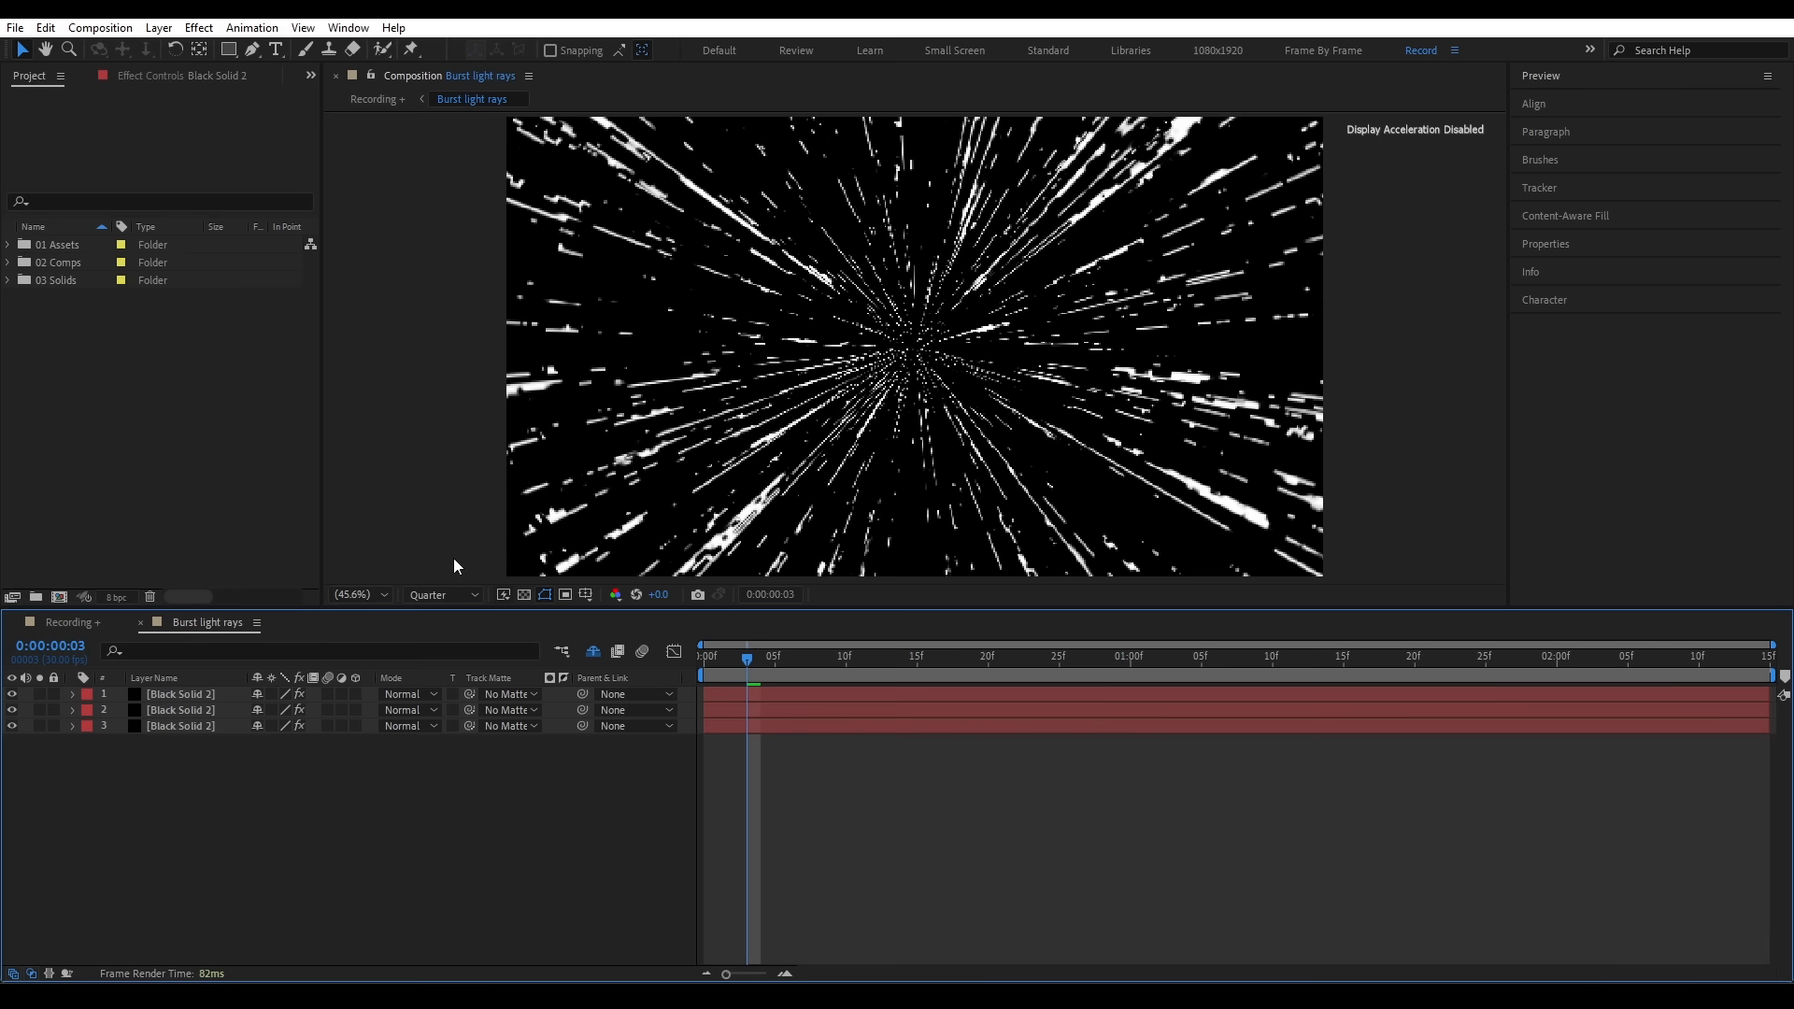
- Set the preview to full resolution and create a white circle about 404 px wide in the composition's centre
key("ctrl+j")
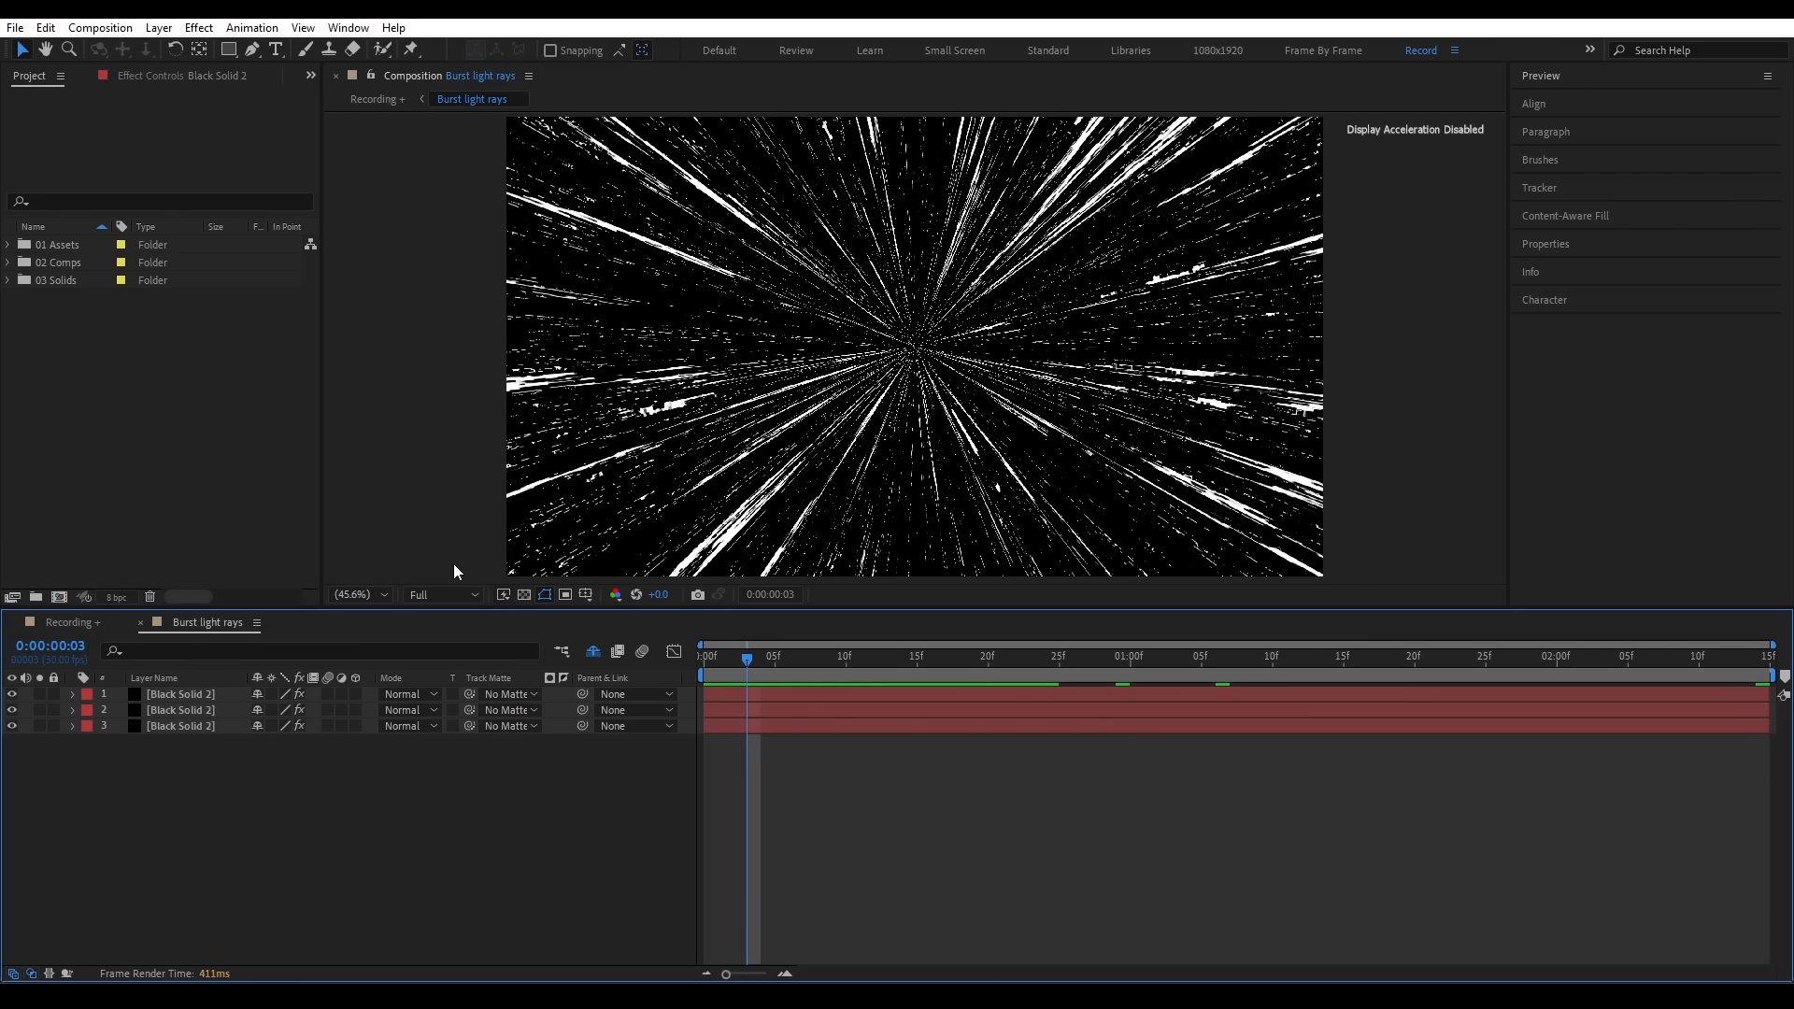
left_click(228, 49)
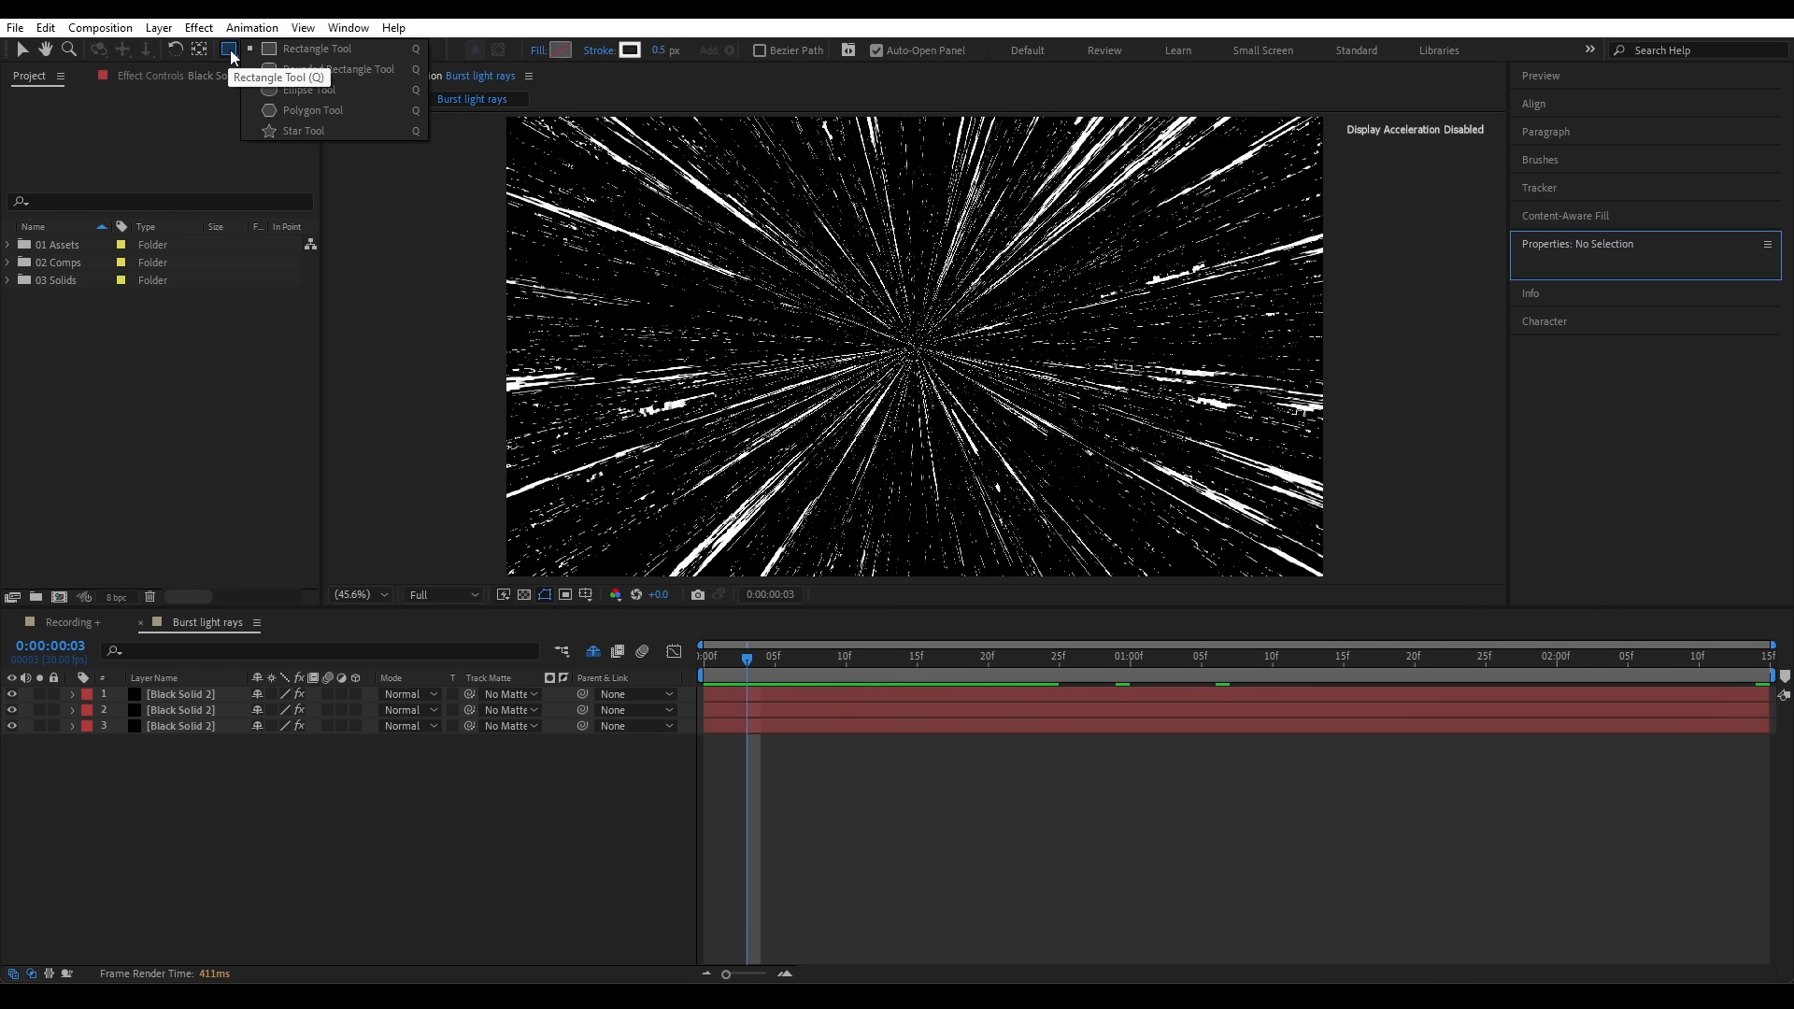
double_click(312, 86)
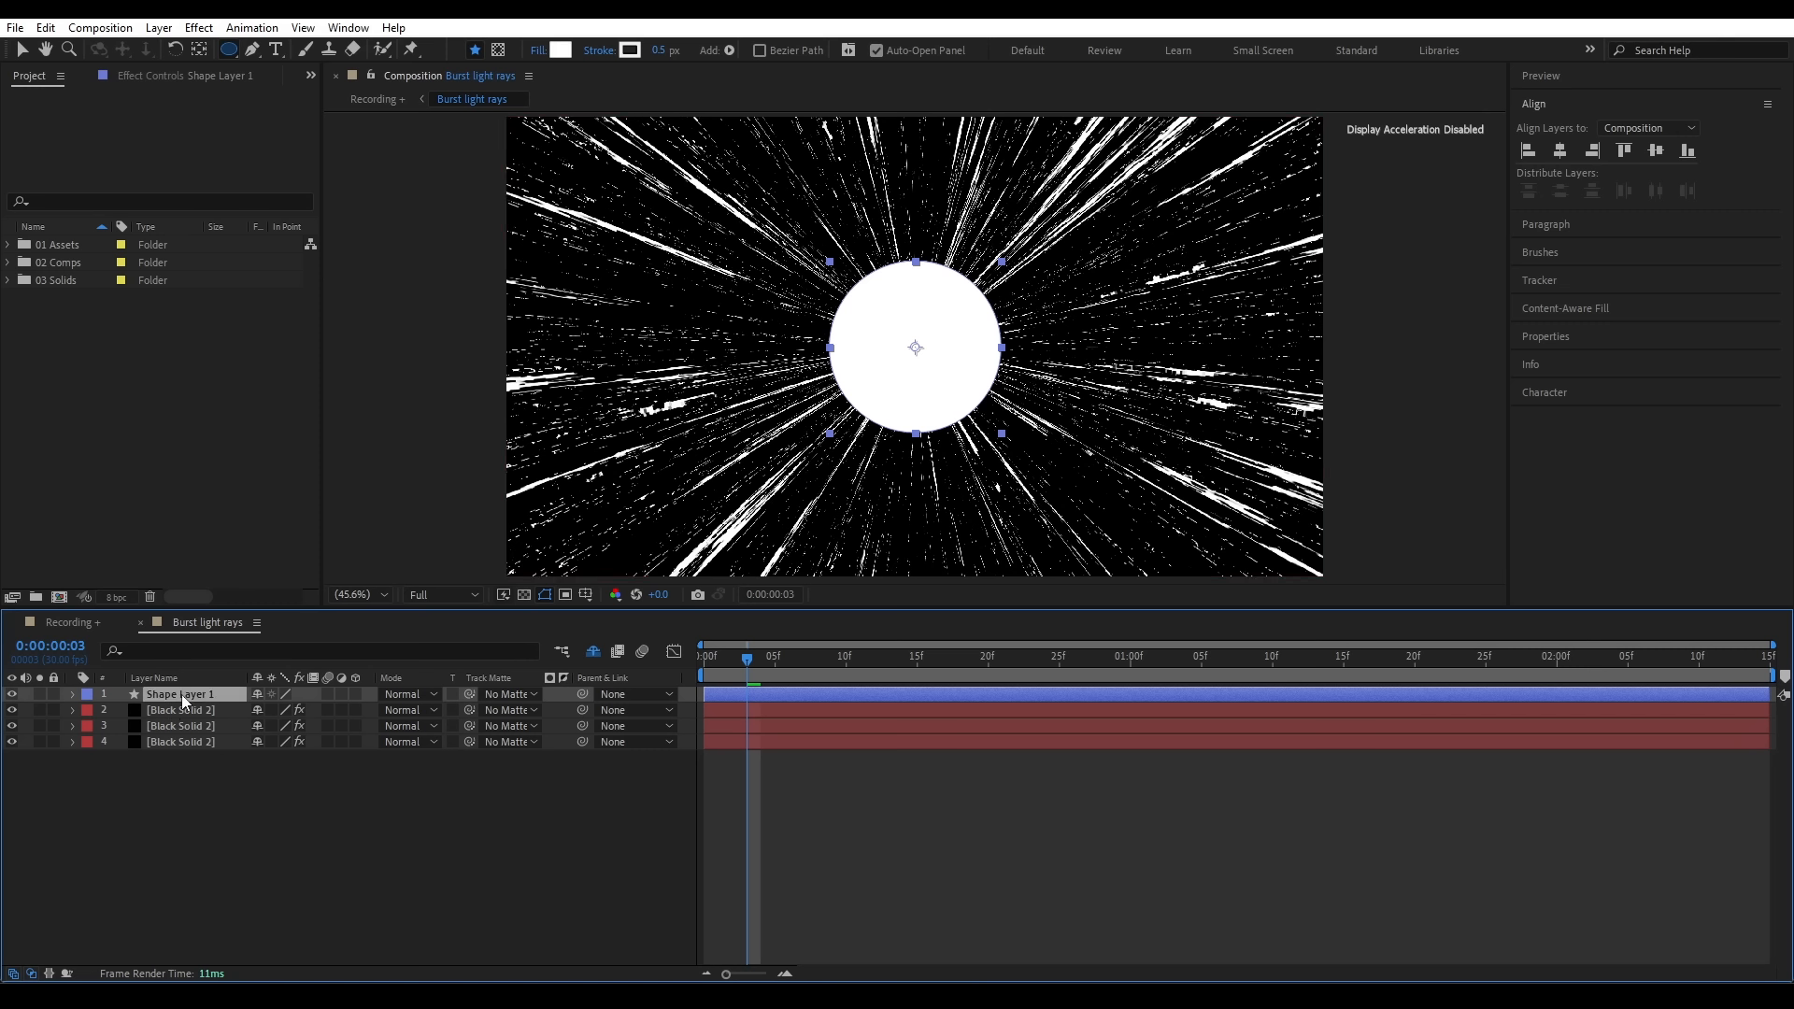
- Apply Fast Box Blur with a radius of 41 to the circle and set its blending mode to Silhouette Alpha
key("ctrl+space")
key("Return")
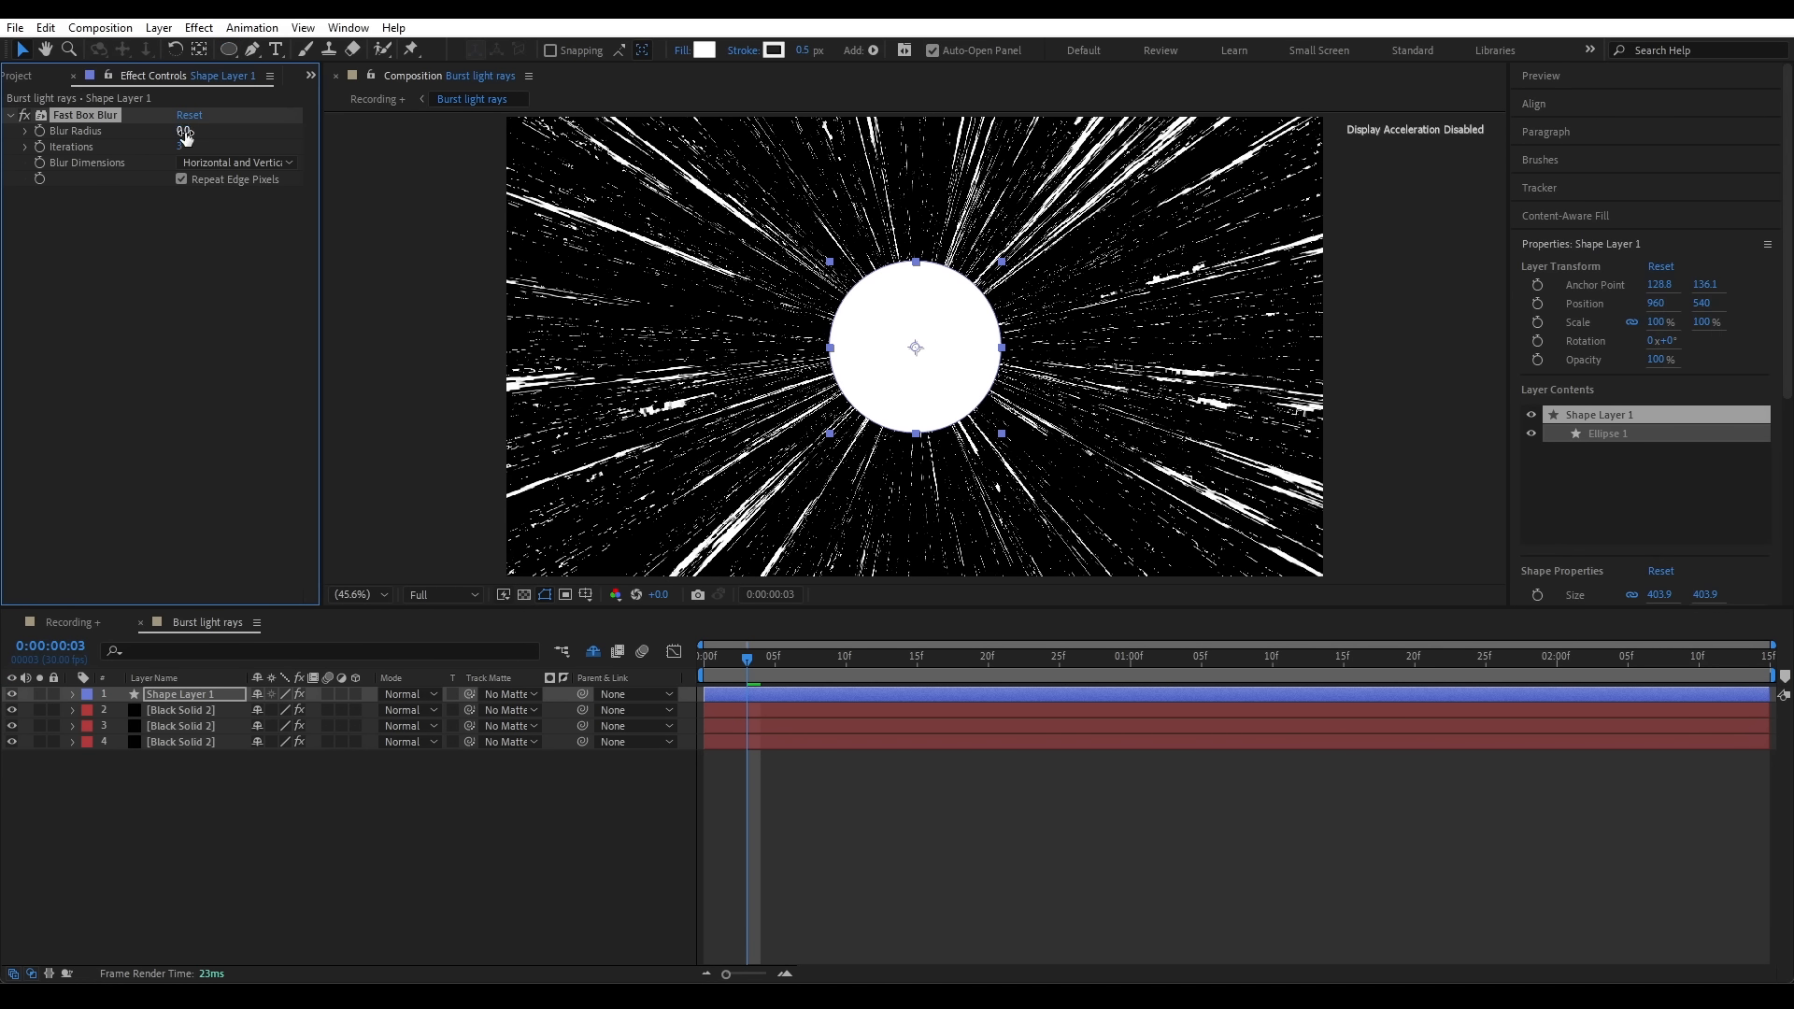
left_click_drag(185, 135, 224, 135)
left_click(408, 695)
left_click(533, 899)
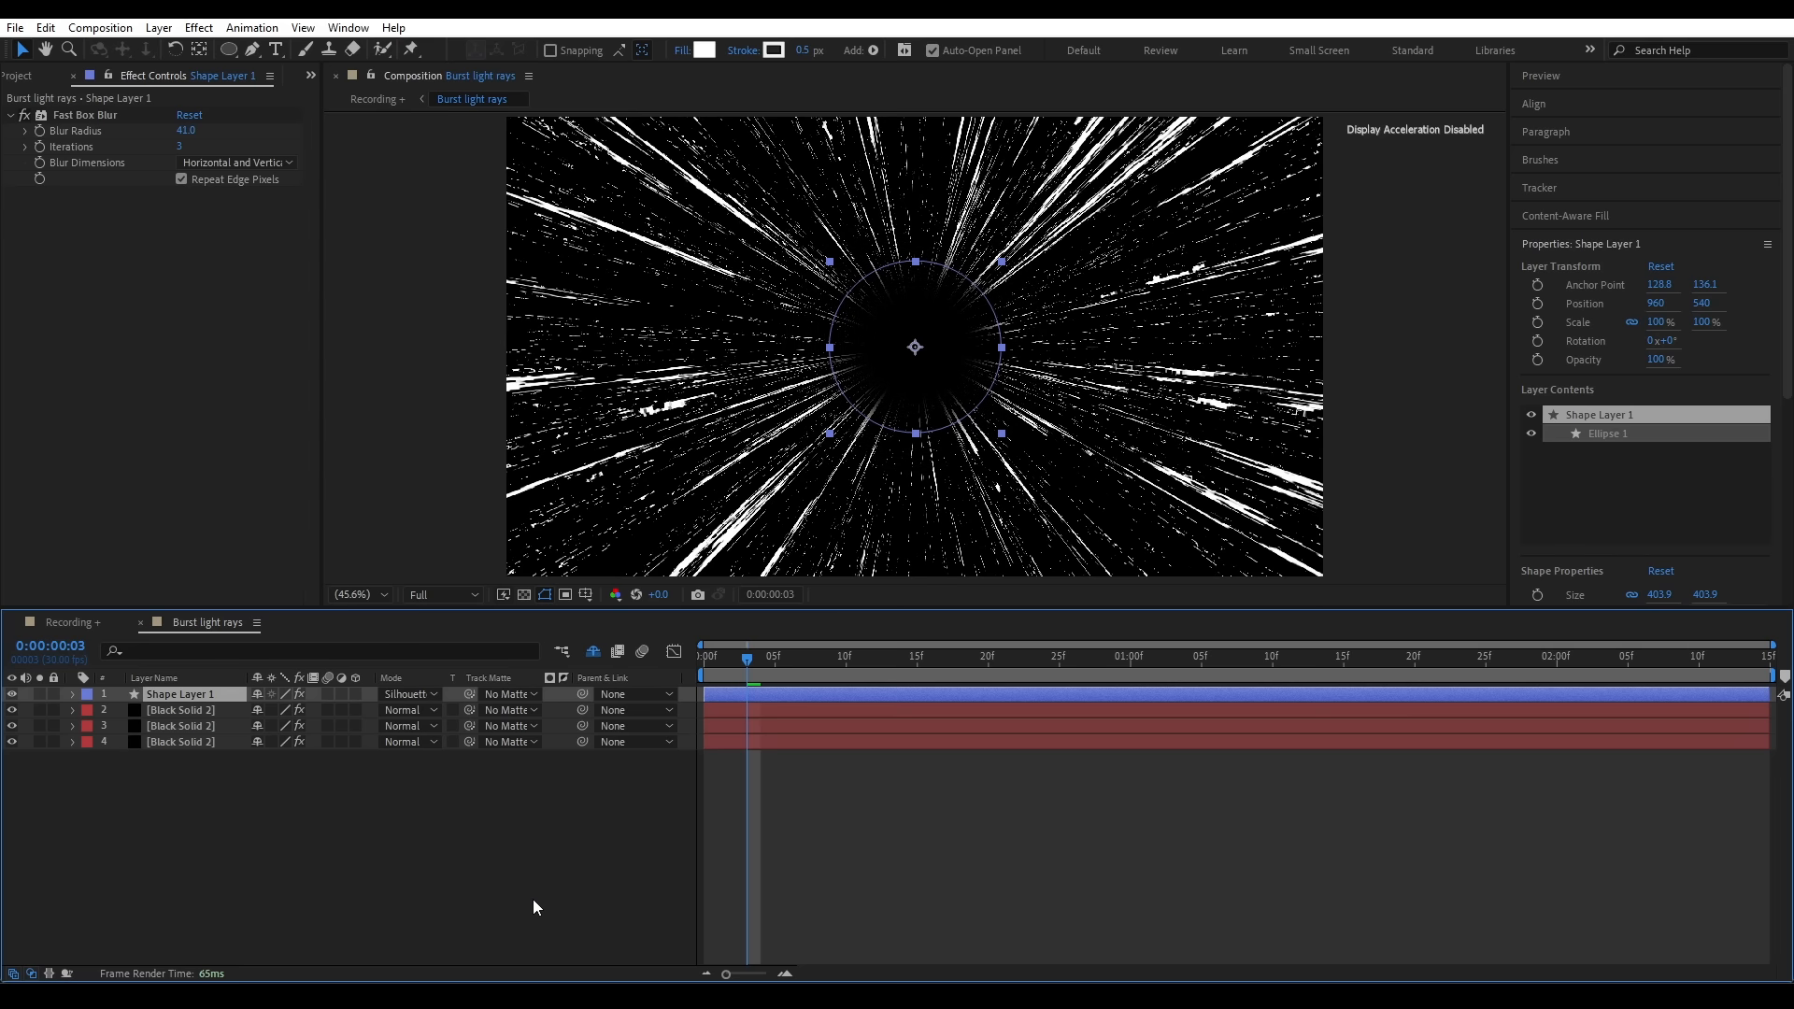
- Add an adjustment layer with a 4-Color Gradient set to Multiply, and pre-compose all layers of the burst
right_click(523, 804)
mouse_move(560, 641)
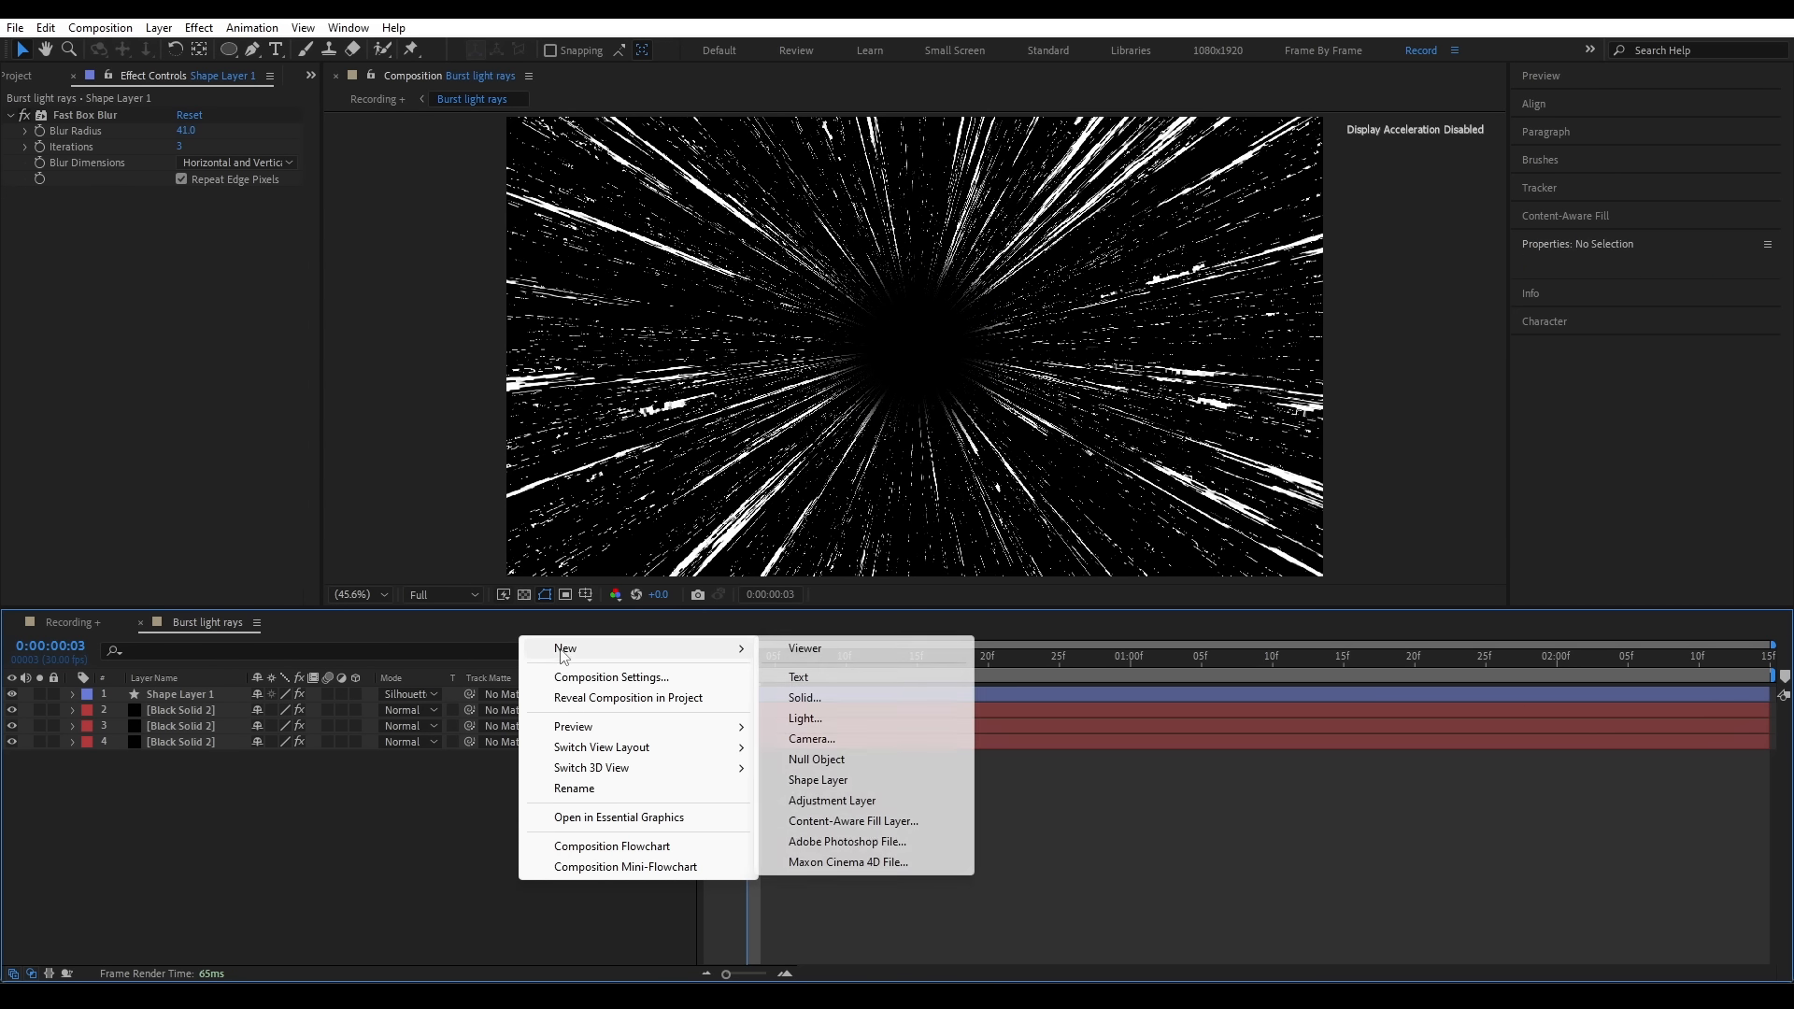
left_click(826, 801)
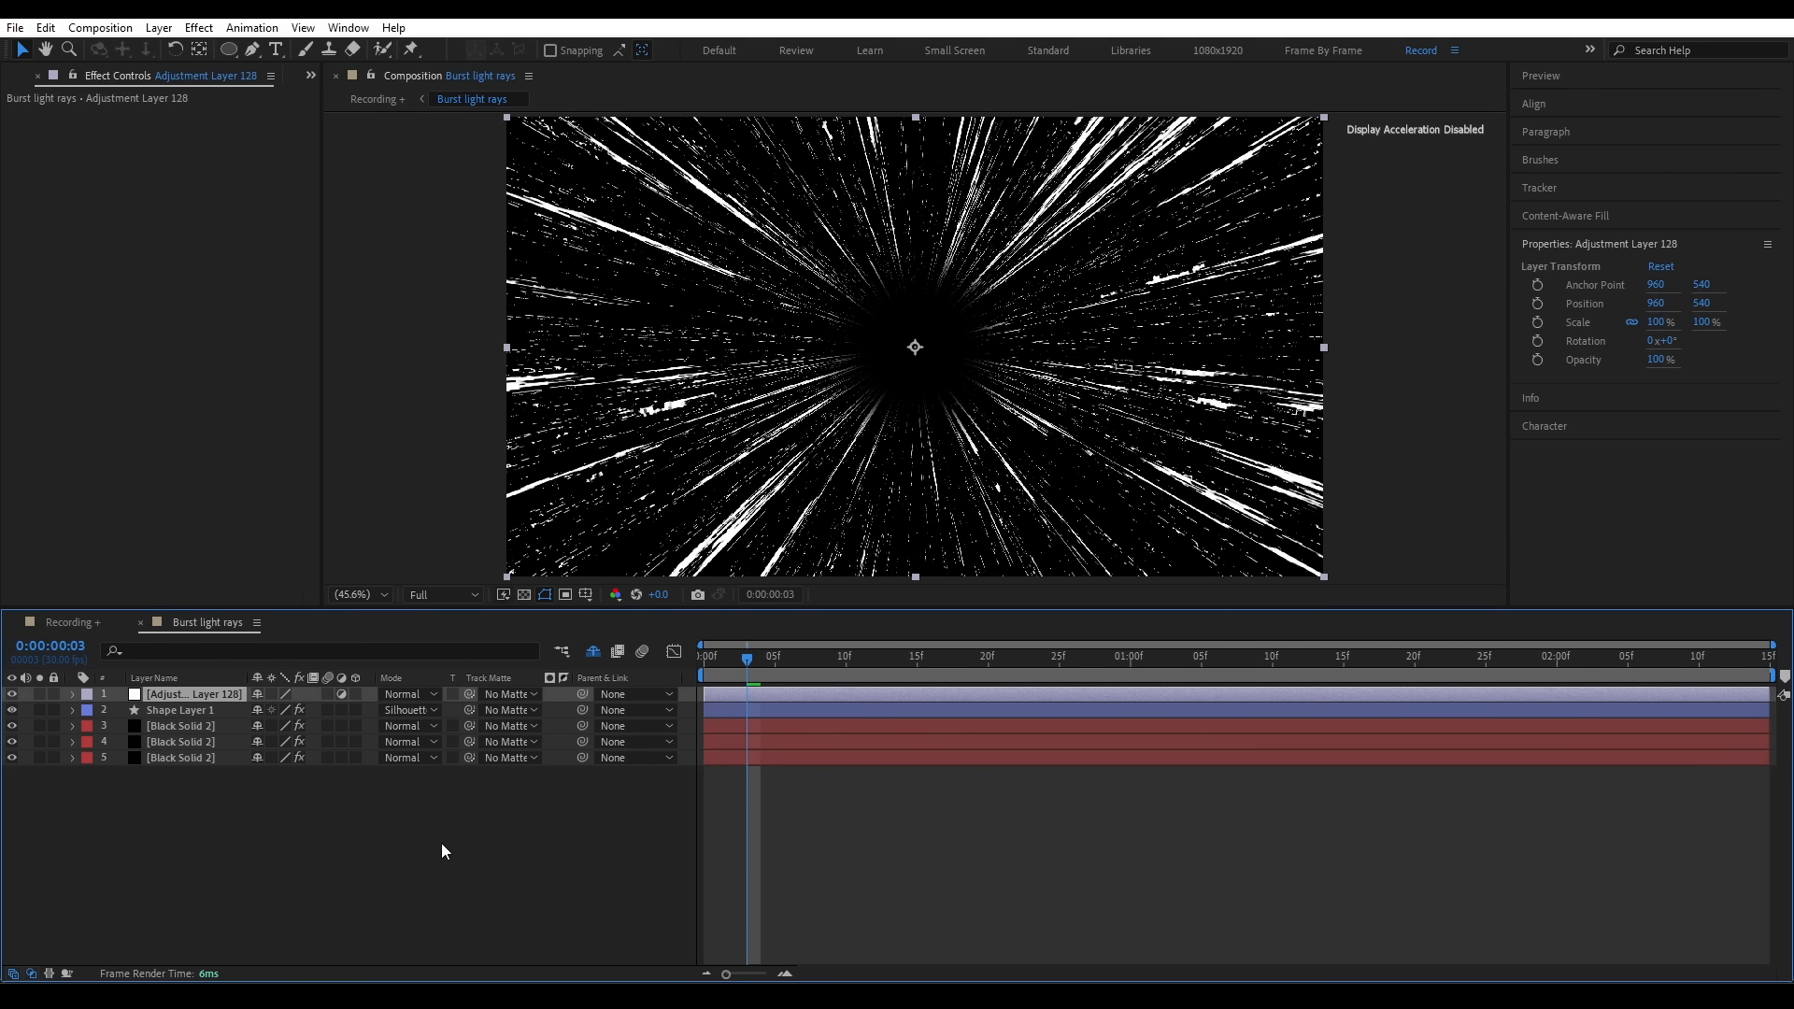
key("ctrl+alt+shift+e")
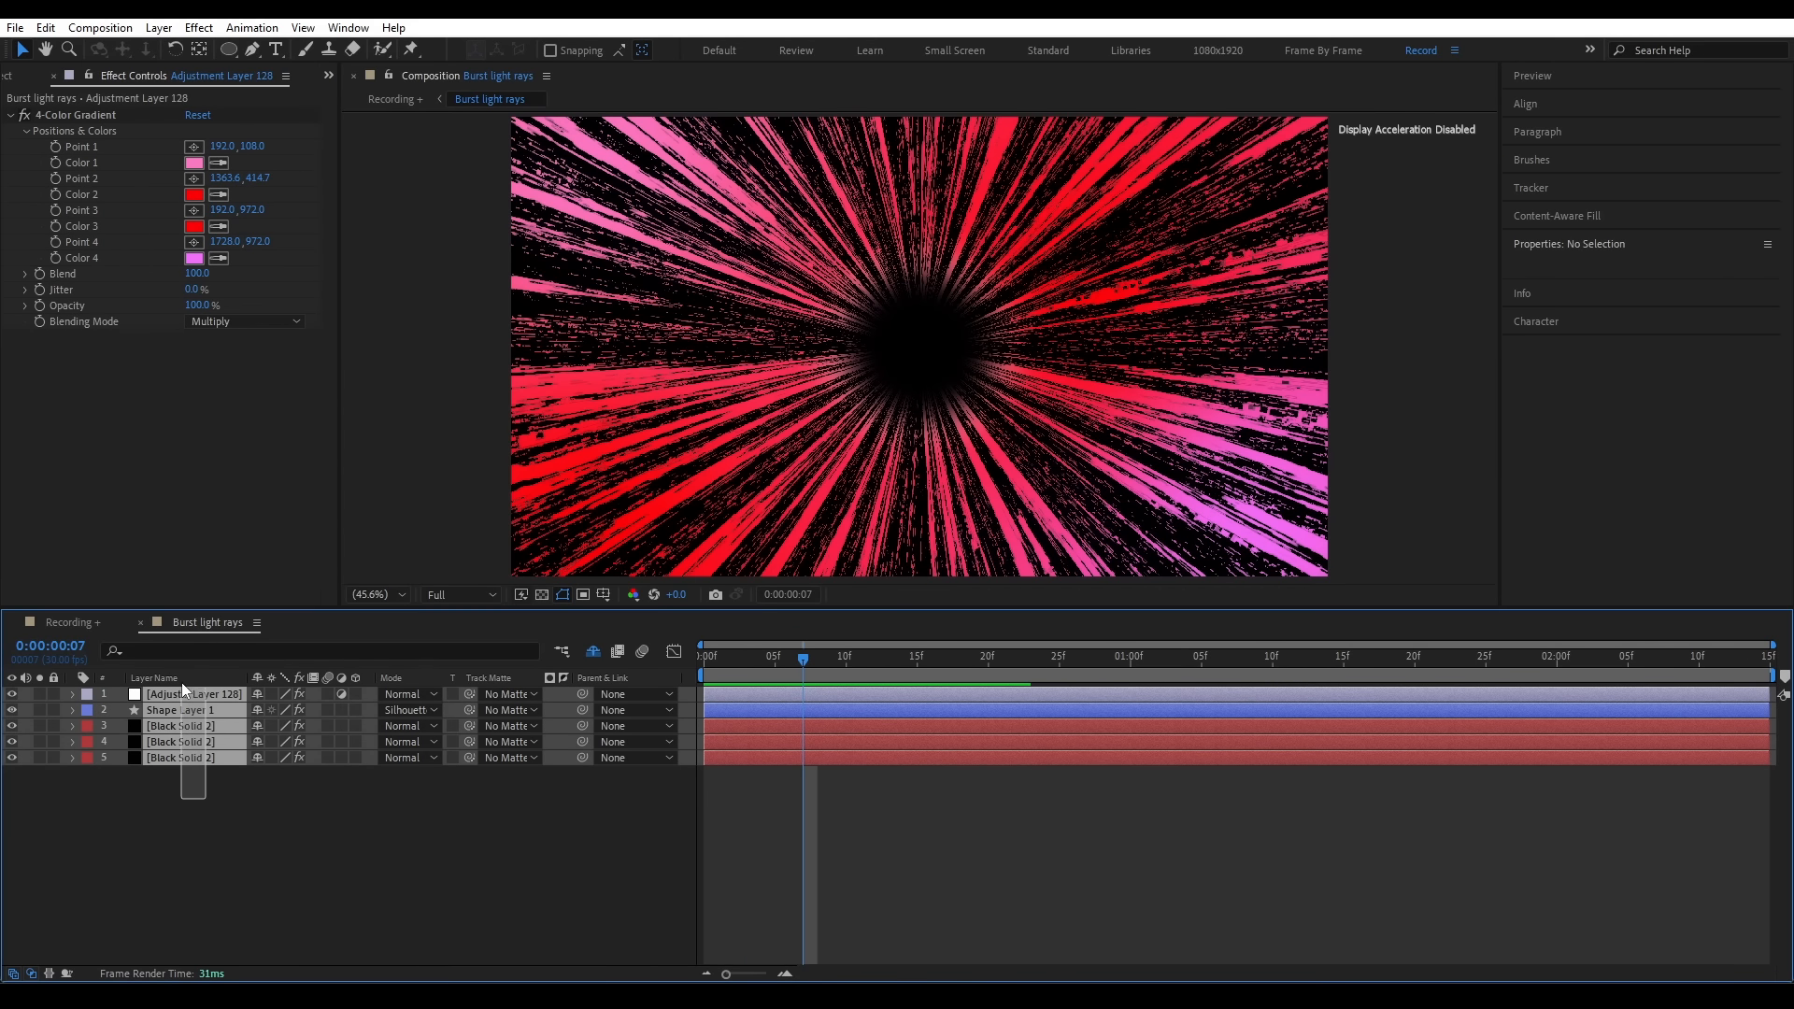
key("ctrl+shift+c")
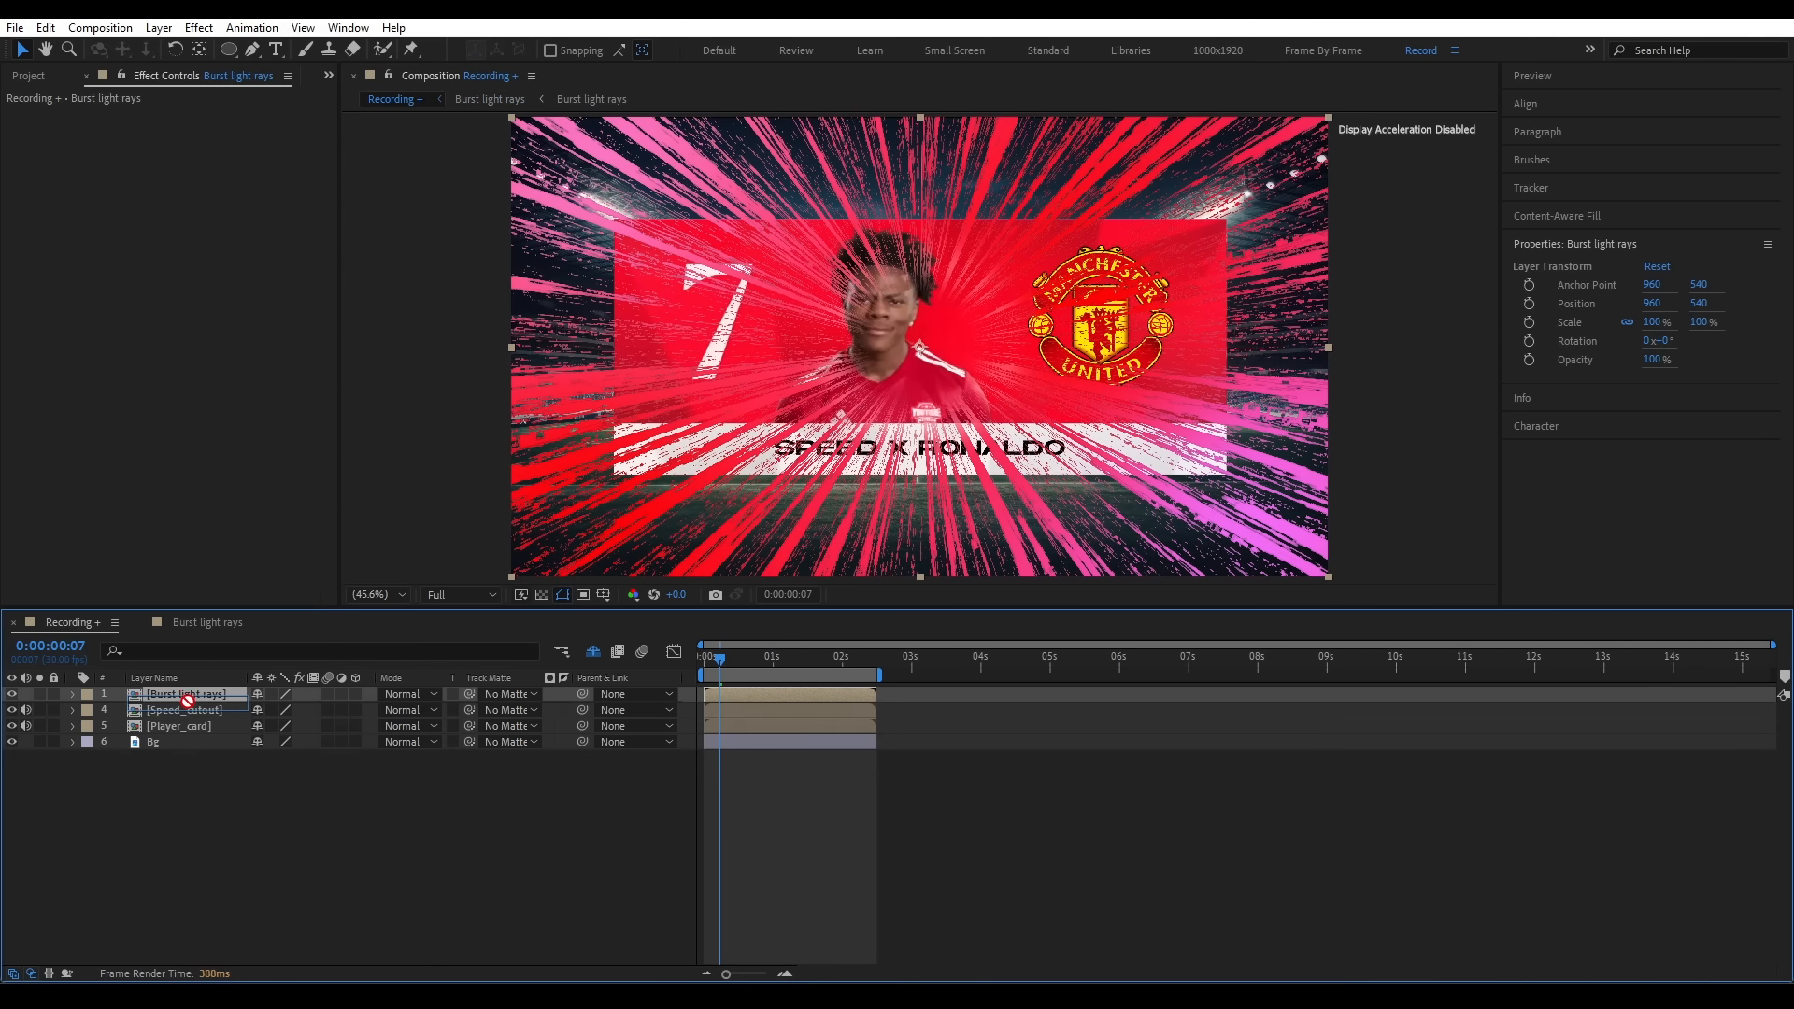
- Move the Burst light rays layer below Speed_cutout and apply CC Glass to it with Softness 0
left_click_drag(187, 695, 198, 721)
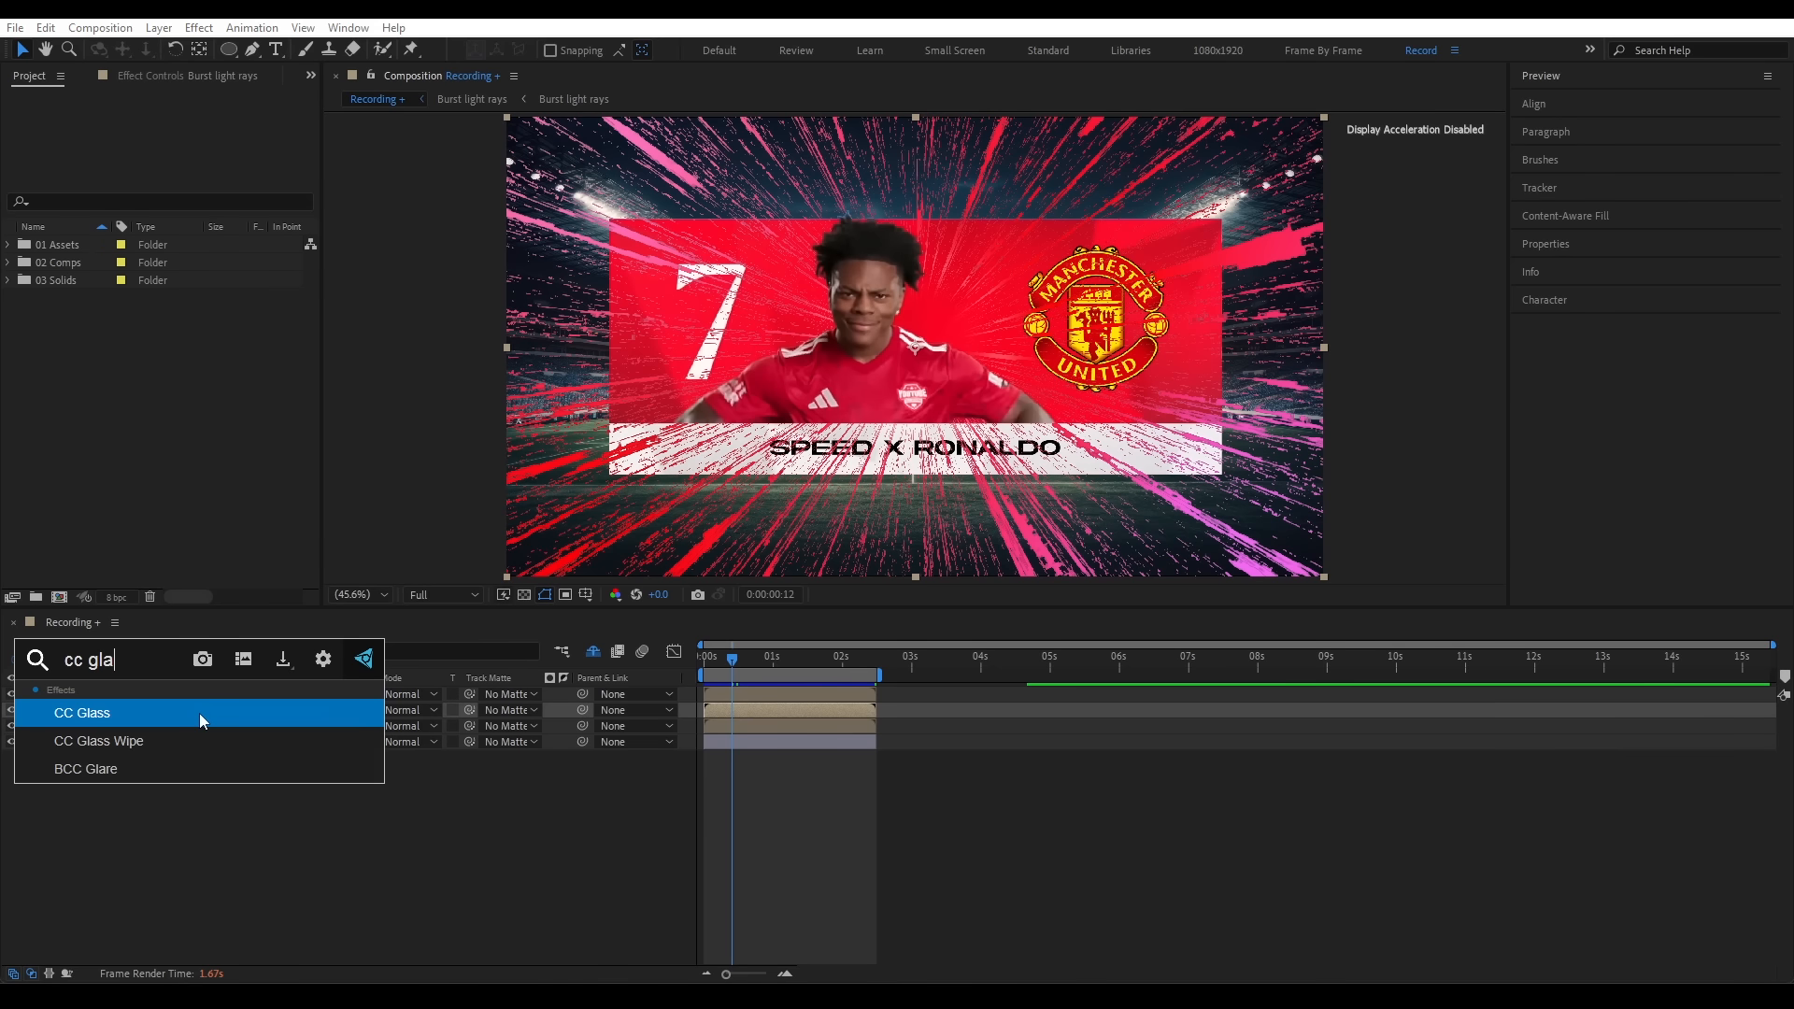
left_click(200, 718)
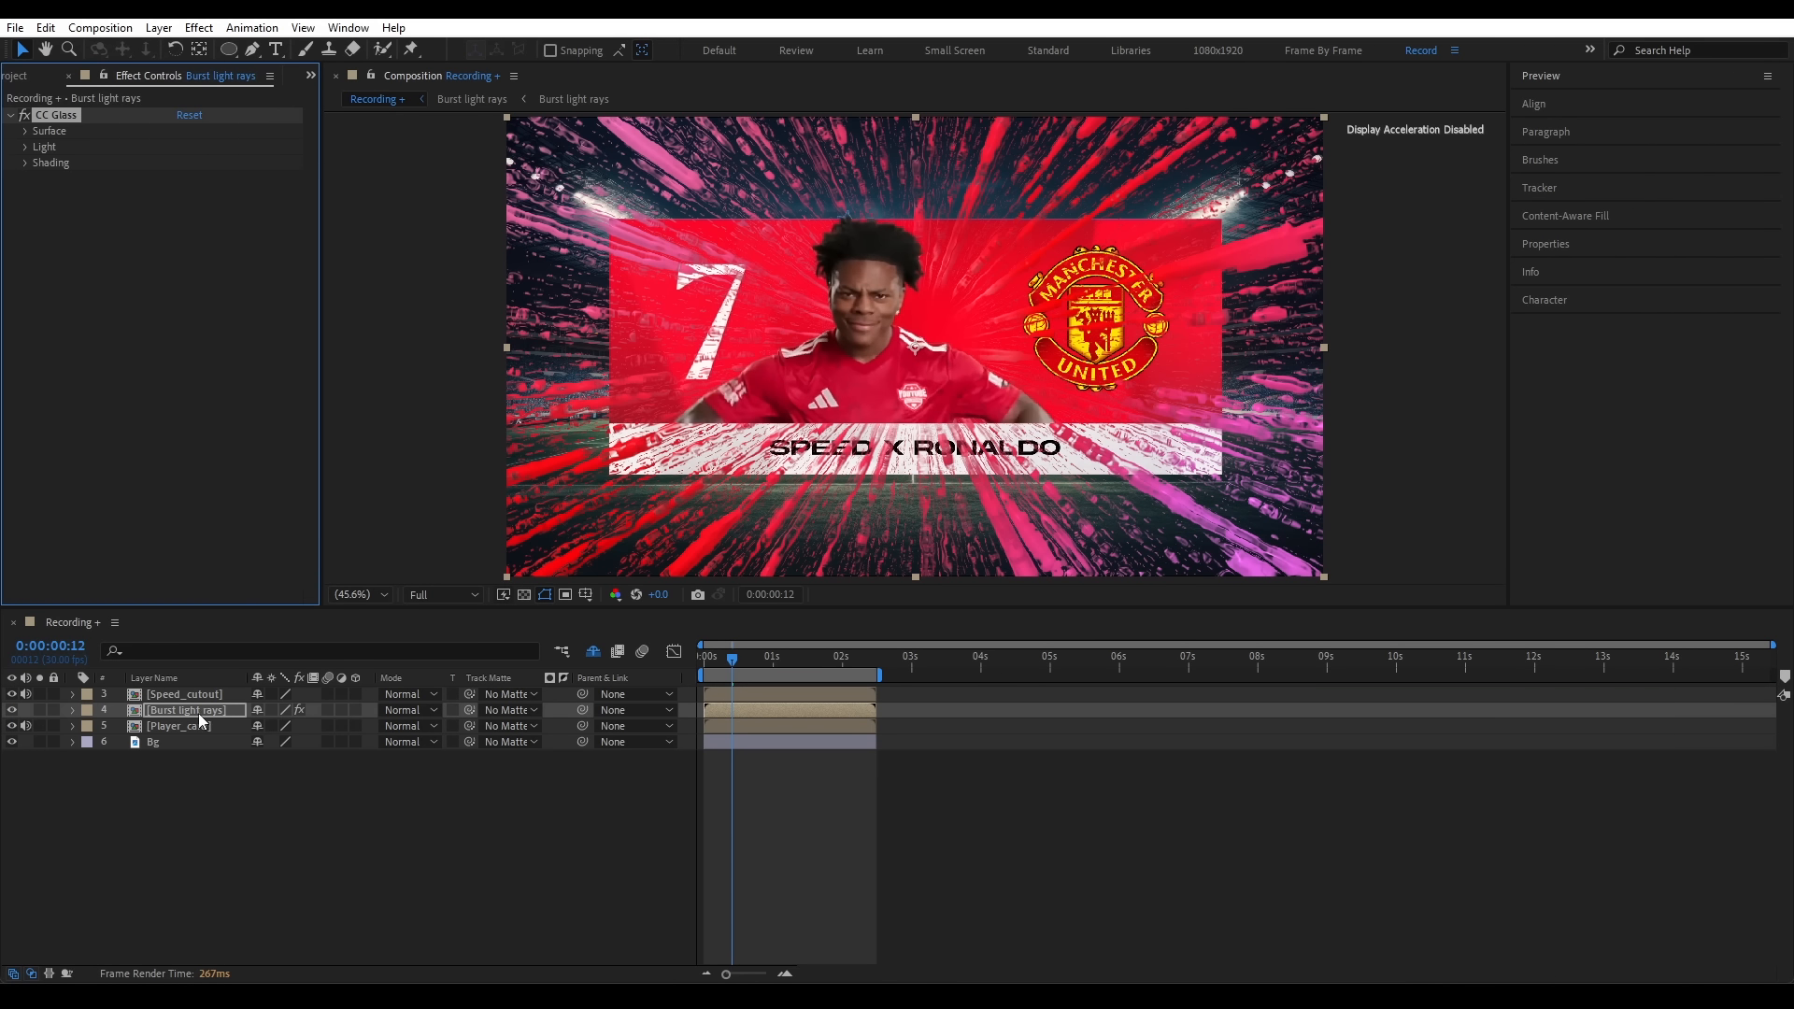
left_click(25, 132)
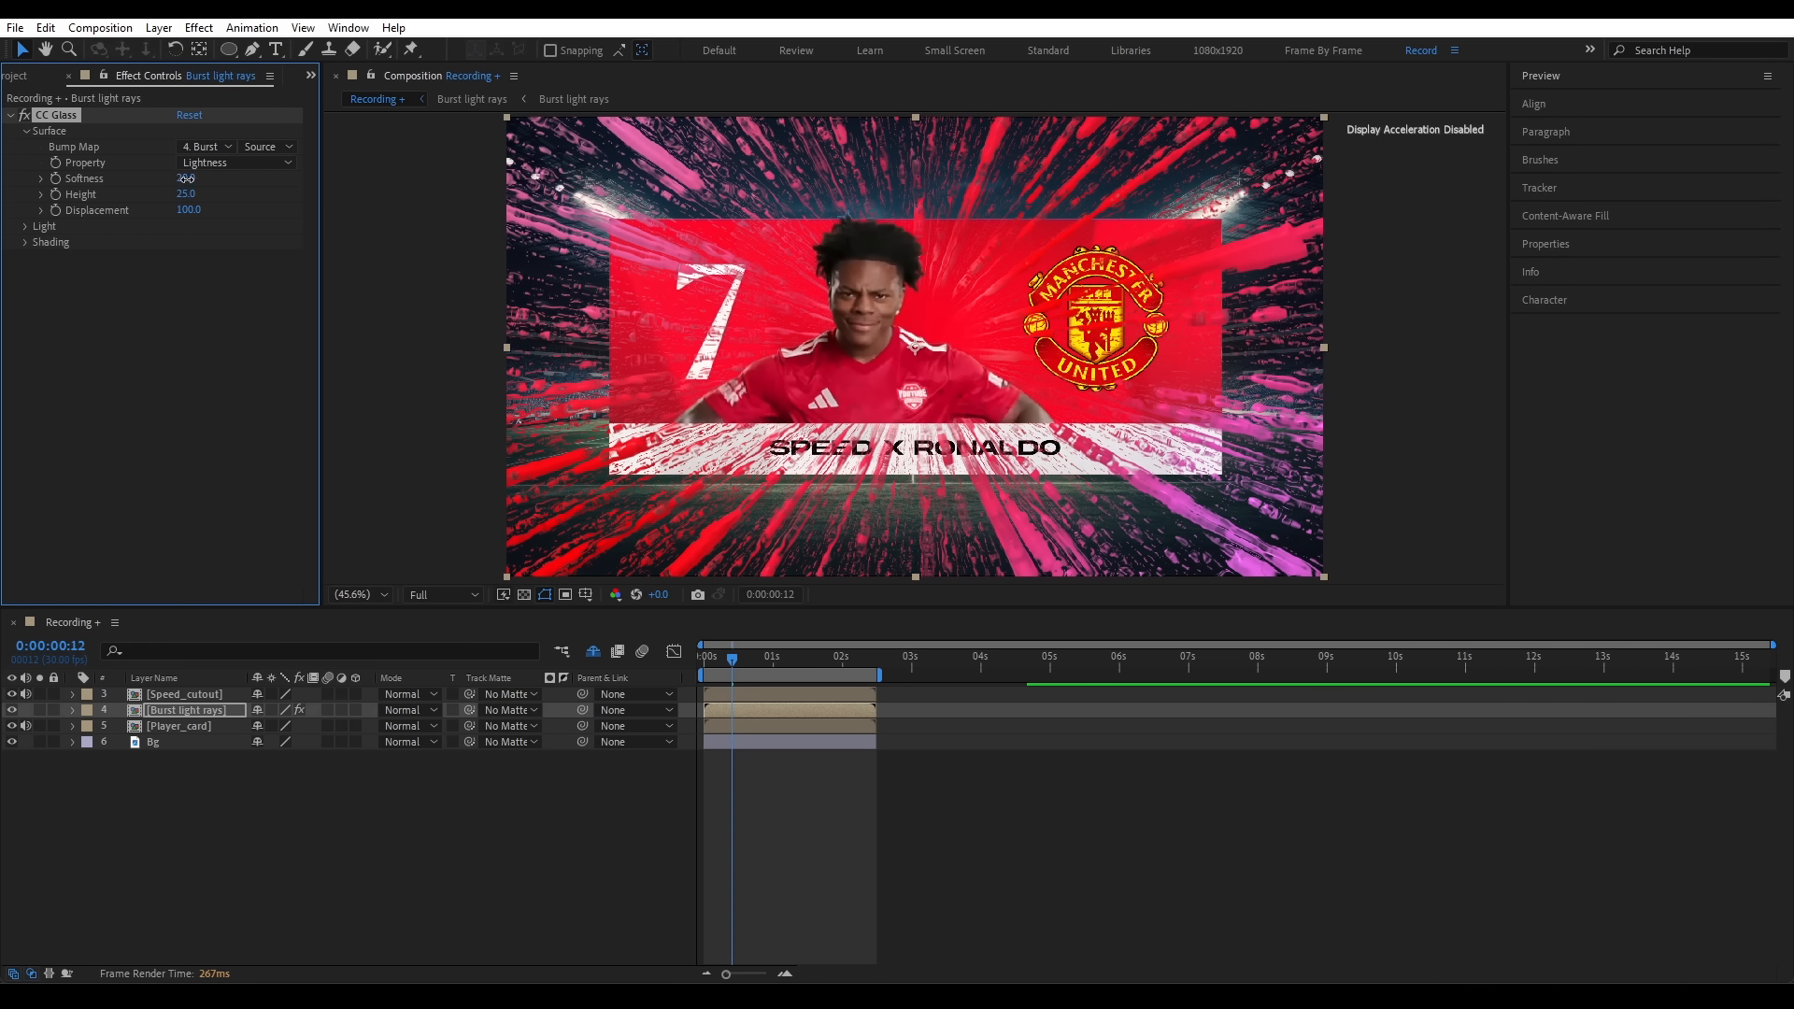
left_click_drag(186, 179, 150, 178)
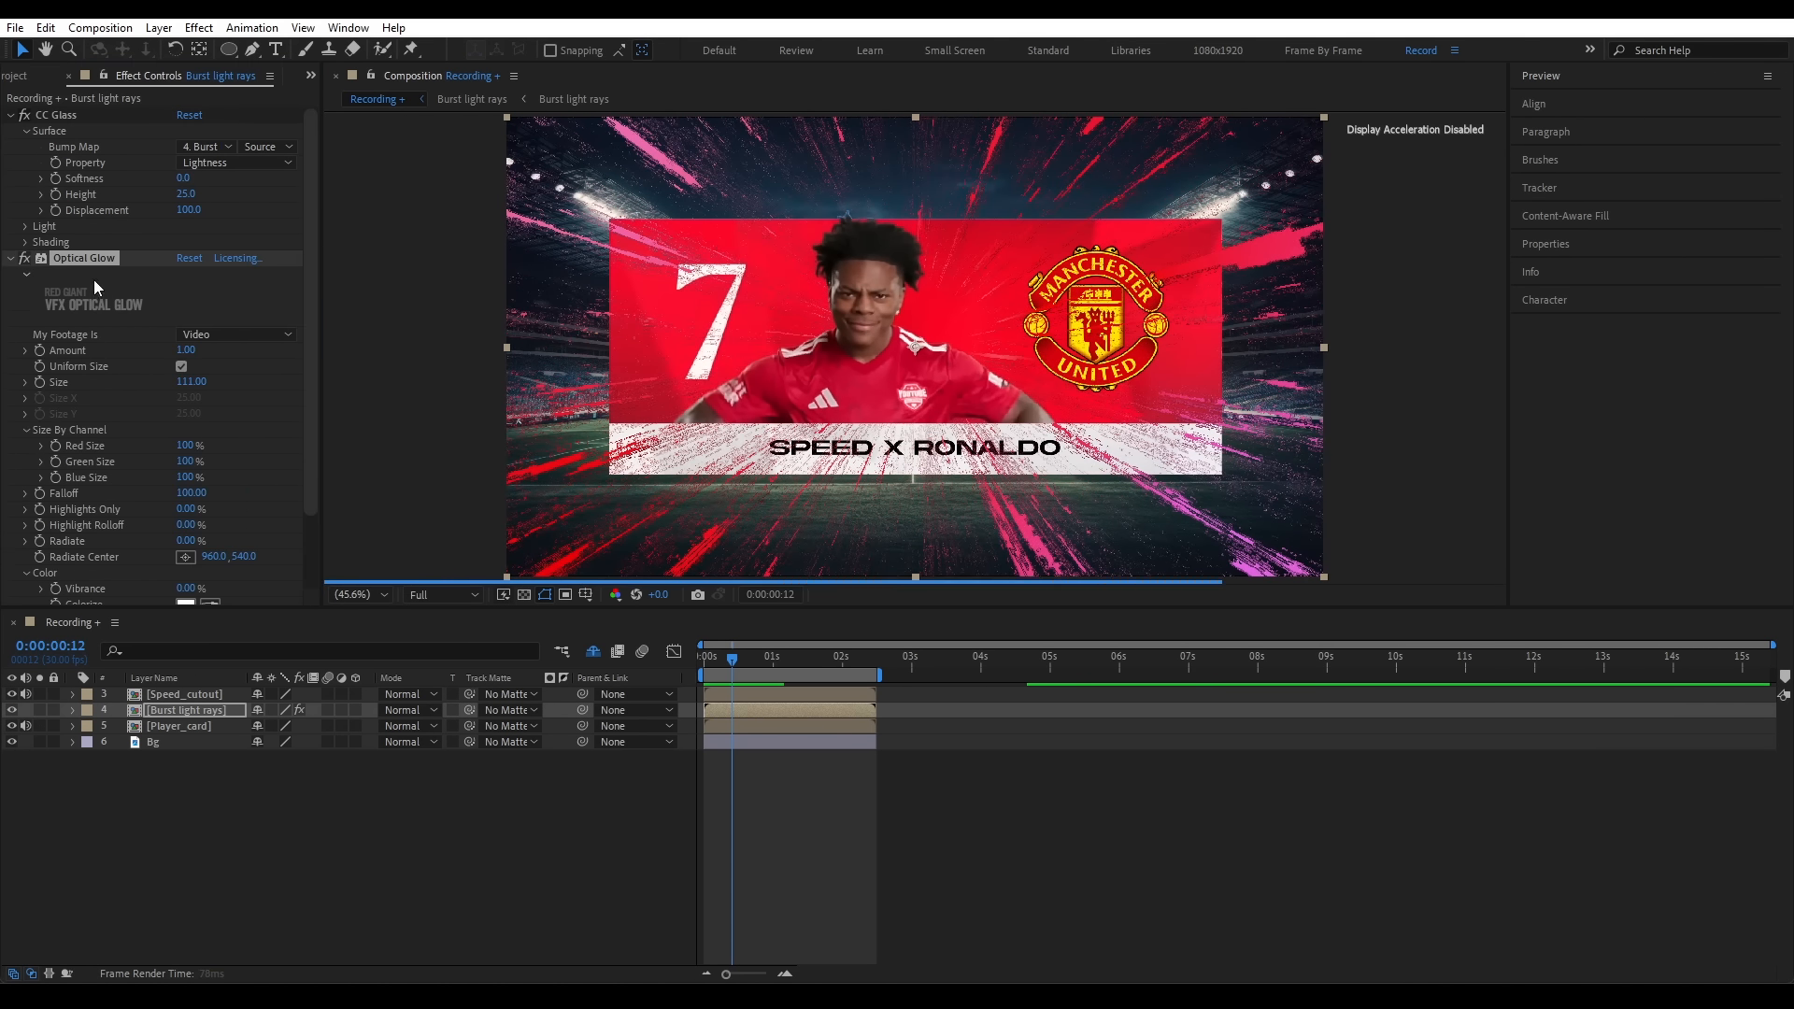
- Place Optical Glow above CC Glass on the Burst light rays layer and set the layer's blending mode to Add
left_click(12, 258)
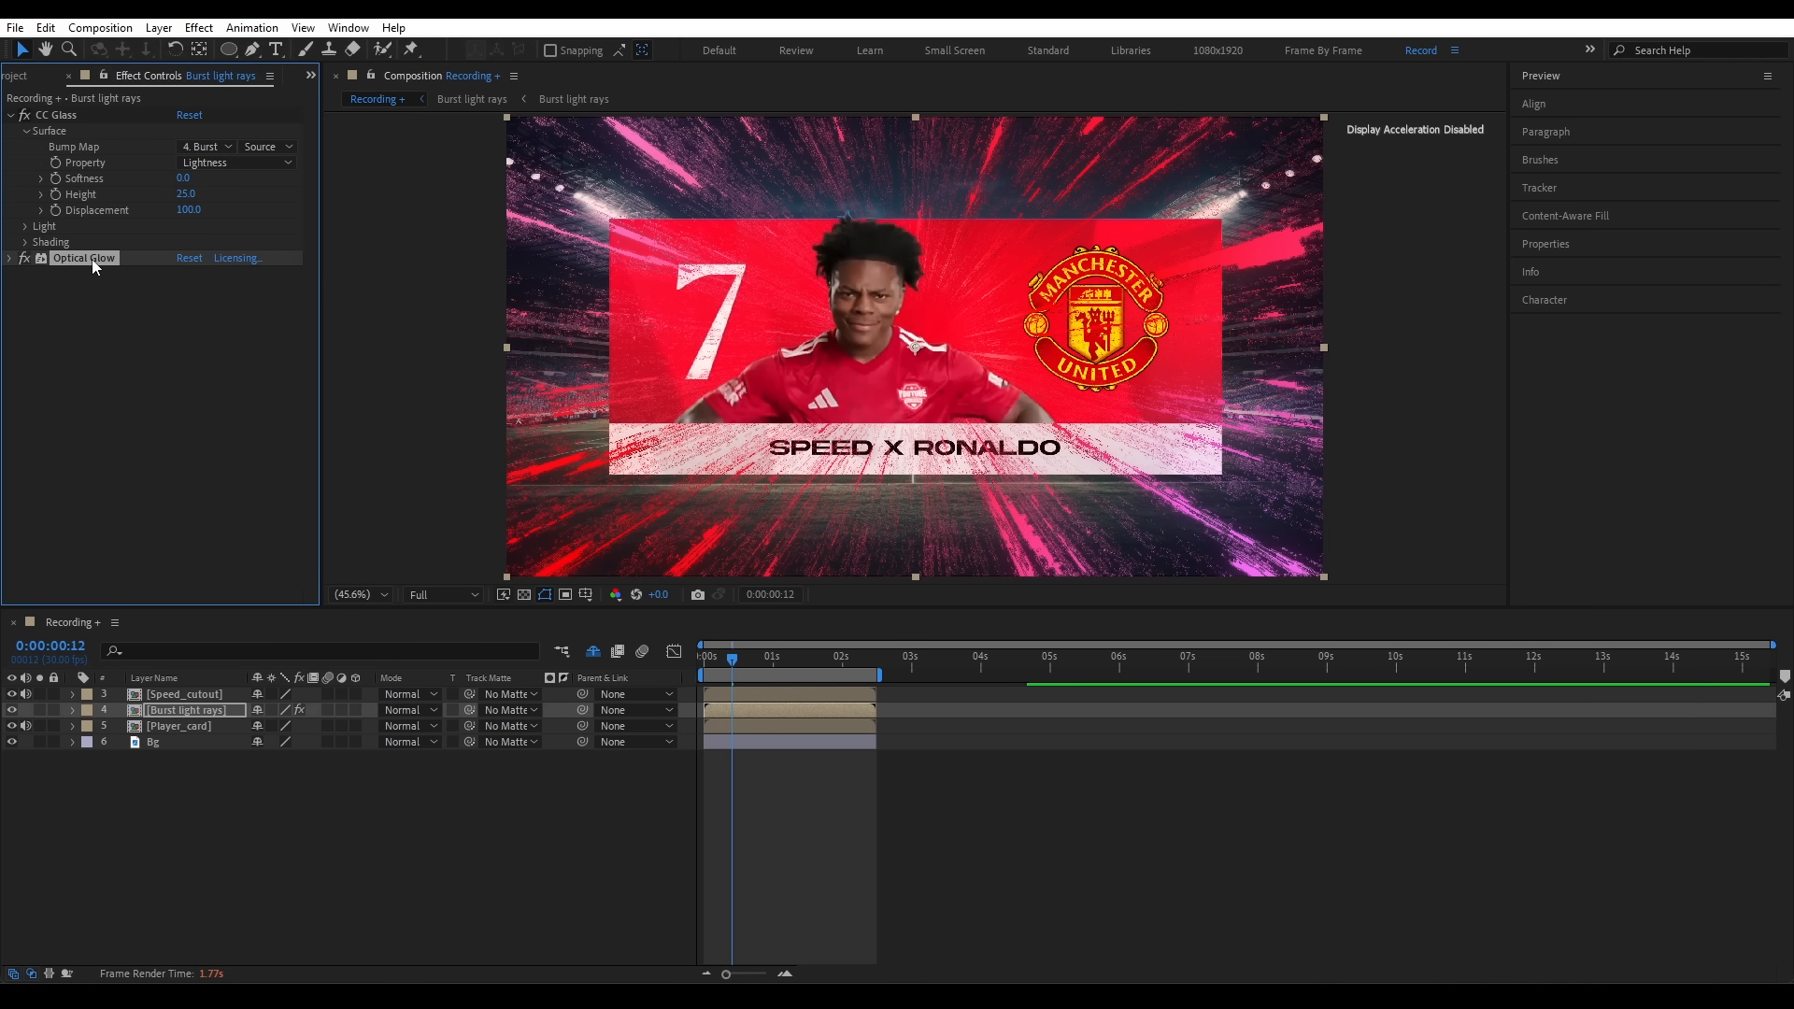
left_click_drag(93, 266, 101, 117)
left_click(406, 710)
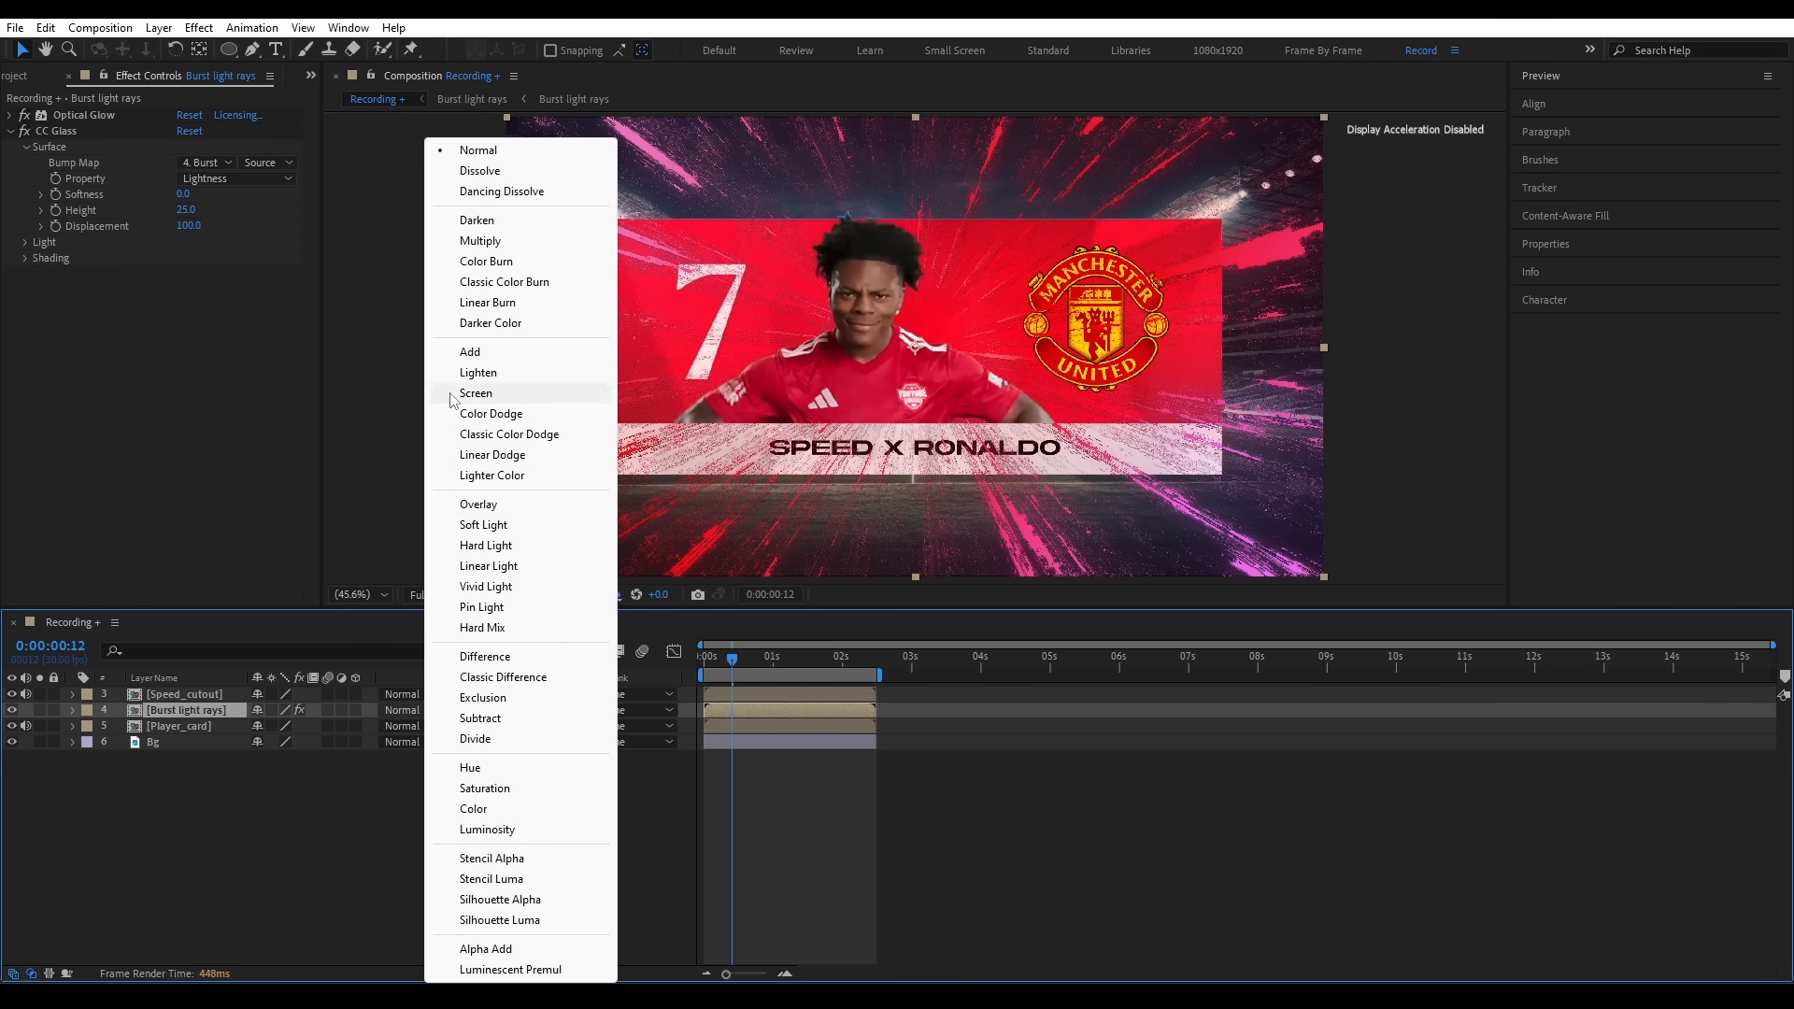
left_click(464, 353)
- Duplicate the Burst light rays layer and adjust the CC Glass settings of the lower copy
key("ctrl+d")
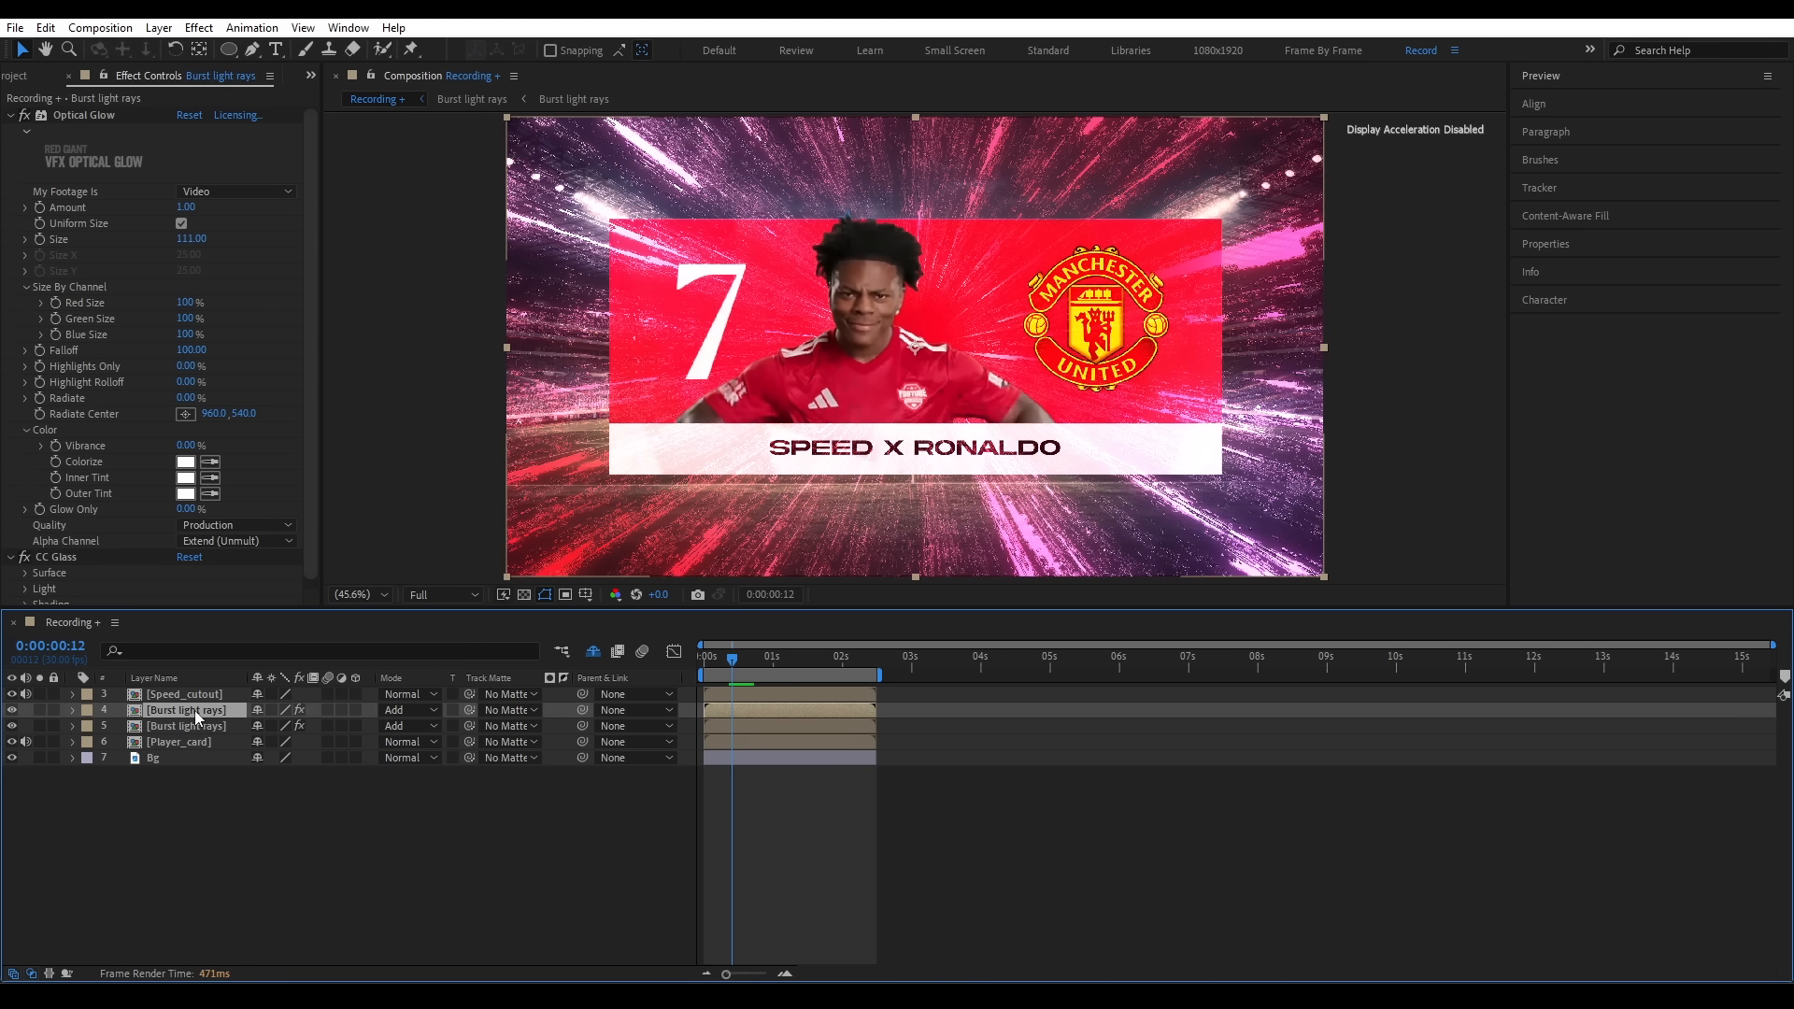
left_click(203, 726)
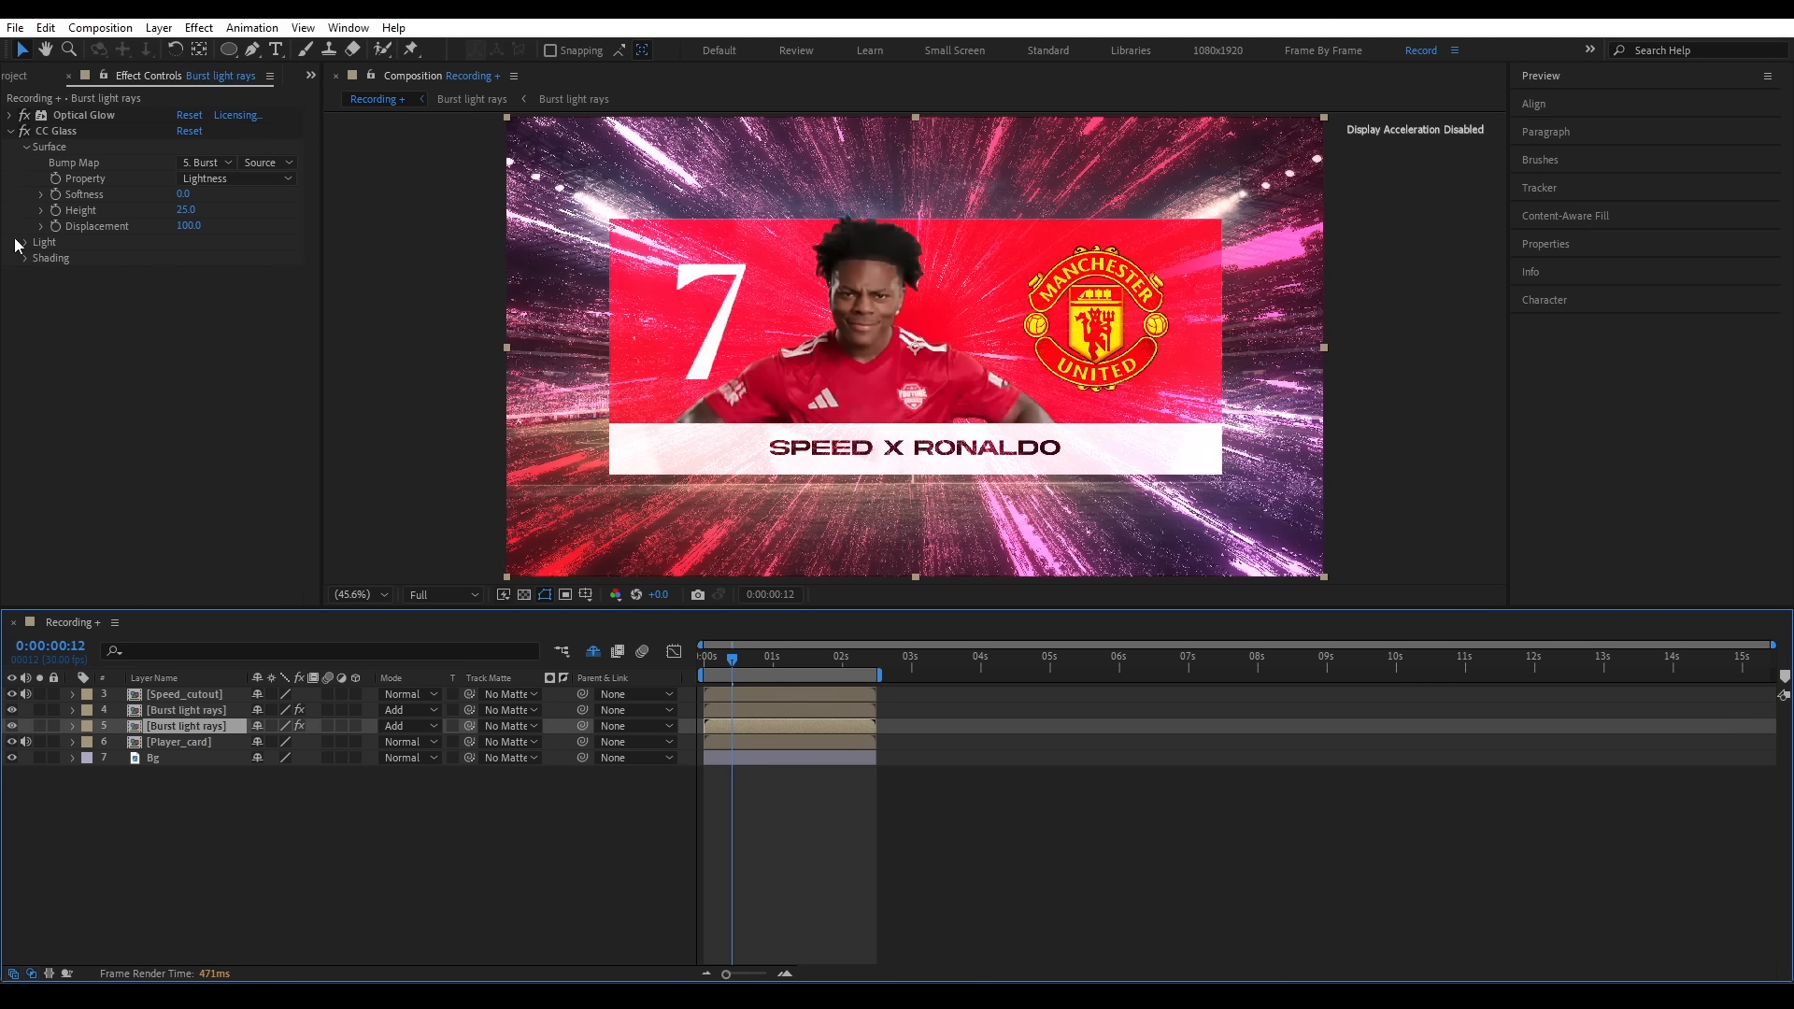
left_click(191, 345)
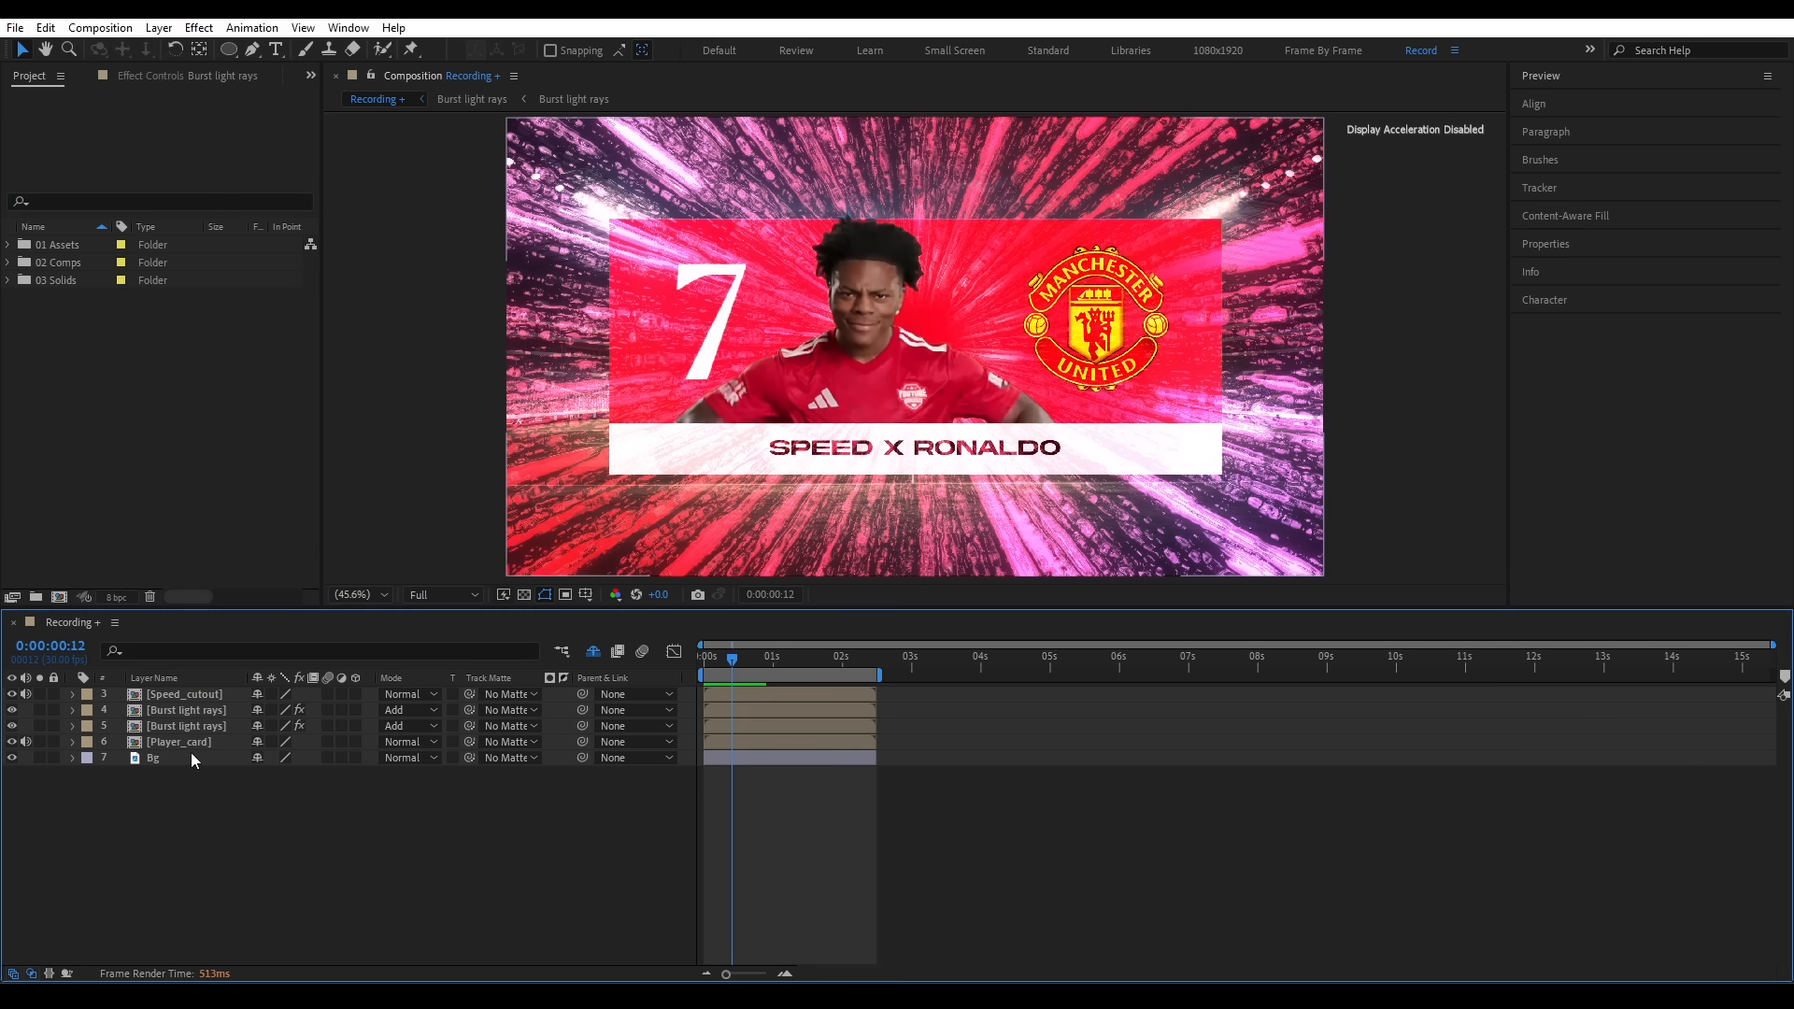
- Add an adjustment layer directly above Player_card and apply the Displacement Map effect to it
left_click(189, 744)
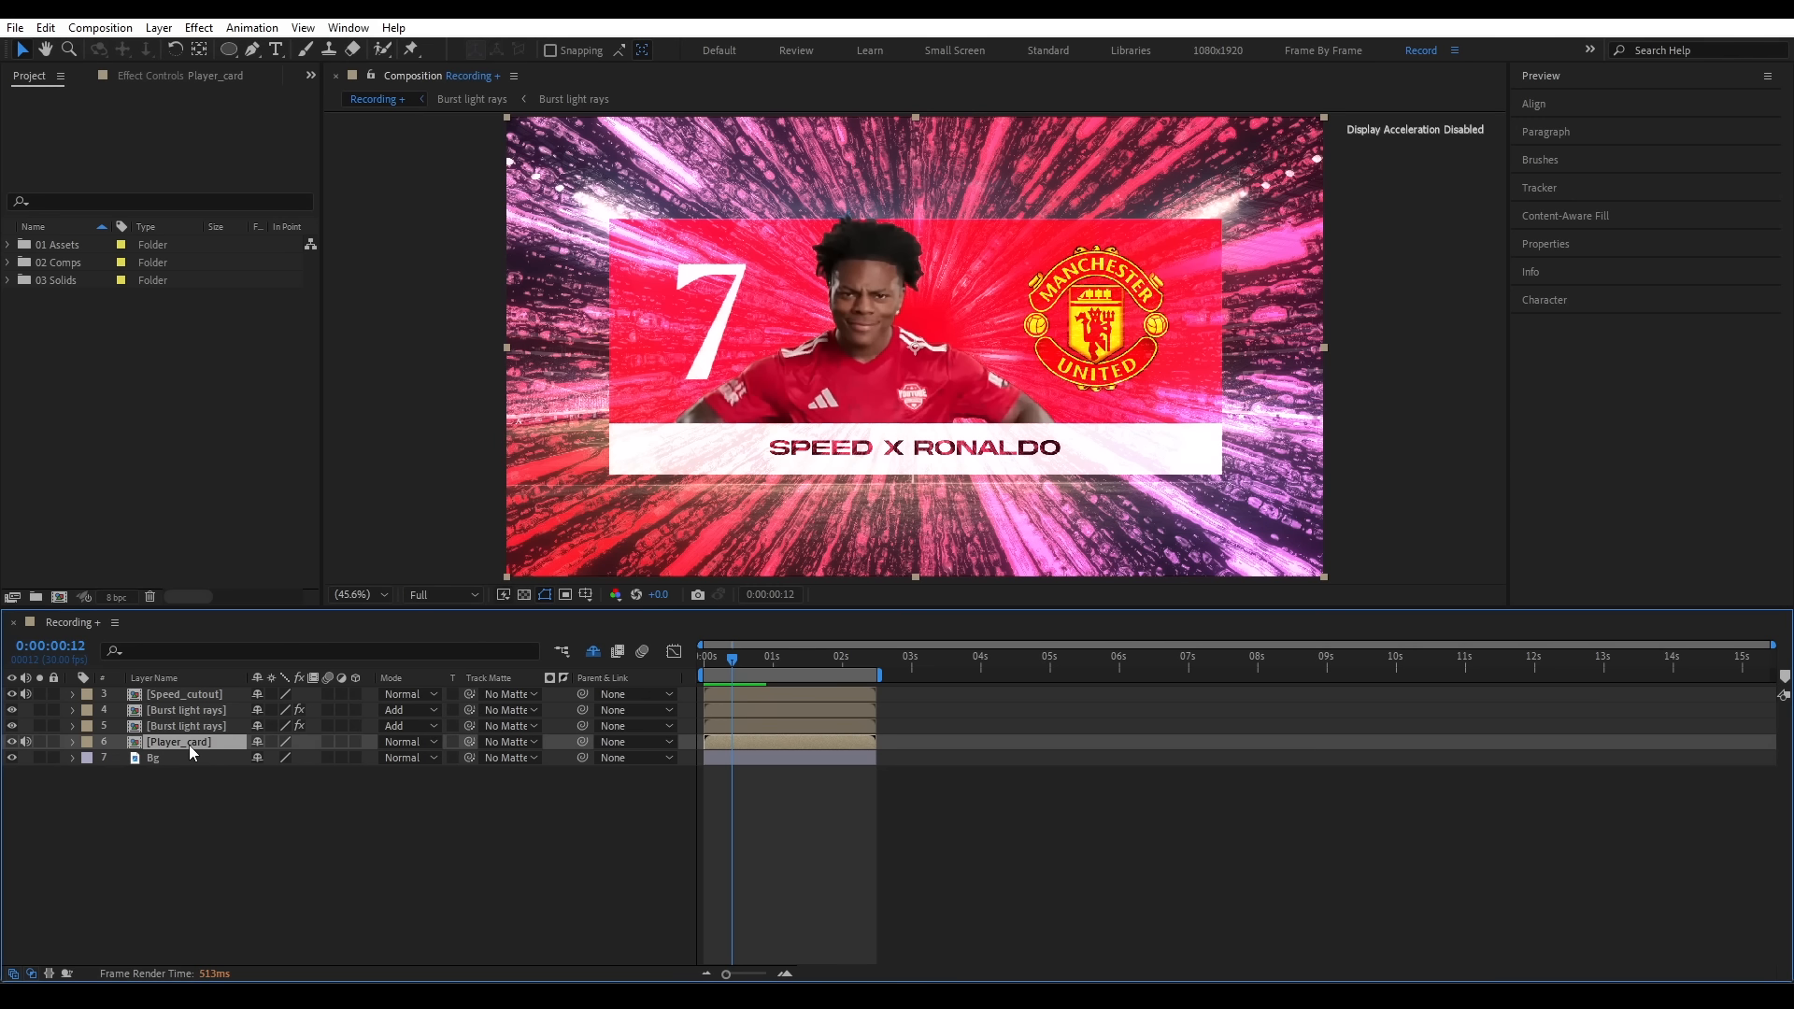
key("ctrl+alt+y")
key("ctrl+space")
type("dis")
key("Return")
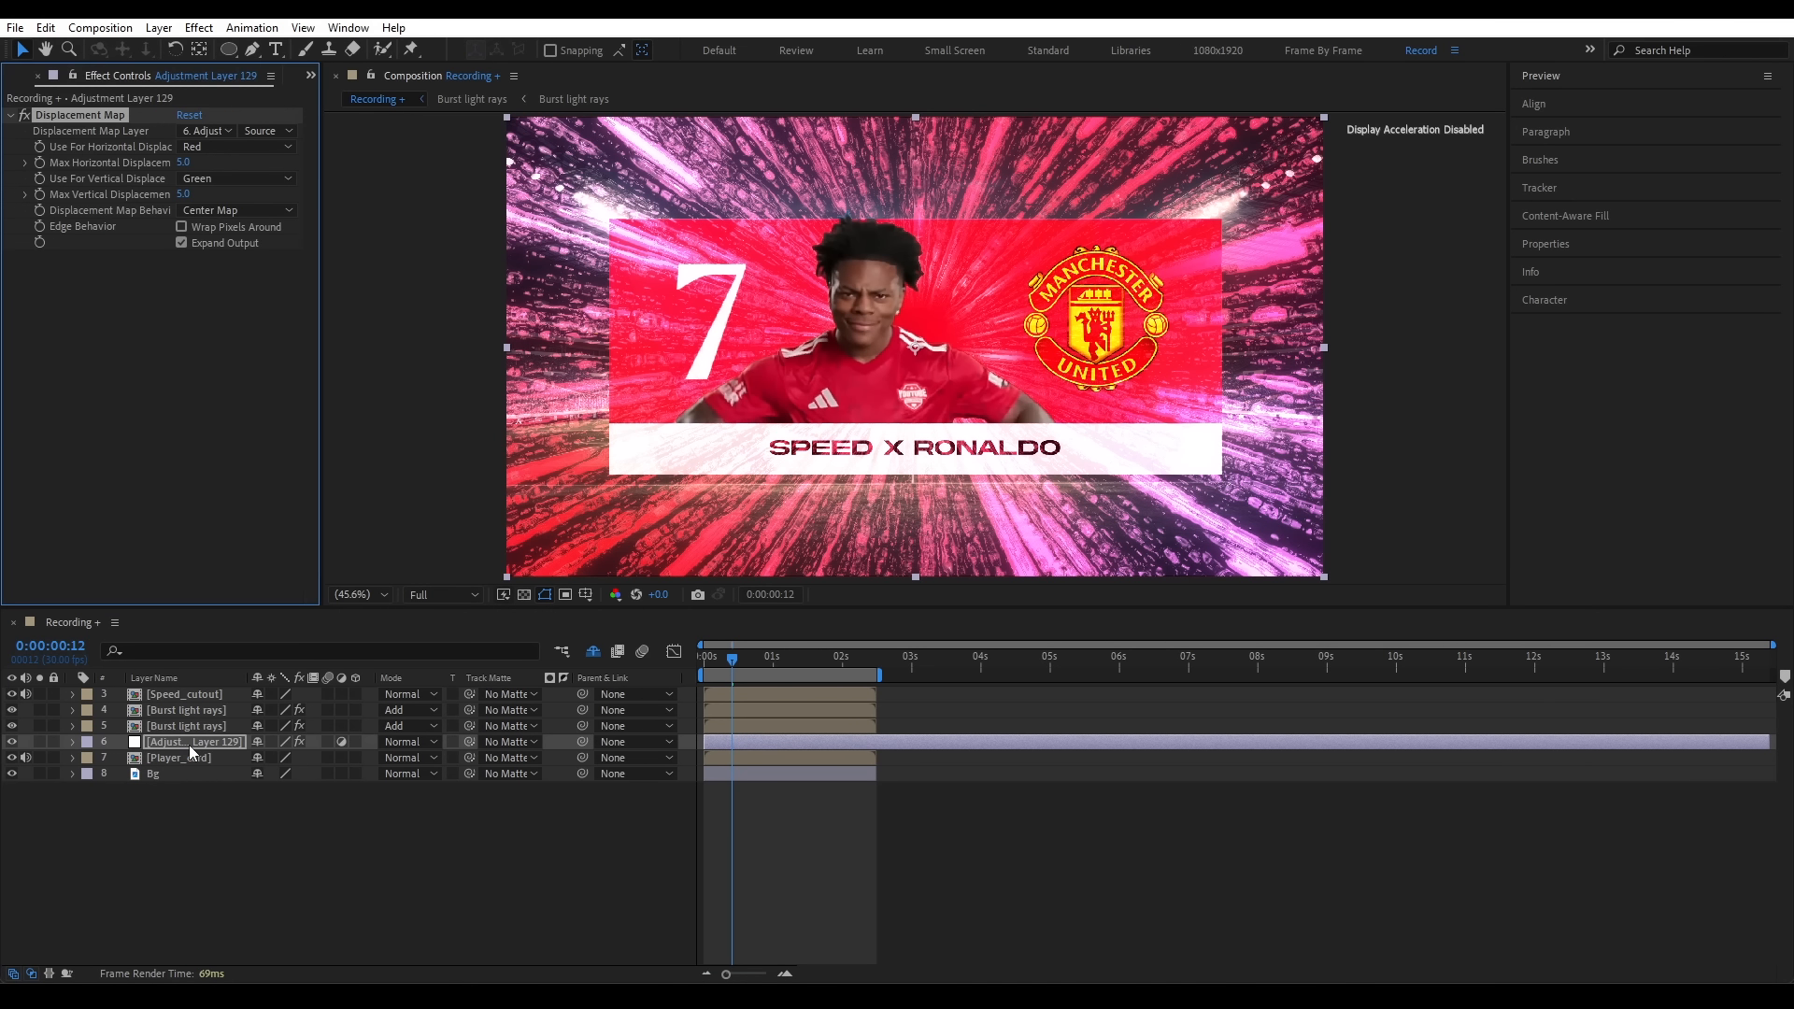
- Duplicate the lower Burst light rays layer and hide the new copy
left_click(187, 726)
key("ctrl+d")
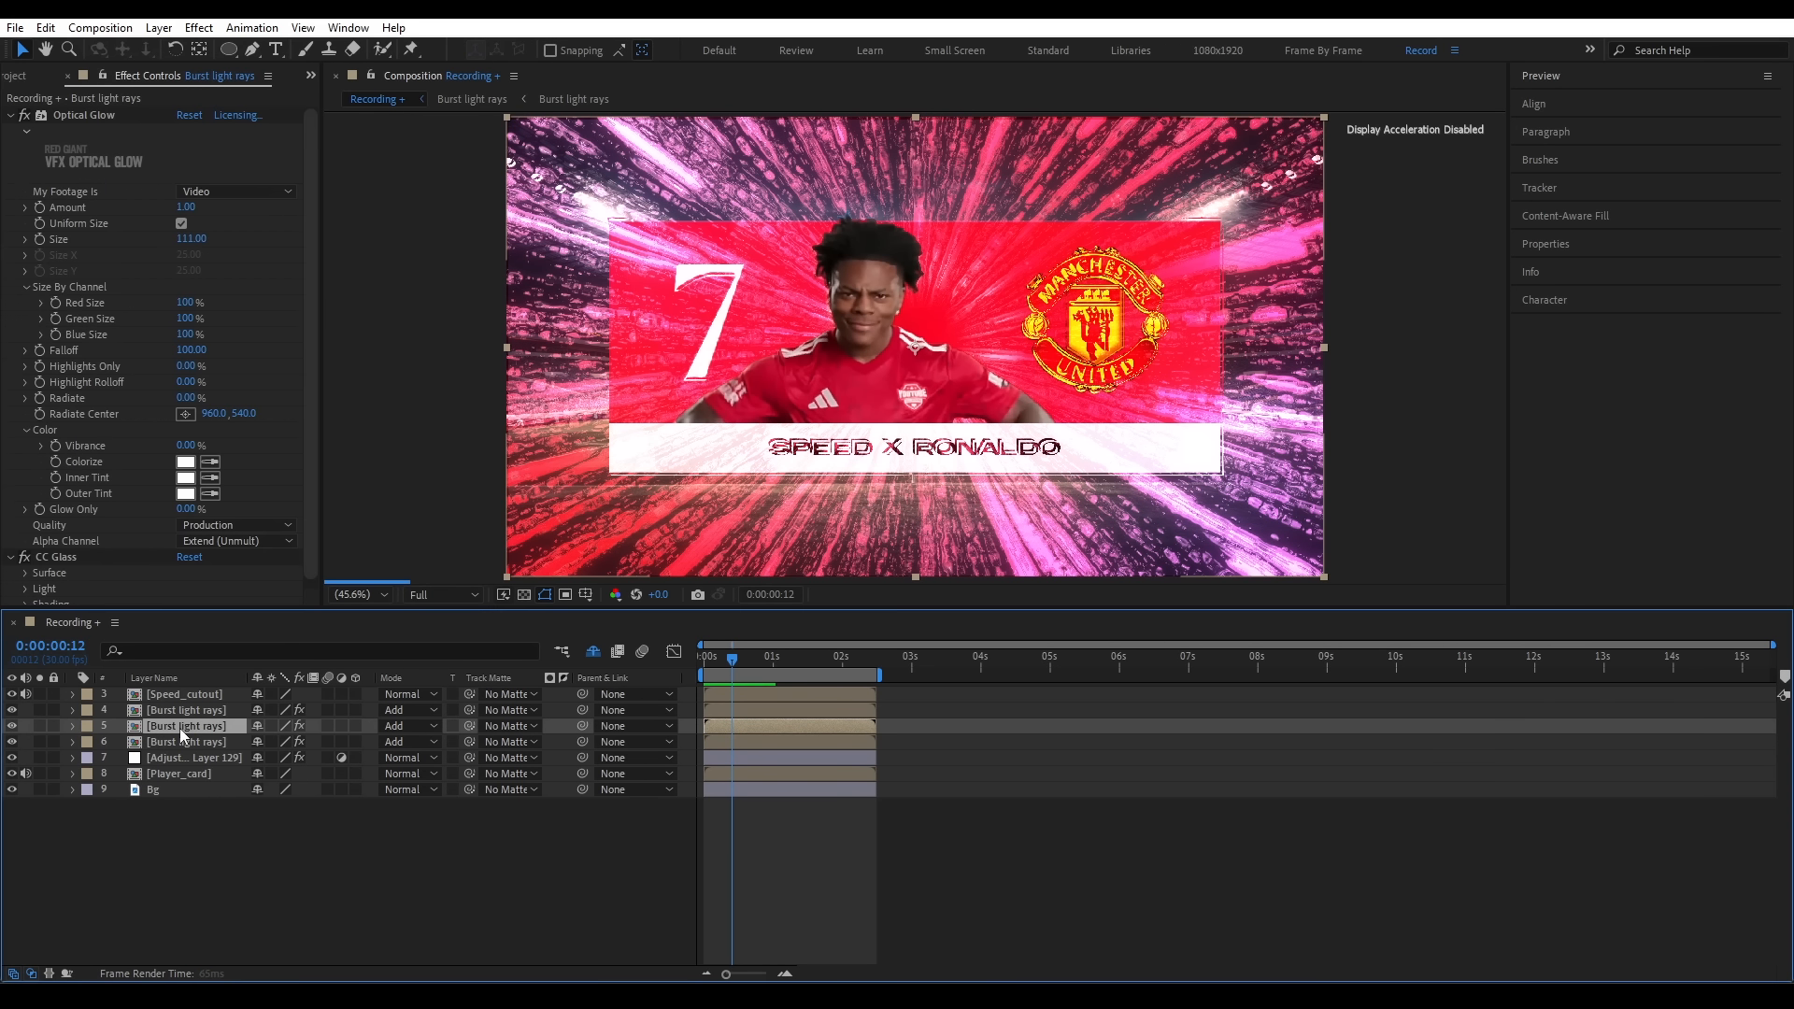
left_click(12, 726)
- Rename the hidden copy to Burst light Map and give it a pink label
key("Return")
double_click(210, 727)
type("Map")
key("Return")
left_click(87, 726)
left_click(122, 649)
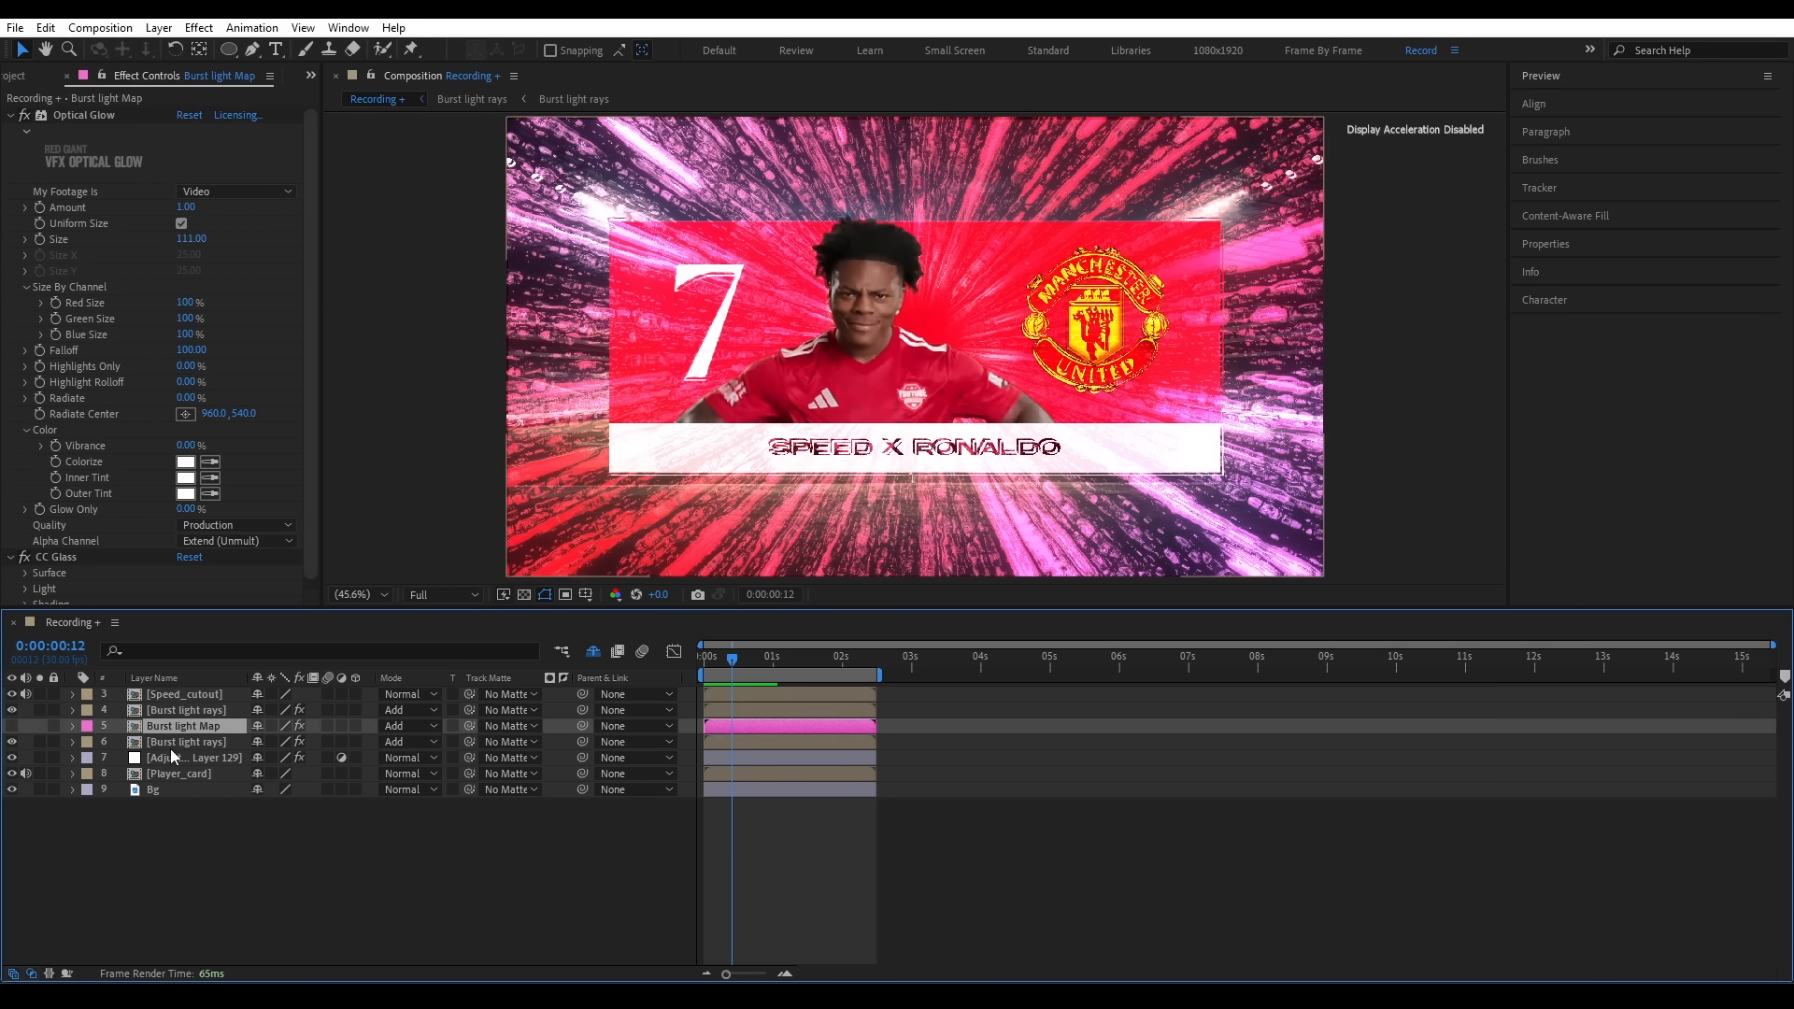
- Remove all effects from the Burst light Map layer and choose it as the adjustment layer's displacement map source
left_click(179, 759)
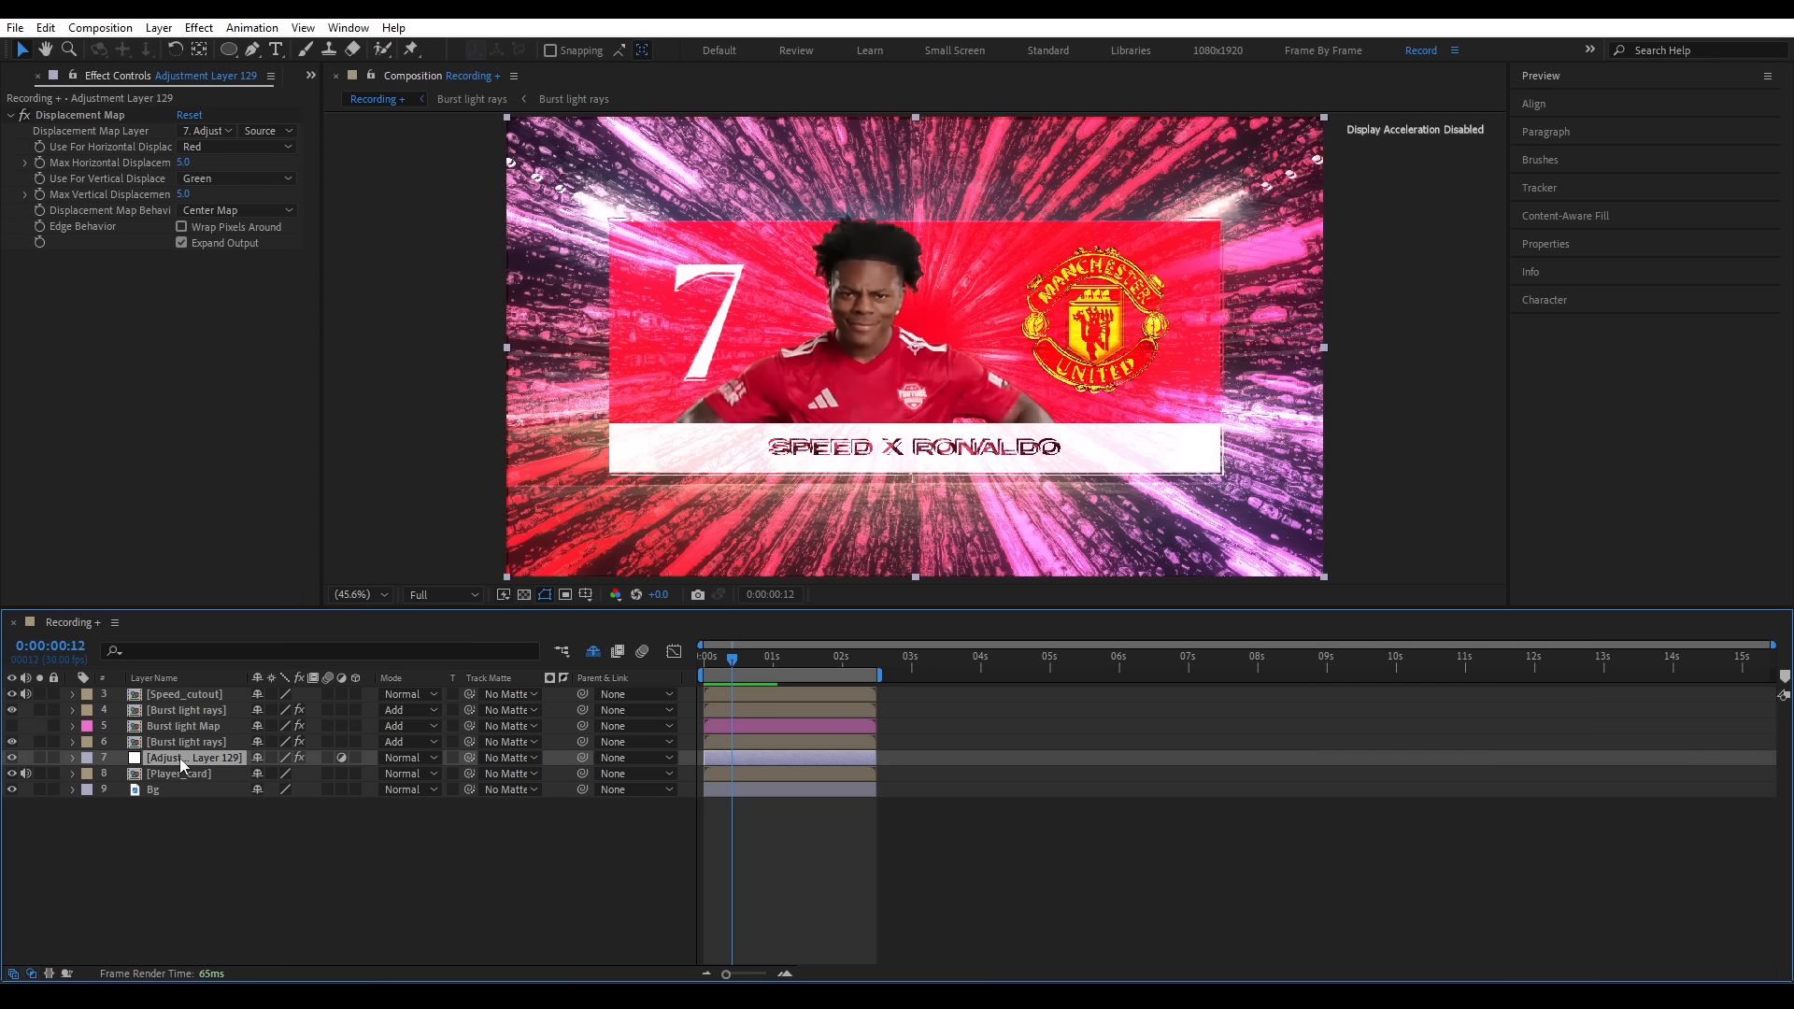
left_click(196, 731)
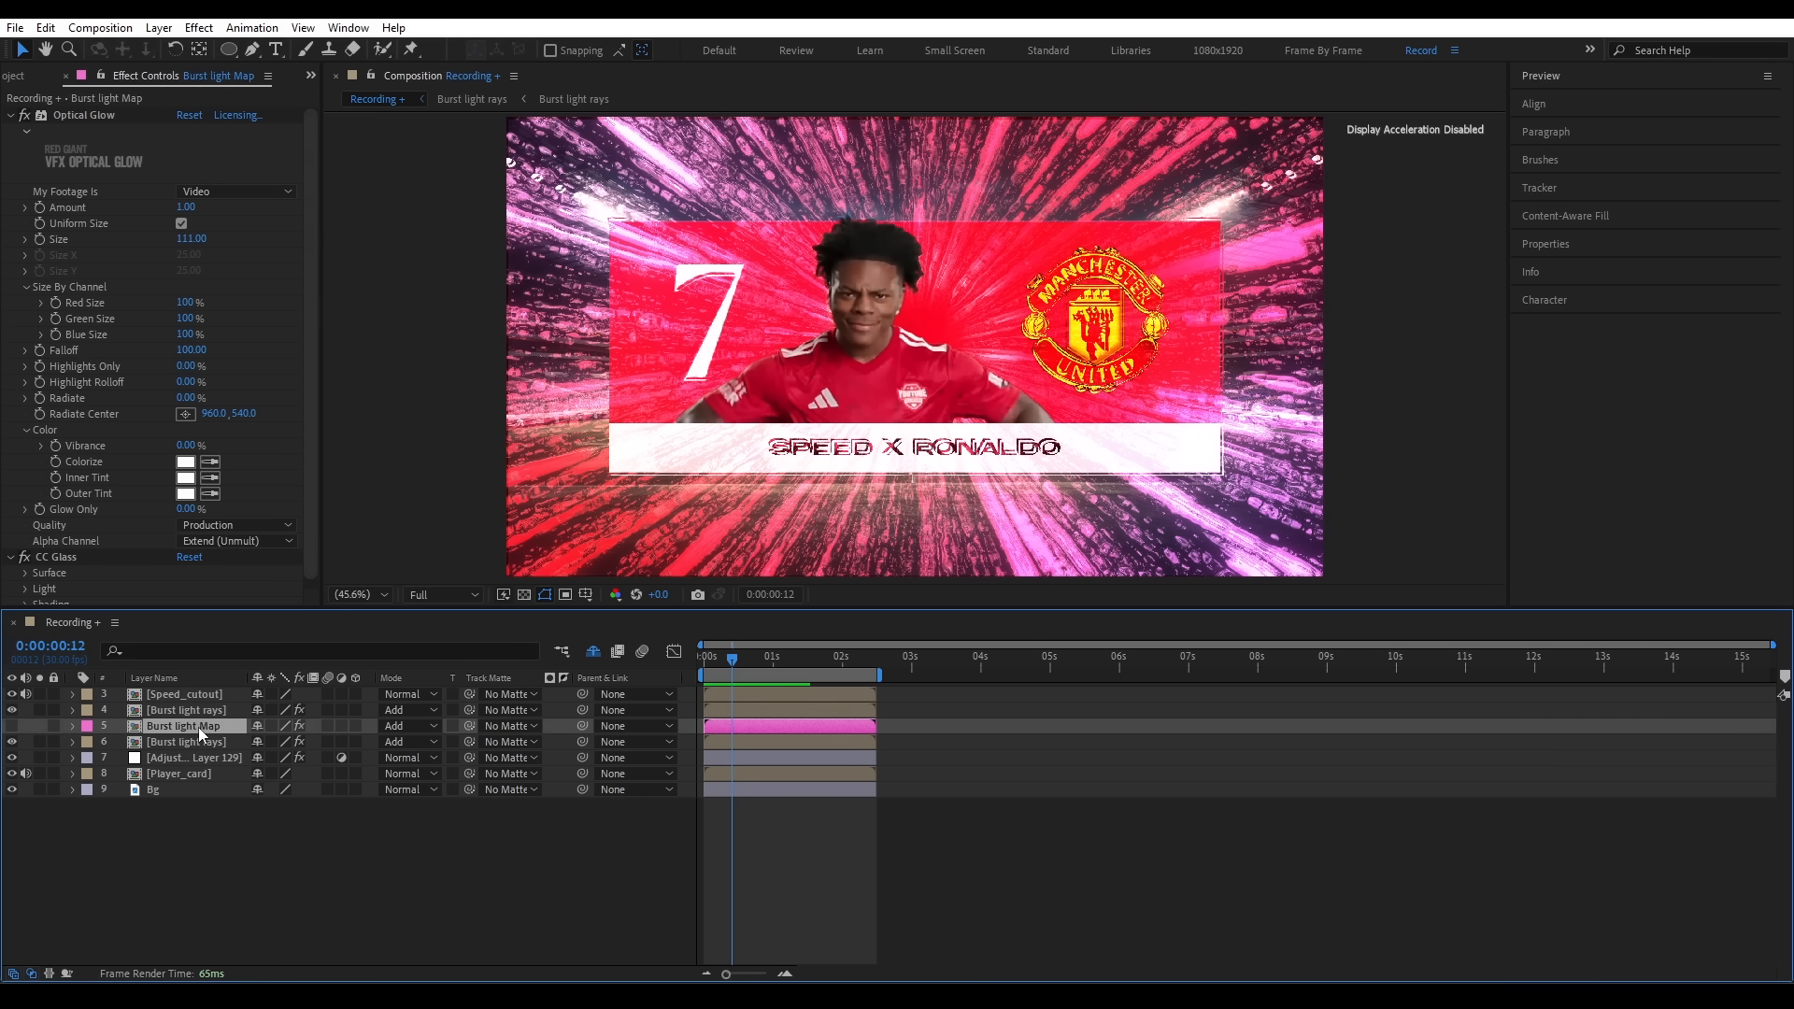
key("ctrl+shift+e")
left_click(192, 758)
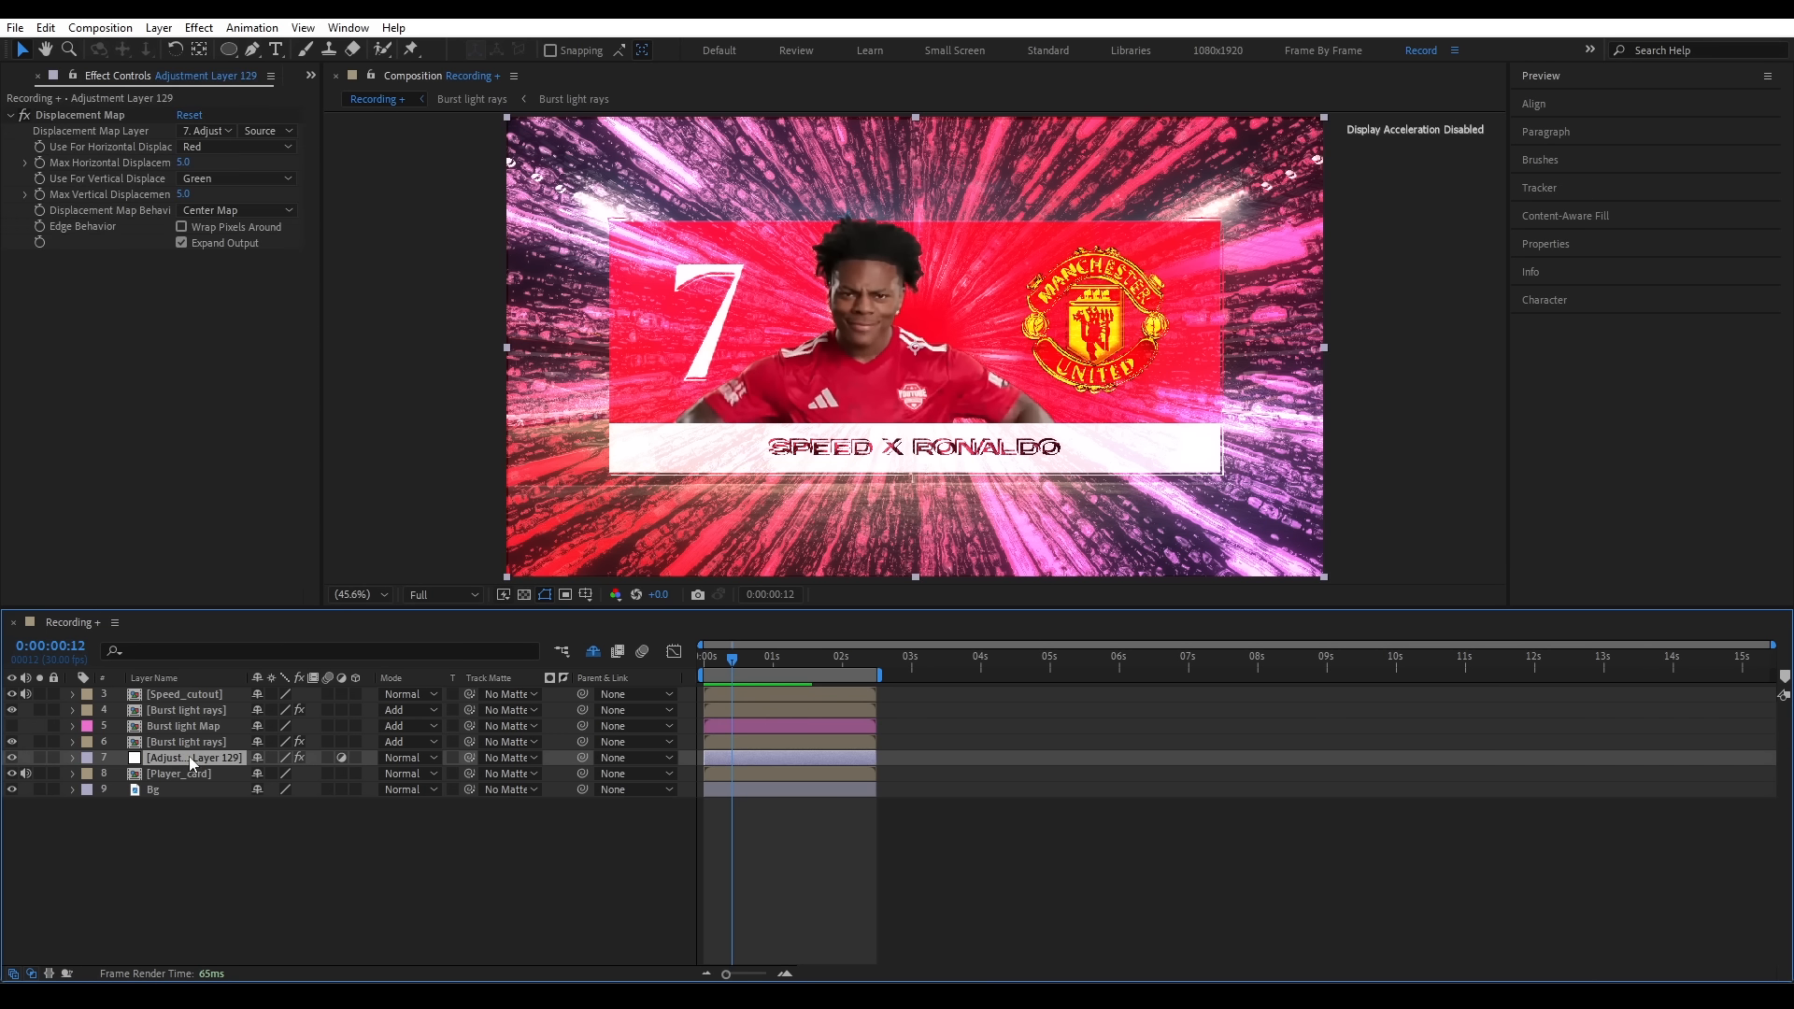
left_click(205, 131)
left_click(247, 262)
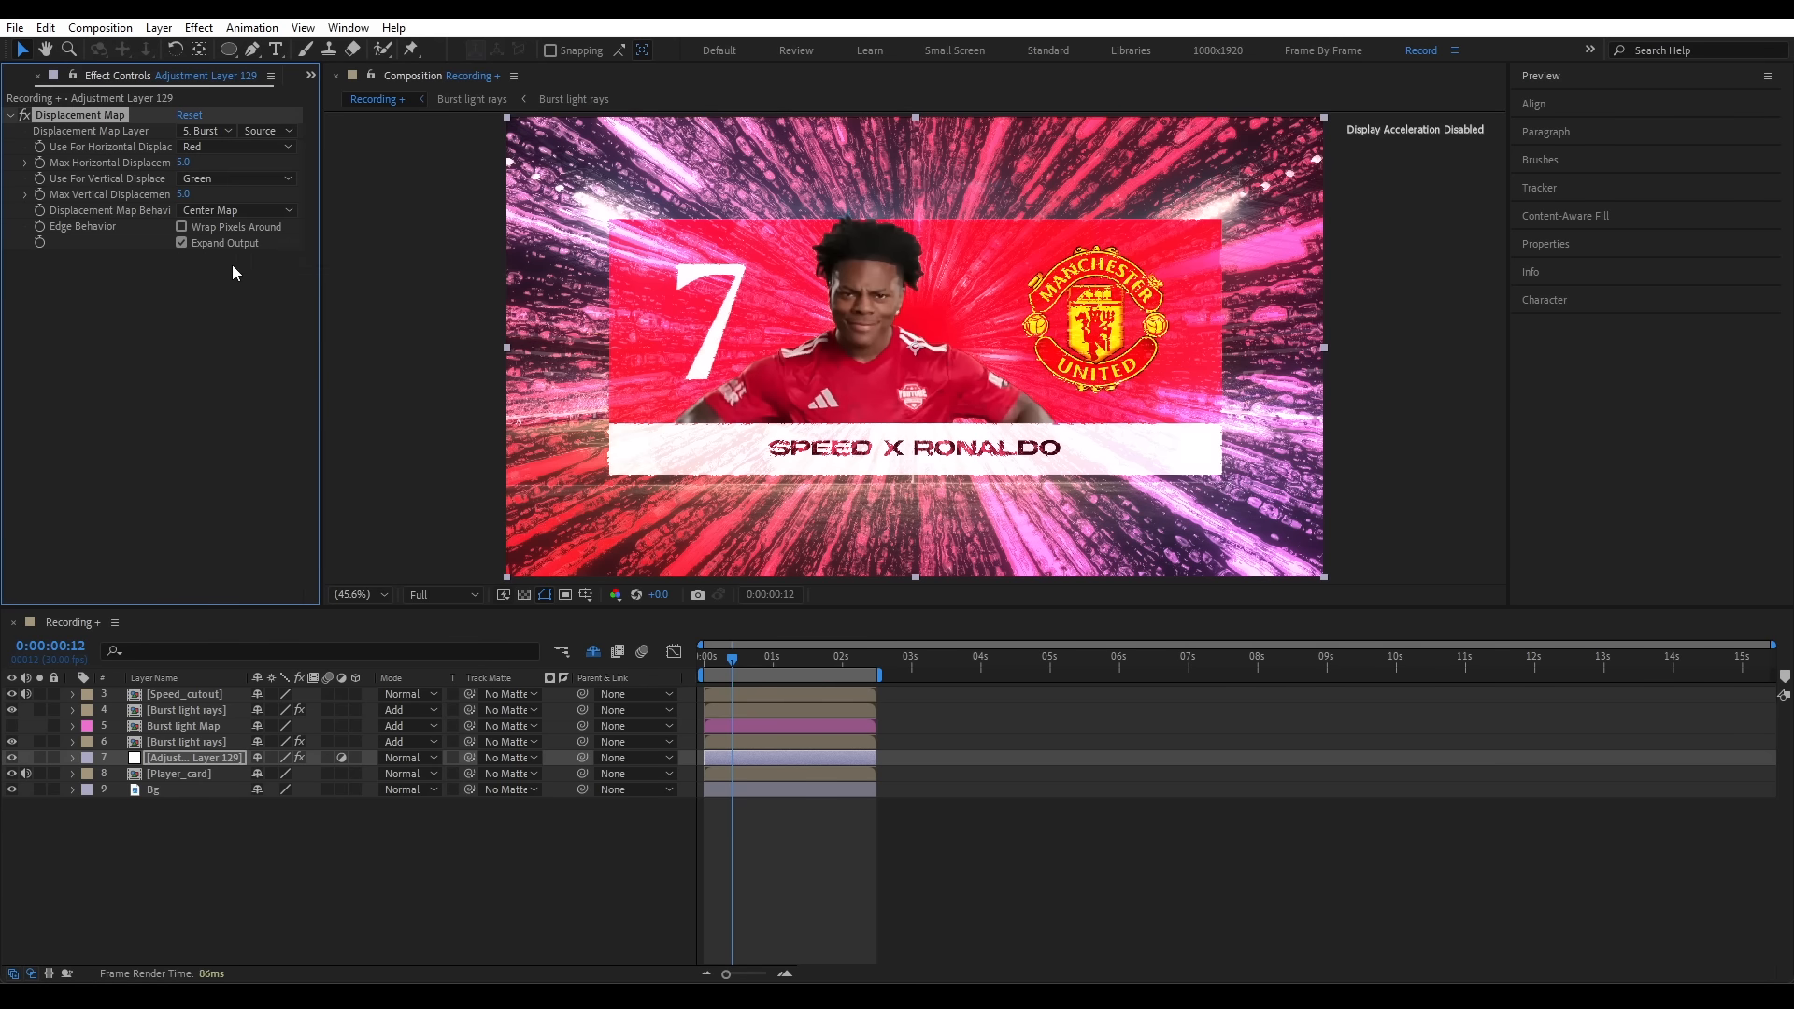
- Set the Displacement Map's maximum horizontal displacement to 13 and vertical displacement to 10, and inspect the card's distorted edges
left_click_drag(183, 194, 191, 197)
scroll(761, 416, "up", 5)
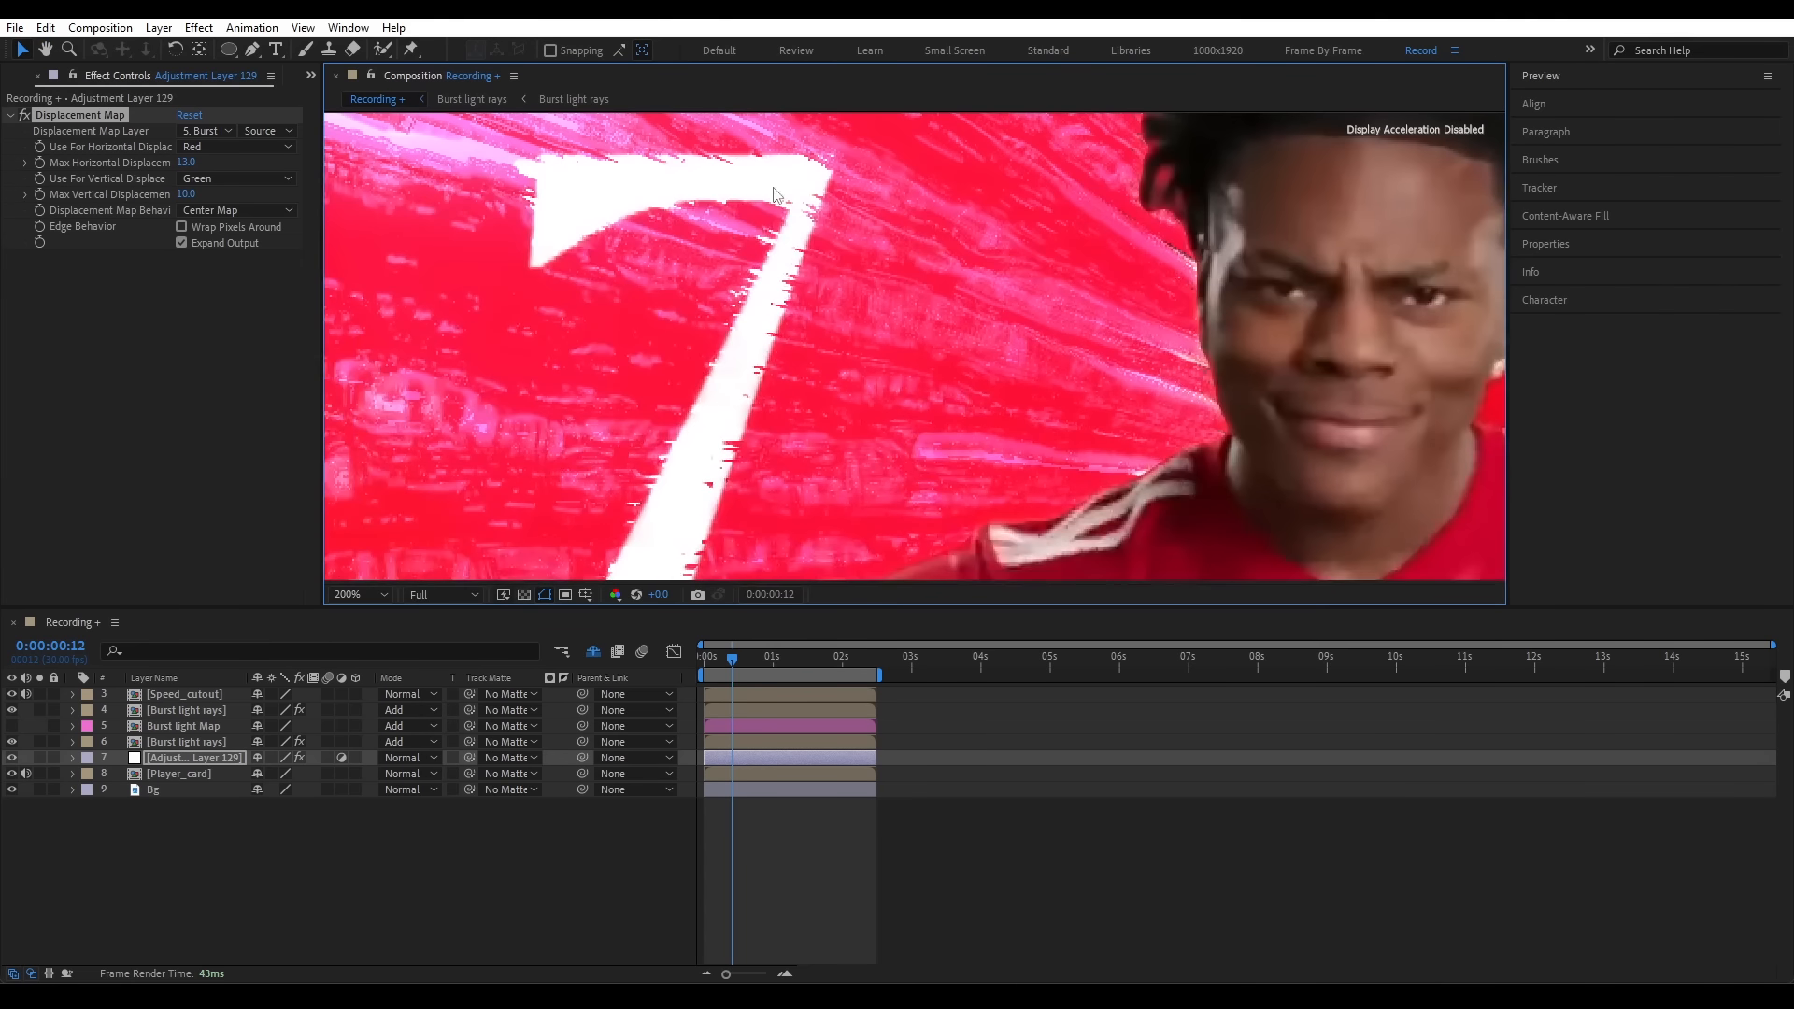
scroll(774, 194, "down", 4)
key("shift+slash")
- Apply Fast Box Blur to Burst light Map and make the Displacement Map read that layer with its effects and masks
left_click(187, 726)
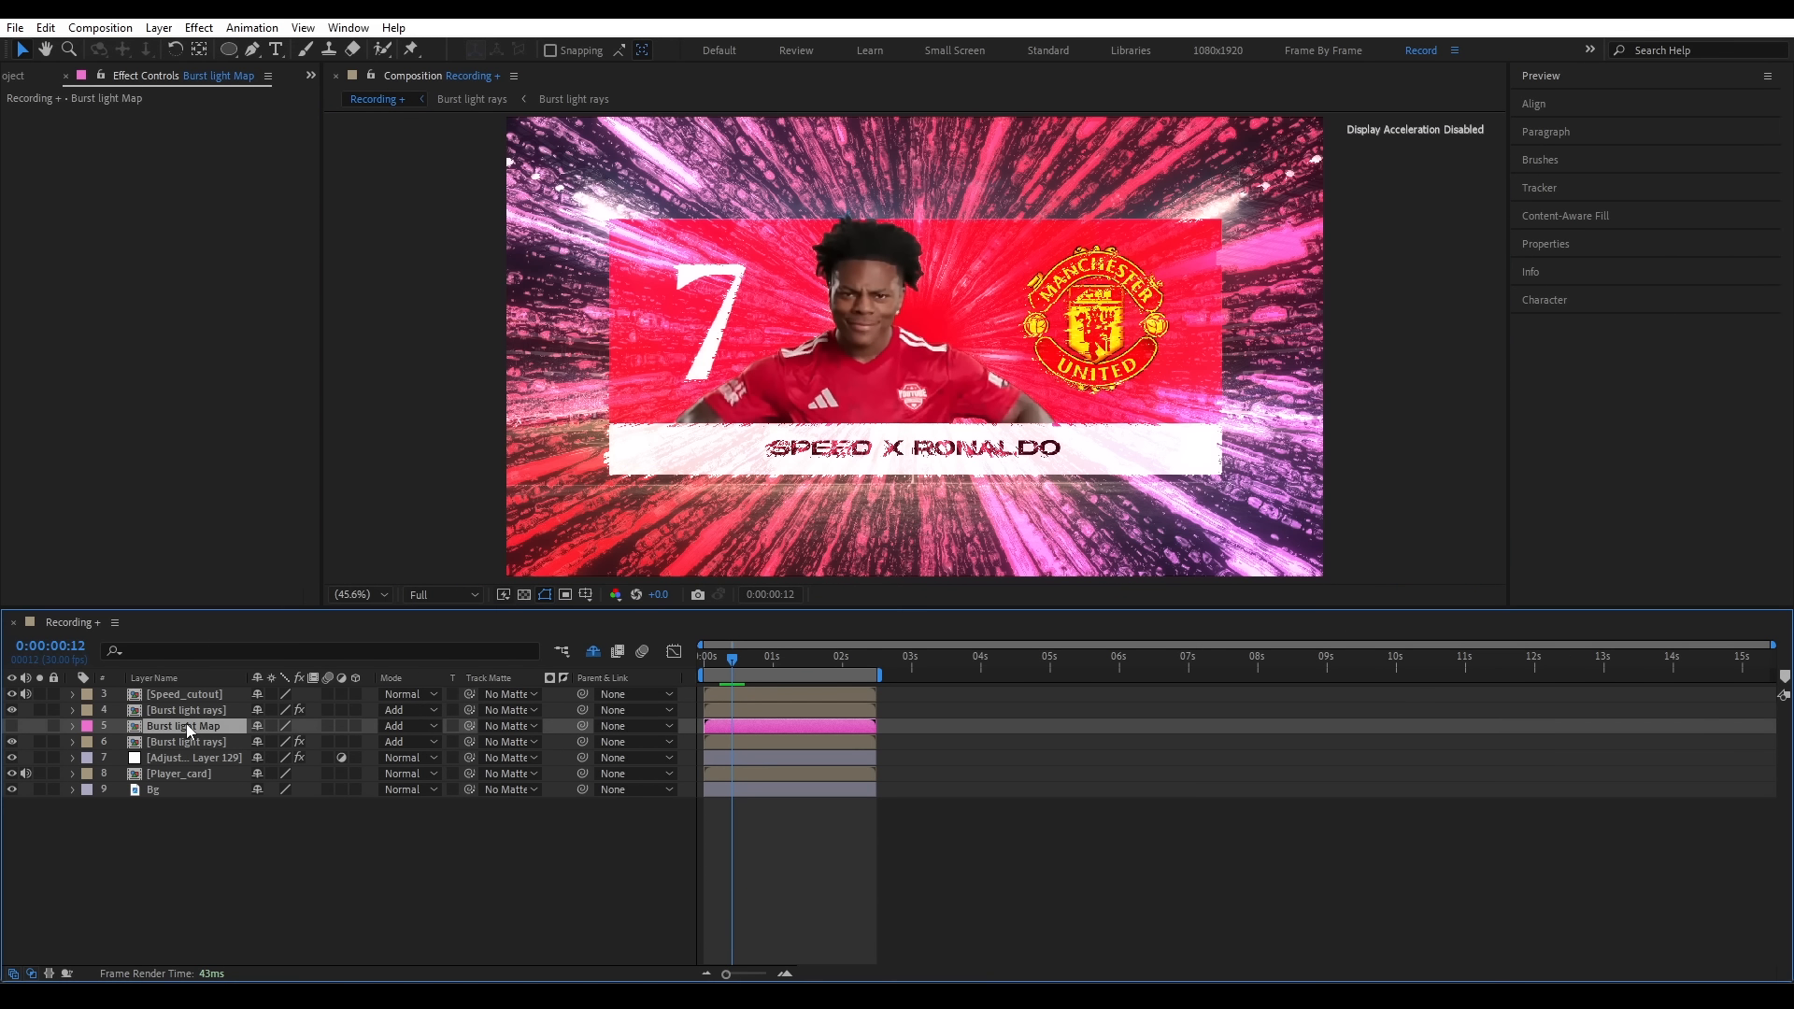
key("ctrl+space")
type("fast")
left_click(190, 732)
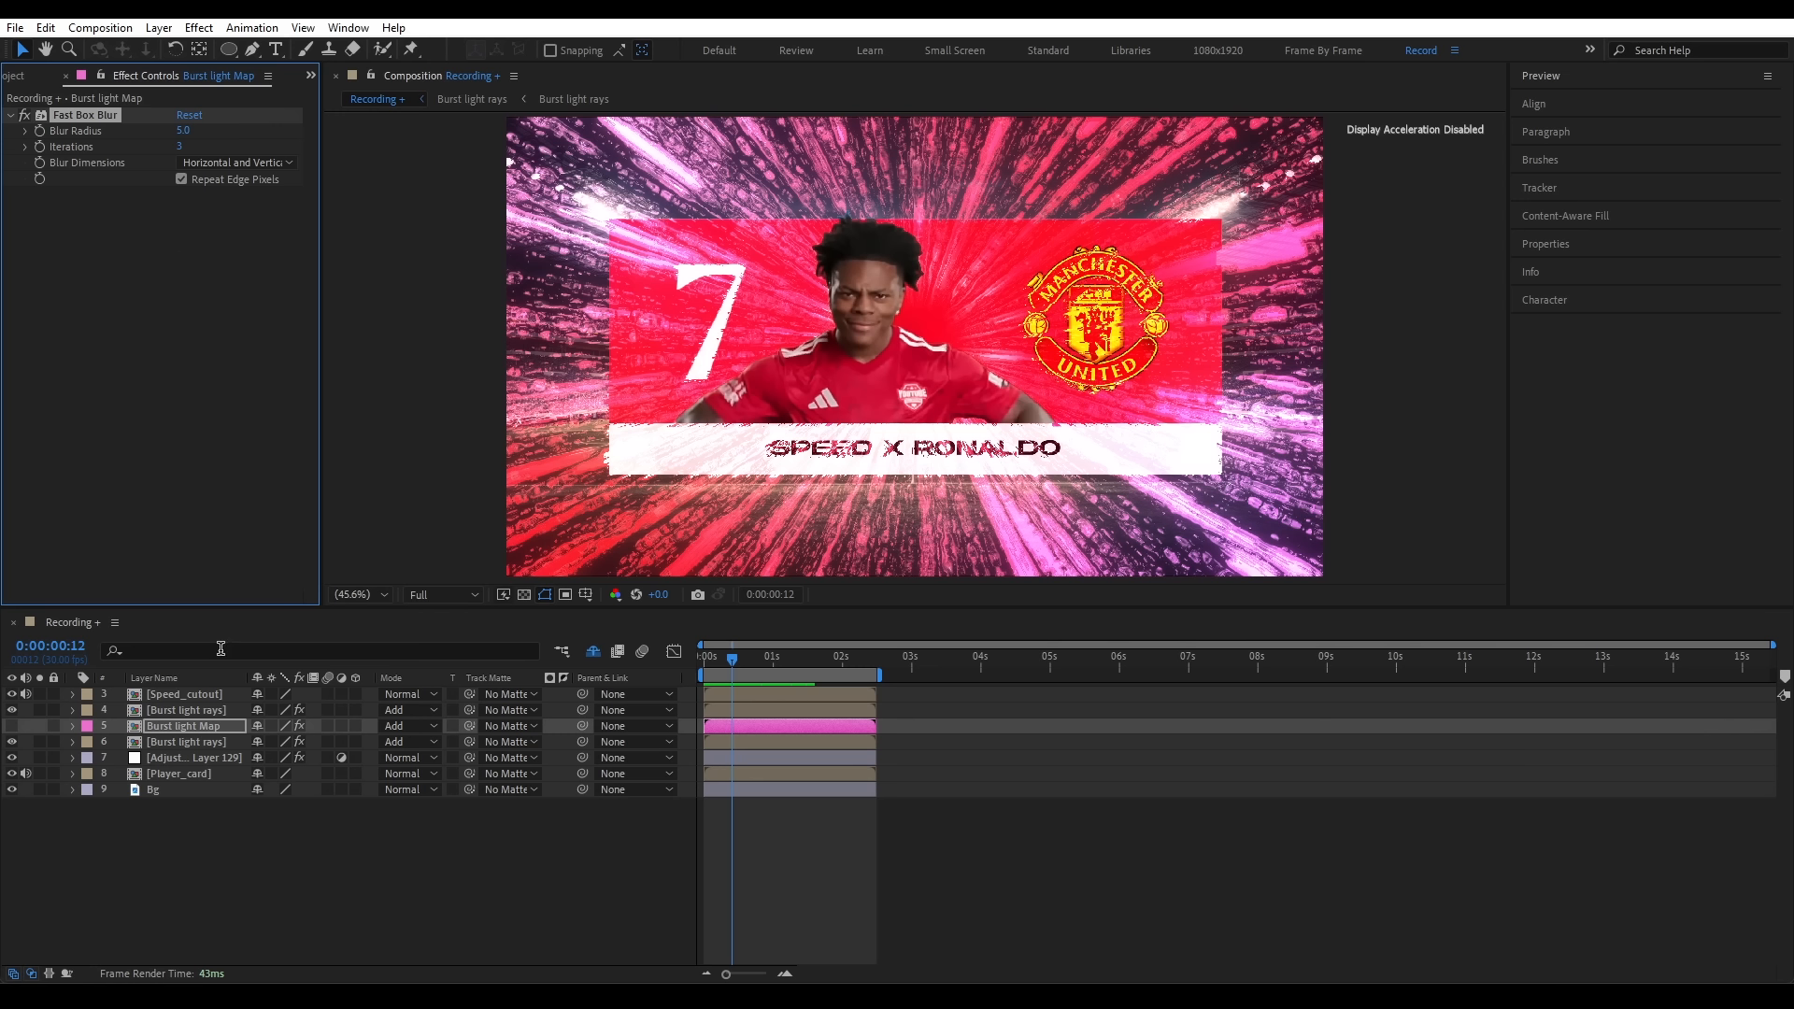
left_click(213, 757)
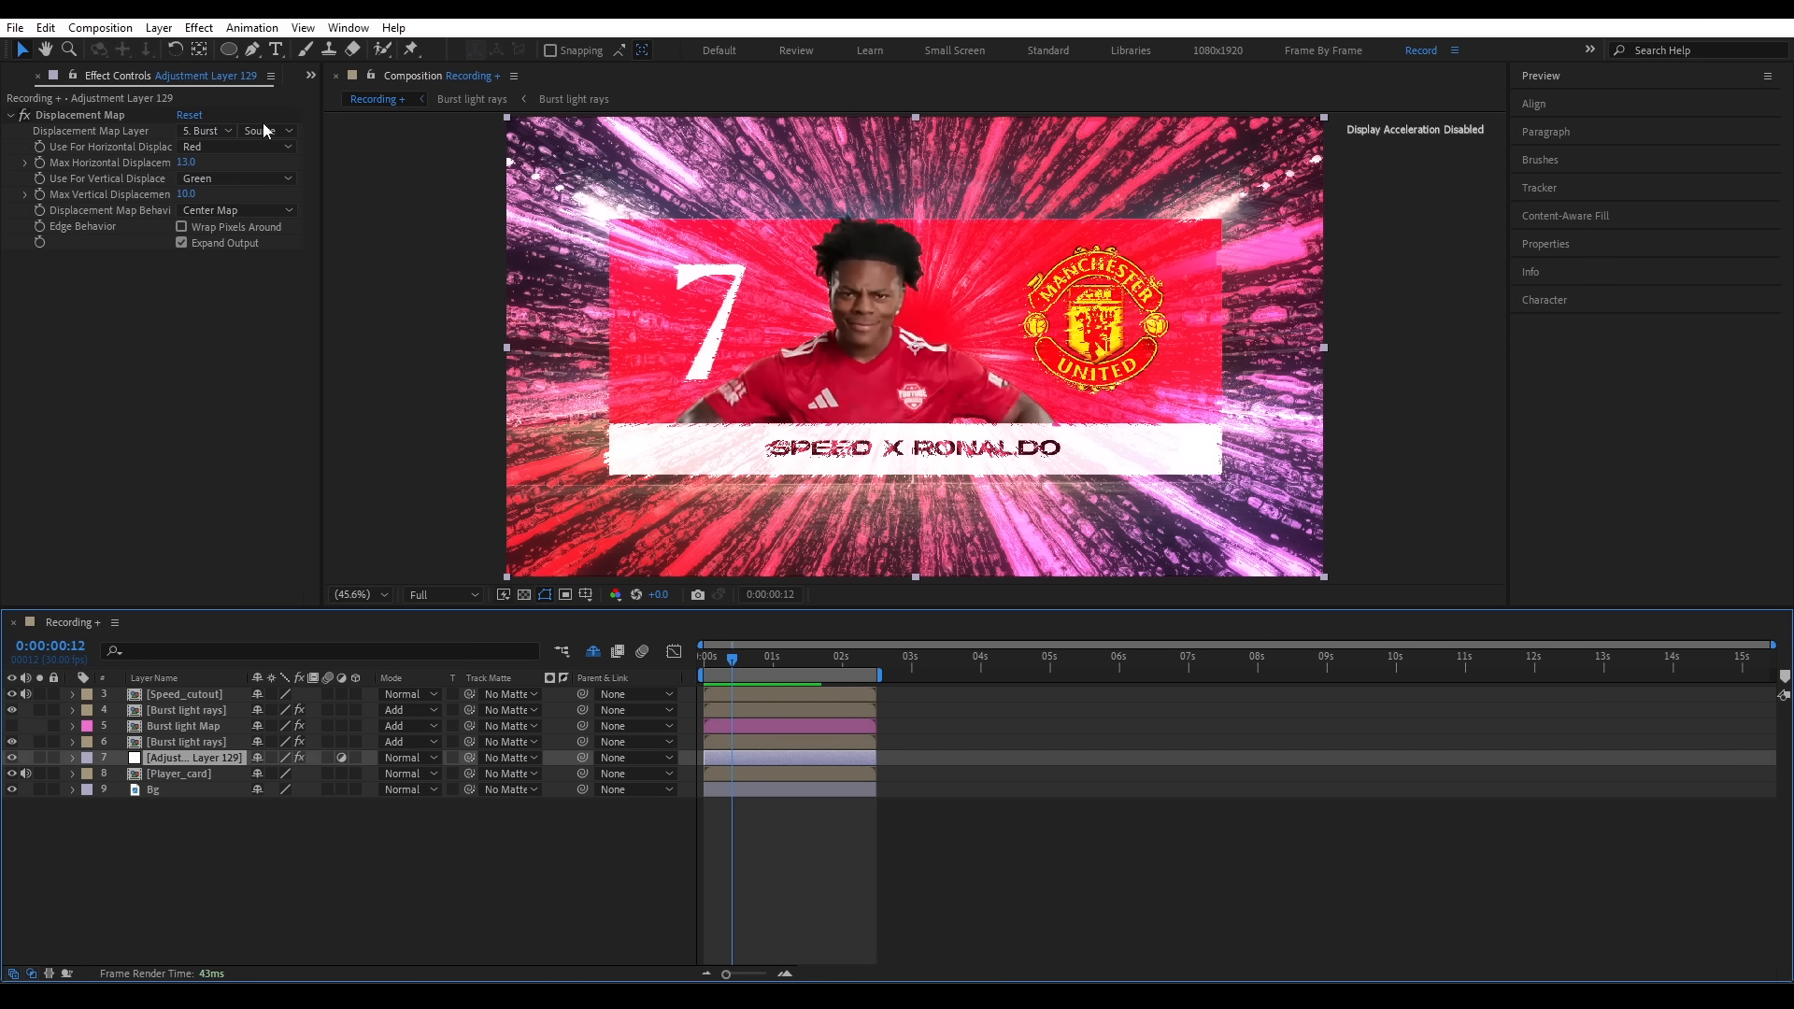
left_click(287, 132)
left_click(280, 189)
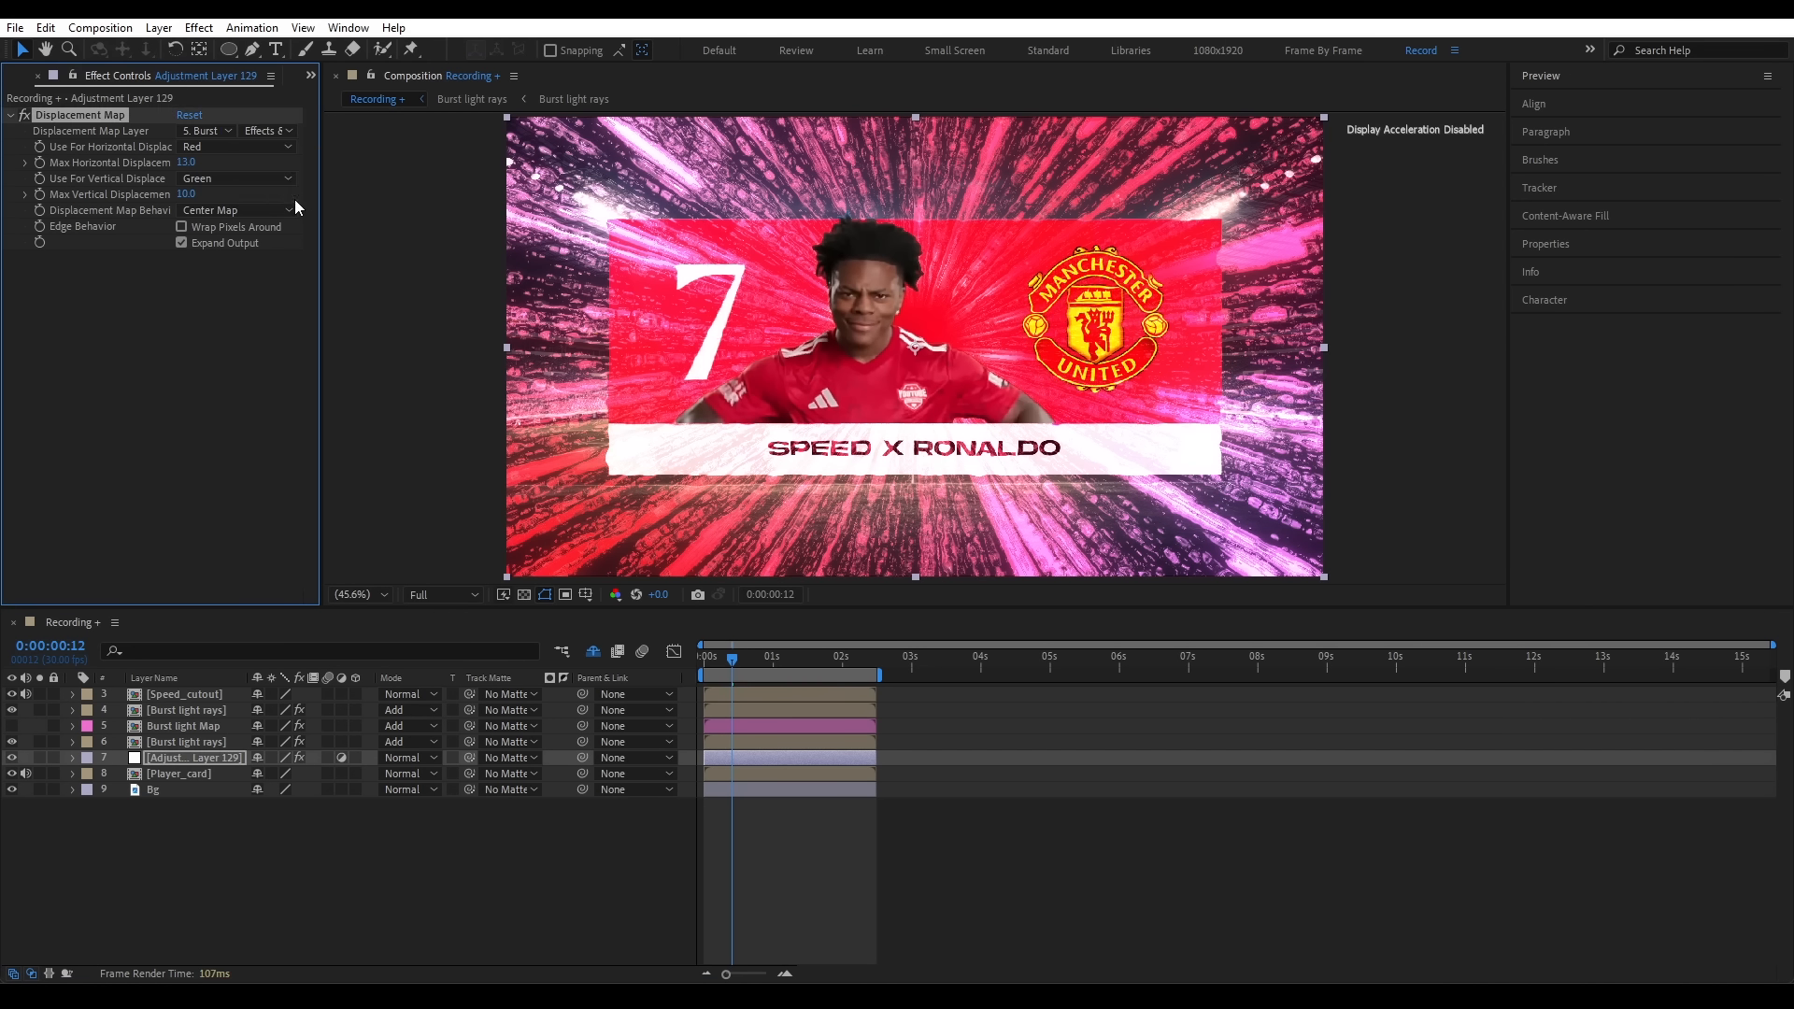
- Apply Simple Choker to the Burst light Map layer and preview the smoothed displacement from the start of the composition
left_click(187, 727)
key("ctrl+space")
type("simpl")
left_click(206, 735)
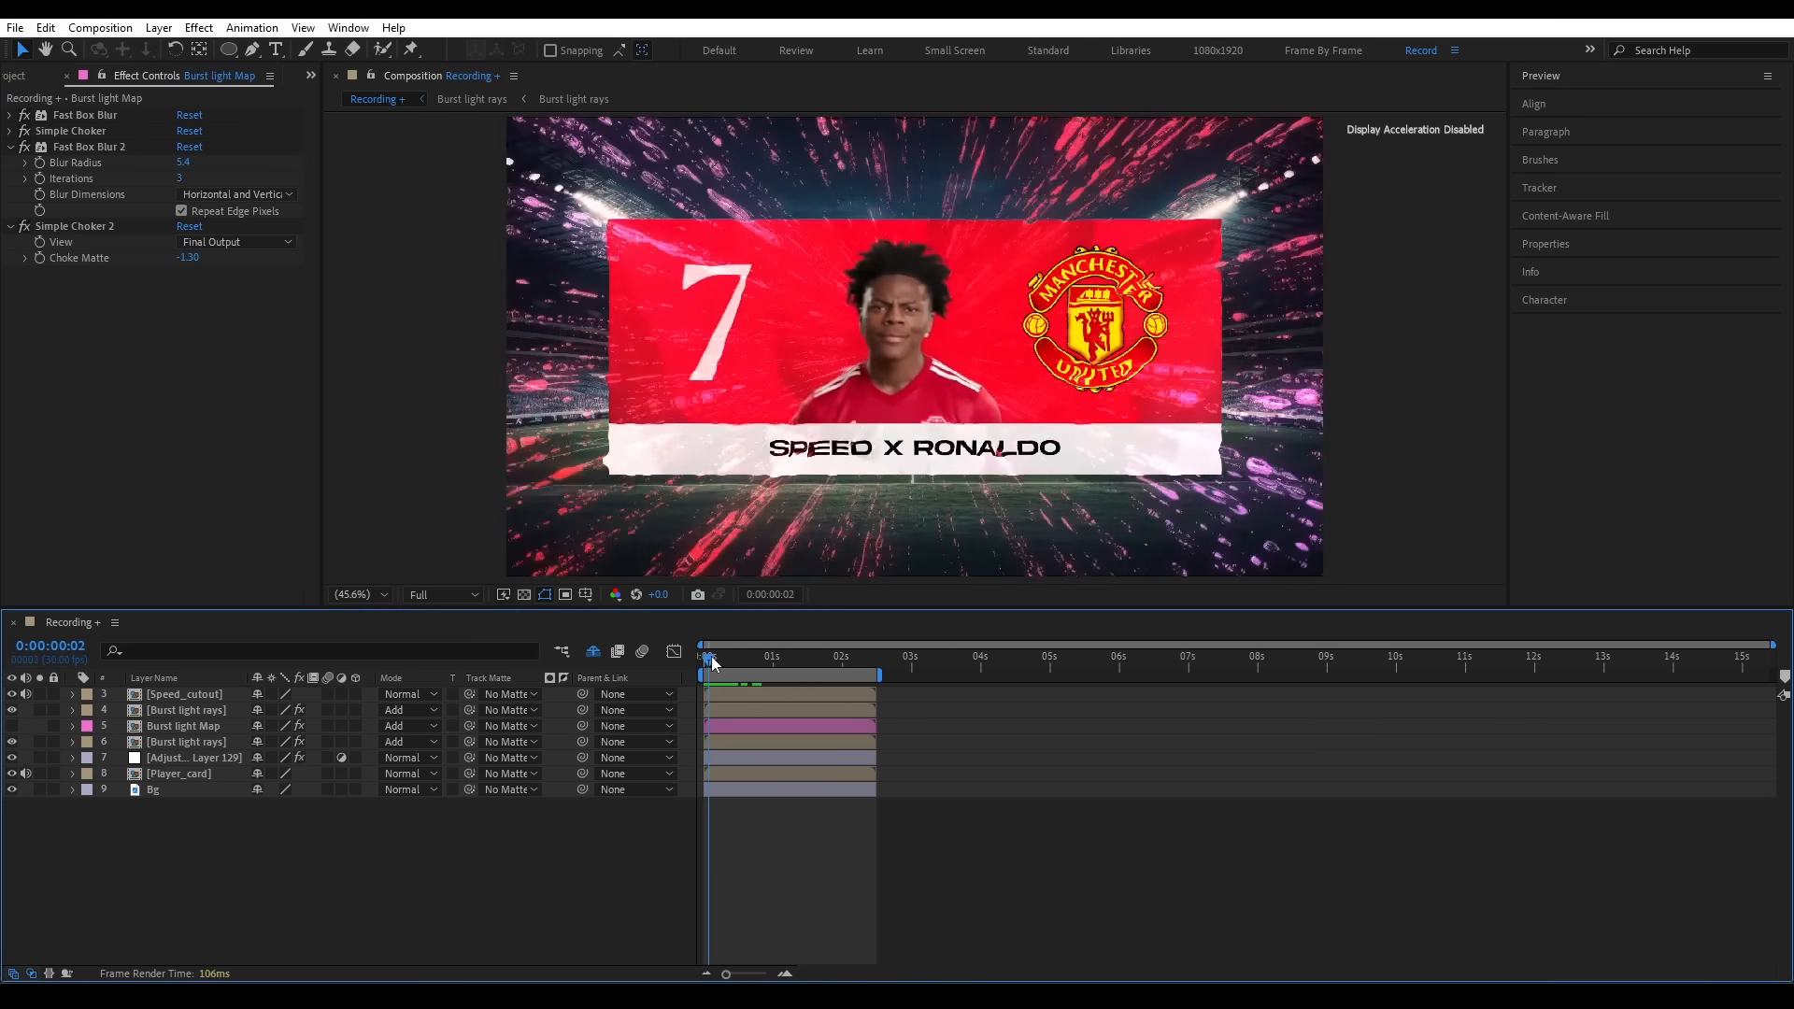
mouse_move(707, 658)
left_mouse_down()
mouse_move(743, 662)
mouse_move(705, 661)
left_mouse_up()
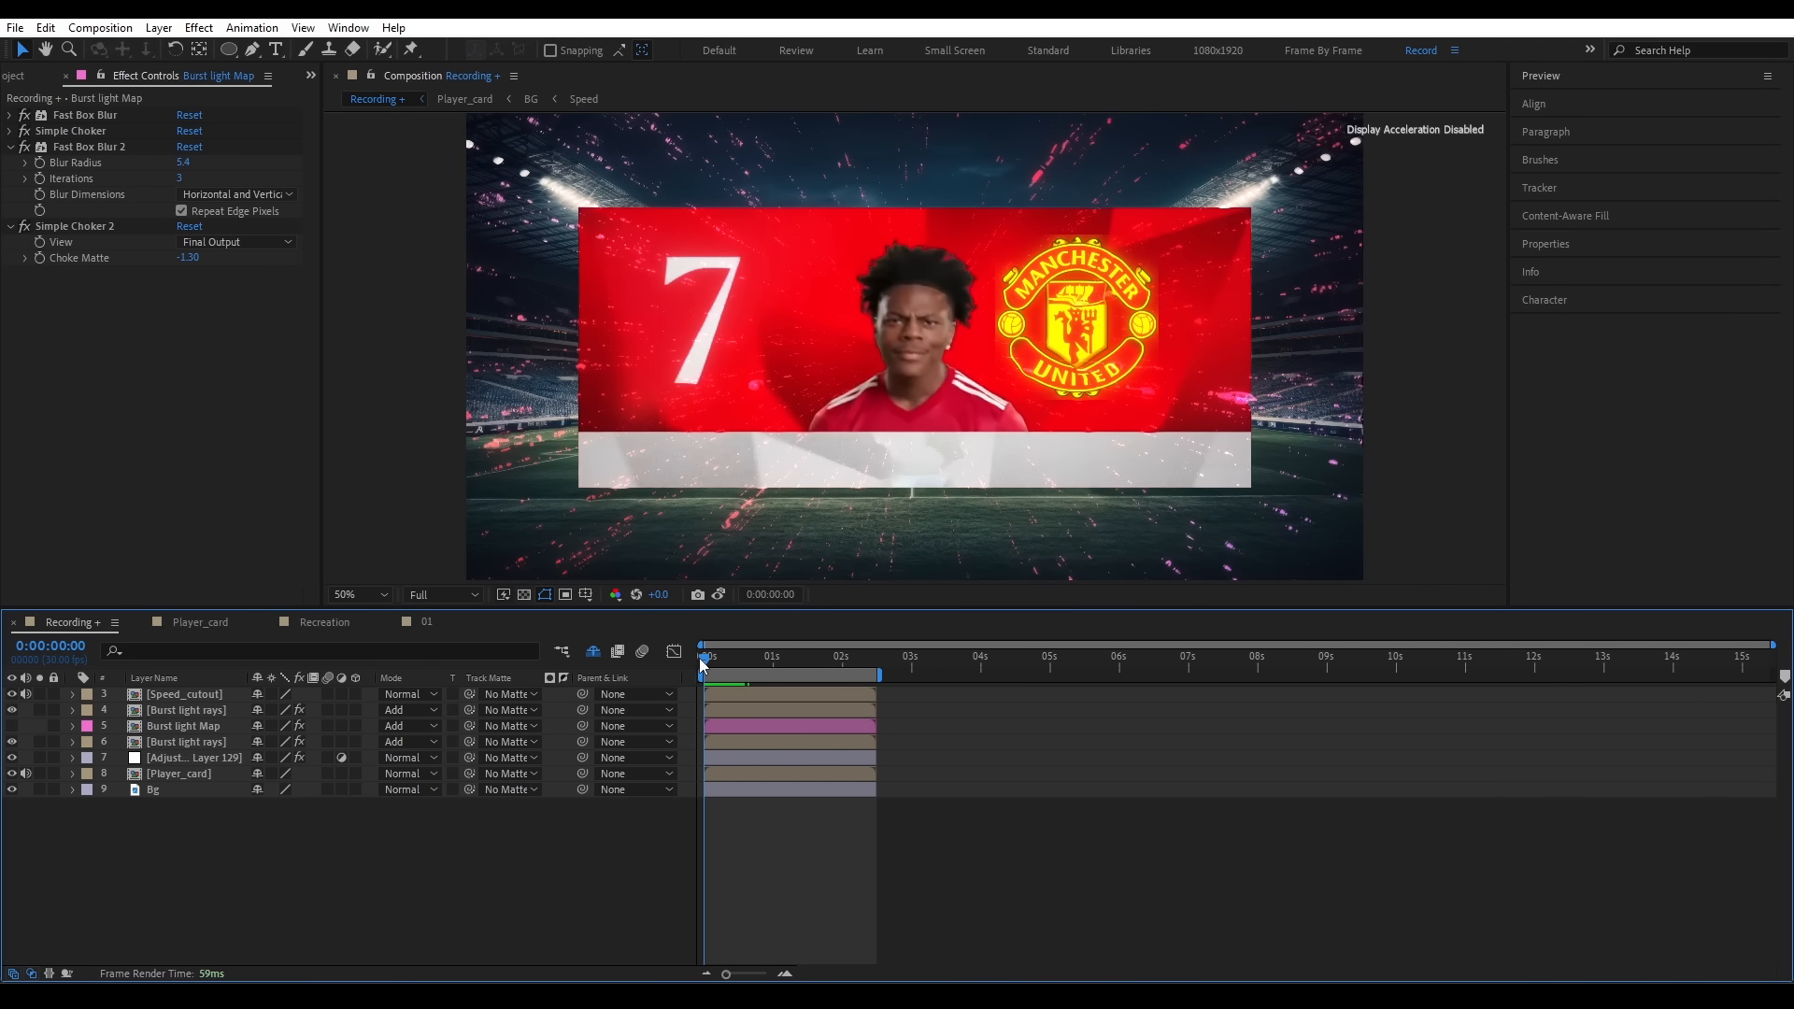
mouse_move(702, 663)
left_mouse_down()
mouse_move(749, 673)
mouse_move(697, 687)
mouse_move(757, 679)
mouse_move(703, 679)
left_mouse_up()
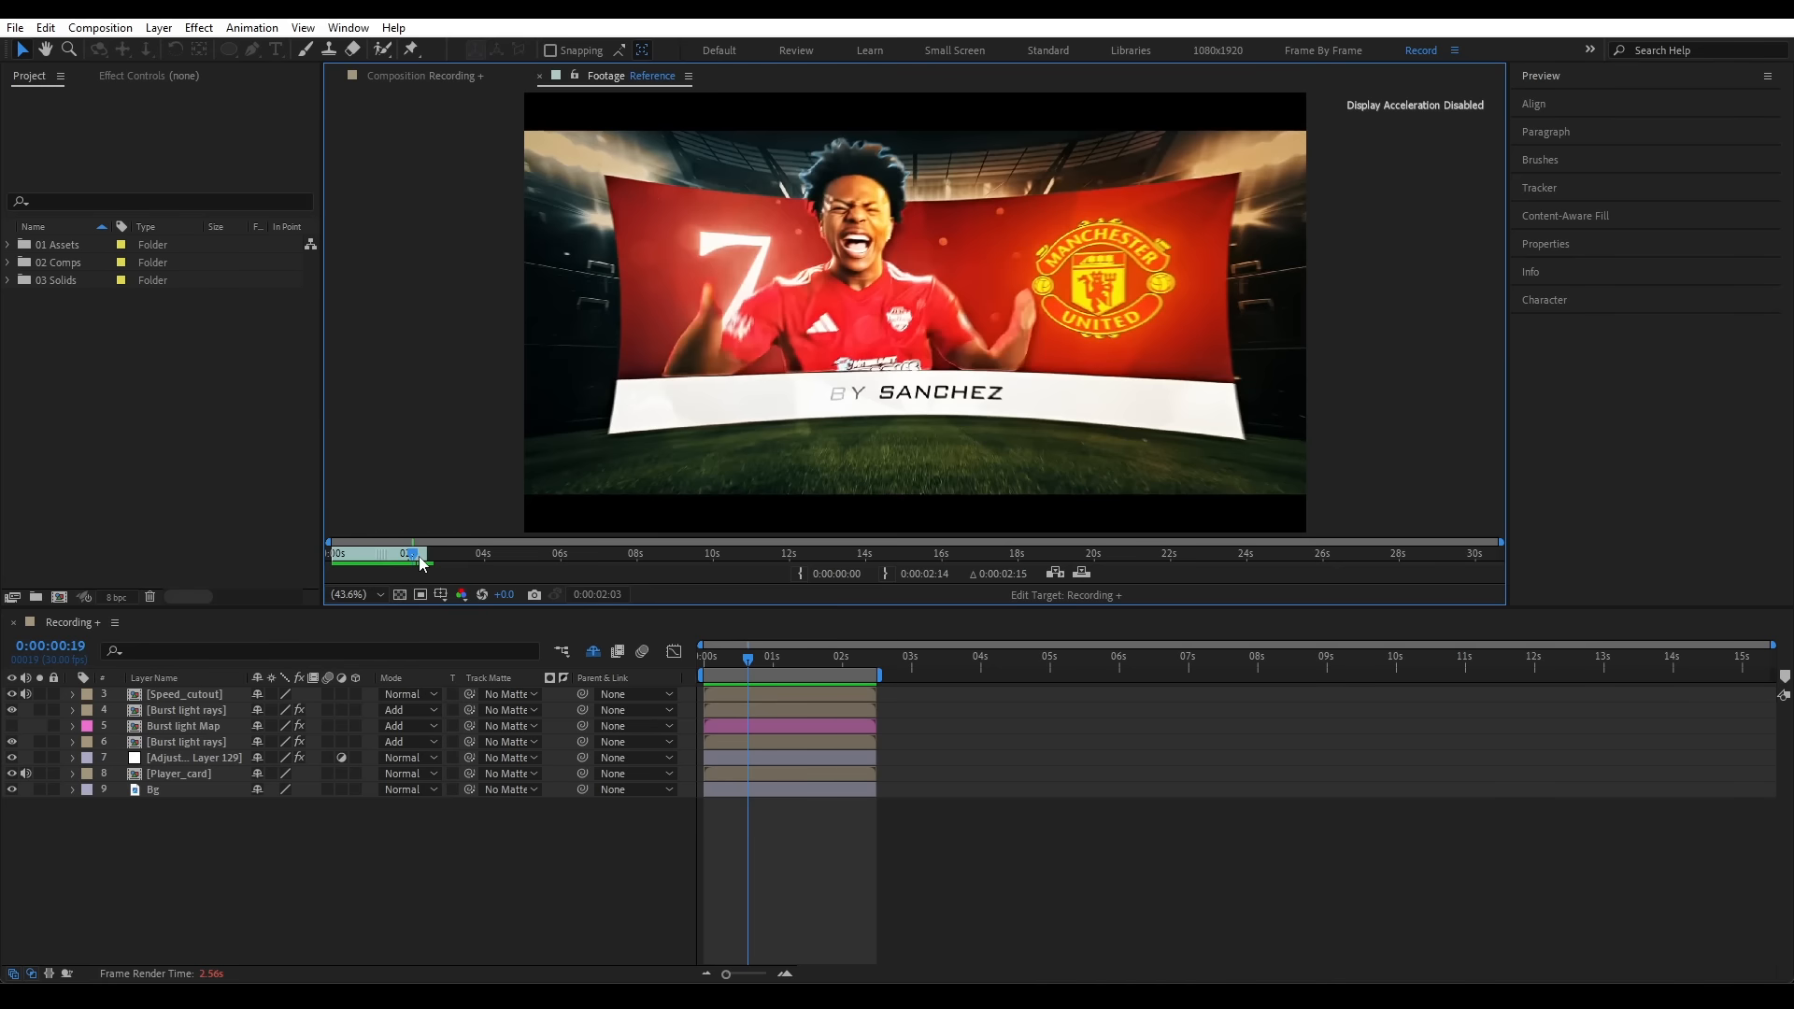
- Hide both Burst light rays layers and the displacement adjustment layer, and review the opening motion of the Reference footage
left_click(192, 752)
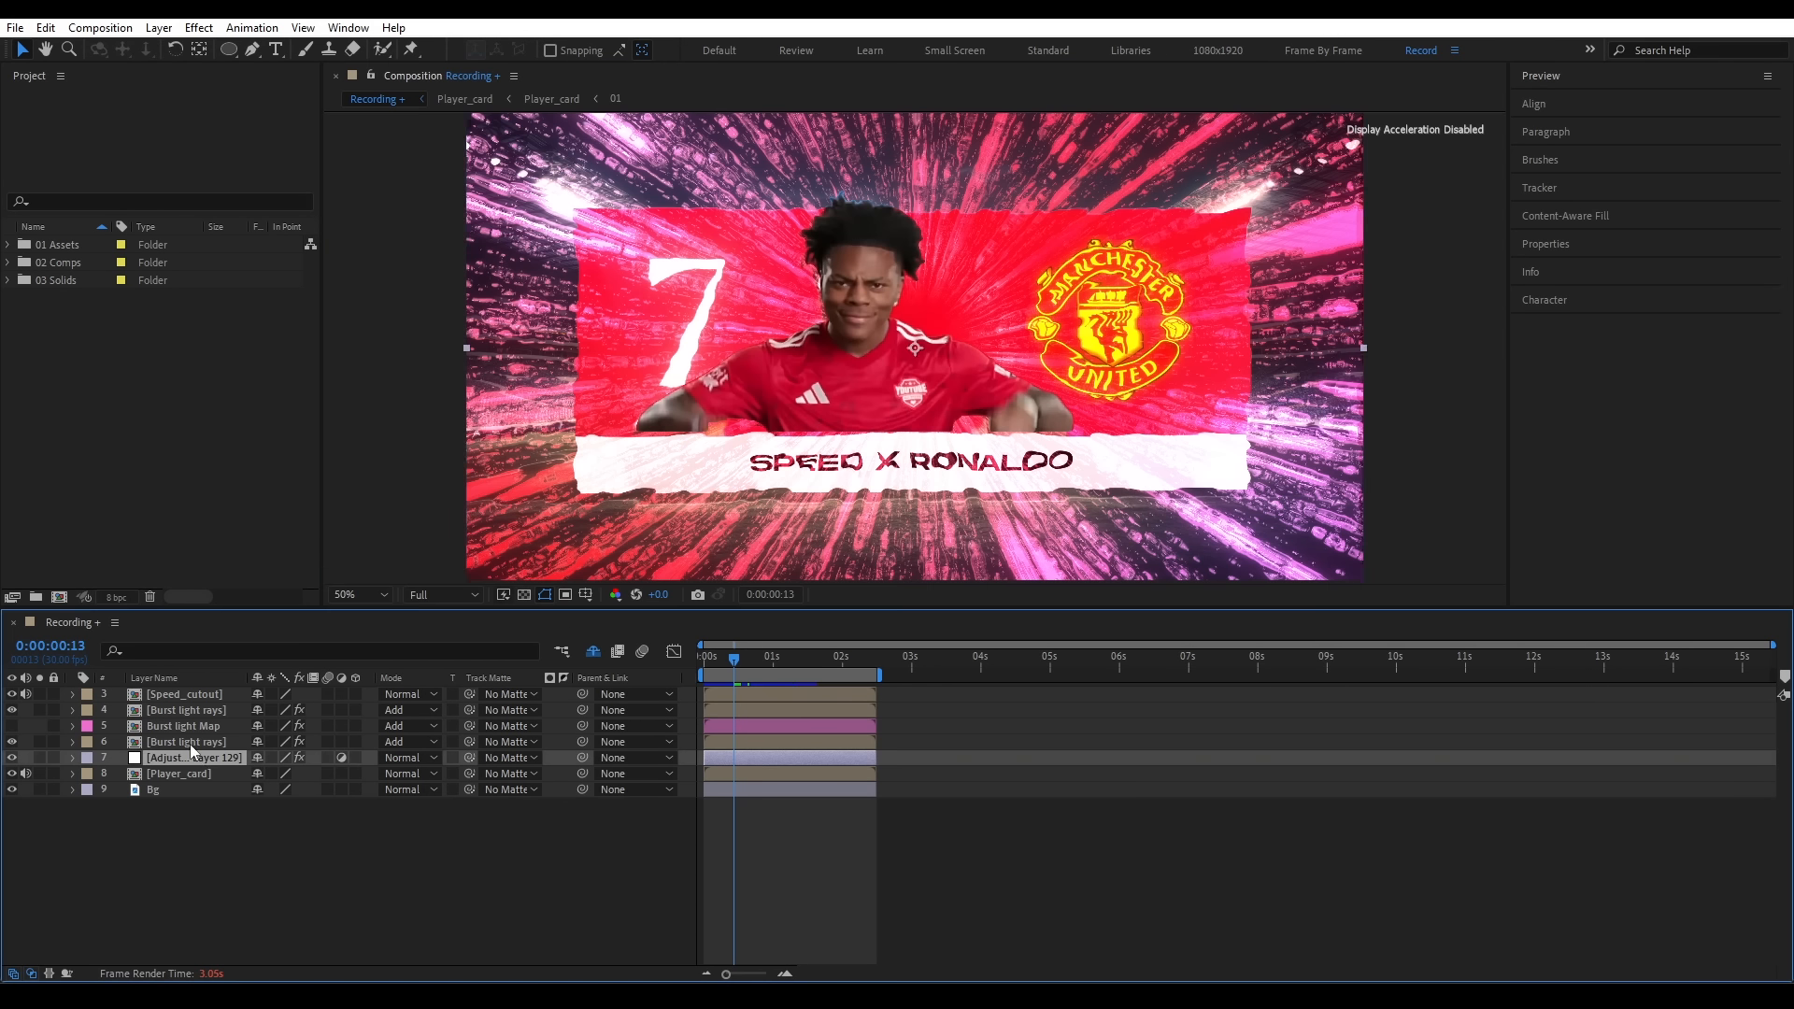
left_click(176, 742, "ctrl")
left_click(183, 711, "ctrl")
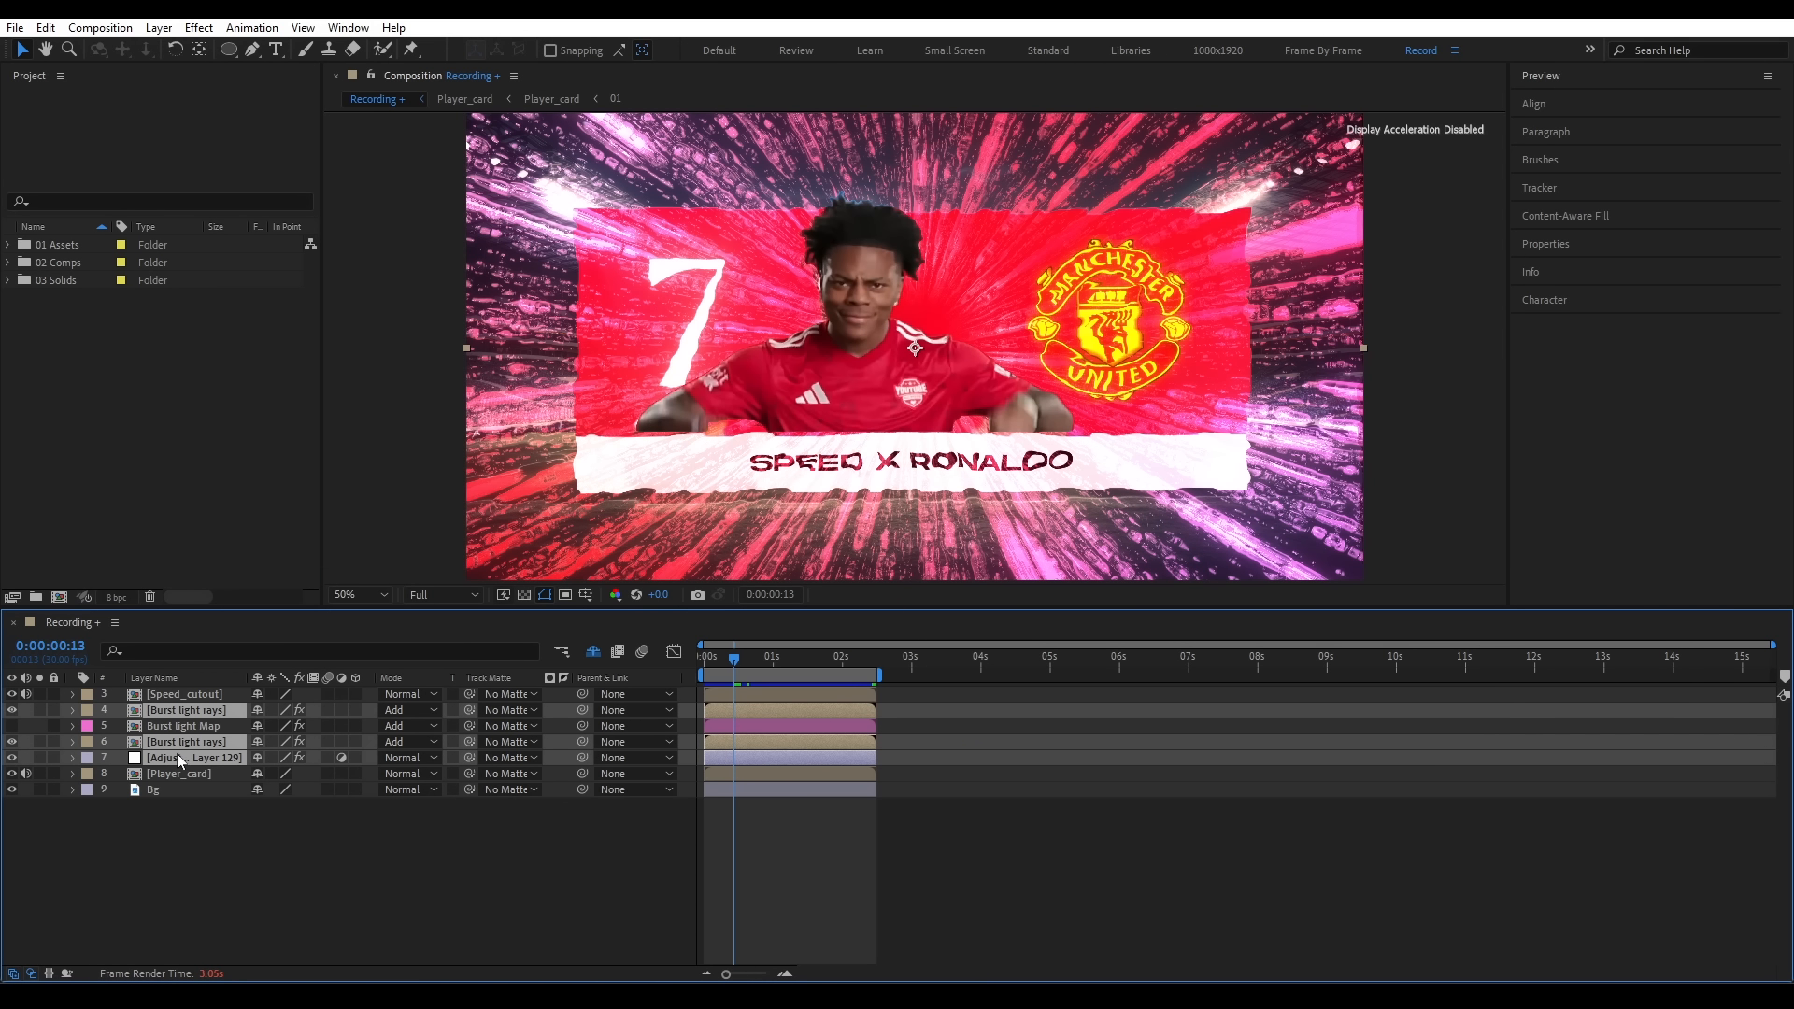
left_click(20, 742)
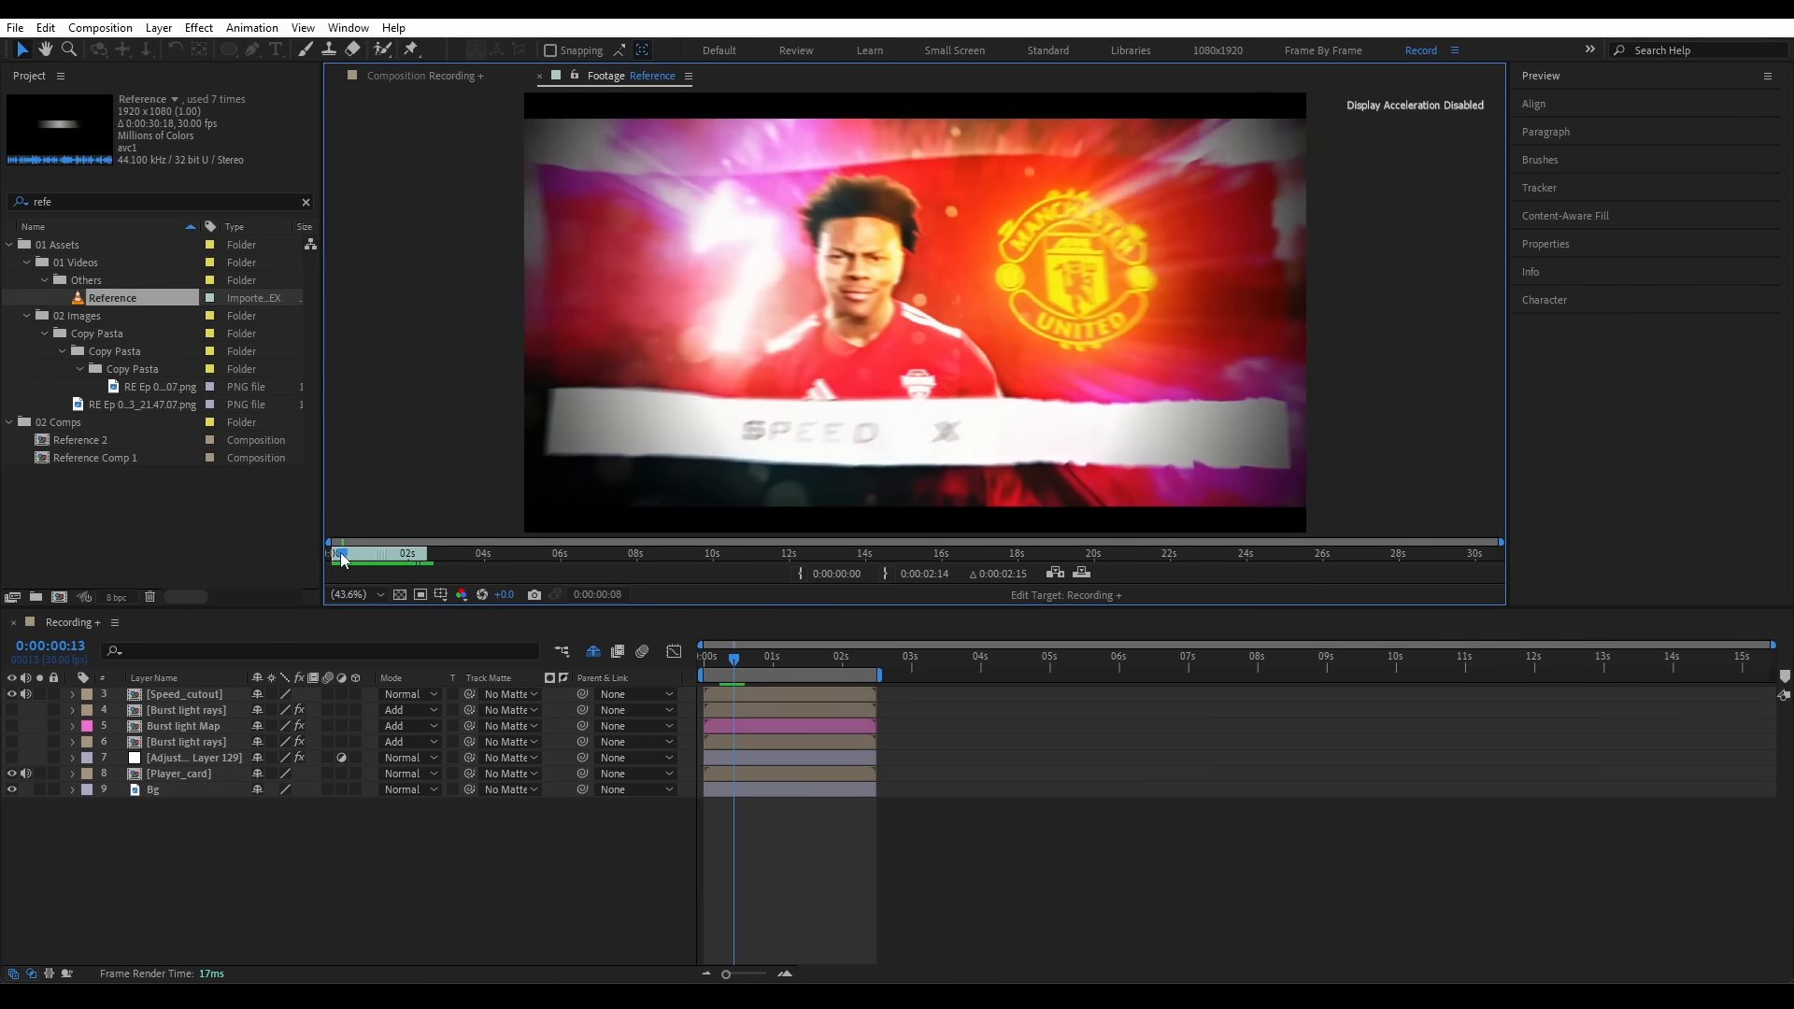
left_click_drag(343, 561, 351, 561)
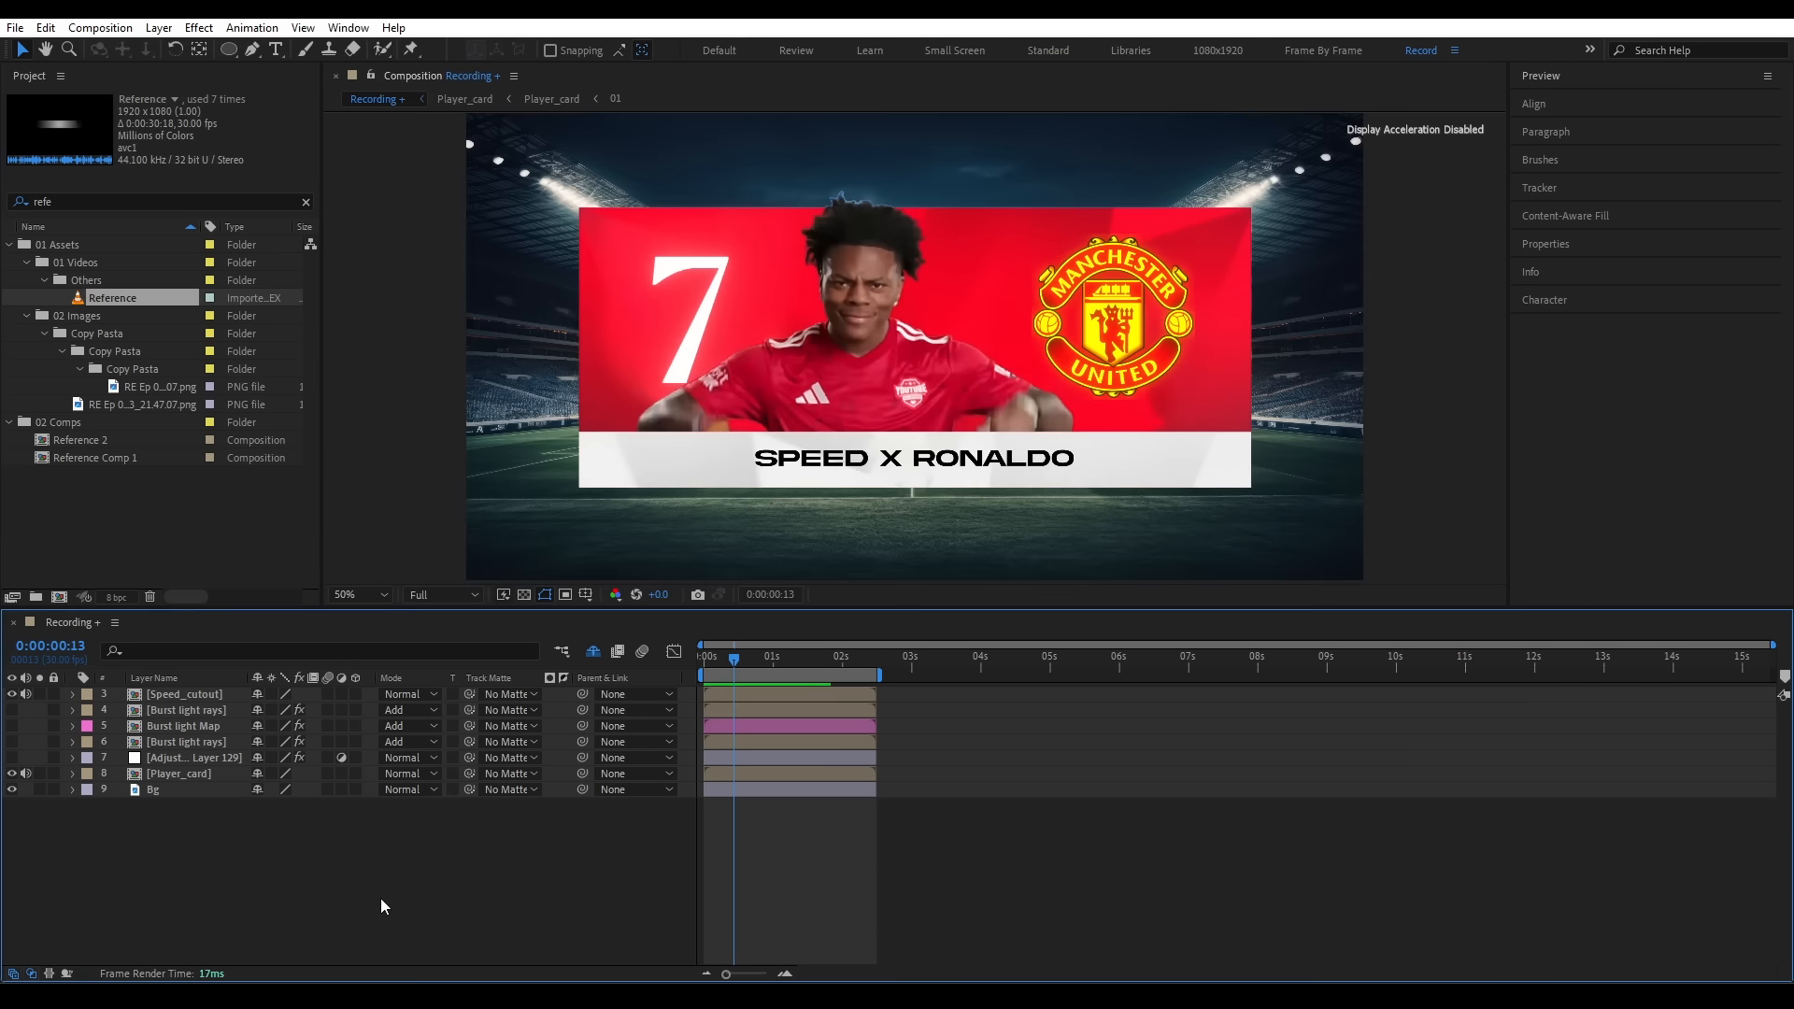
- Add a null object and parent every other layer of the composition to it
key("ctrl+alt+shift+y")
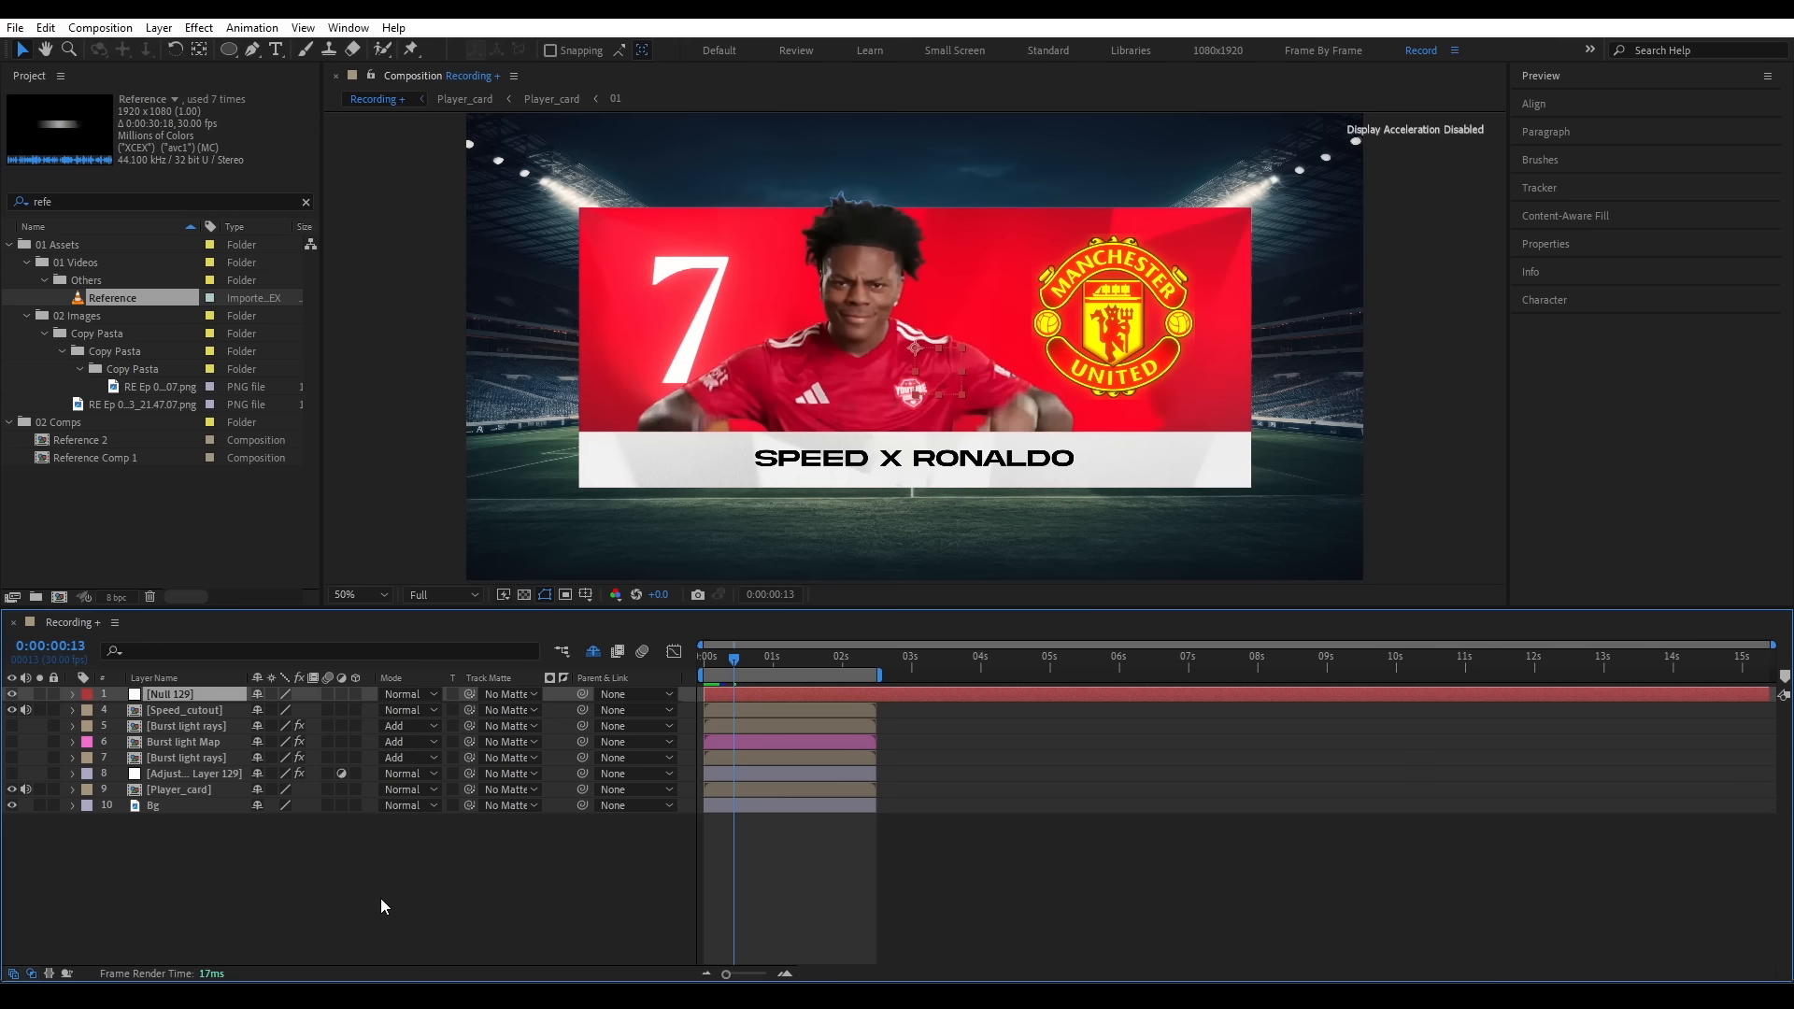
left_click_drag(228, 845, 176, 705)
left_click_drag(582, 710, 194, 691)
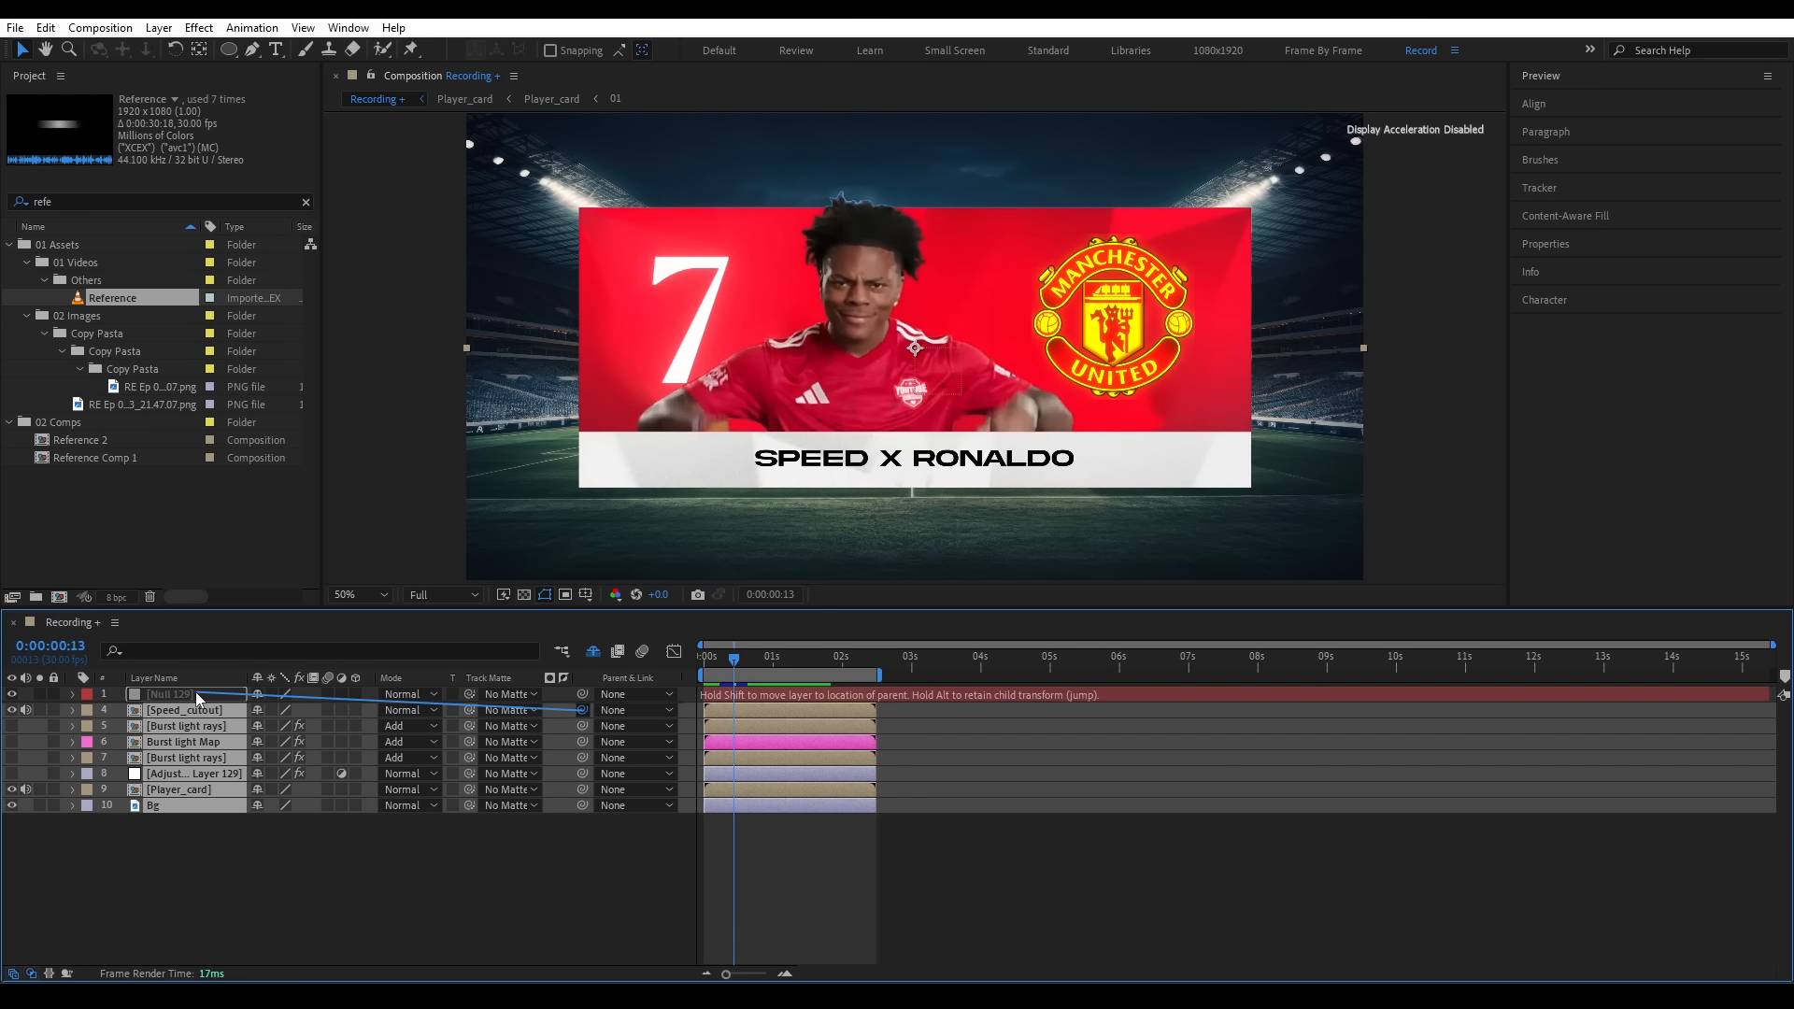
- Keyframe the null's scale to grow from a reduced size at the first frame to 100%
left_click(194, 692)
key("s")
left_click(119, 710)
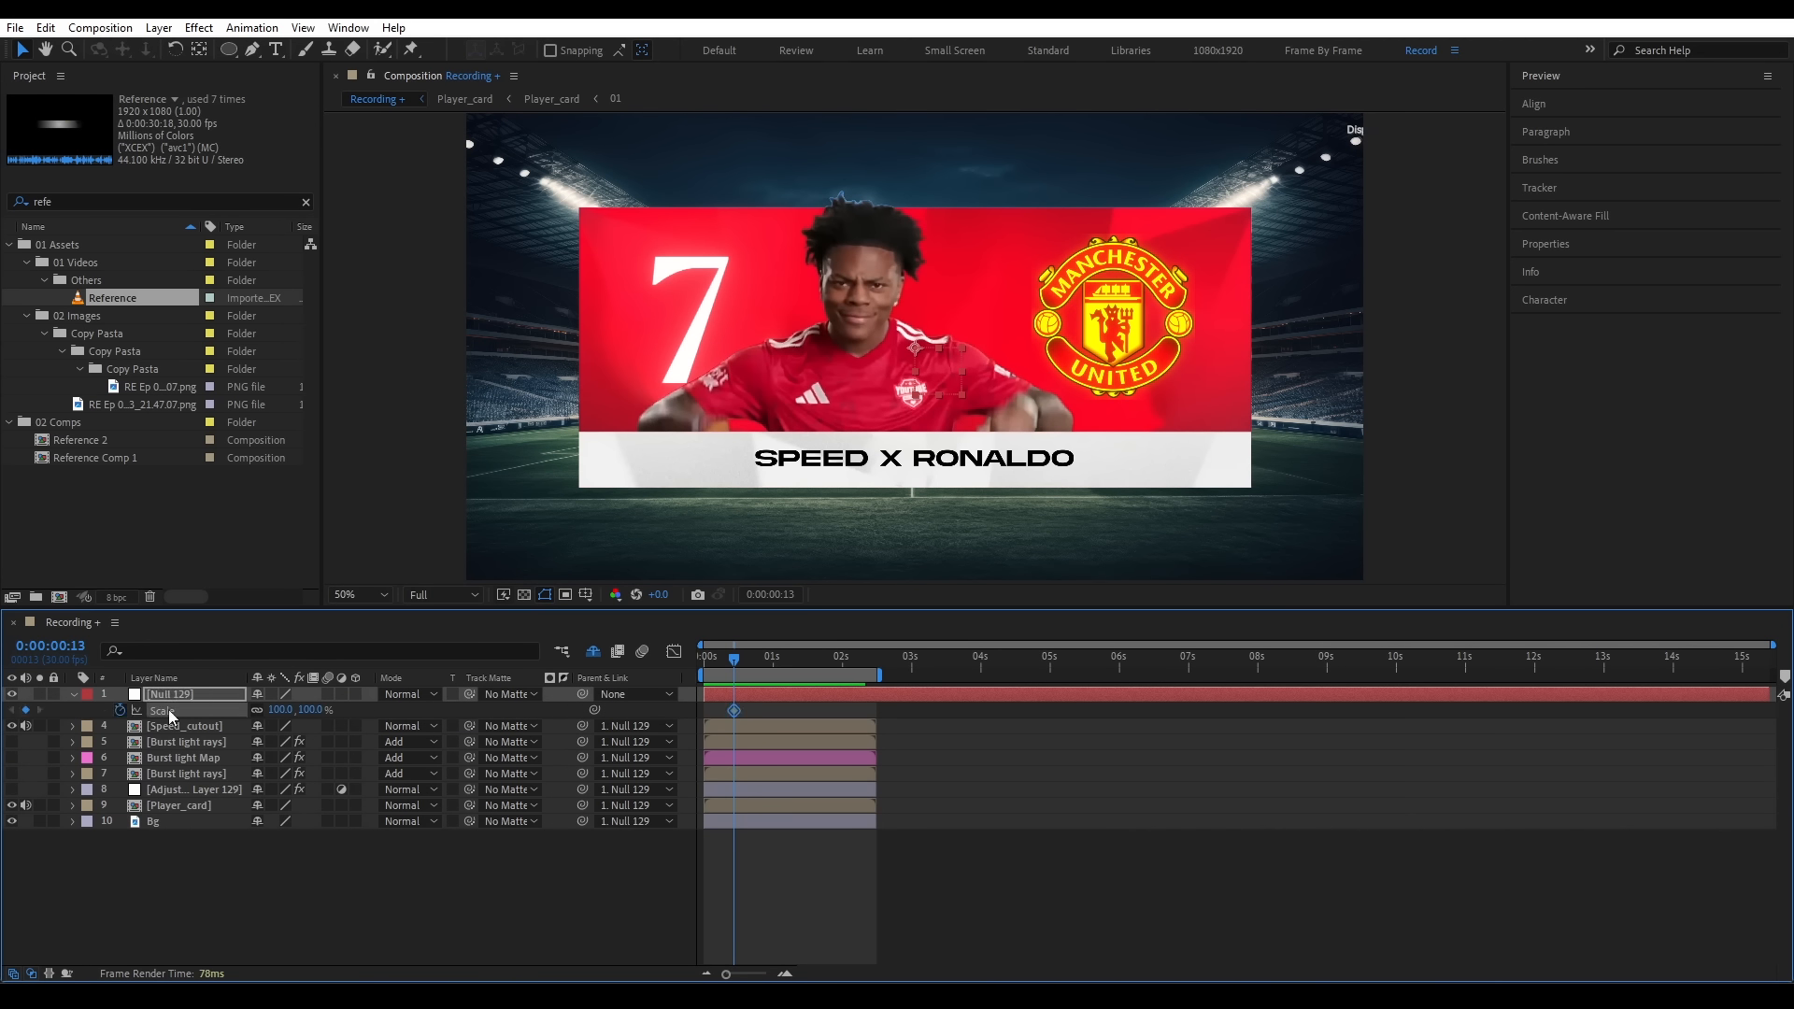
left_click(704, 659)
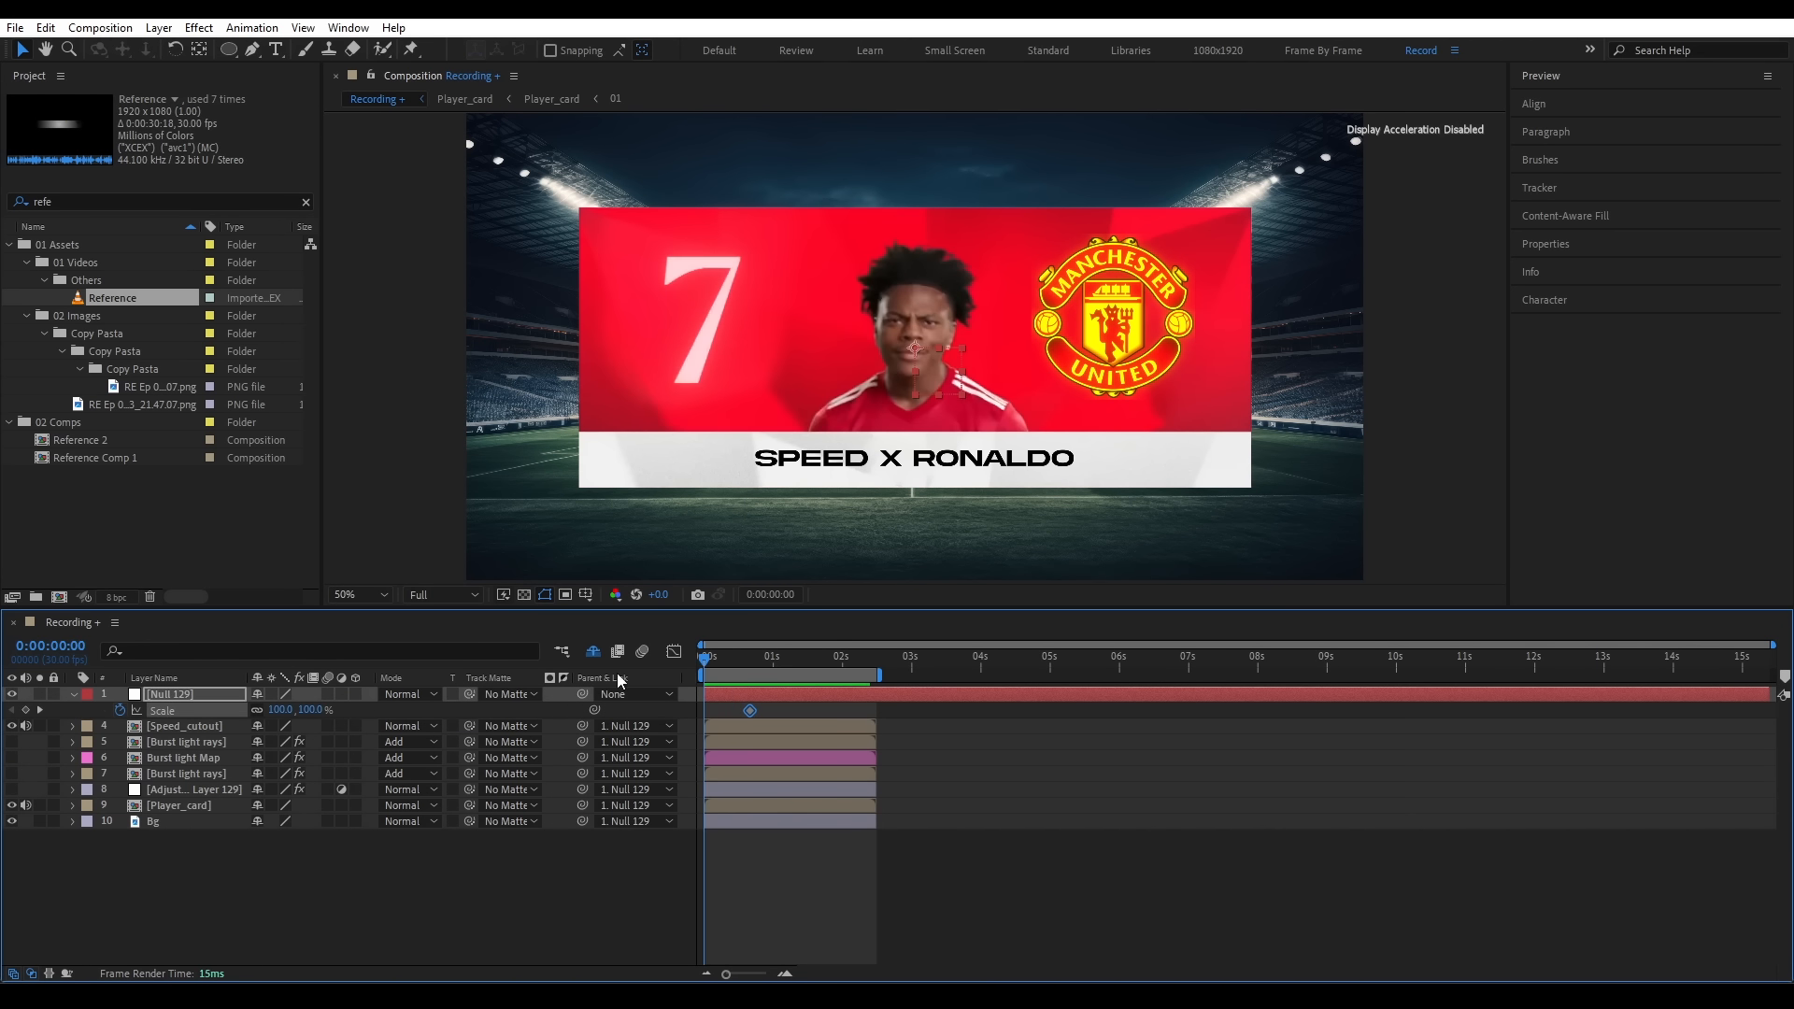
left_click_drag(318, 711, 293, 709)
- Overlay the Reference footage to move the null's 100% scale keyframe earlier, and delete the overlay
left_click_drag(112, 297, 915, 430)
left_click(712, 659)
left_click_drag(717, 658, 737, 659)
left_click_drag(750, 726, 737, 726)
left_click(745, 694)
key("Delete")
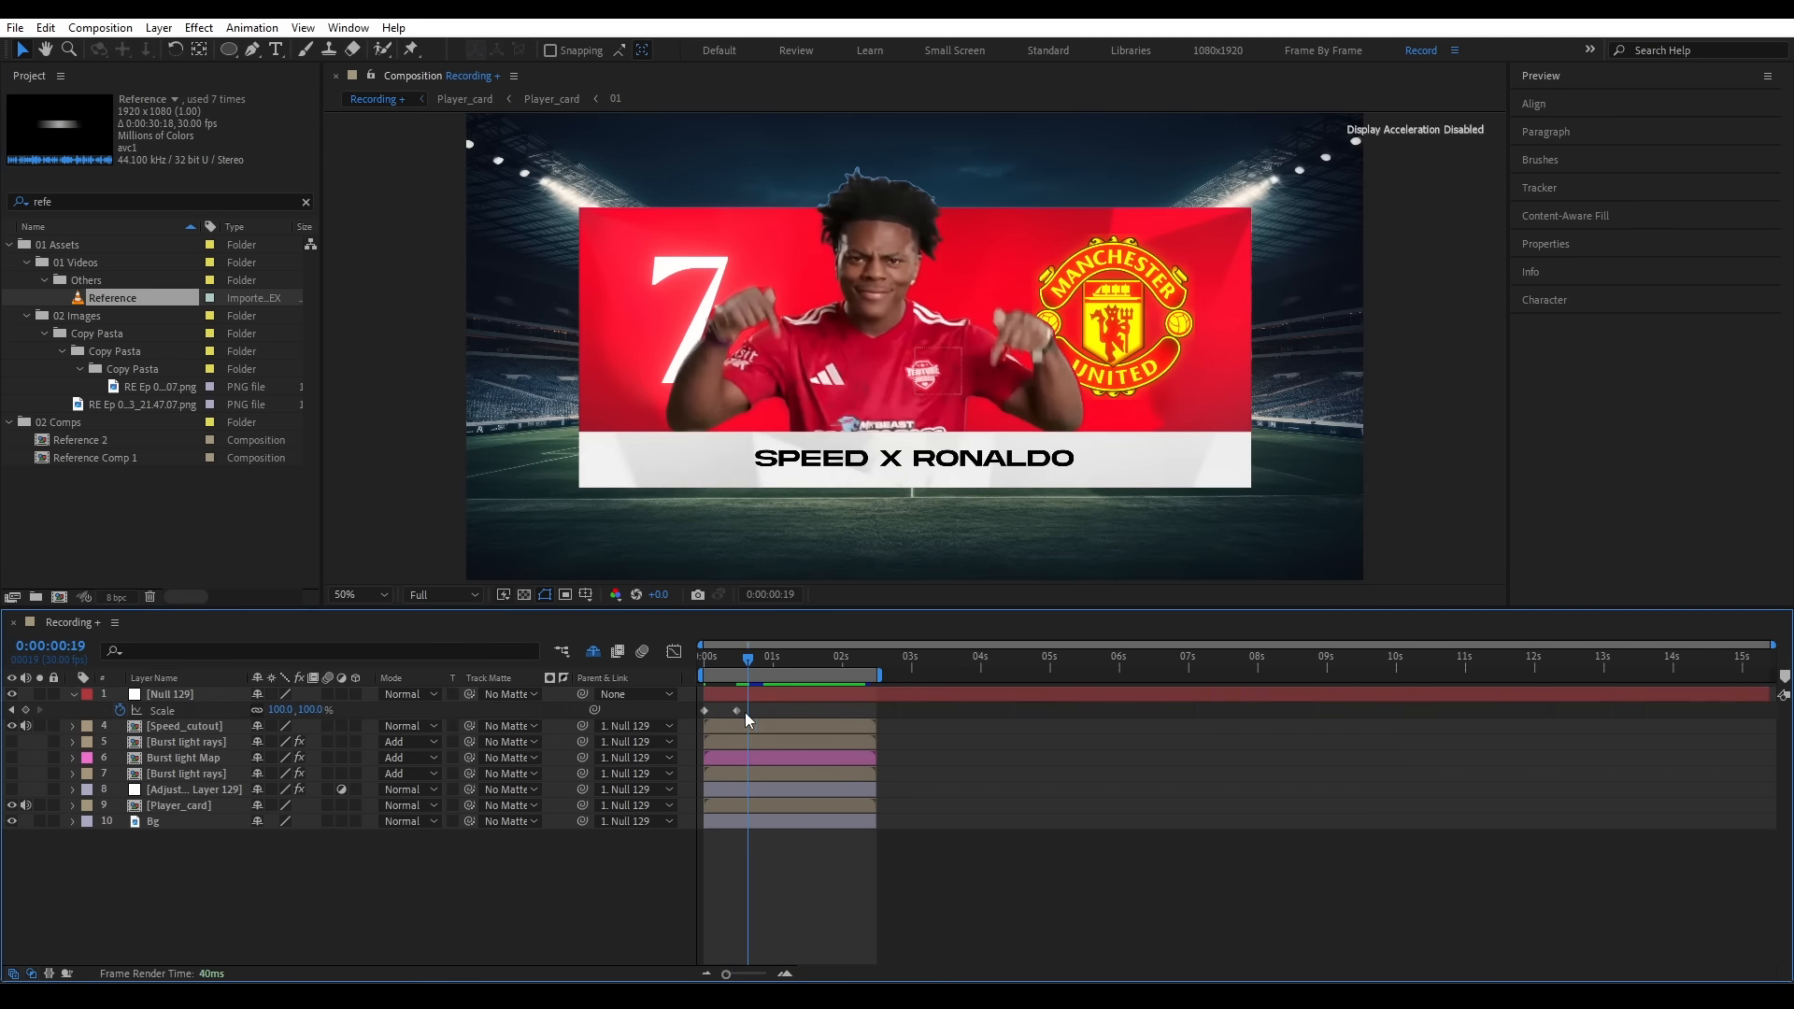
- Apply Easy Ease to the null's scale keyframes, adjust their speed curve in the graph editor and check the motion
key("F9")
key("shift+F3")
key("shift+F3")
left_click_drag(791, 658, 833, 674)
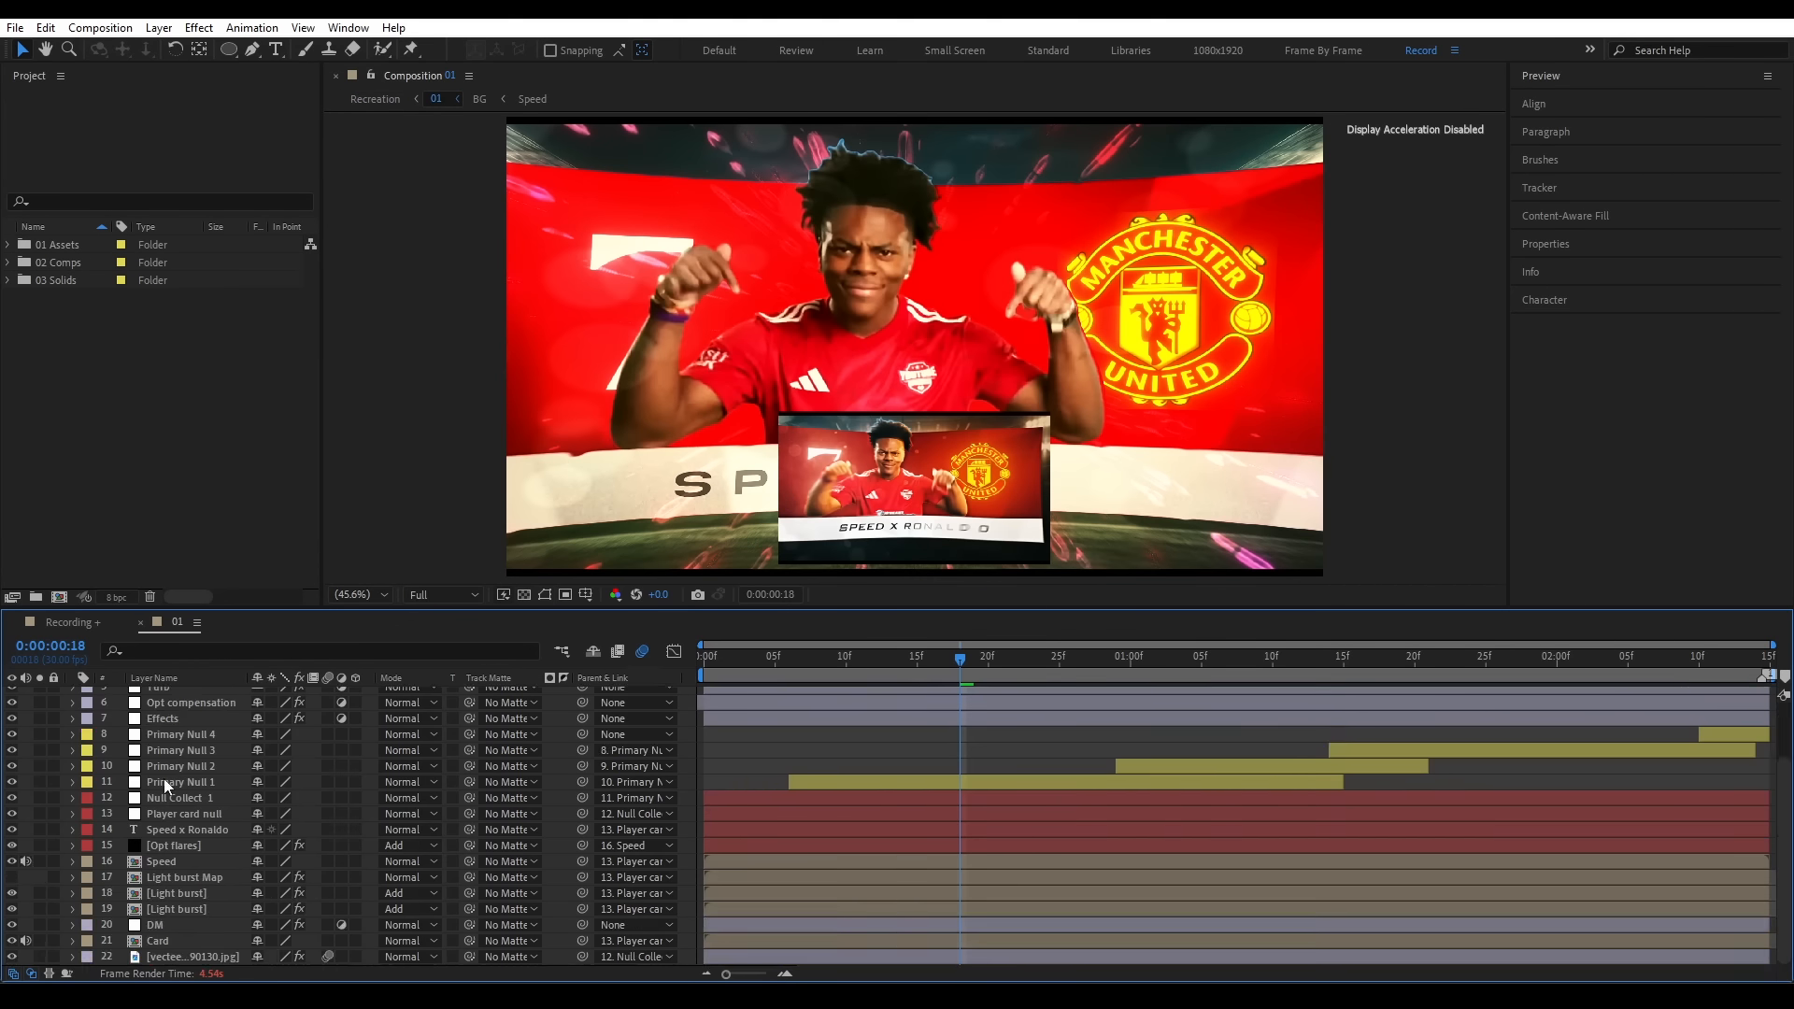
- Add a second null in the Recording + composition, keyframe a scale-up from 100% around frame 20 and ease its curve
left_click(80, 624)
key("ctrl+alt+shift+y")
key("s")
left_click_drag(815, 658, 888, 659)
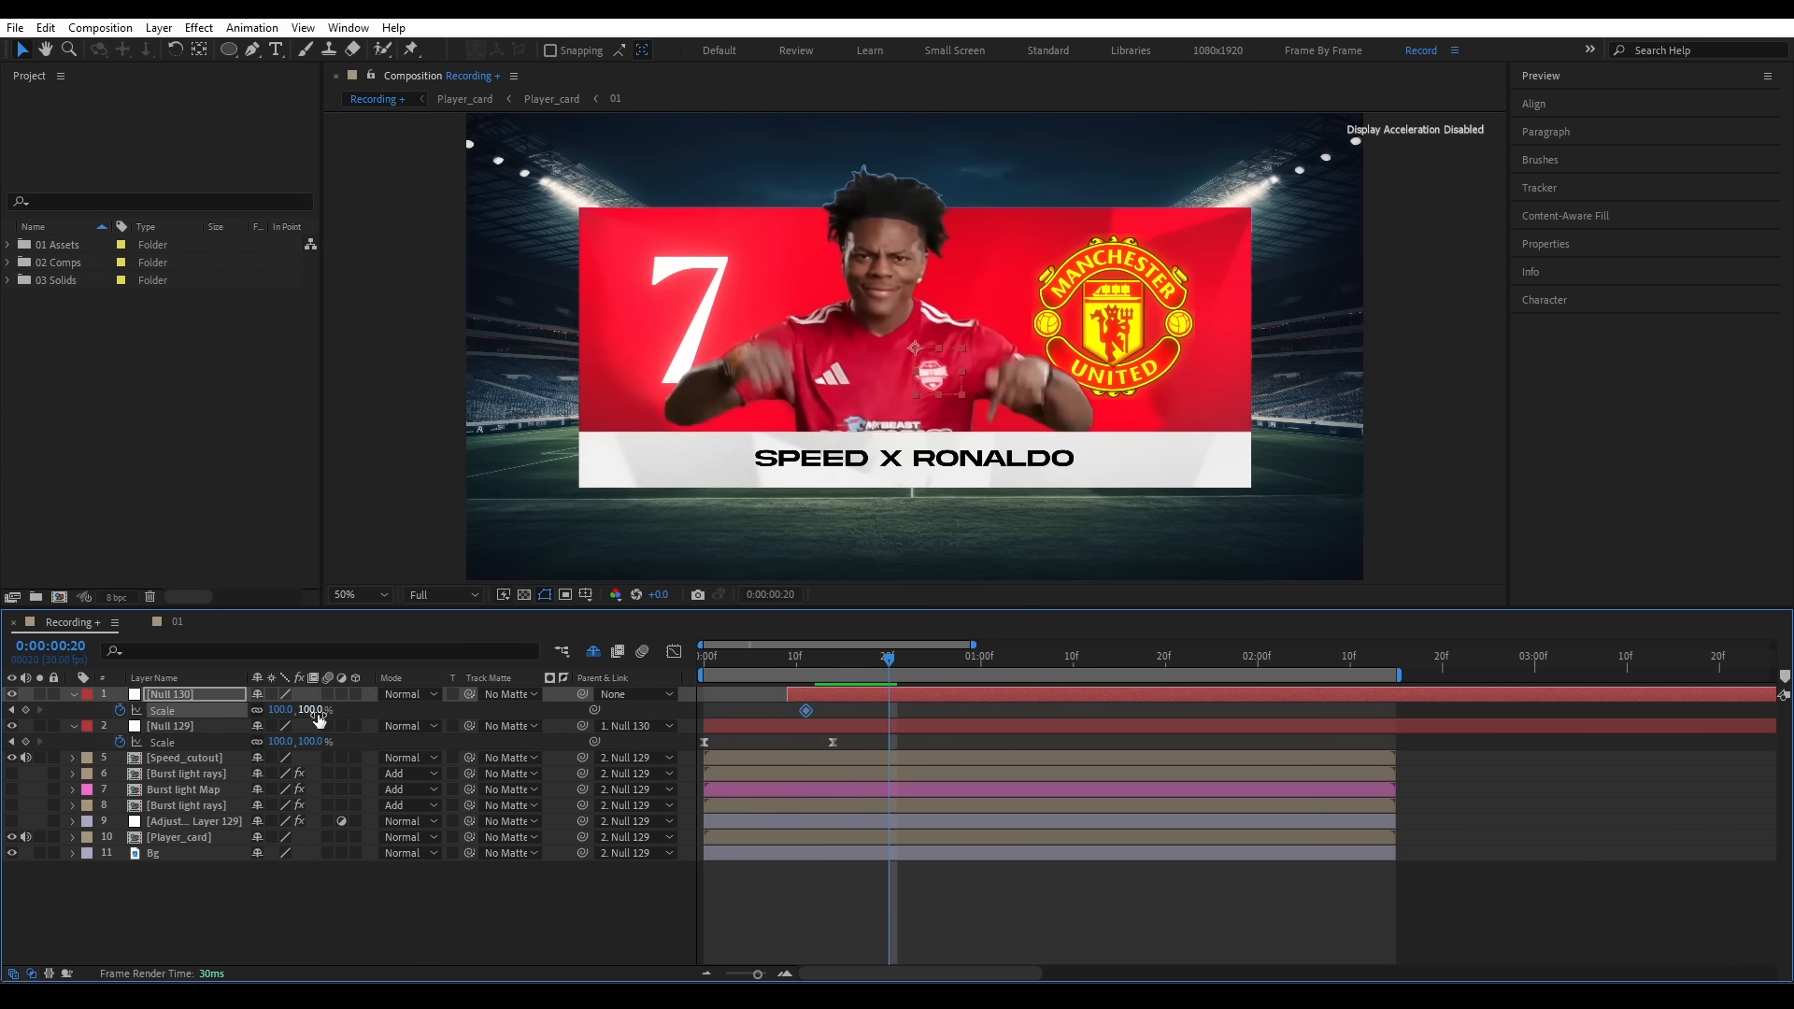
left_click_drag(321, 710, 338, 710)
key("shift+F3")
left_click_drag(757, 696, 988, 965)
key("shift+F3")
left_click(525, 920)
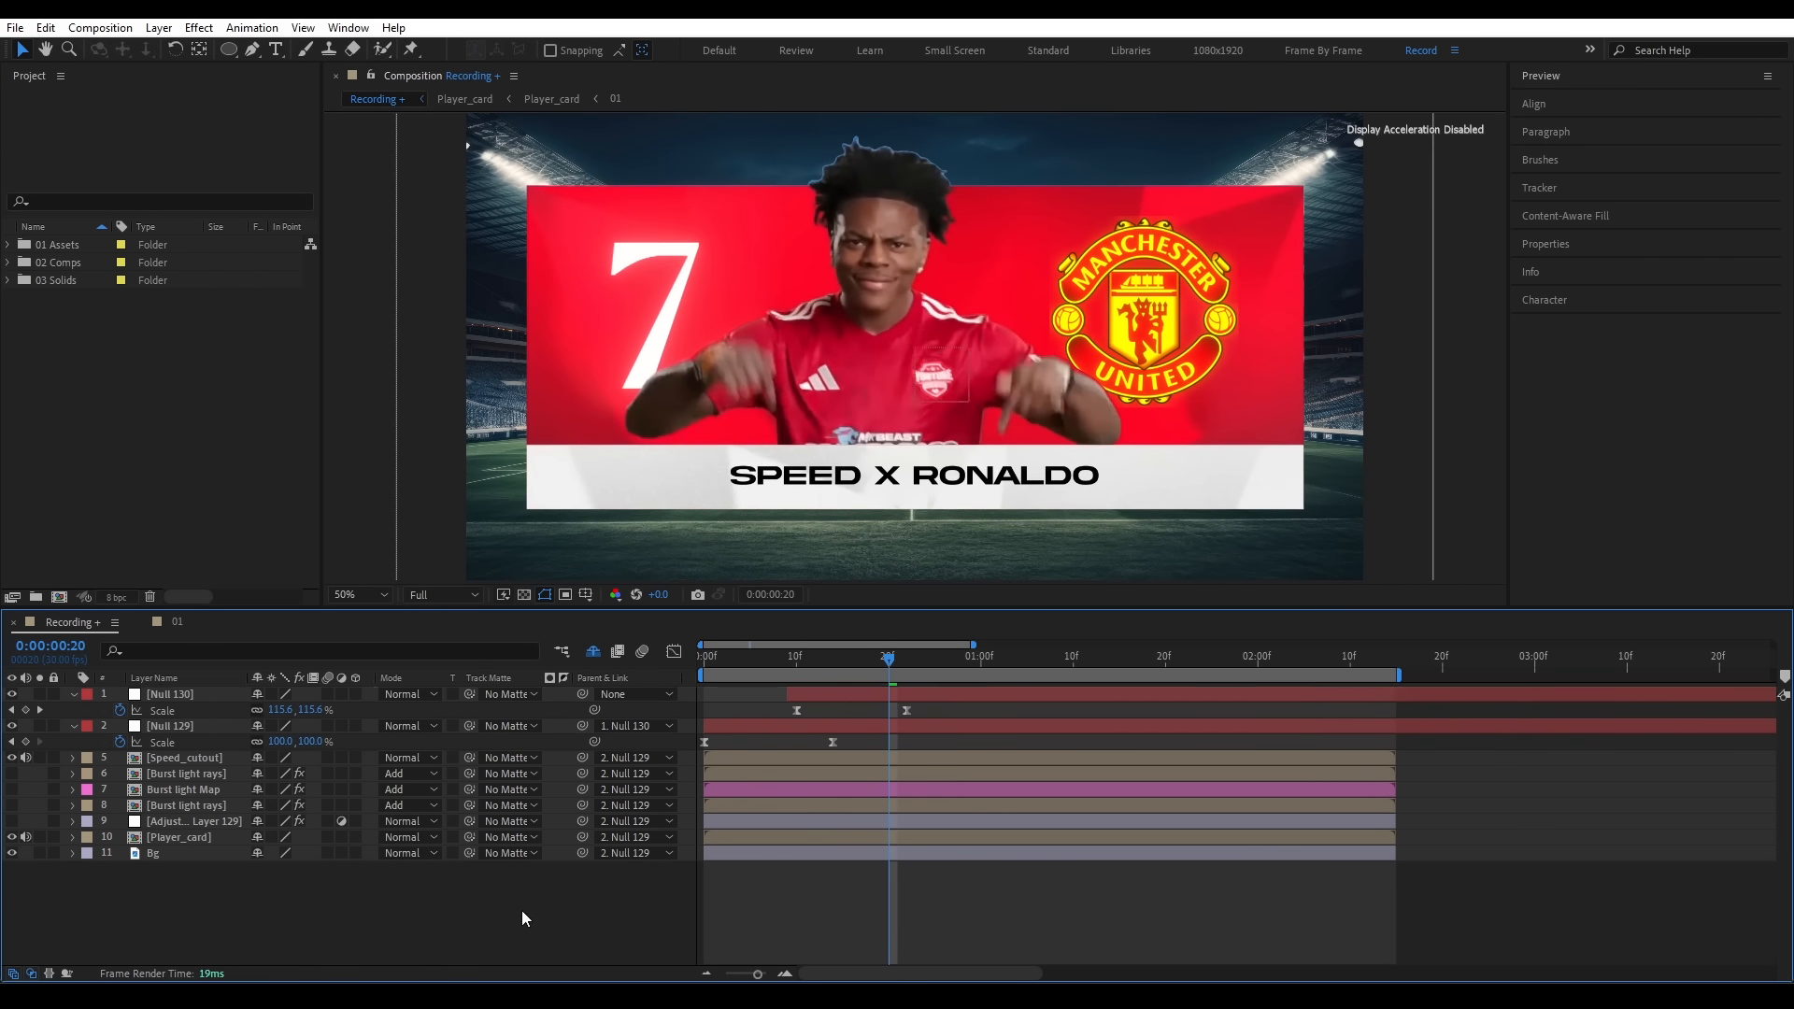
- Add a third null, keyframe its scale down to 84.8% at 0:00:01:03 and show the curve in the graph editor
key("ctrl+alt+shift+y")
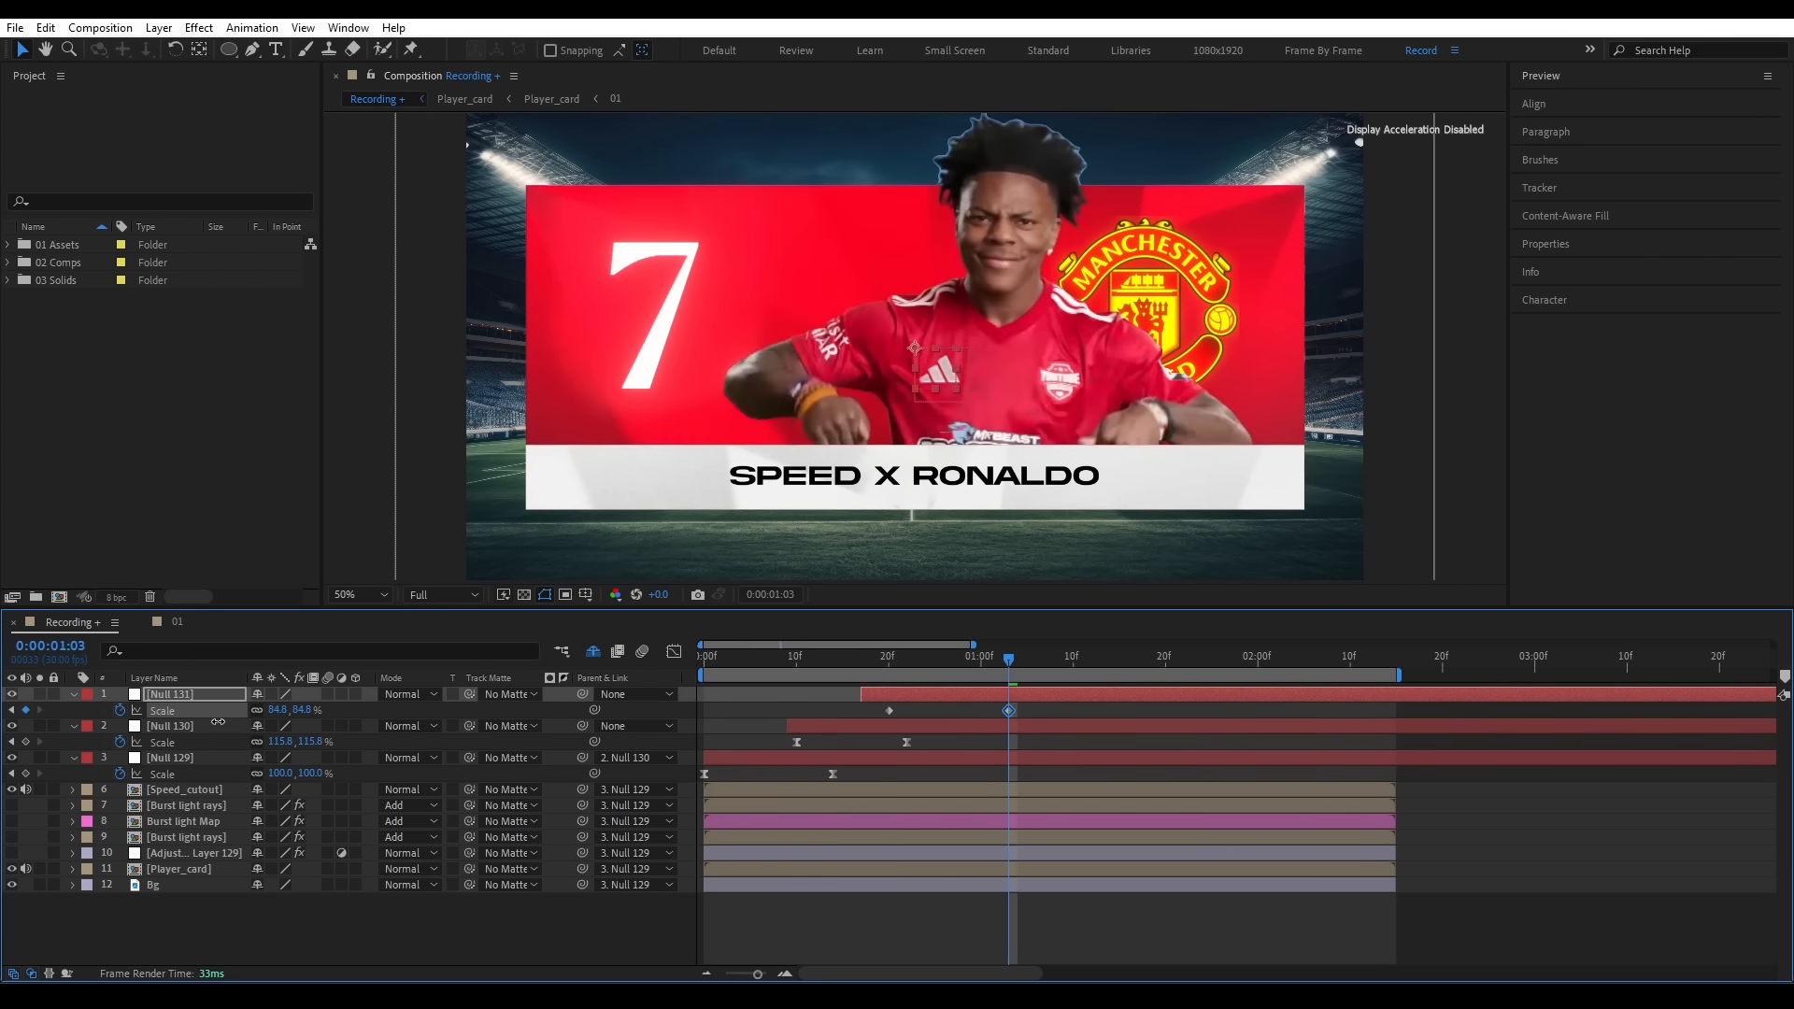
key("shift+F3")
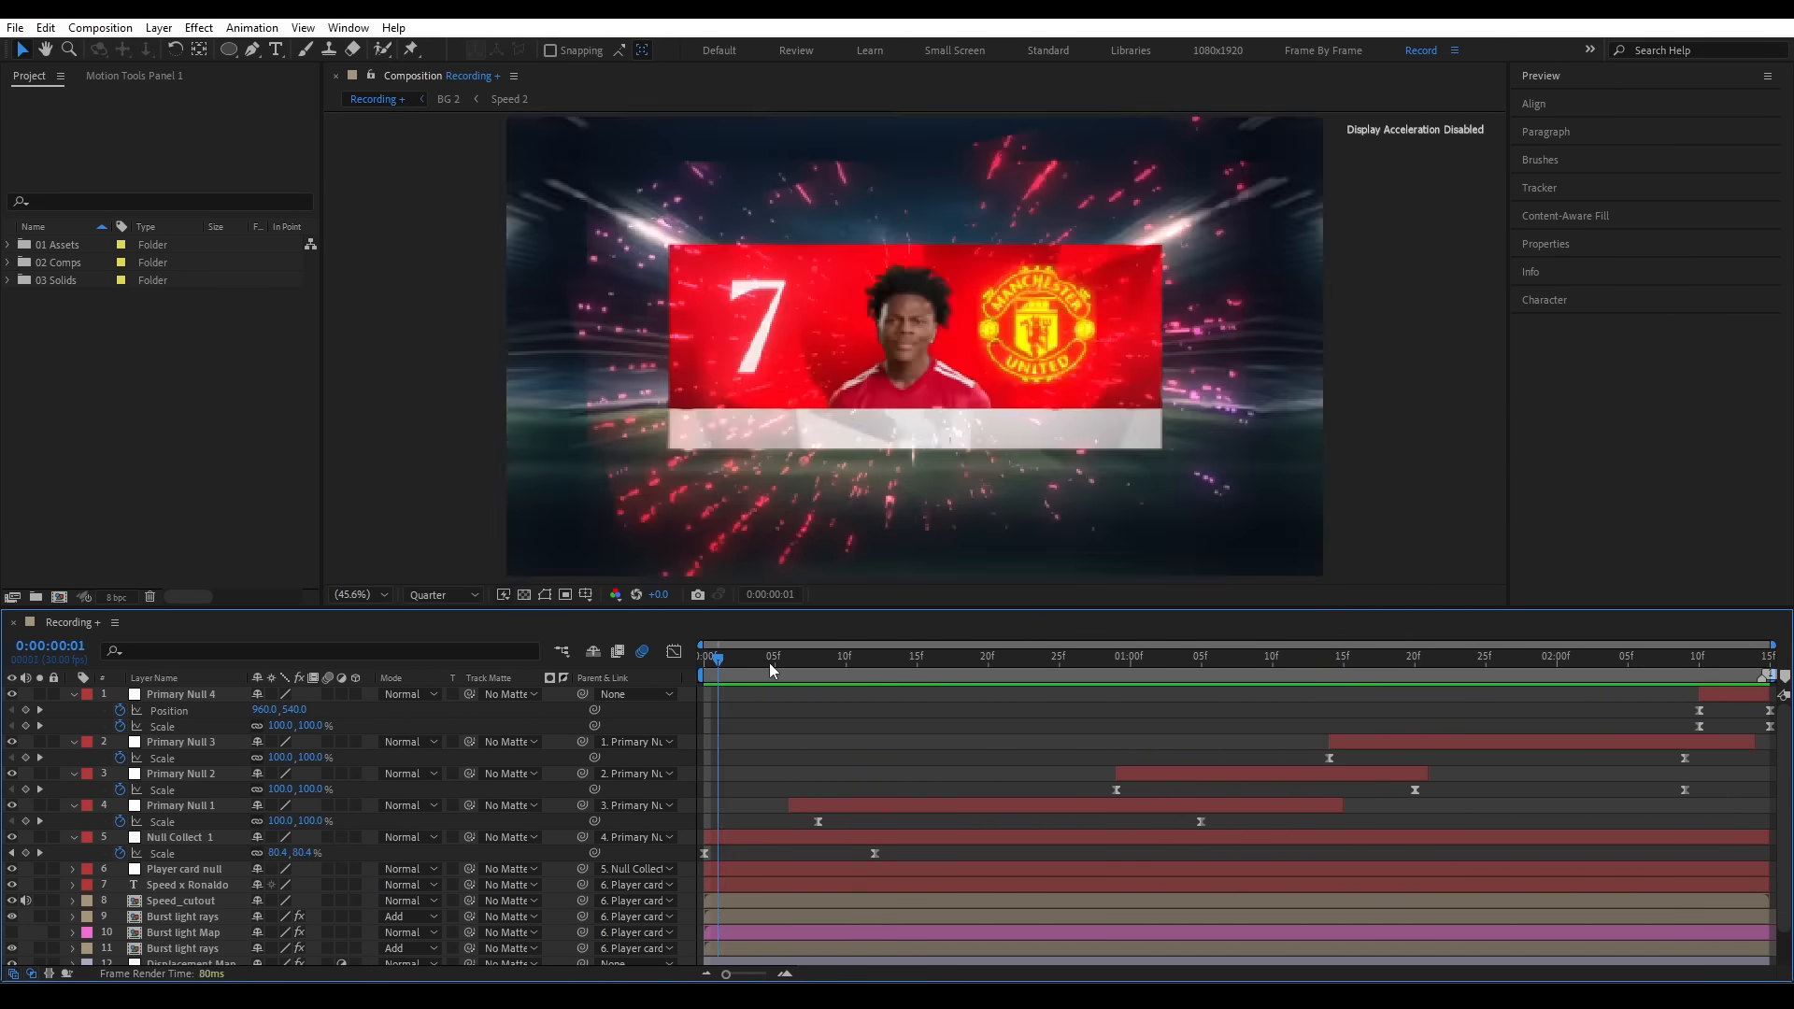
- Compare the null animation with the Reference footage and apply Optics Compensation to the Lens Distortion adjustment layer
left_click_drag(770, 664, 1449, 698)
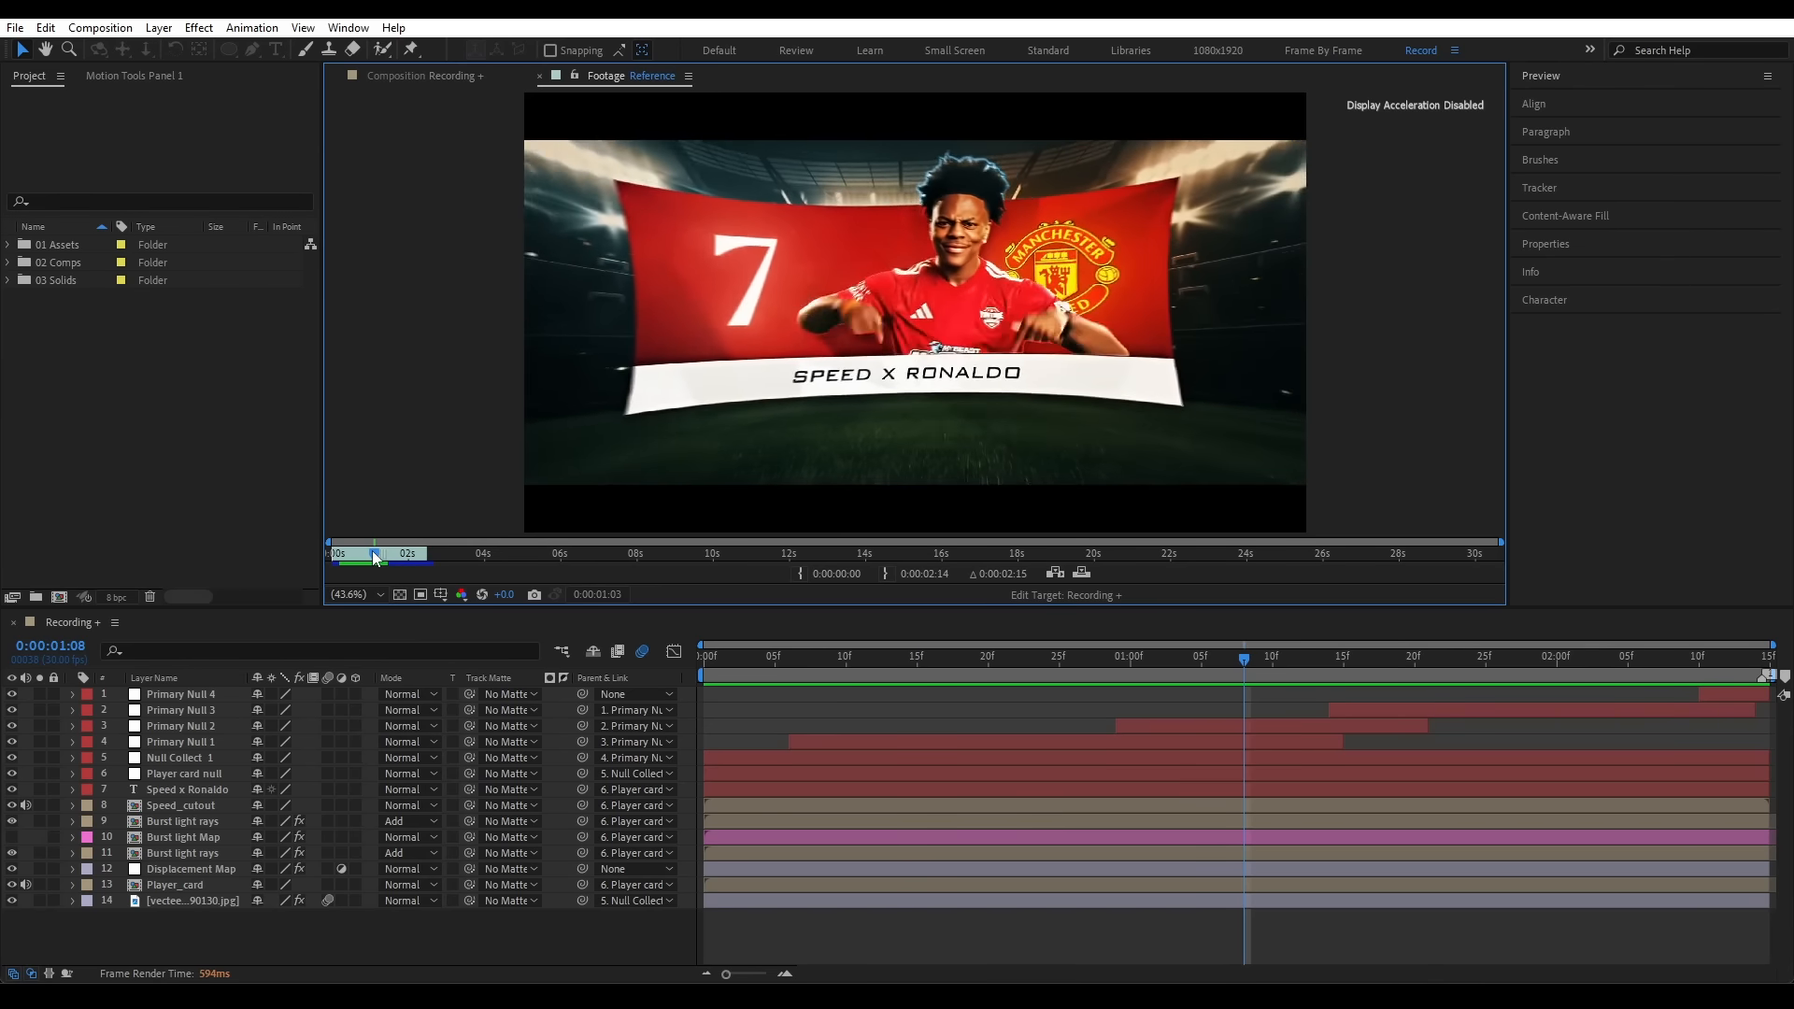
mouse_move(369, 547)
left_mouse_down()
mouse_move(413, 547)
mouse_move(335, 556)
mouse_move(373, 565)
left_mouse_up()
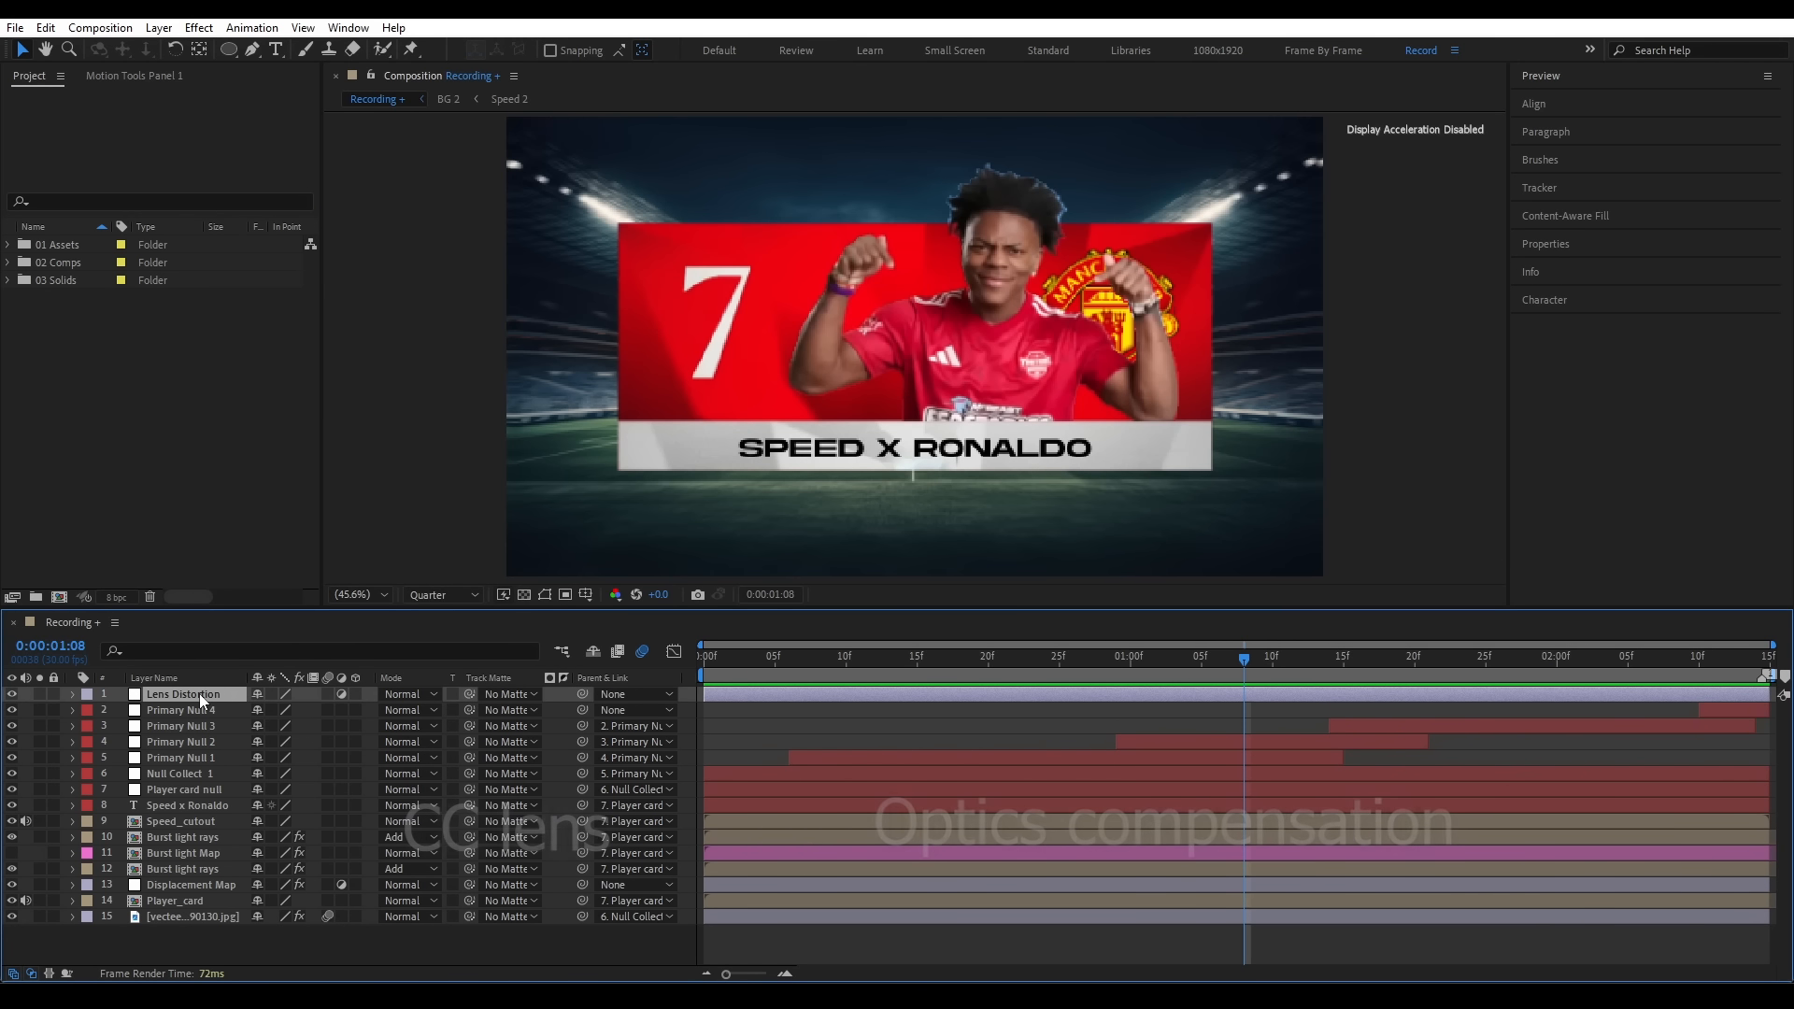
key("ctrl+space")
type("optics")
key("Return")
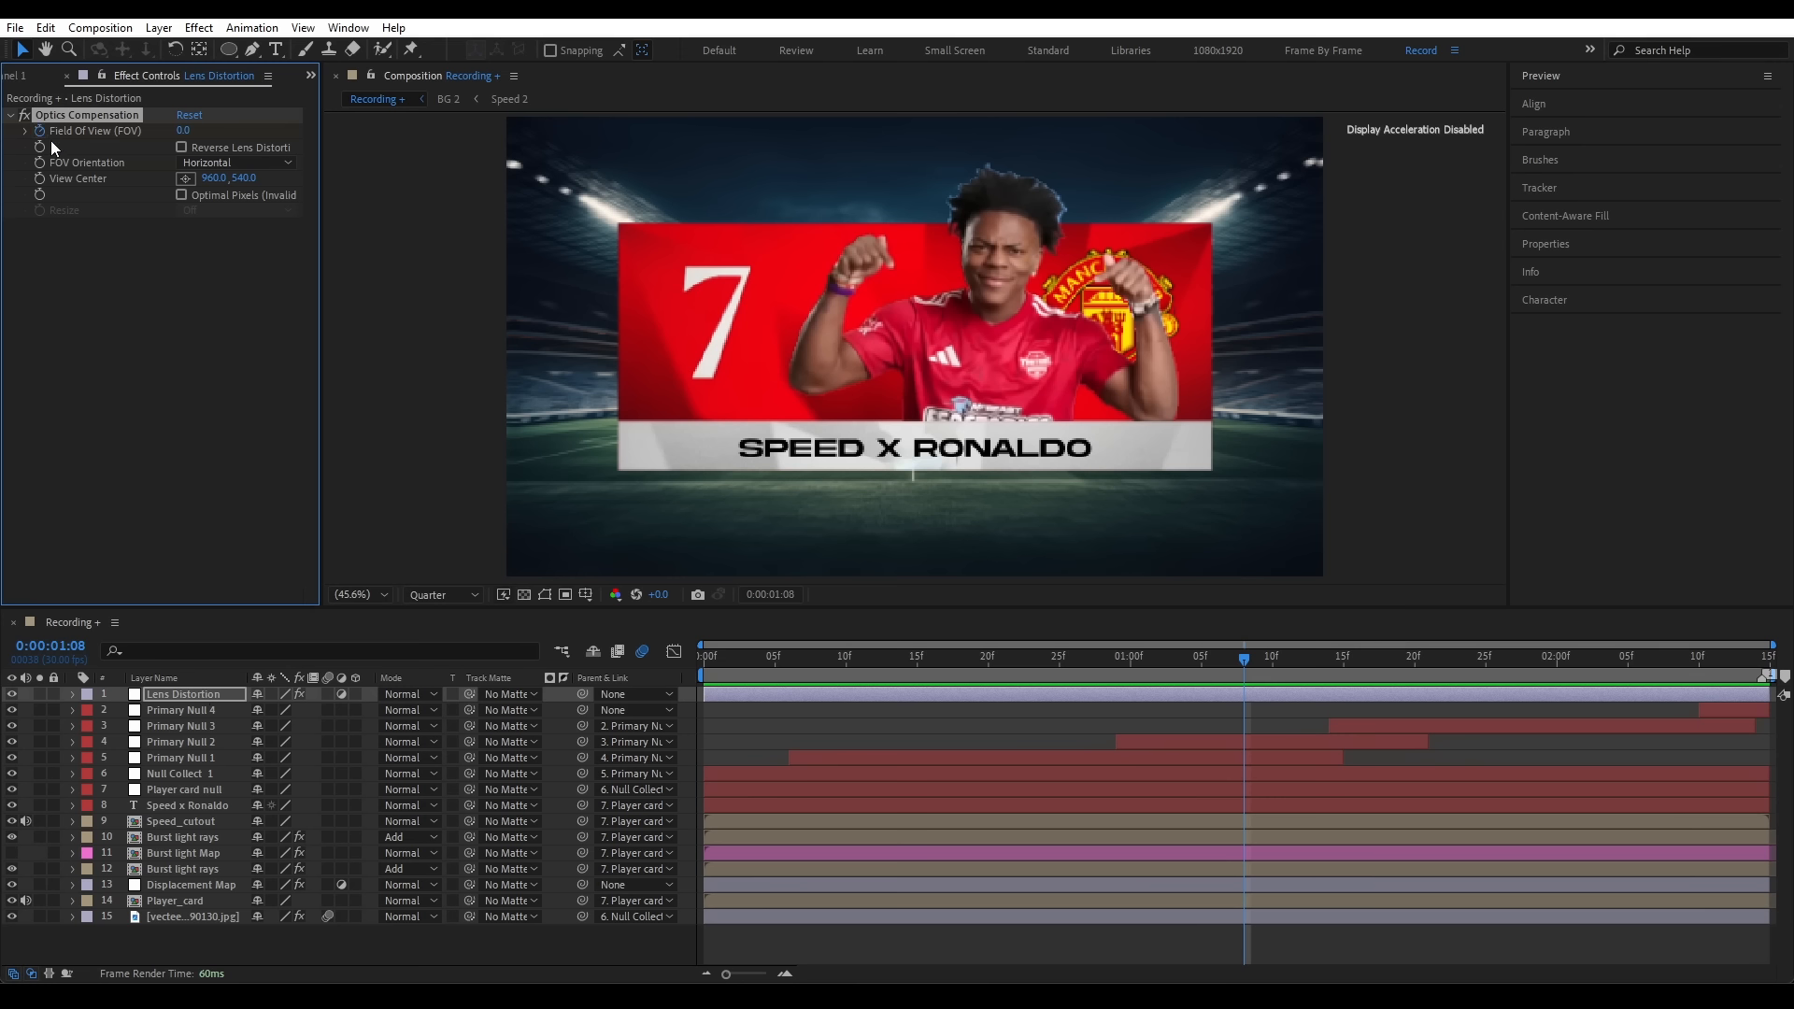
- Keyframe the Optics Compensation Field Of View to 56.8 at frame 7 and enable Reverse Lens Distortion
key("u")
left_click(800, 655)
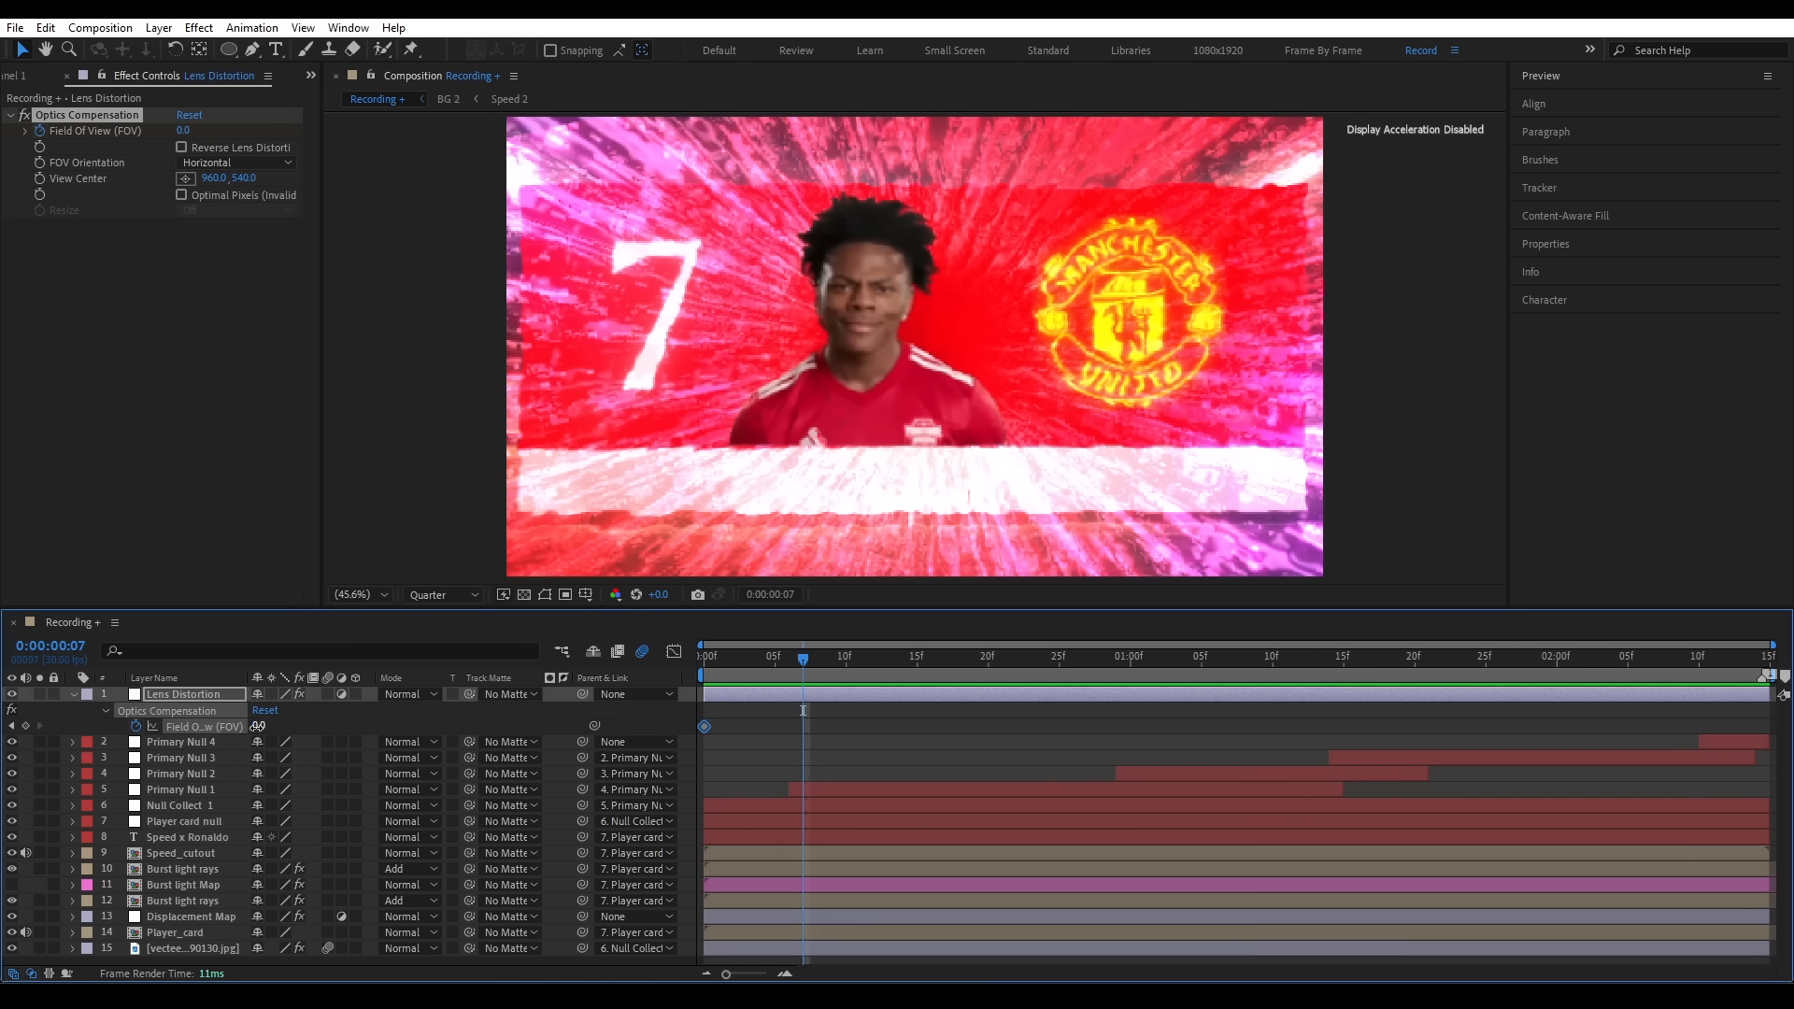
left_click_drag(258, 726, 753, 699)
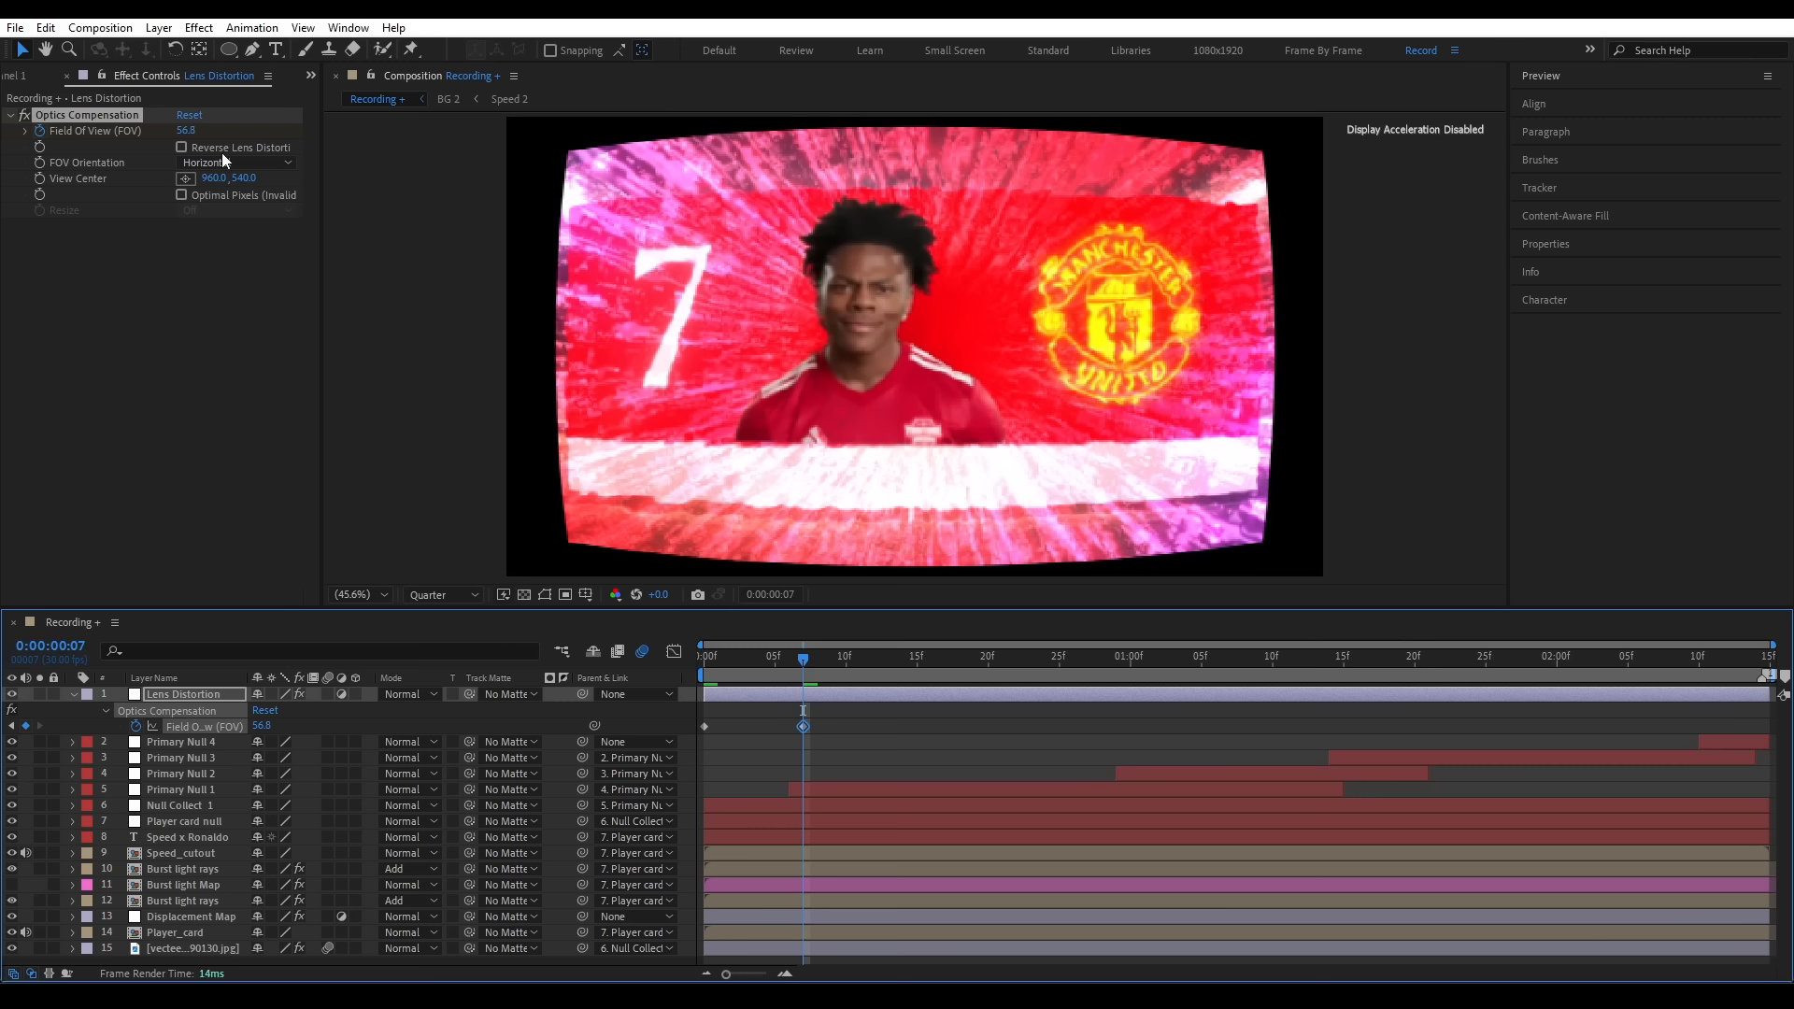
left_click(181, 148)
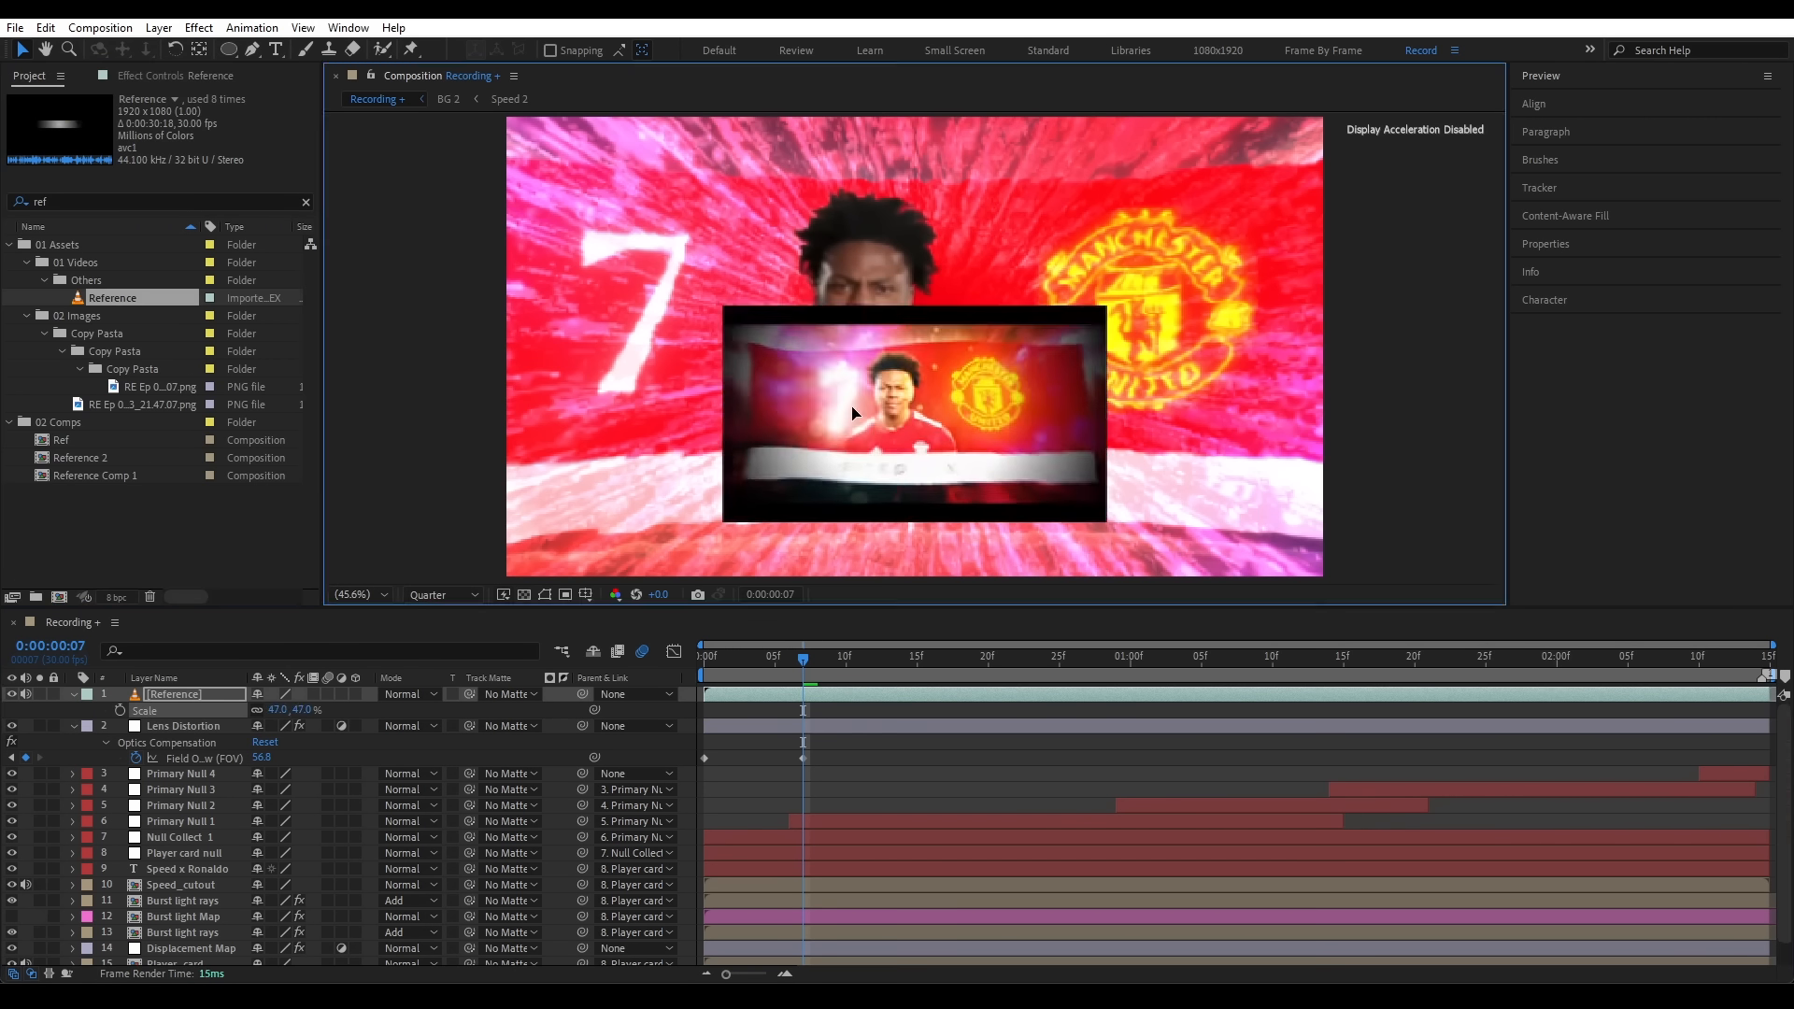
- Add further Field Of View keyframes matched to the reference, ending with 36.5 at 0:00:01:20, and preview the lens distortion
left_click(993, 643)
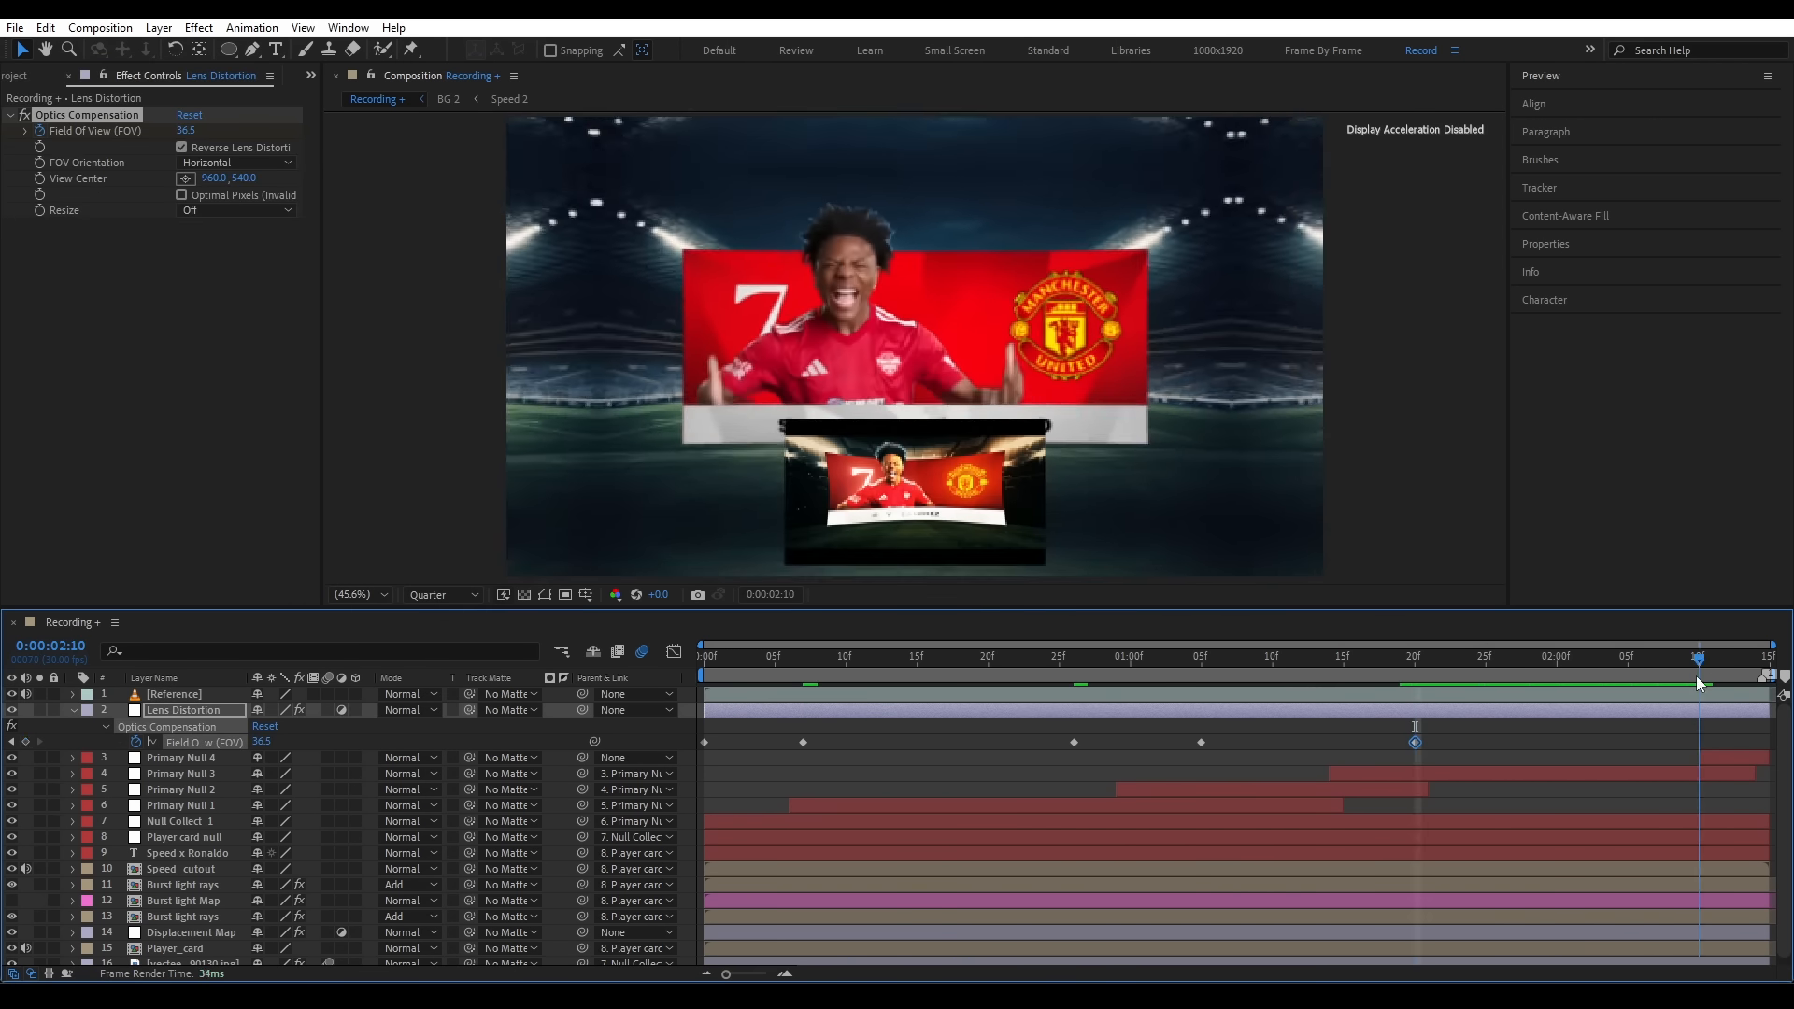
key("space")
left_click_drag(705, 656, 1551, 680)
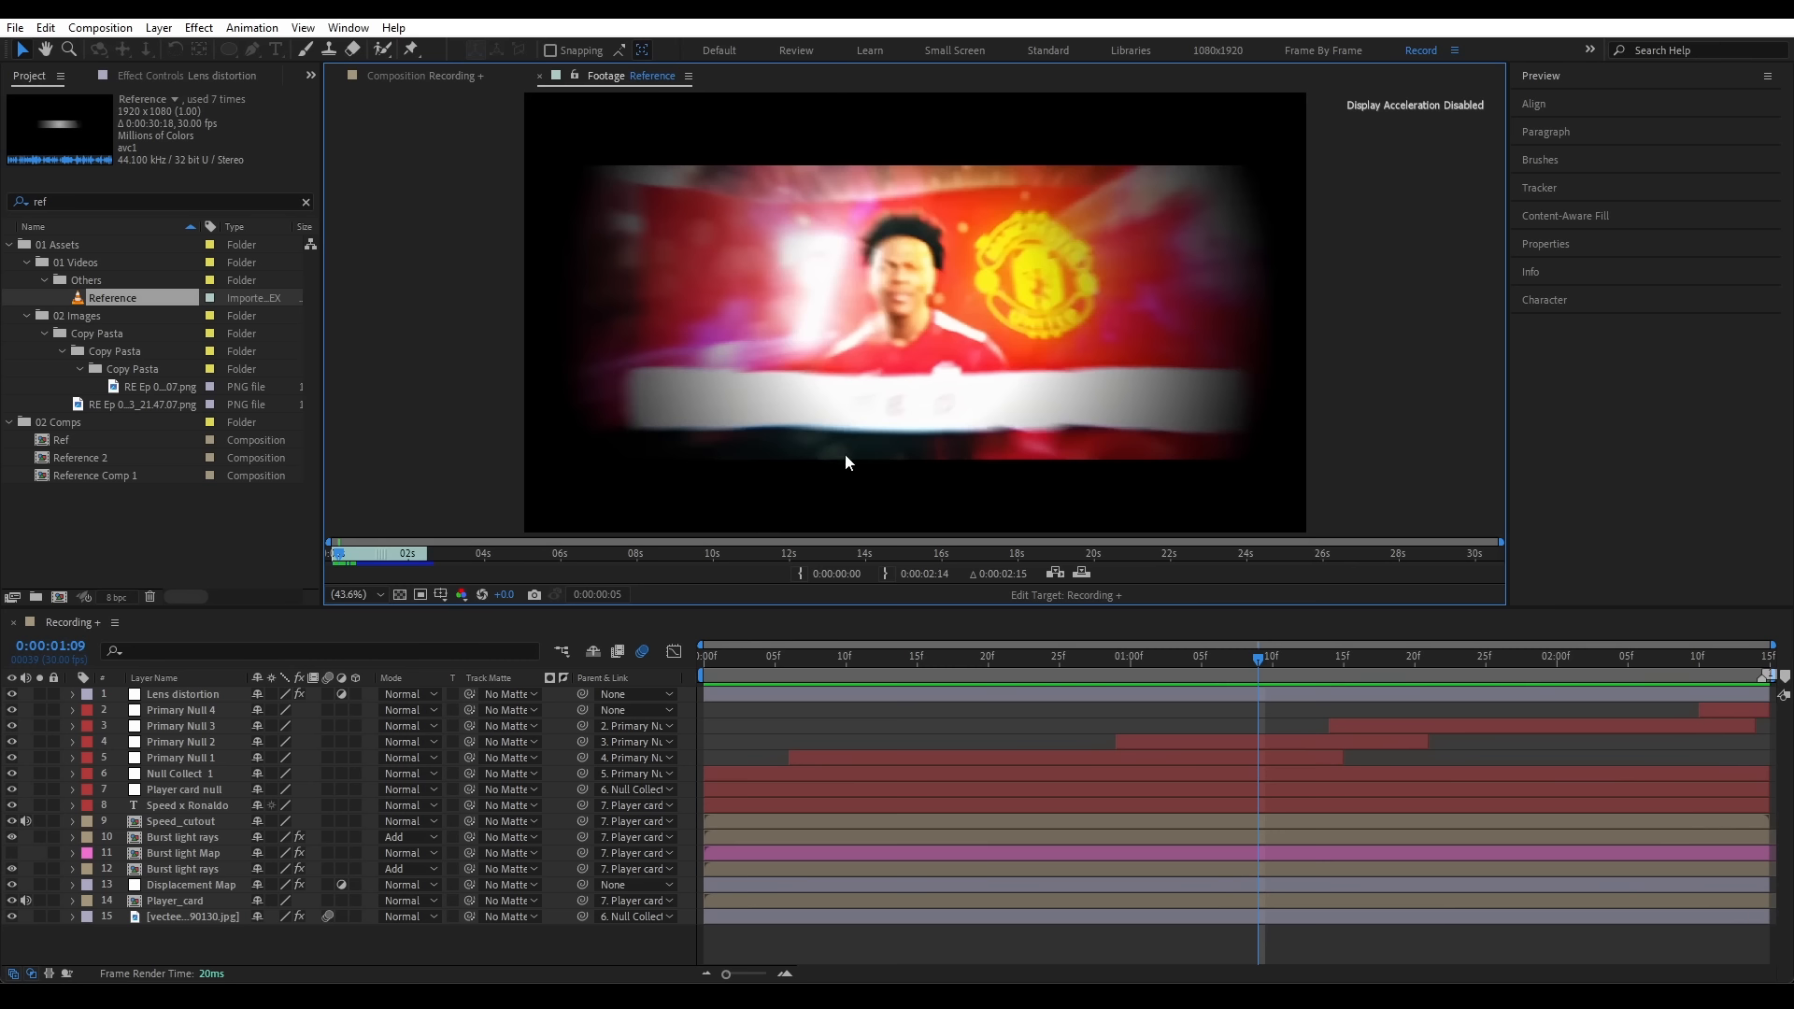
- Create a full-size black solid named Bars above the other layers and apply the CC Jaws effect to it
left_click(800, 710)
key("ctrl+y")
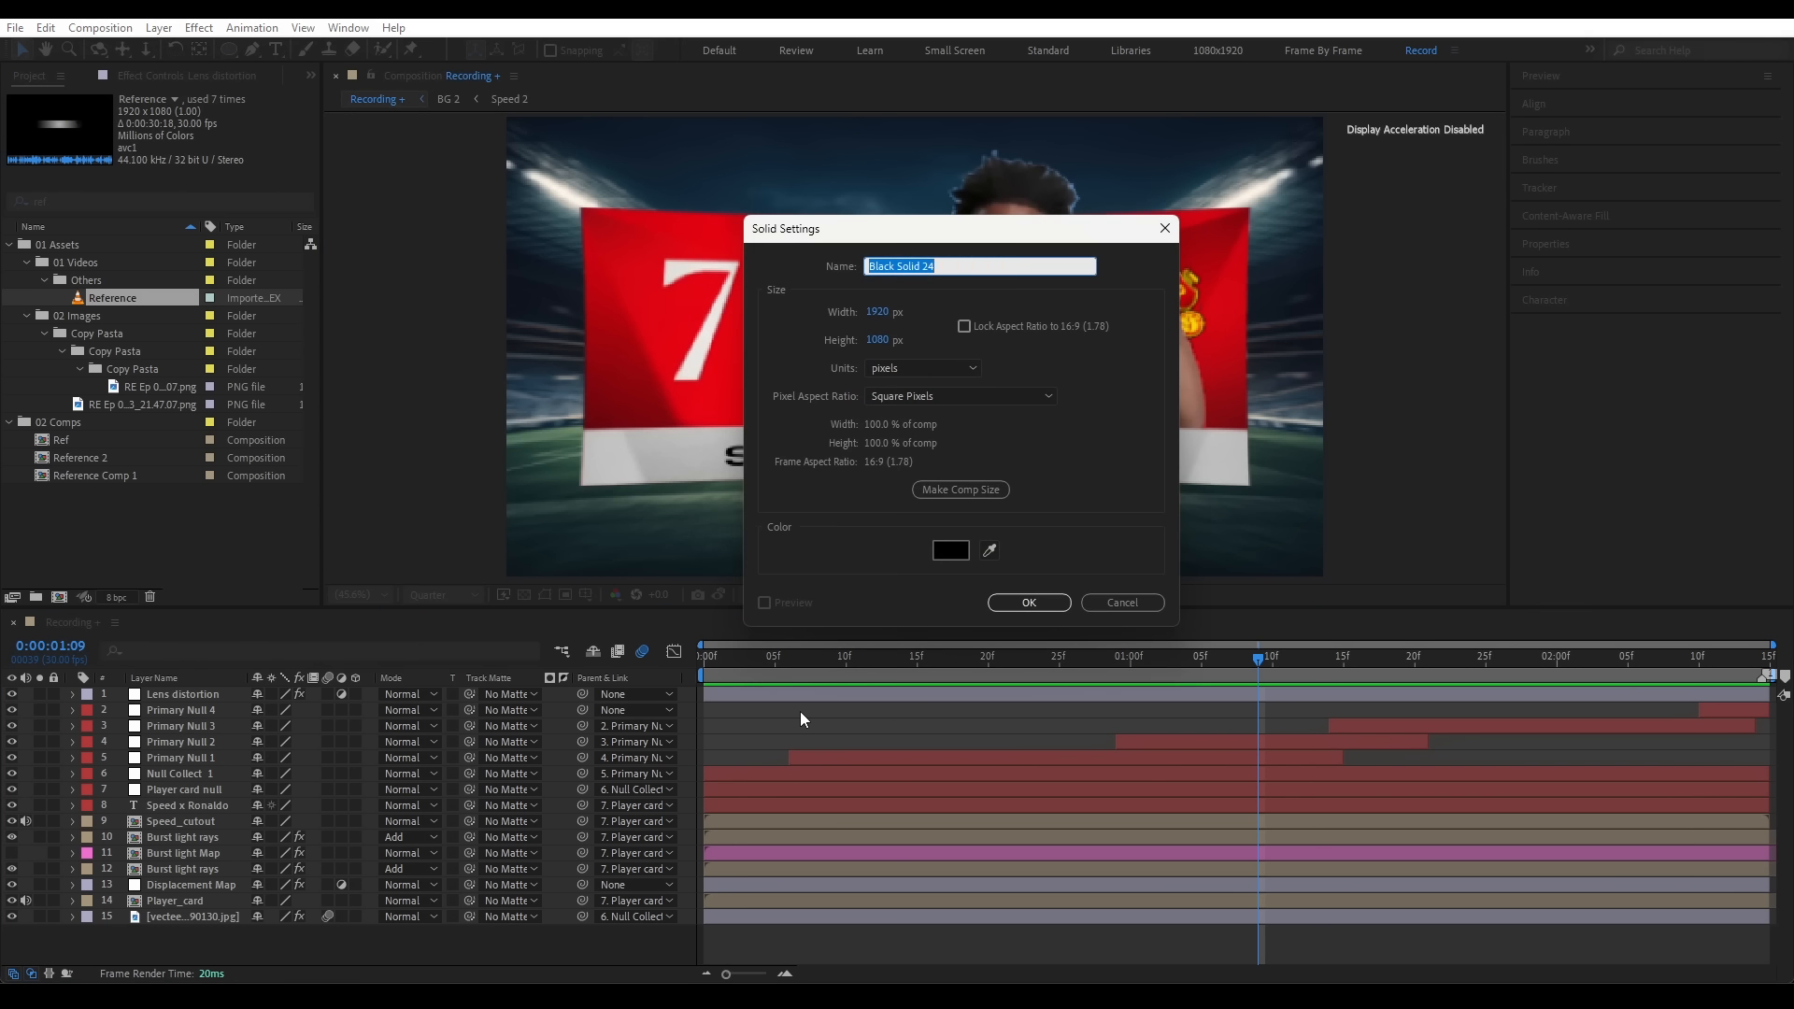
key("Return")
key("ctrl+space")
type("cc ja")
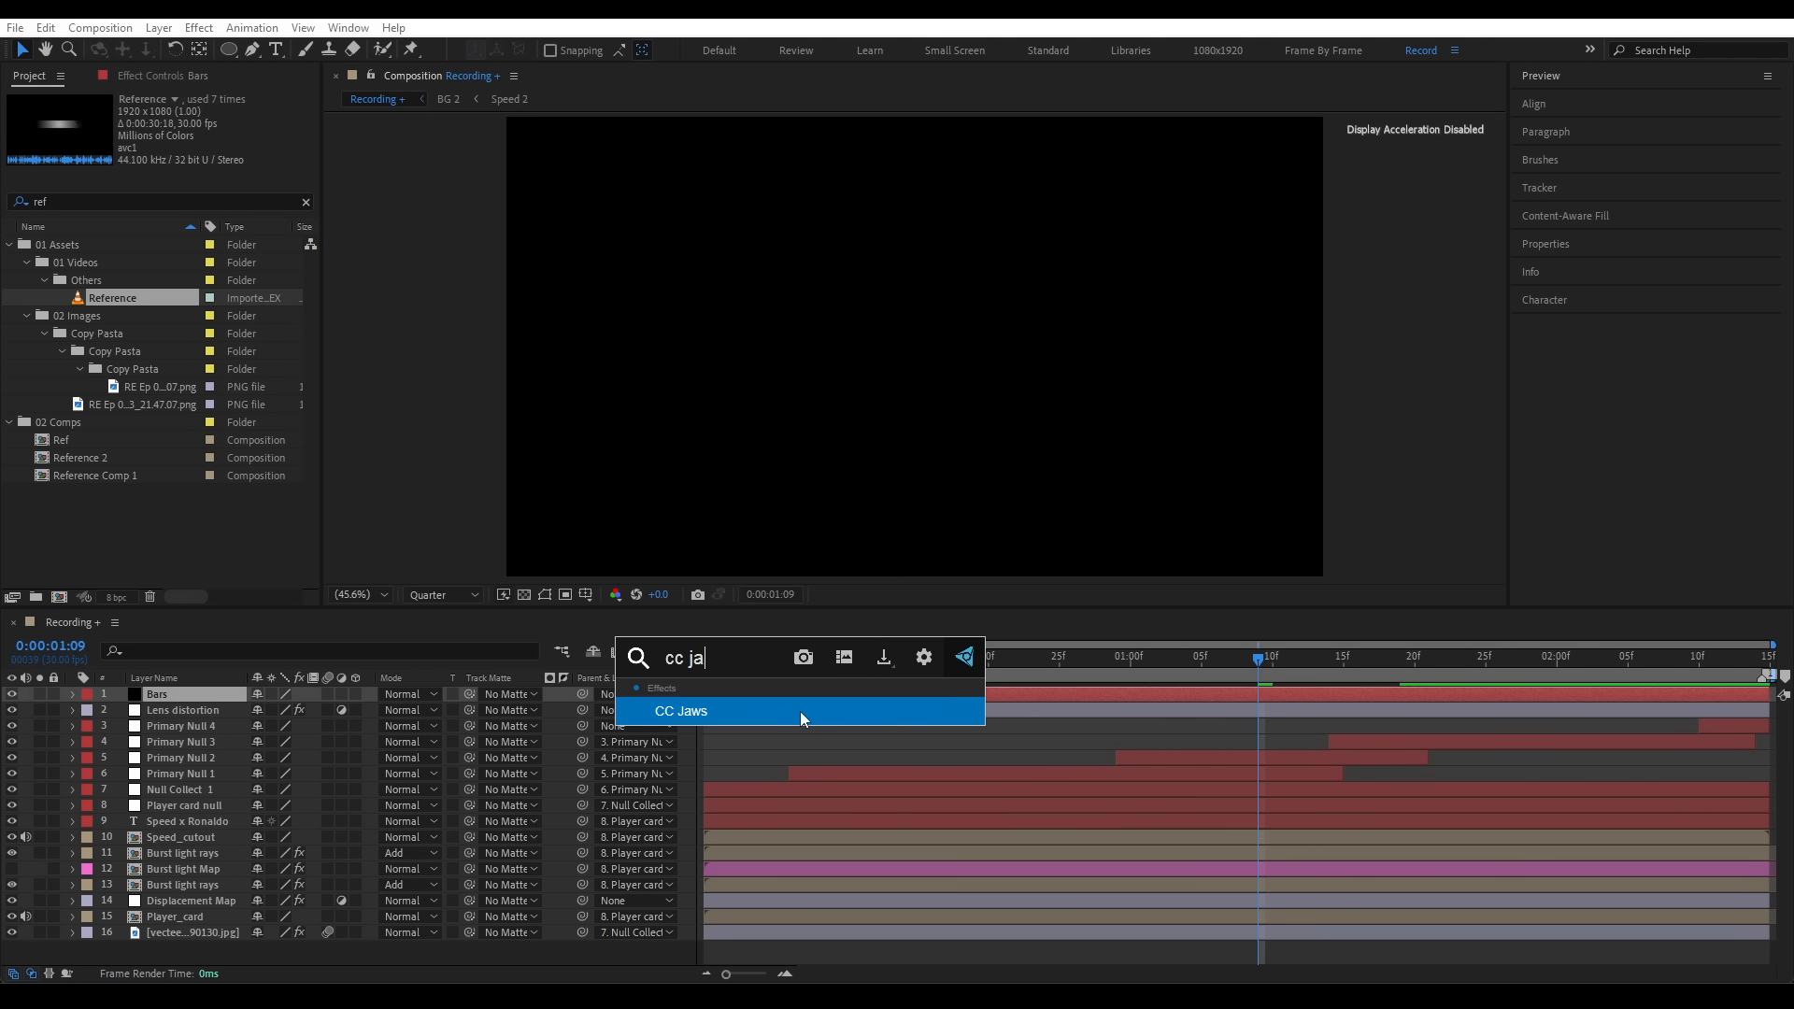
key("Return")
- Set the CC Jaws shape to Block, reduce its Height, keyframe Completion across the clip and preview the opening bars
left_click(224, 247)
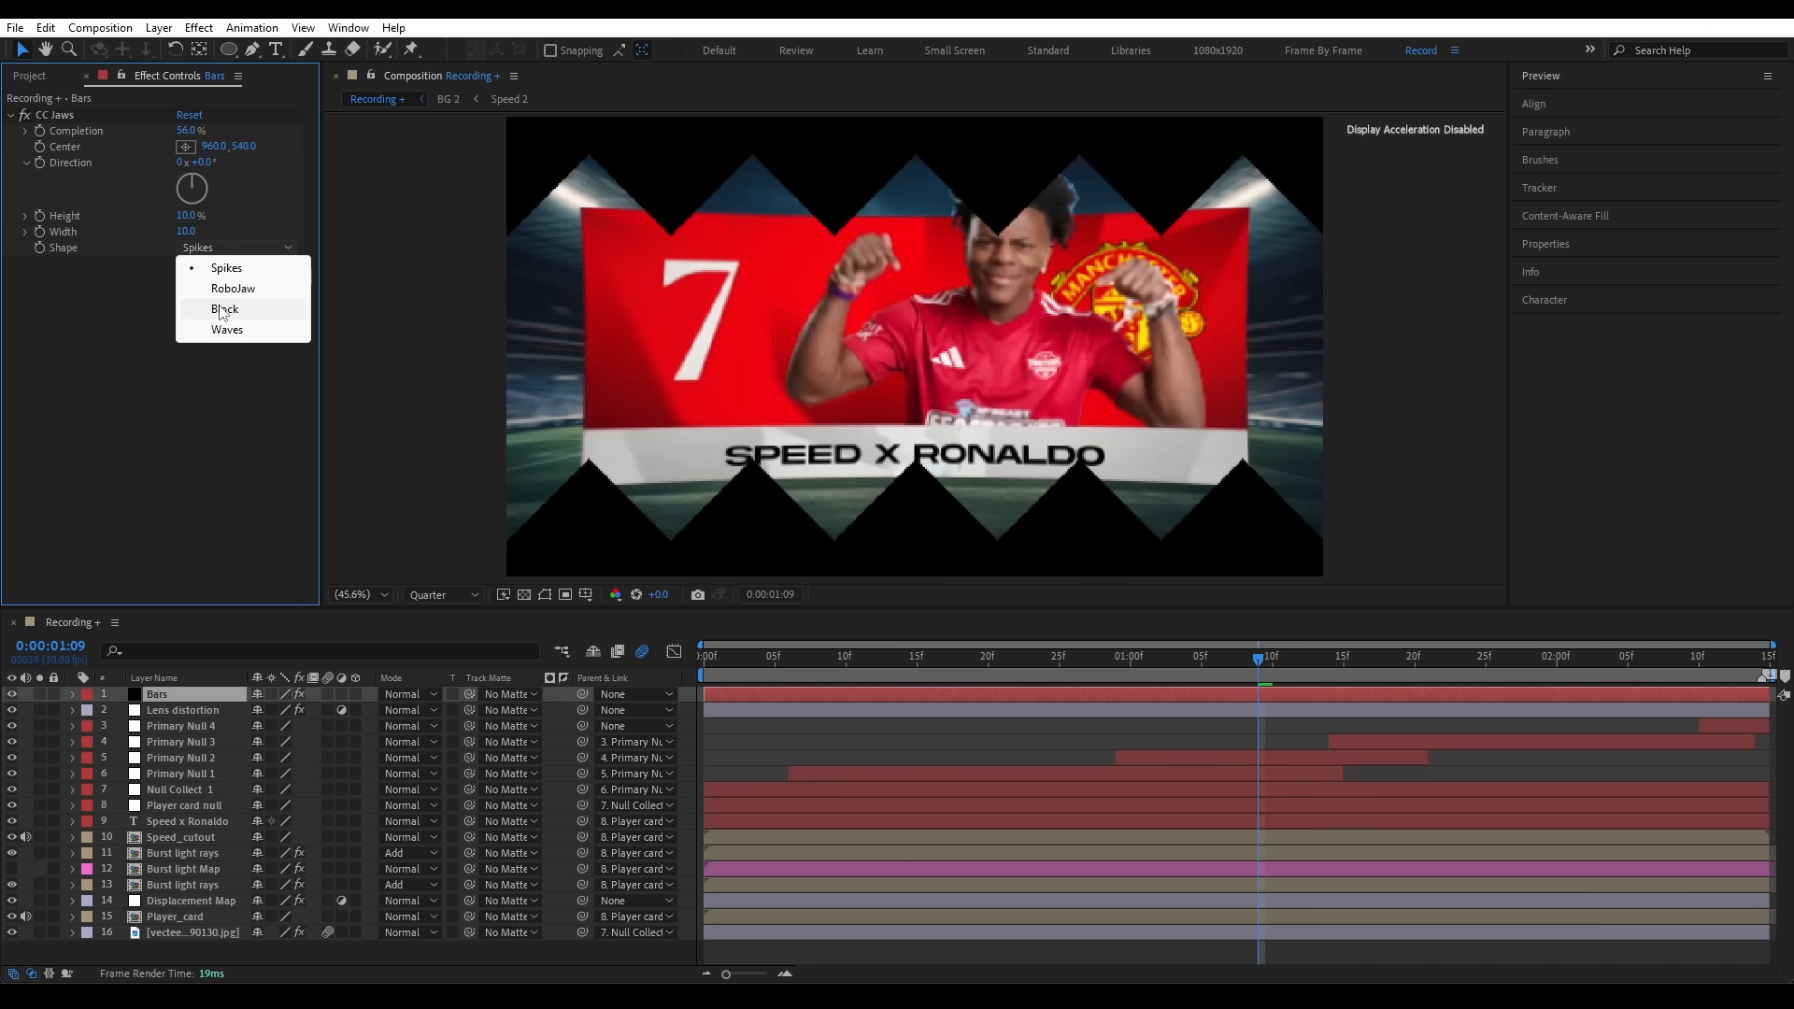
left_click(219, 306)
left_click_drag(188, 217, 130, 214)
left_click_drag(183, 130, 213, 119)
key("space")
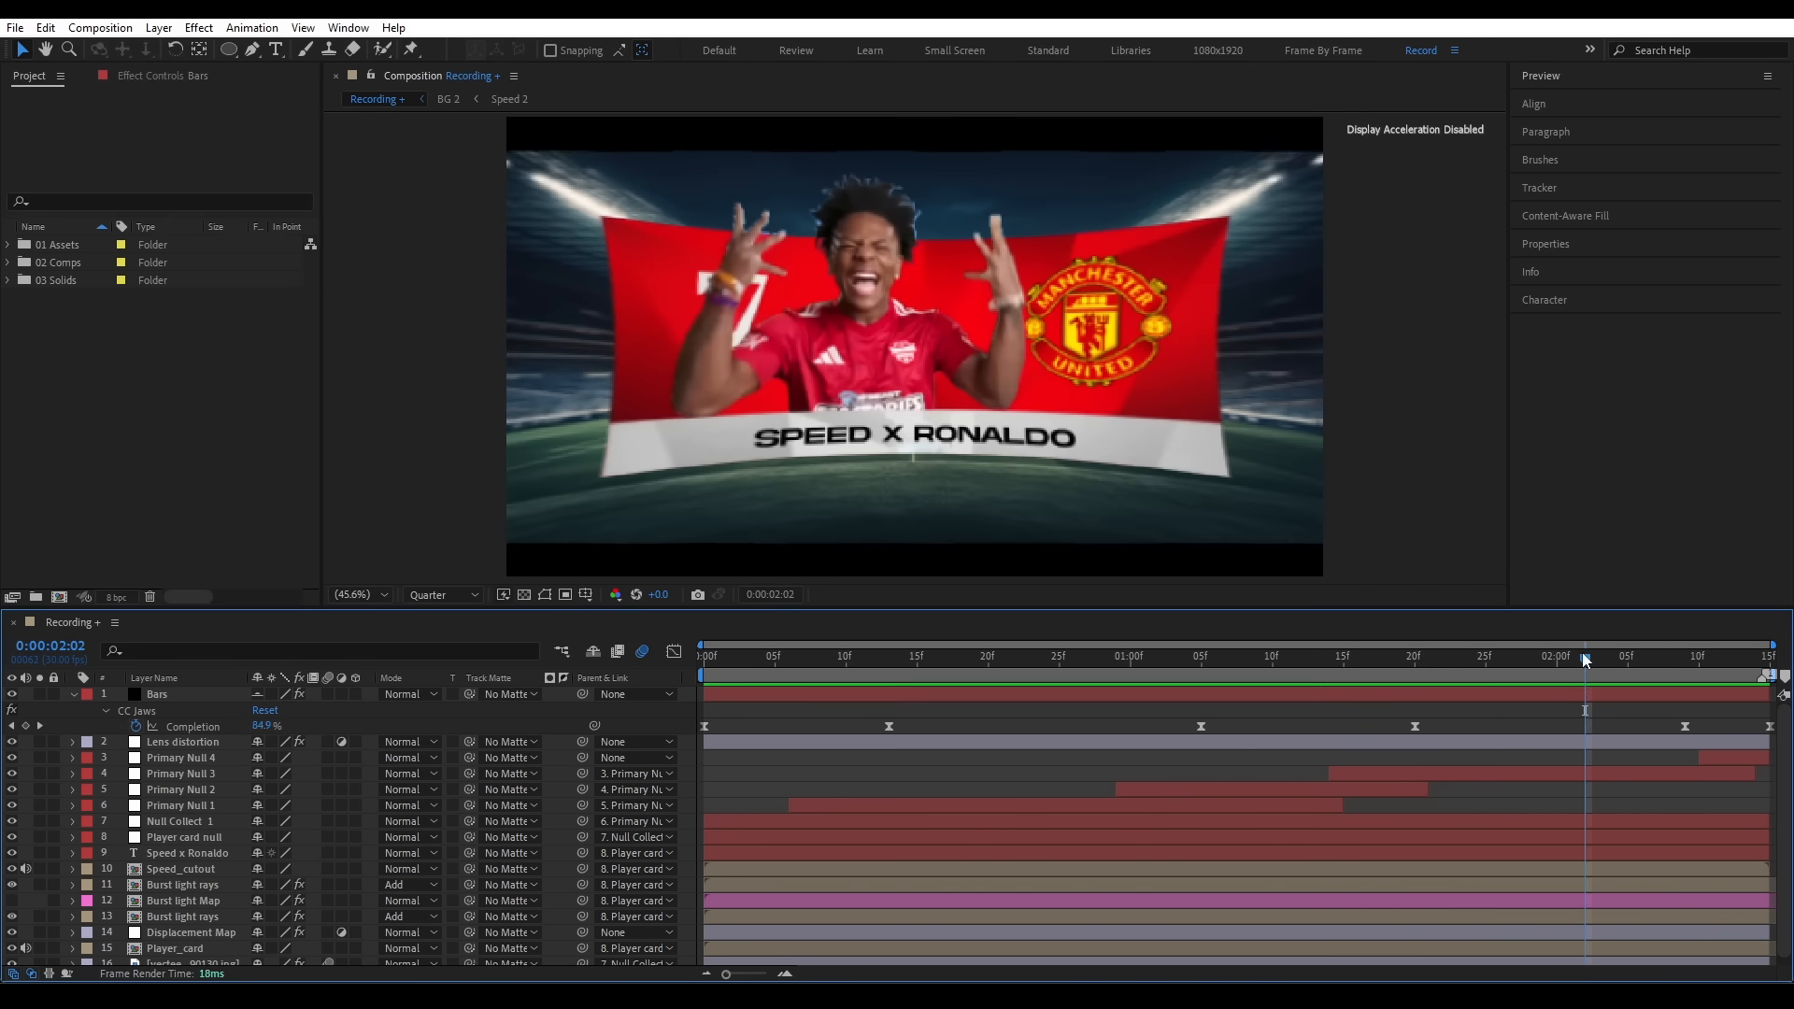
left_click_drag(1579, 675, 1314, 661)
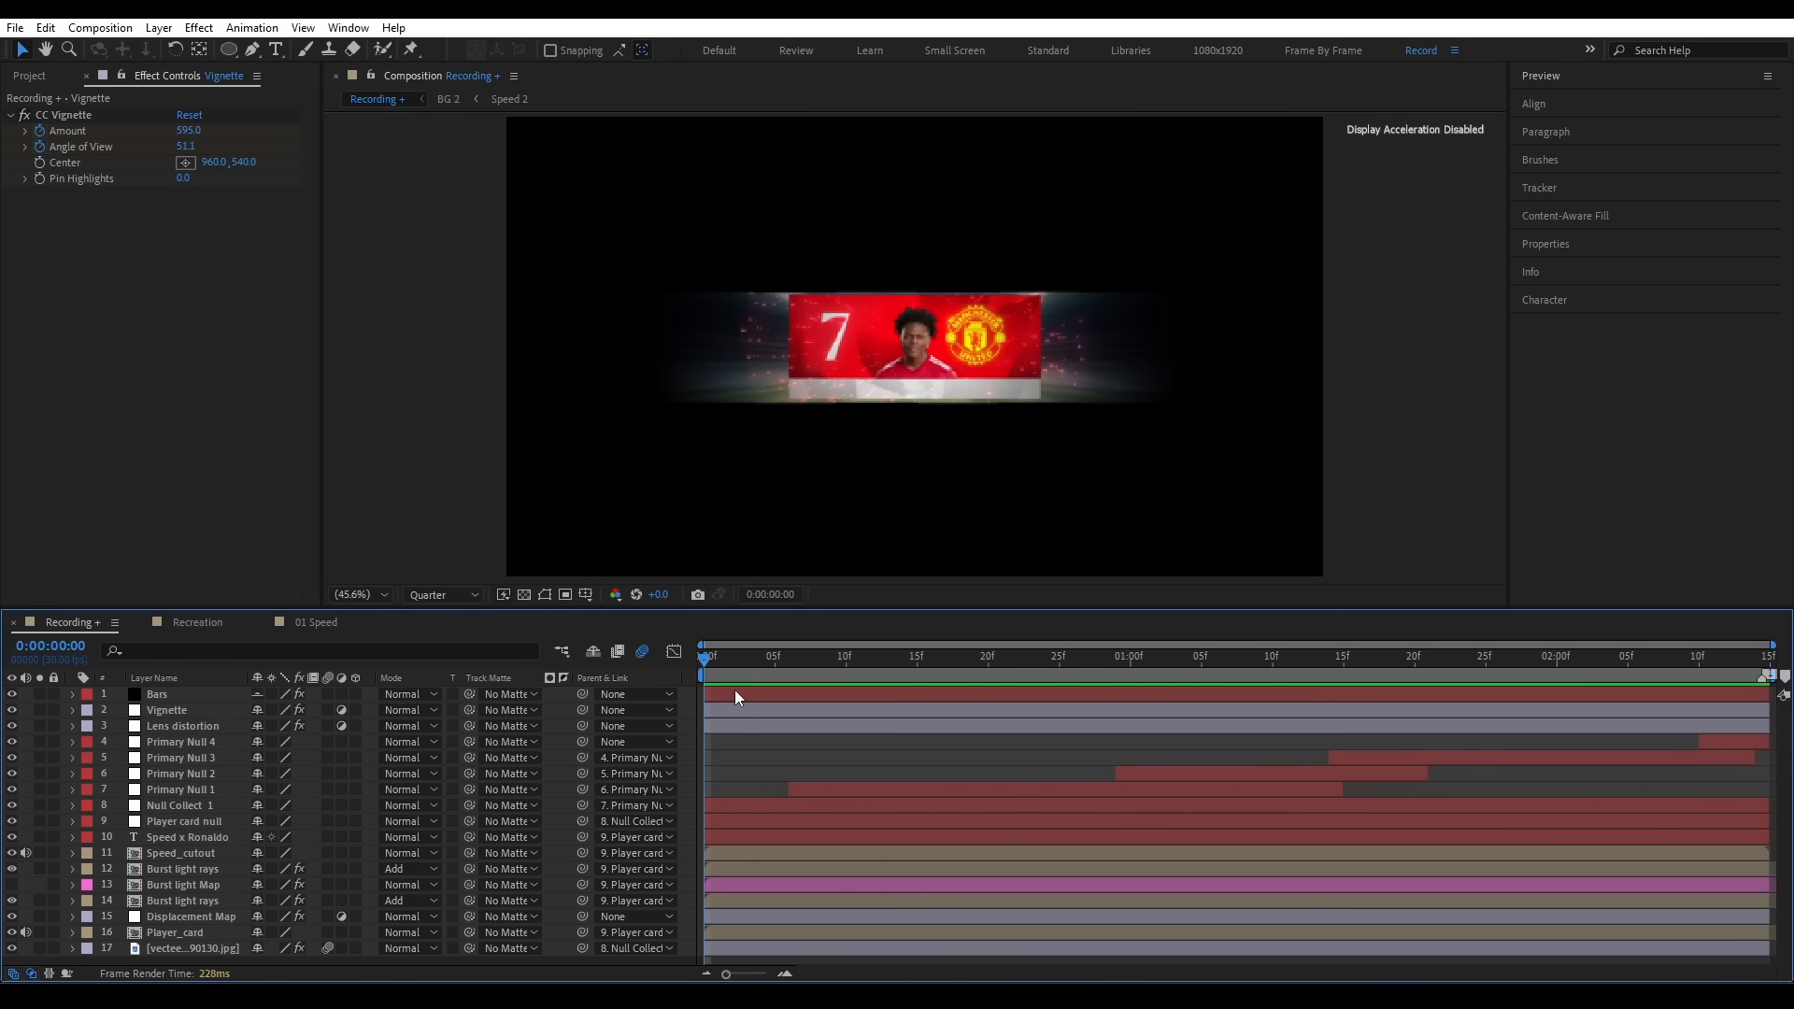
- Apply Exposure to the Brightness adjustment layer and keyframe it from 3.80 at 0:00:00:00 to 0.59 at 0:00:00:28, using the Reference as guide
left_click_drag(710, 657, 1060, 658)
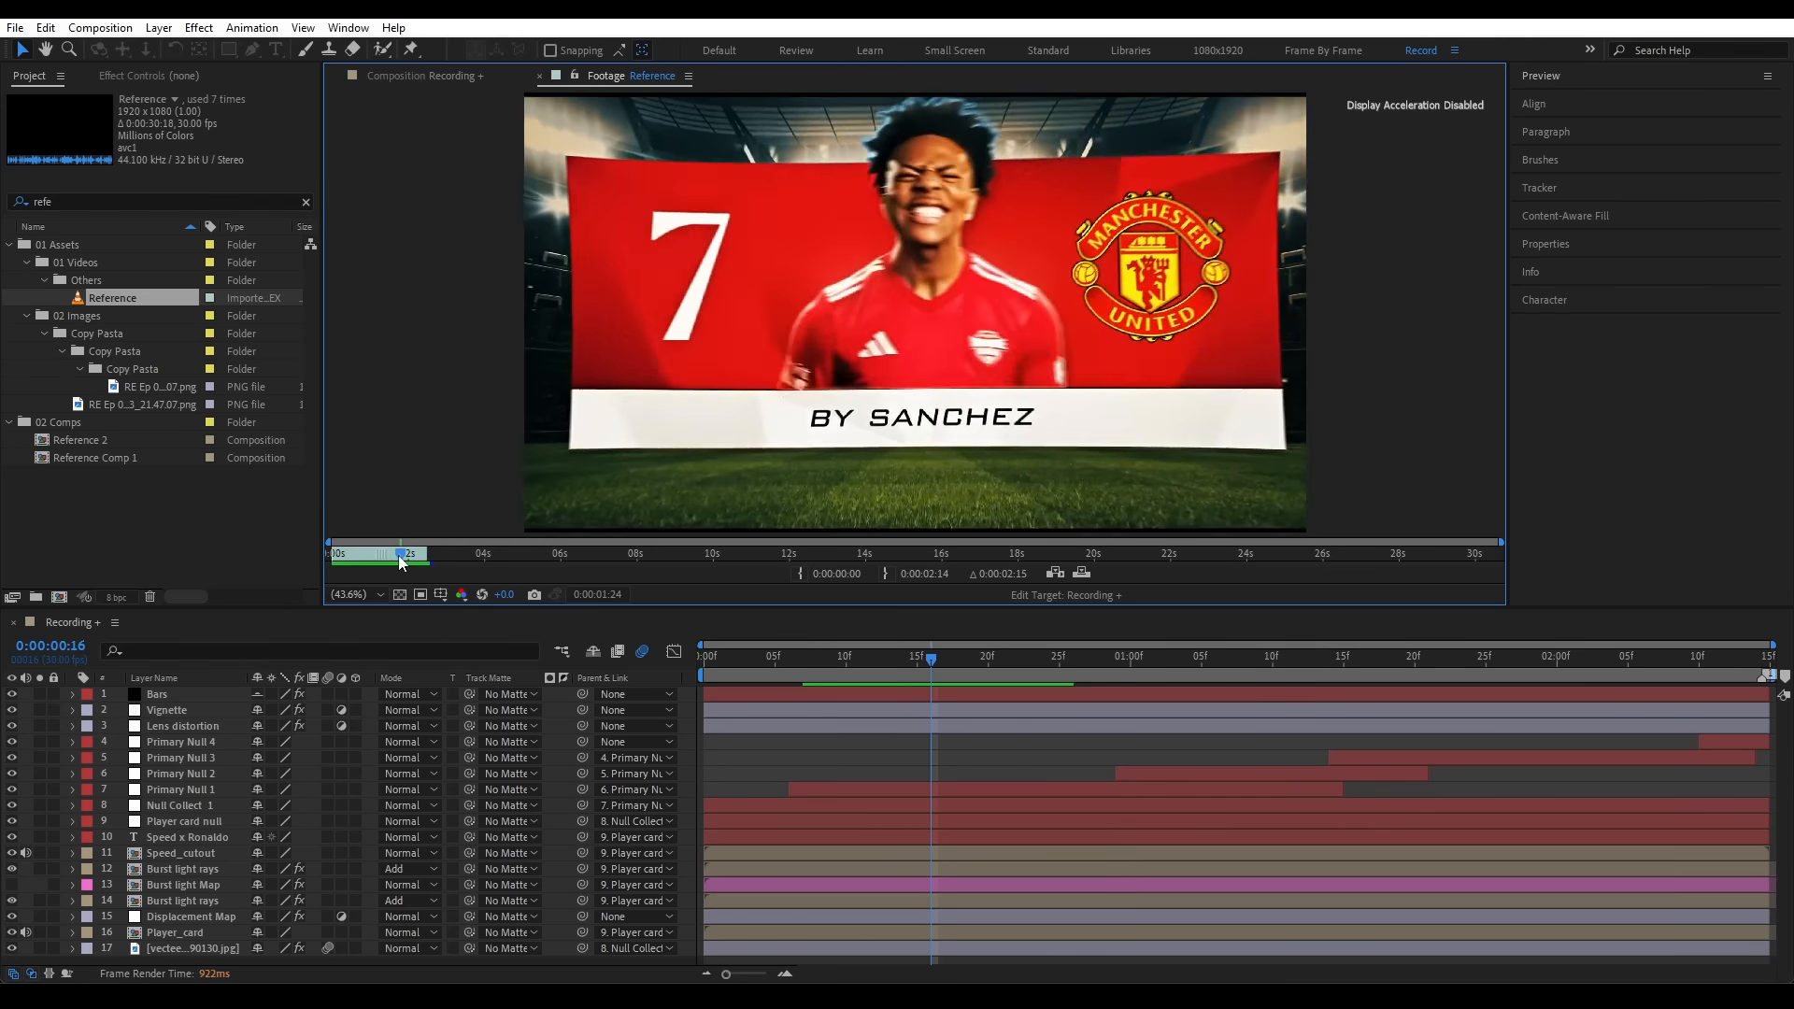
mouse_move(402, 558)
left_mouse_down()
mouse_move(369, 560)
mouse_move(394, 557)
left_mouse_up()
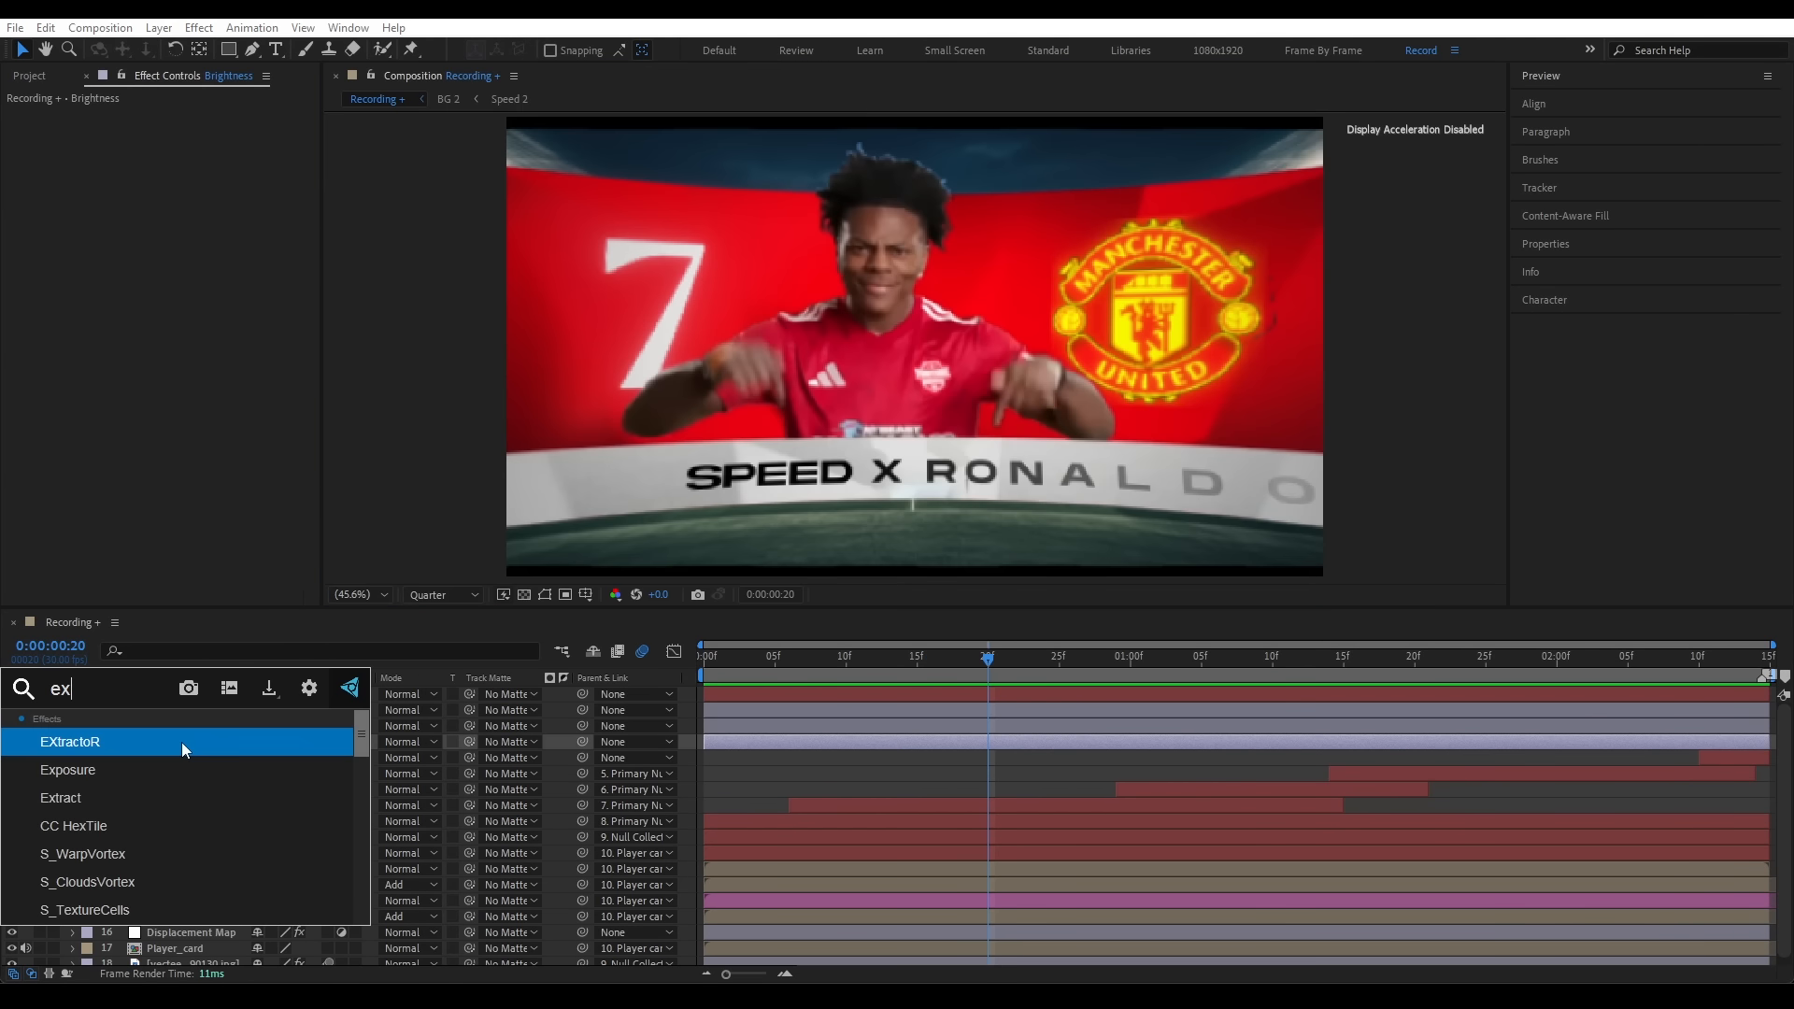
type("po")
key("Return")
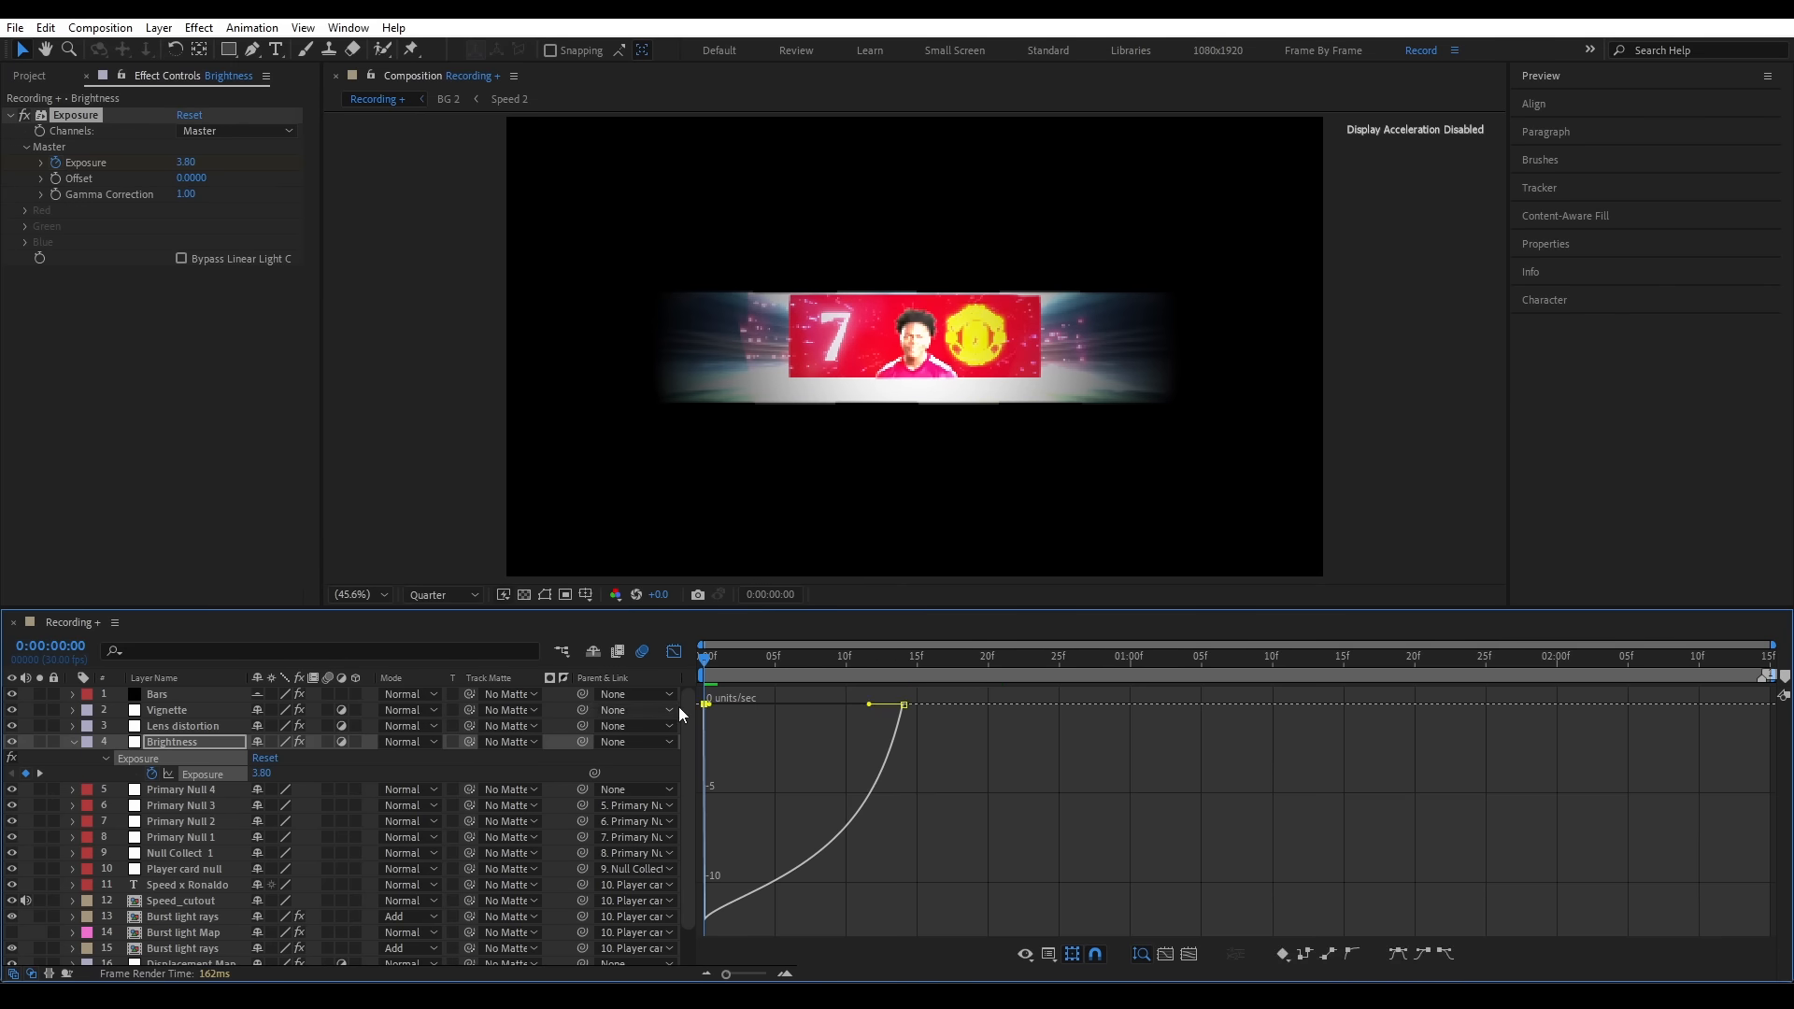
key("shift+F3")
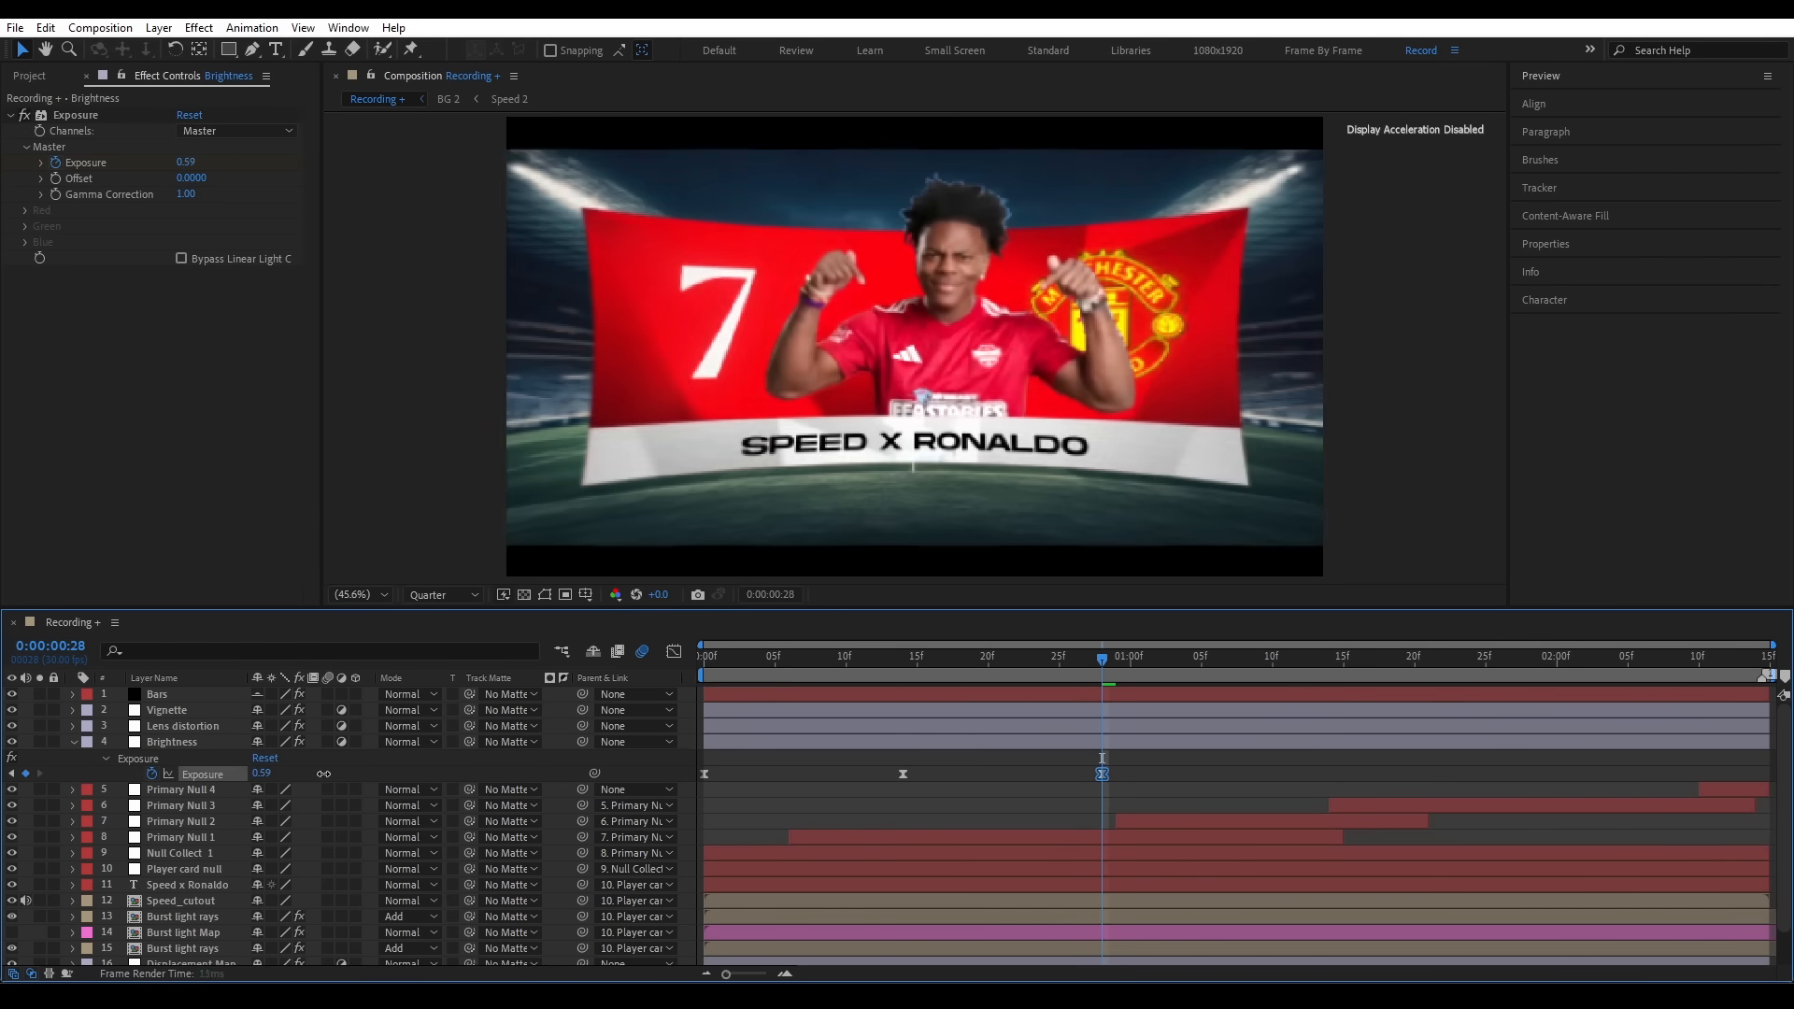
key("space")
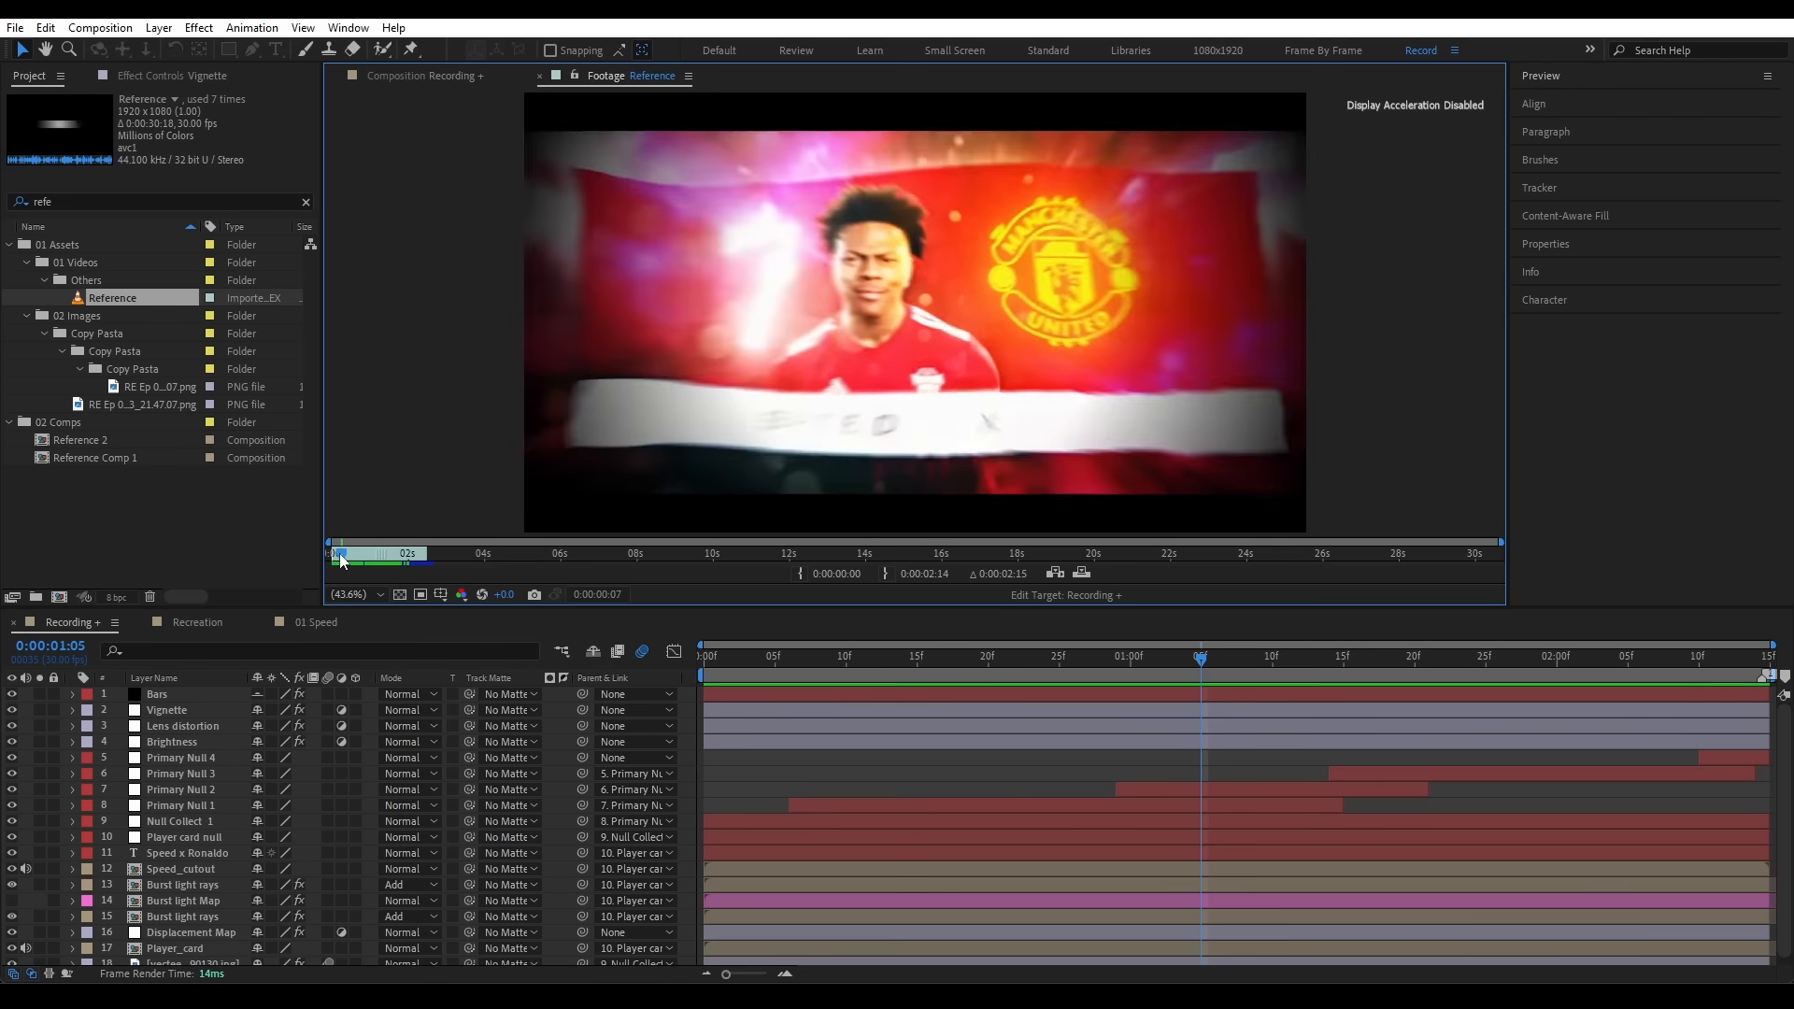
- Study the wavy opening in the Reference and add a Wavy distort adjustment layer with Turbulent Displace
left_click_drag(341, 555, 342, 555)
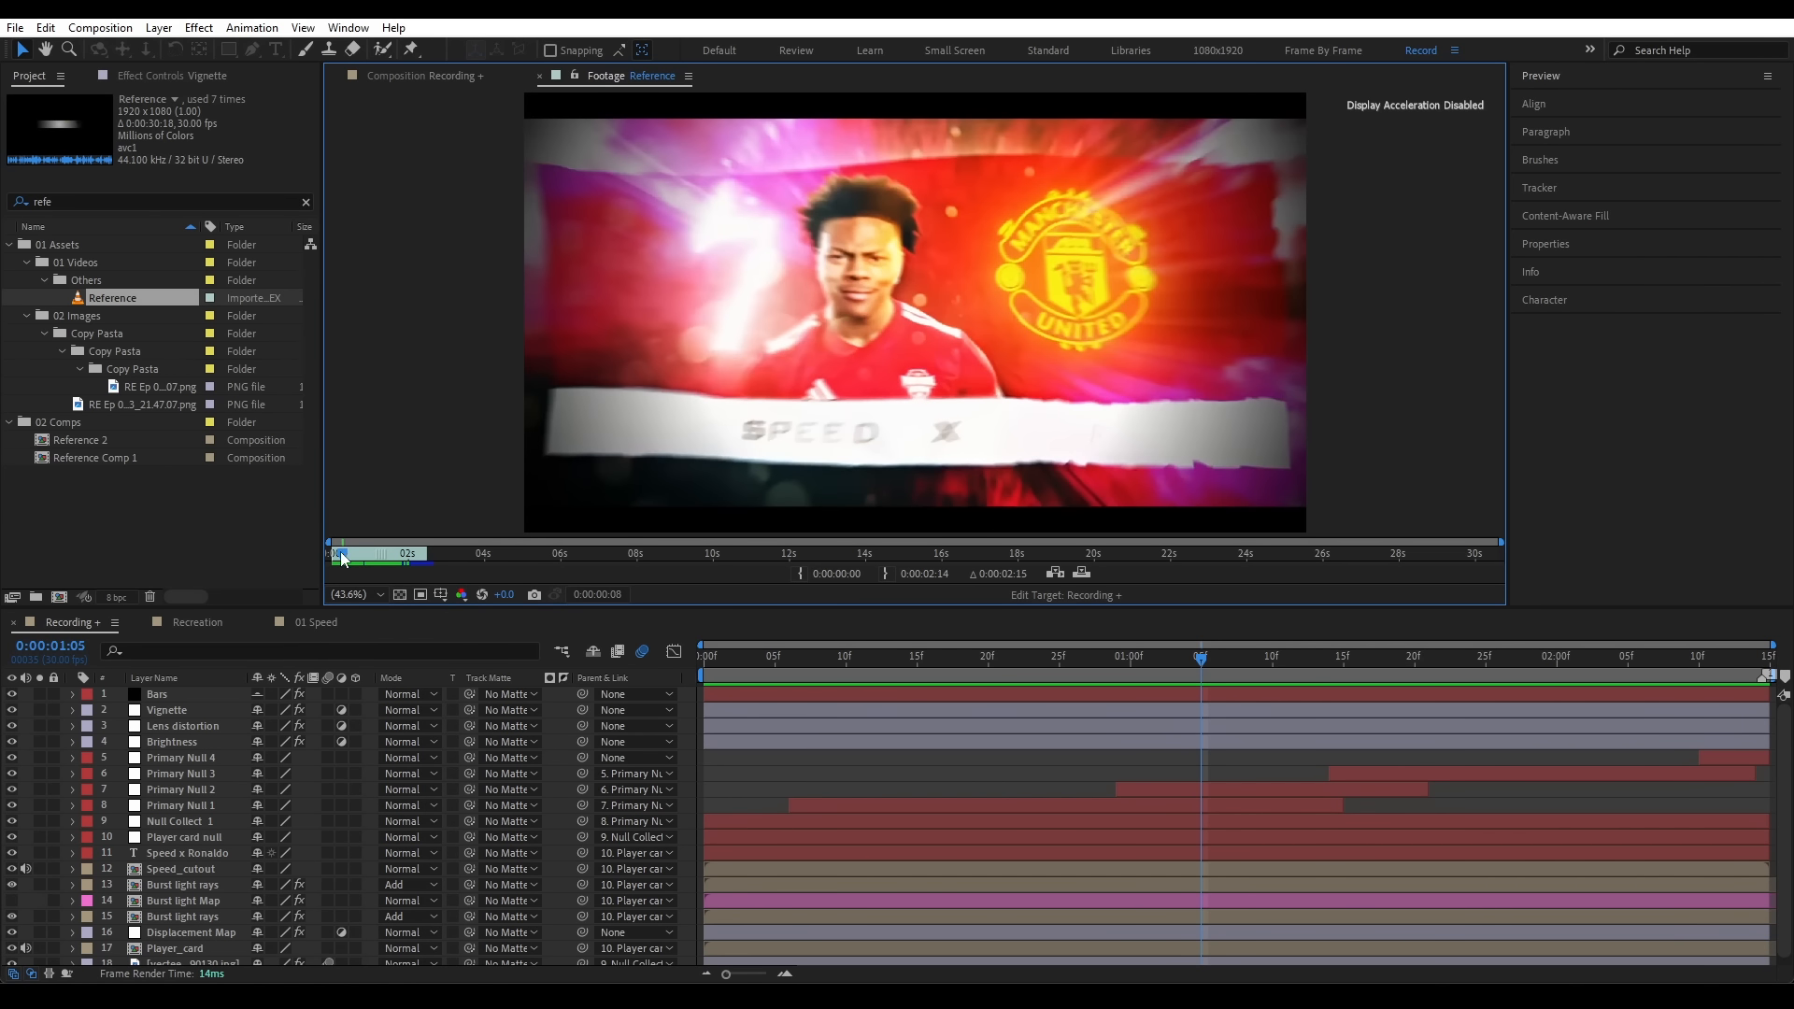
left_click_drag(342, 558, 336, 555)
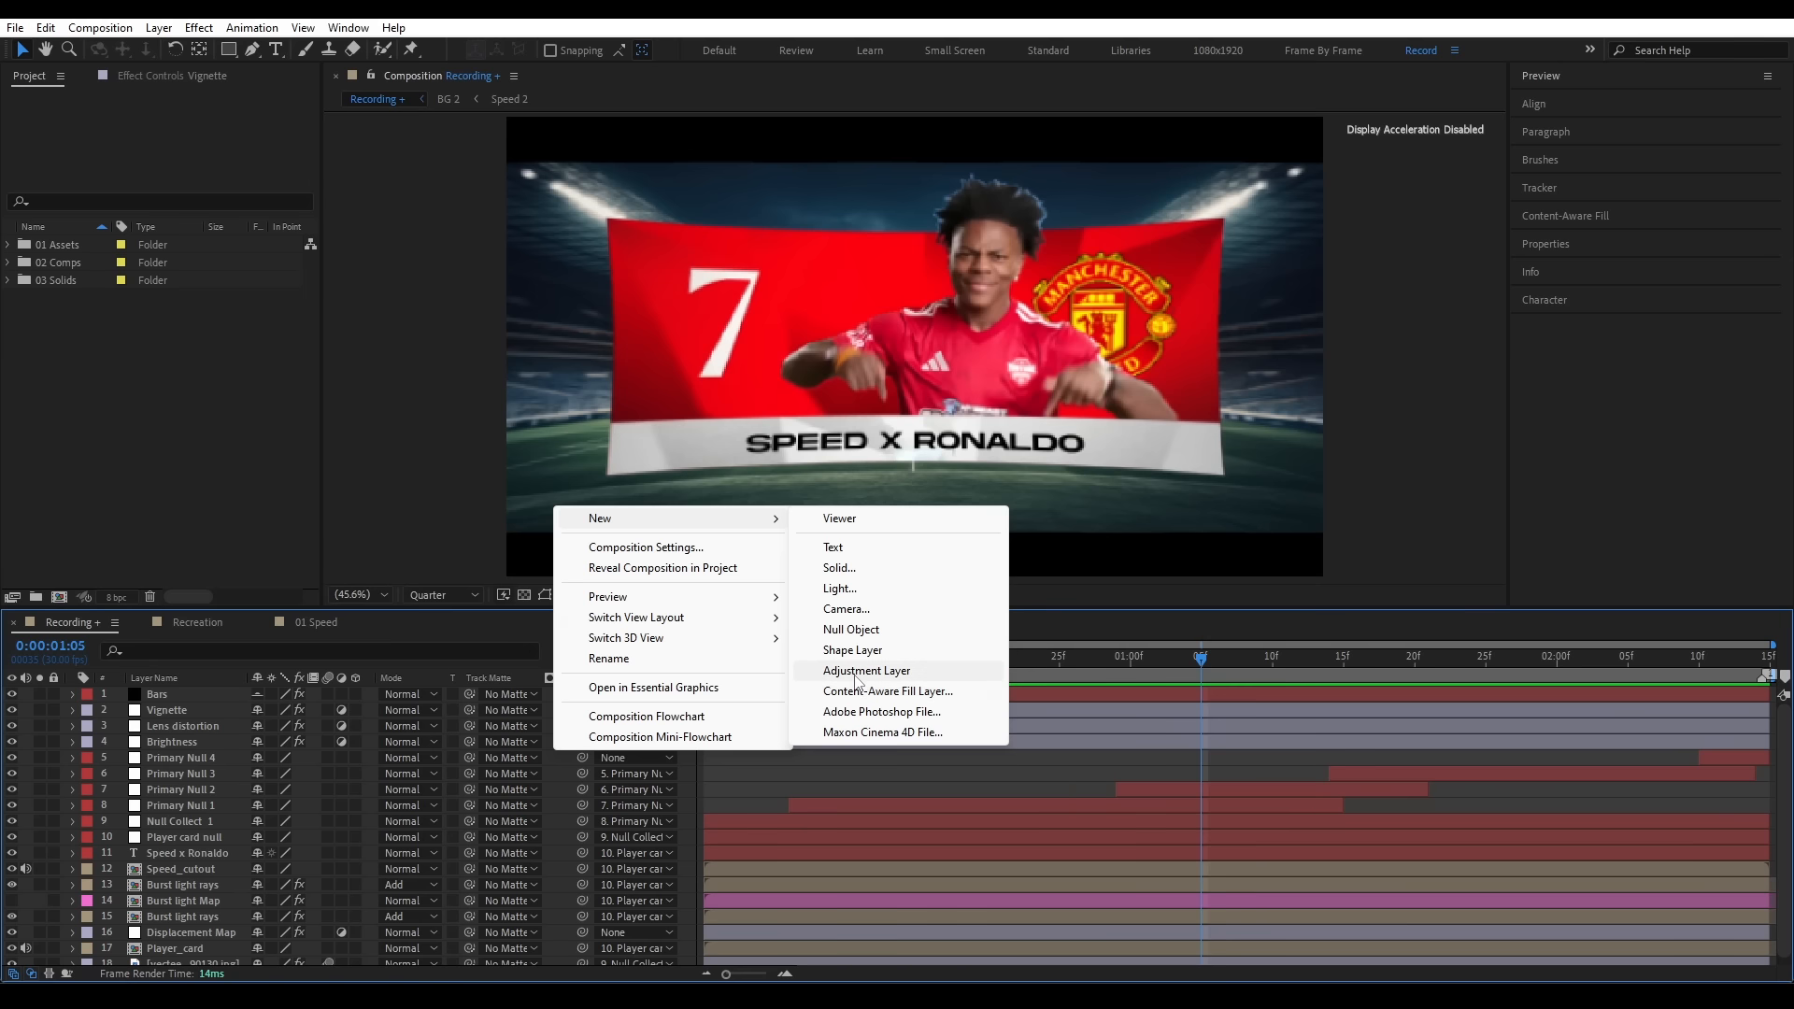
left_click(856, 671)
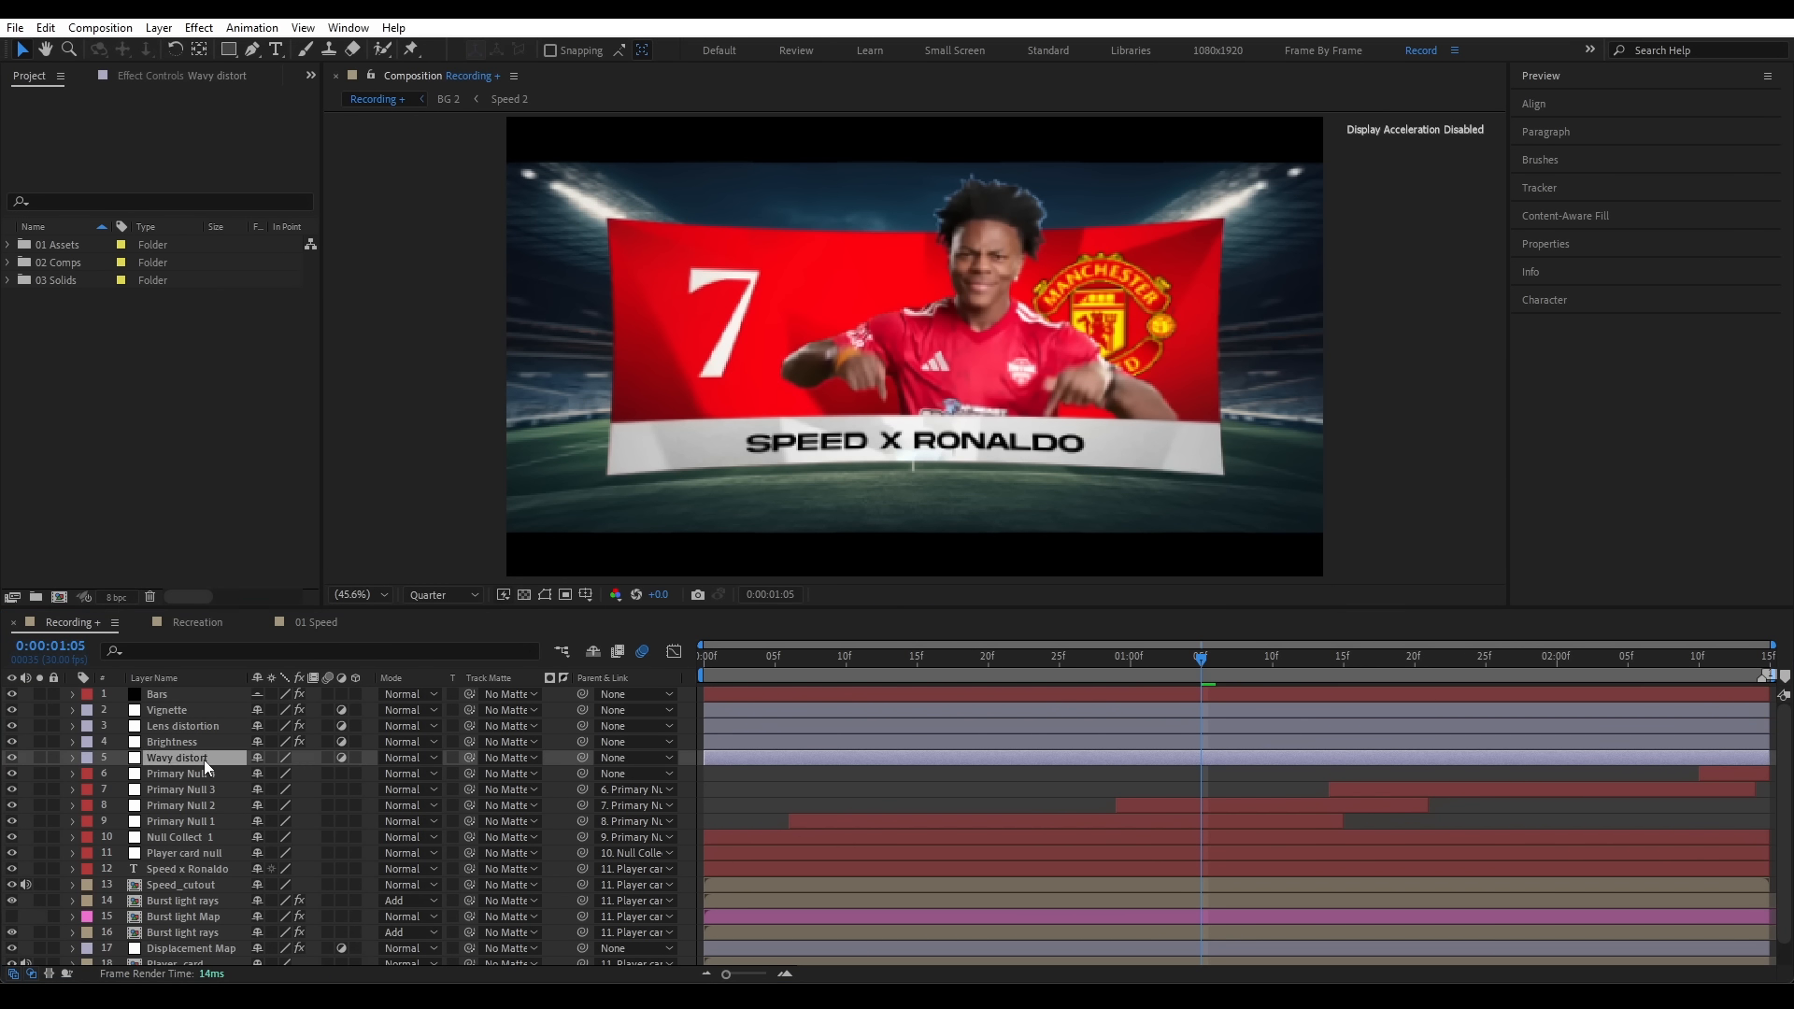
left_click(204, 759)
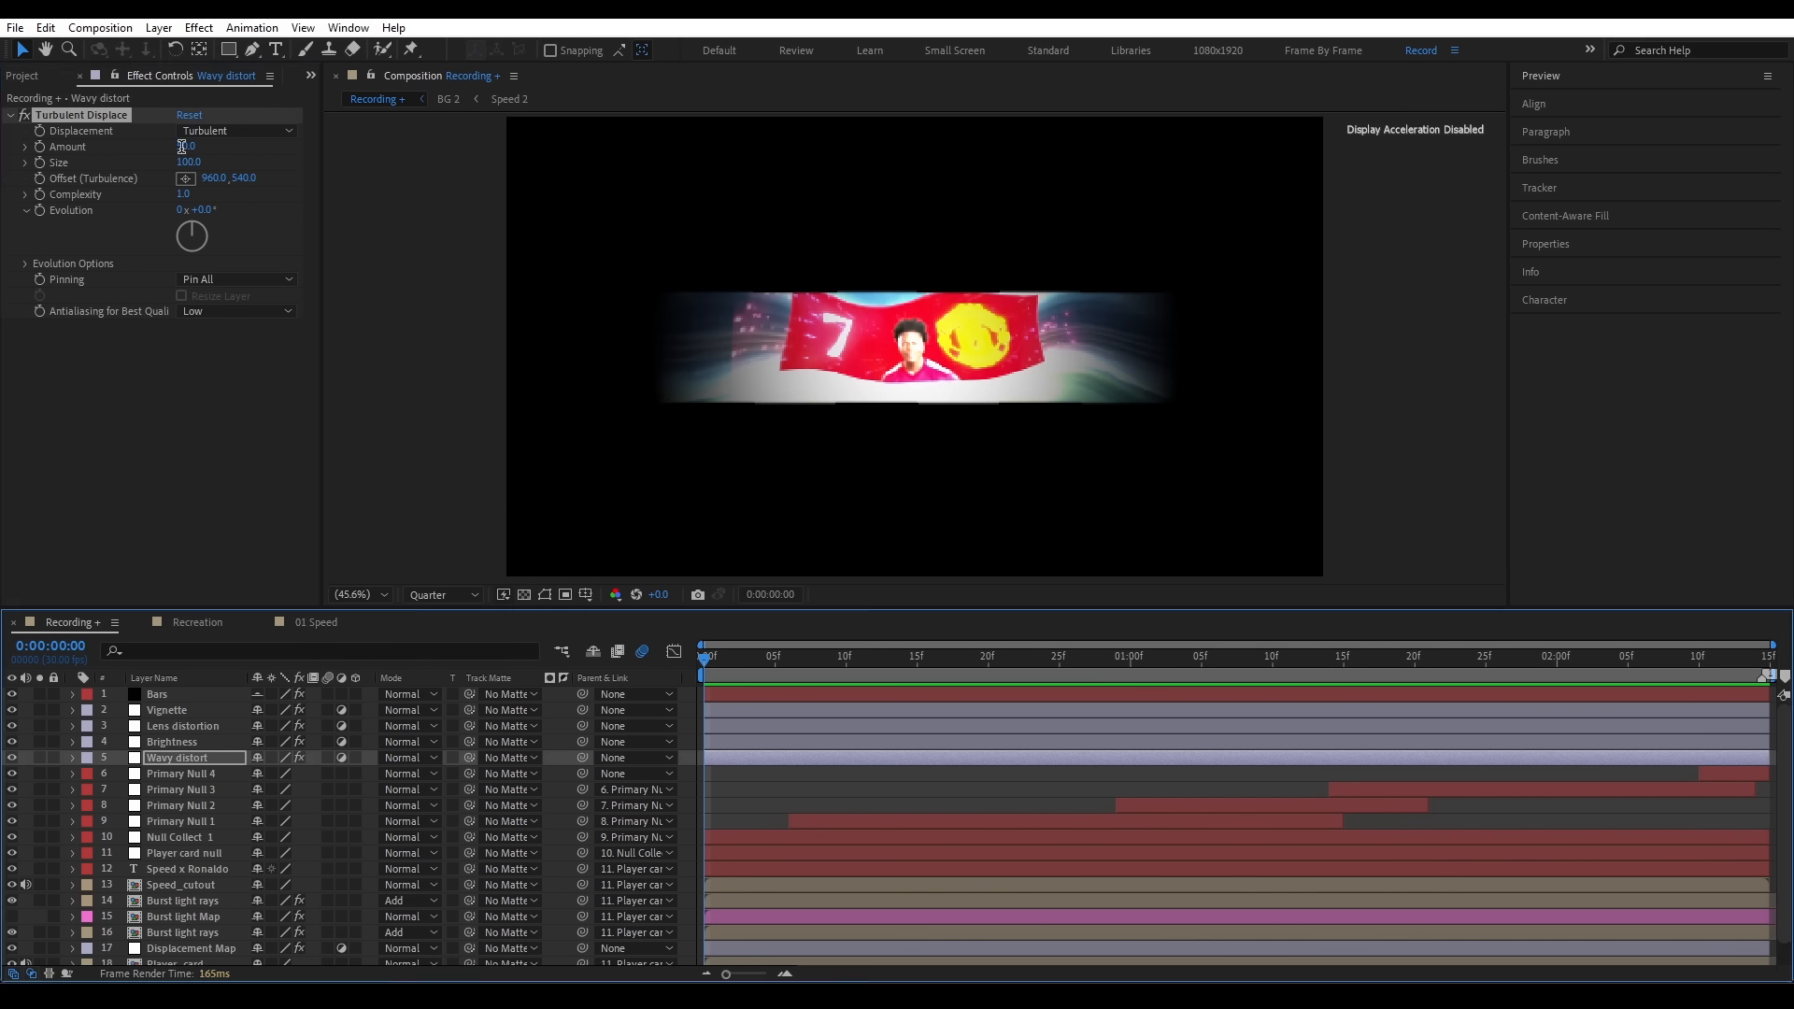
- Set the Turbulent Displace Amount to 45 and Size to 370 at the start of the clip
left_click(185, 147)
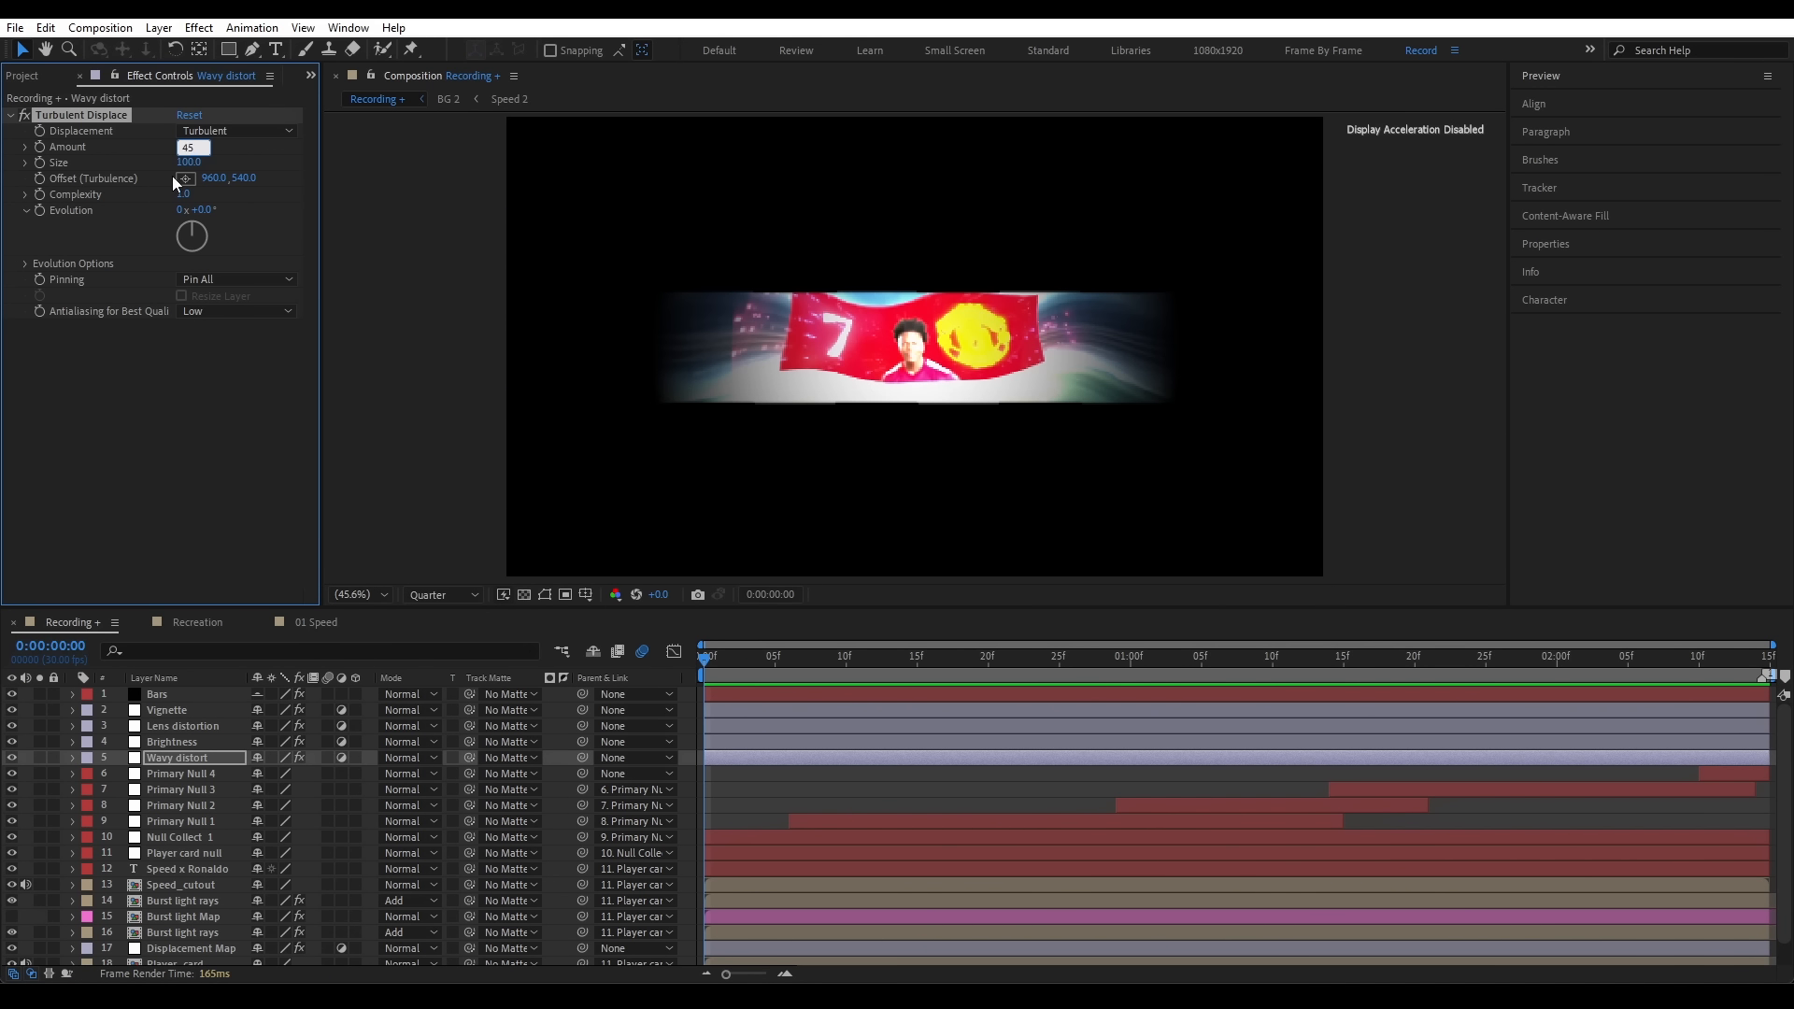
type("3")
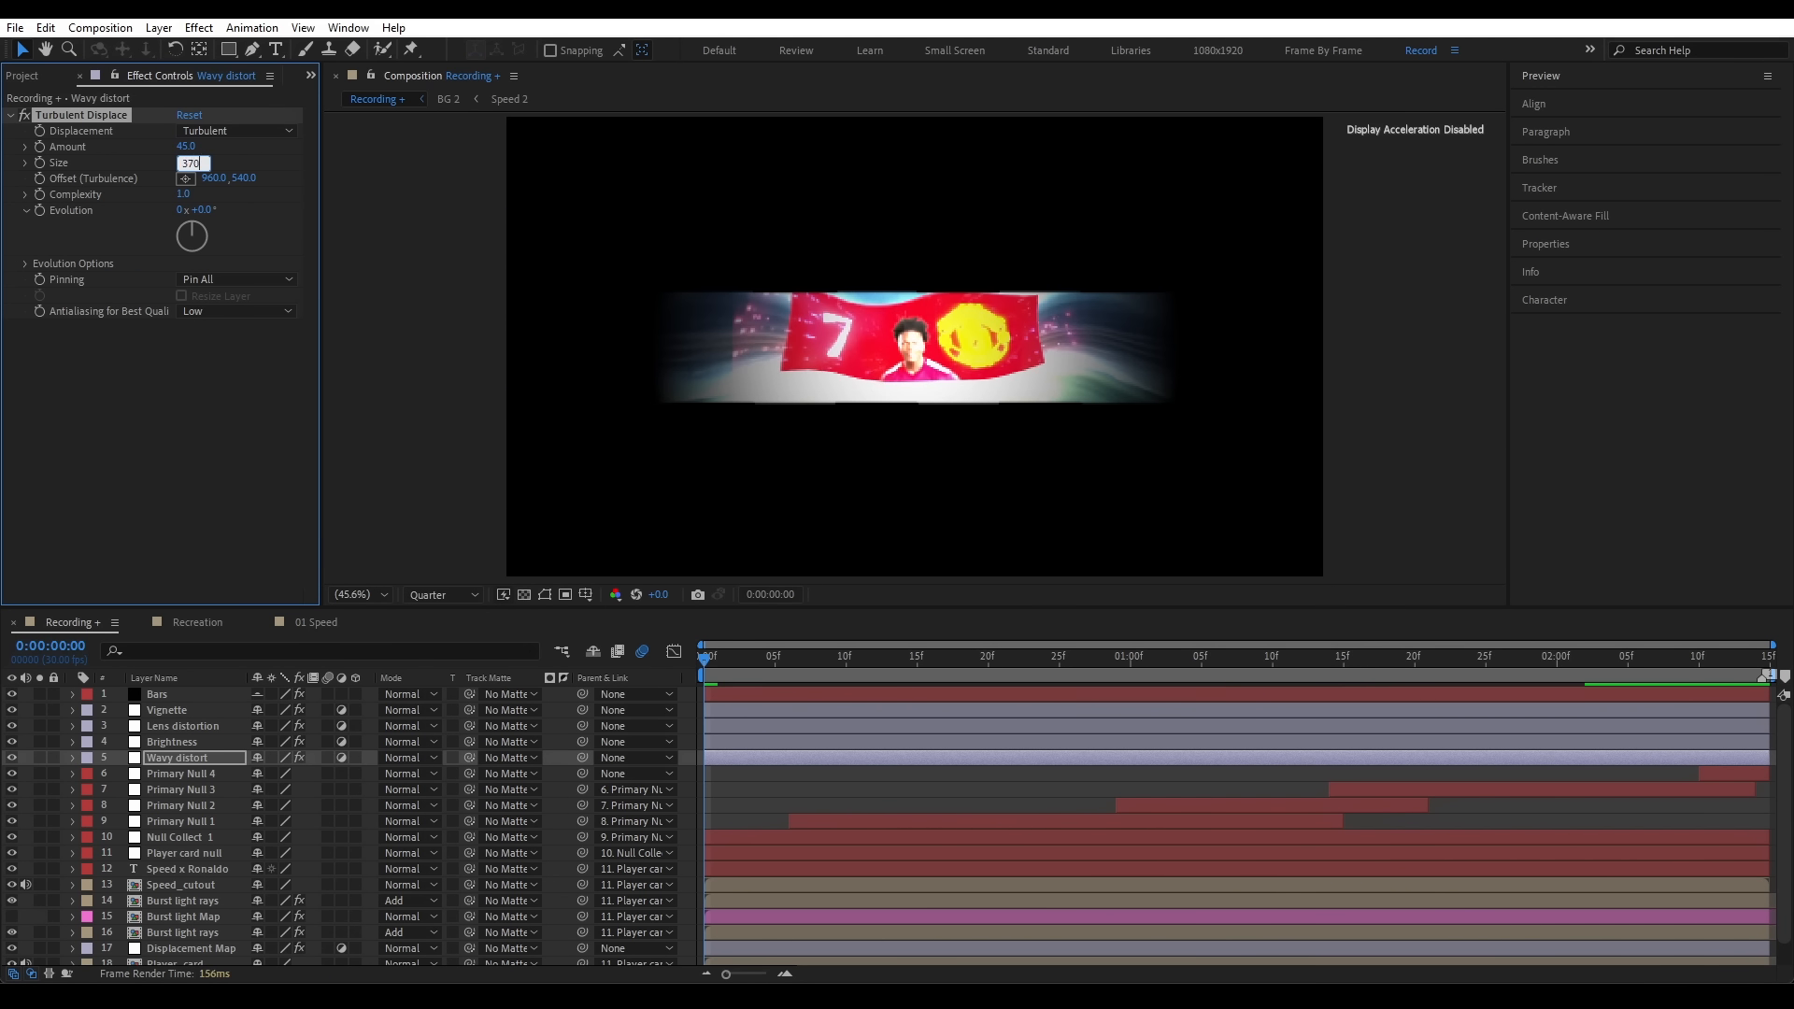
type("70")
key("Return")
- Keyframe Turbulent Displace at 0:00:00:20 with Amount 0 and Size 500, and show the curves in the graph editor
left_click_drag(705, 659, 991, 660)
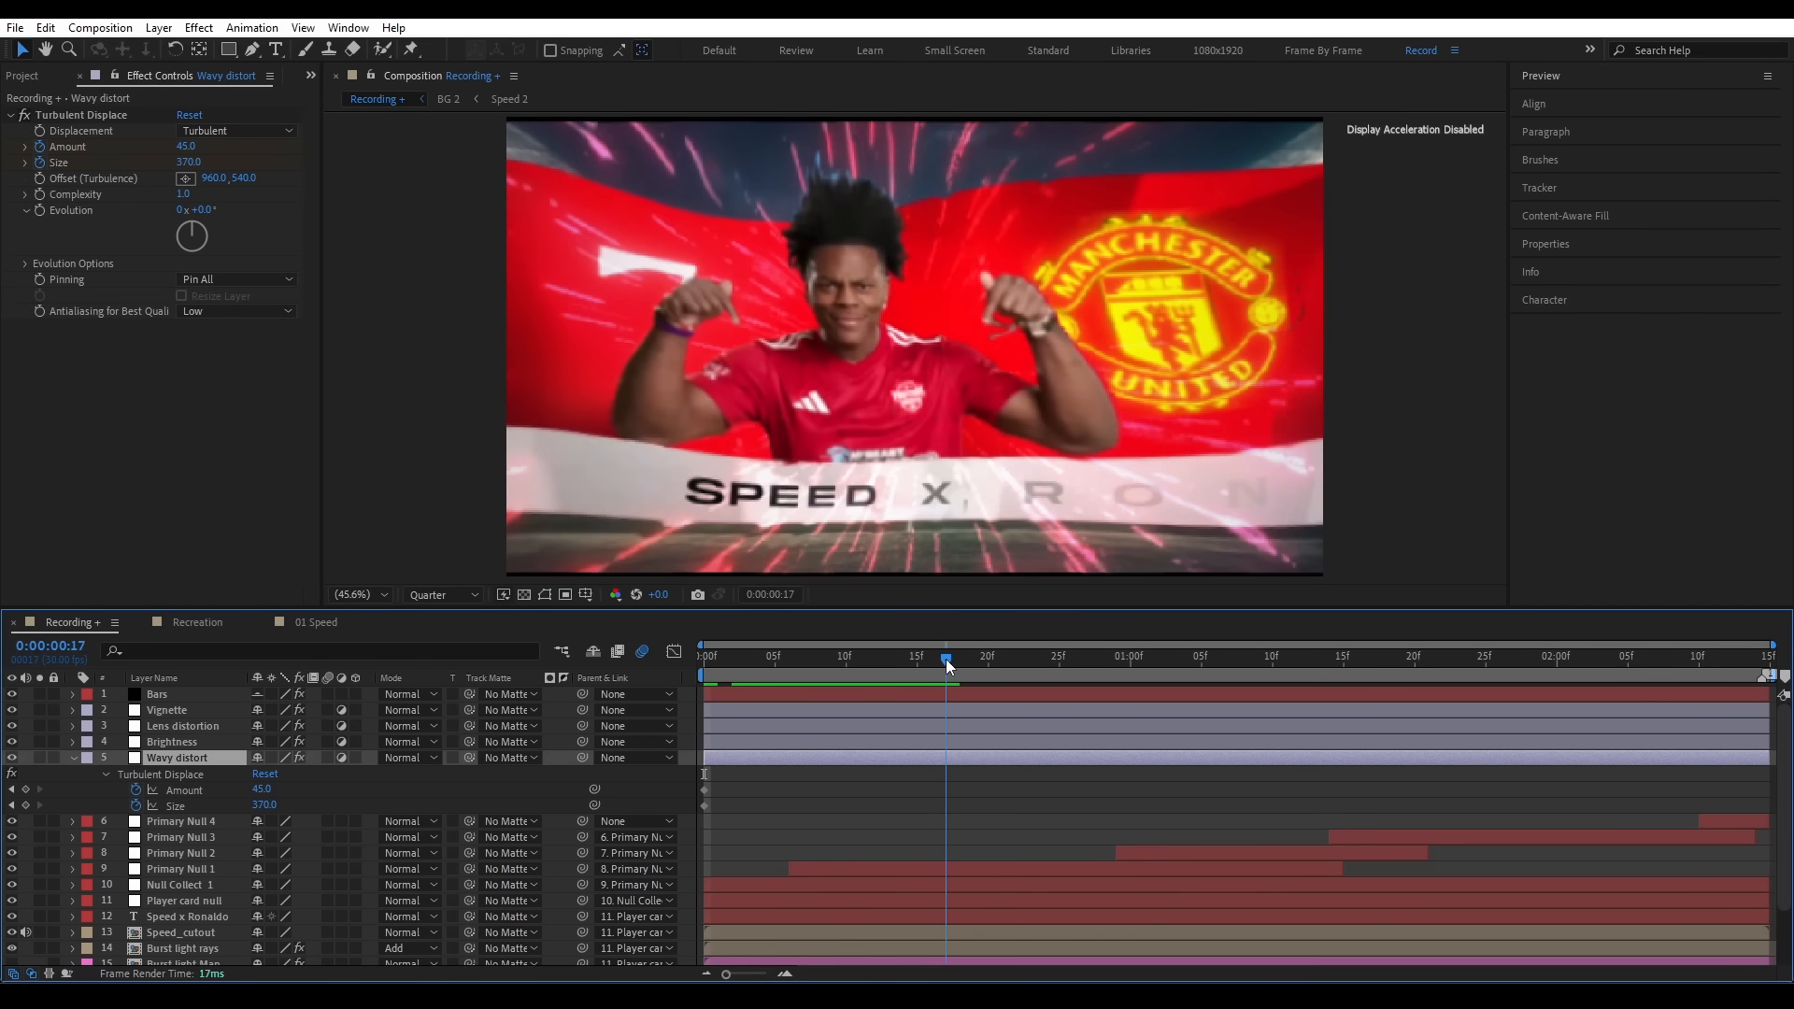
left_click(261, 789)
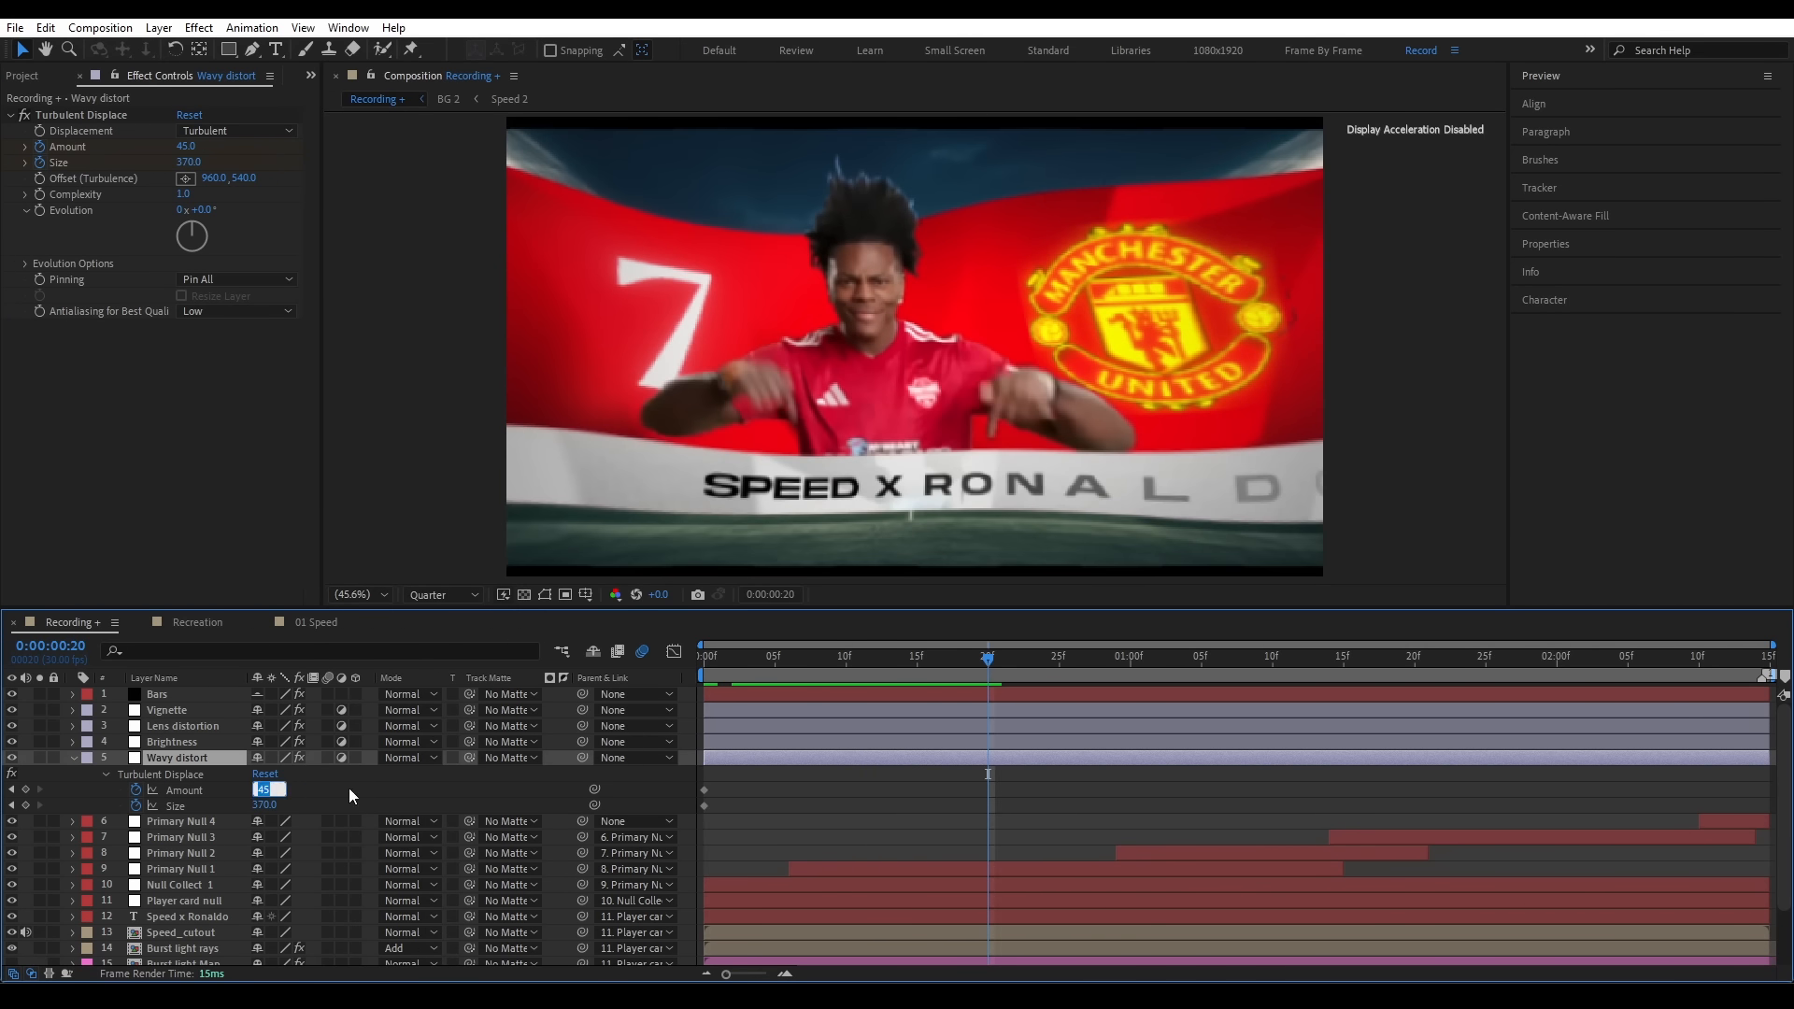
type("0")
key("Tab")
type("5")
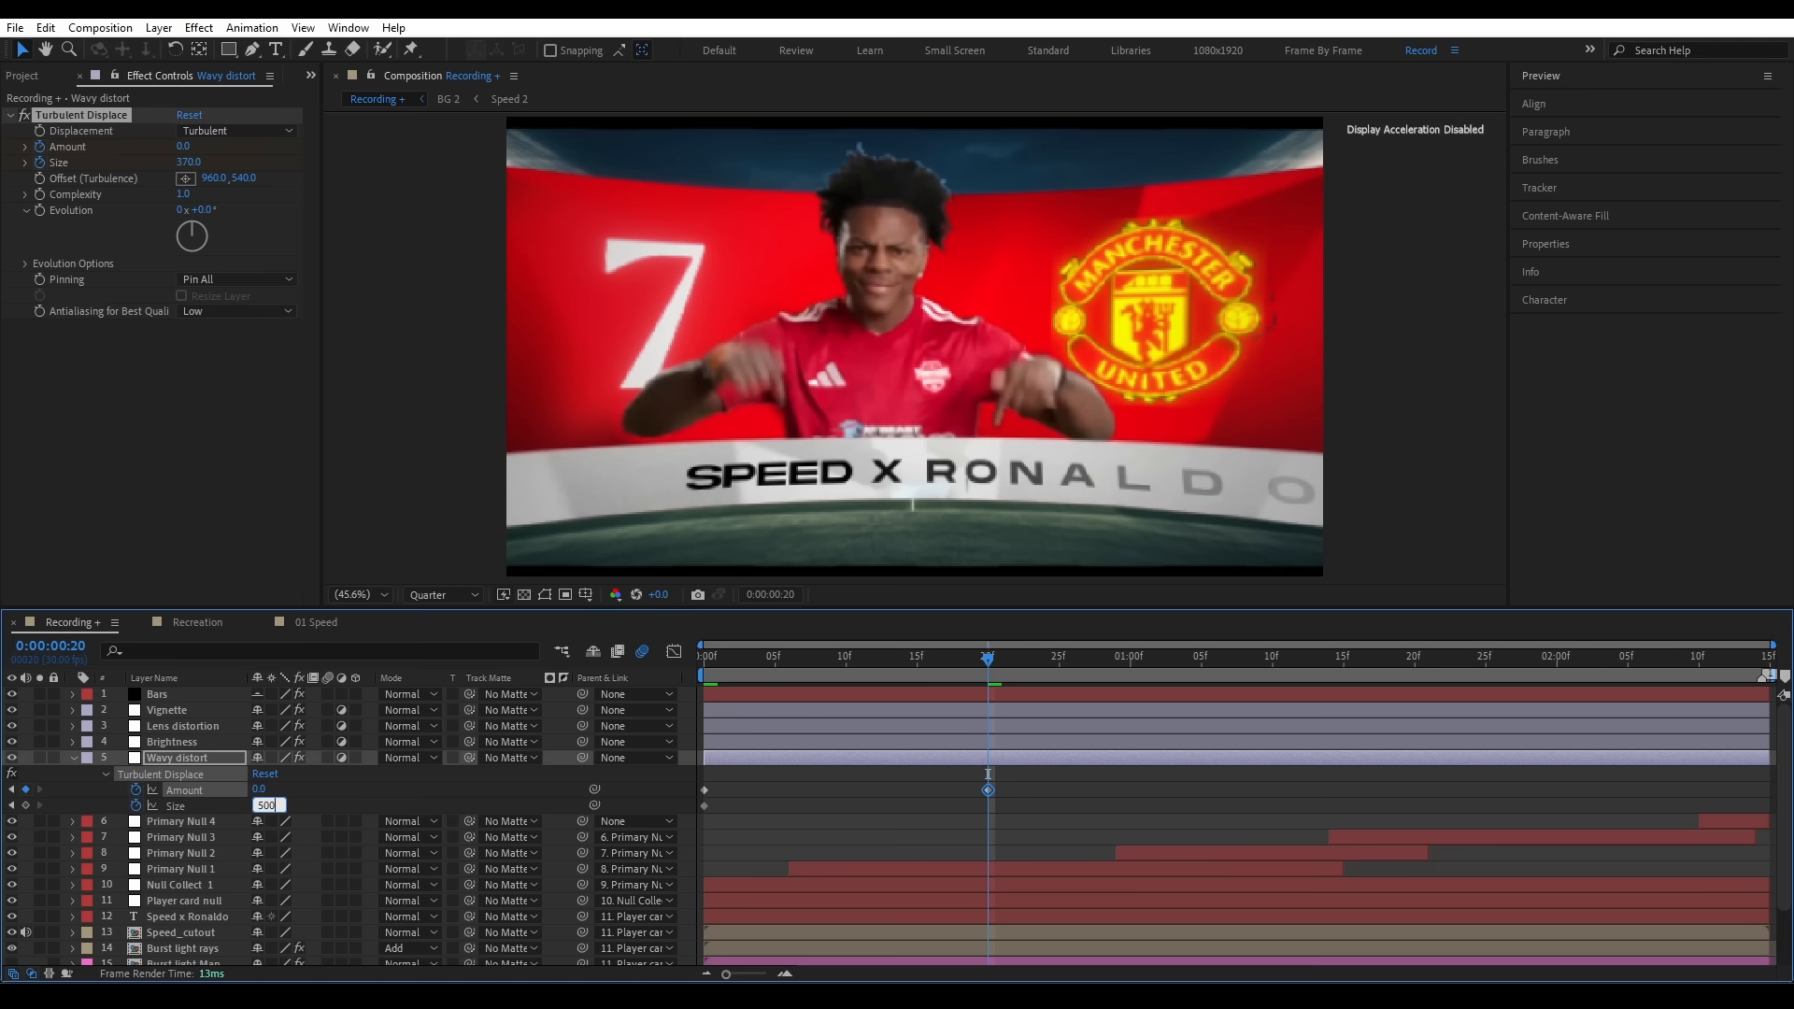
type("00")
key("Return")
left_click(673, 651)
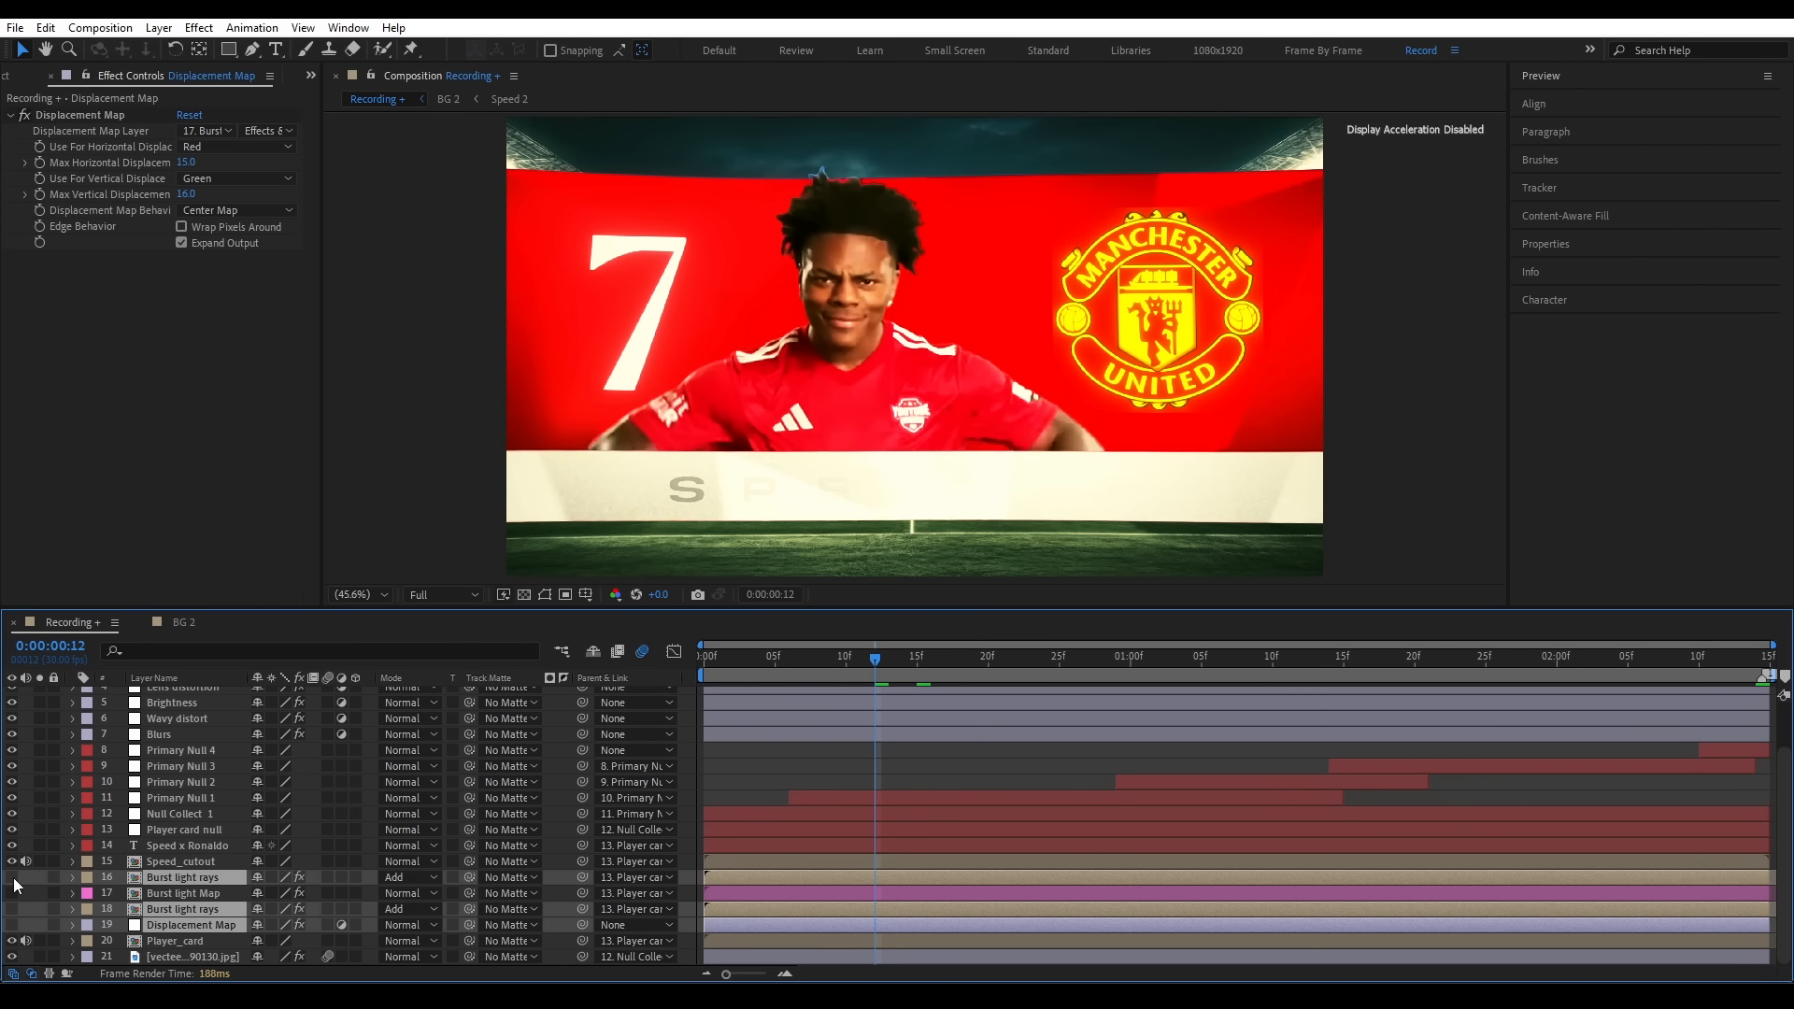
- Turn the burst light rays and Displacement Map layers back on and preview the first clip beside the Reference overlay
left_click(13, 879)
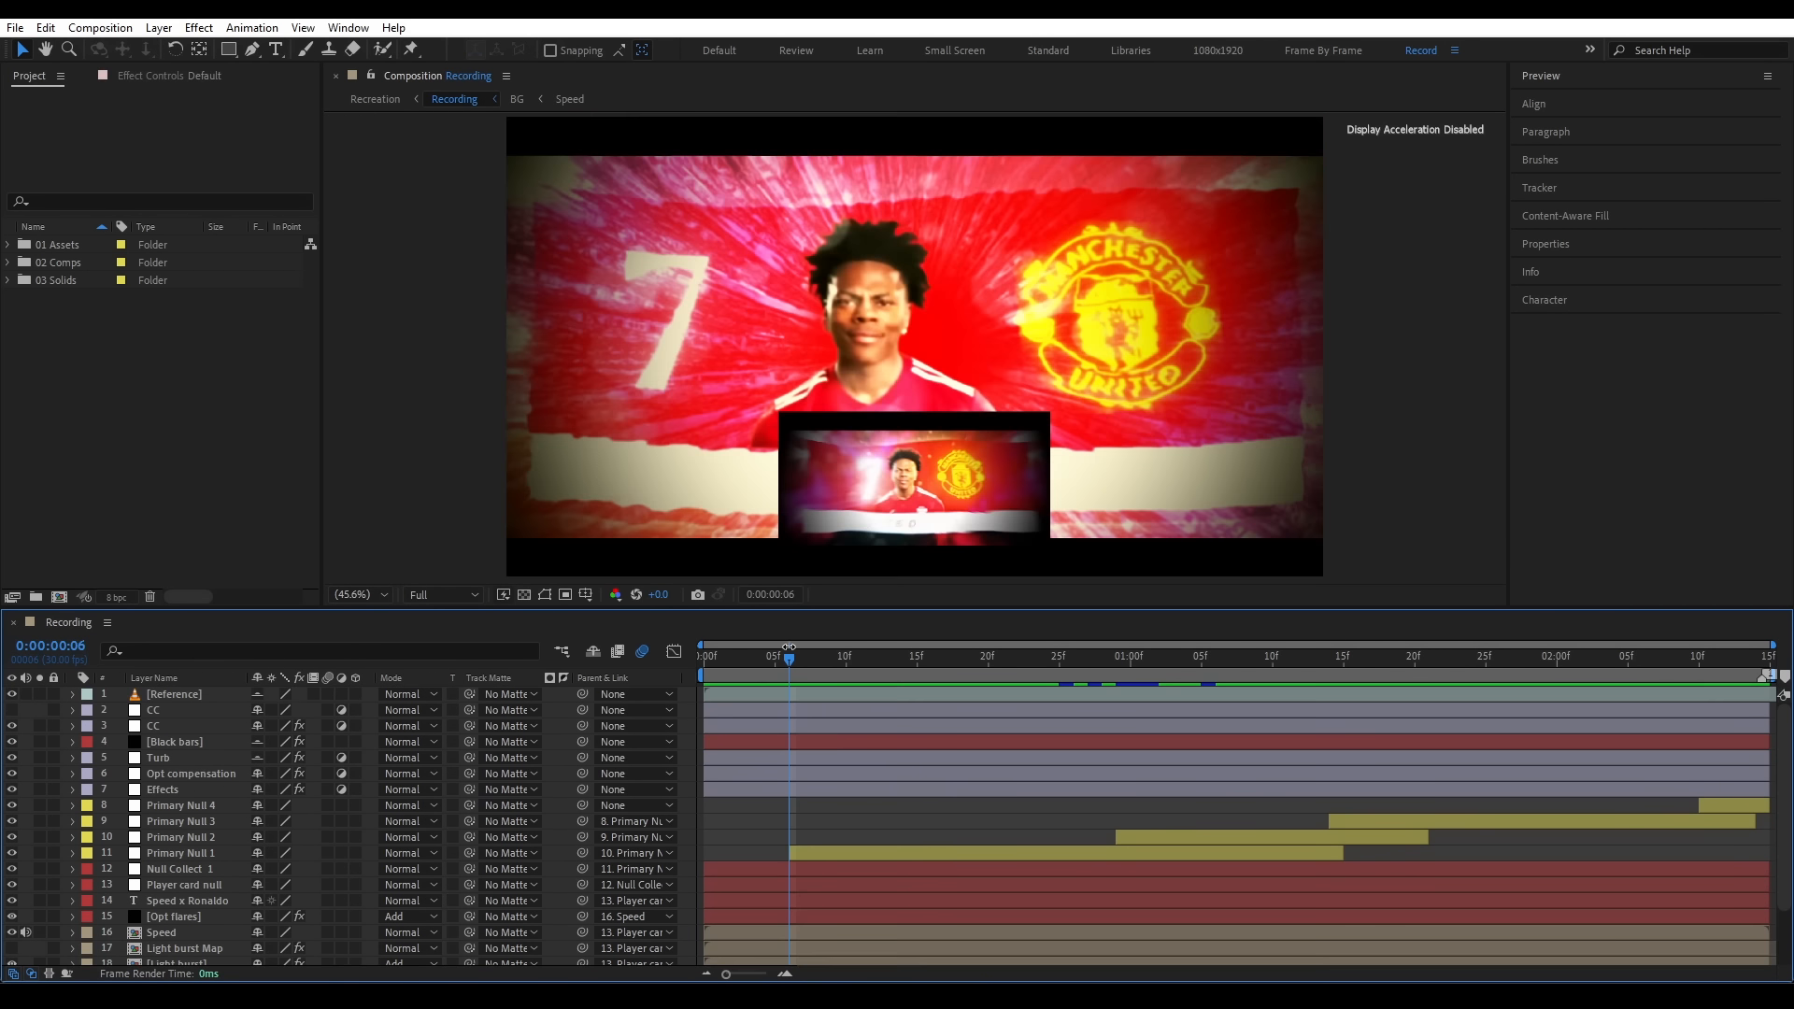
left_click_drag(796, 662, 697, 685)
key("space")
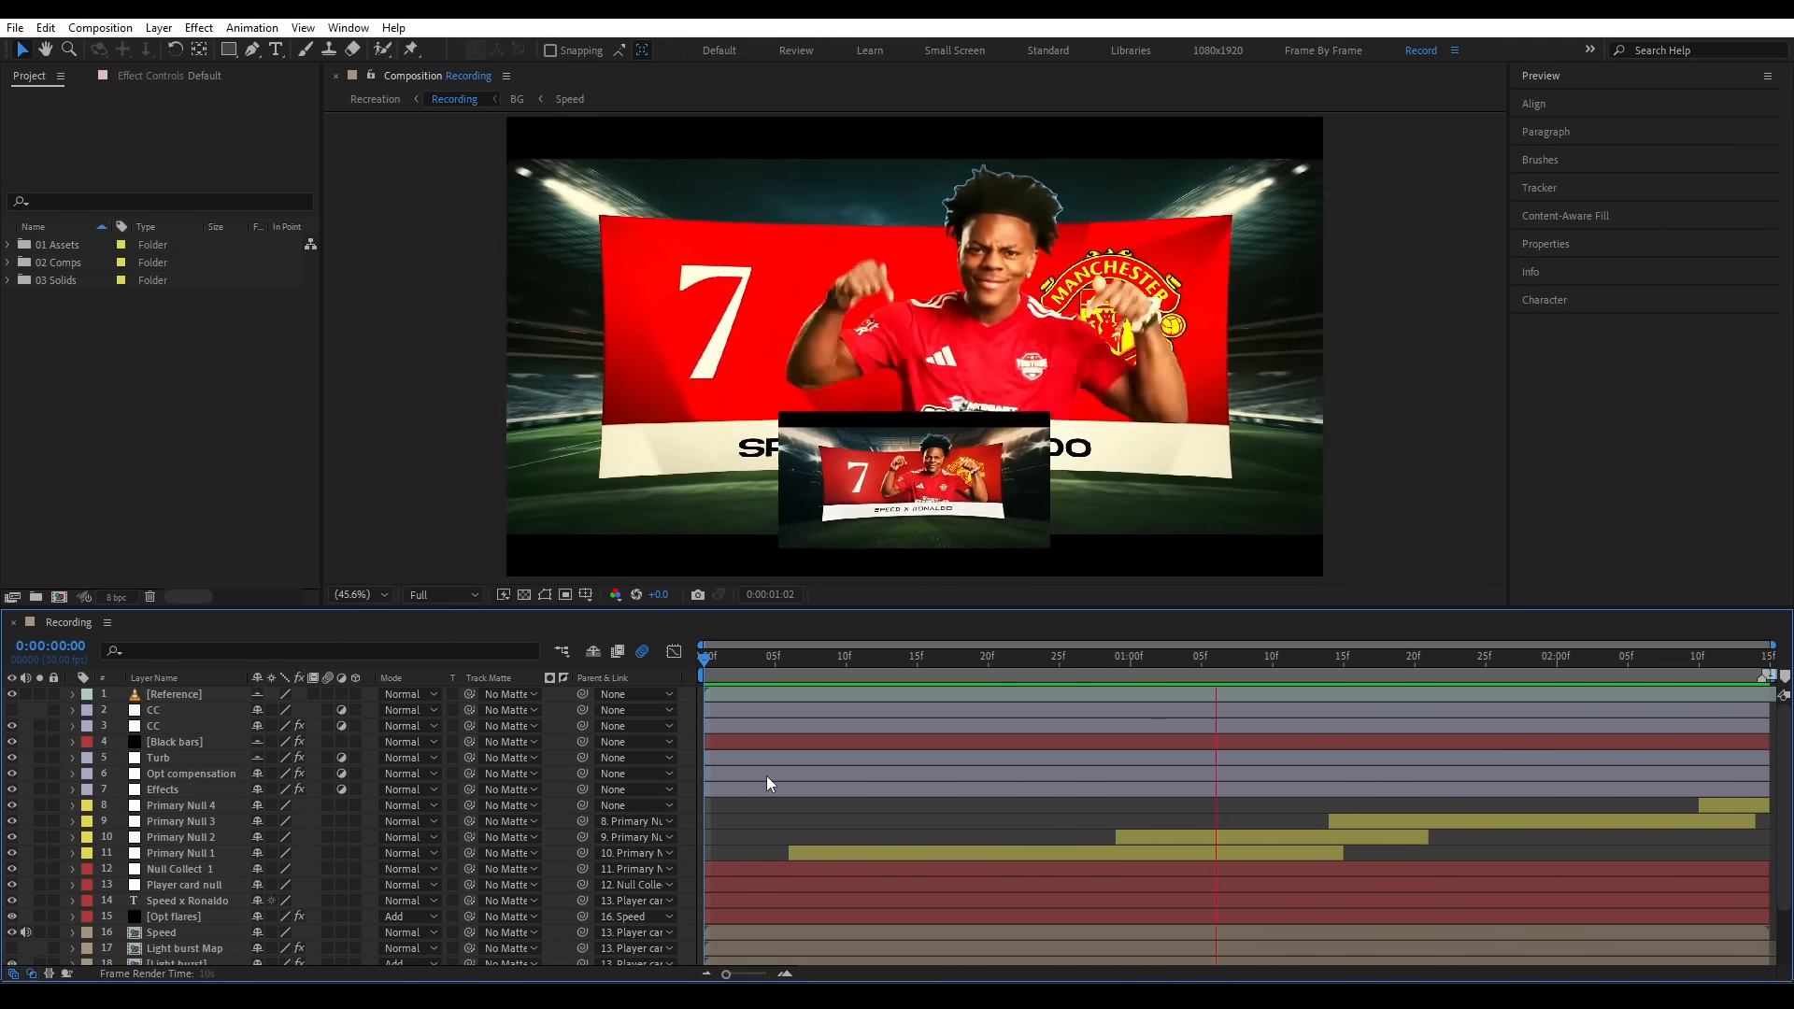
- Hide layers 01 and 03 as shy layers and fit the work area to the second clip, layer 02
left_click(177, 713)
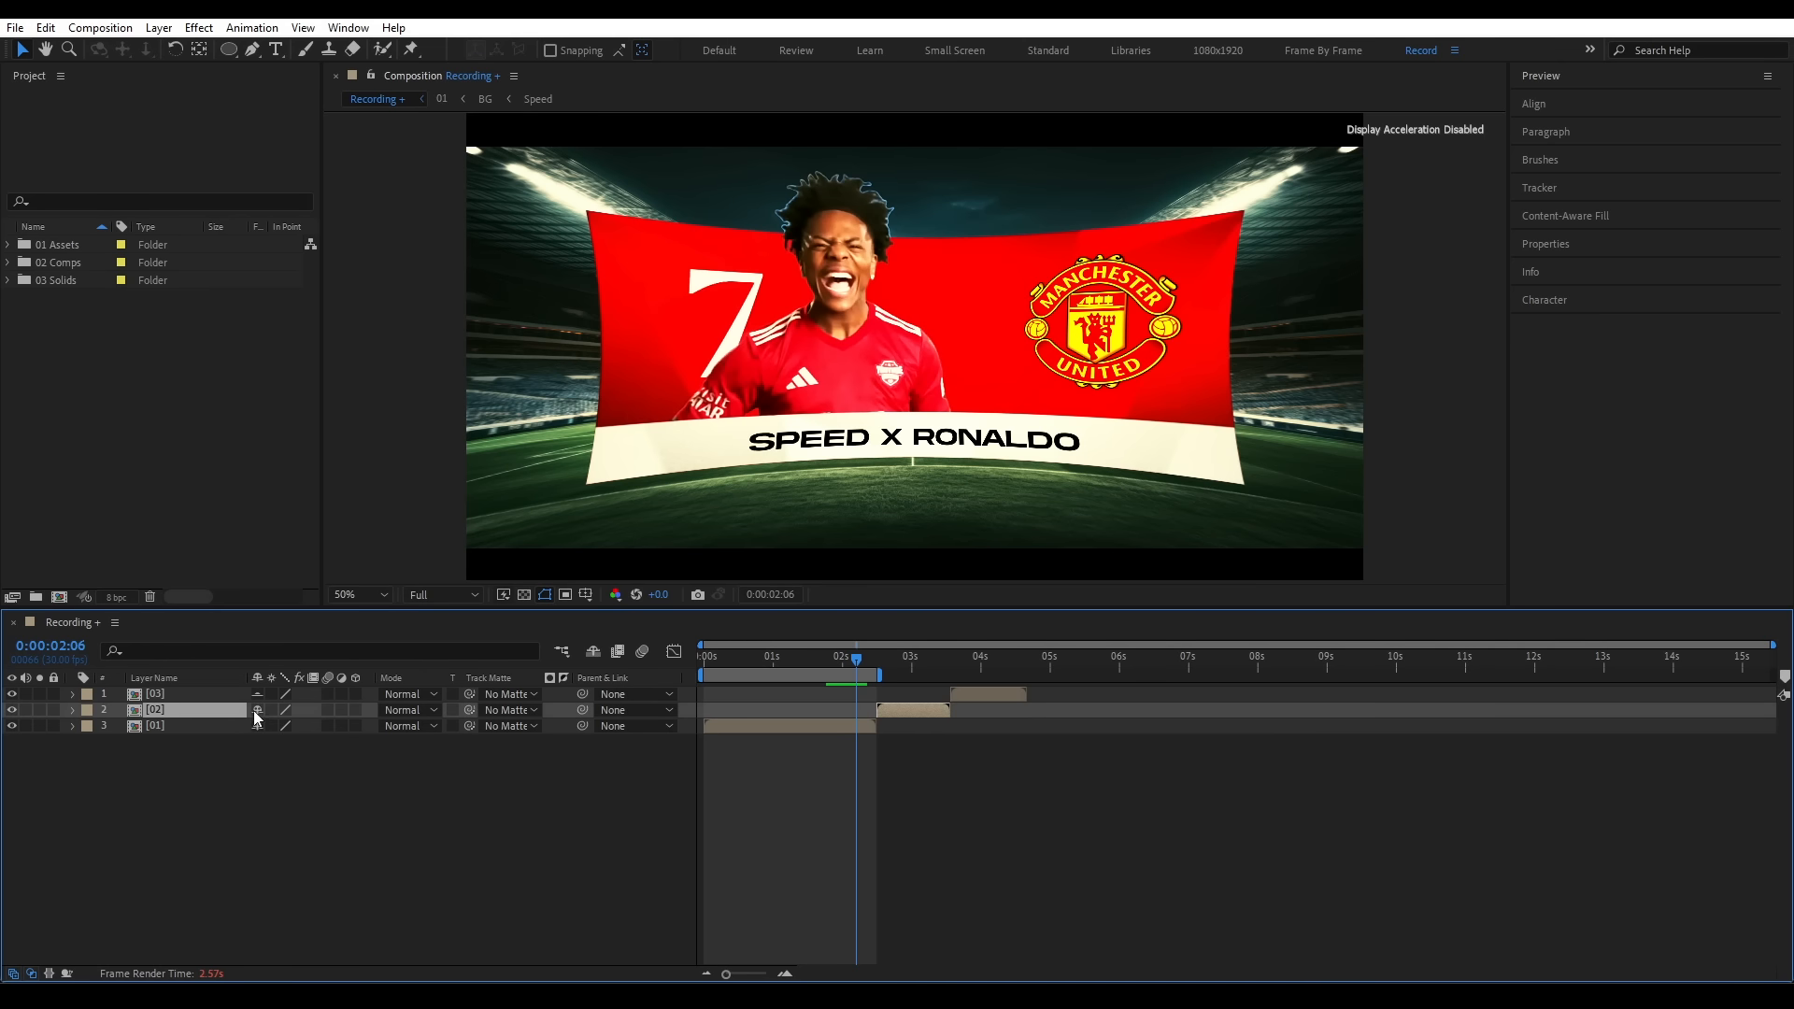
left_click(257, 726)
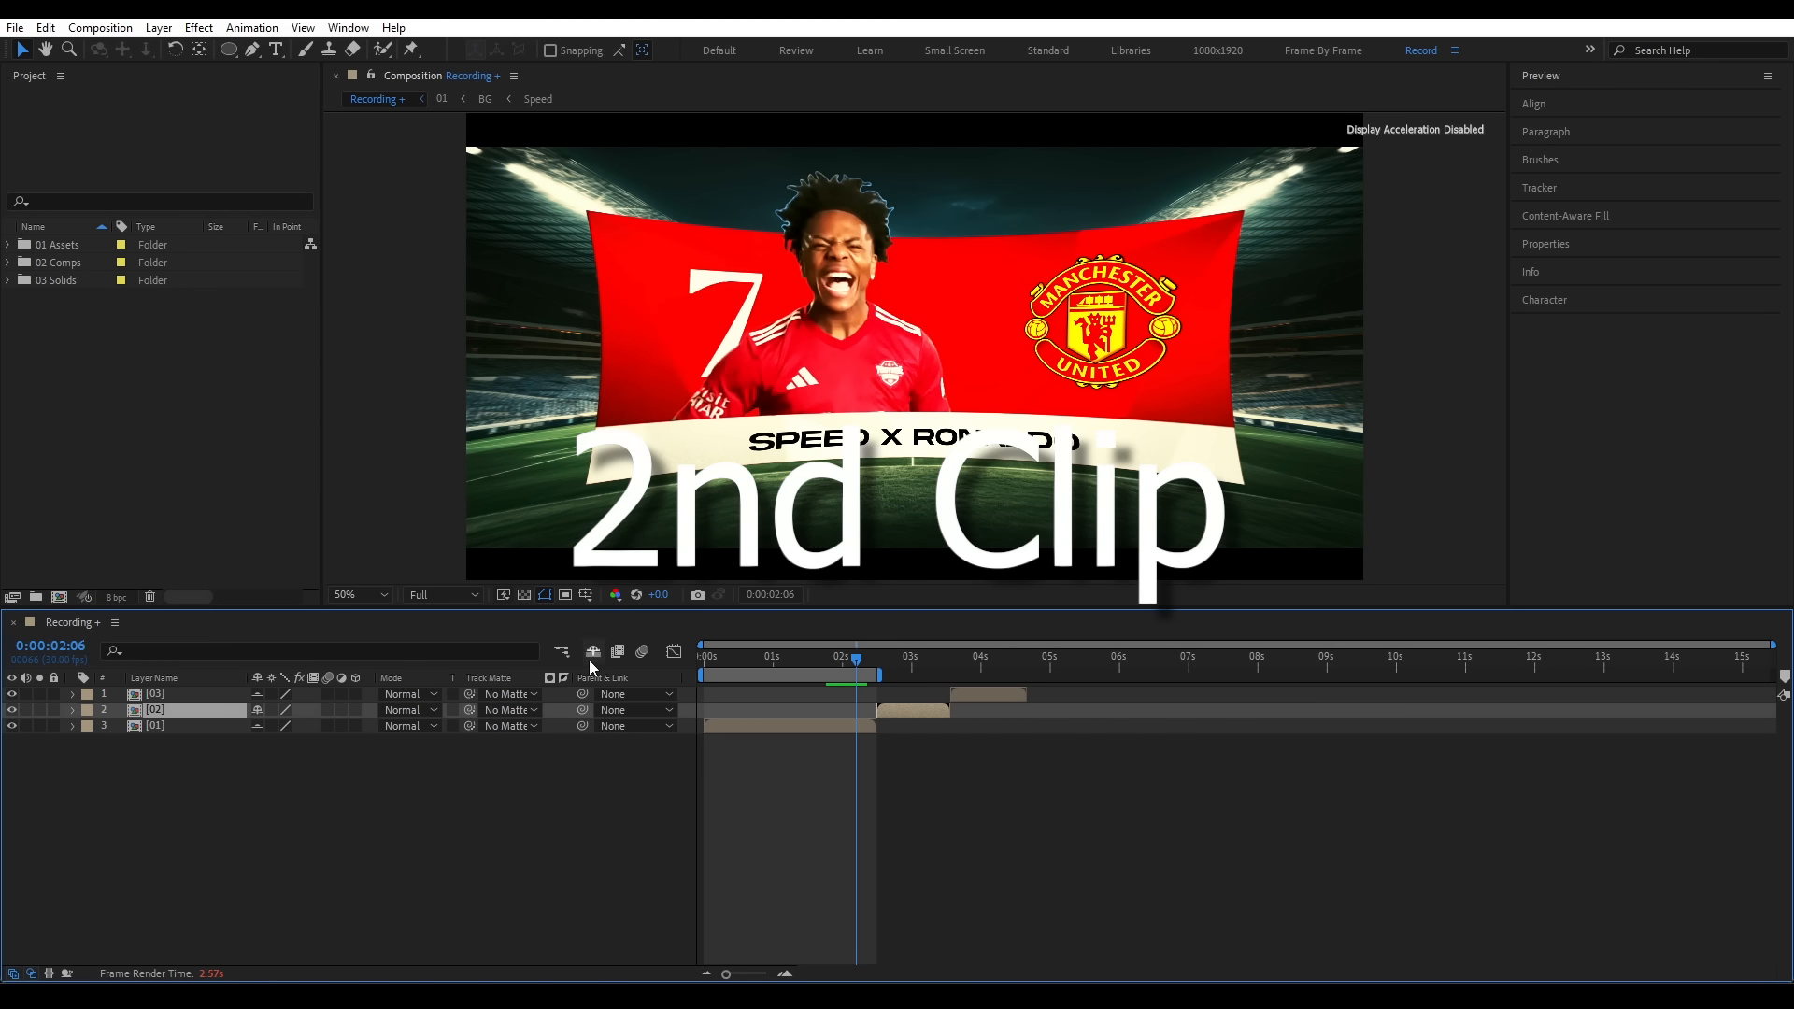
left_click(593, 652)
left_click_drag(794, 675, 968, 675)
left_click_drag(1052, 676, 953, 676)
left_click(914, 754)
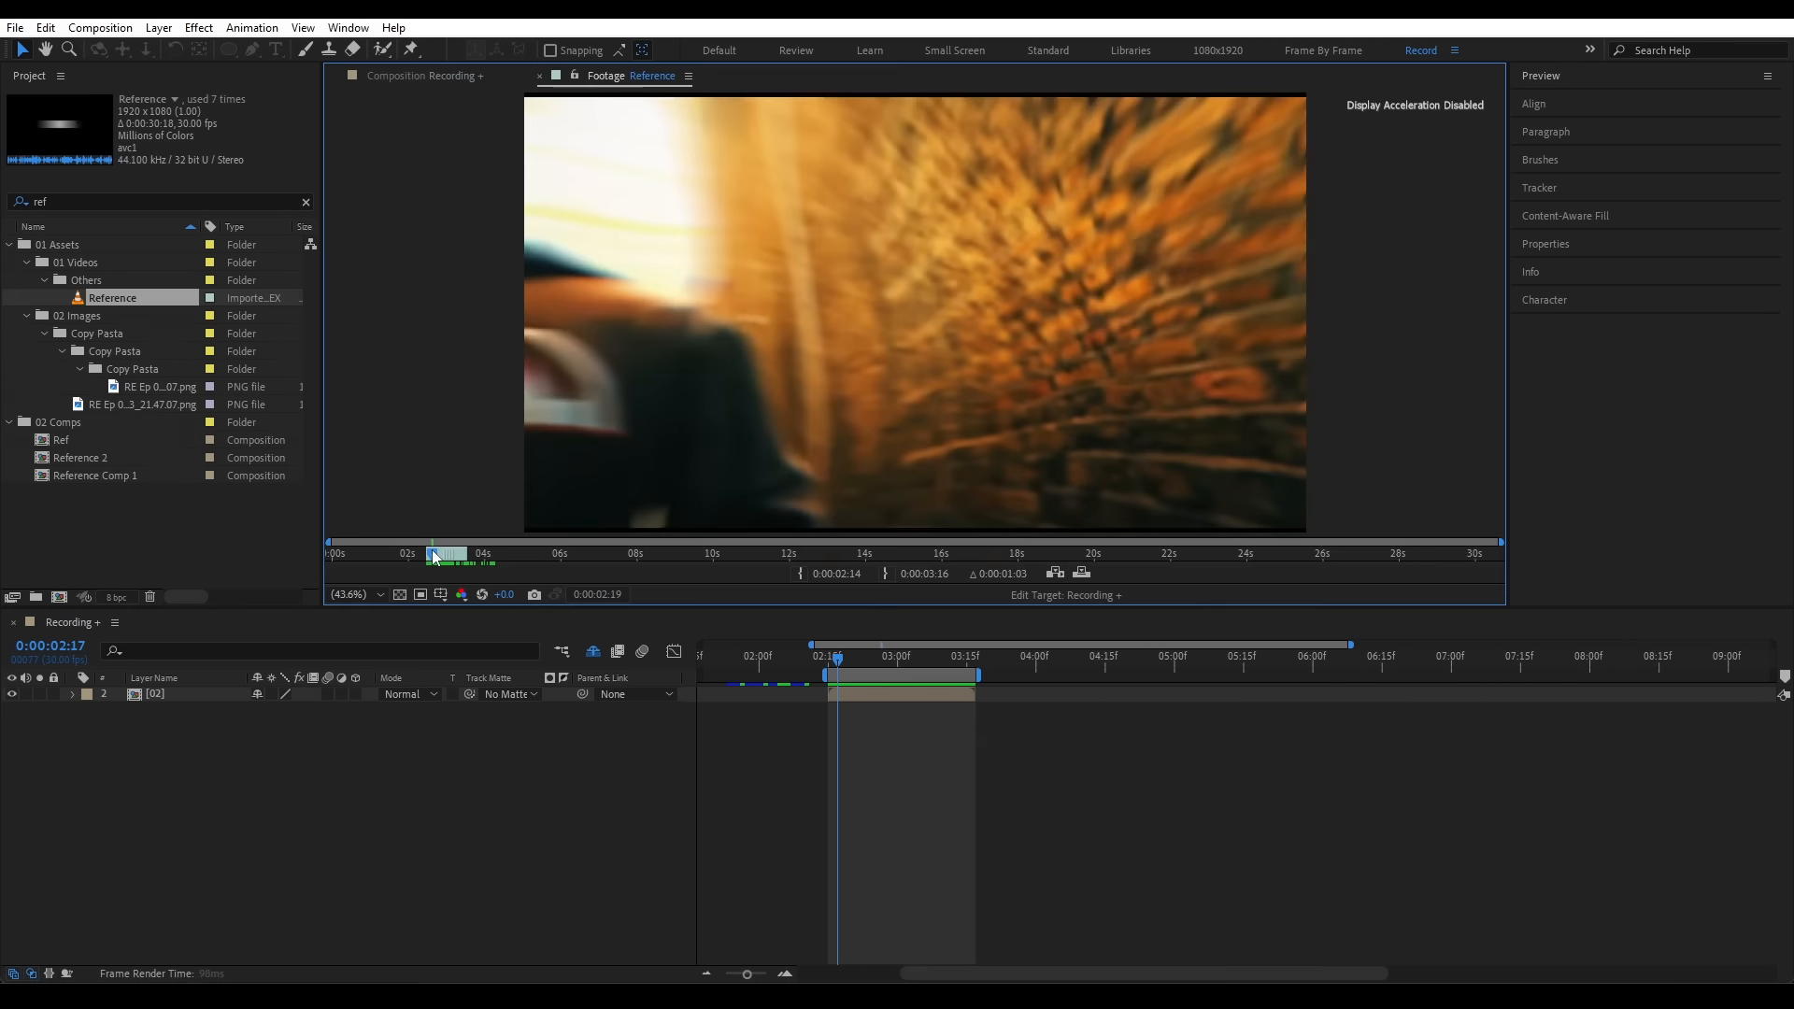
- Study the second shot in the Reference, freeze the Roto Brush cutout on layer 02 and check it along the clip
left_click_drag(432, 558, 458, 558)
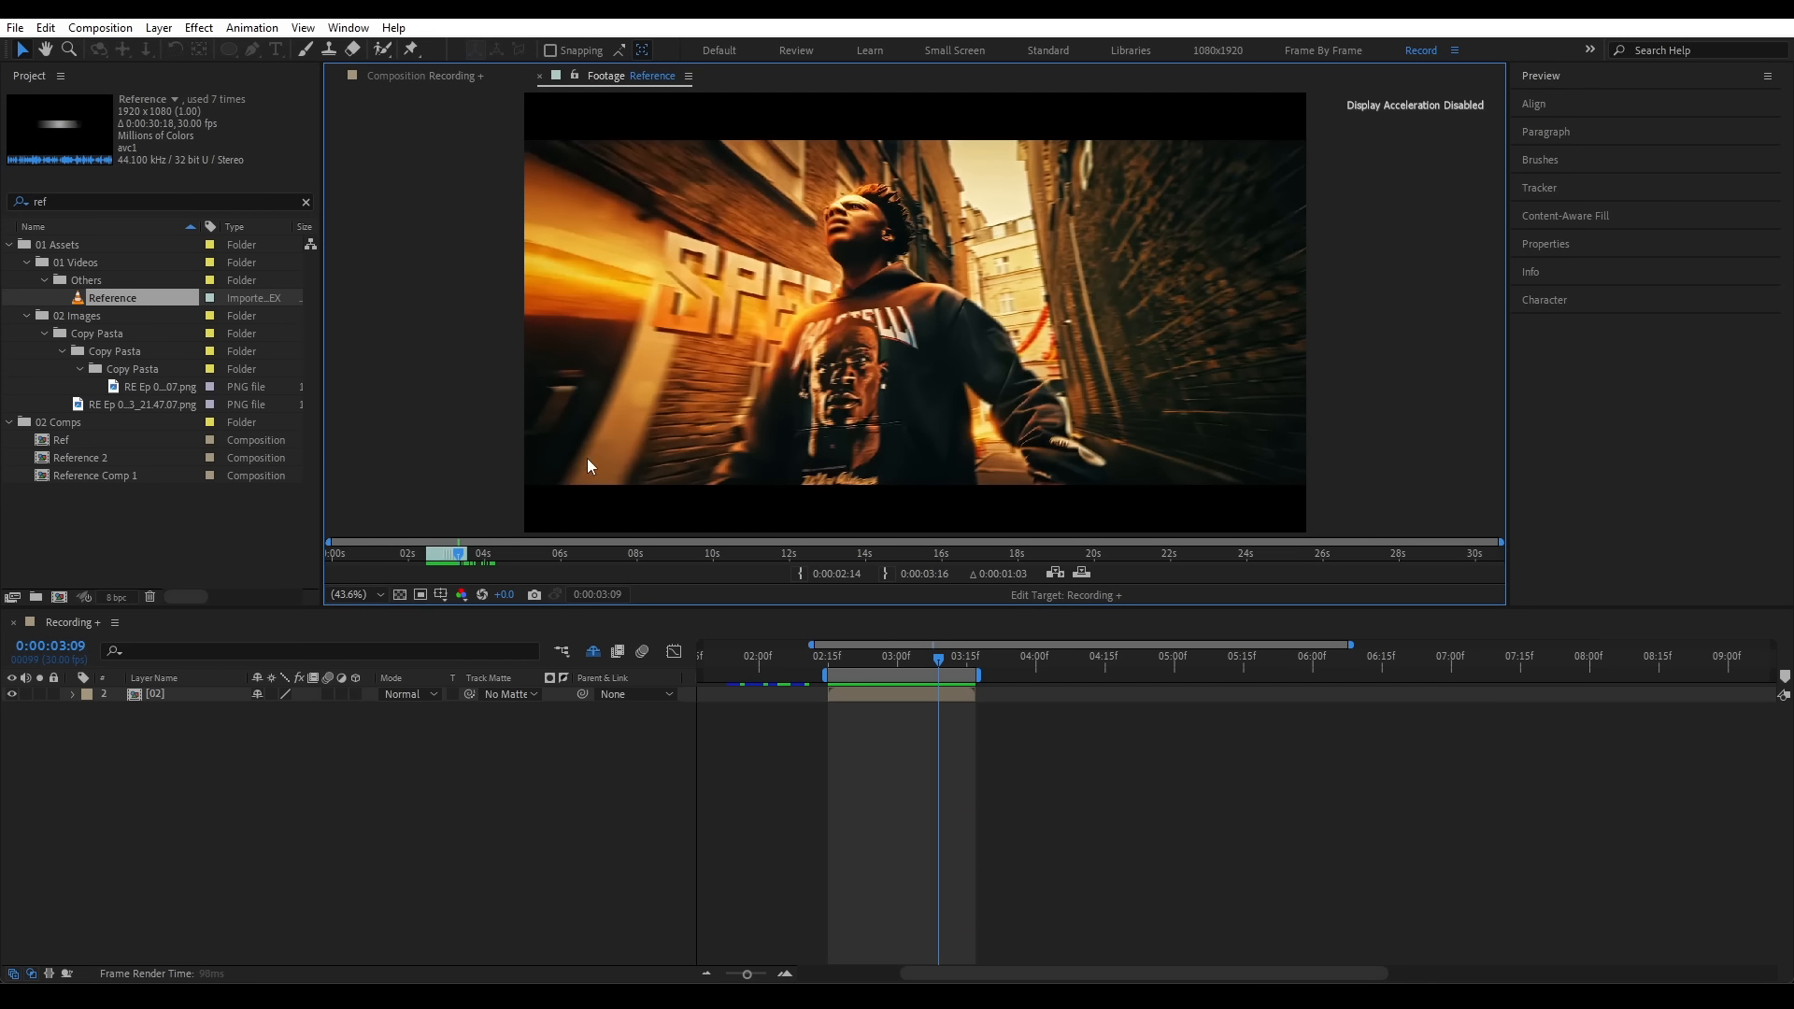
left_click_drag(462, 556, 441, 546)
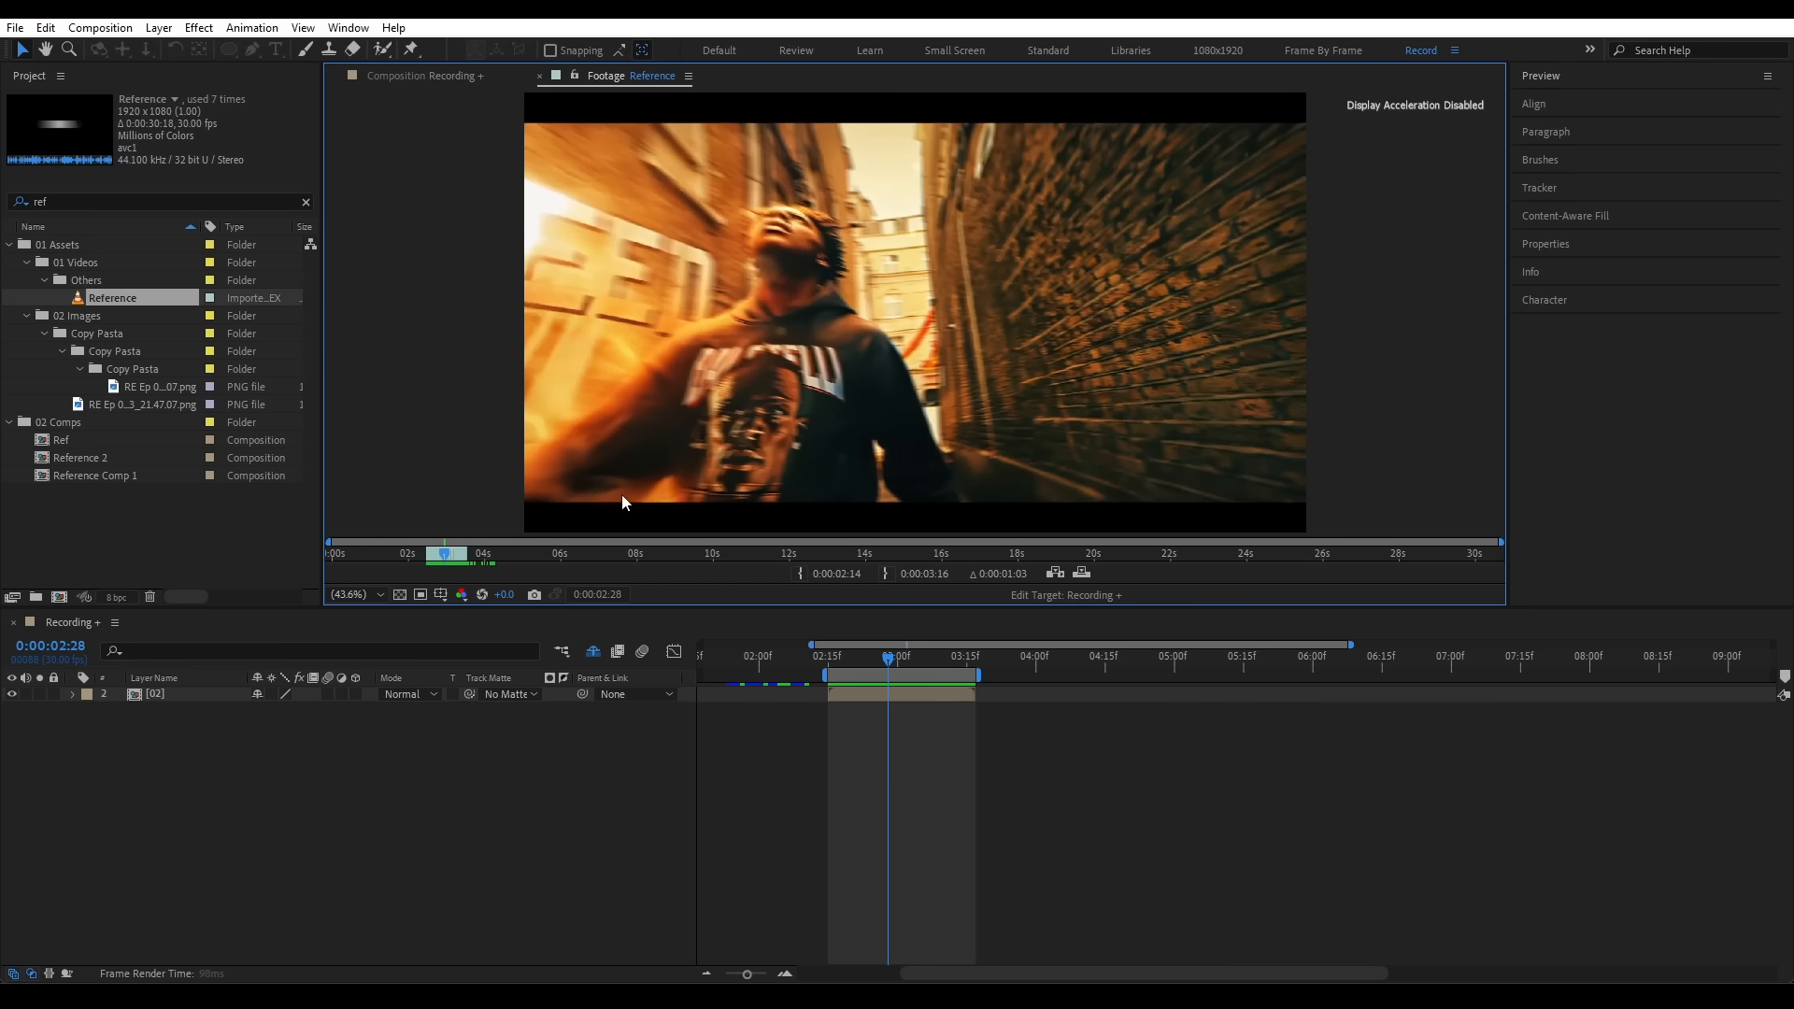
left_click_drag(442, 557, 460, 561)
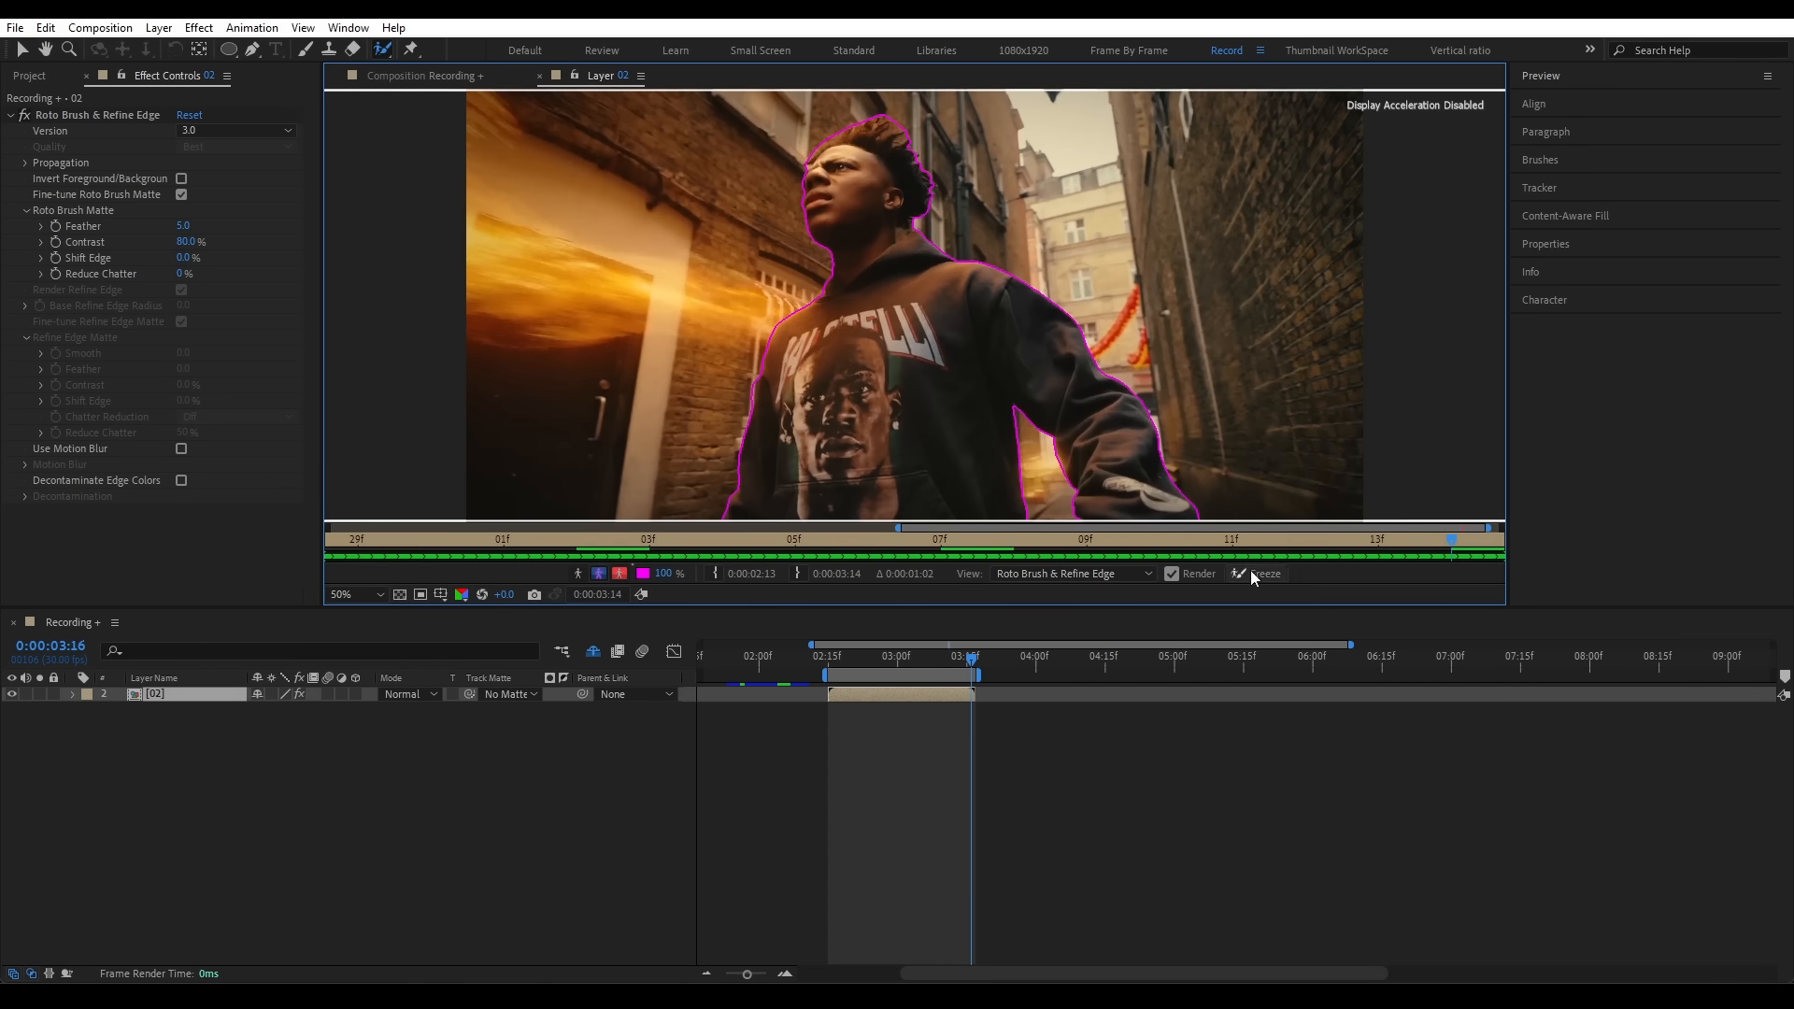
left_click(1253, 573)
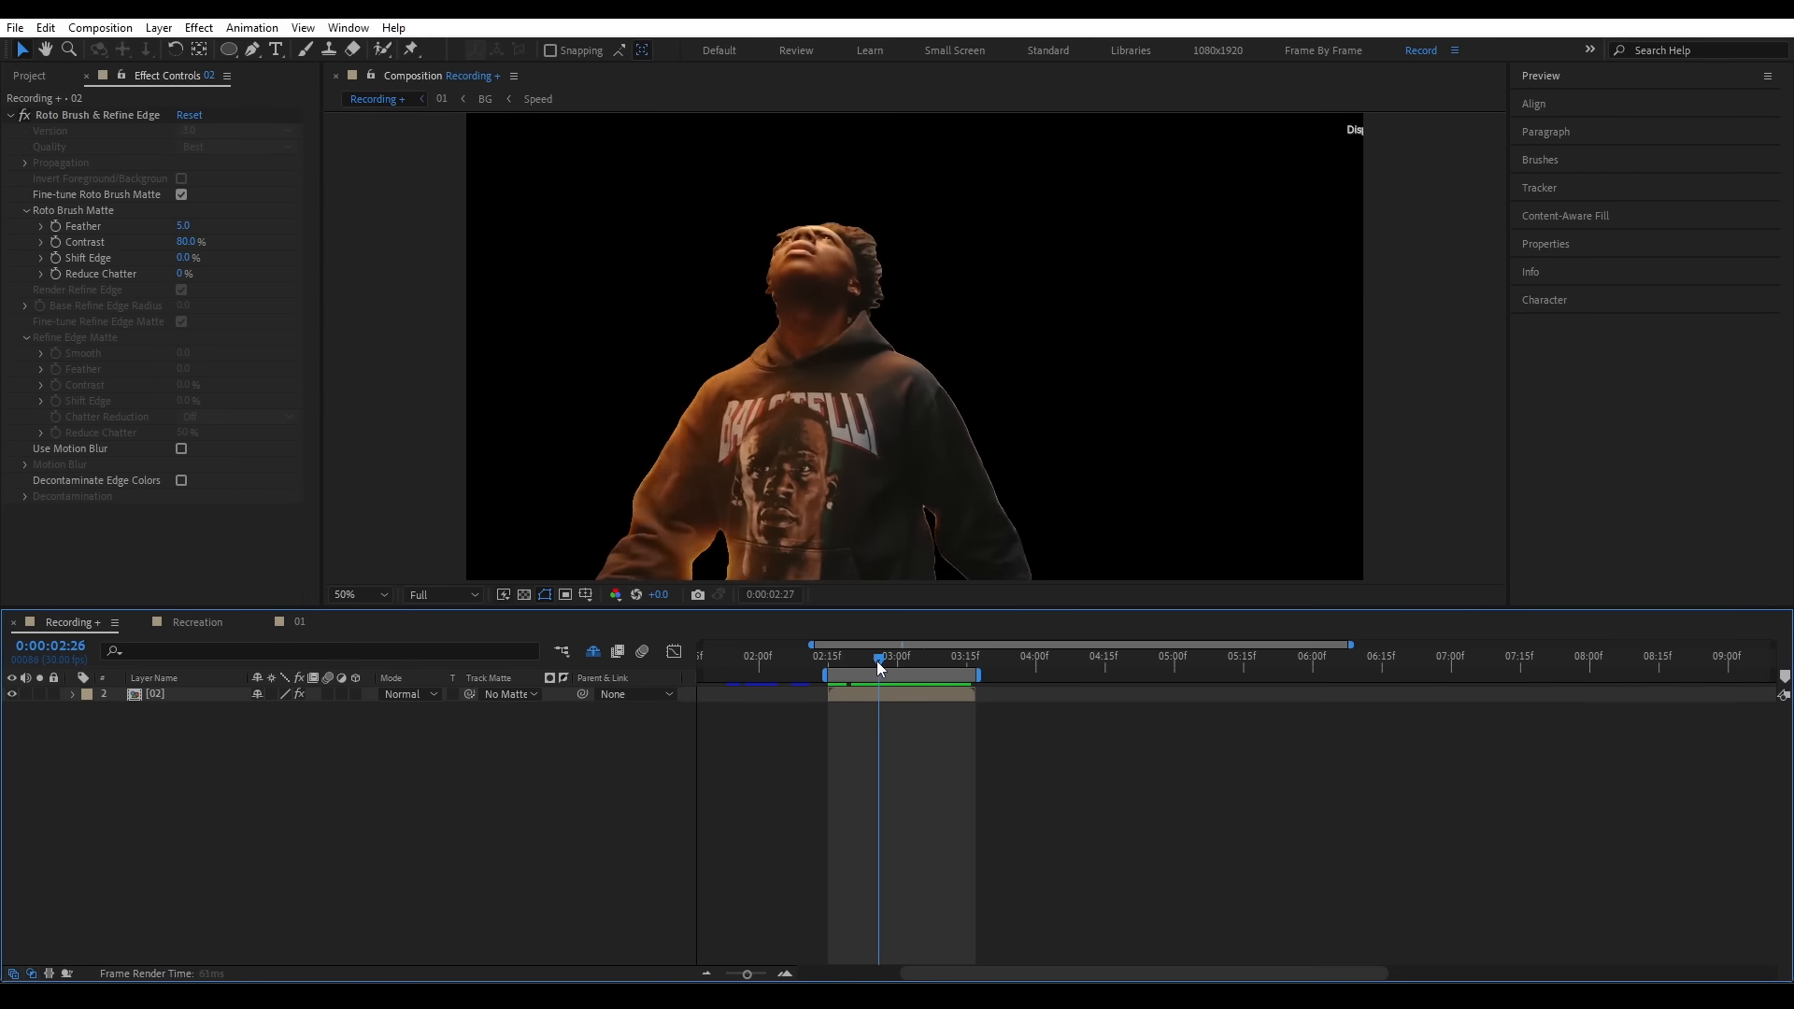
left_click_drag(872, 660, 916, 659)
- Duplicate layer 02 and remove the Roto Brush & Refine Edge effect from the lower copy
key("ctrl+d")
left_click(893, 712)
left_click(223, 117)
key("Delete")
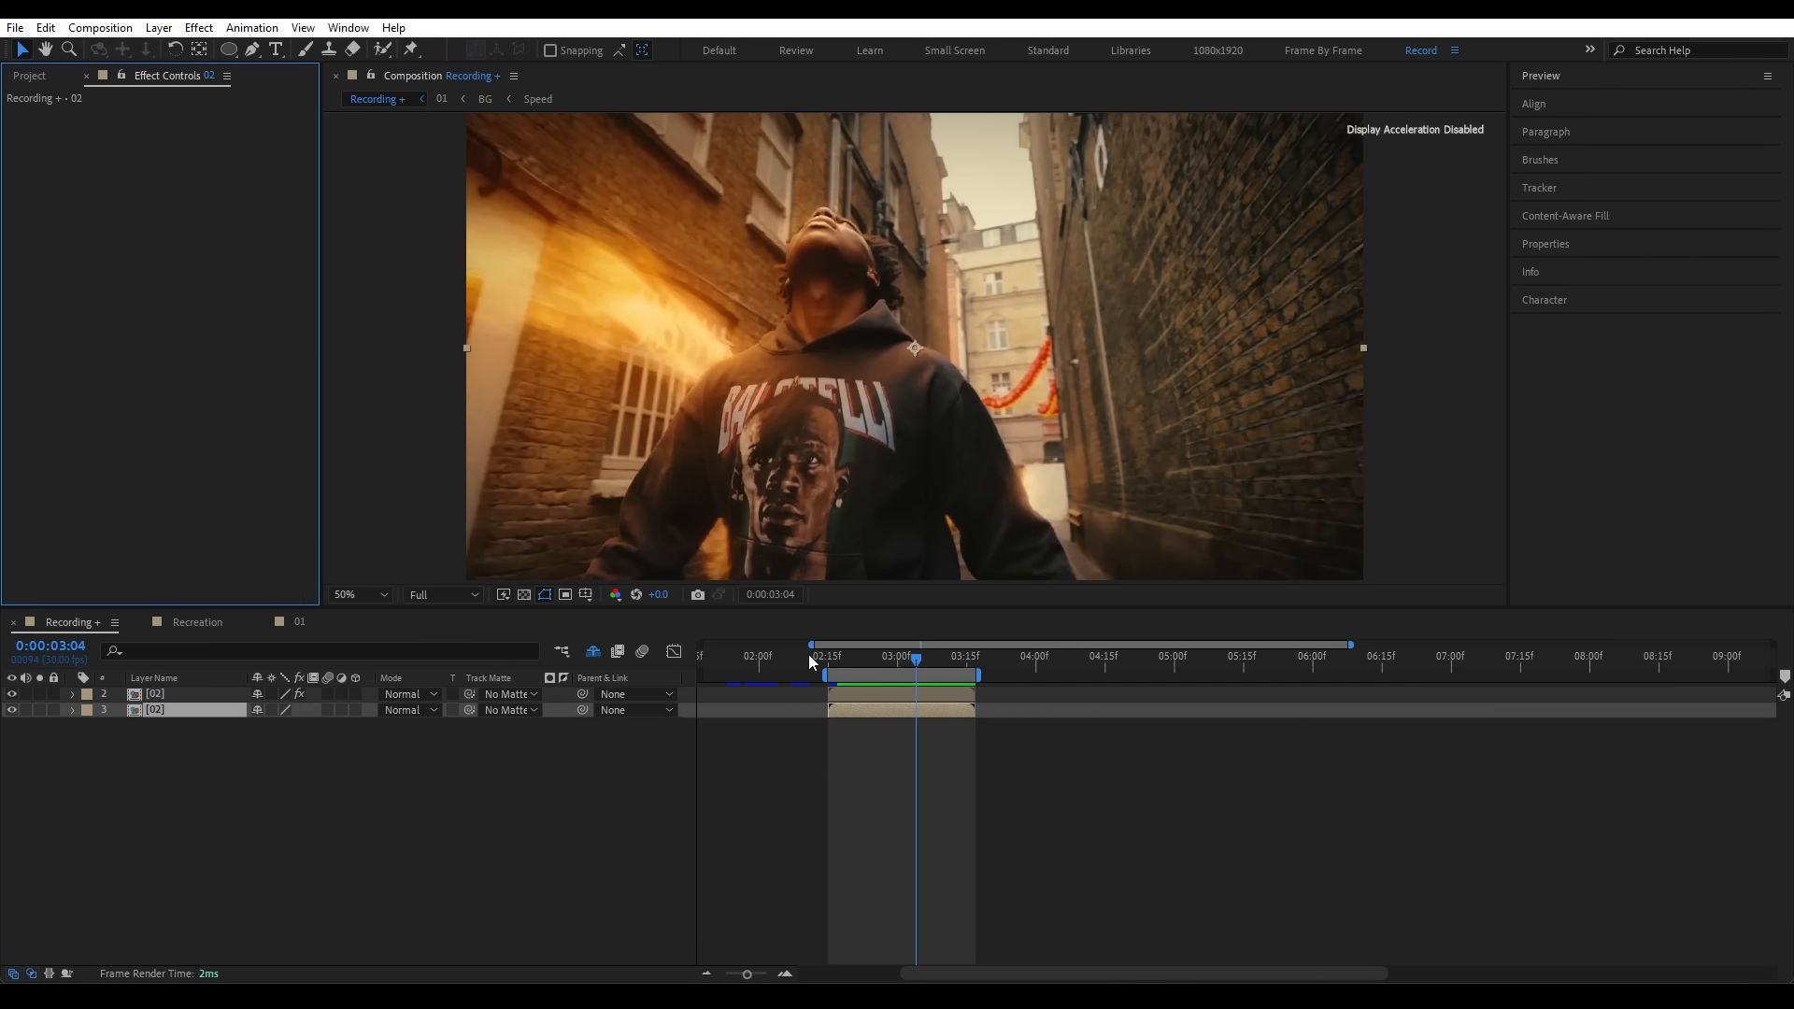
- Rename the rotoscoped layer Speed_cutout and the full-frame layer below it Background
left_click(872, 695)
key("Return")
type("Speed_cutout")
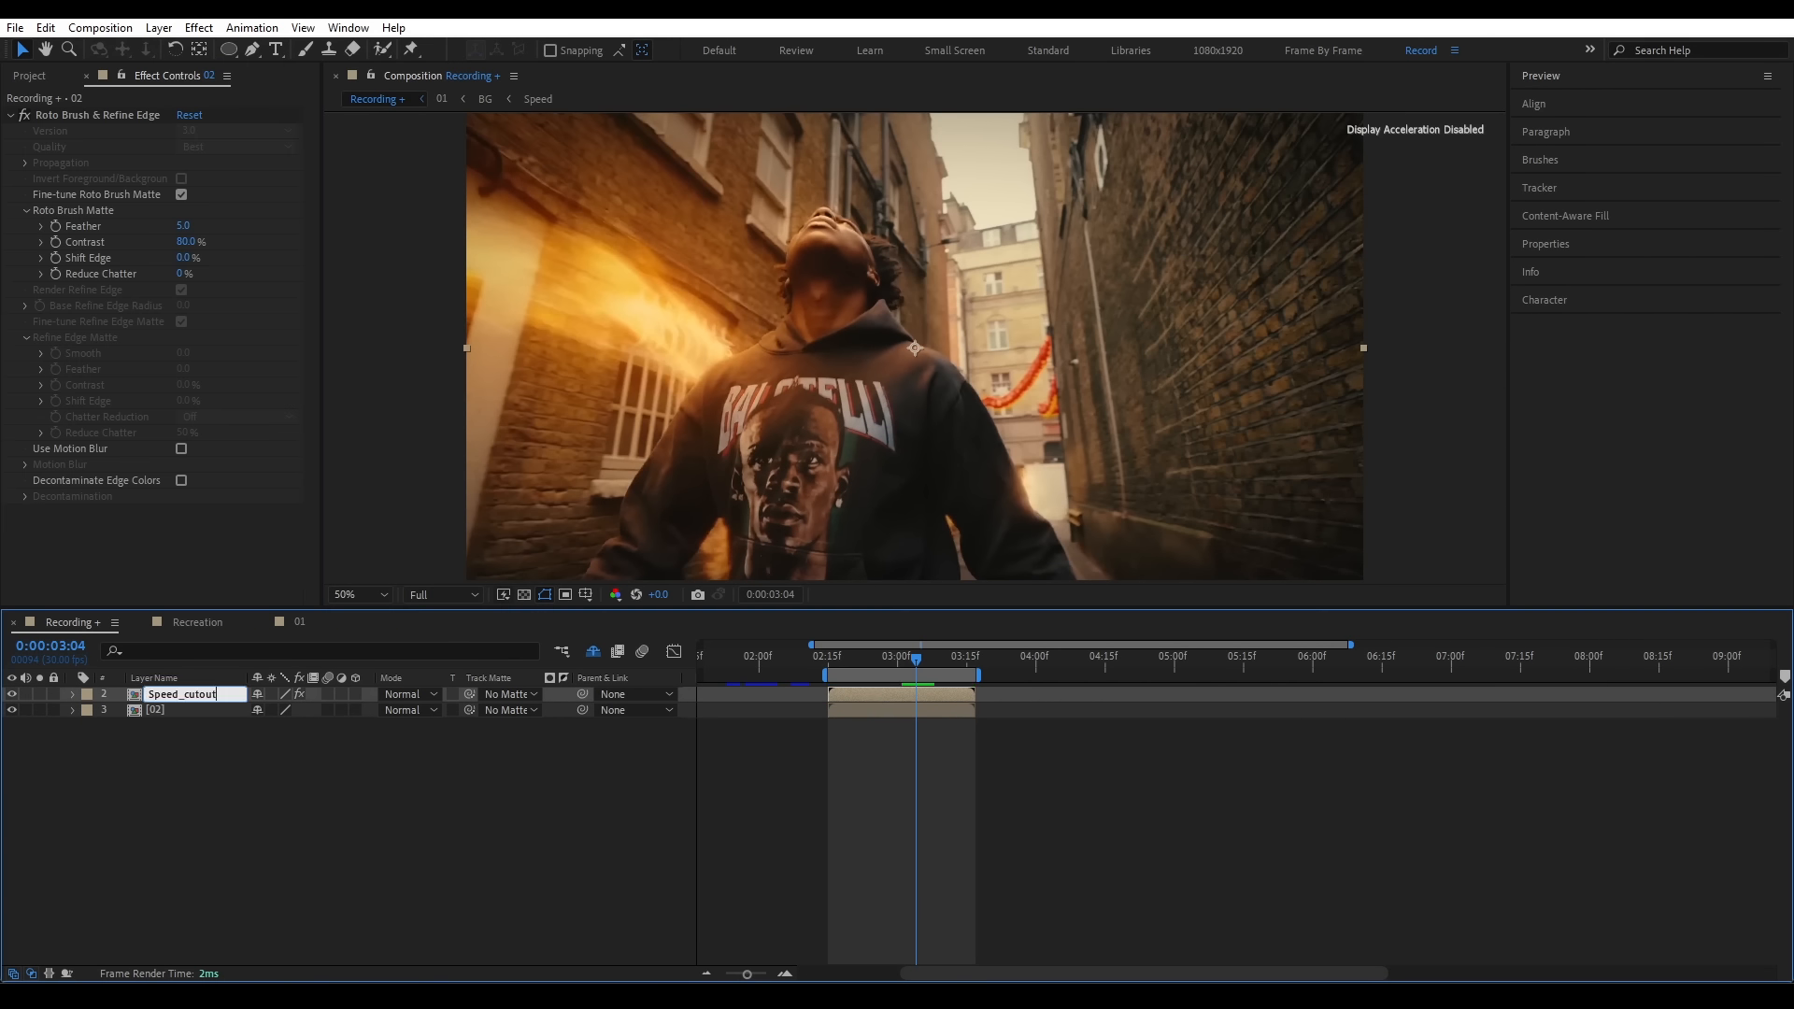
key("Return")
key("ctrl+Down")
key("Return")
type("Background")
key("Return")
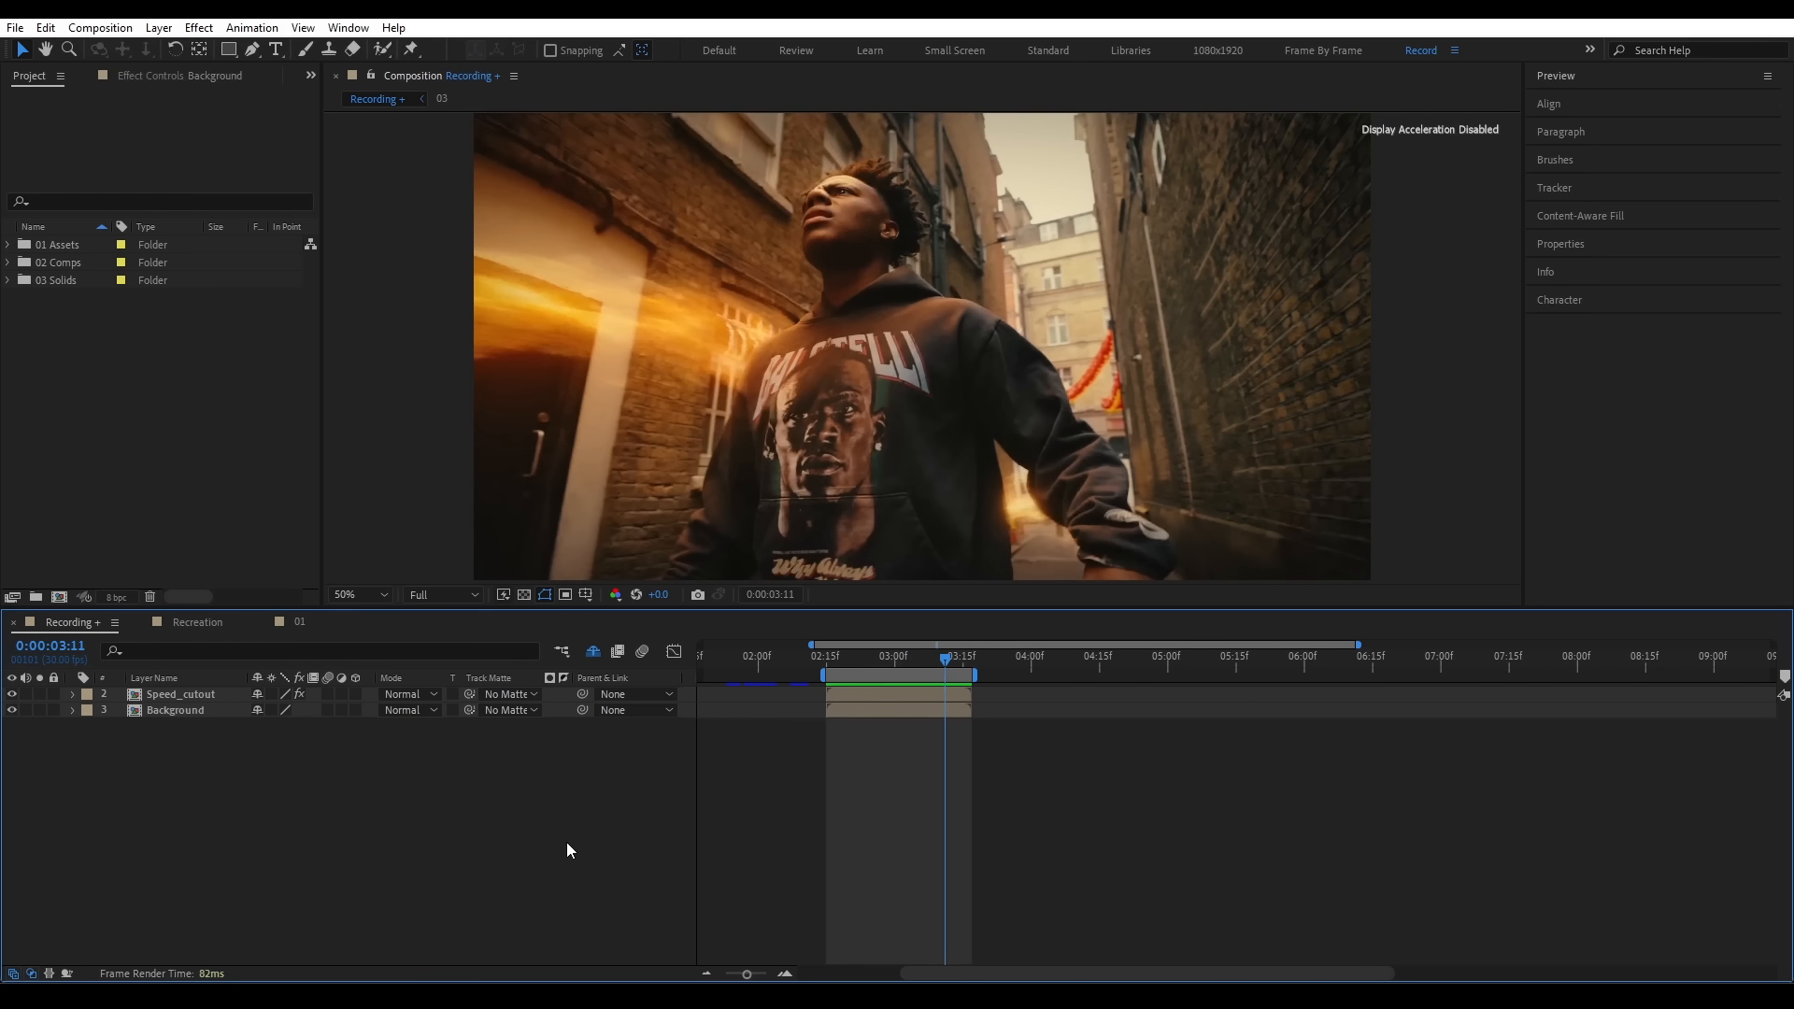
- Pre-compose the Background layer as a composition named Background, open it and go to its start at 0:00:02:15
left_click(866, 710)
key("ctrl+shift+c")
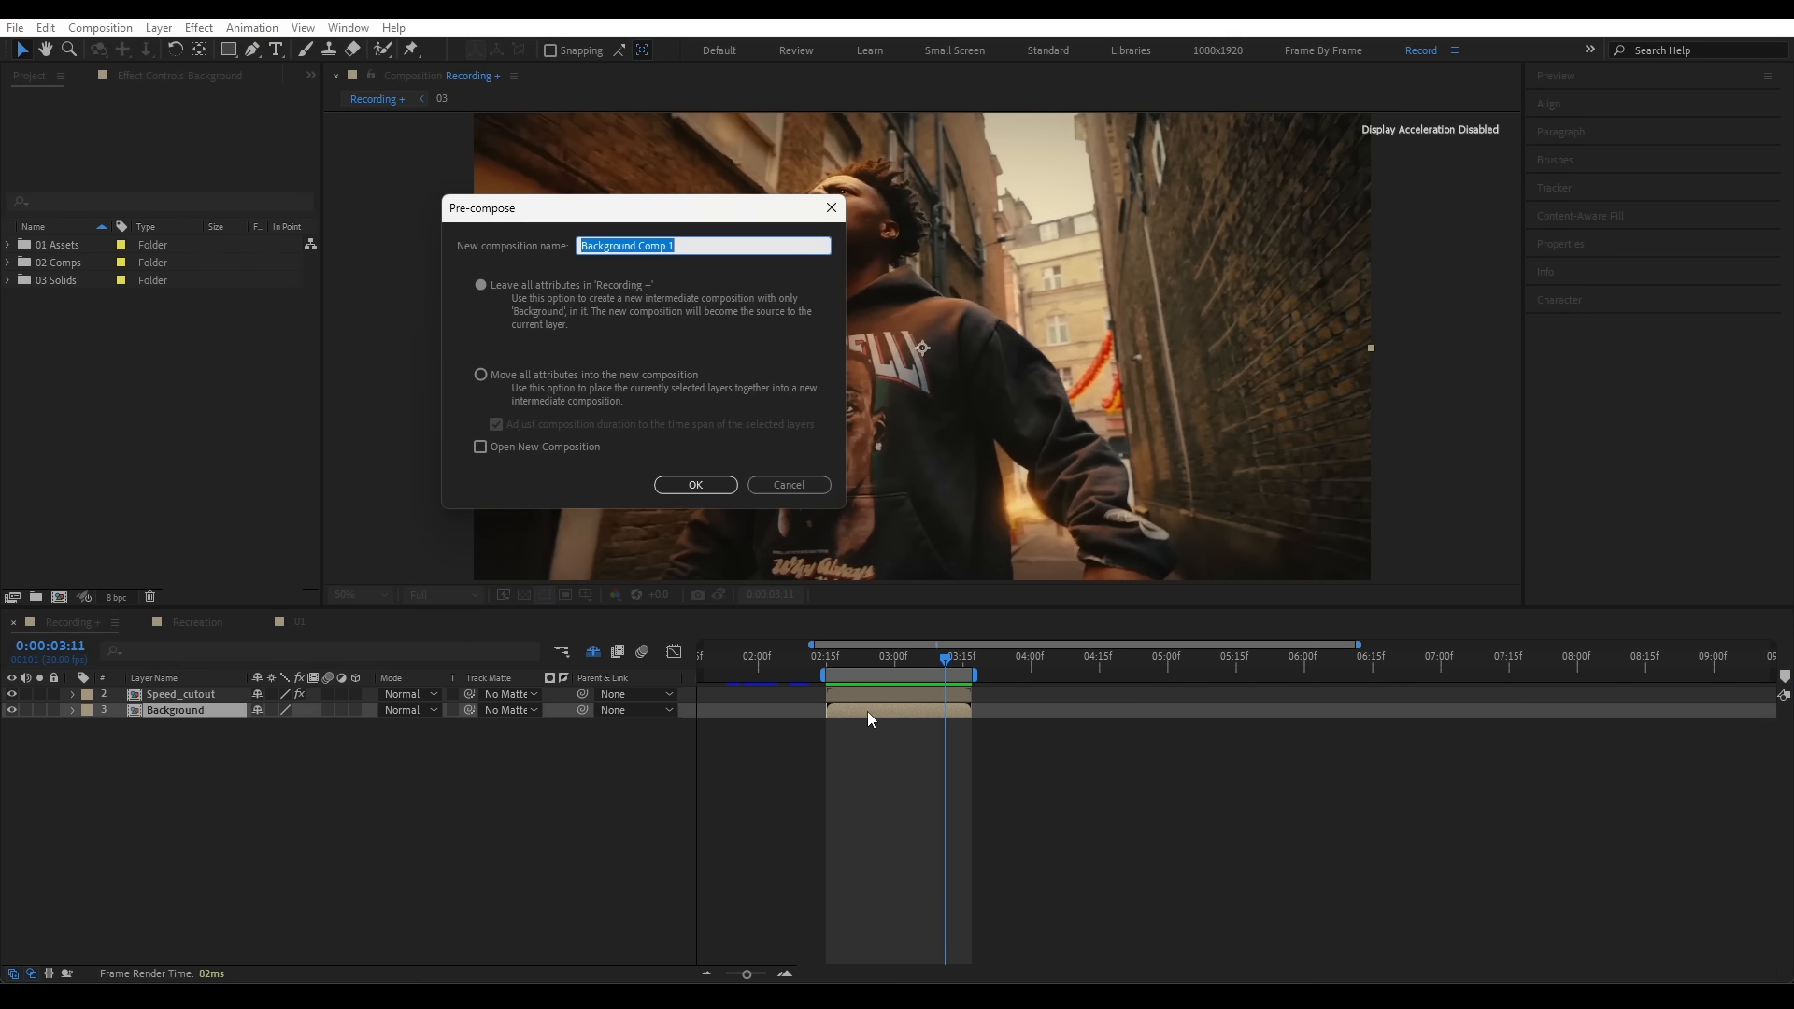
left_click(718, 486)
double_click(889, 707)
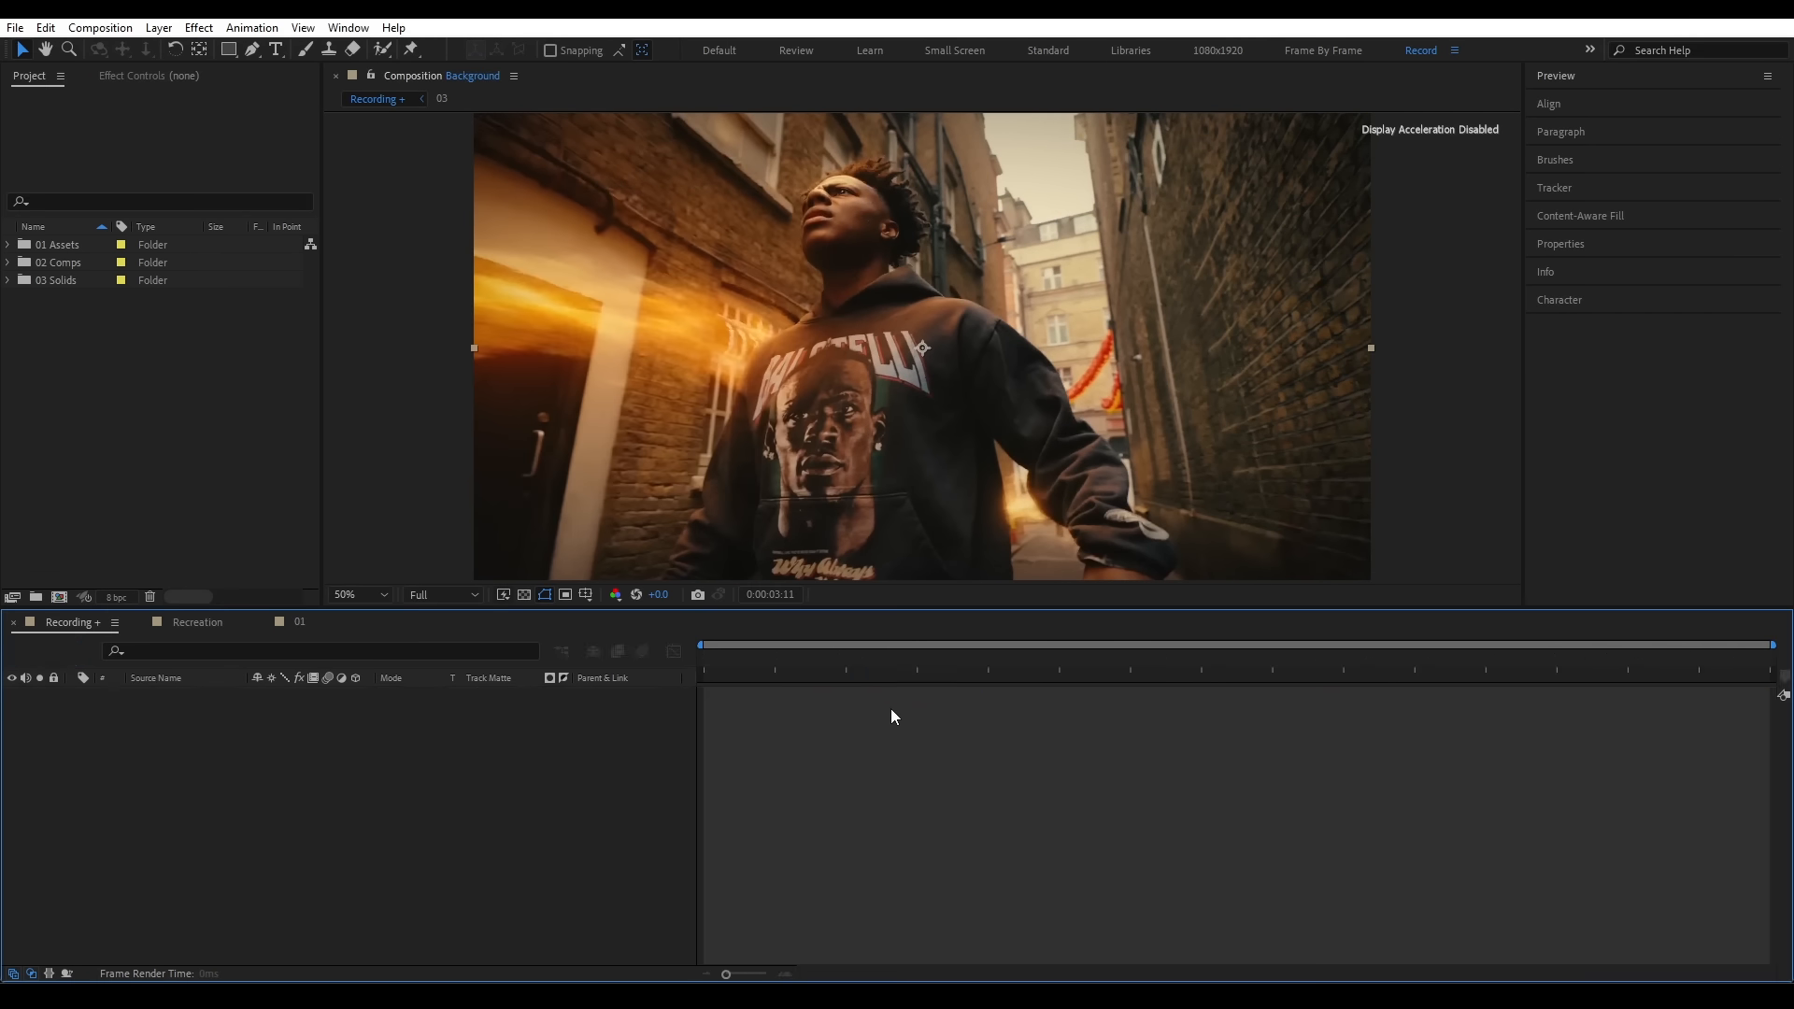
left_click_drag(841, 662, 691, 671)
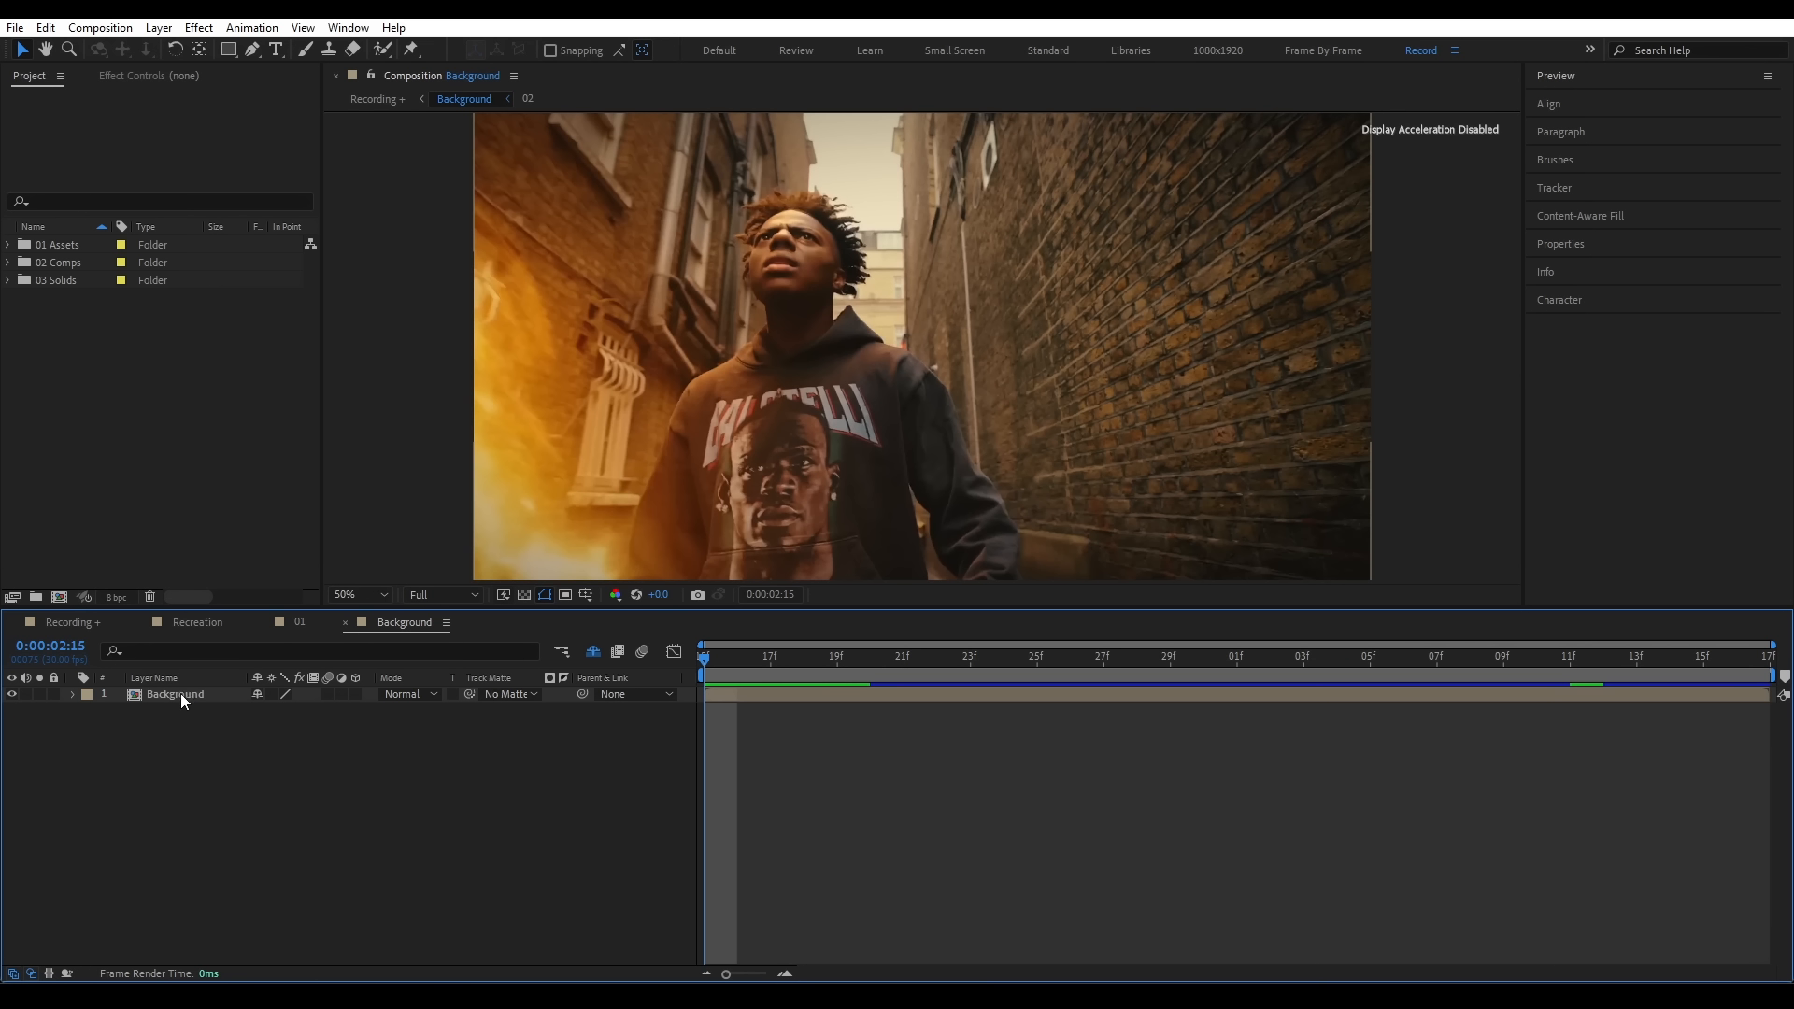
- Try camera tracking on the Background layer and check the track points along the clip
right_click(181, 695)
right_click(193, 699)
mouse_move(292, 462)
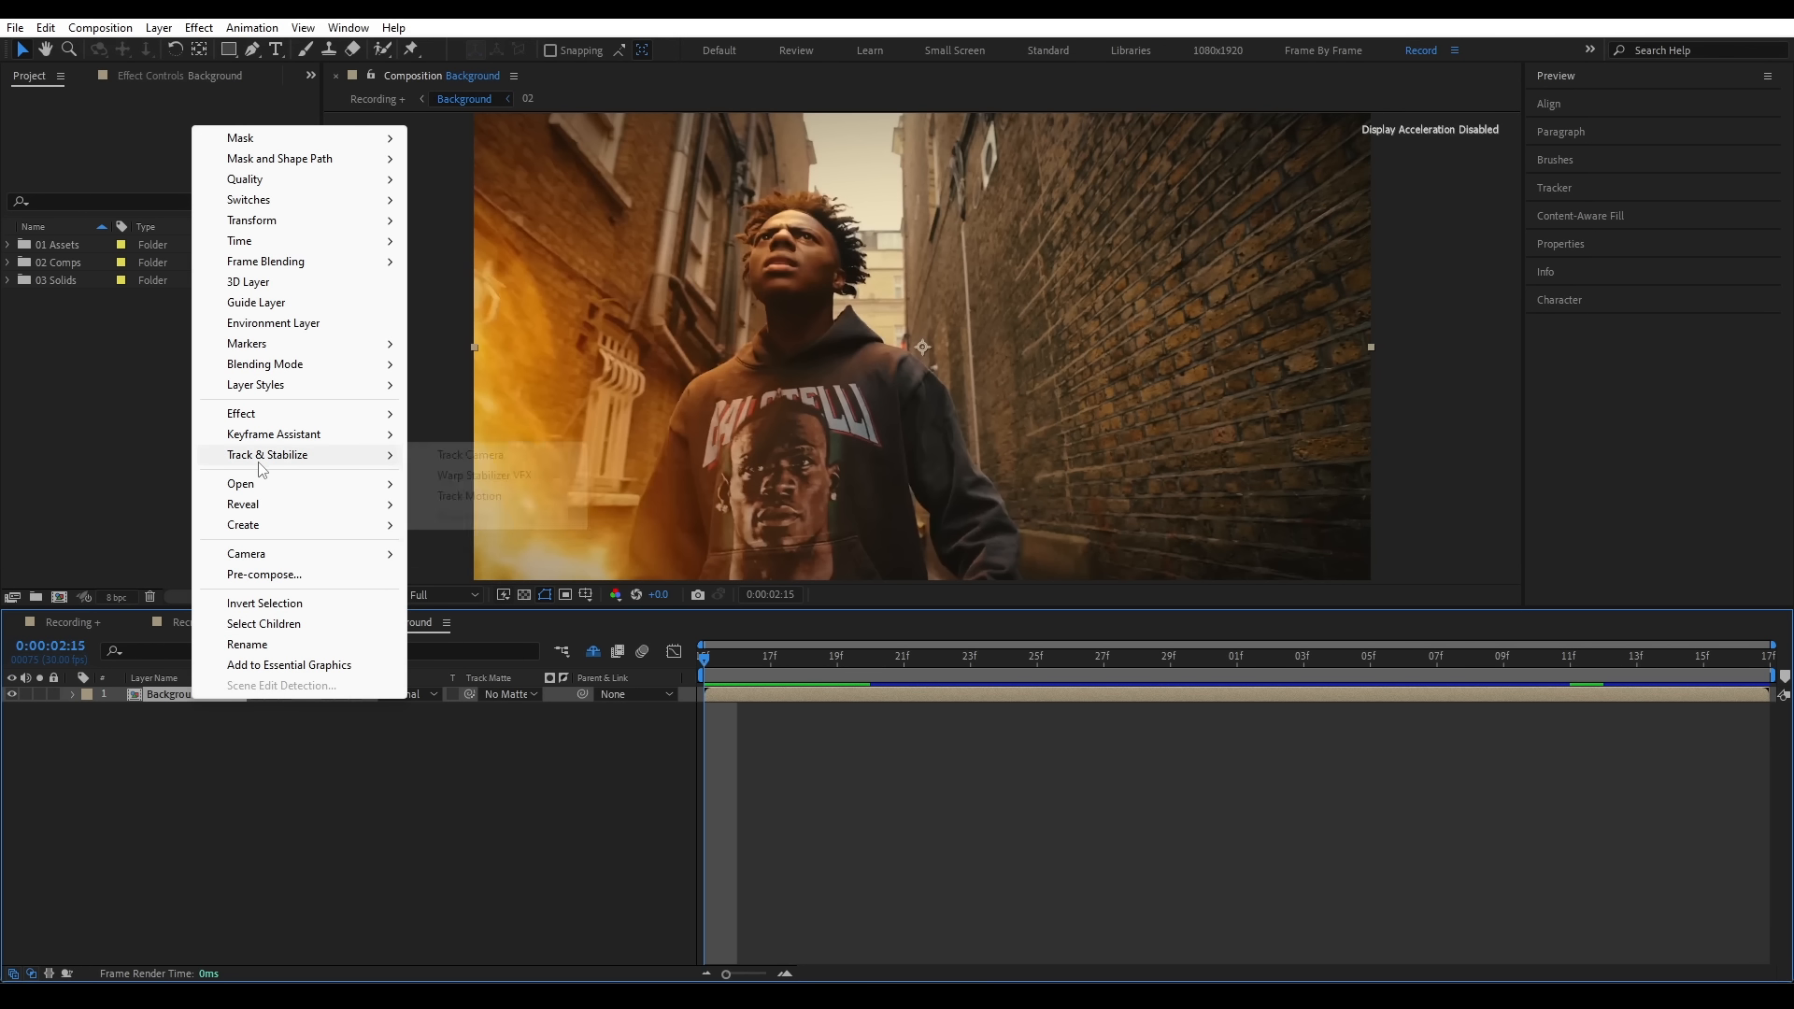
left_click(459, 456)
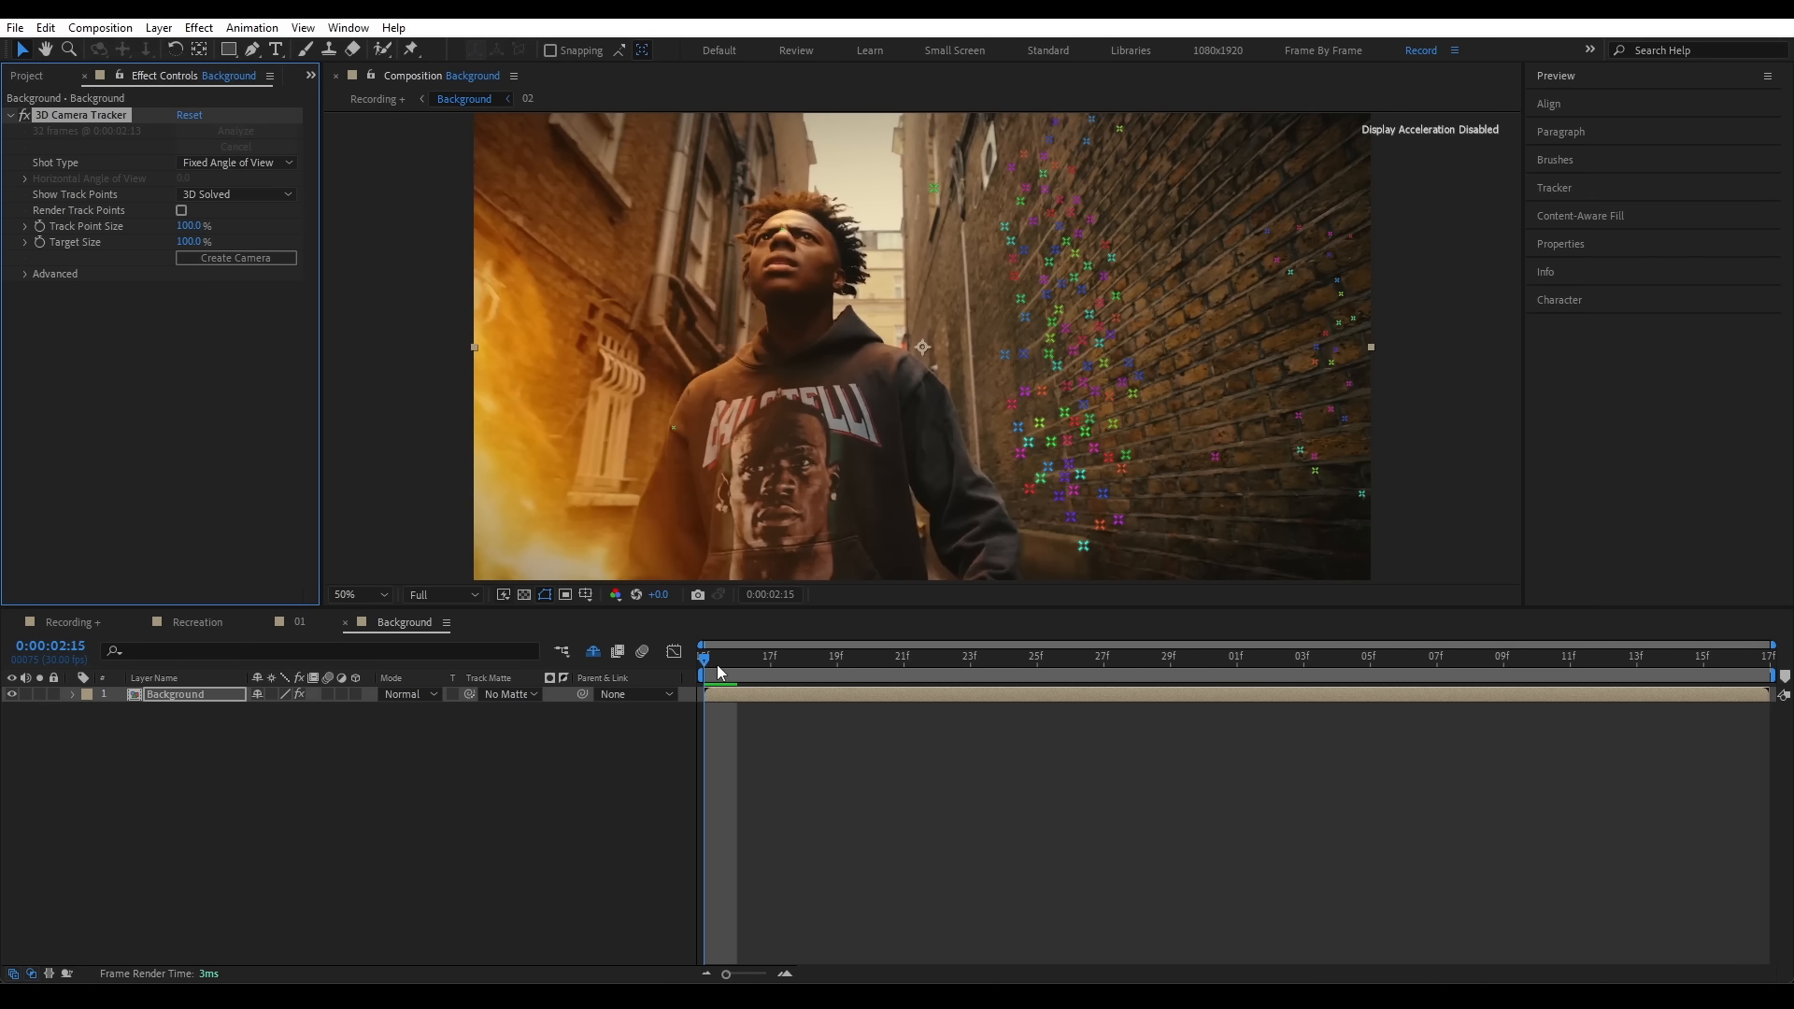
left_click_drag(722, 673, 779, 668)
left_click(1137, 659)
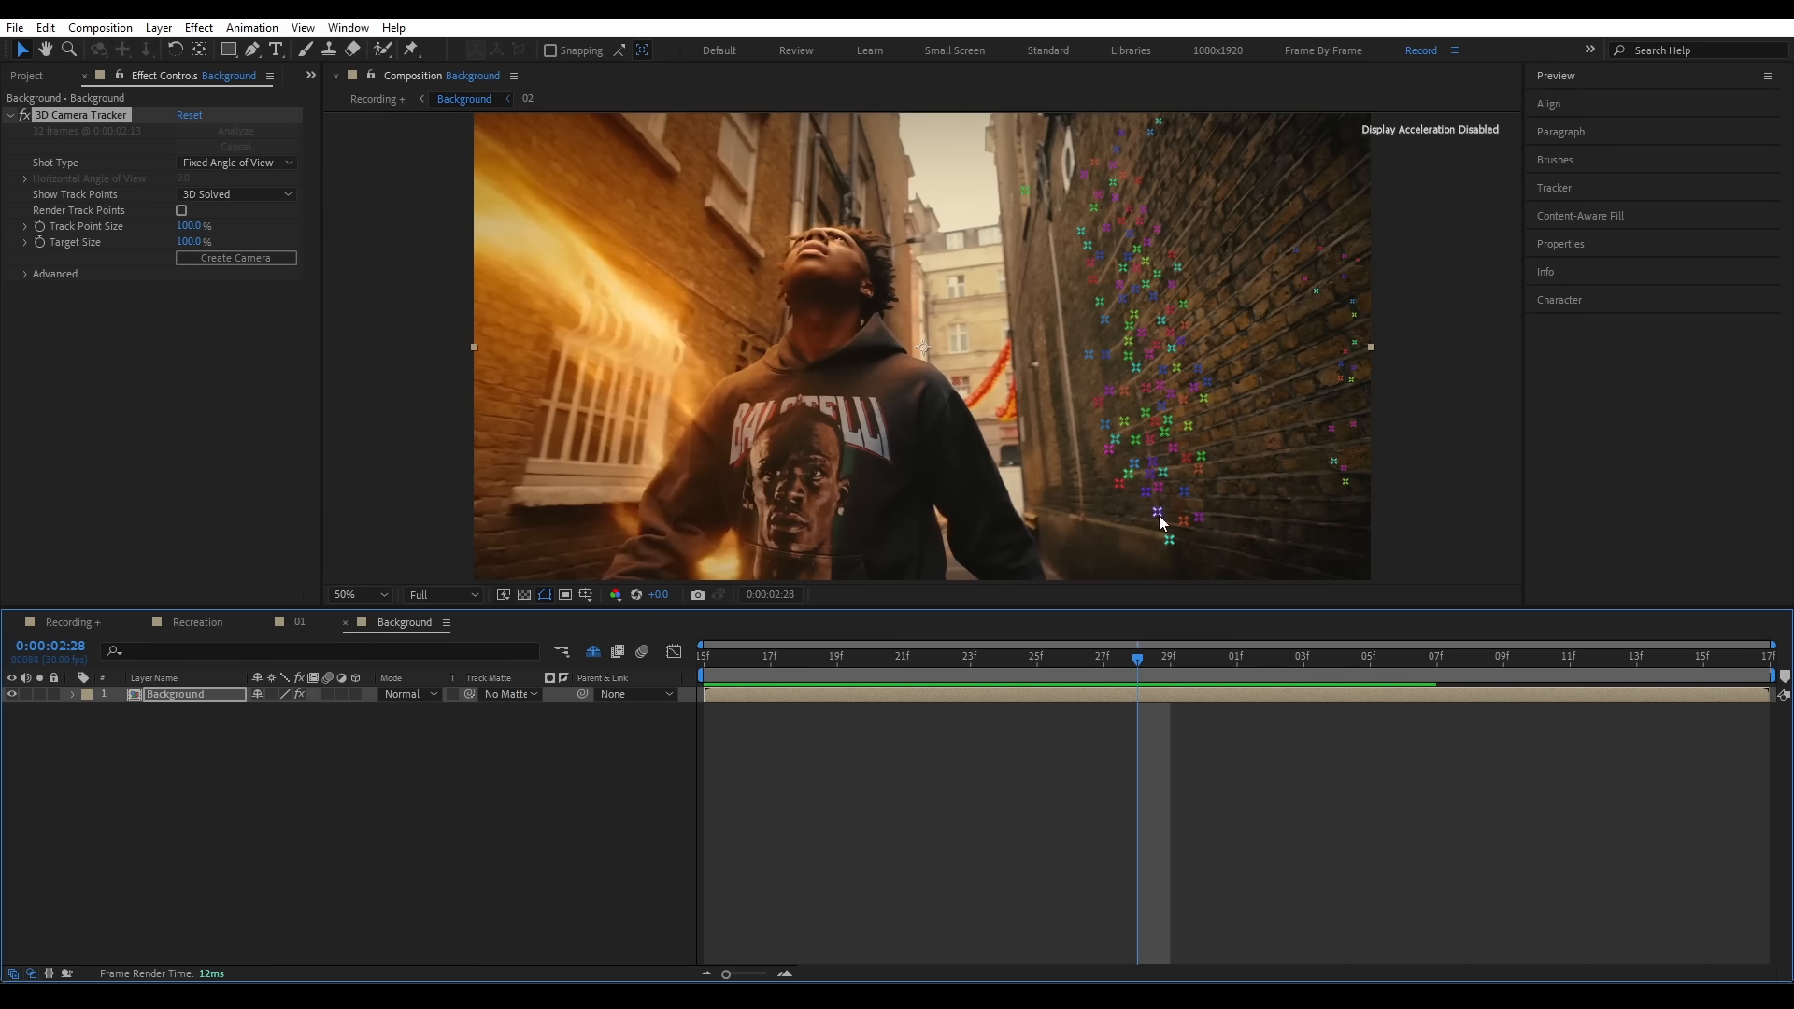
left_click_drag(1133, 669, 1320, 677)
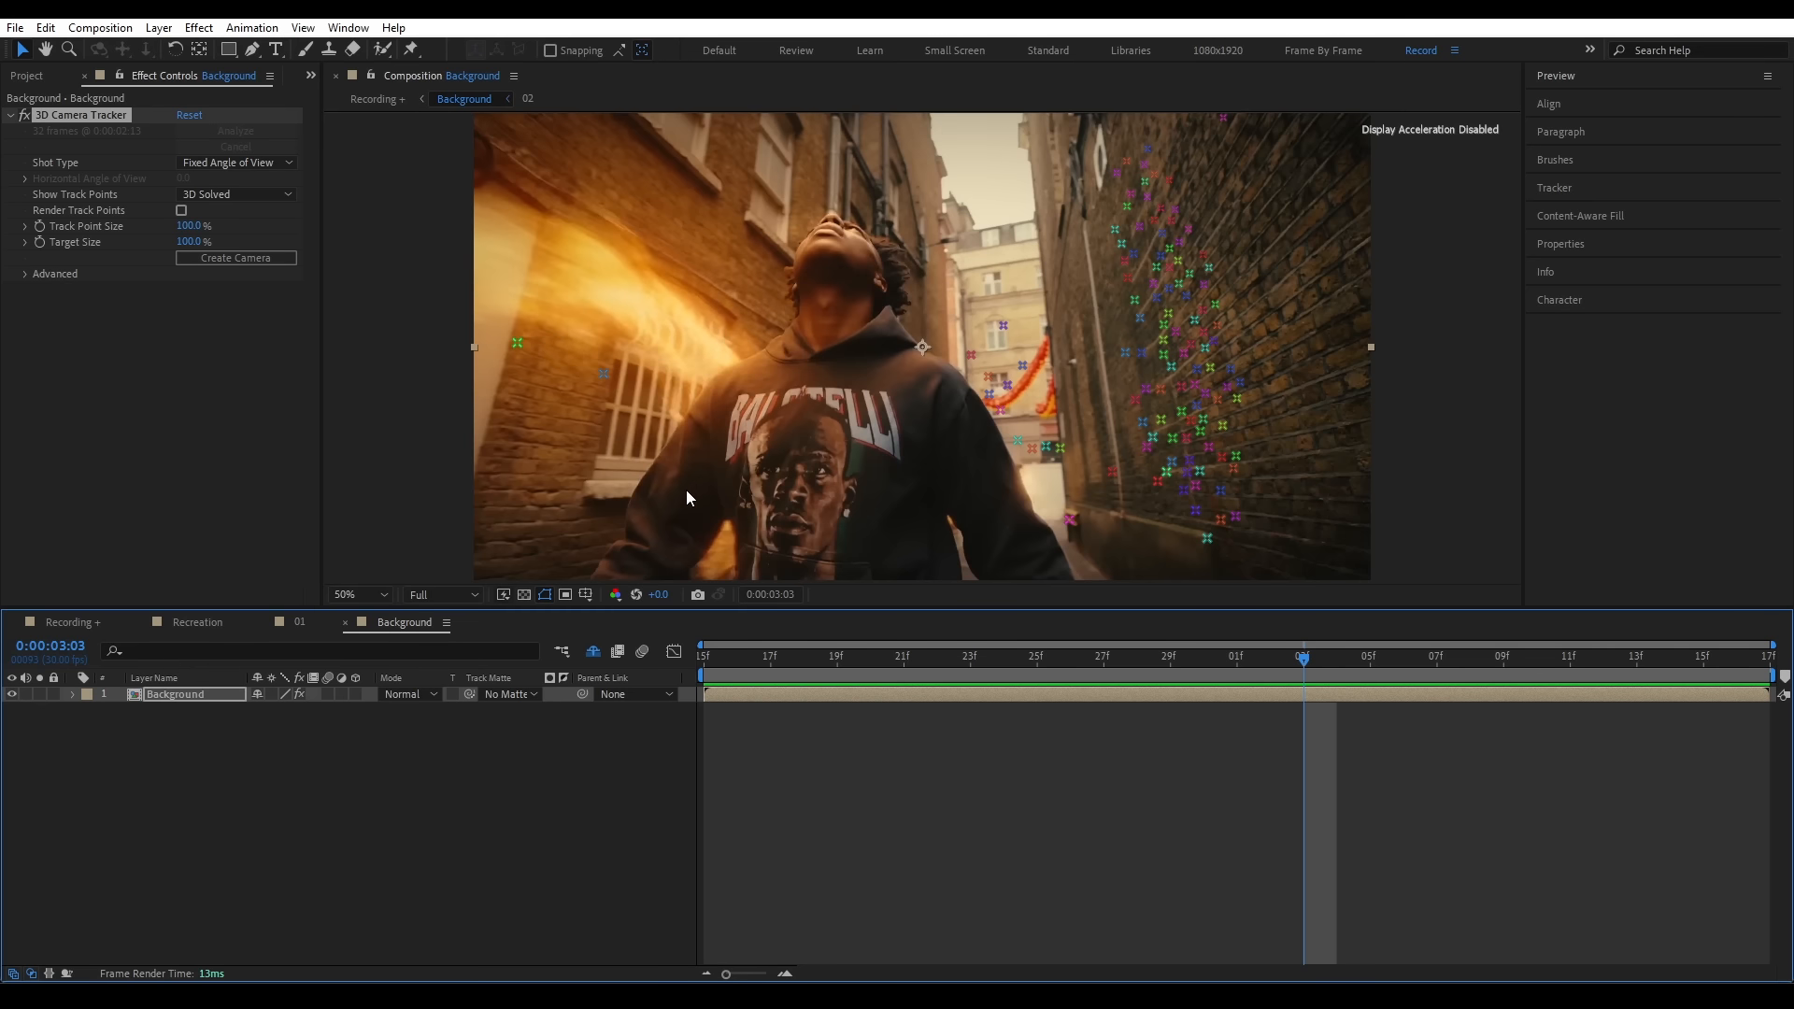
left_click(868, 821)
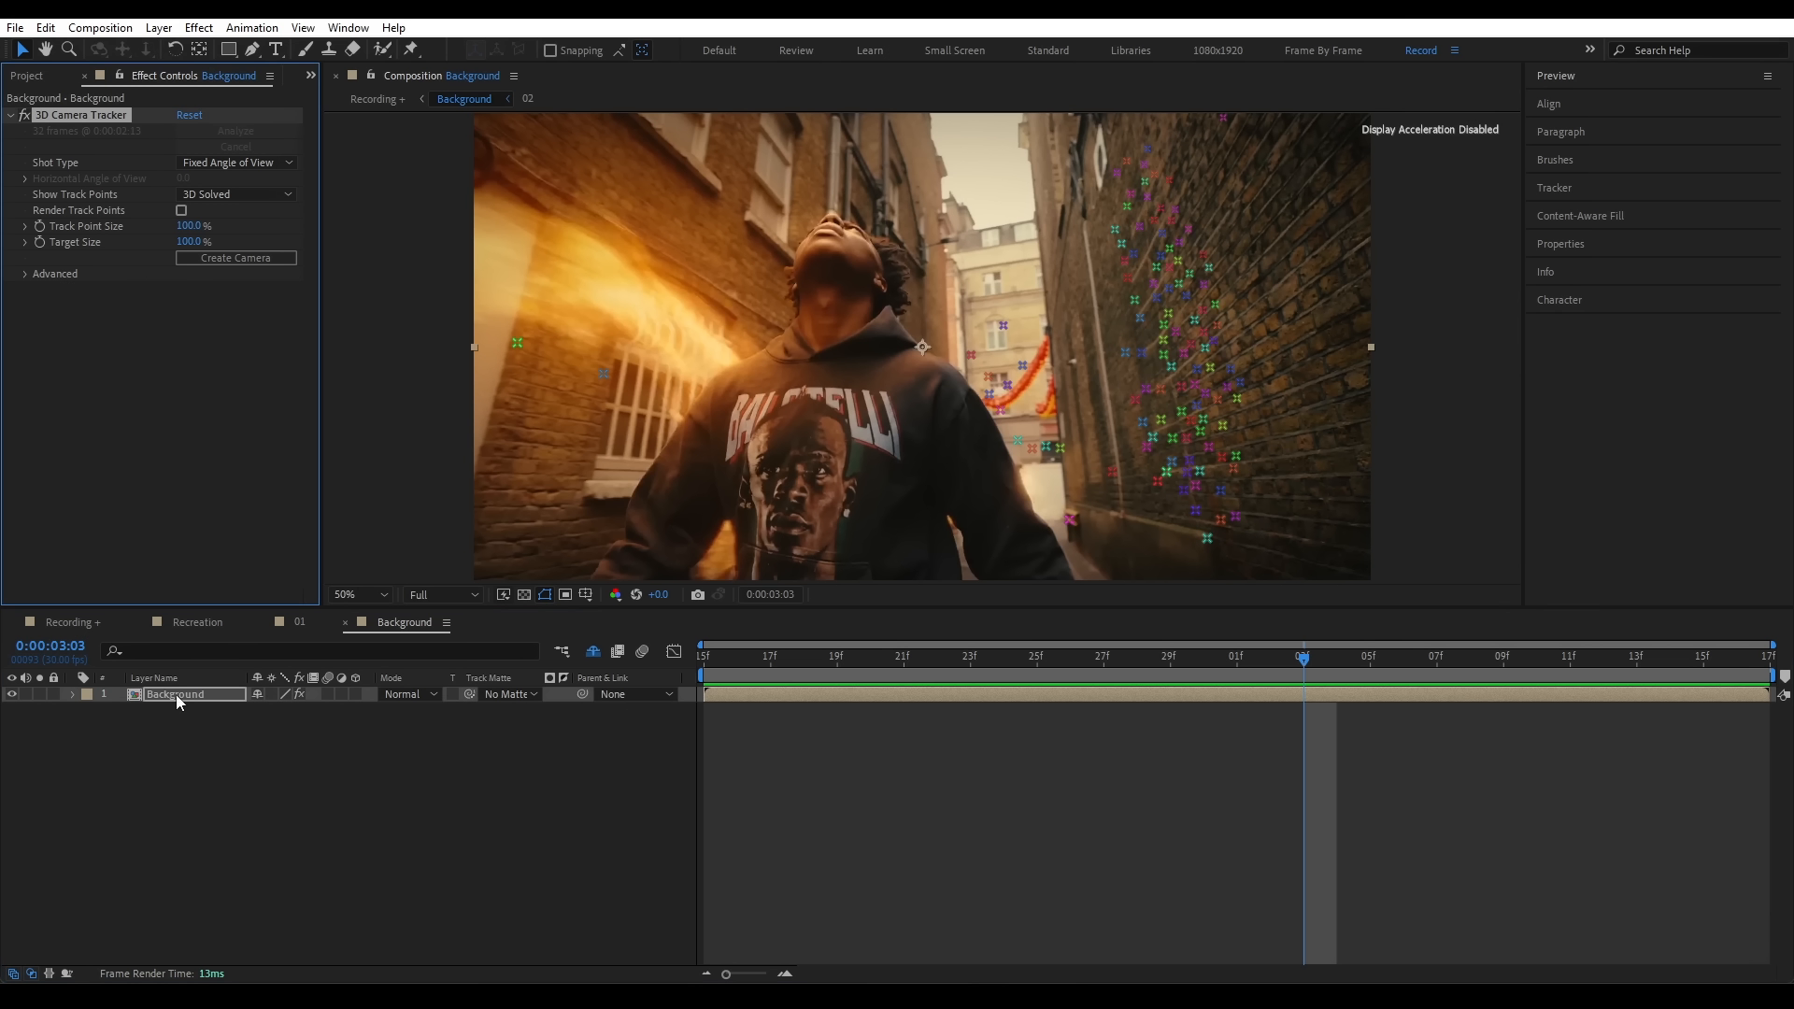
- In composition 02, add Curves to the masked adjustment layer and shape an S-curve on the RGB channel for stronger contrast
double_click(175, 693)
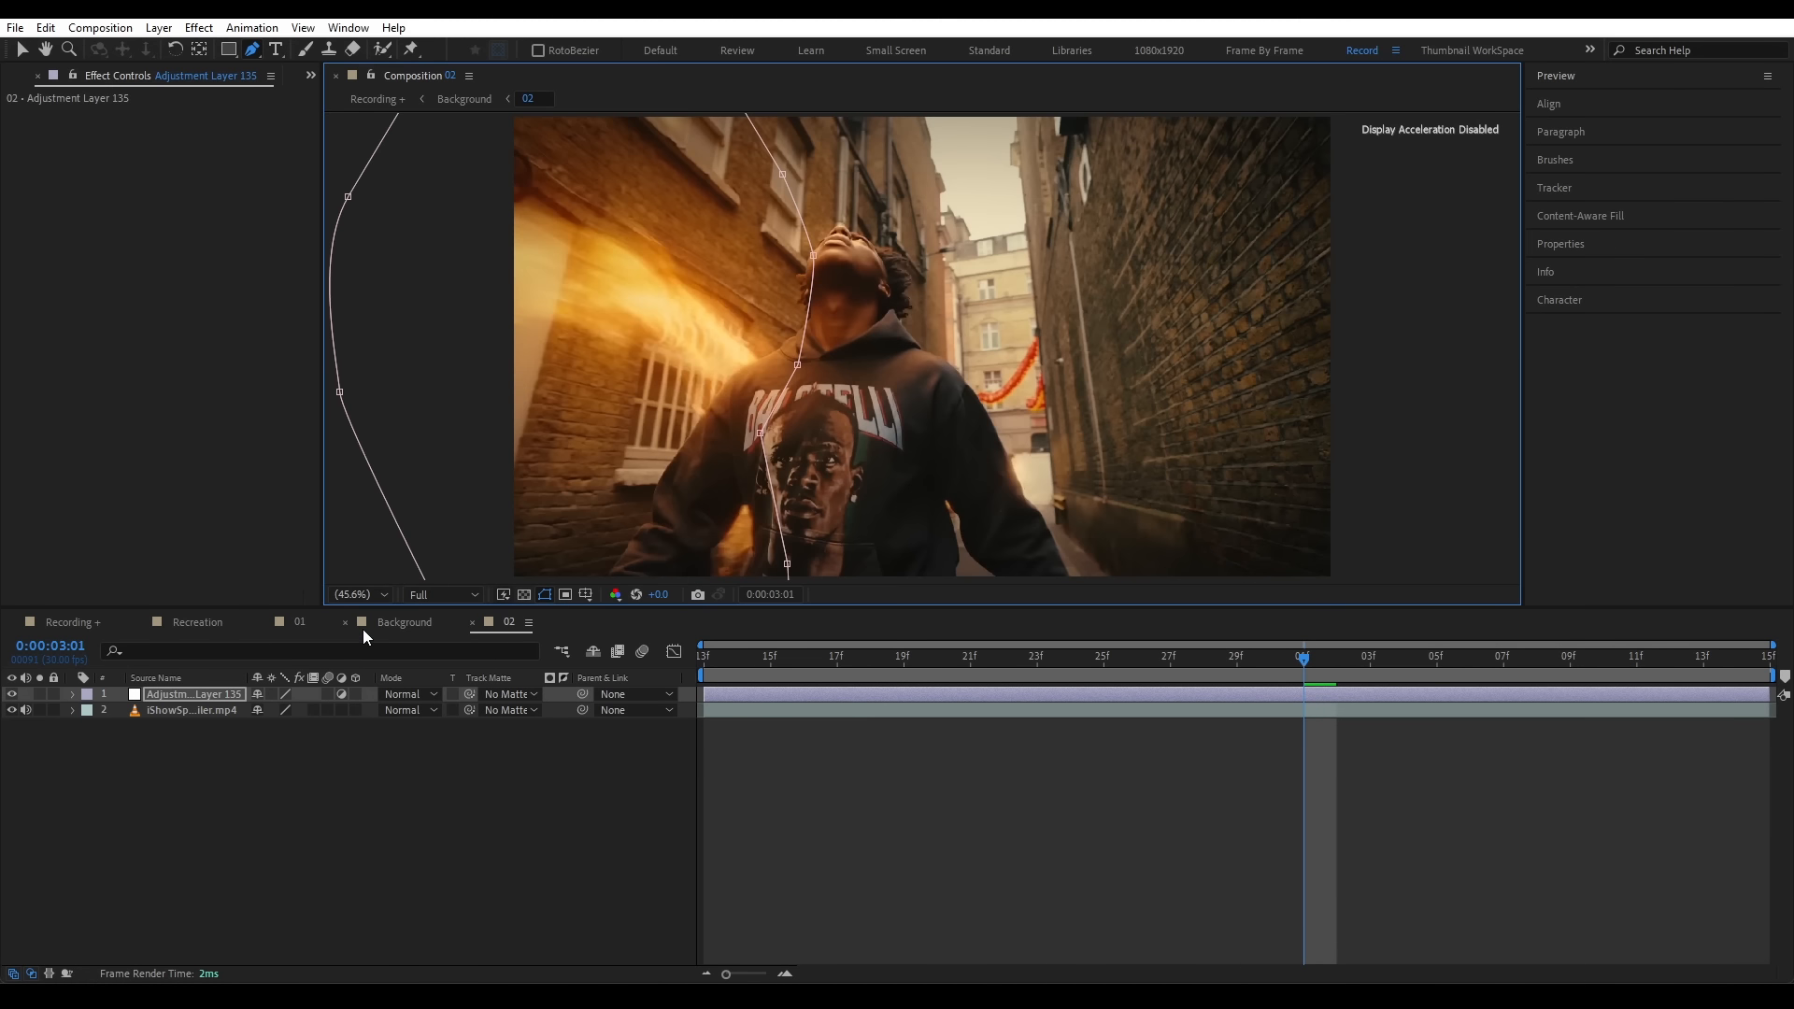
left_click(200, 694)
key("ctrl+space")
type("cur")
key("Return")
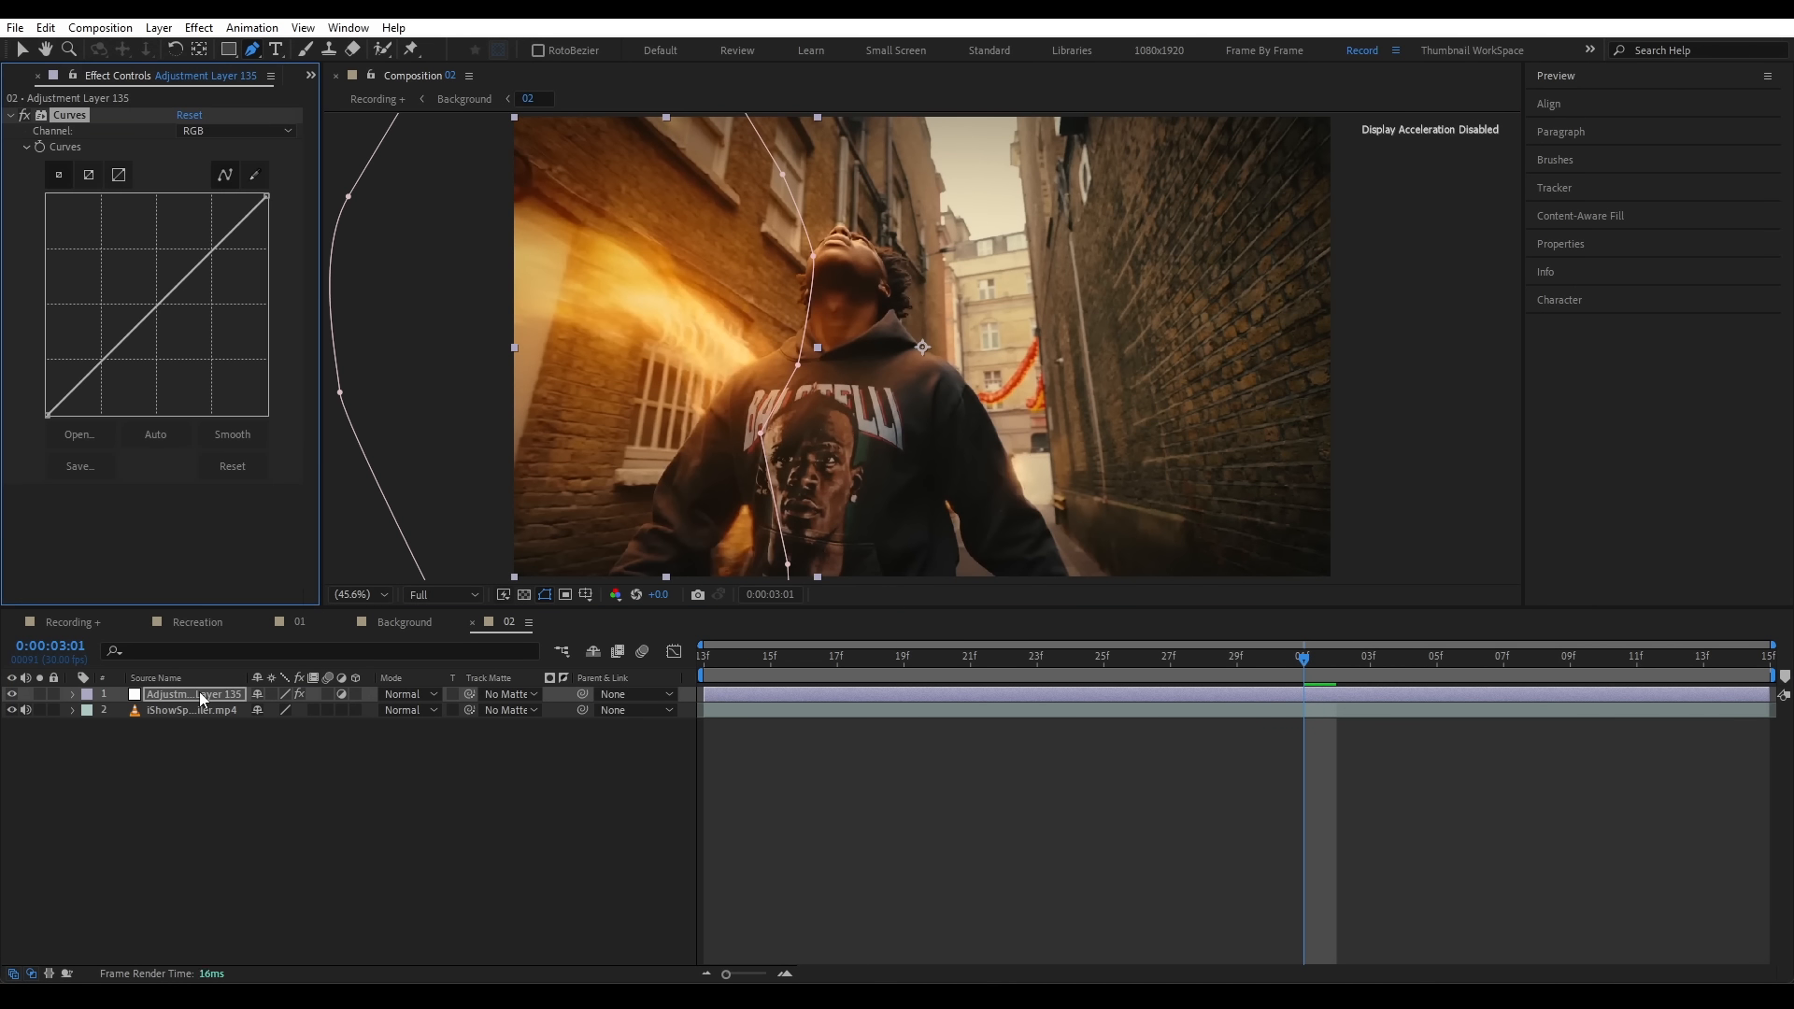
key("v")
left_click_drag(101, 362, 101, 383)
left_click_drag(208, 275, 196, 247)
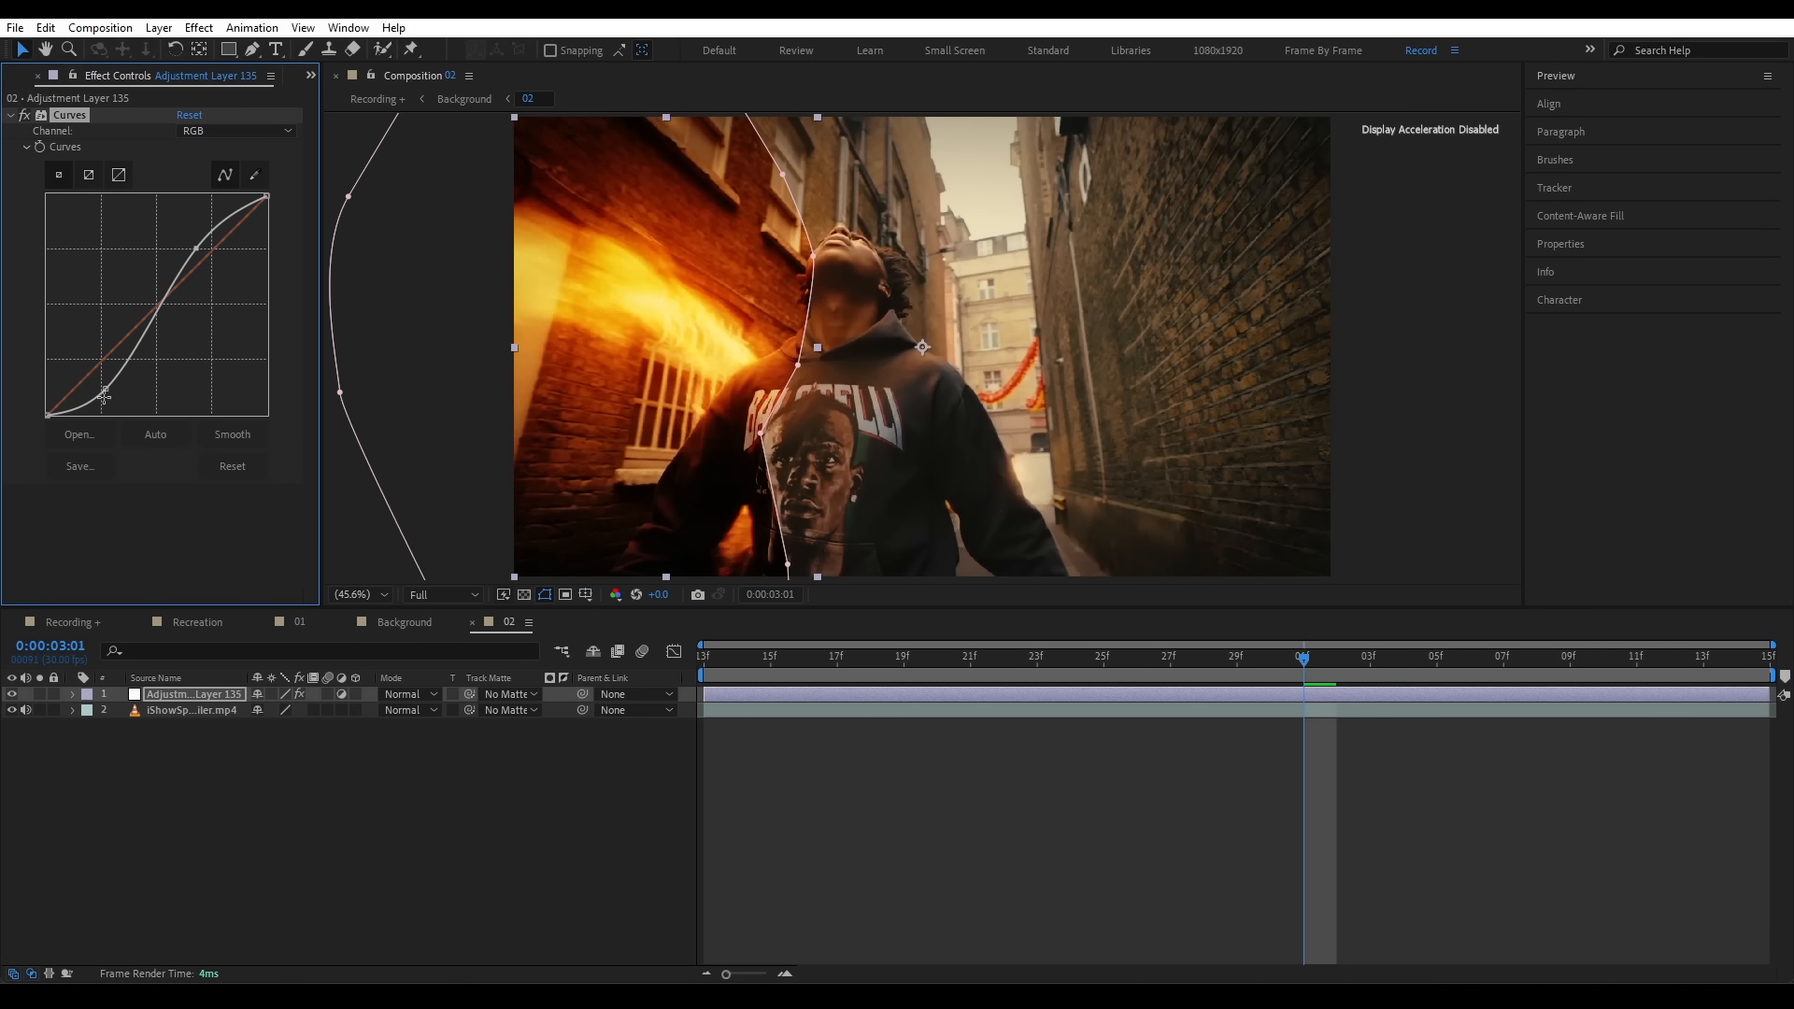
left_click_drag(105, 389, 114, 375)
- Increase the mask feather of the adjustment layer in composition 02
left_click(226, 694)
key("f")
left_click_drag(280, 727, 412, 729)
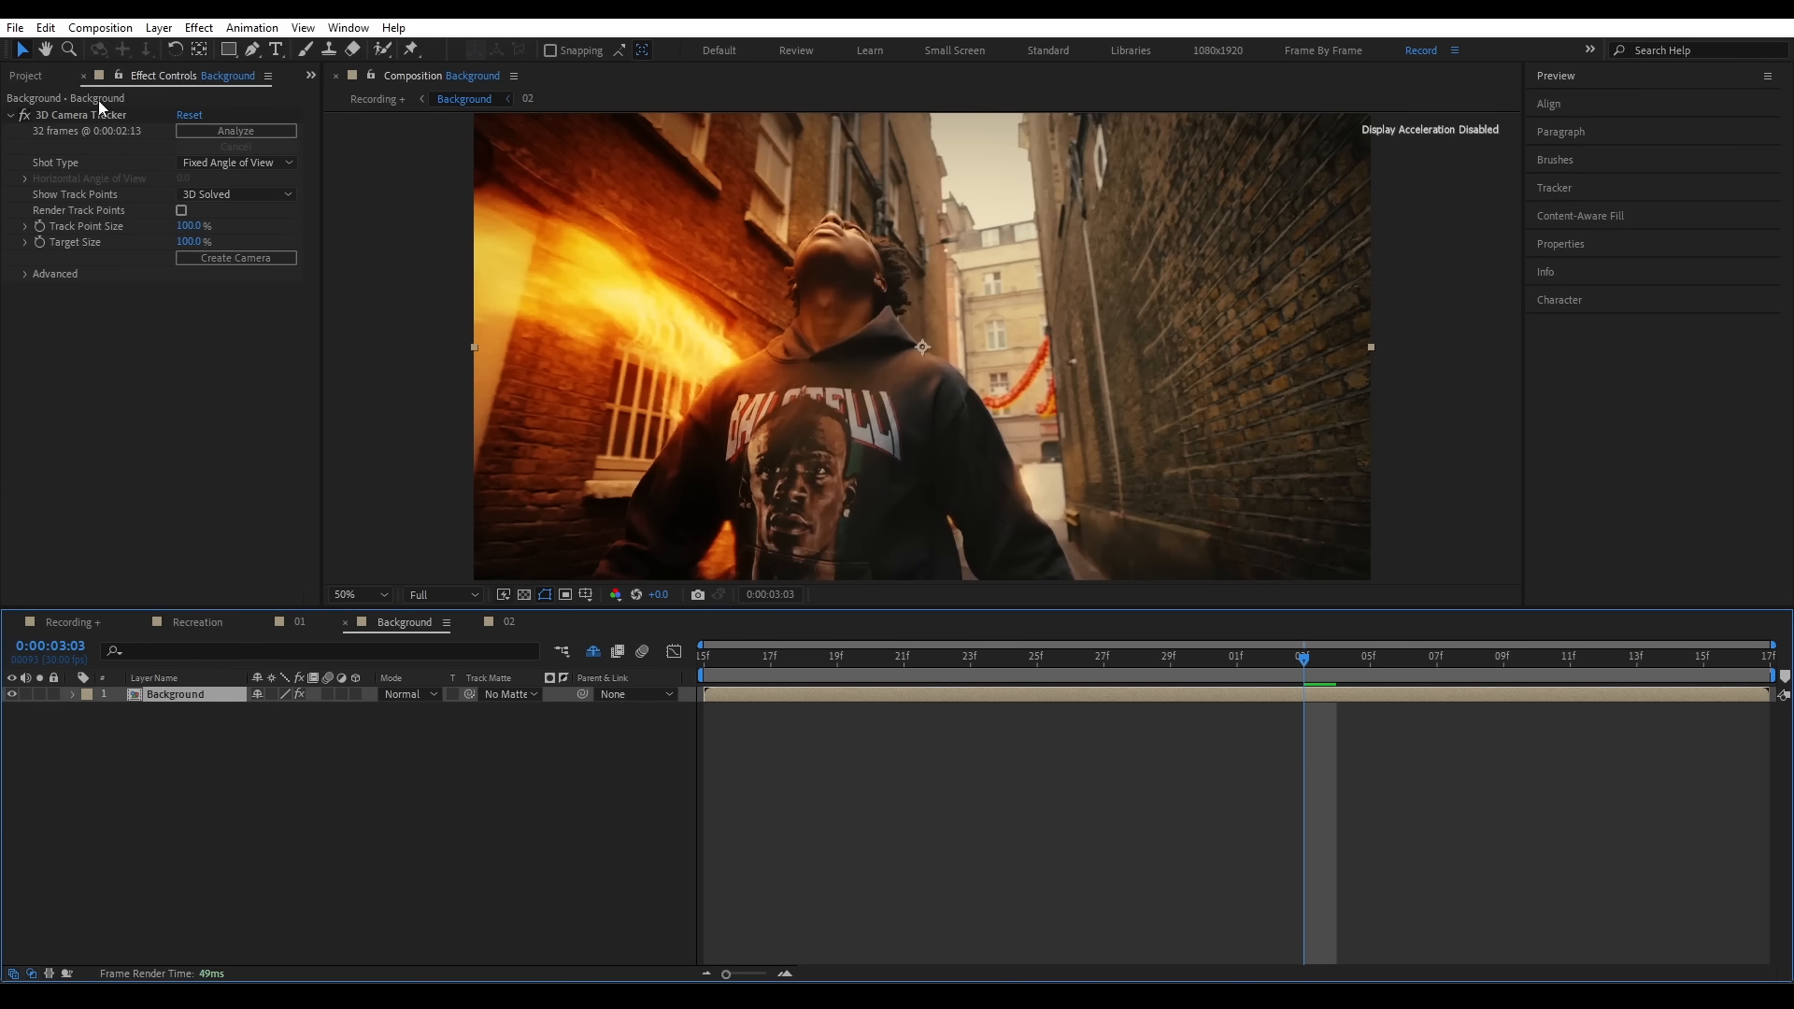
- Delete the 3D Camera Tracker from the Background layer, track the camera again and check the track points along the clip
left_click(88, 112)
key("Delete")
right_click(192, 694)
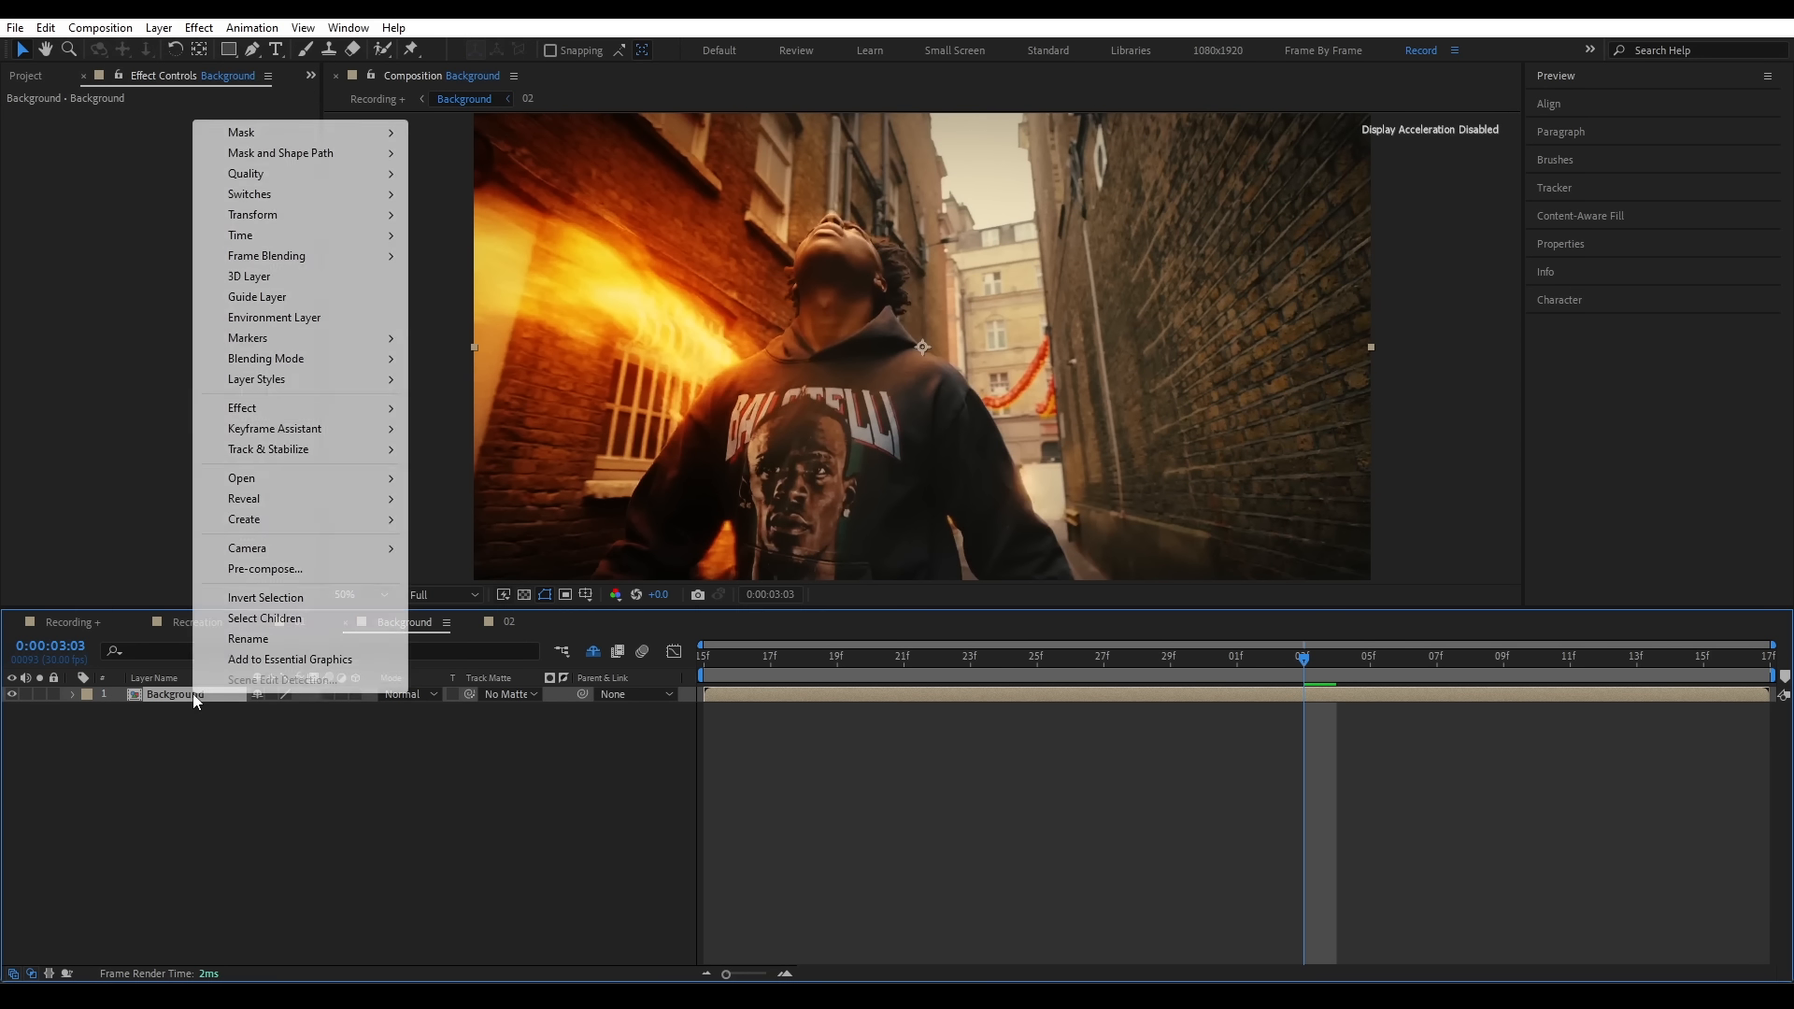
mouse_move(256, 483)
mouse_move(268, 450)
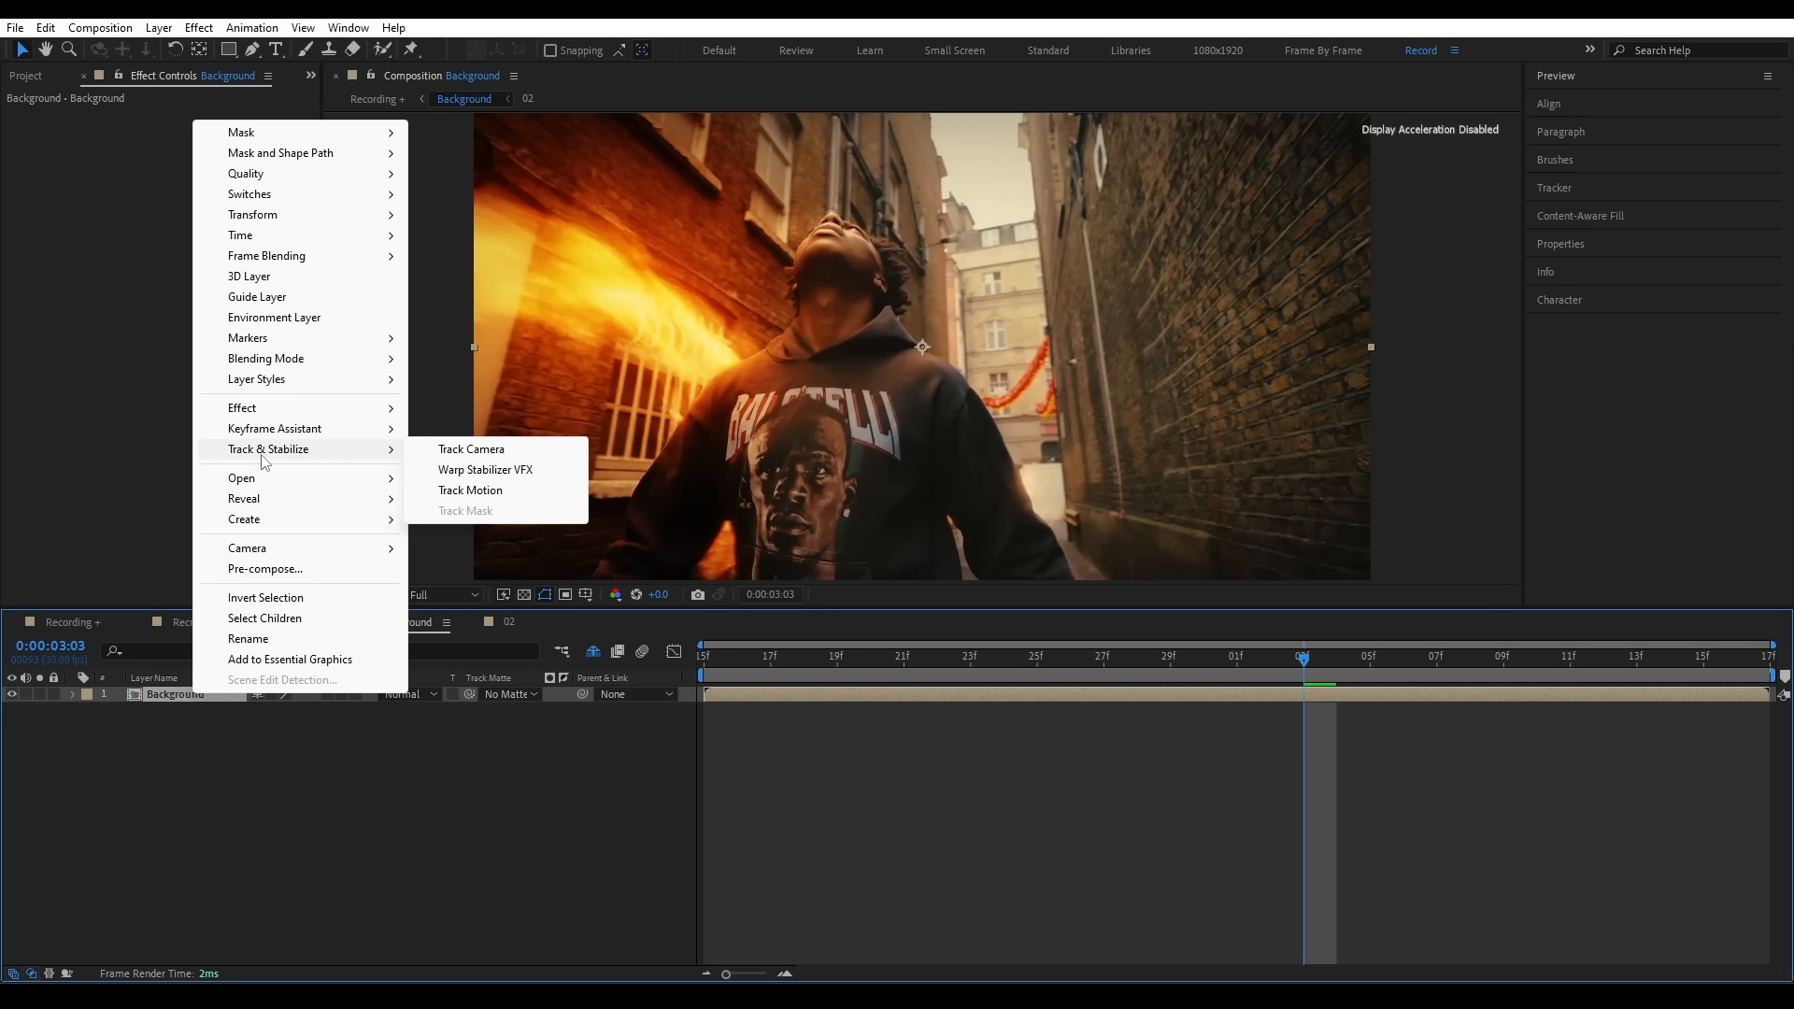
left_click(448, 446)
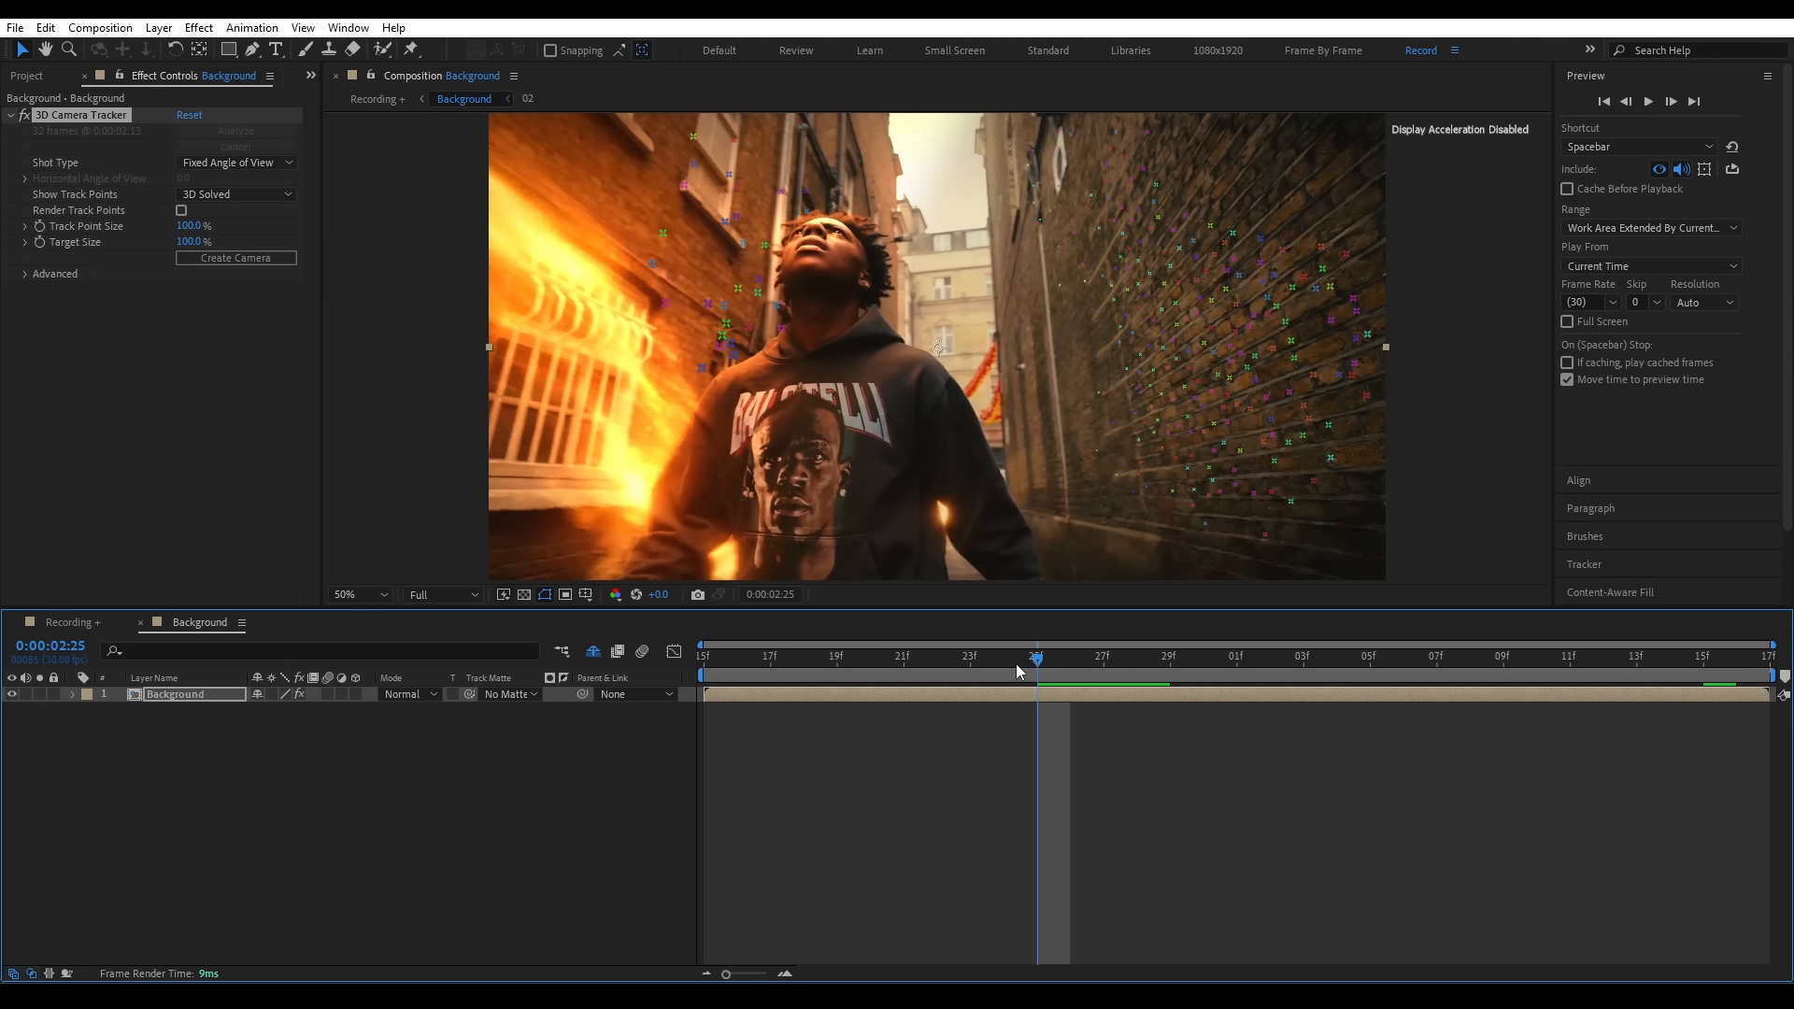
left_click_drag(1019, 671, 870, 668)
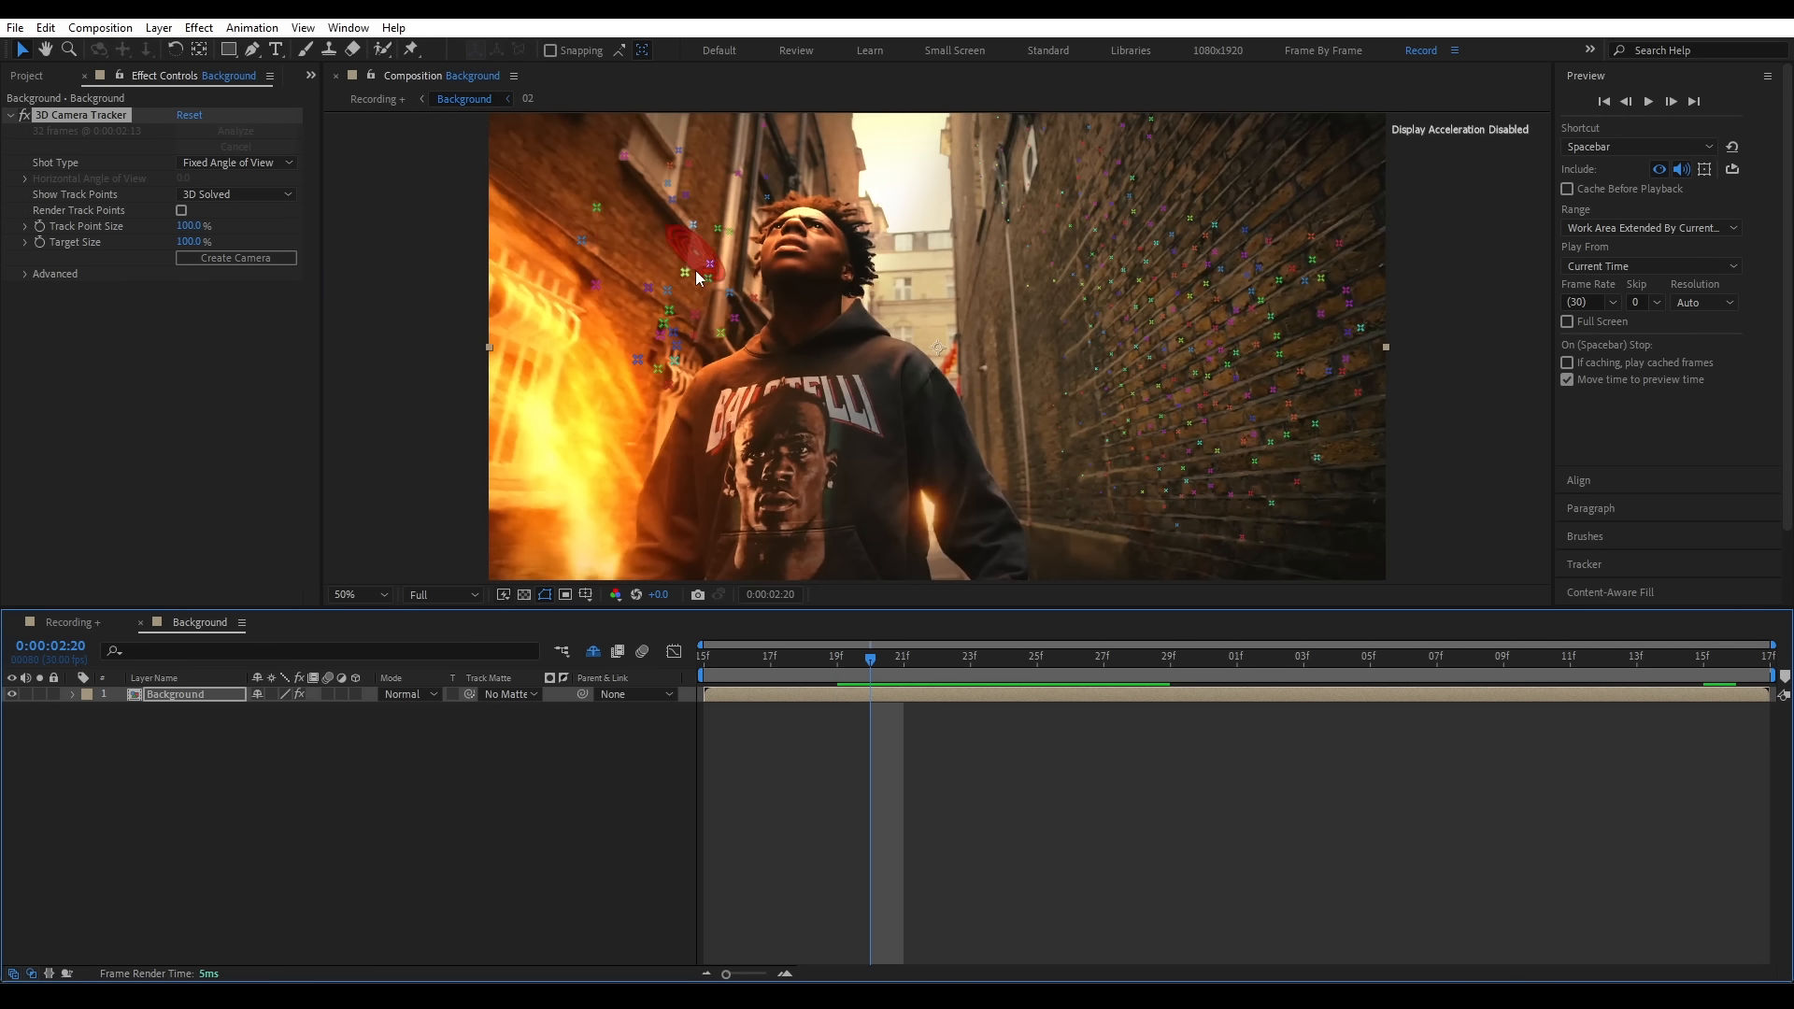
key("space")
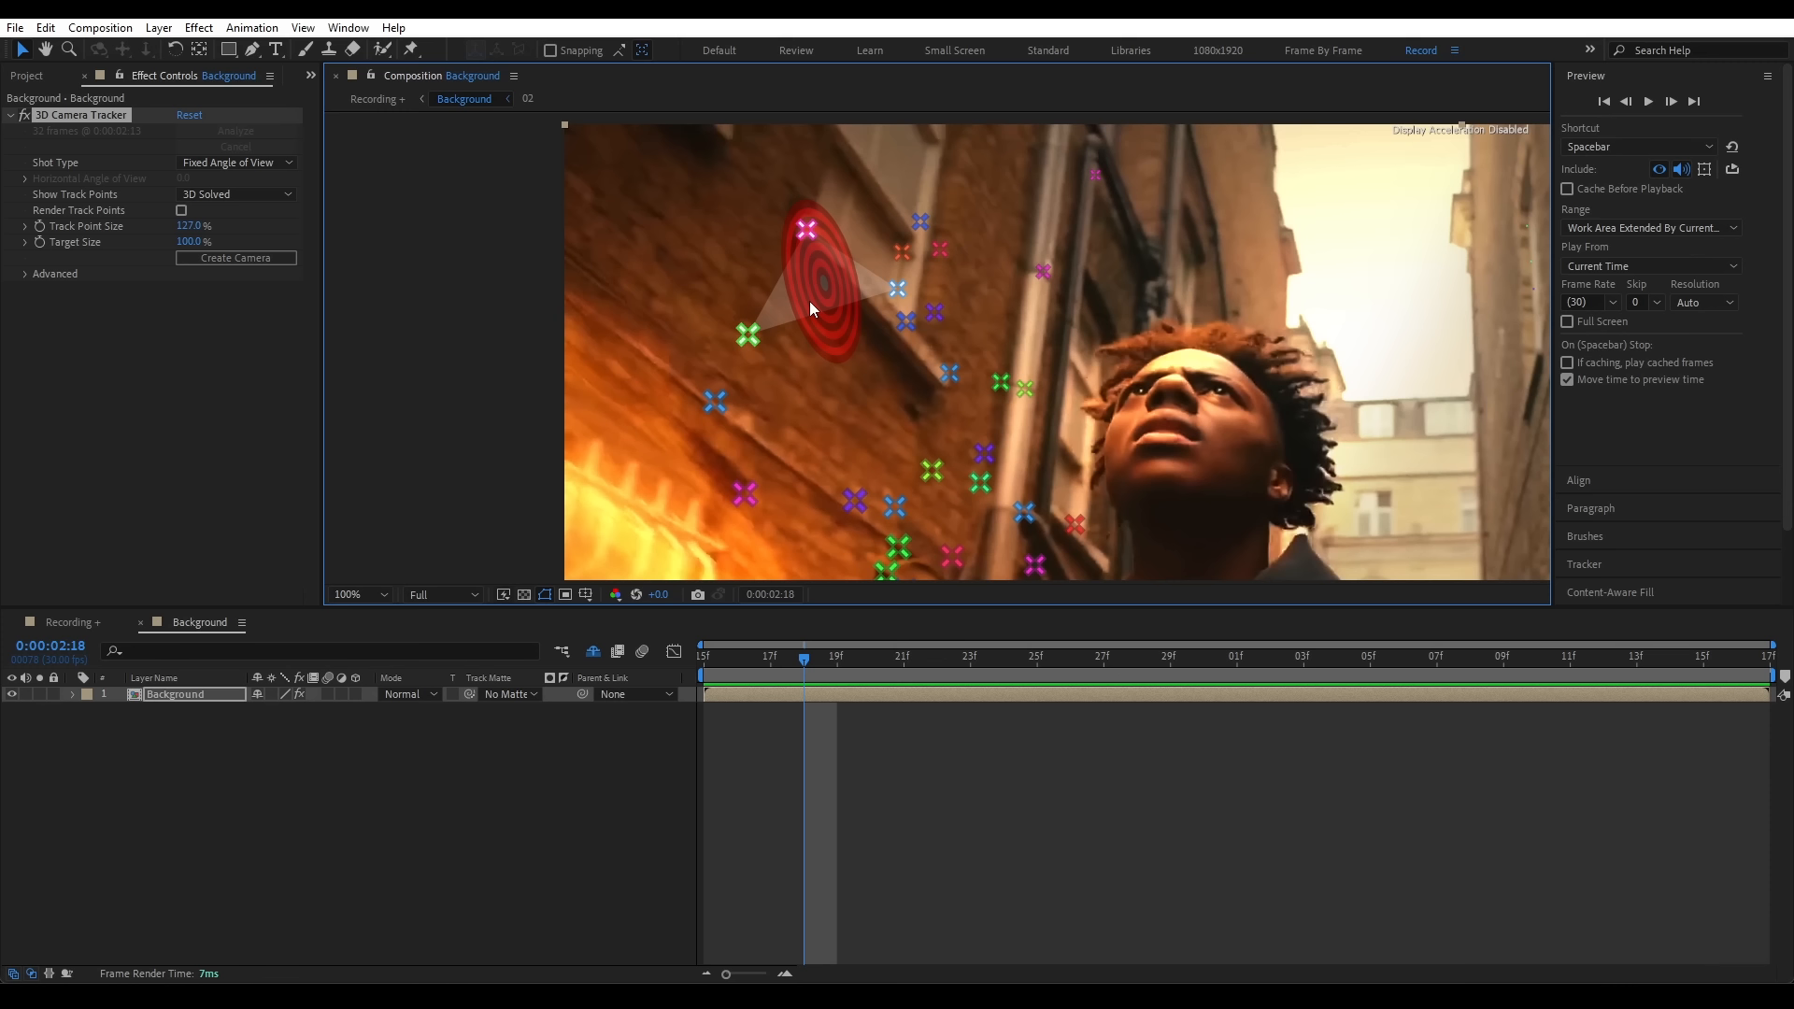
- Create a solid and camera from the three-point tracking target on the brick wall beside the fire at 0:00:02:18
left_click(813, 294)
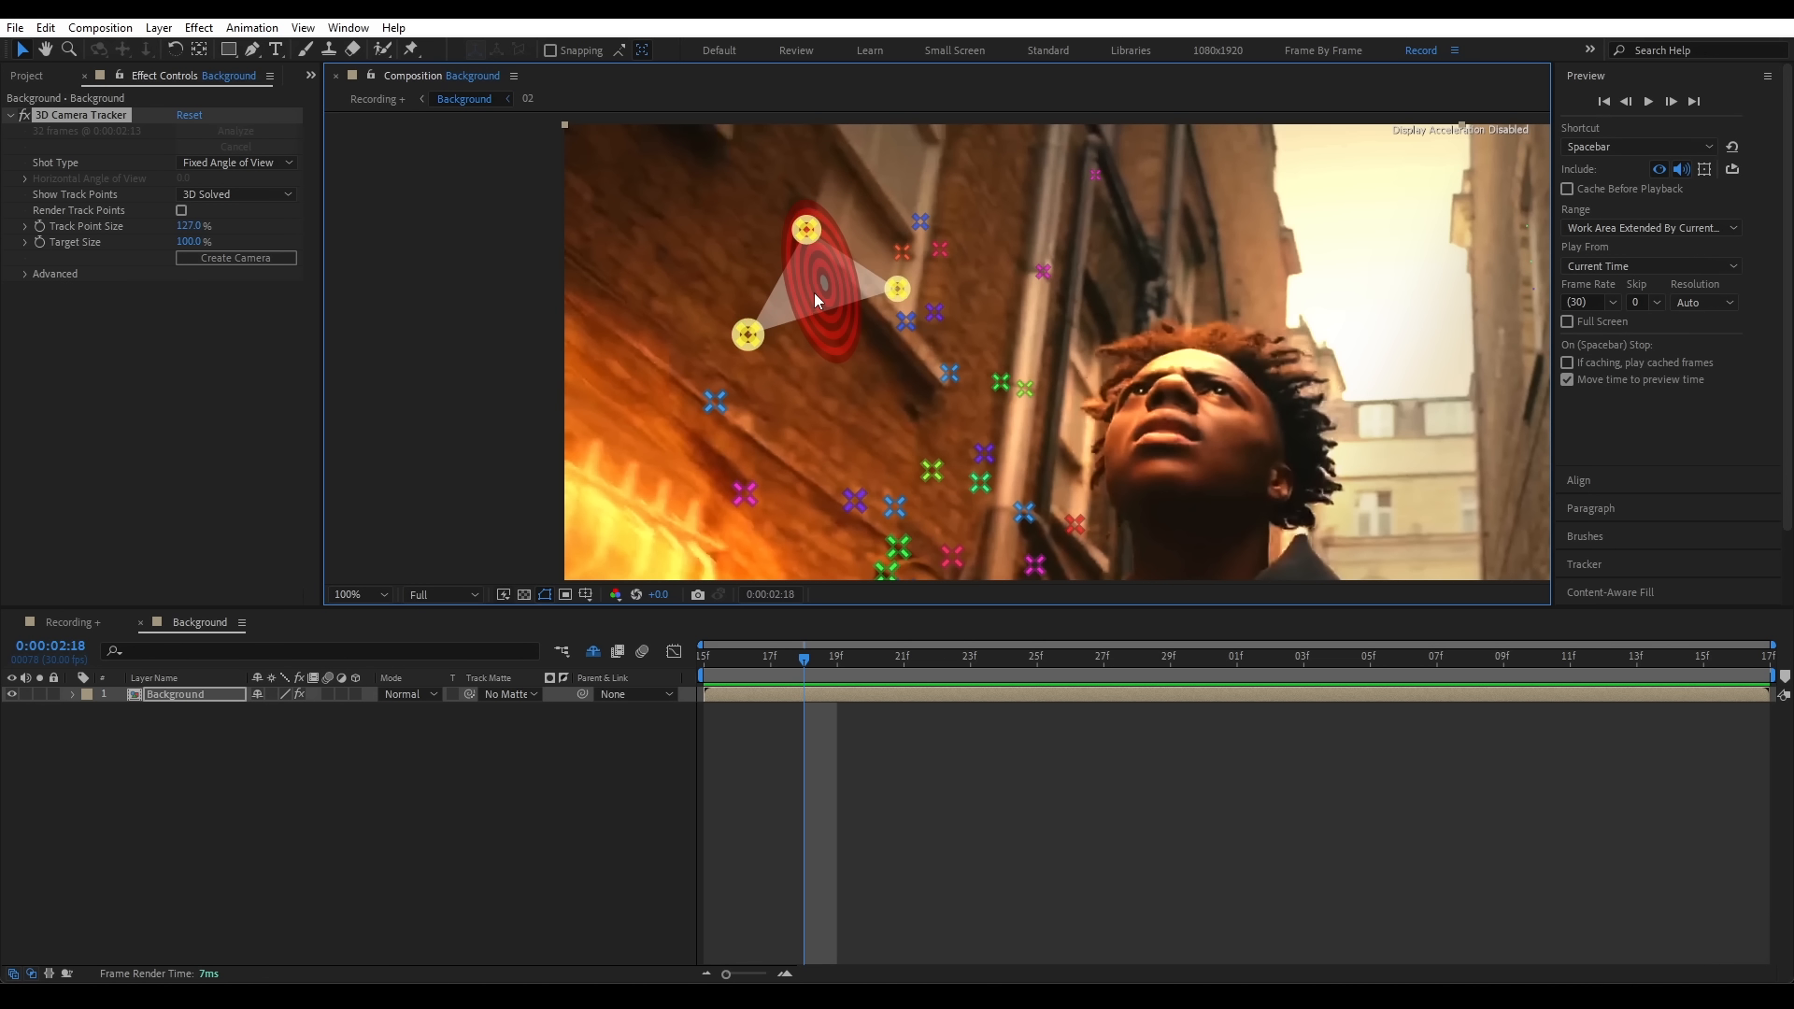
right_click(815, 293)
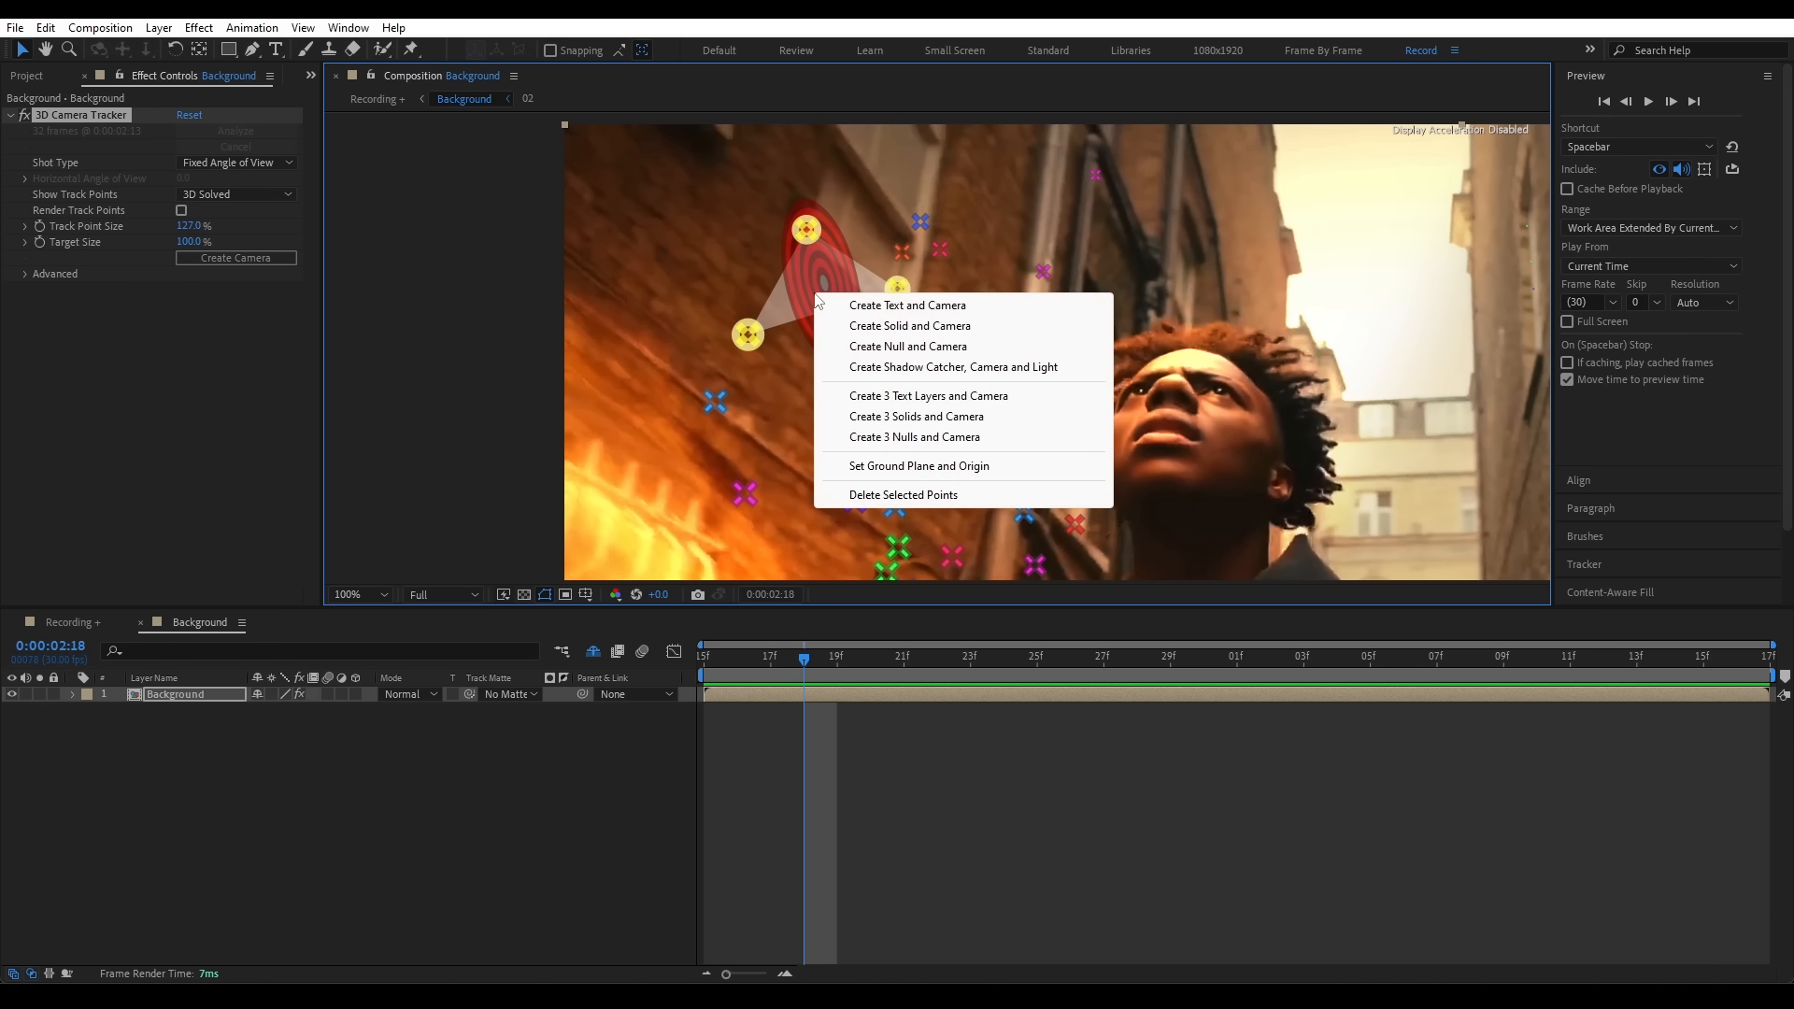
left_click(882, 325)
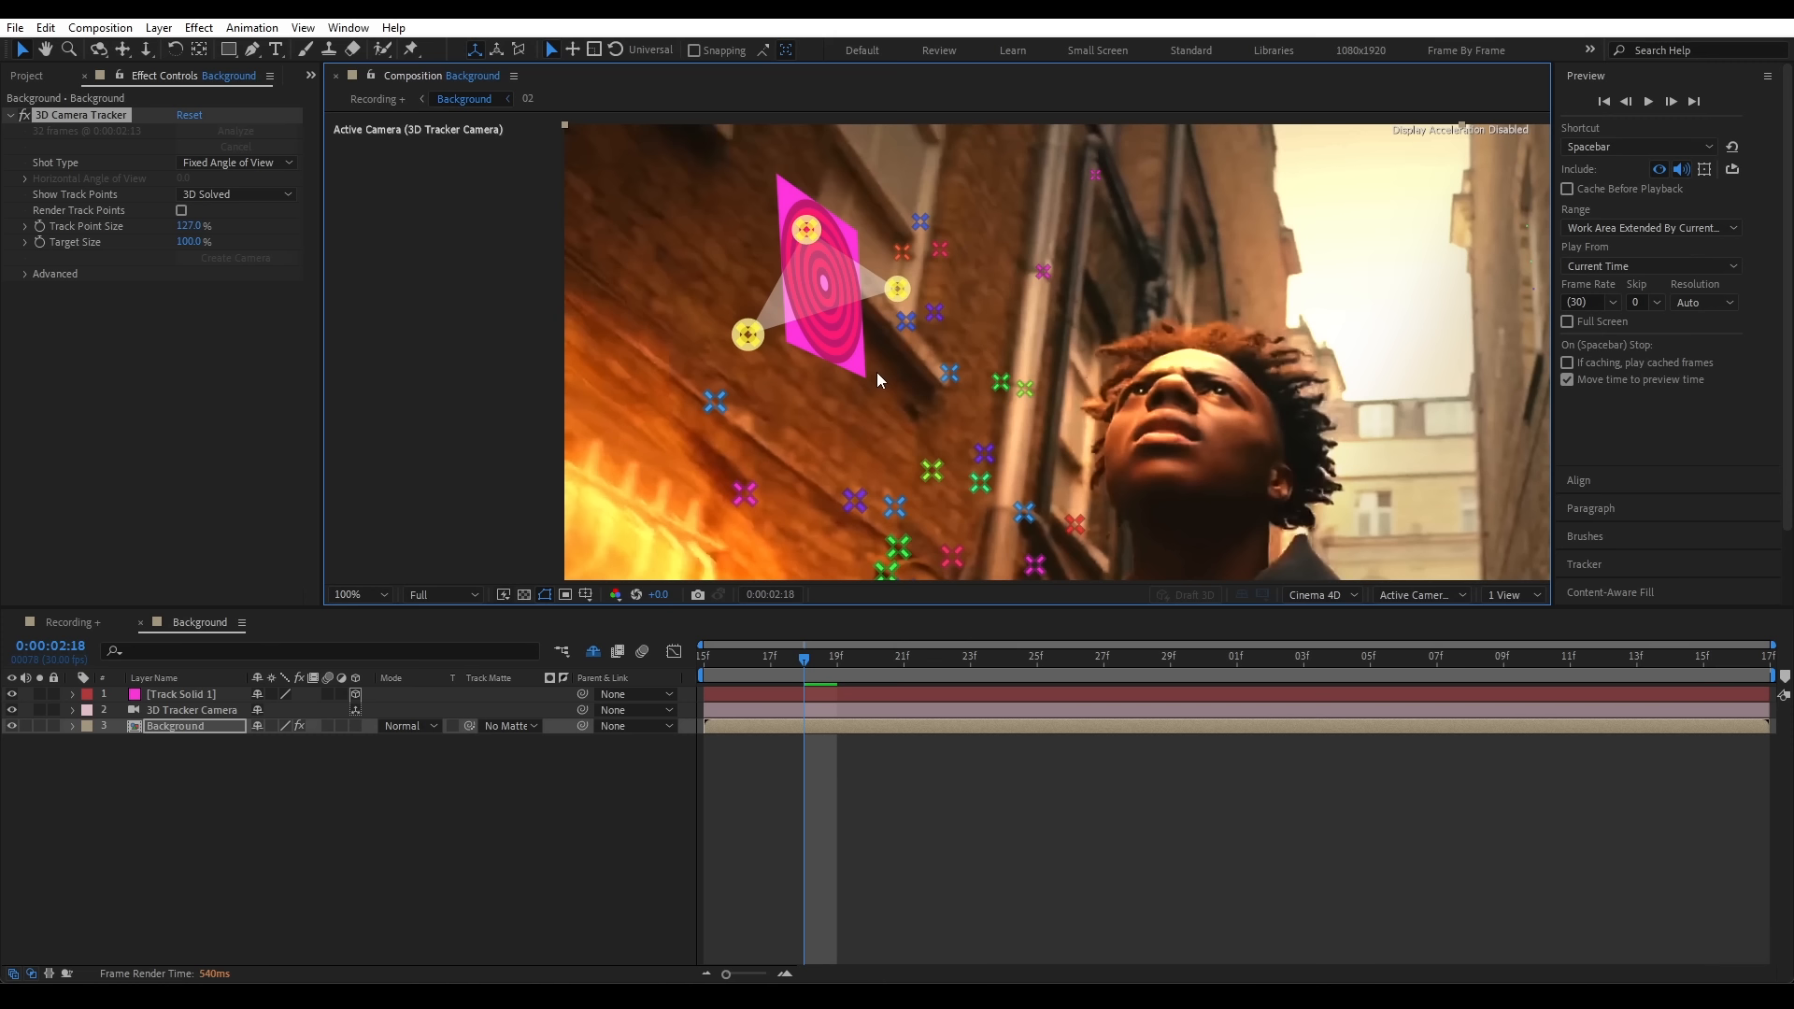
key("shift+slash")
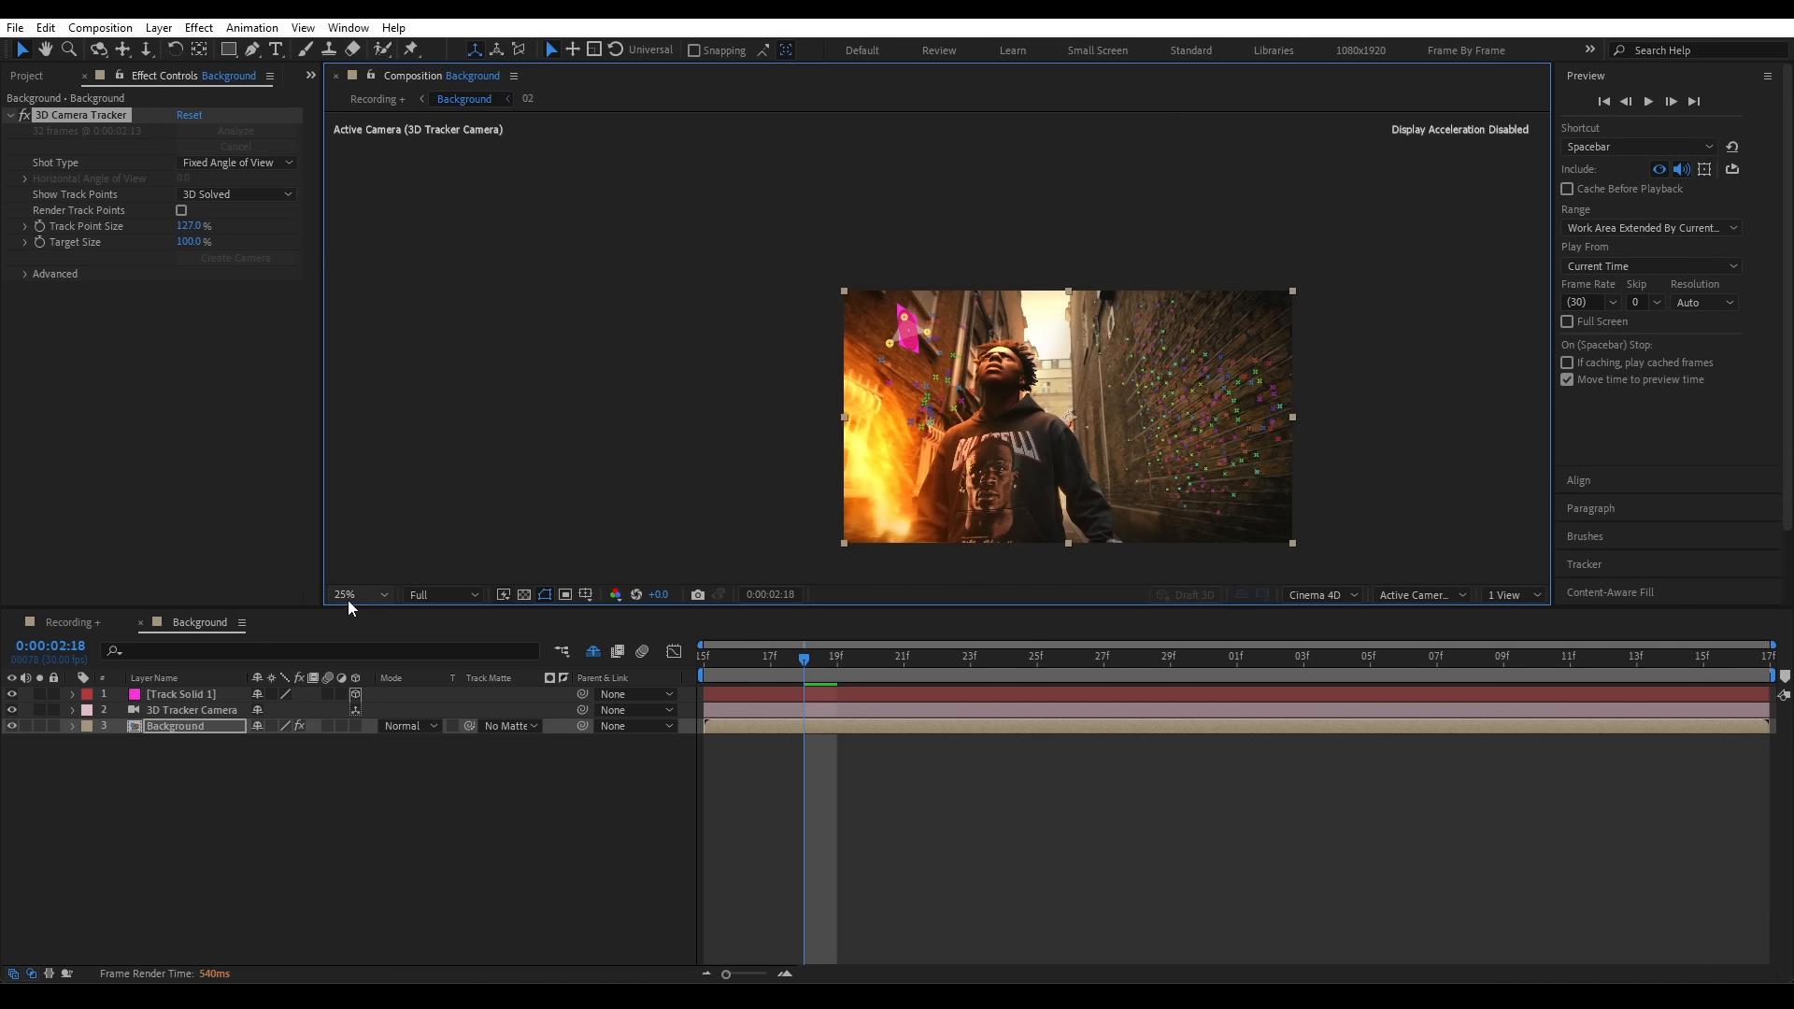
key("space")
- Scale the Track Solid 1 layer to 283% and check how it sits on the wall
left_click(182, 694)
key("s")
left_click_drag(329, 711, 995, 703)
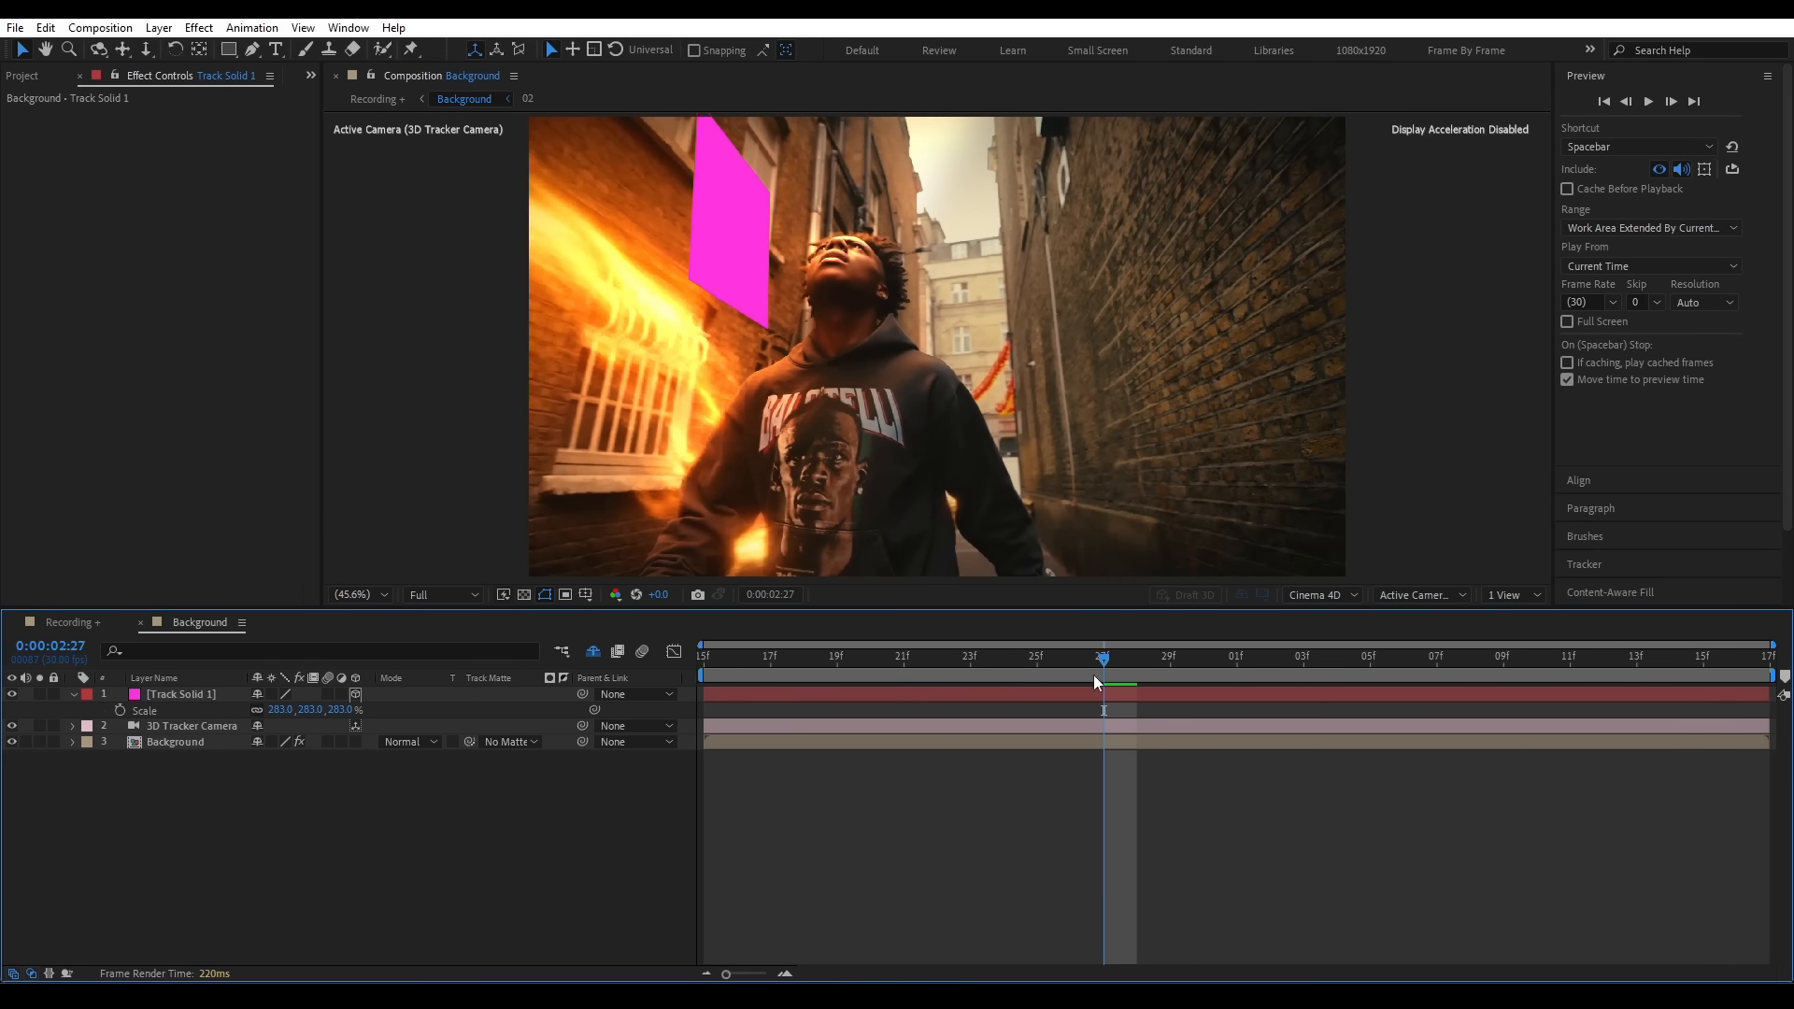
- Pre-compose Track Solid 1 as Text, leaving all attributes in Background
right_click(183, 694)
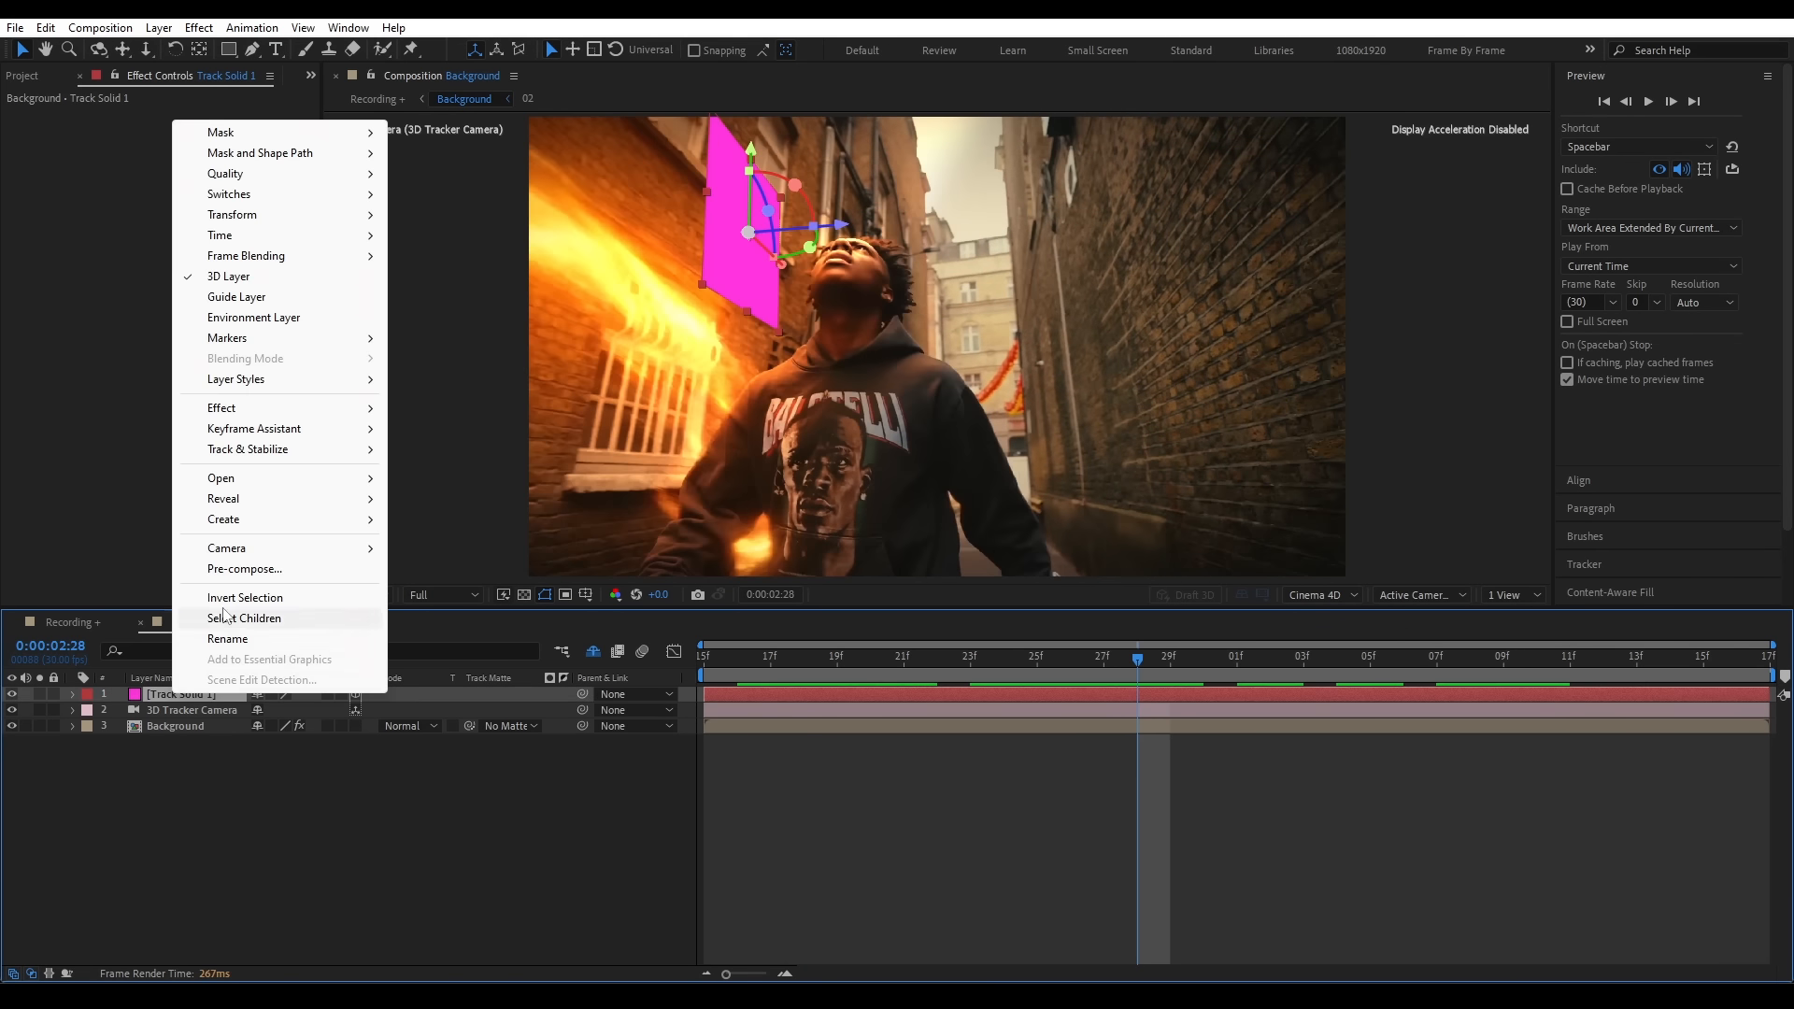
left_click(237, 572)
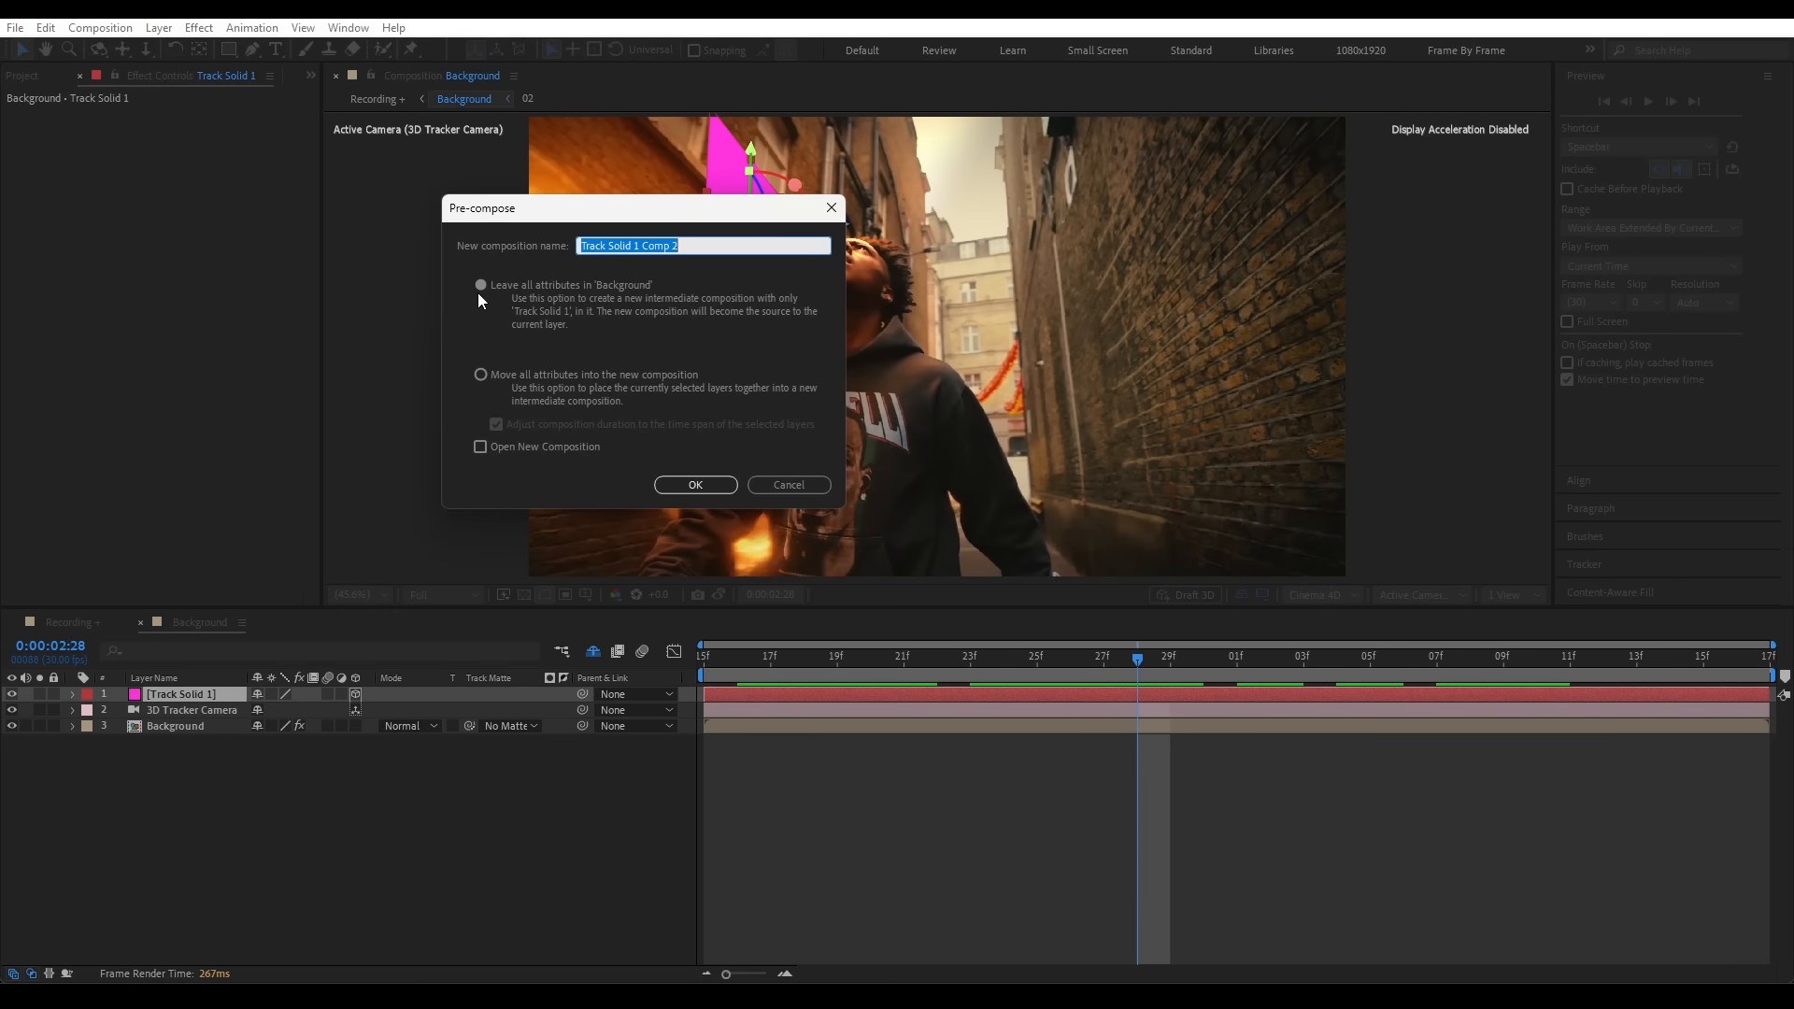
type("Text")
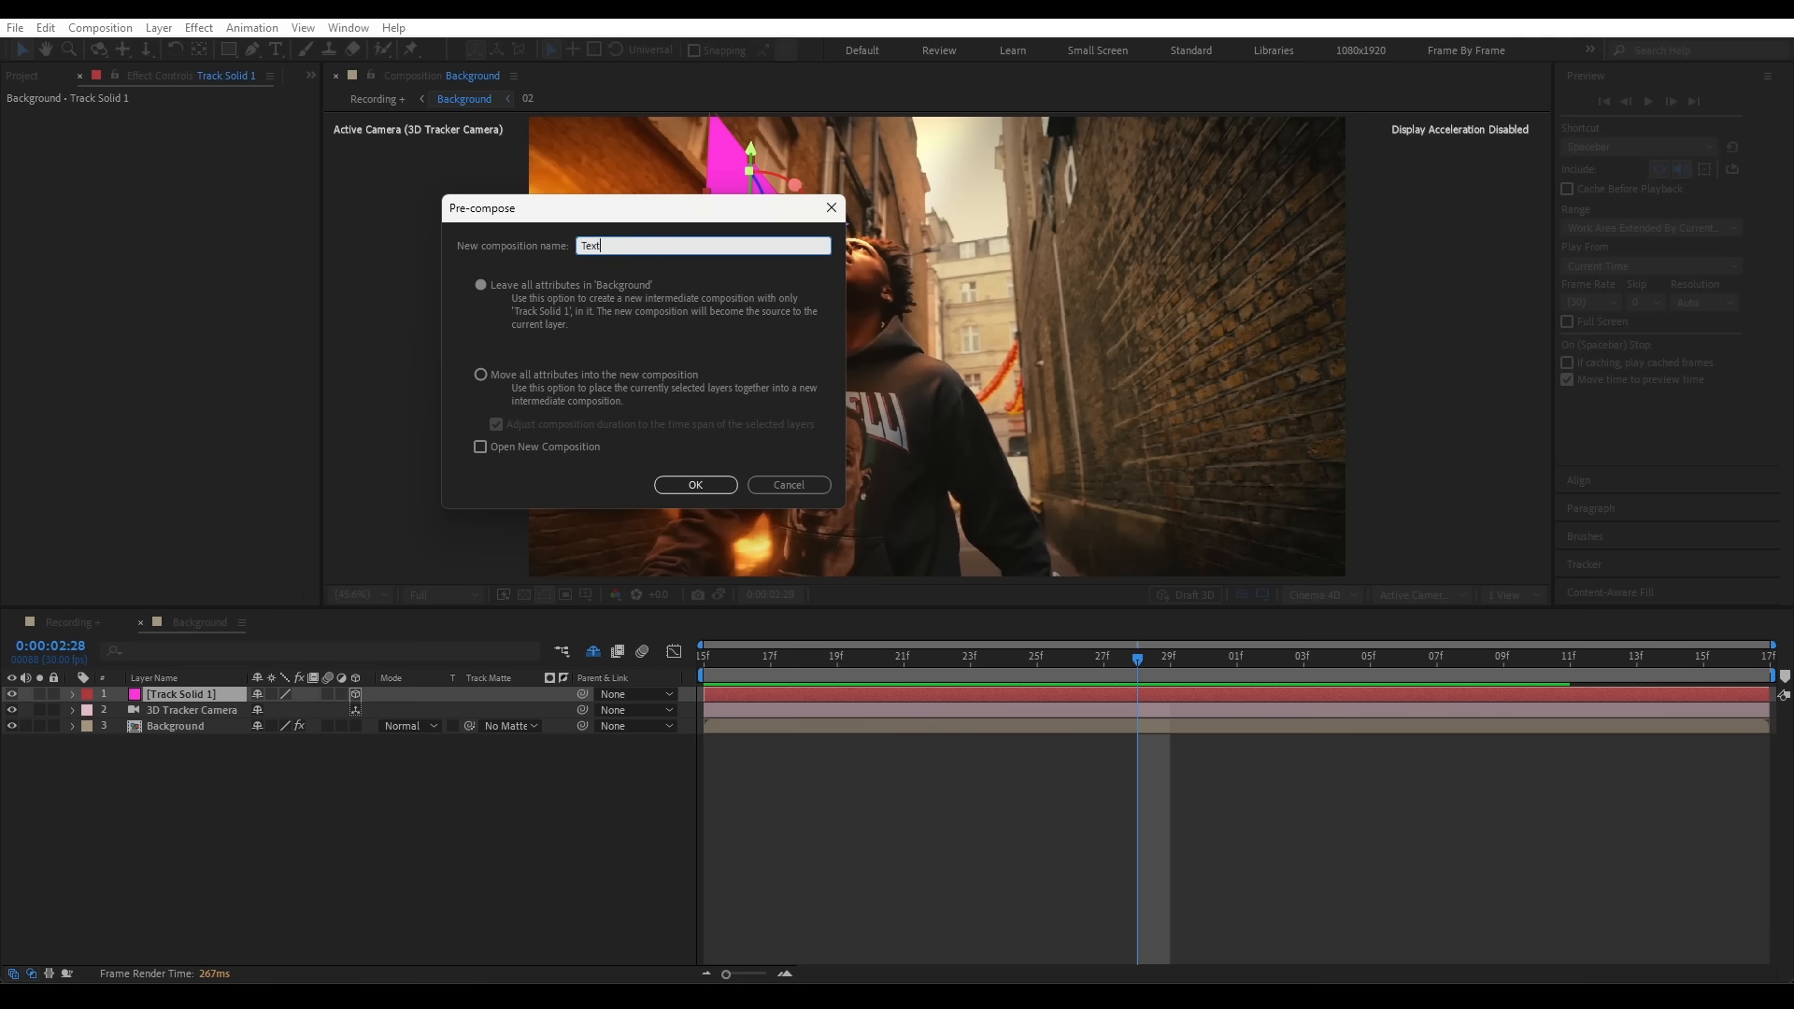
left_click(715, 485)
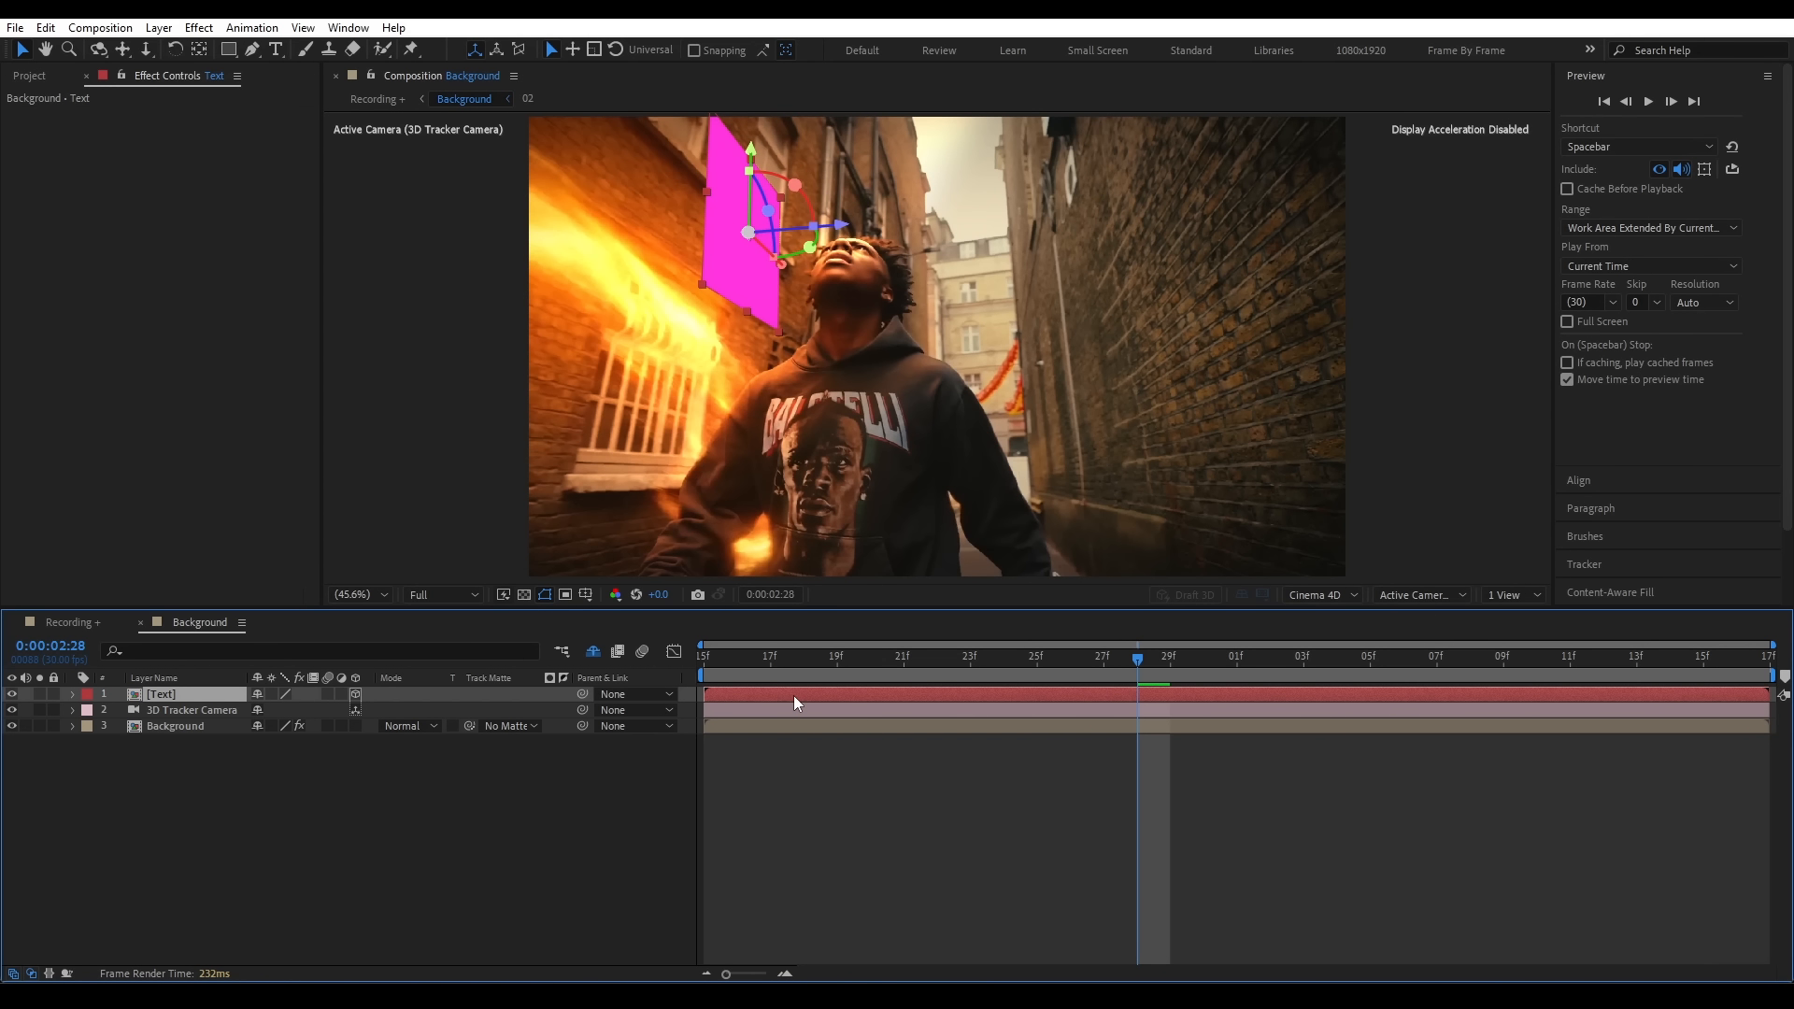
- Open the Text composition, place the SPEED text composition at its centre and delete Track Solid 1
double_click(794, 695)
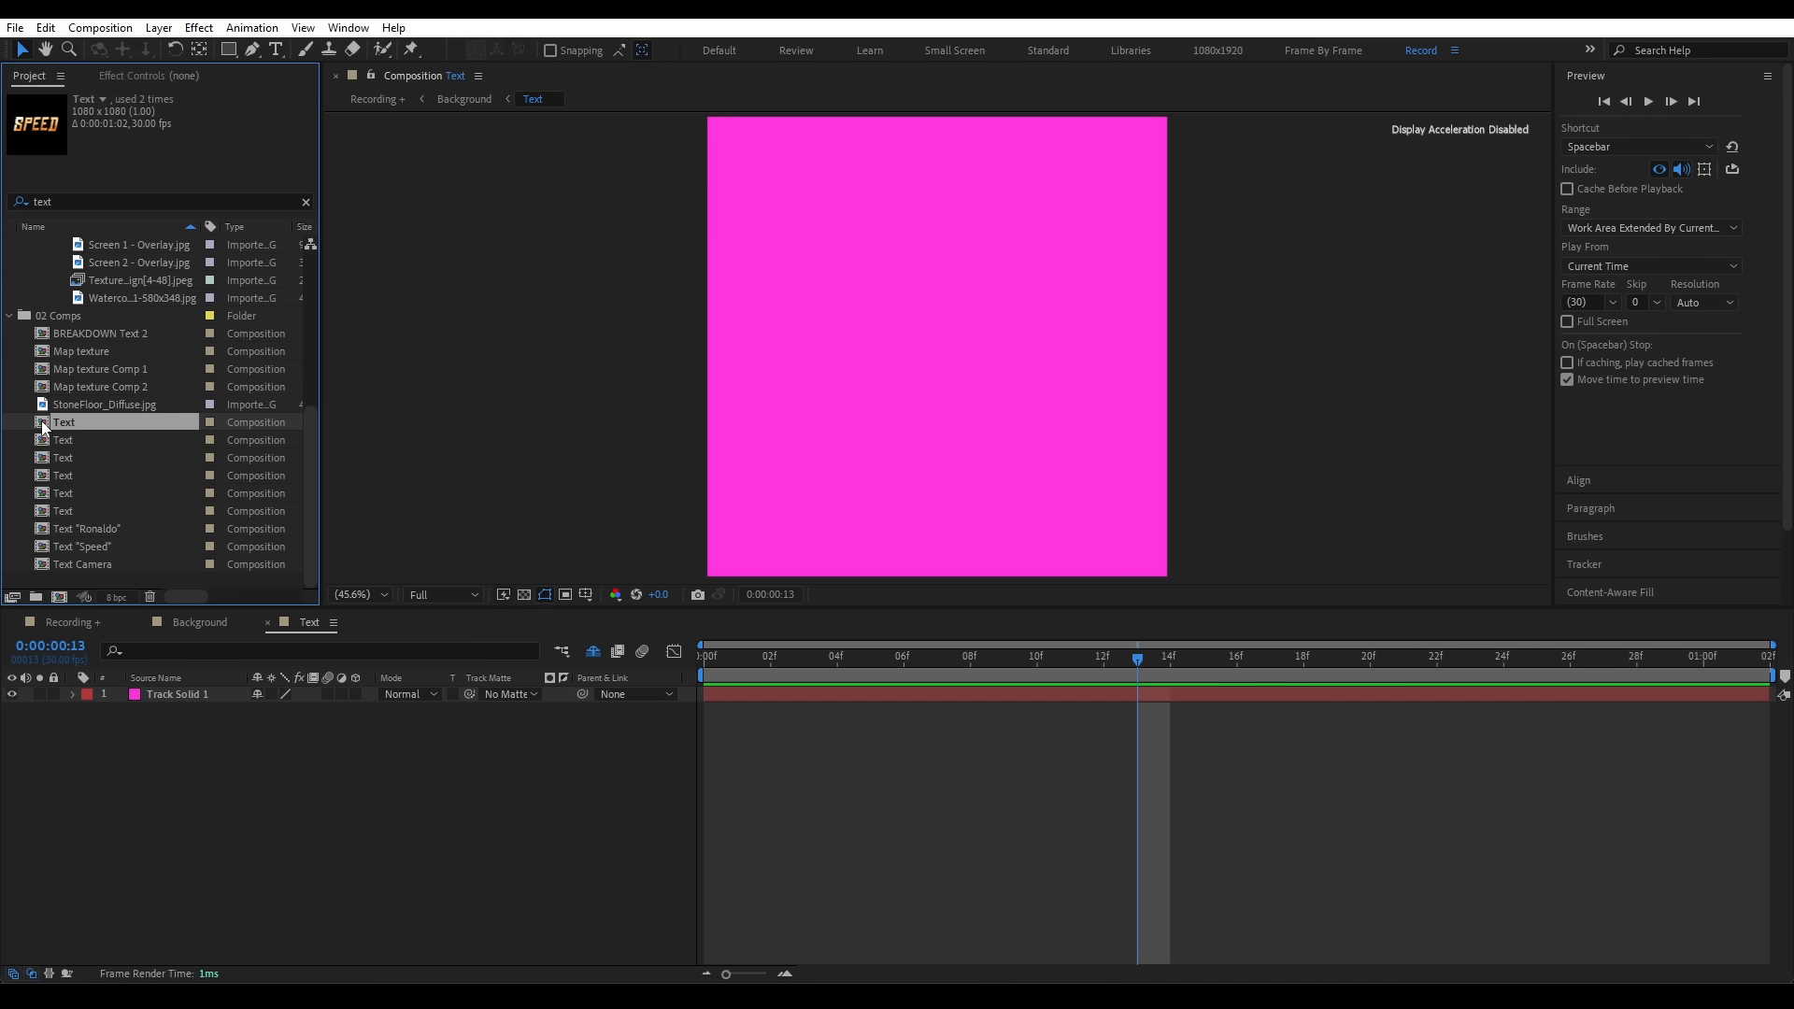
left_click_drag(45, 427, 938, 349)
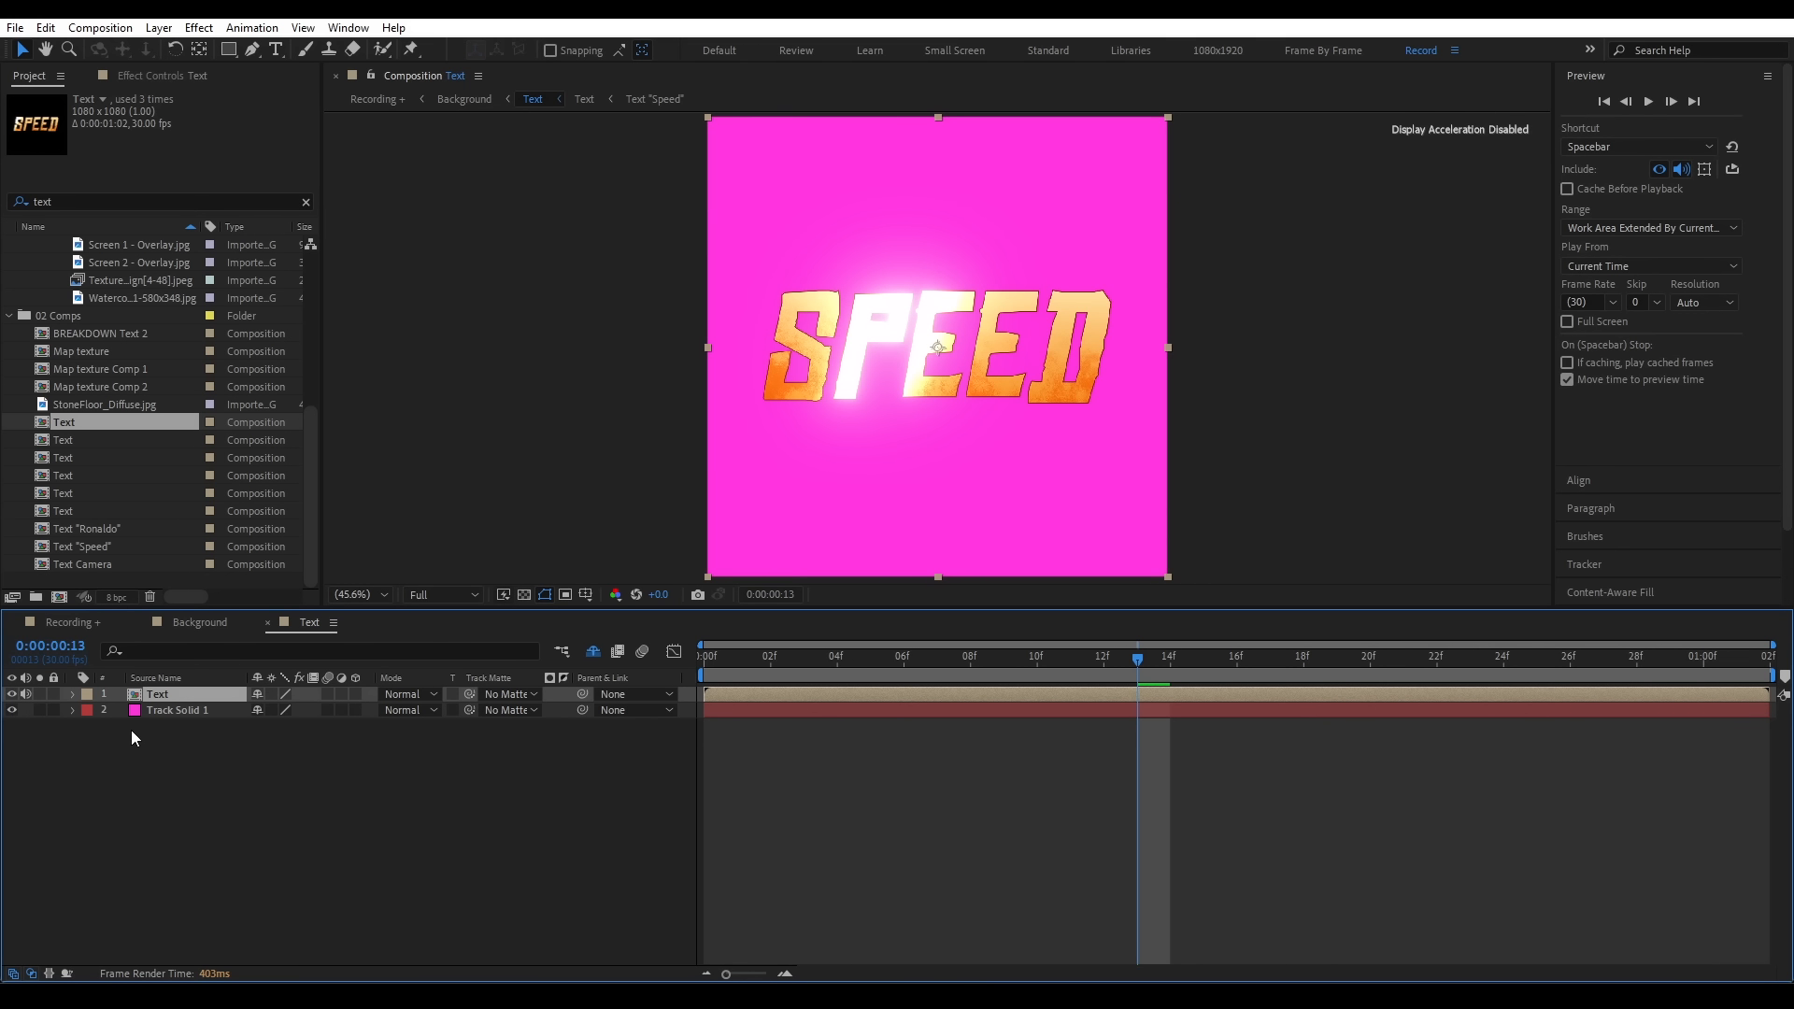
left_click(165, 709)
key("Delete")
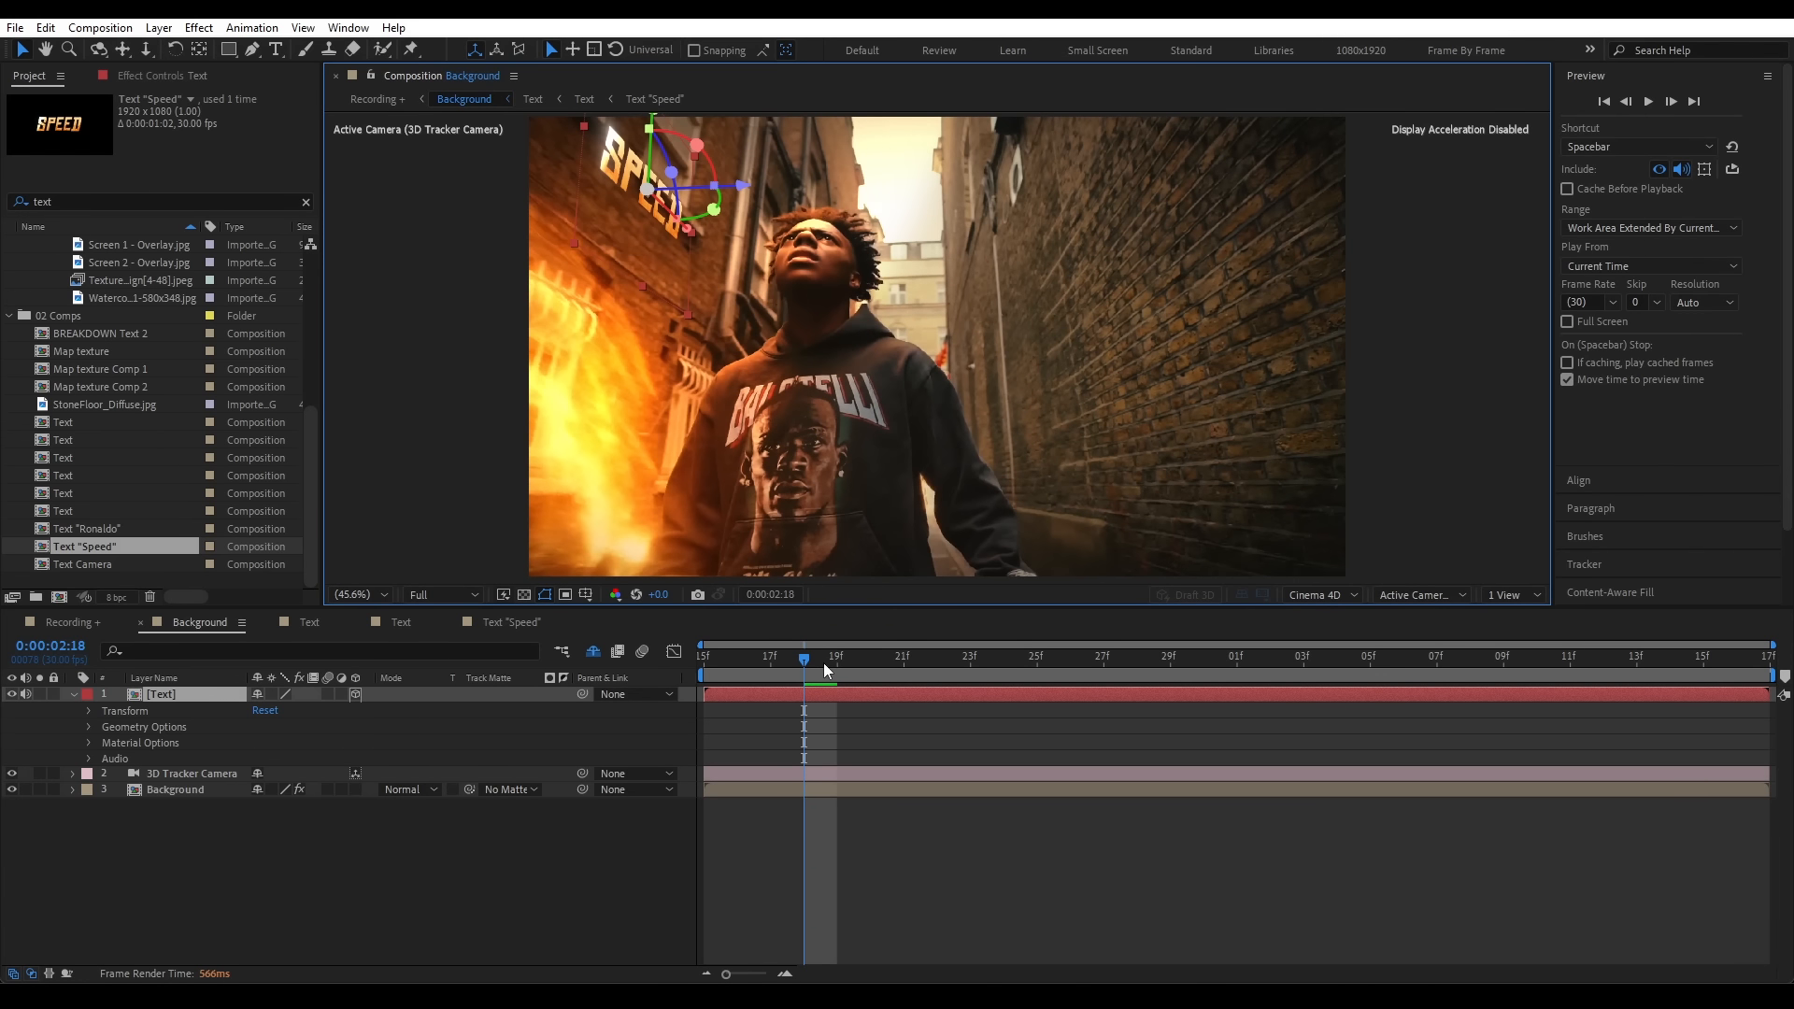
- Move the 3D Text layer down along the brick wall beside the man and scale it to 664%
left_click_drag(826, 669, 1039, 676)
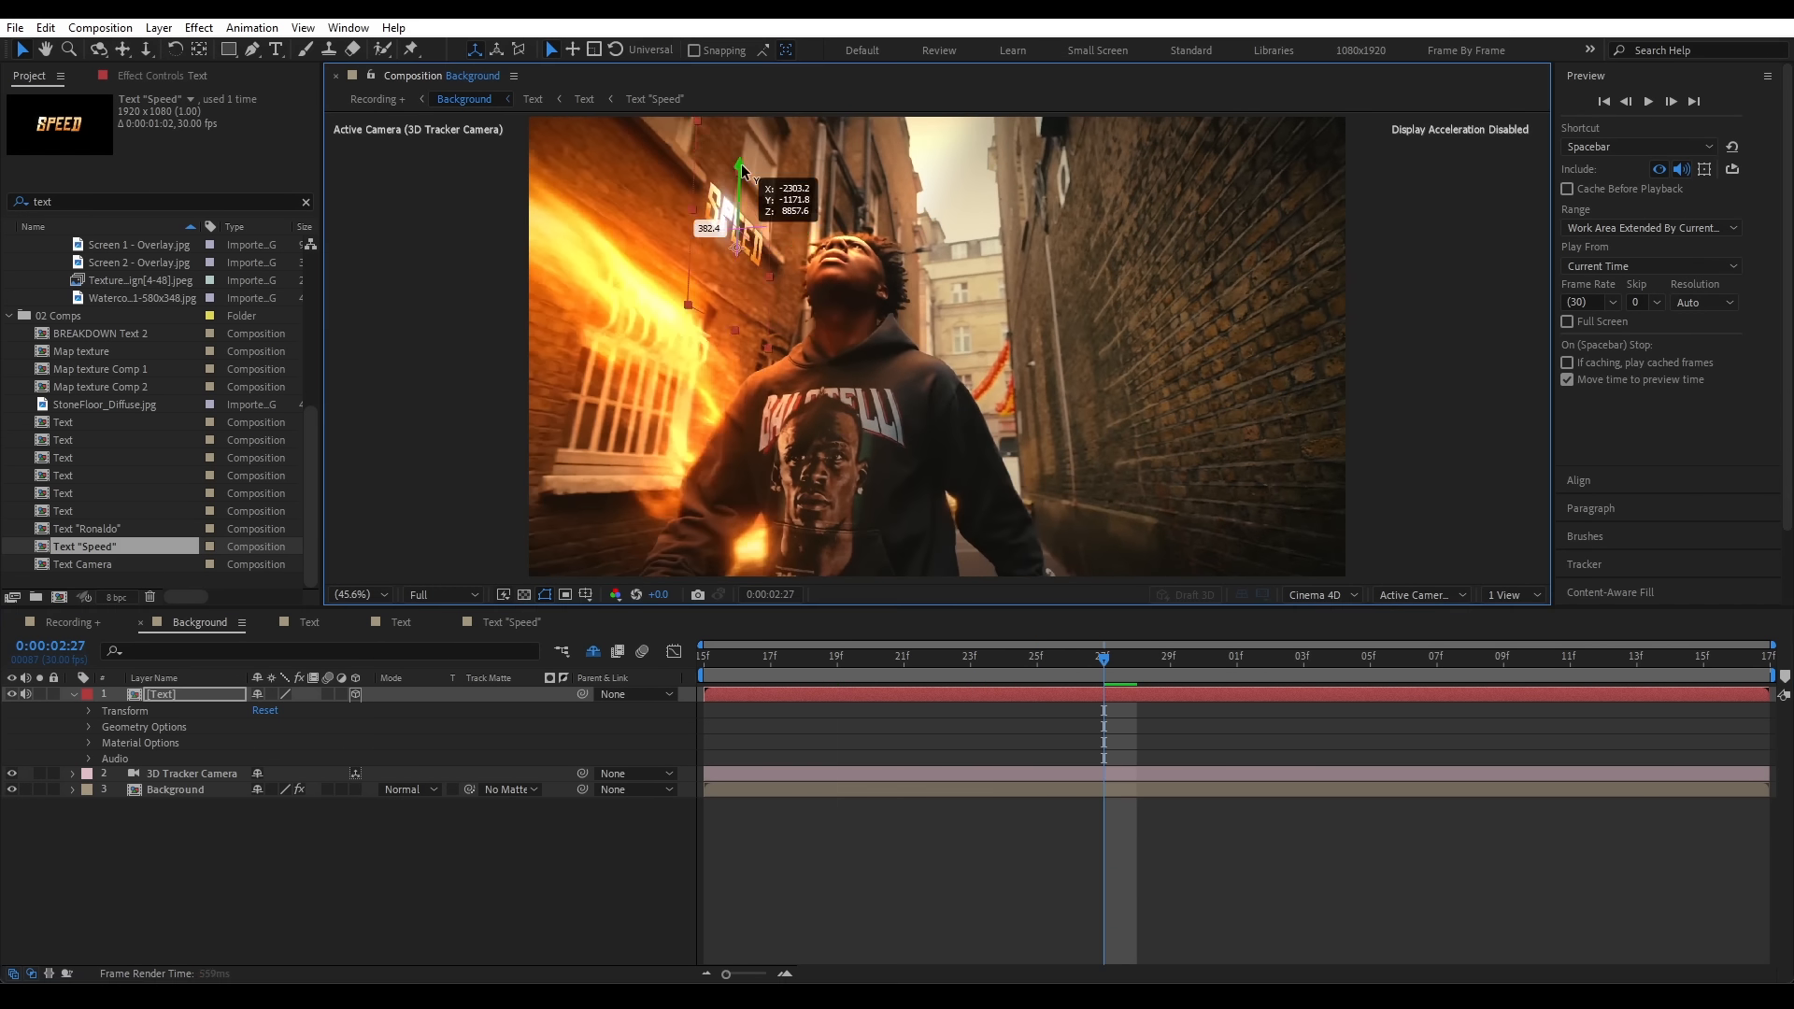
left_click_drag(772, 189, 655, 363)
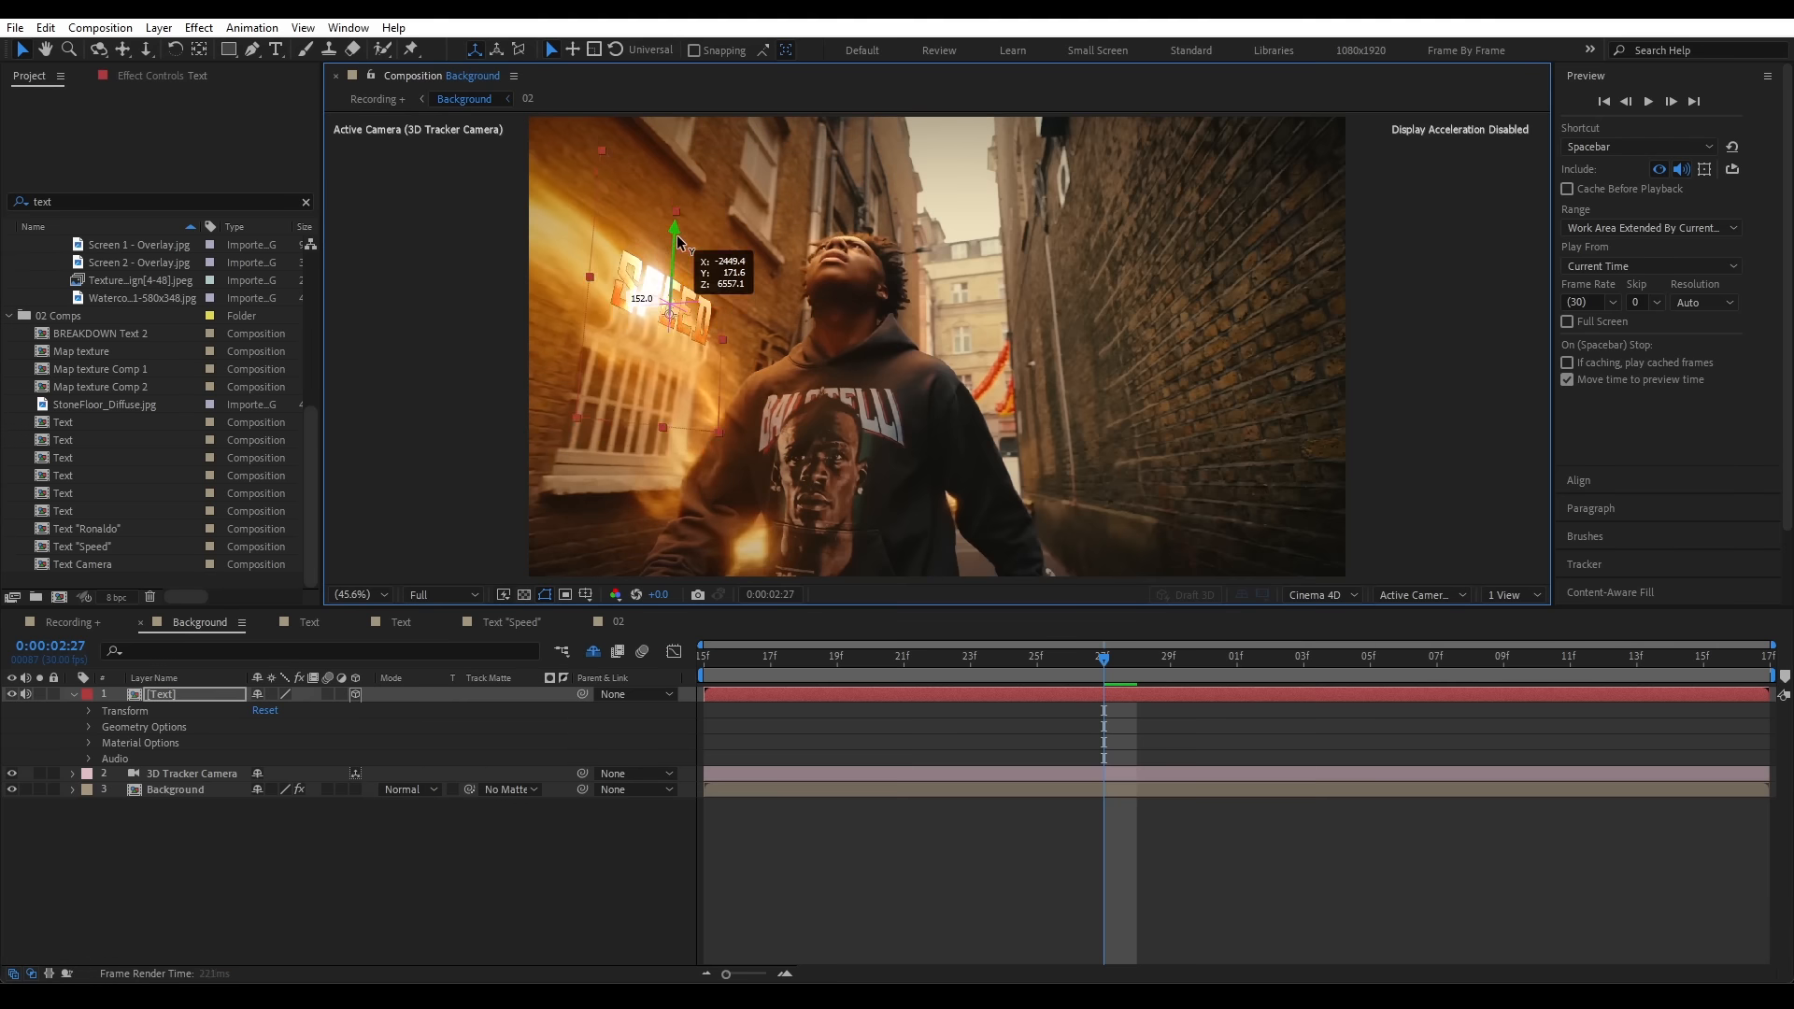
key("s")
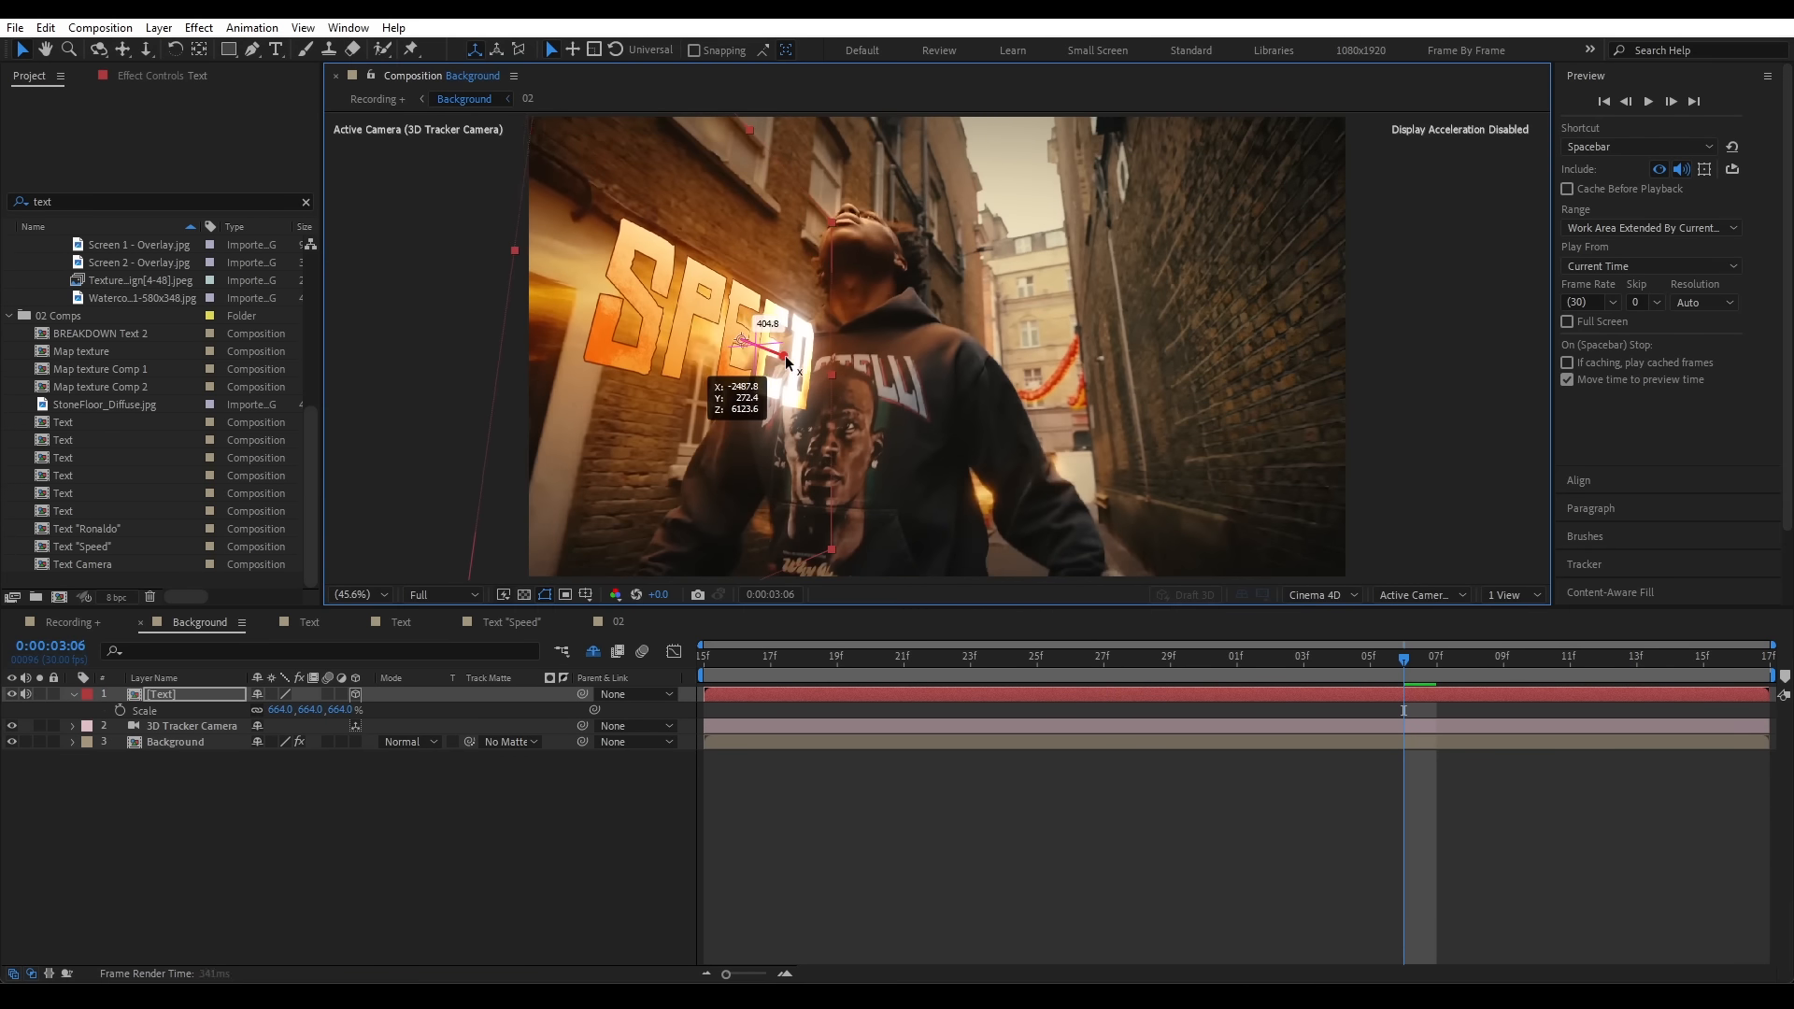
left_click(905, 664)
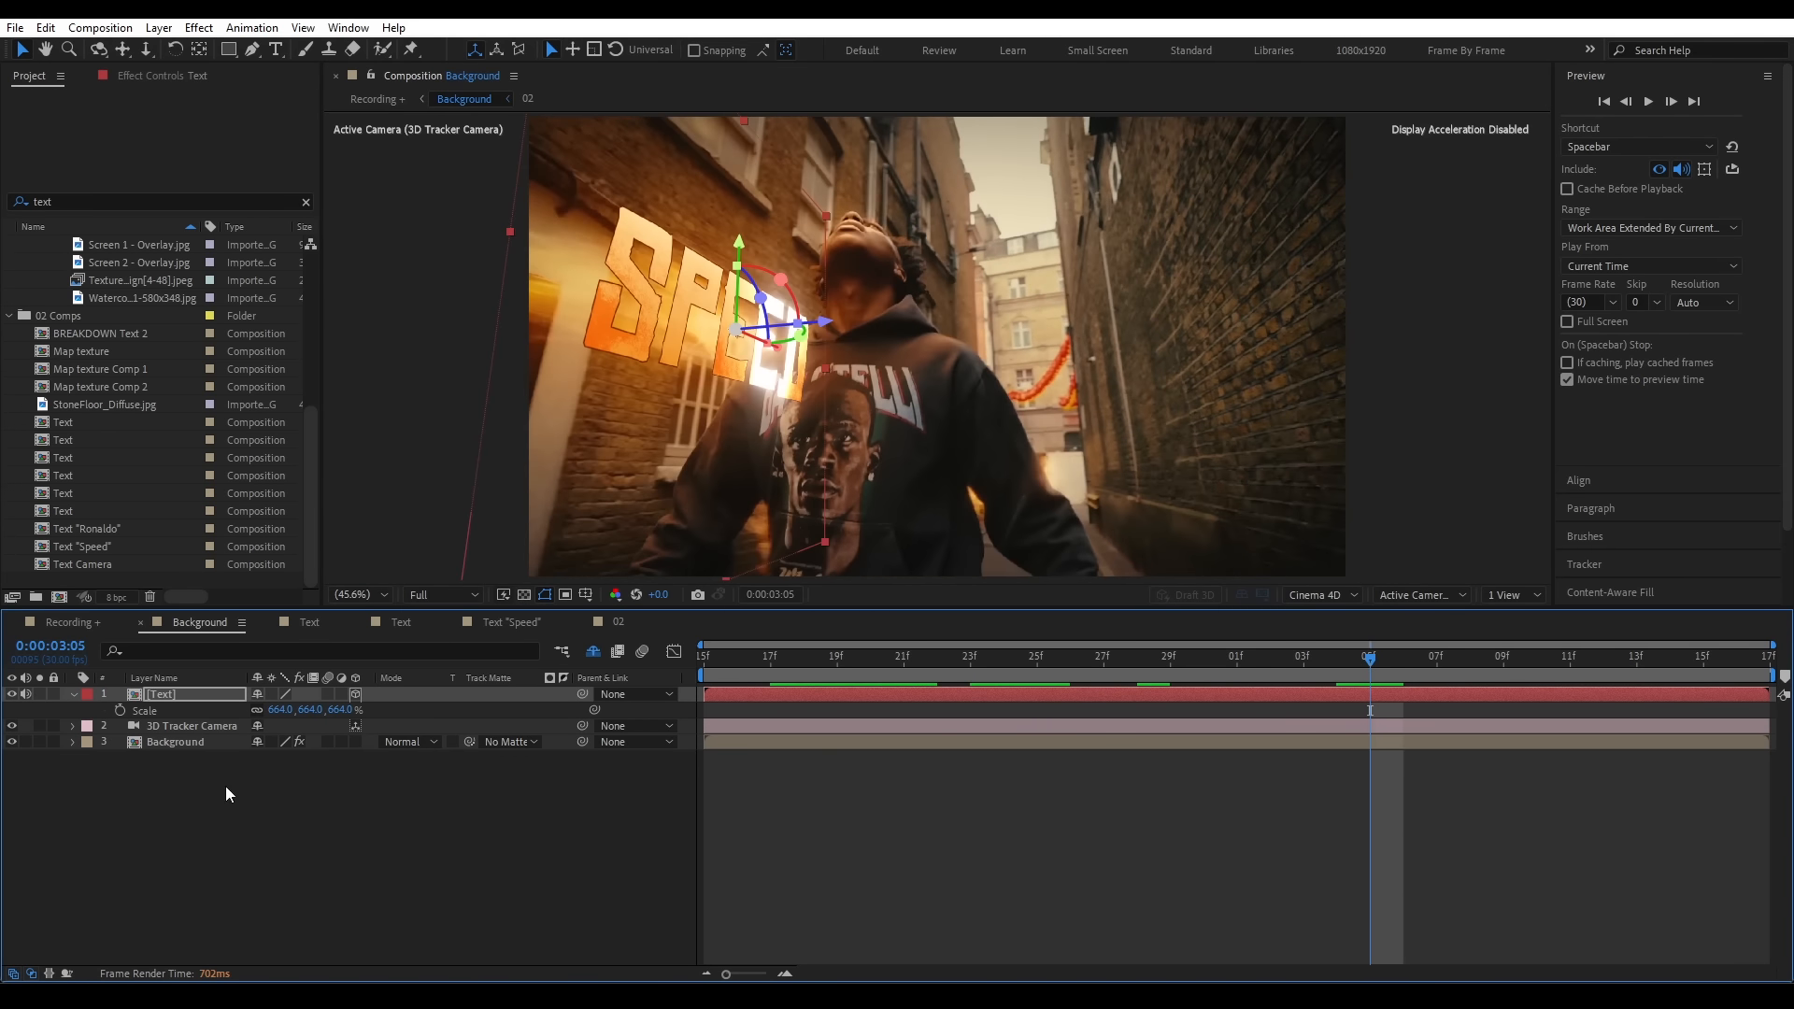
- Remove the 3D Camera Tracker effect from the Background layer and compare the Recording composition with the Reference
left_click(175, 726)
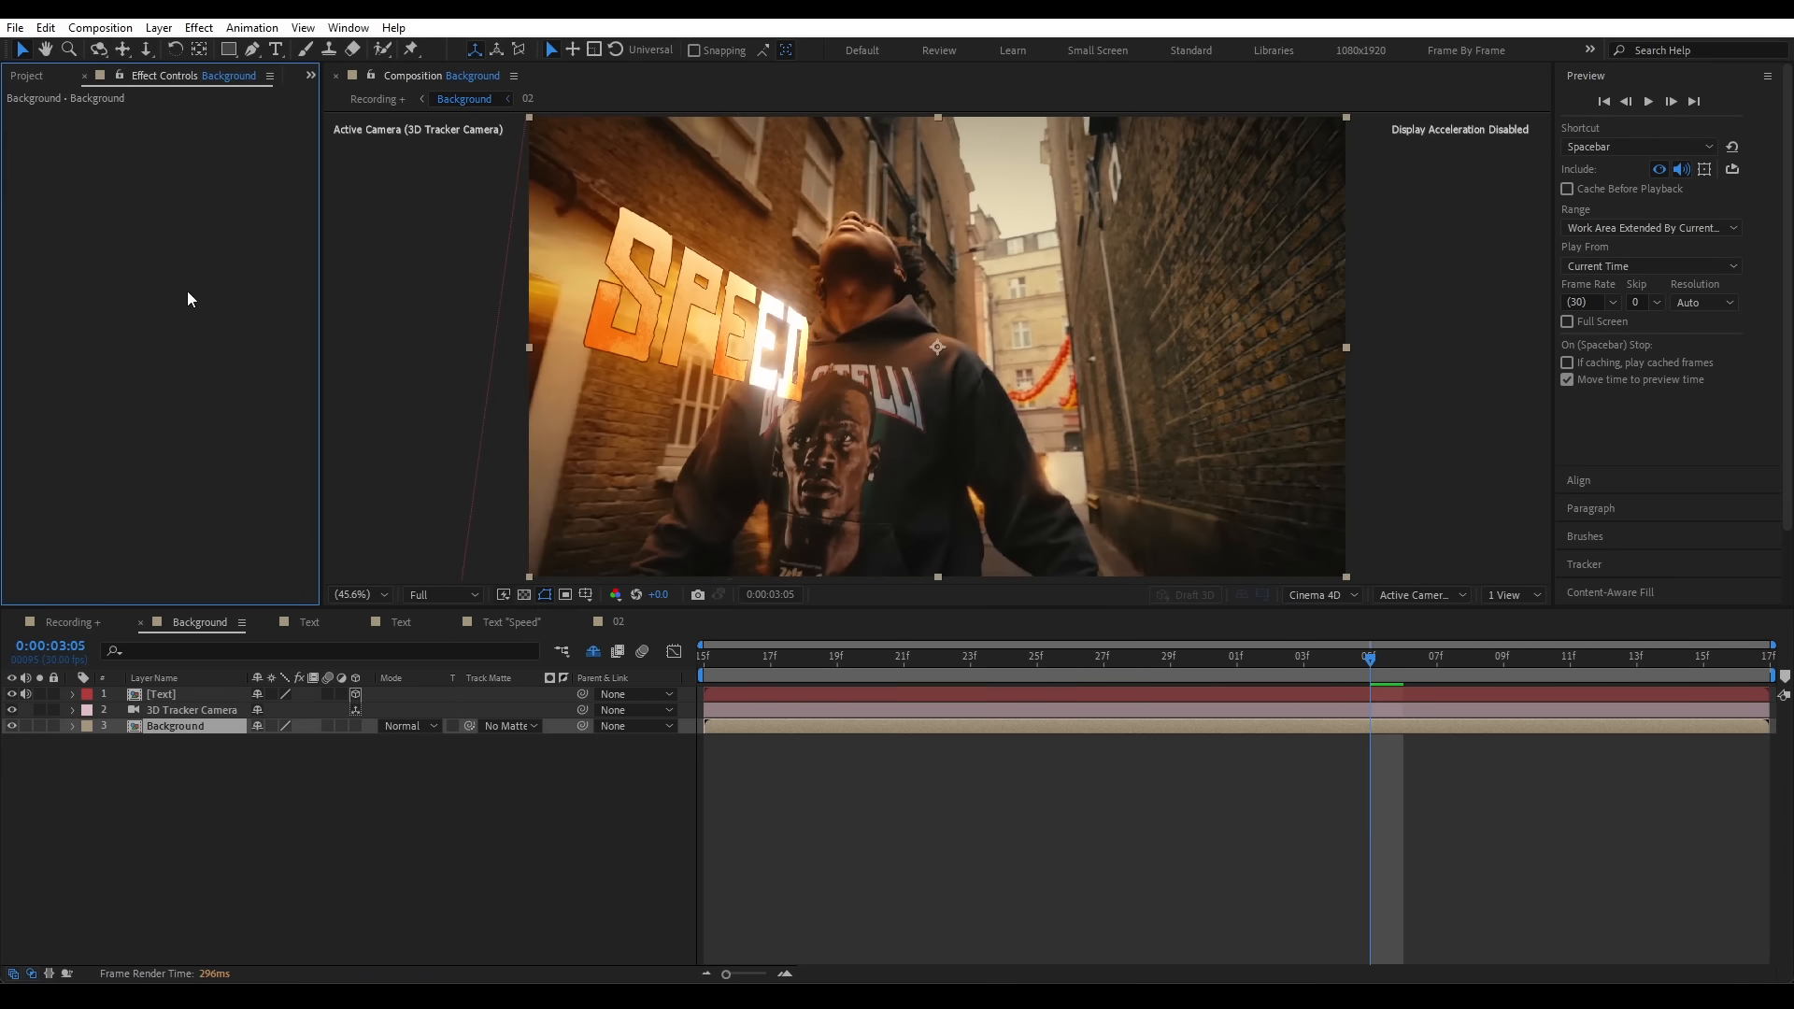
left_click(378, 99)
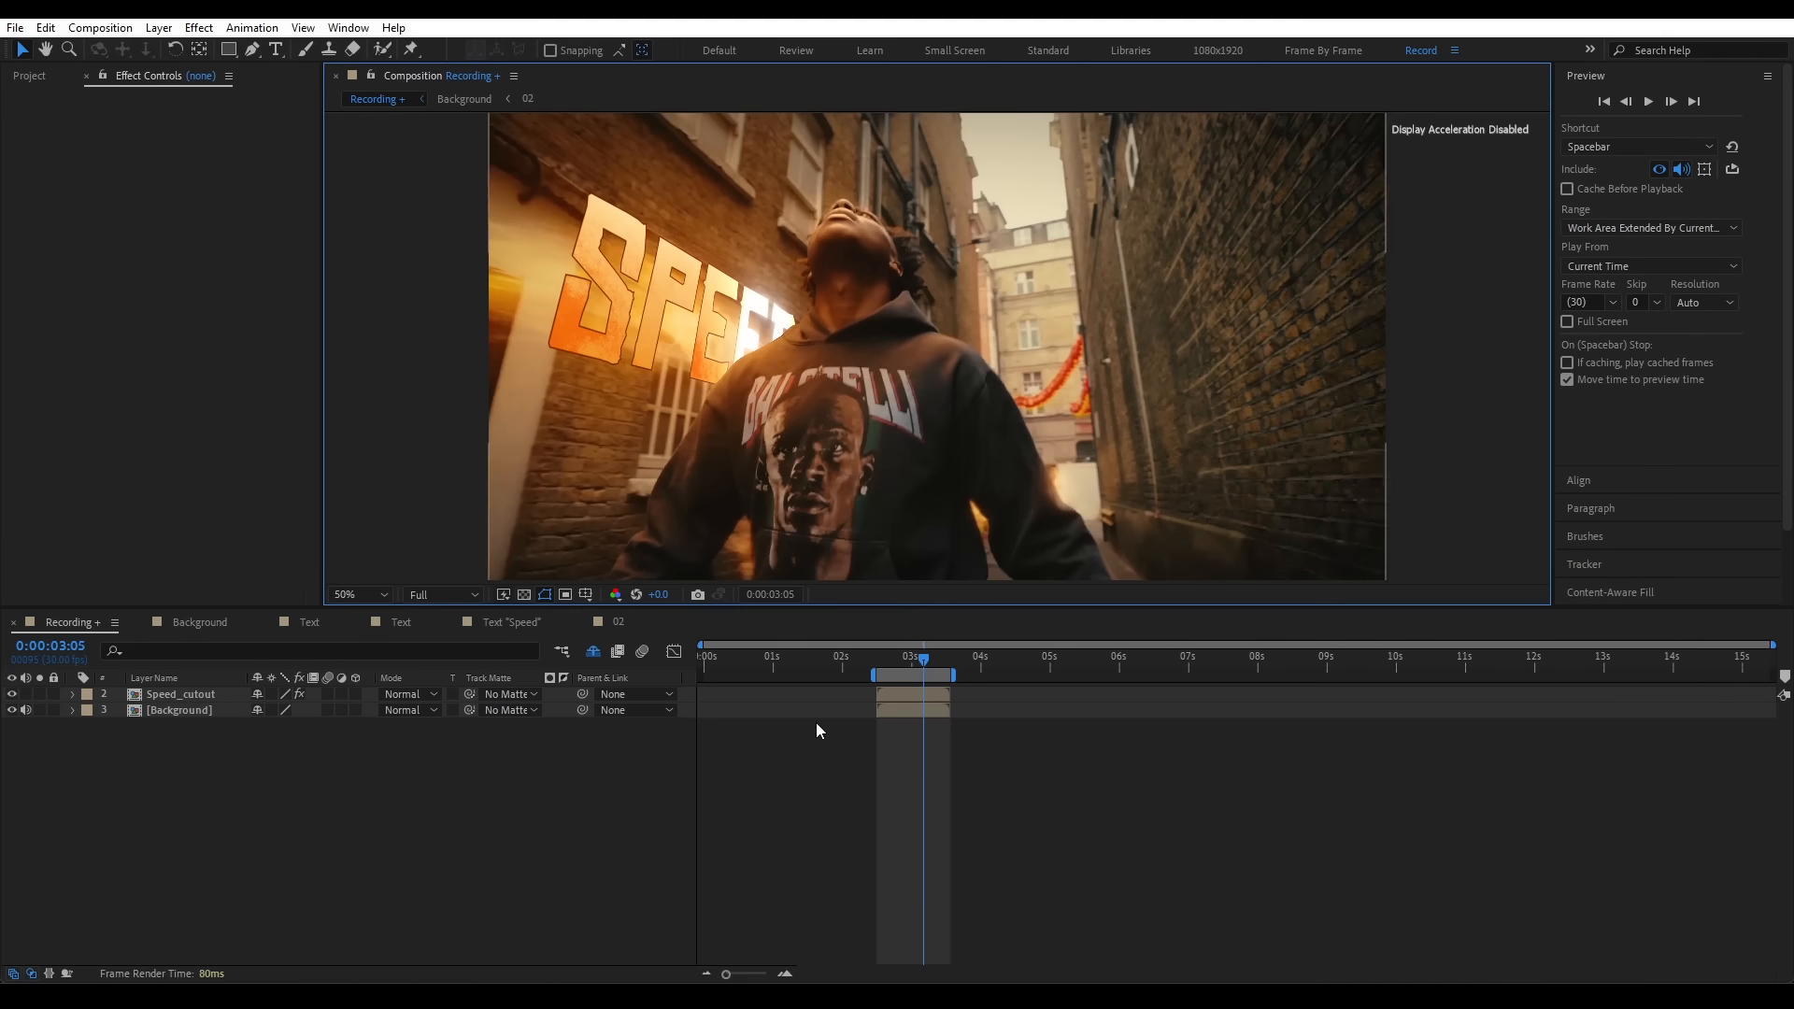
left_click(911, 699)
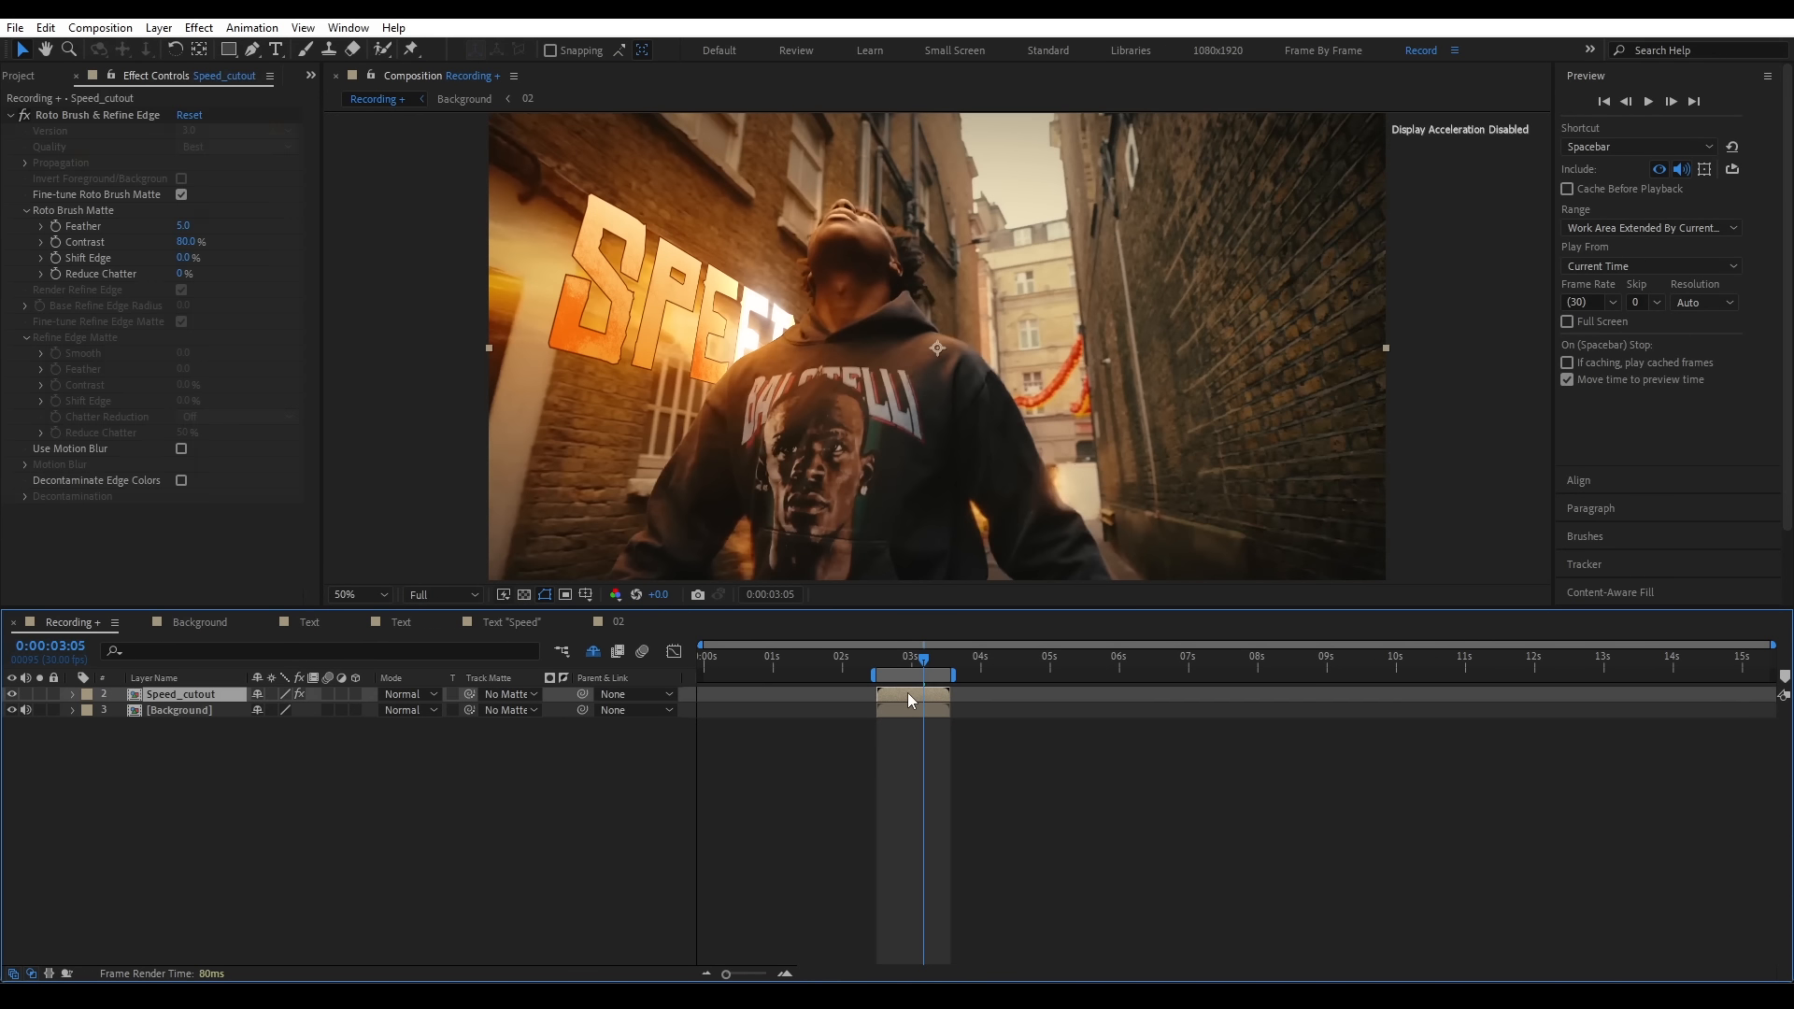
left_click_drag(920, 665, 899, 664)
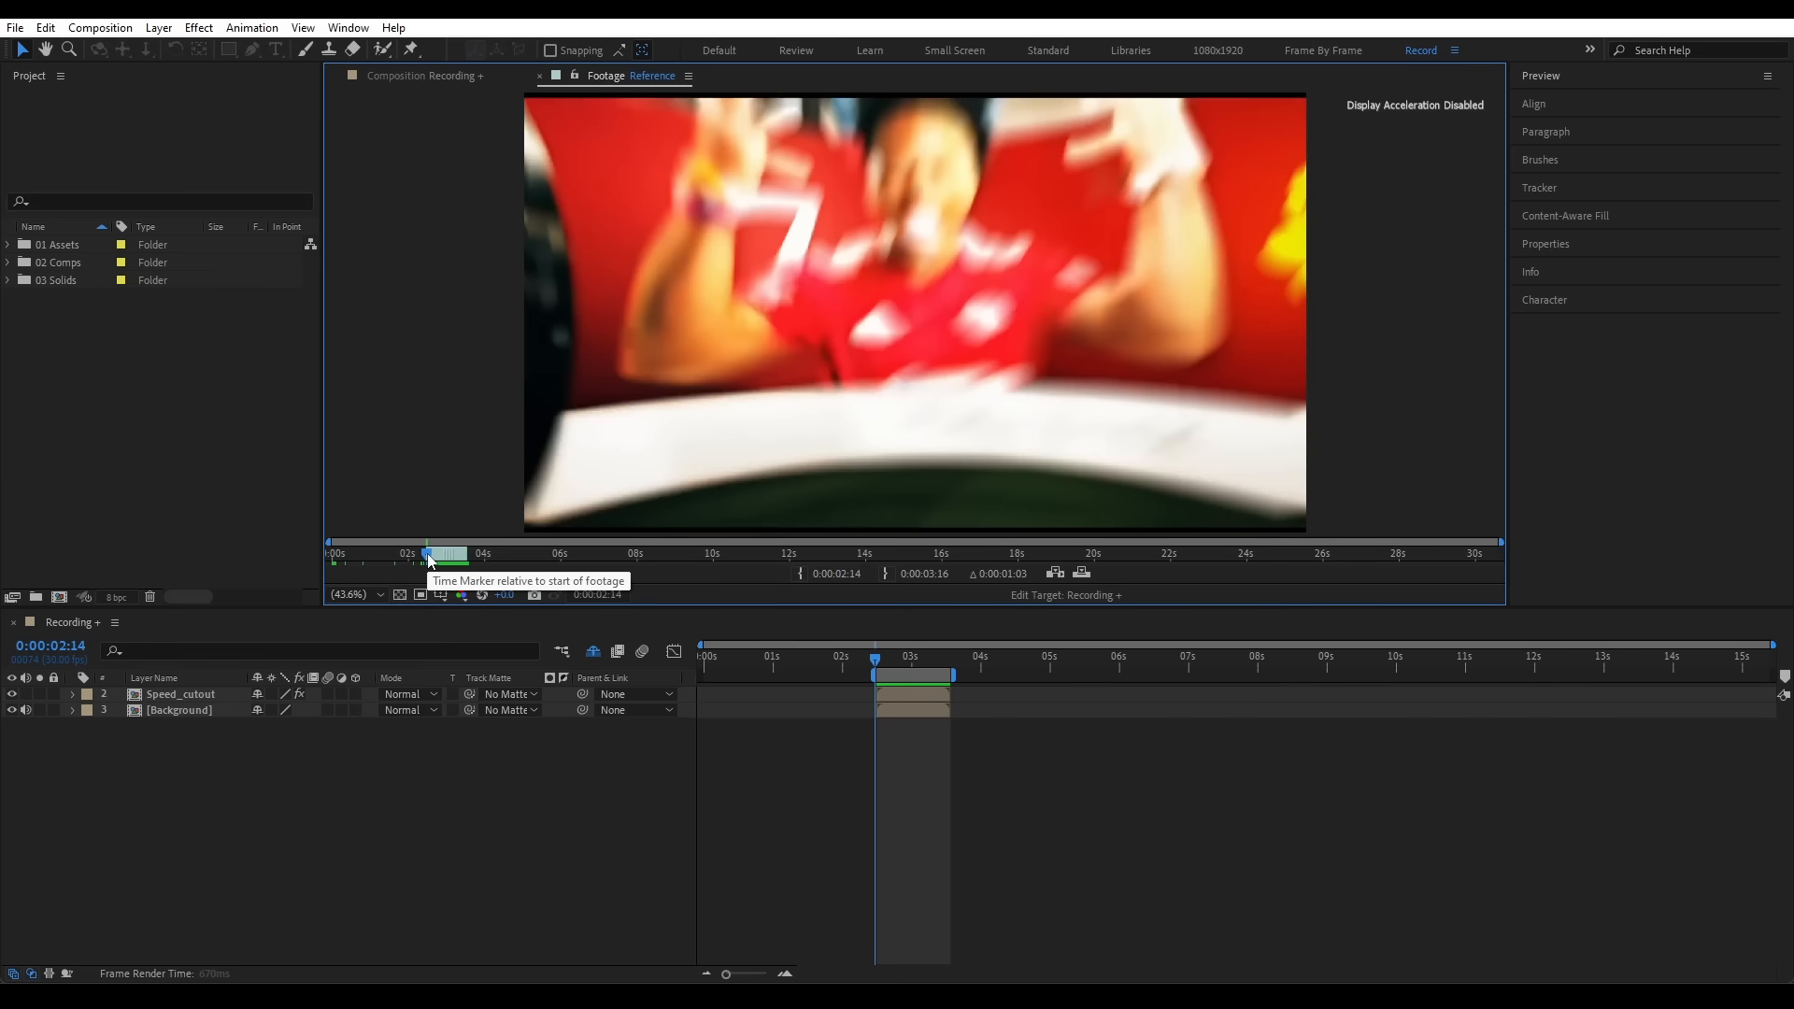
mouse_move(428, 559)
left_mouse_down()
mouse_move(467, 561)
mouse_move(432, 561)
left_mouse_up()
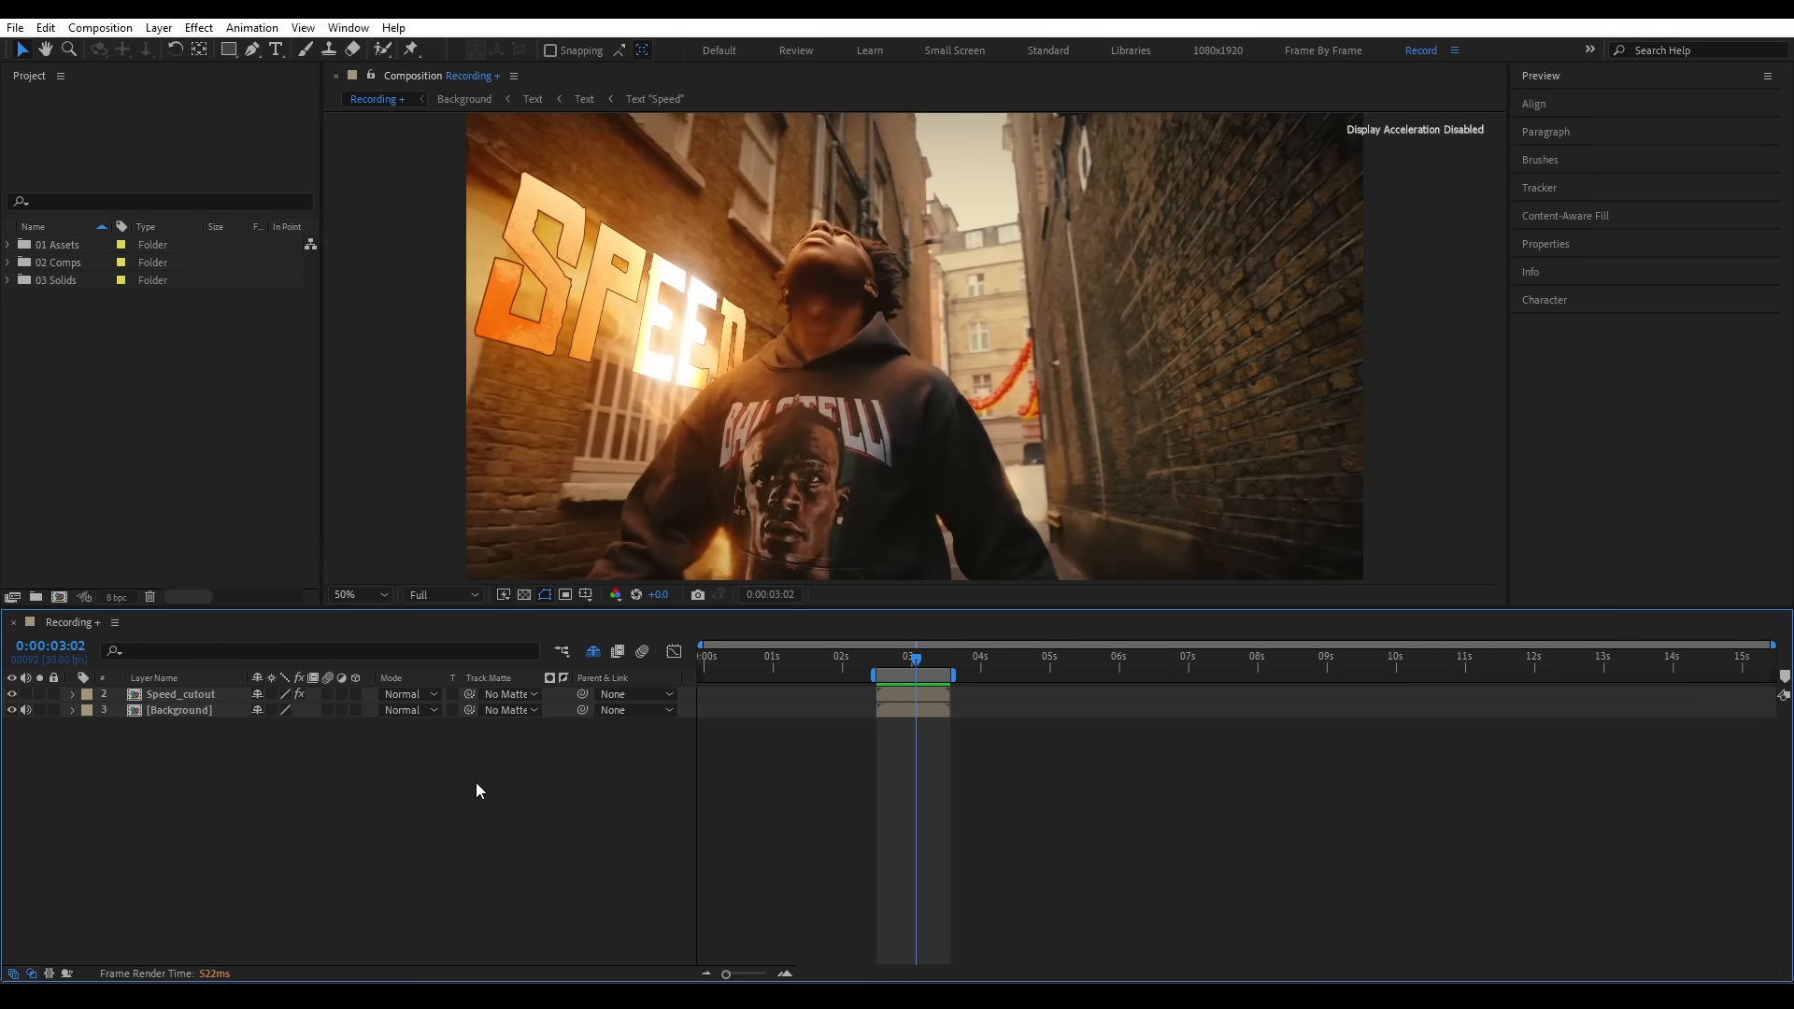
- Add a null, parent Speed_cutout and Background to it, keyframe its position, scale and rotation, and shift those keyframes to about 0:00:02:25
key("ctrl+alt+shift+y")
left_click_drag(582, 710, 201, 706)
left_click_drag(201, 706, 201, 706)
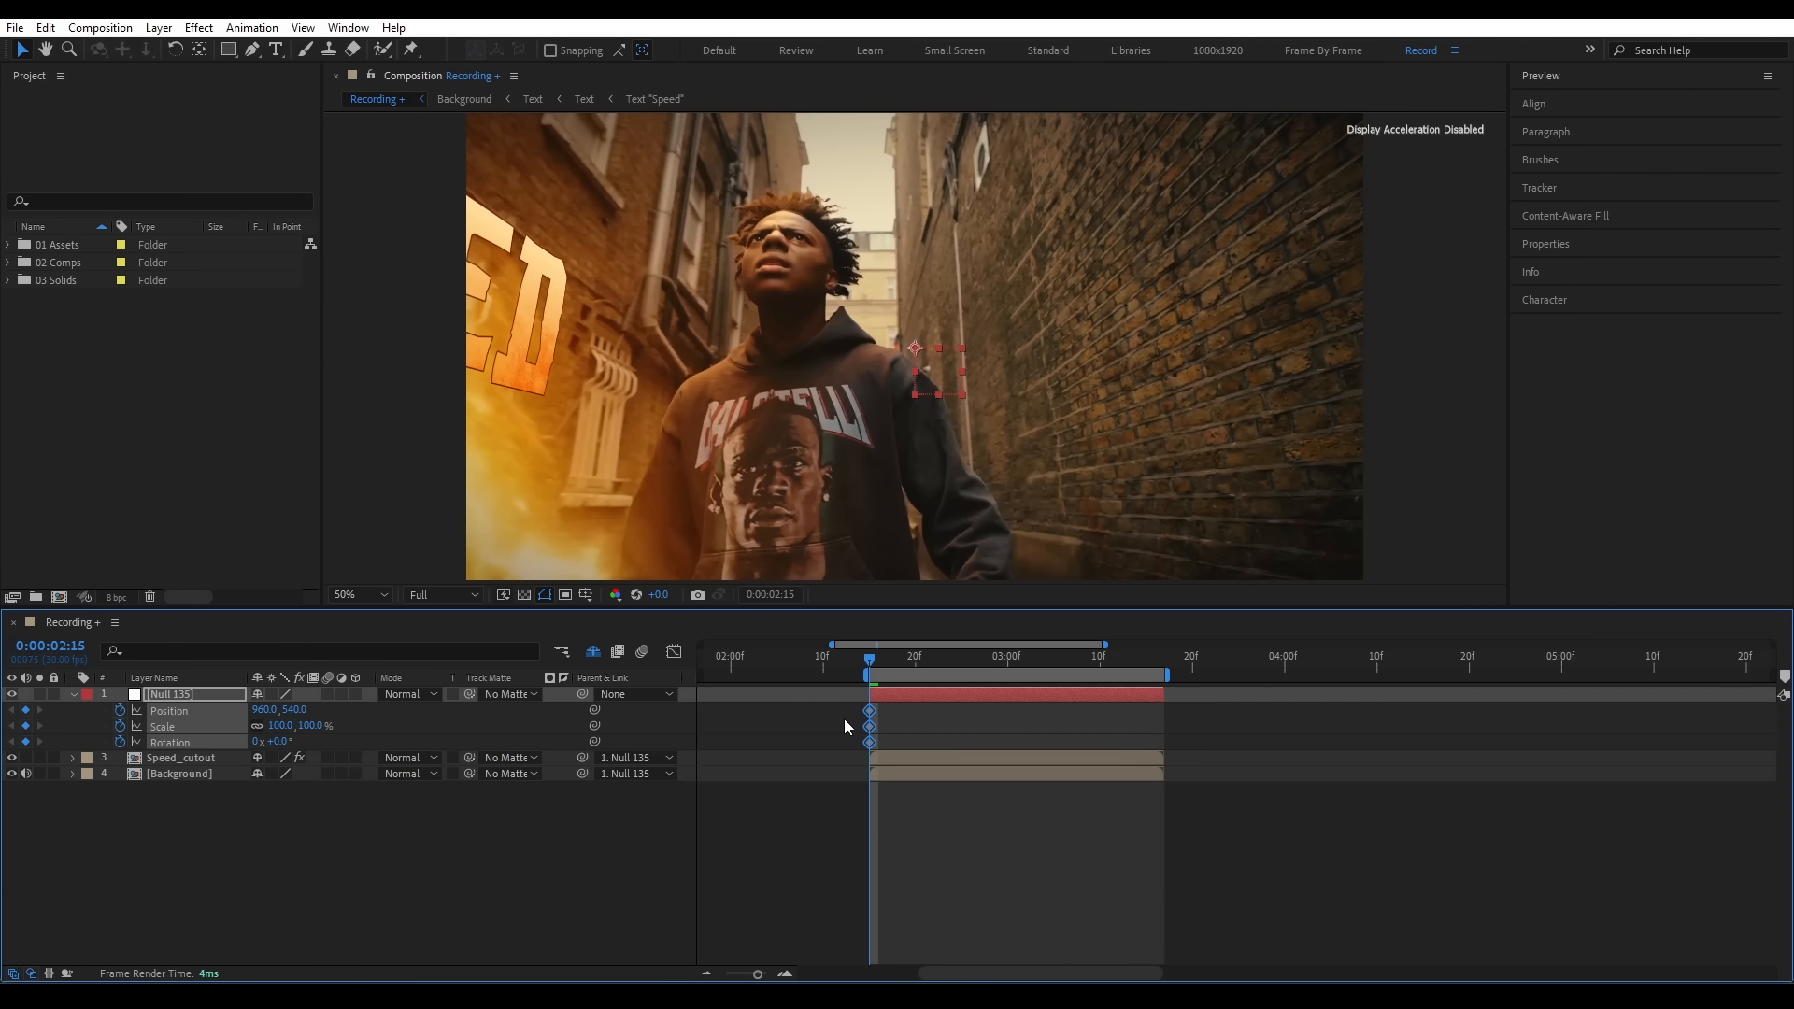
left_click_drag(874, 715, 966, 727)
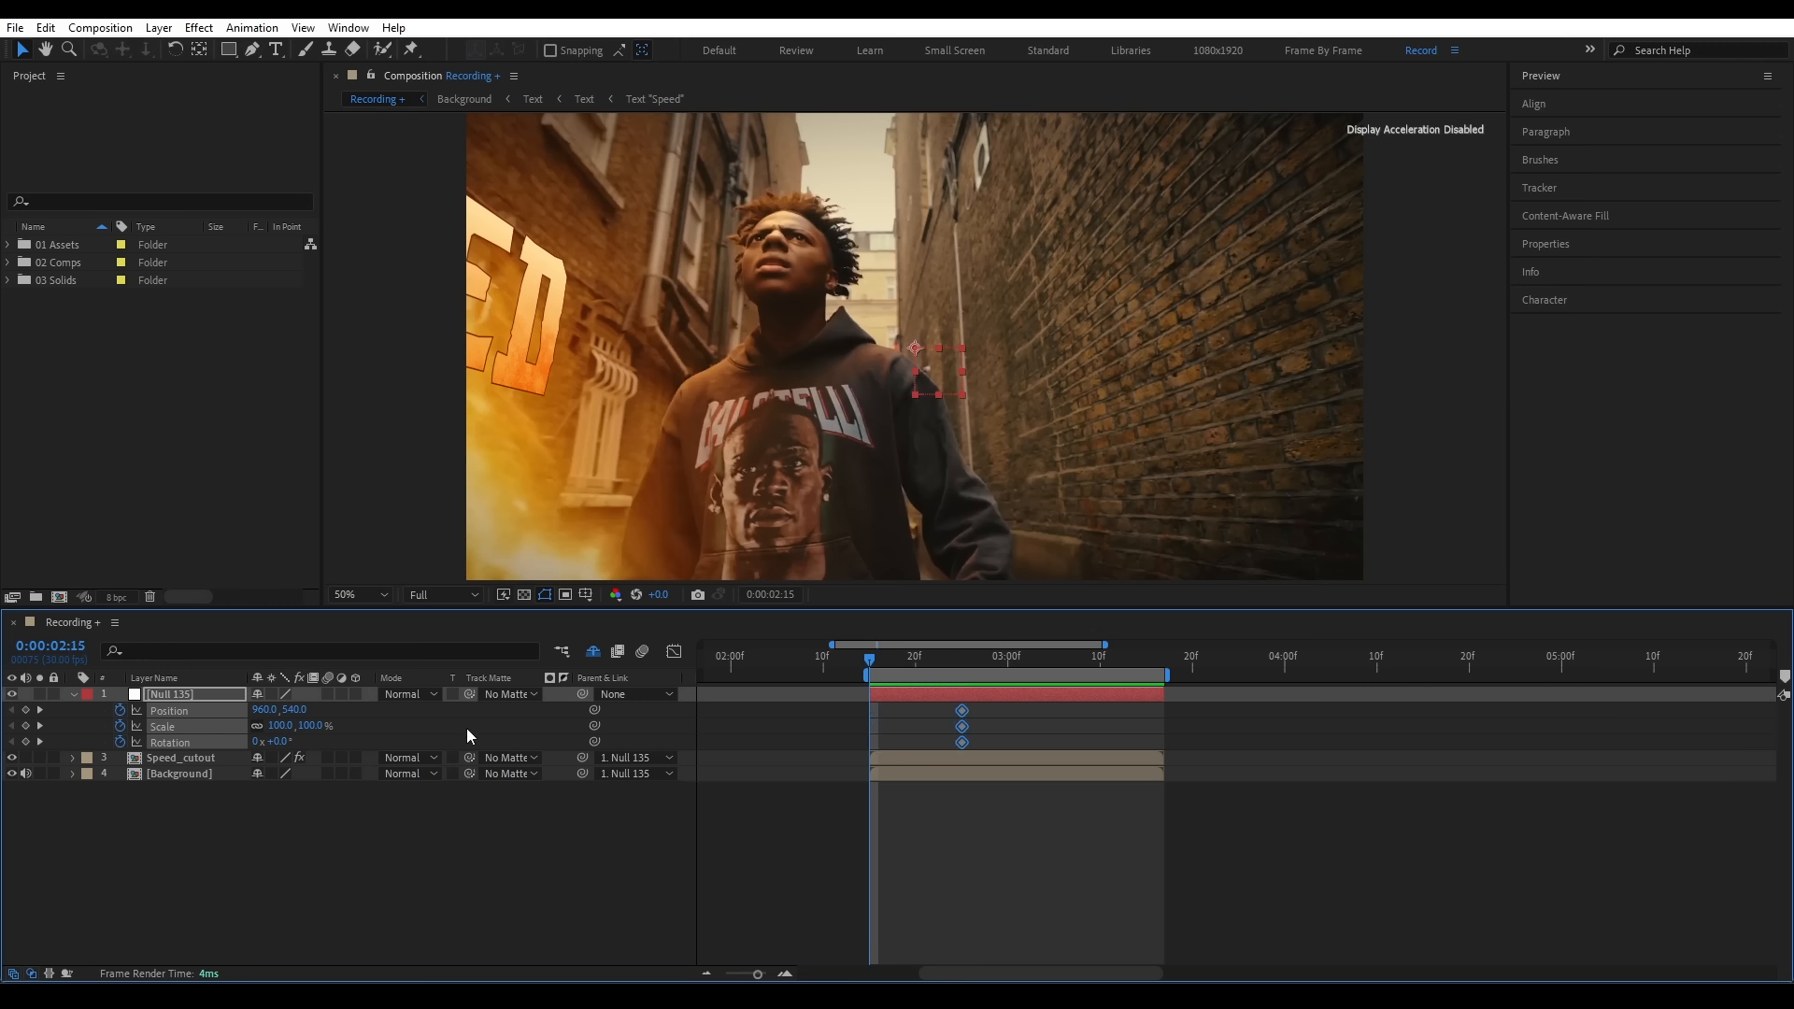
- At the clip's start, keyframe the null at 293% scale, position -694, 842 and rotation -29° so the frame fills with the brick wall
mouse_move(283, 726)
left_mouse_down()
mouse_move(316, 727)
mouse_move(190, 707)
mouse_move(286, 710)
left_mouse_up()
left_click_drag(260, 711, 188, 712)
left_click(290, 822)
left_click_drag(297, 710, 368, 710)
left_click(281, 741)
type("-30")
key("Return")
- Easy-ease the null's transform keyframes and pull their speed curves towards the start for a fast opening that settles gradually
left_click_drag(783, 712, 997, 752)
key("F9")
left_click(674, 651)
scroll(911, 813, "up", 2)
left_click_drag(989, 892, 834, 893)
right_click(834, 763)
left_click(290, 823)
left_click(182, 732)
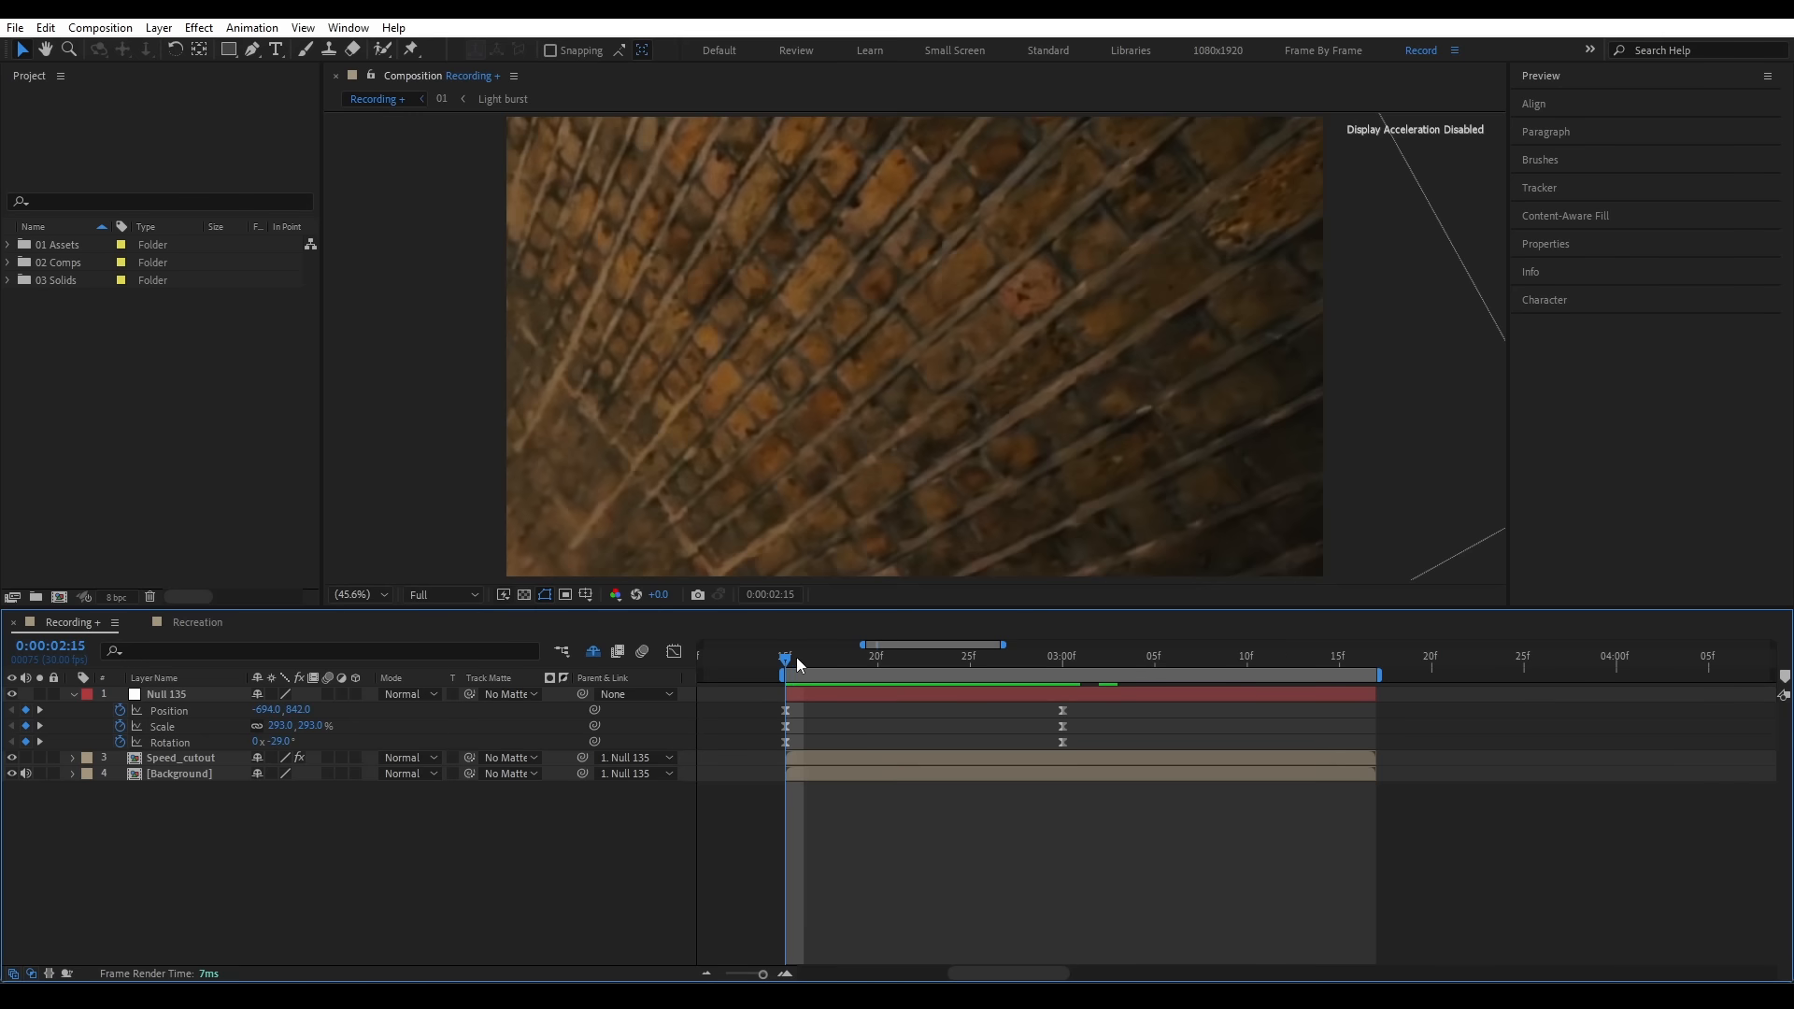
left_click_drag(796, 658, 1018, 671)
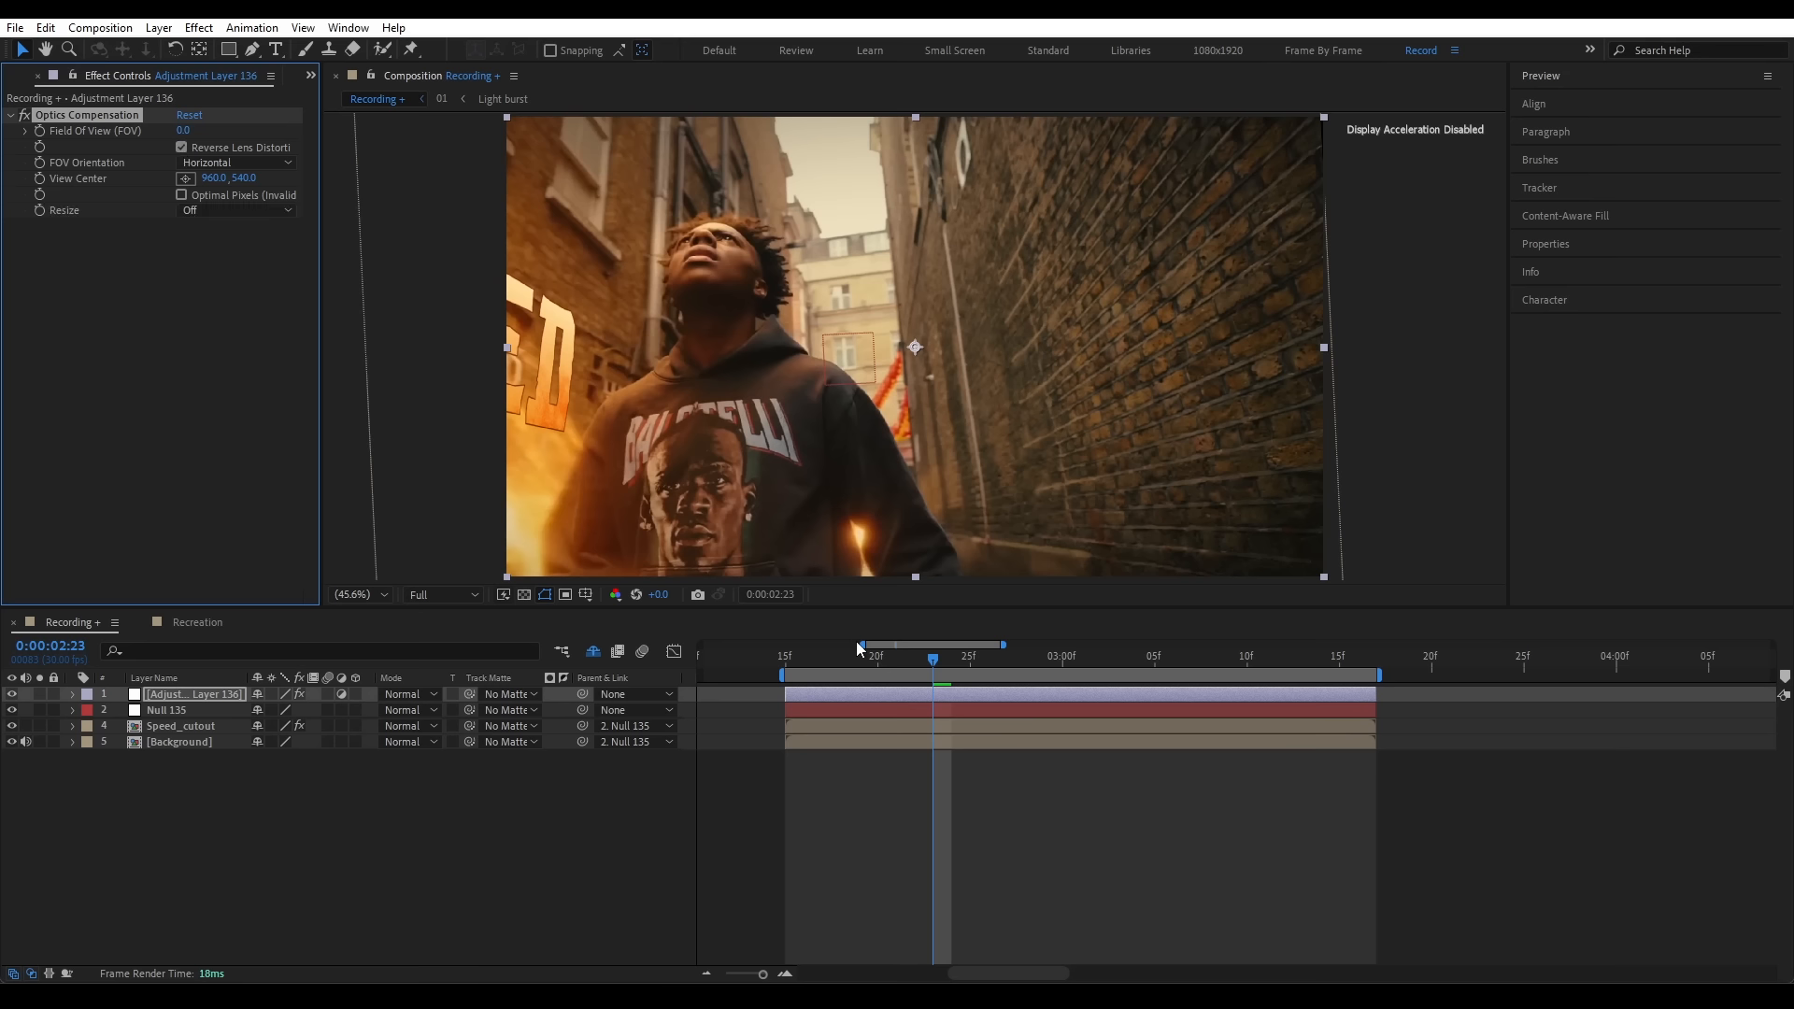
- Animate the adjustment layer's Optics Compensation field of view from 96 at the clip's start to 0 at about 0:00:02:25
left_click_drag(873, 659, 783, 662)
left_click(41, 132)
key("u")
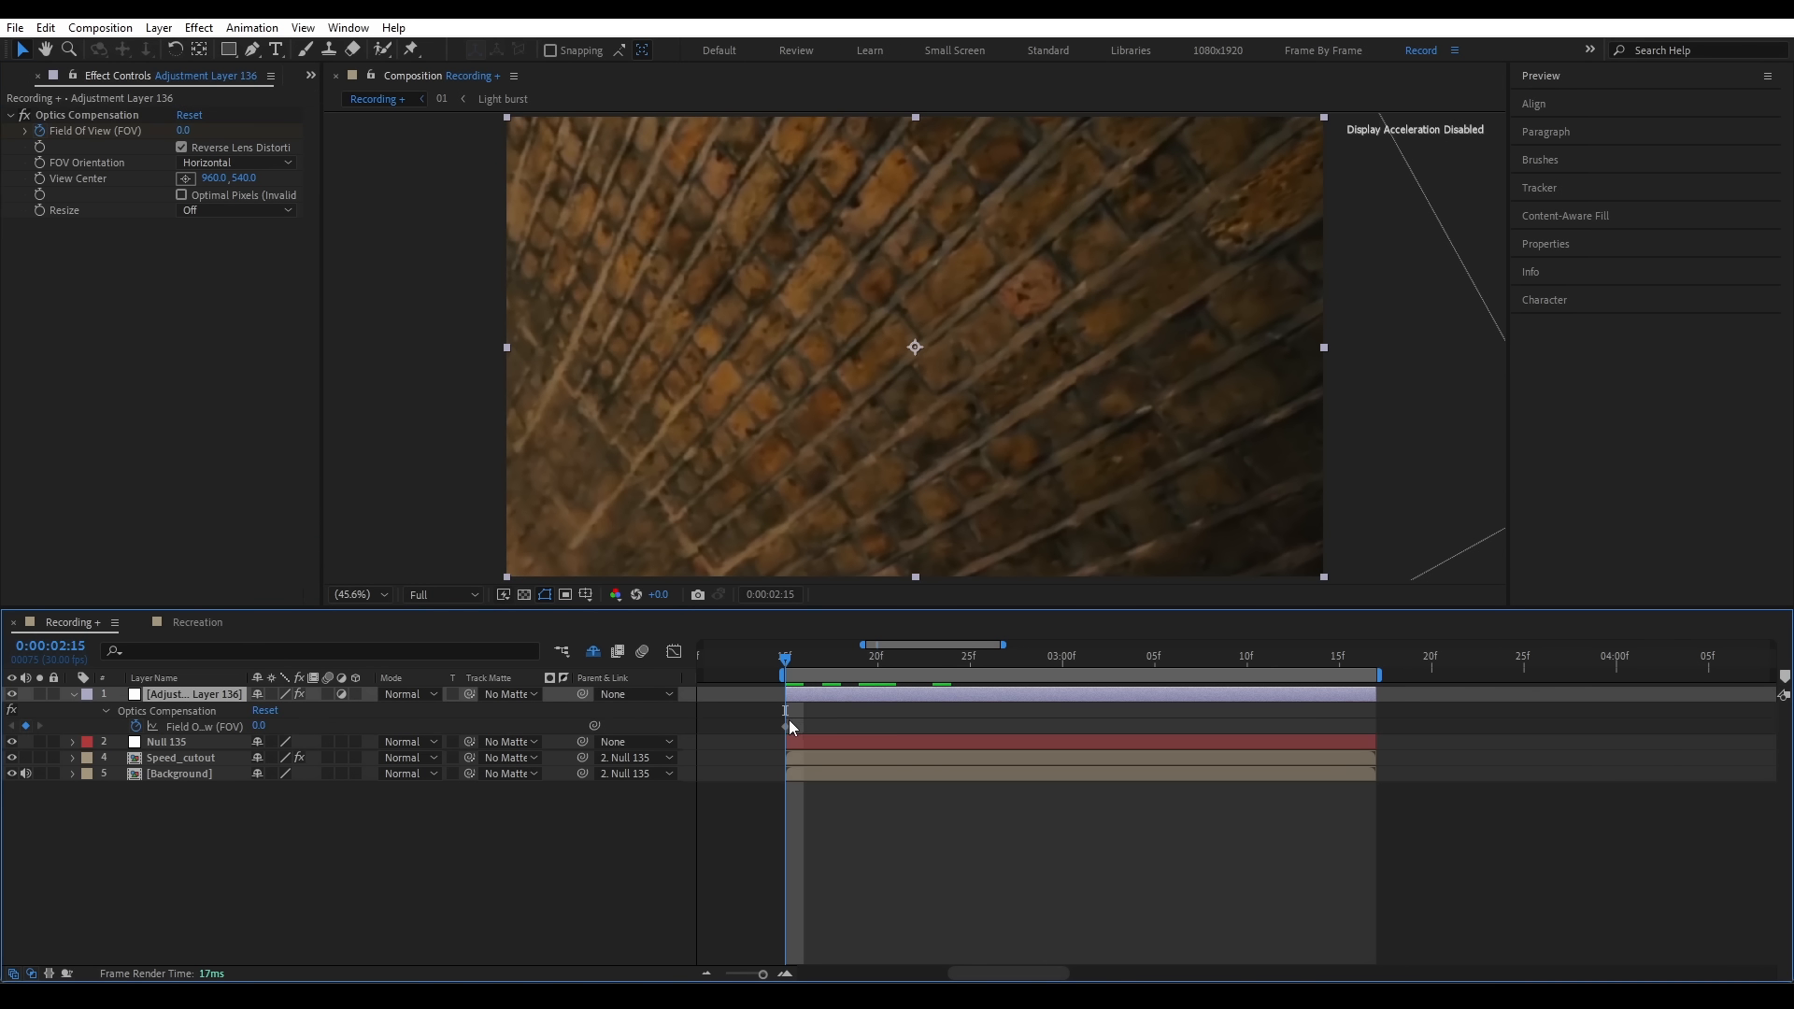
left_click_drag(787, 726, 970, 740)
left_click_drag(184, 130, 449, 126)
left_click(185, 131)
type("96")
key("Return")
- Easy-ease the field of view keyframes and pull their speed curve towards the start
key("F9")
left_click_drag(1000, 738, 792, 705)
left_click(675, 652)
left_click_drag(939, 705, 877, 705)
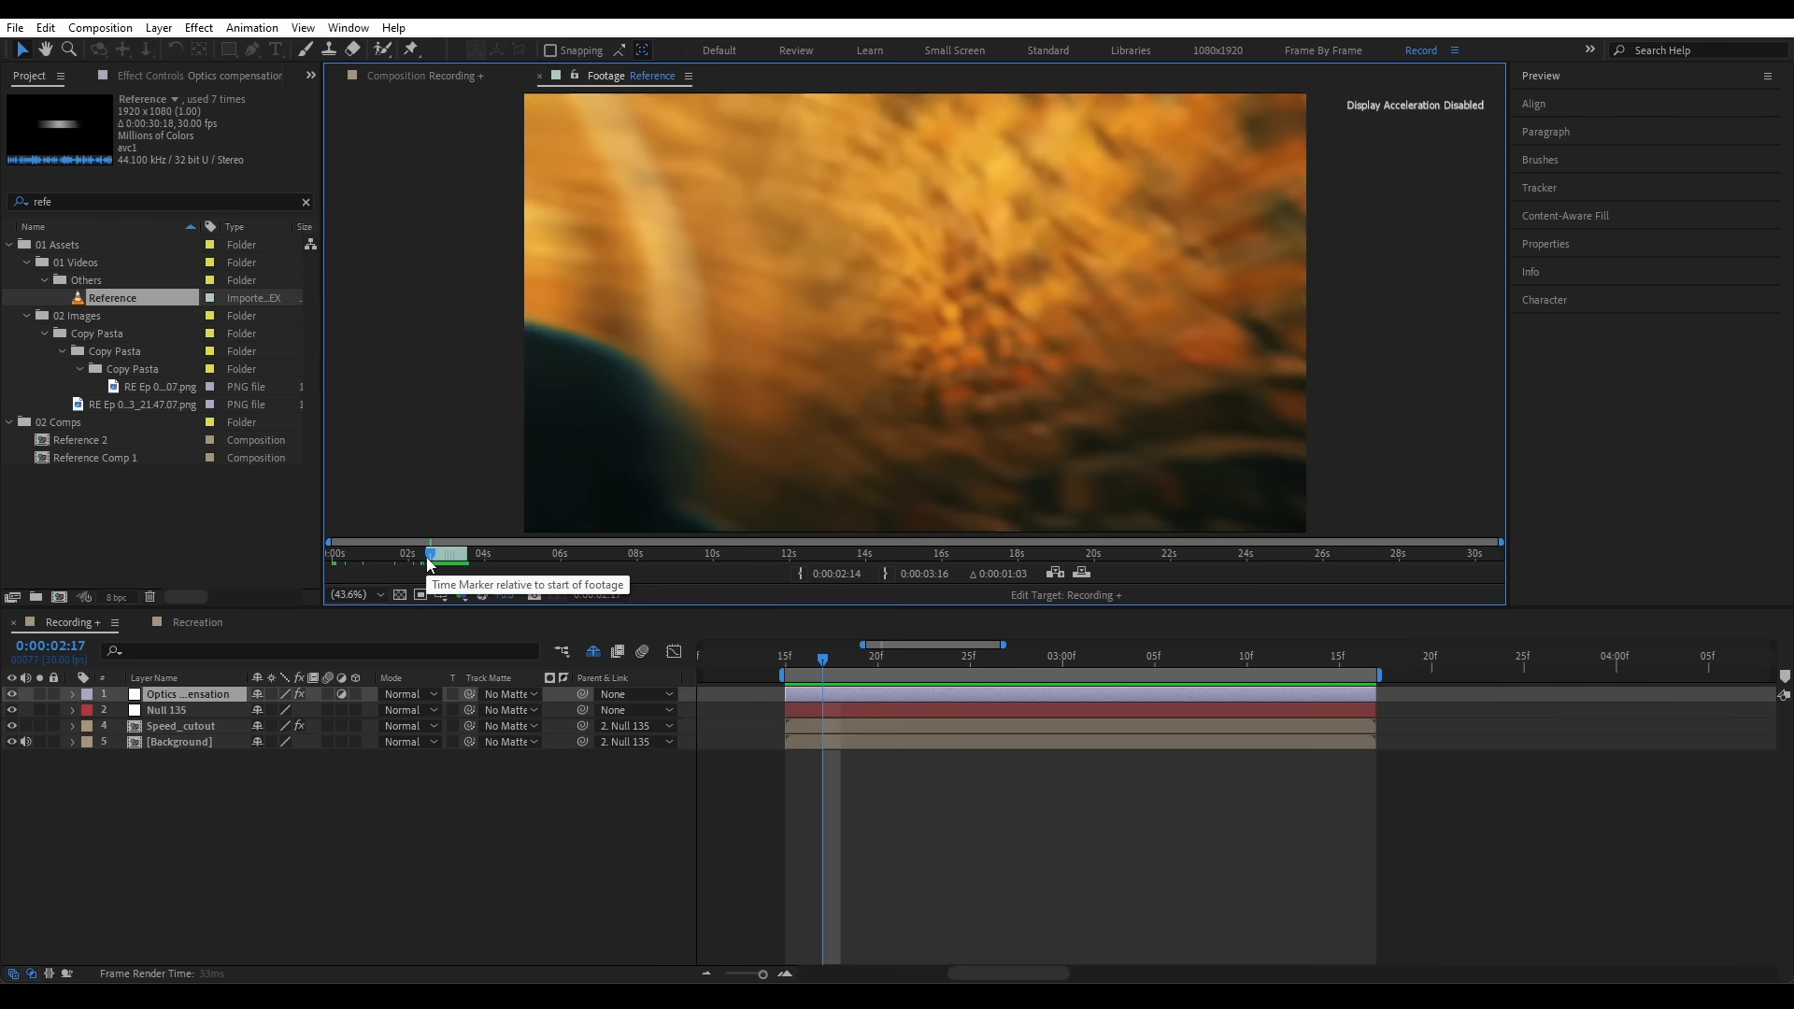
- Check the Reference's opening frames, paste the Turb and Brightness layers at the second clip's start, and compress their keyframes to fit the clip
left_click_drag(439, 561, 431, 553)
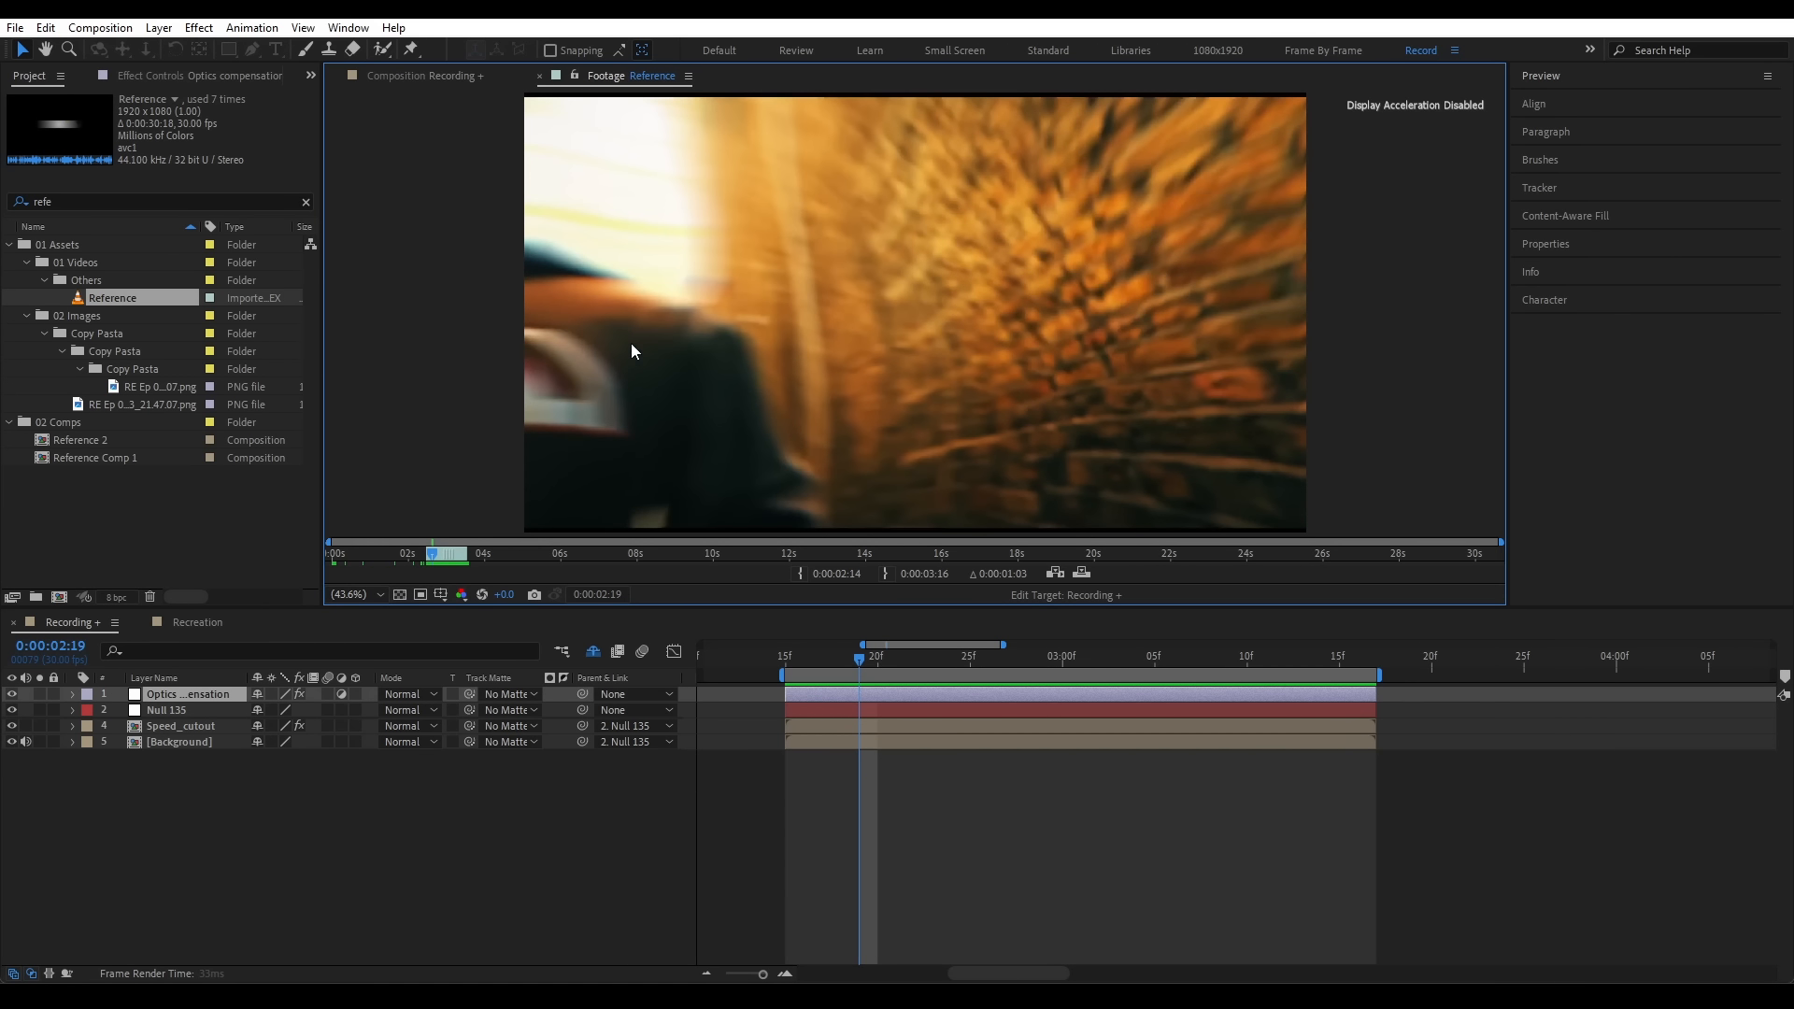
left_click(539, 75)
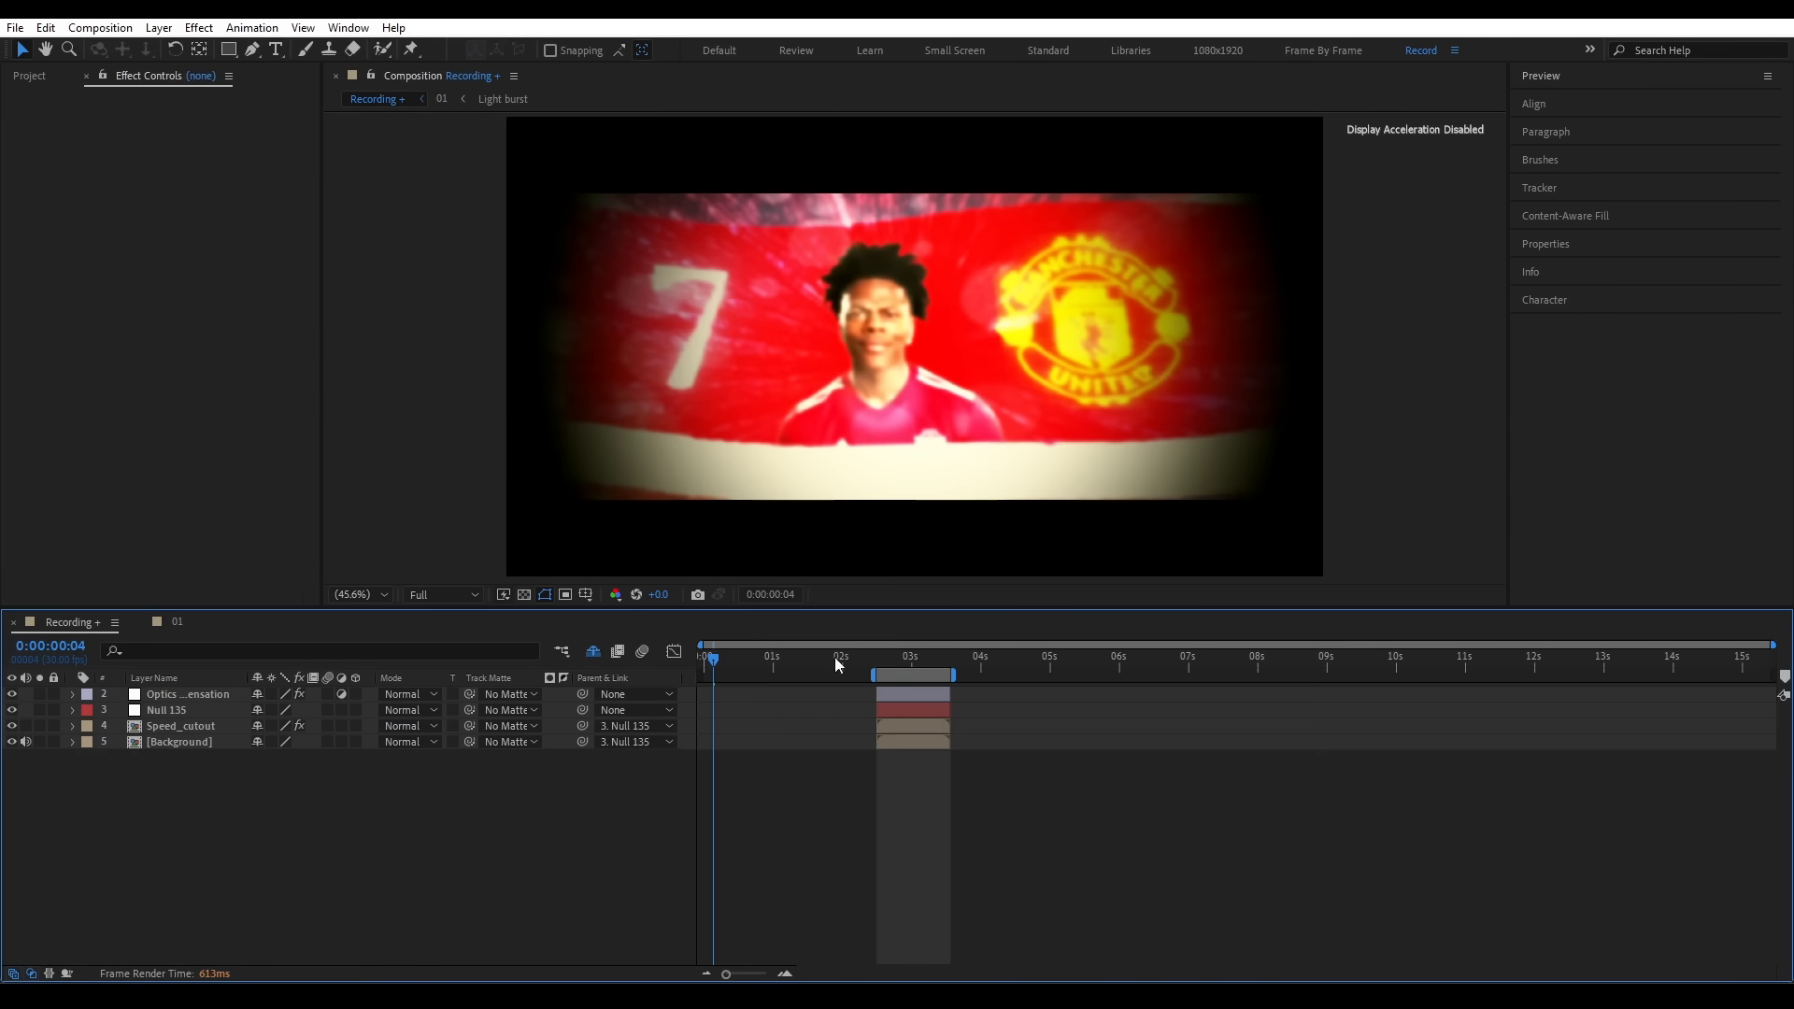
key("ctrl+v")
key("[")
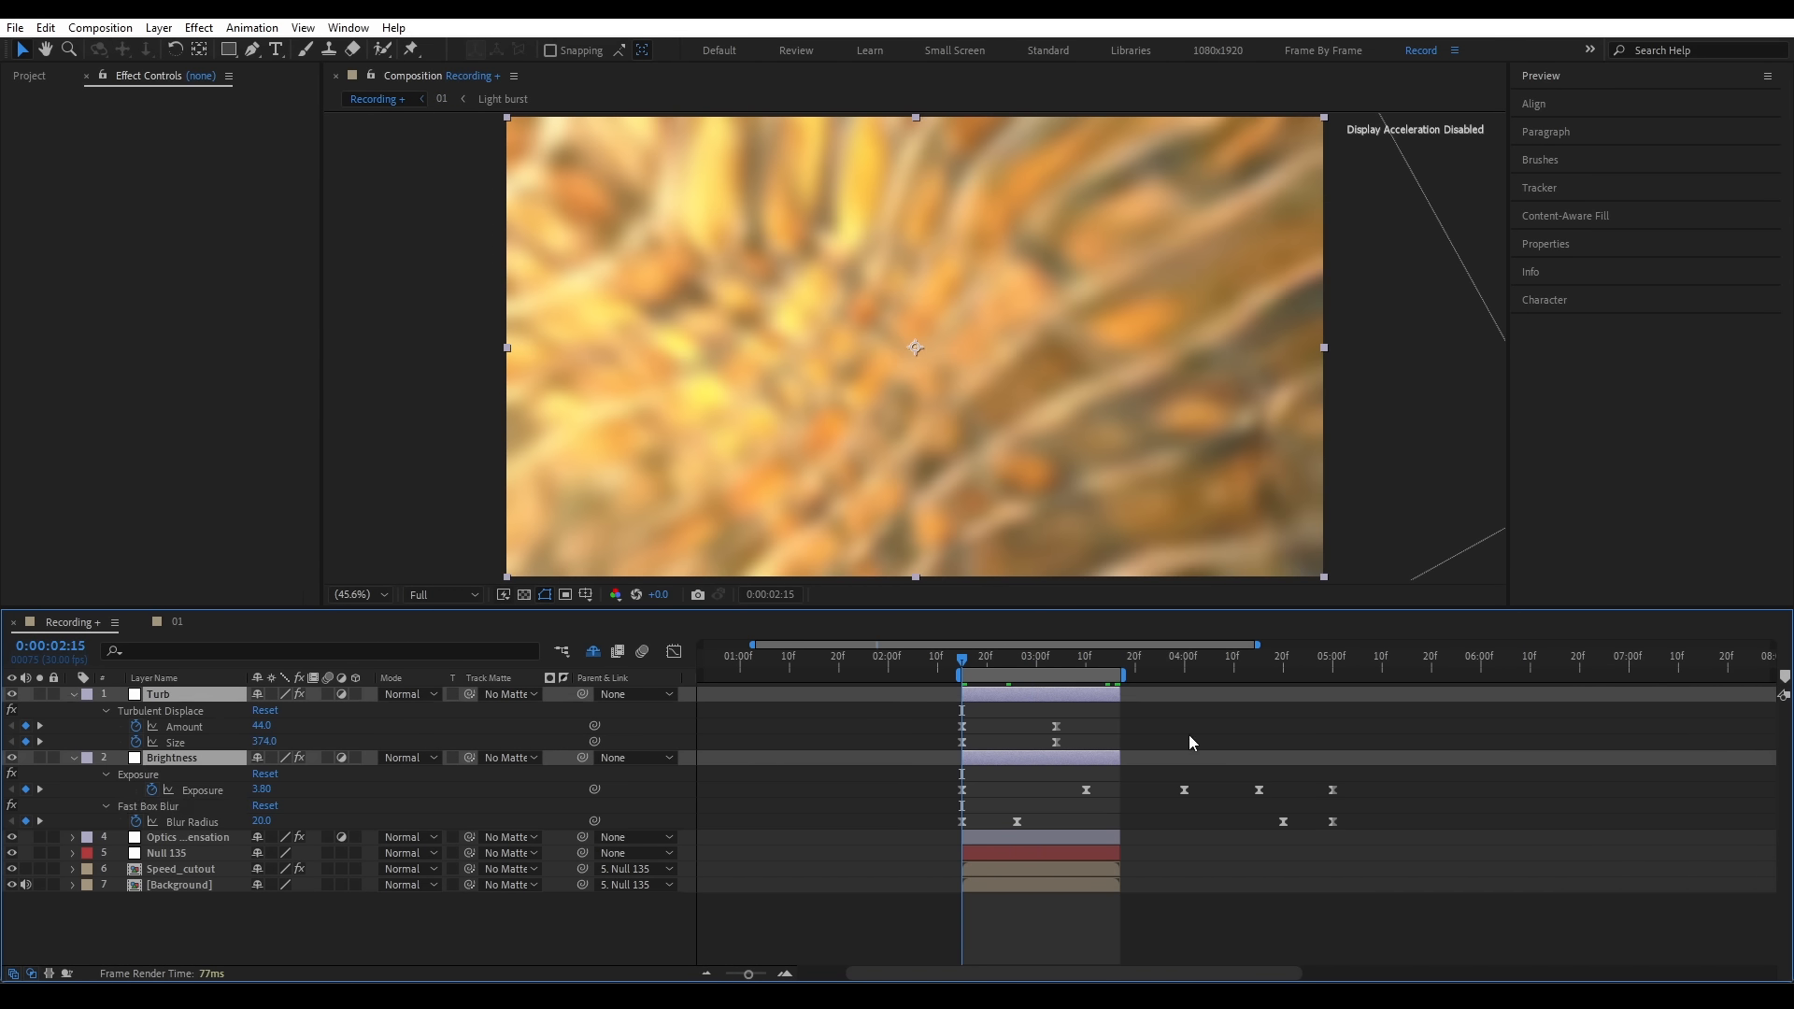
left_click_drag(1125, 832, 1242, 794)
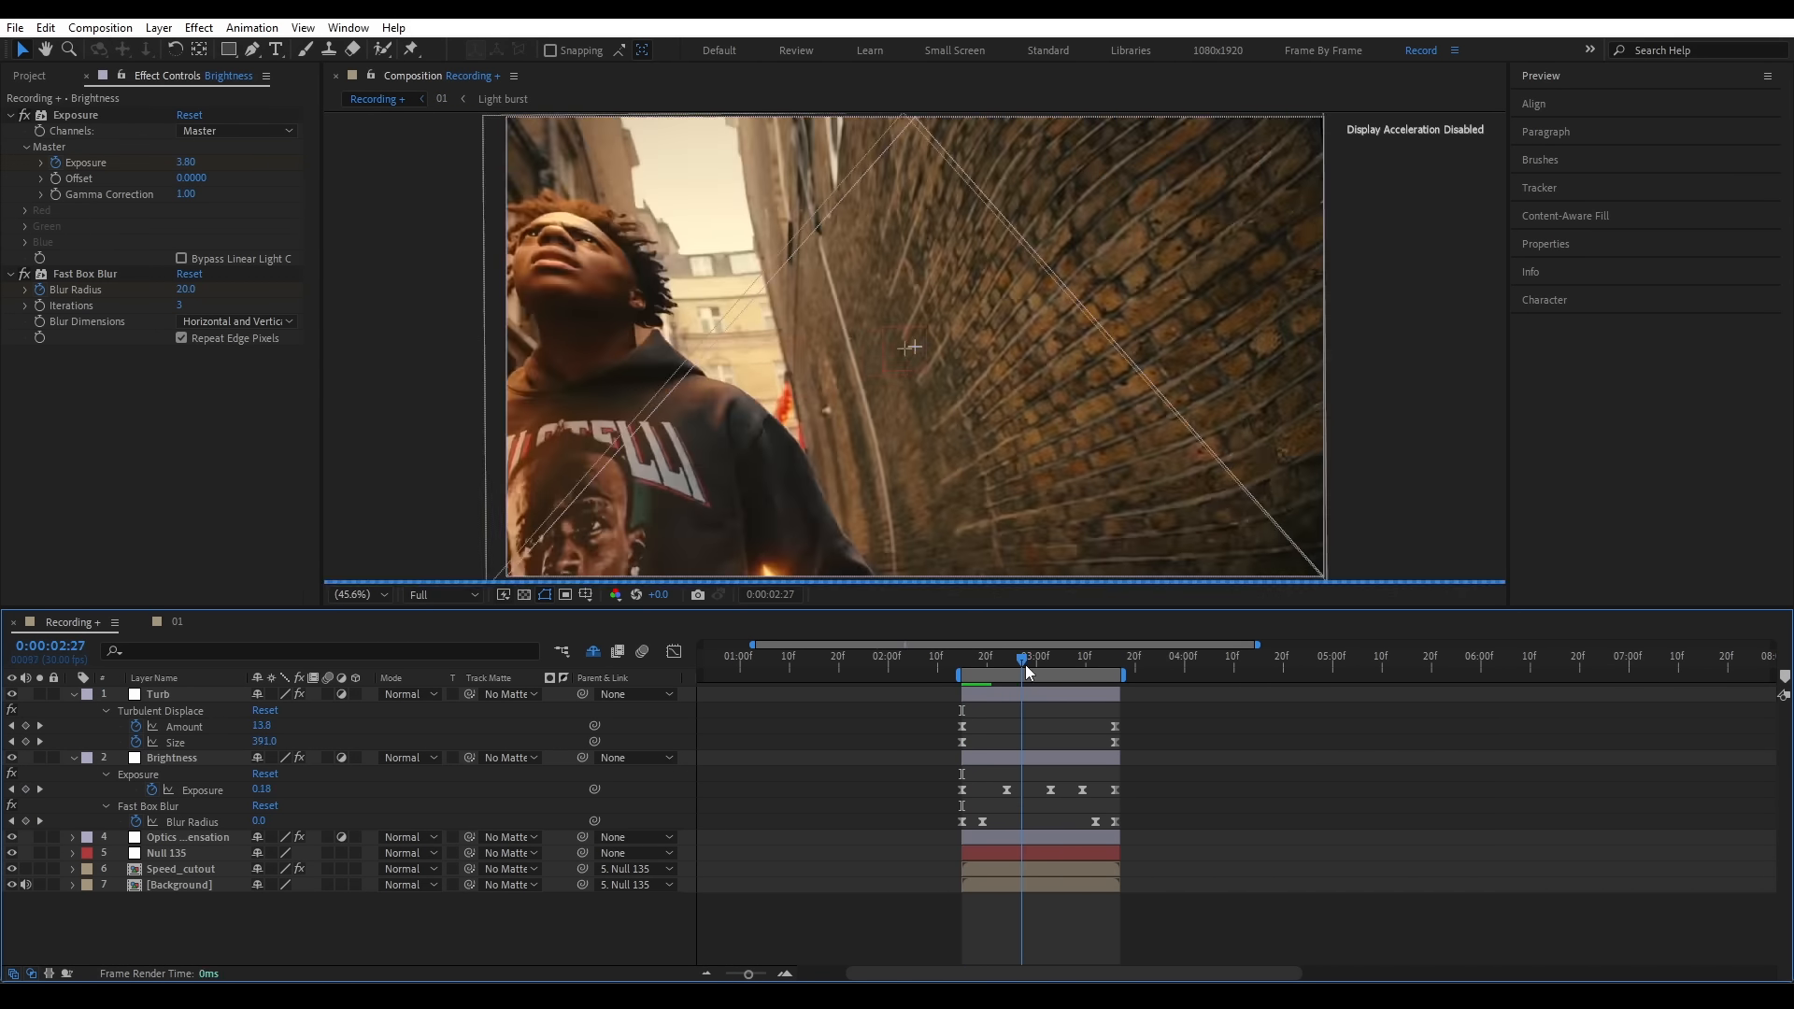
left_click_drag(1024, 665, 1056, 681)
left_click_drag(981, 752, 938, 732)
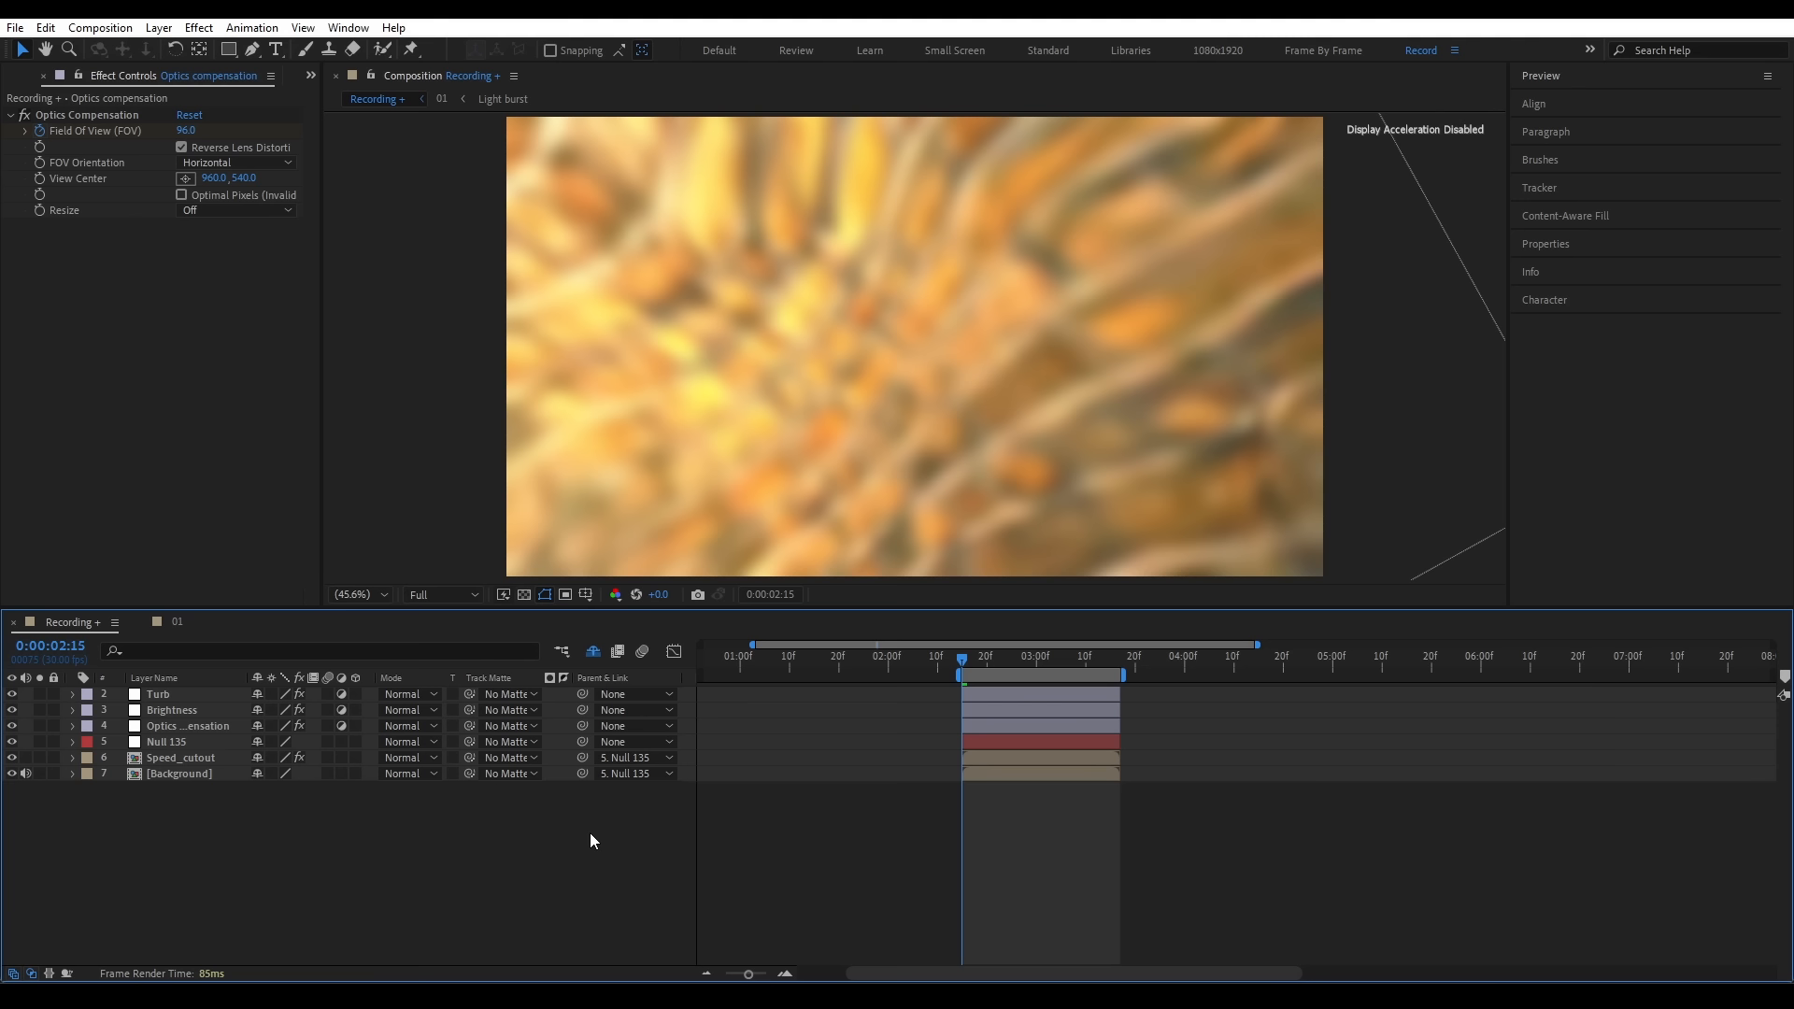
- Add a parent null for Null 135 and animate its scale from 100% at 0:00:03:07 to 202% at the clip's end, with a steep eased curve
key("ctrl+alt+shift+y")
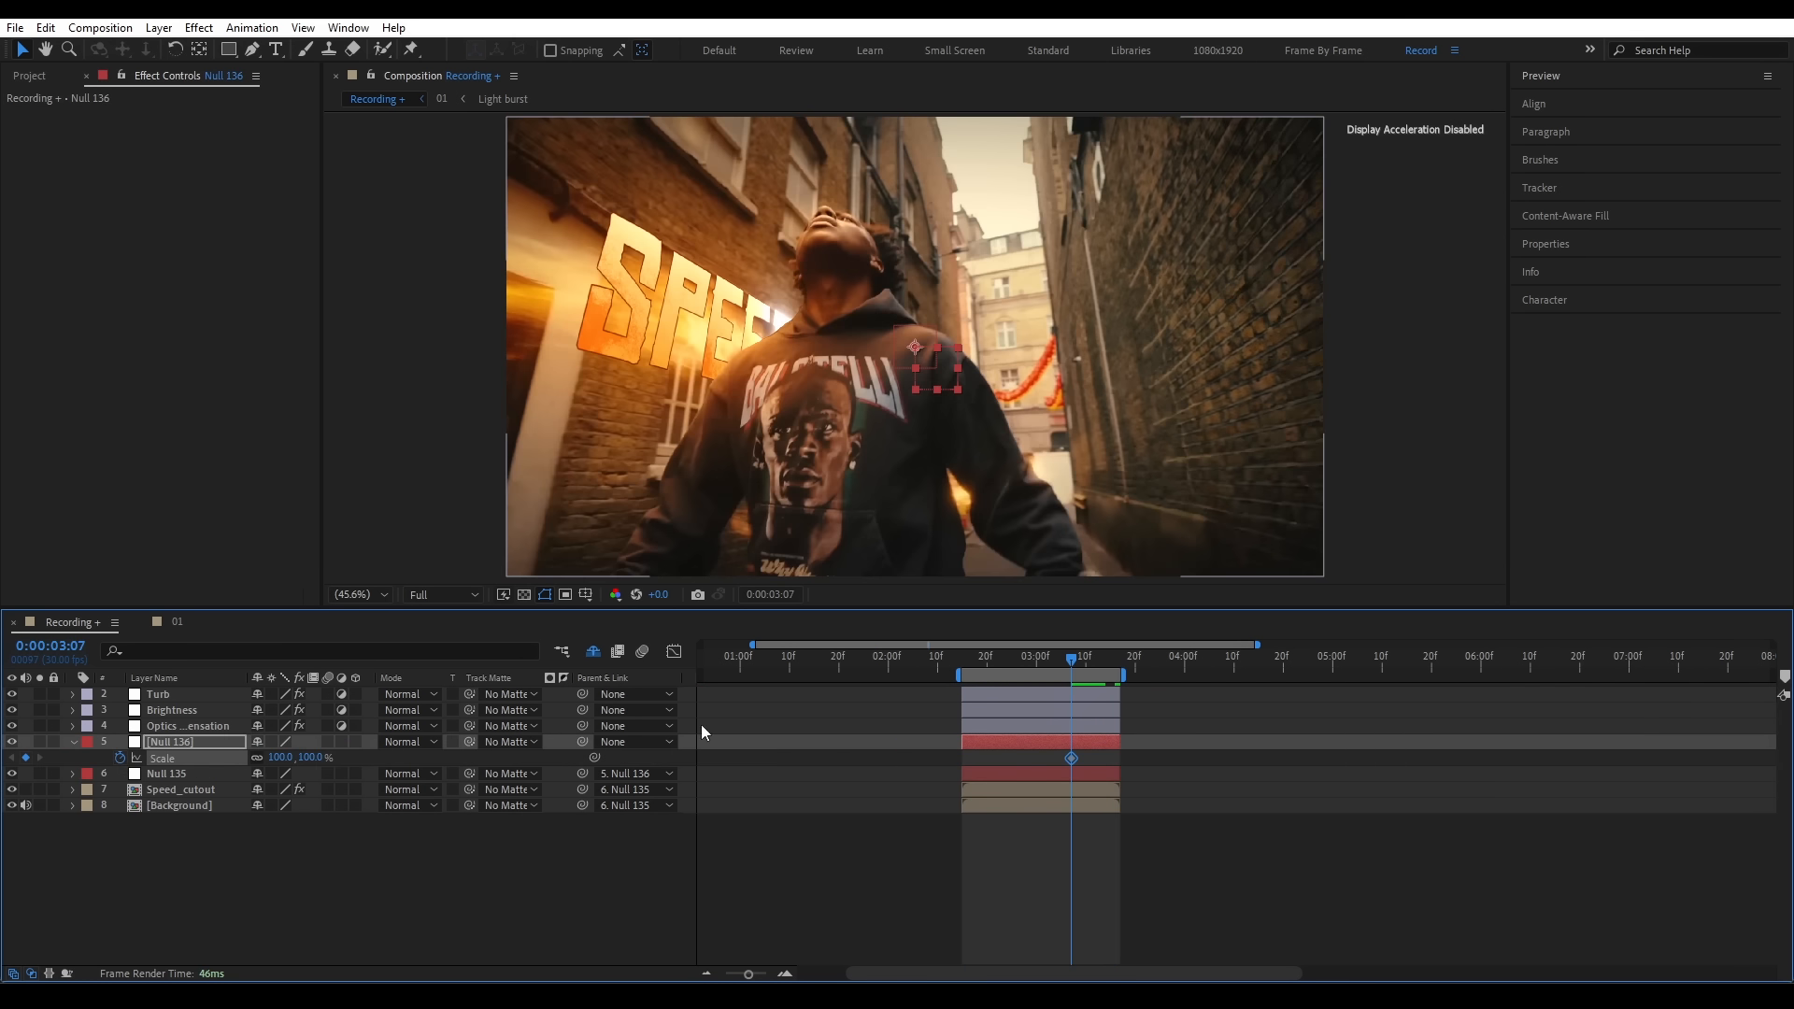
left_click_drag(1071, 665, 1115, 667)
left_click_drag(314, 758, 398, 763)
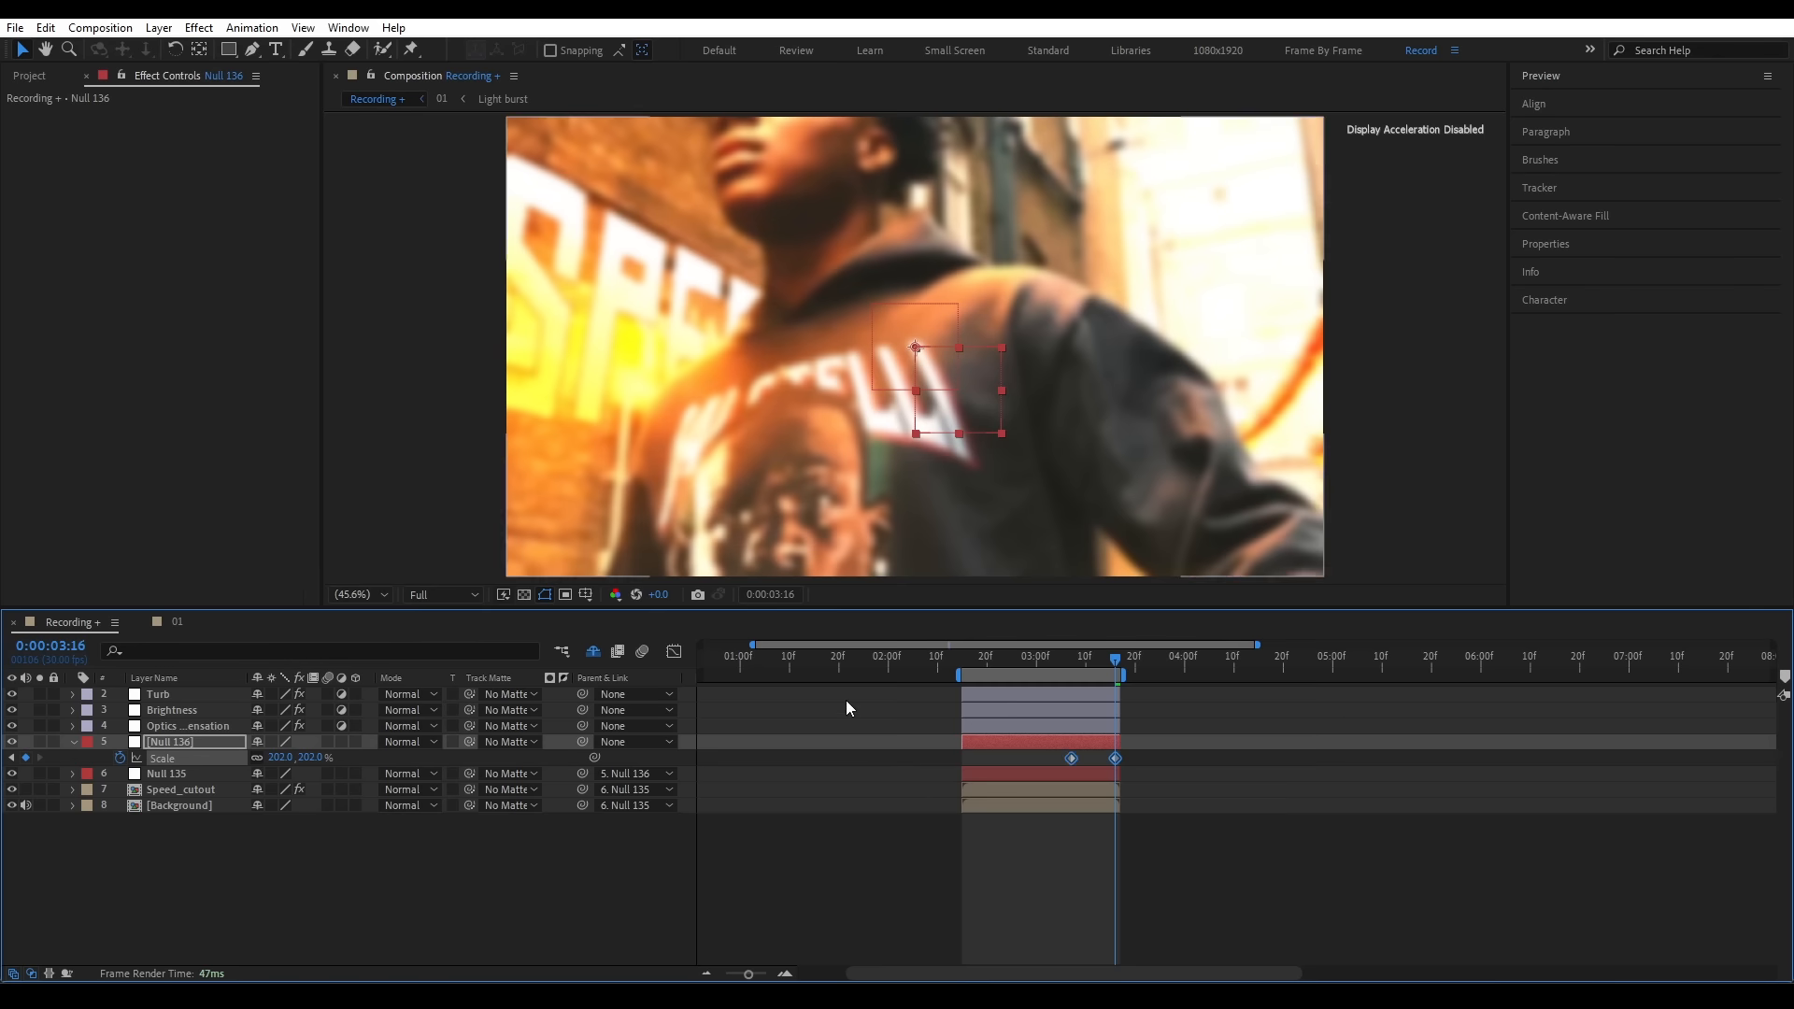
key("shift+F3")
left_click_drag(934, 914, 1054, 906)
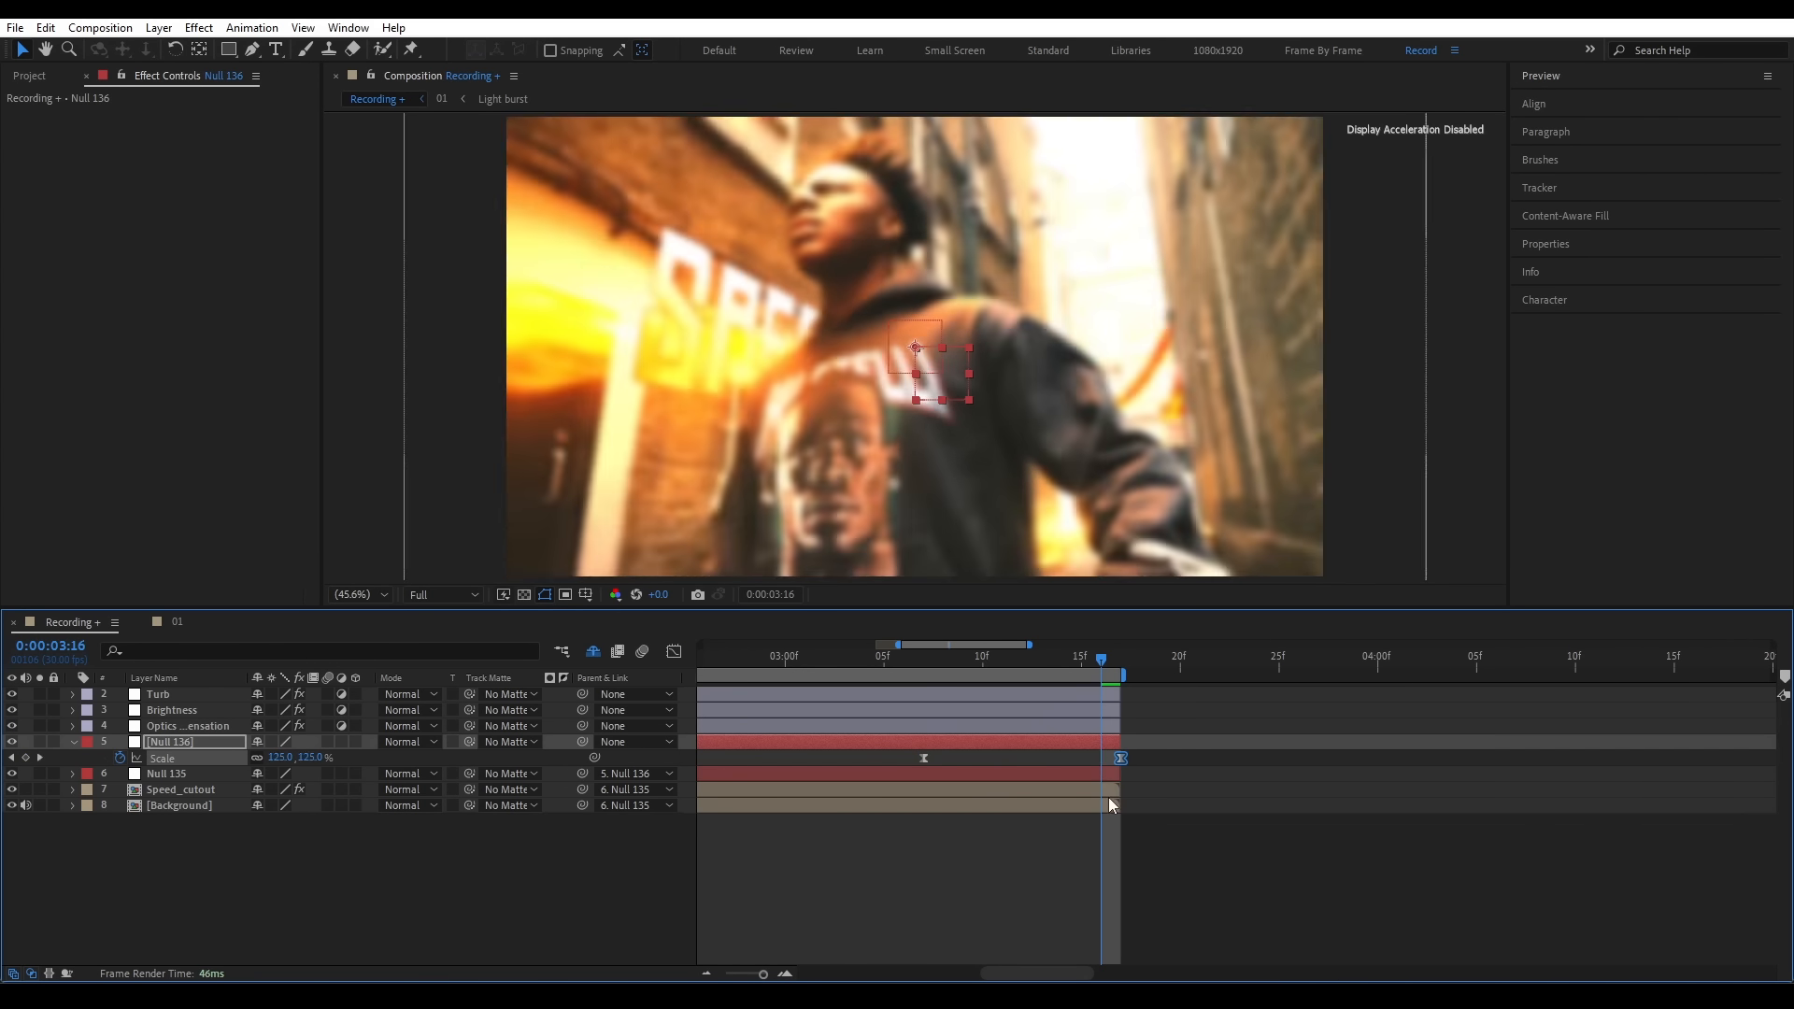
left_click_drag(1103, 661, 1006, 676)
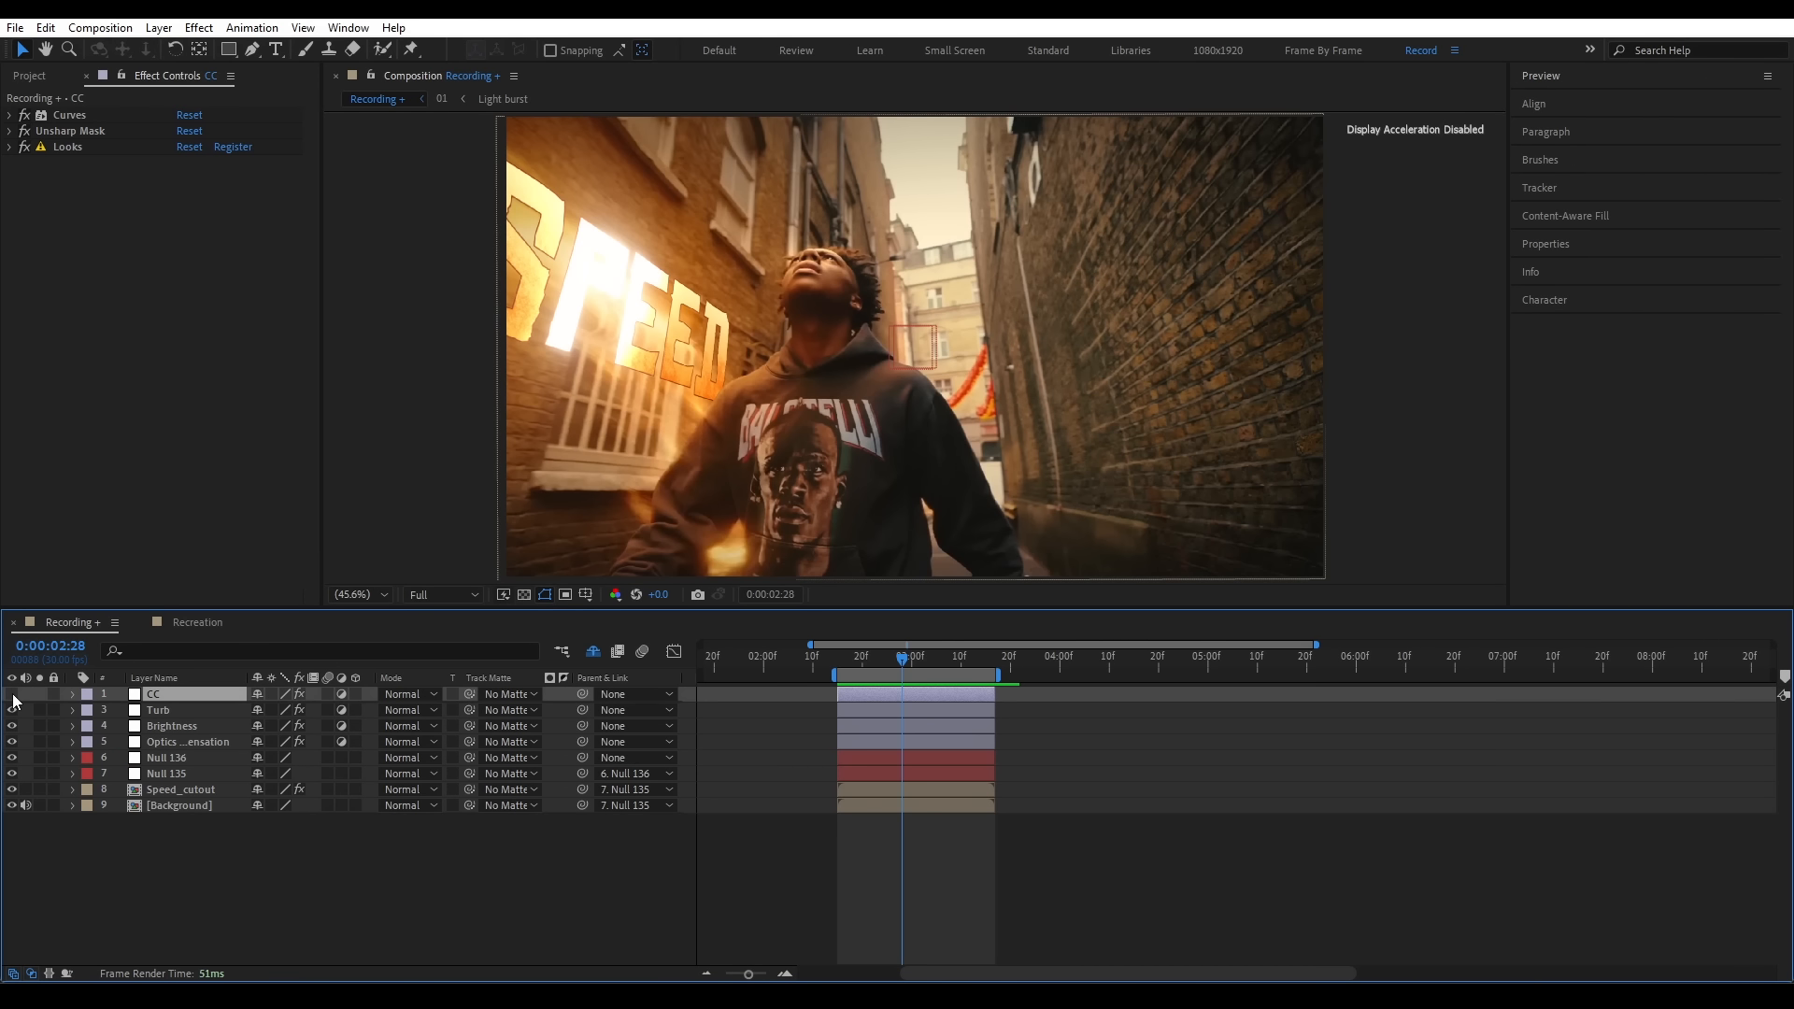
- Turn on the CC adjustment layer's visibility and preview the finished second clip
left_click(13, 695)
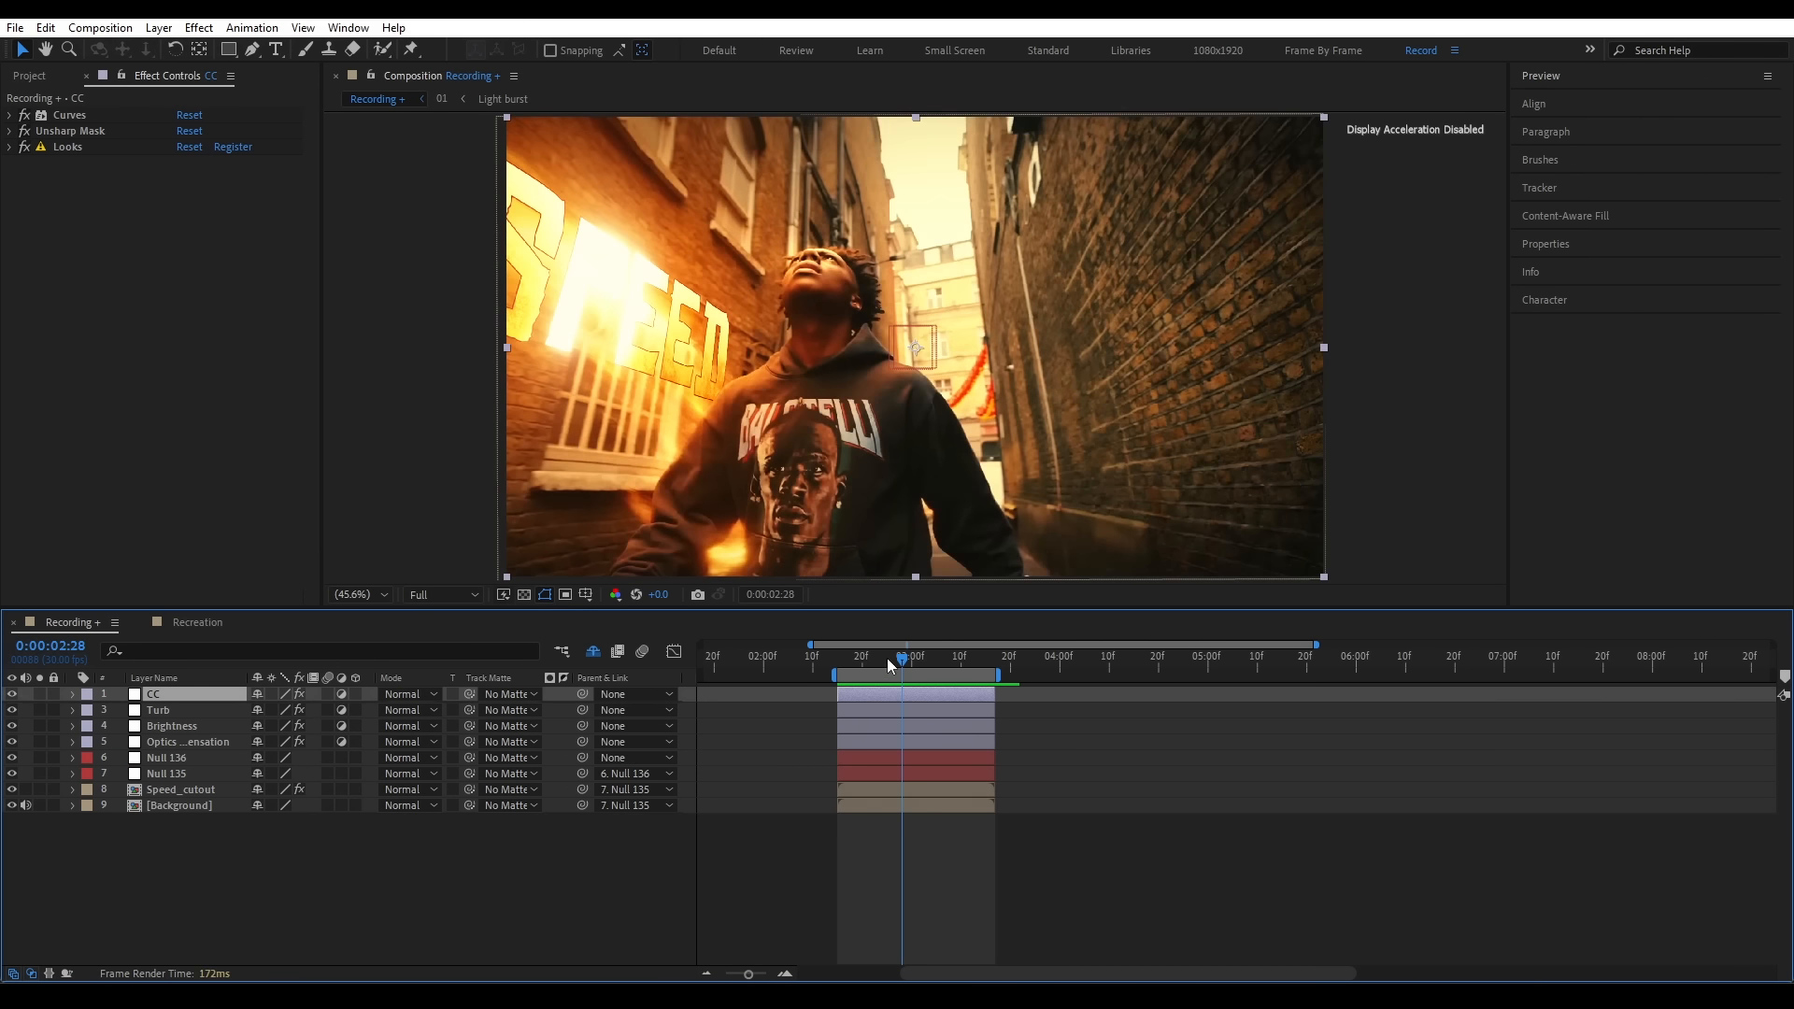
key("space")
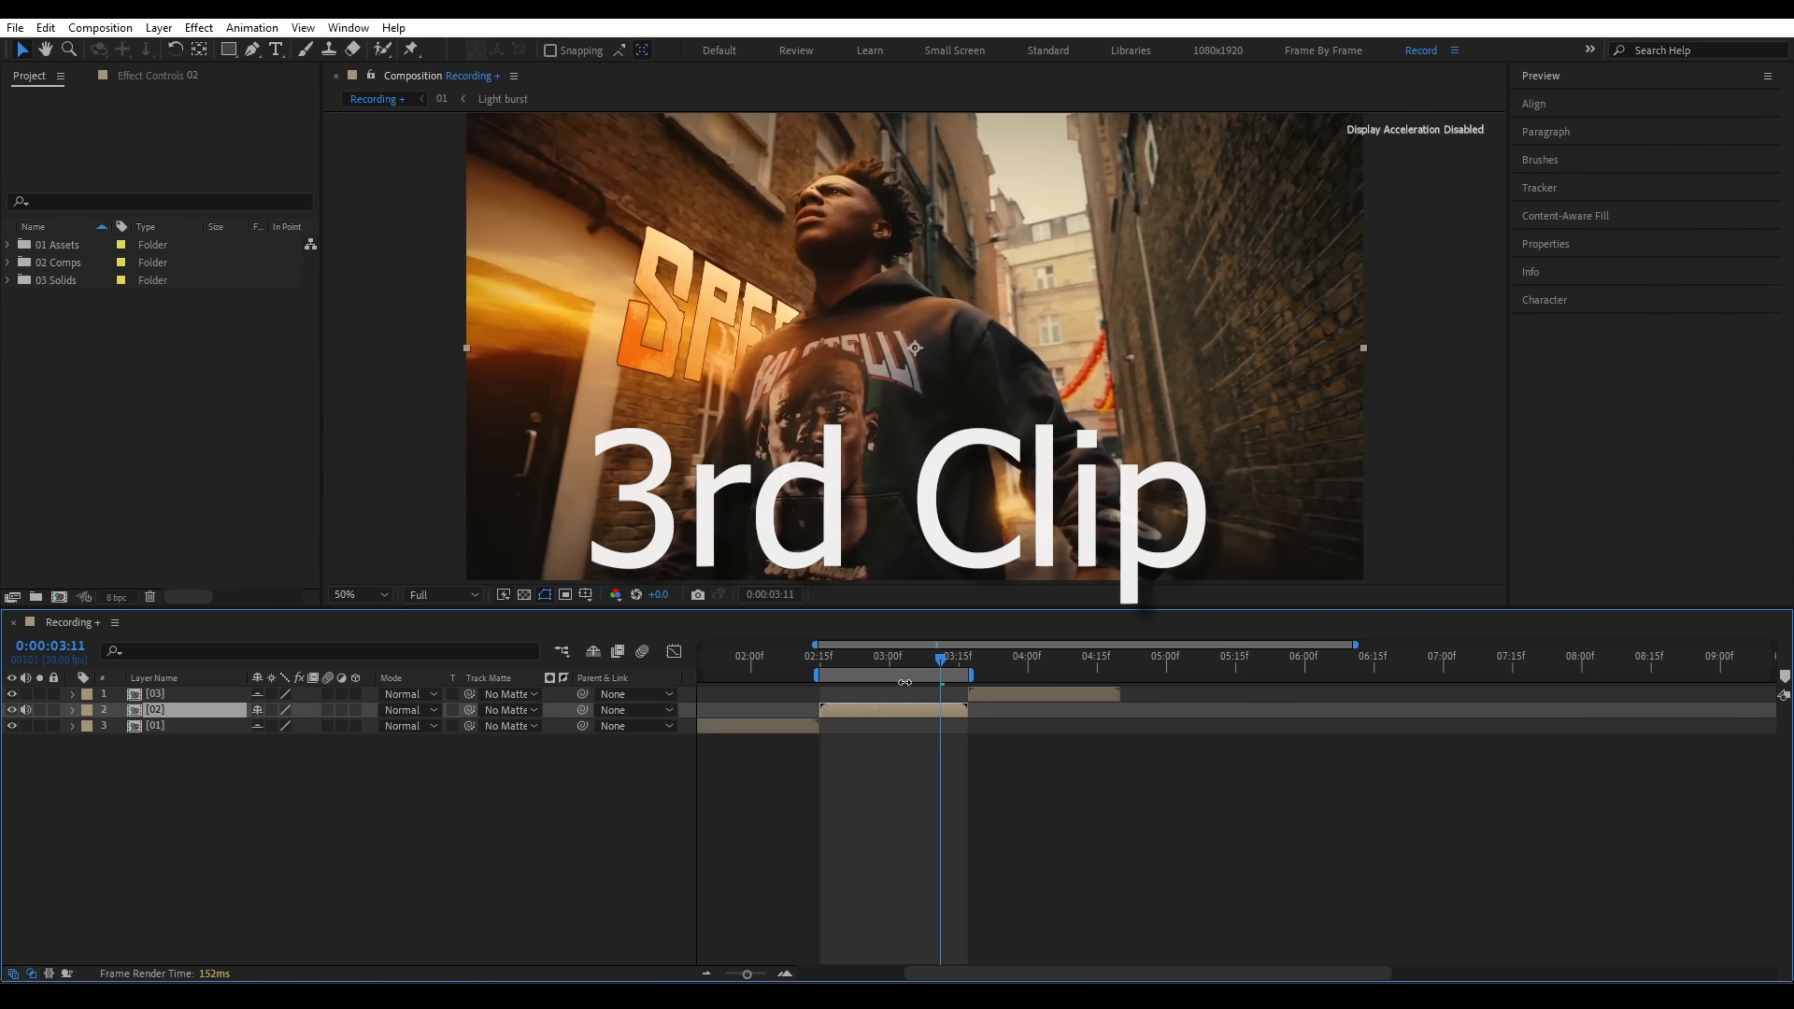
- Move to the third clip and swap the shy states so that 03 is shown and 02 is hidden
left_click_drag(892, 675, 1037, 671)
left_click(258, 697)
left_click(257, 712)
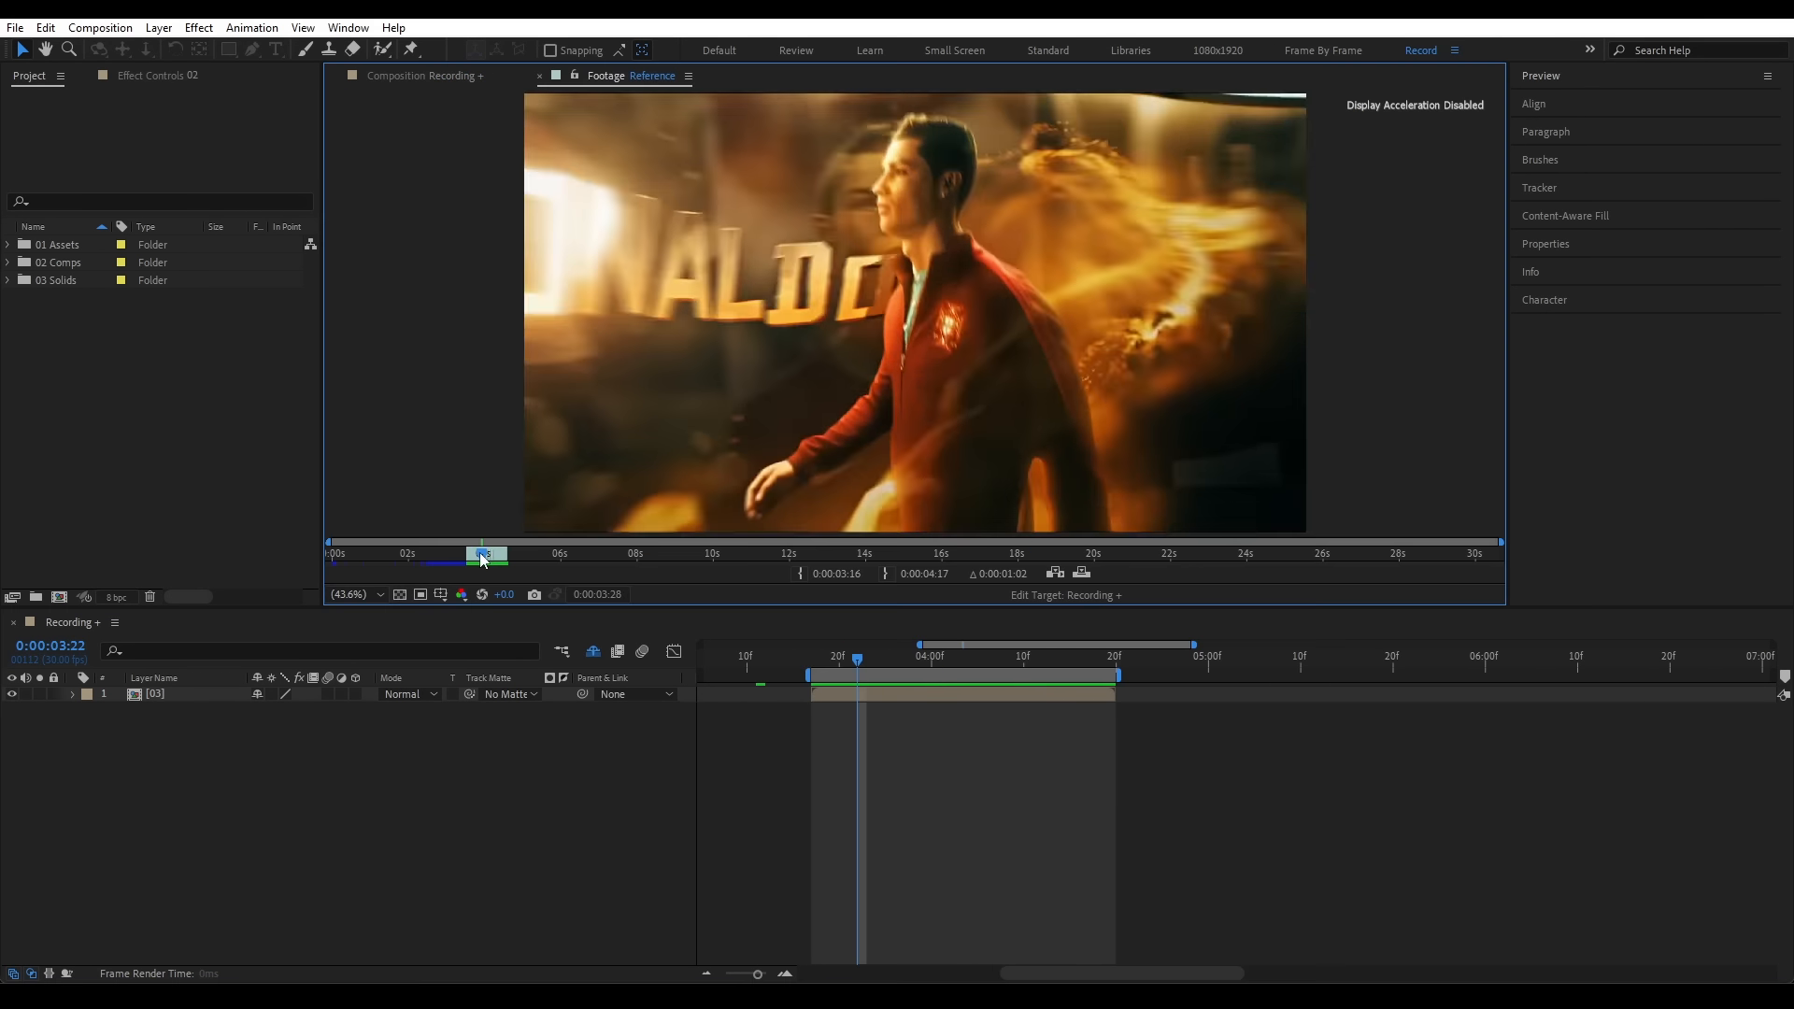
- Review the RONALDO clip in the Reference footage and inspect the Roto cutout on its own and over the text
left_click_drag(481, 564, 492, 564)
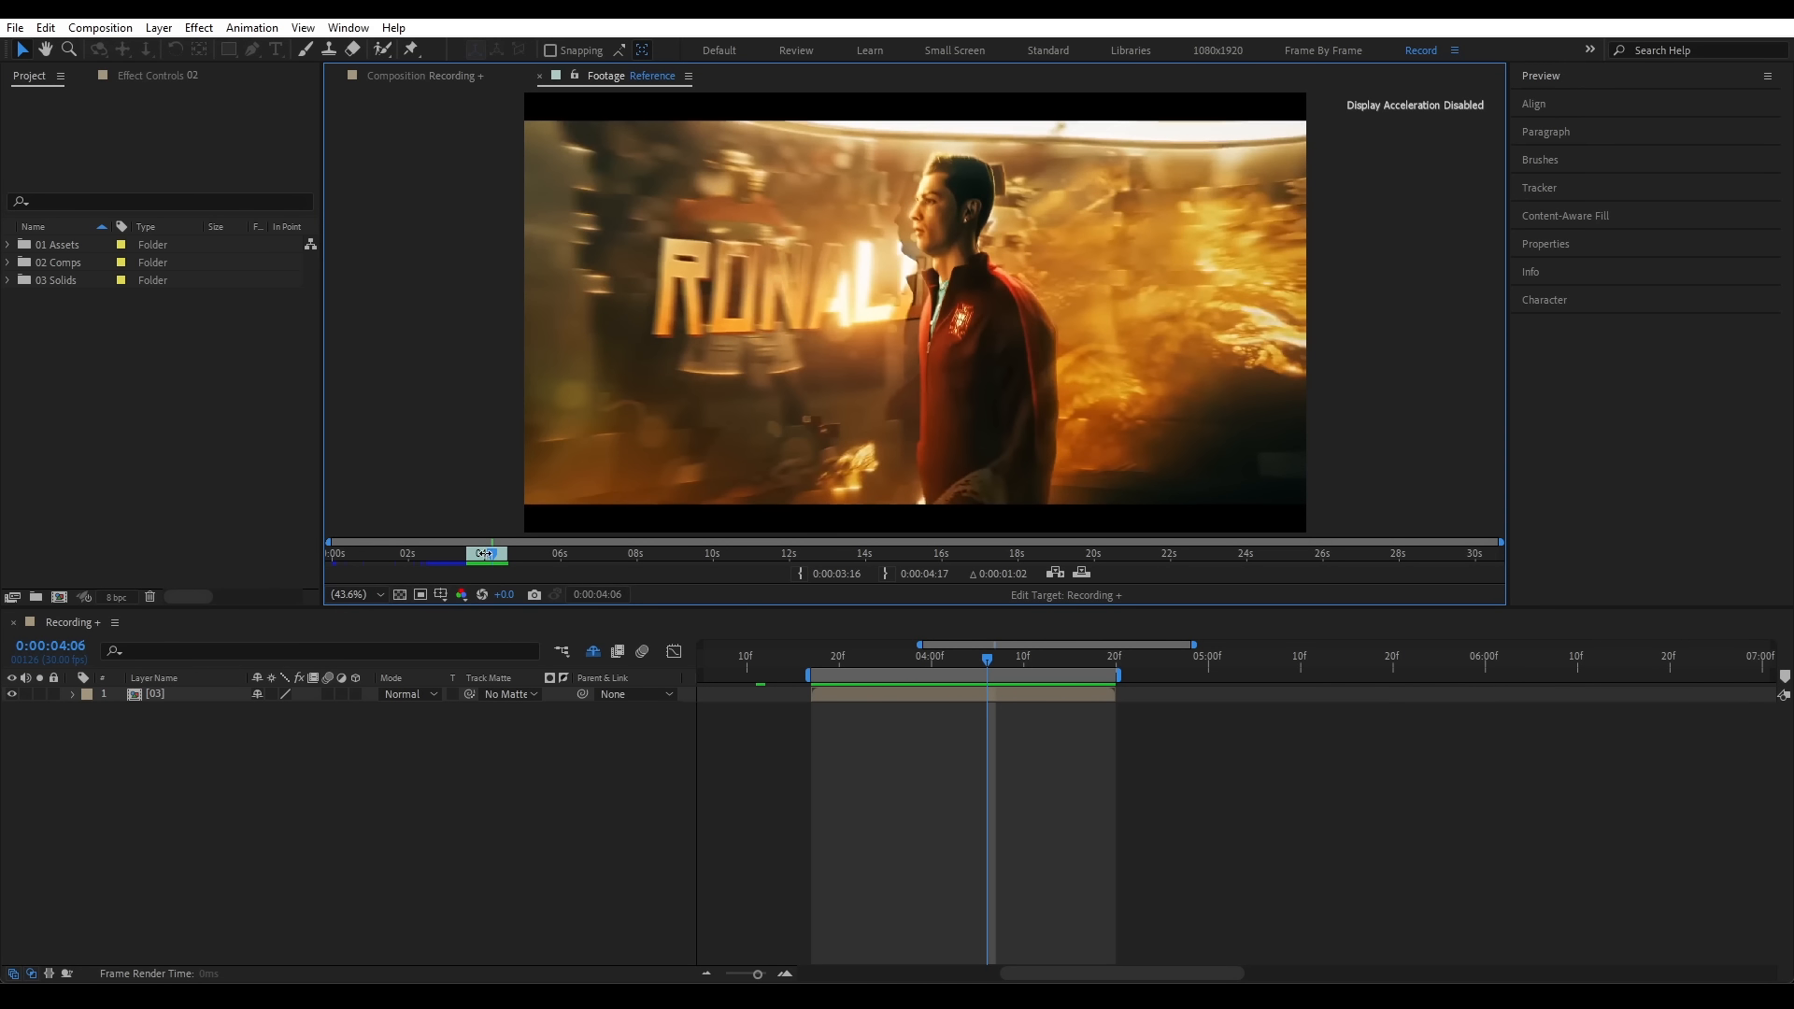
mouse_move(495, 556)
left_mouse_down()
mouse_move(480, 556)
mouse_move(502, 558)
left_mouse_up()
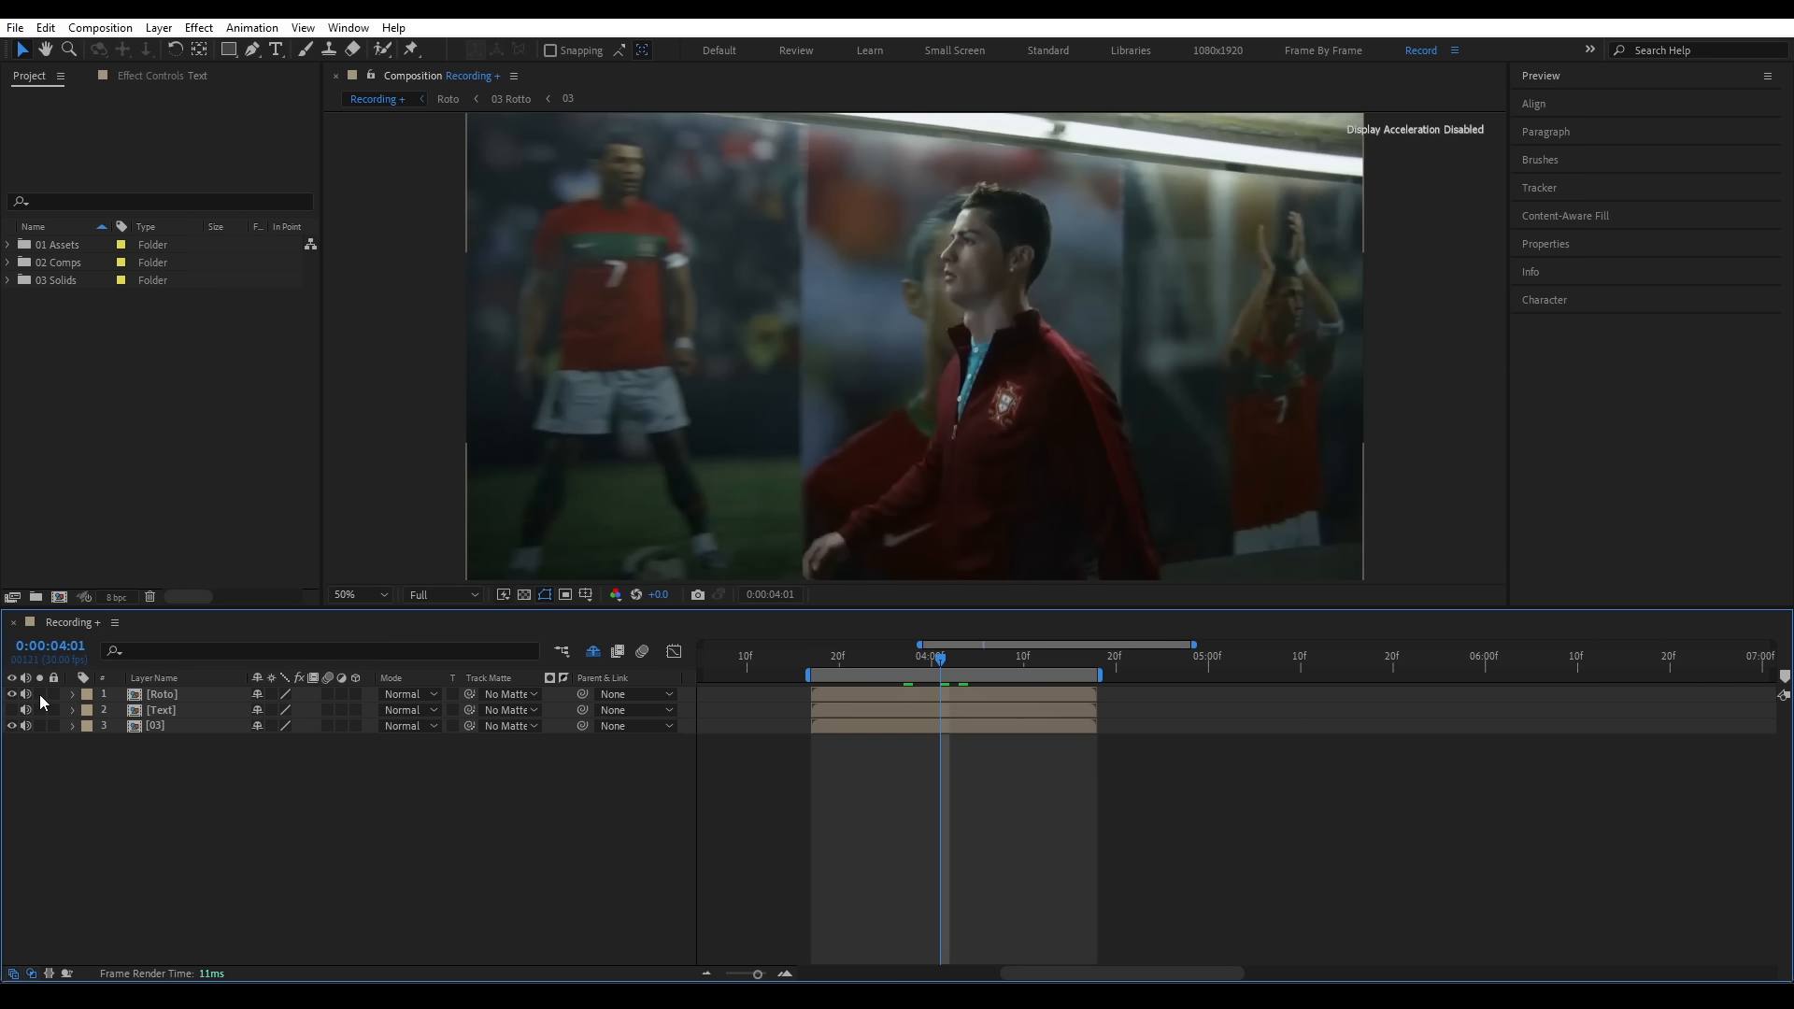
left_click(39, 695)
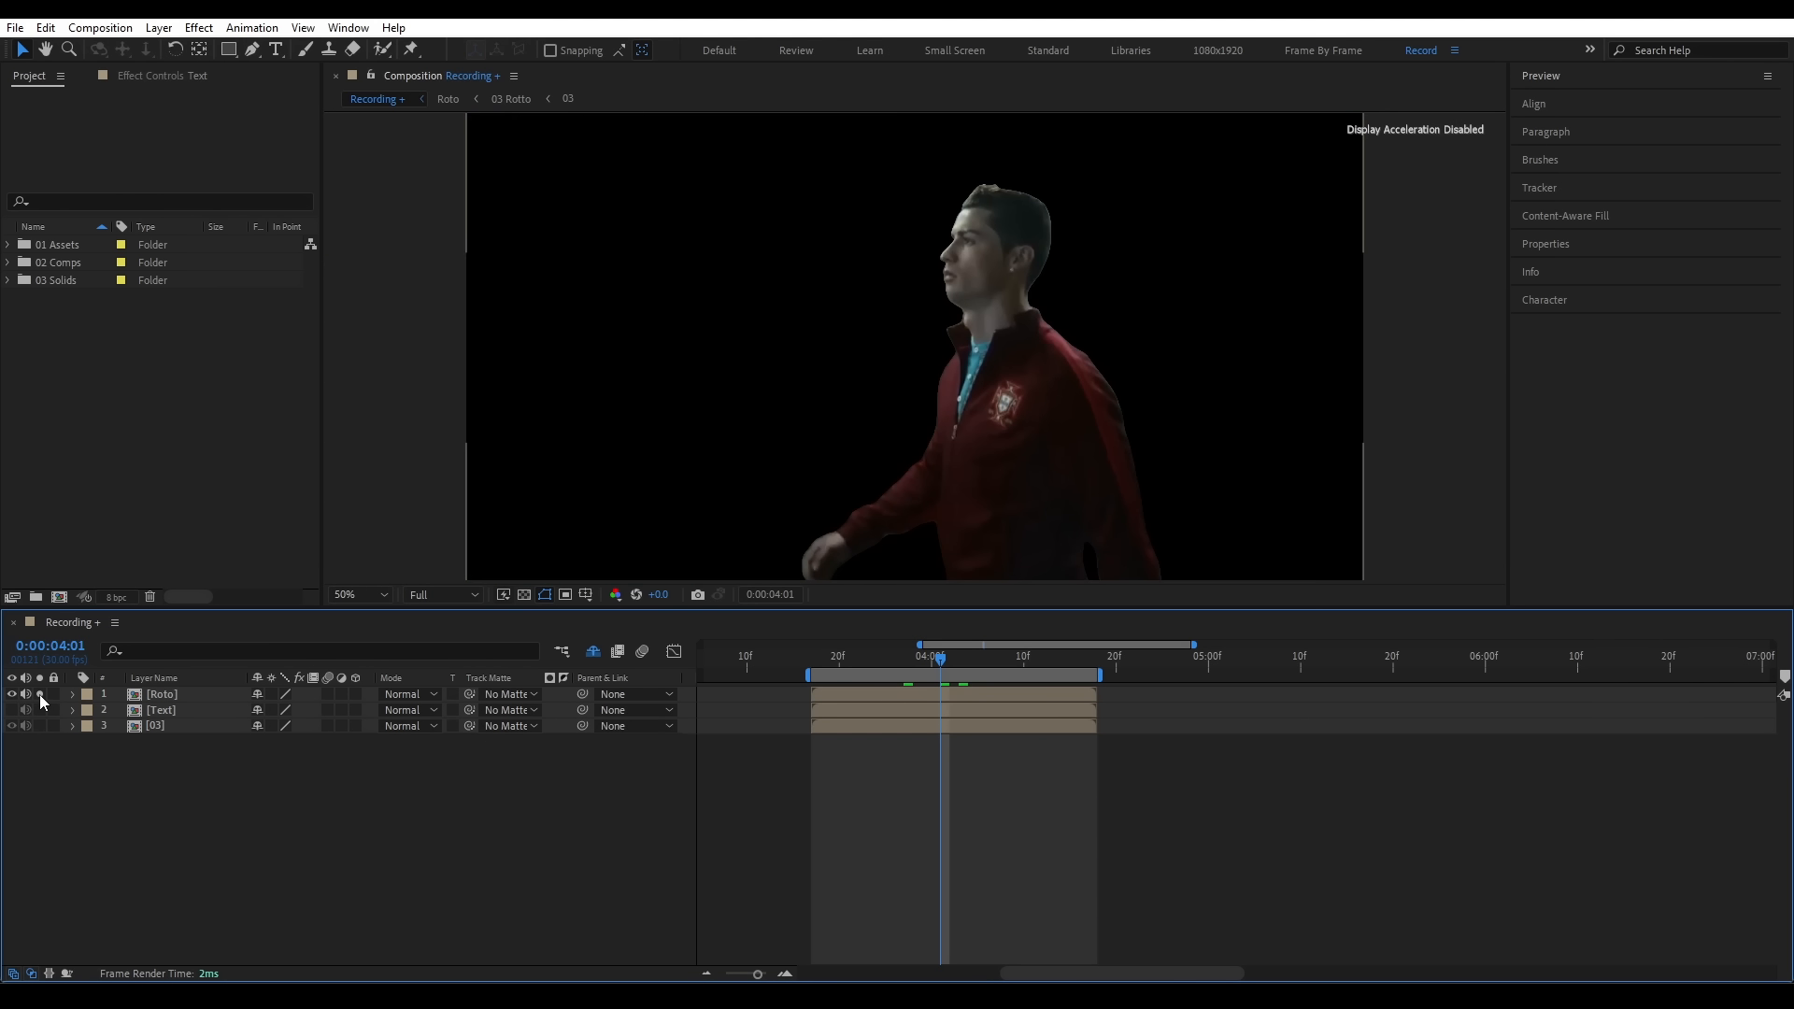
left_click(39, 695)
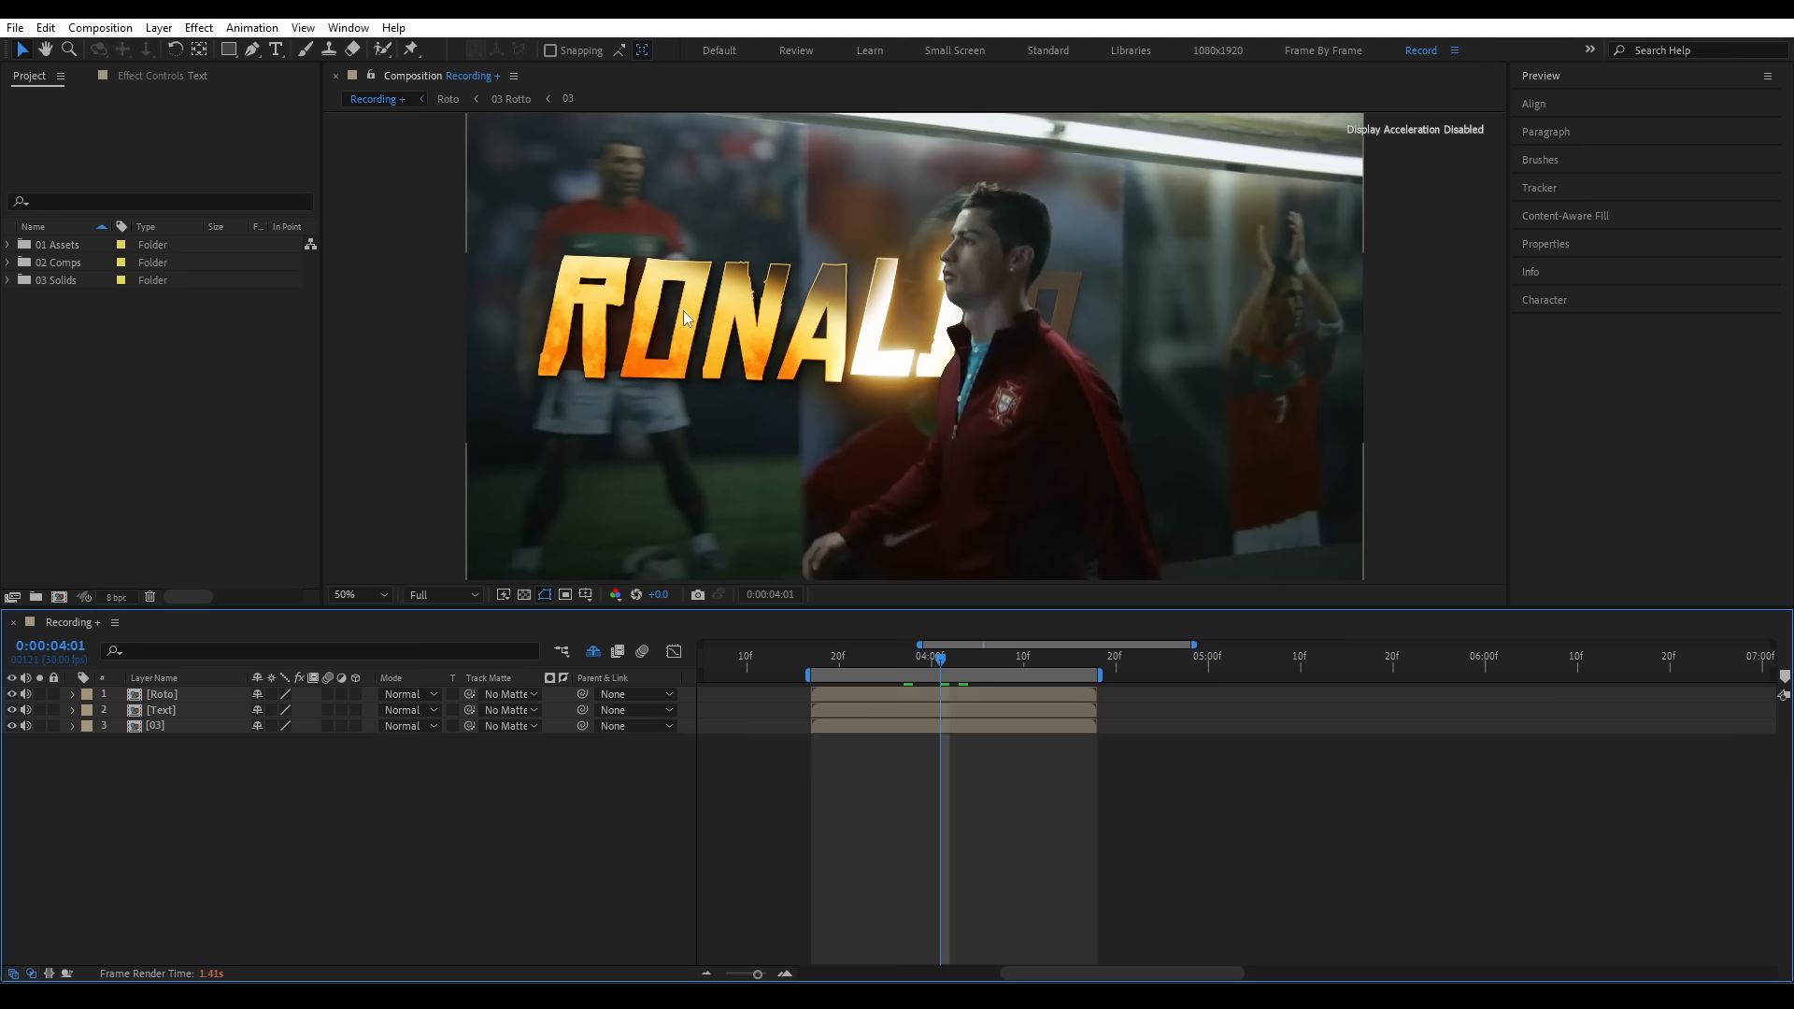
mouse_move(940, 659)
left_mouse_down()
mouse_move(917, 659)
mouse_move(970, 656)
mouse_move(941, 653)
left_mouse_up()
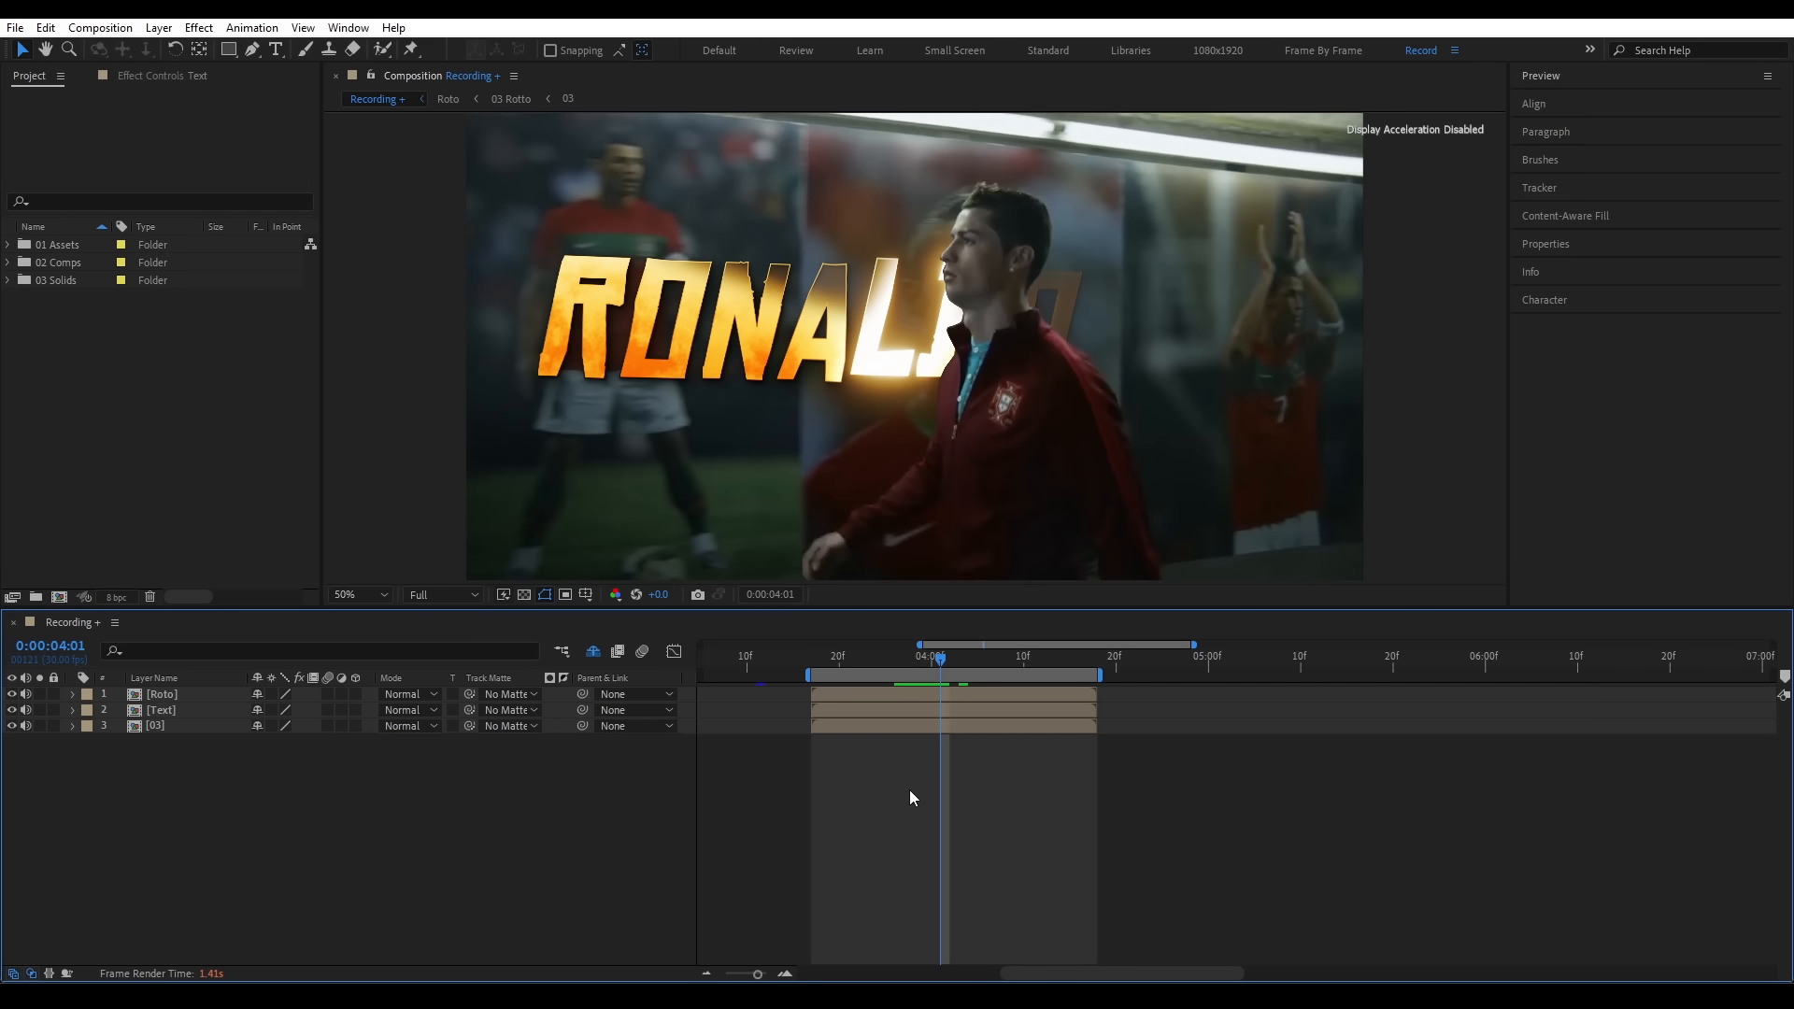
- Rename the 03 layer to Background, pre-compose it as Background with all attributes moved, and open the new composition
left_click(177, 728)
key("ctrl+shift+c")
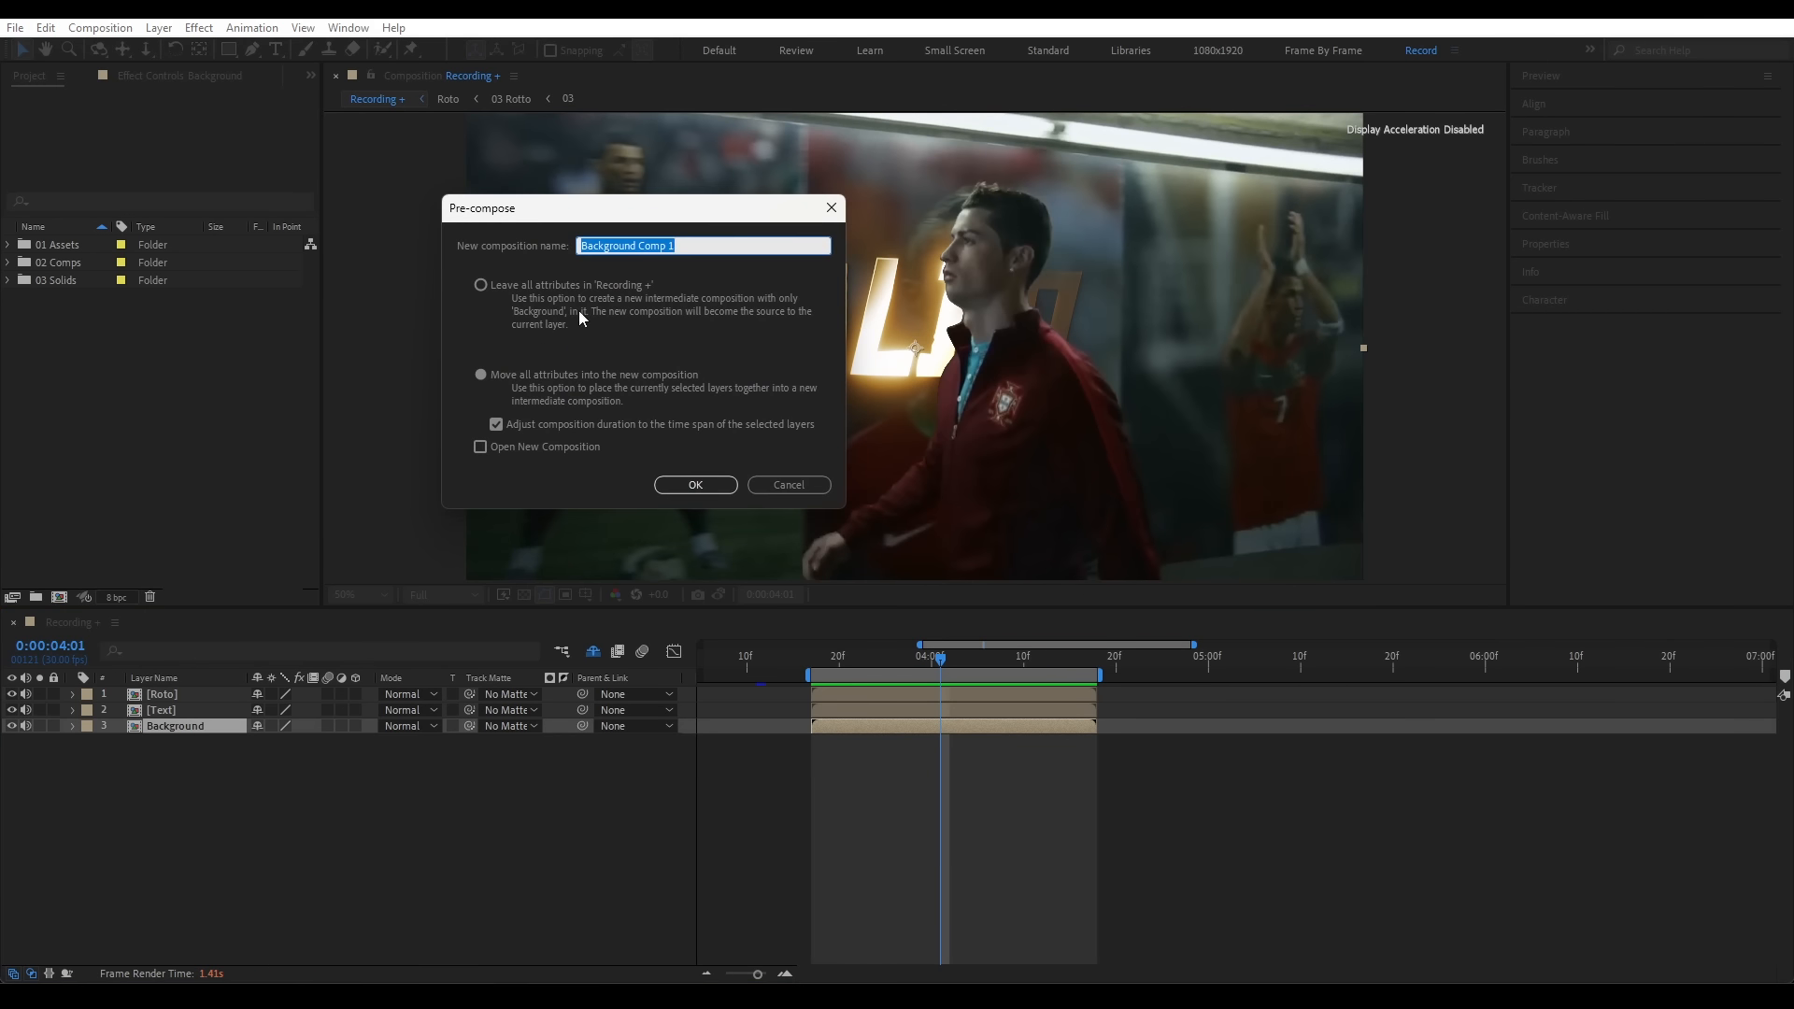
type("Background")
left_click(695, 484)
double_click(877, 725)
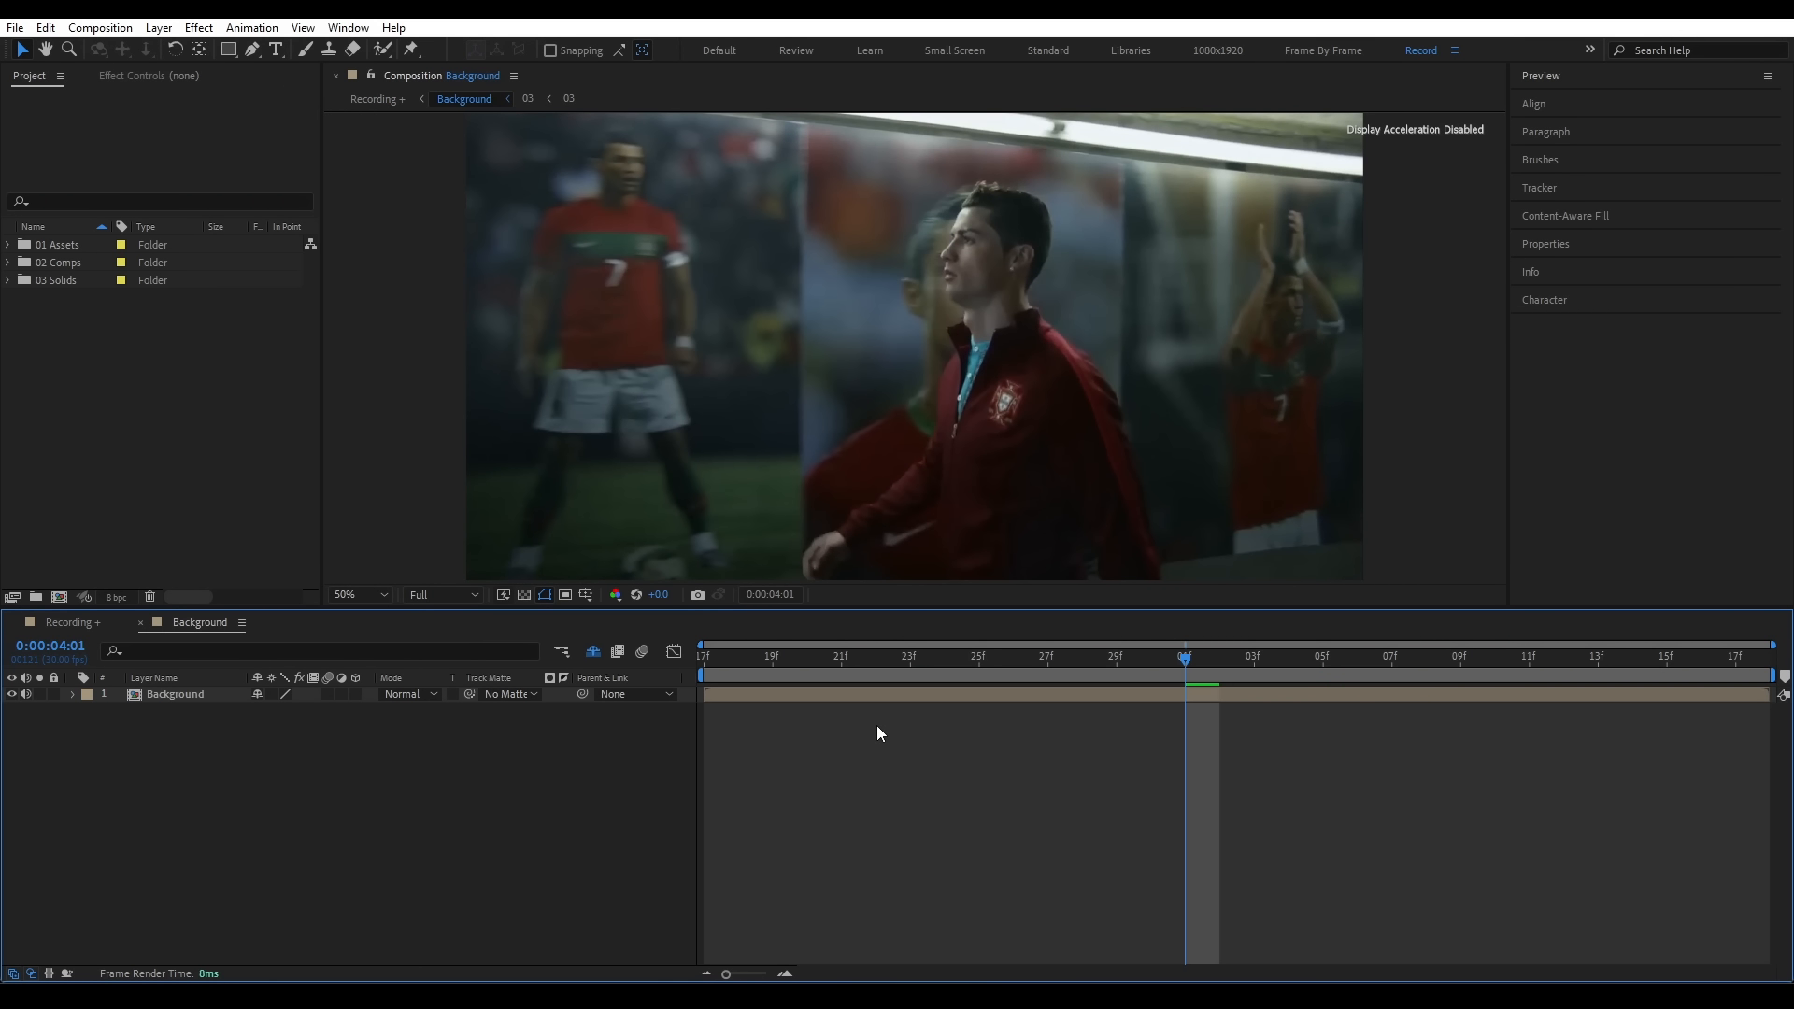
- Add an adjustment layer above the Background footage and apply Displacement Map with a maximum horizontal displacement of 136
key("ctrl+alt+y")
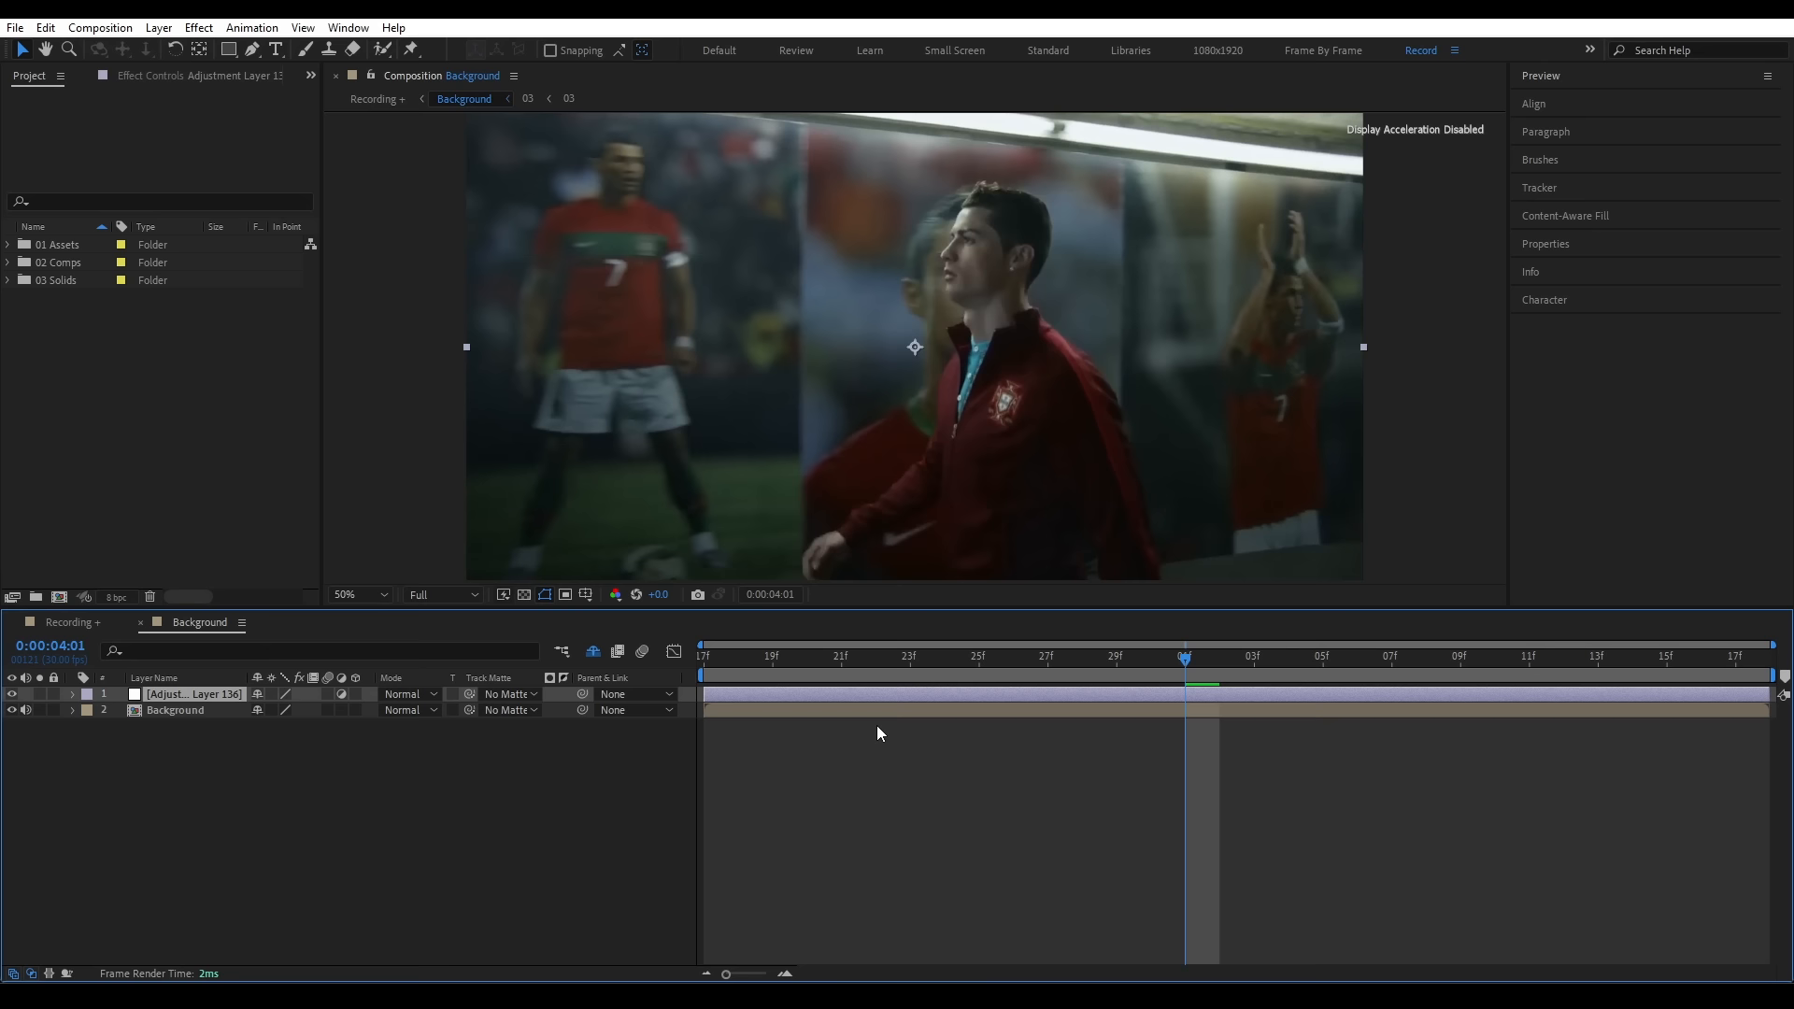
key("ctrl+space")
type("disp")
left_click(228, 691)
left_click_drag(183, 161, 296, 158)
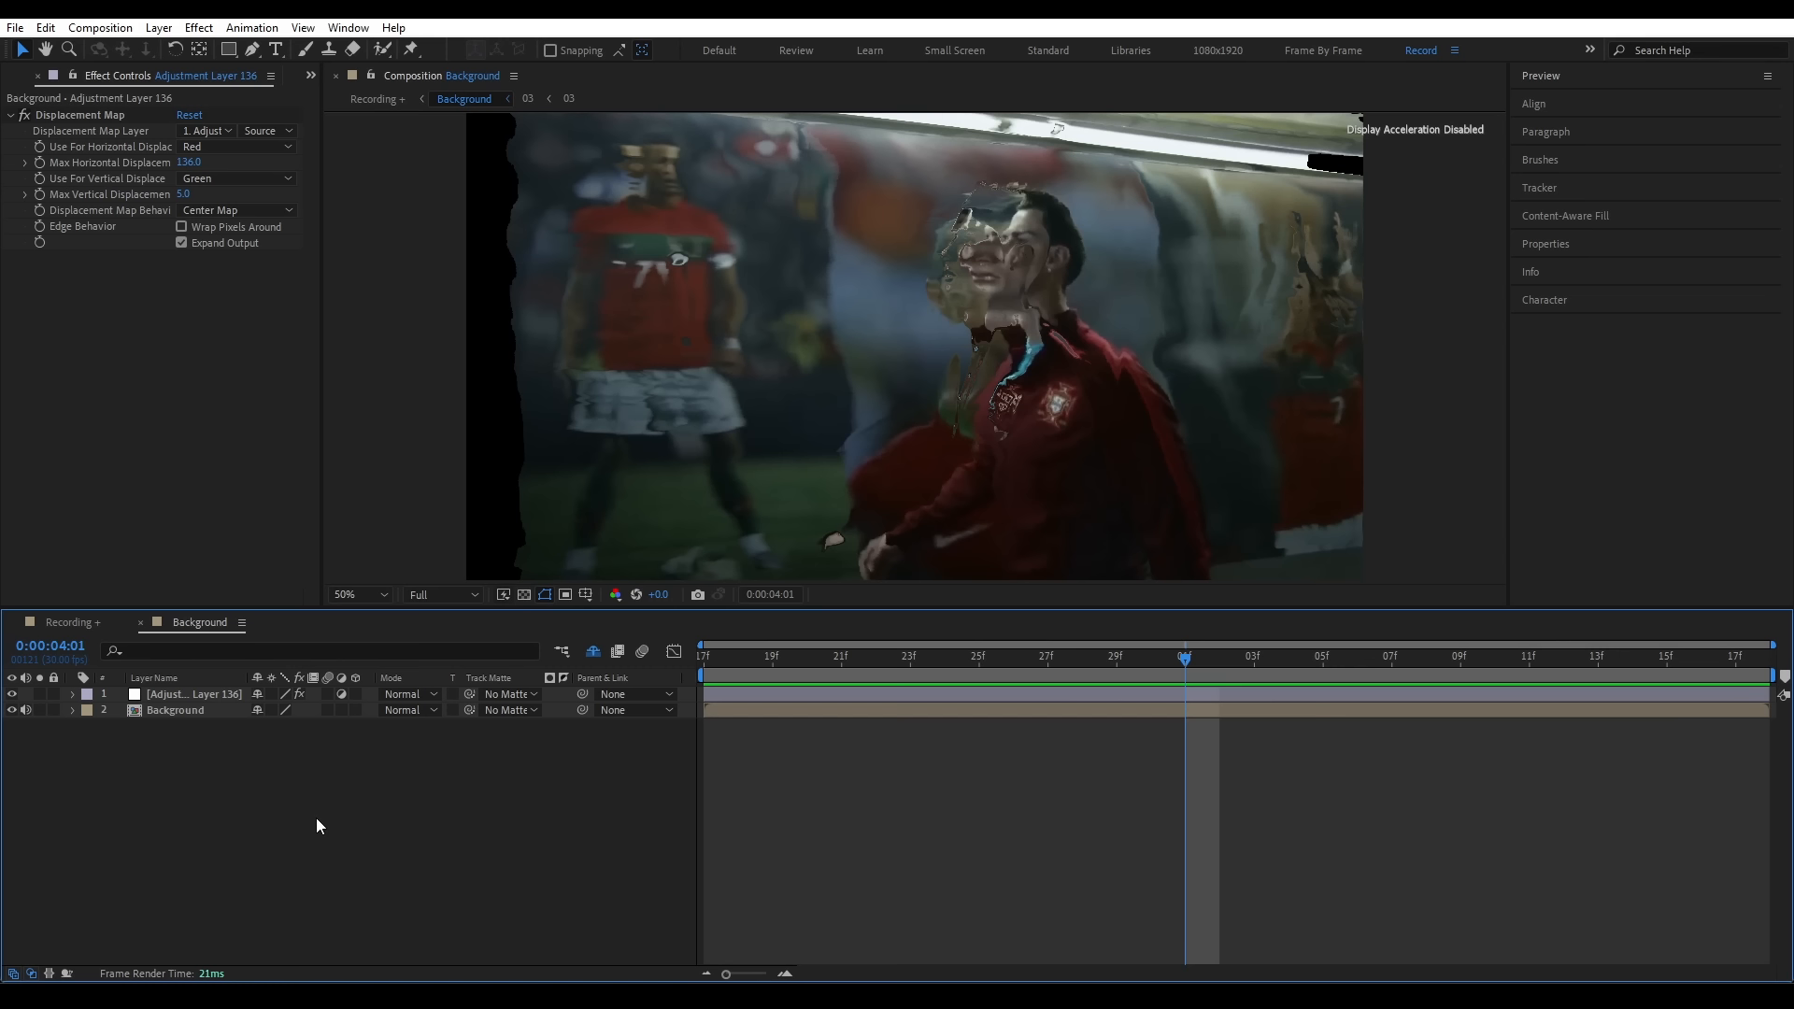
- Create a solid named Map and apply Fractal Noise with the Block noise type and a contrast of 367
key("ctrl+y")
type("Map")
key("Return")
key("ctrl+space")
type("fractal")
key("Return")
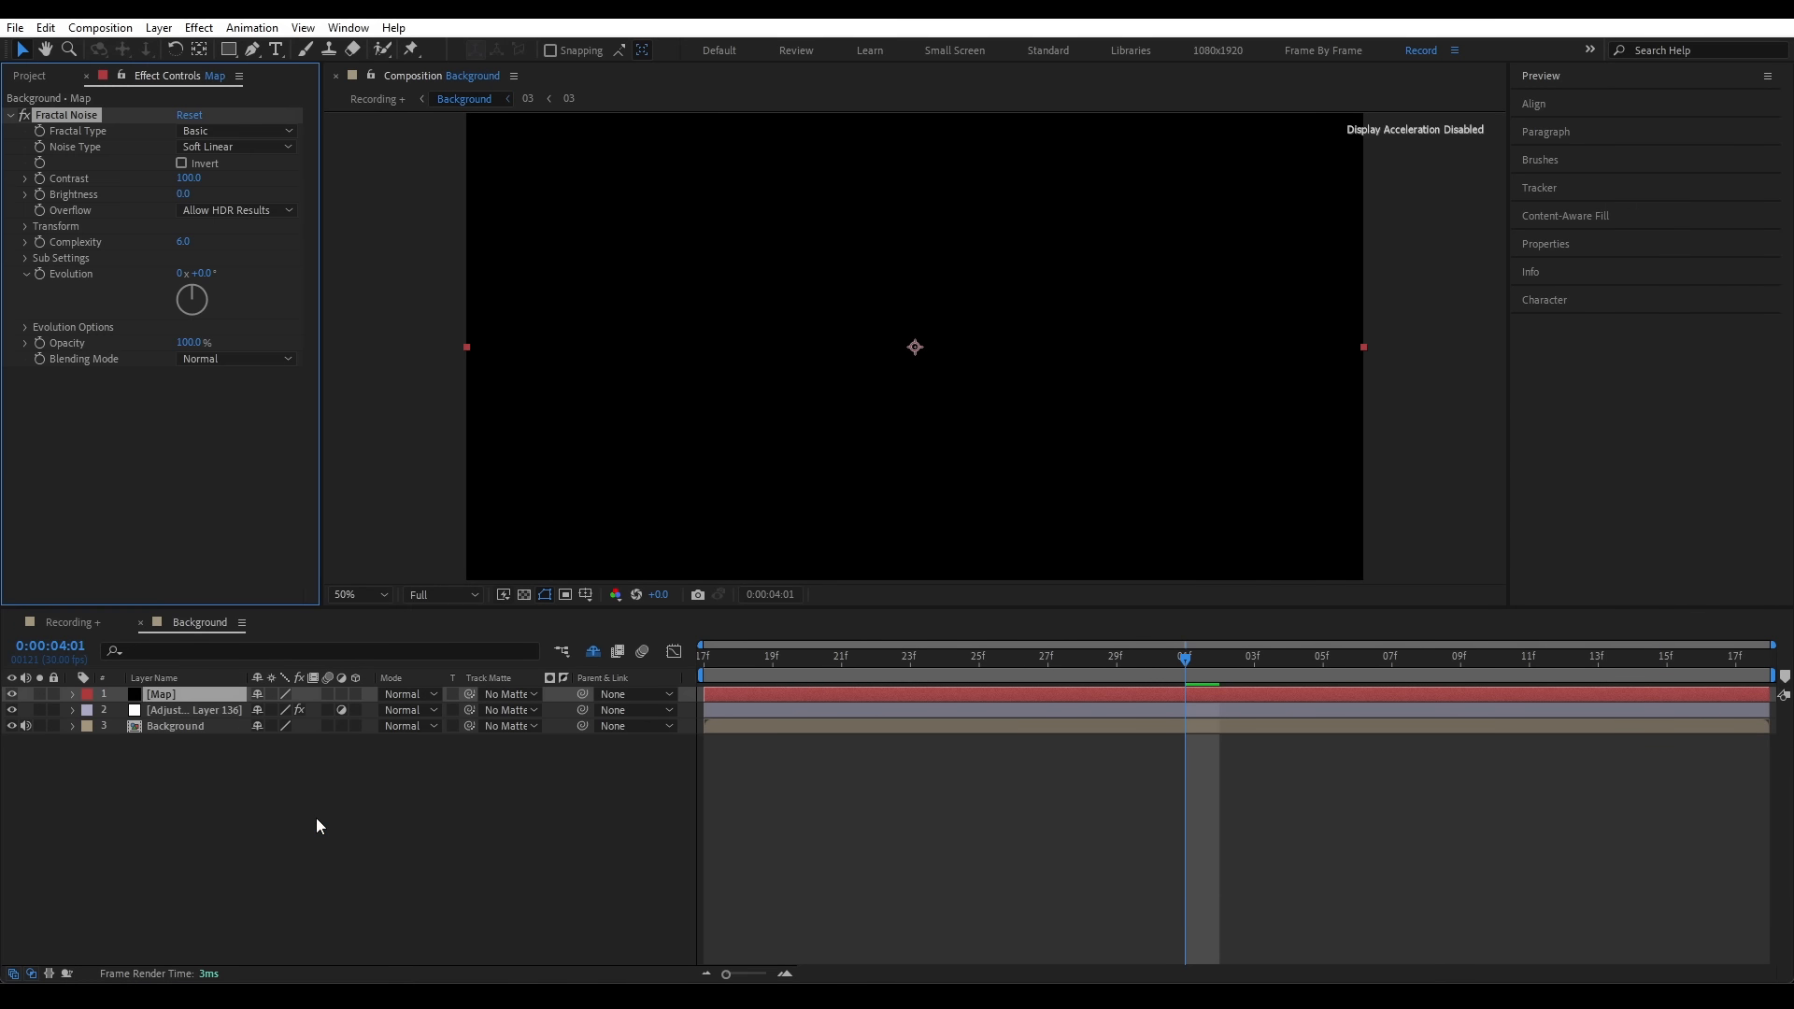
left_click(236, 147)
left_click(222, 173)
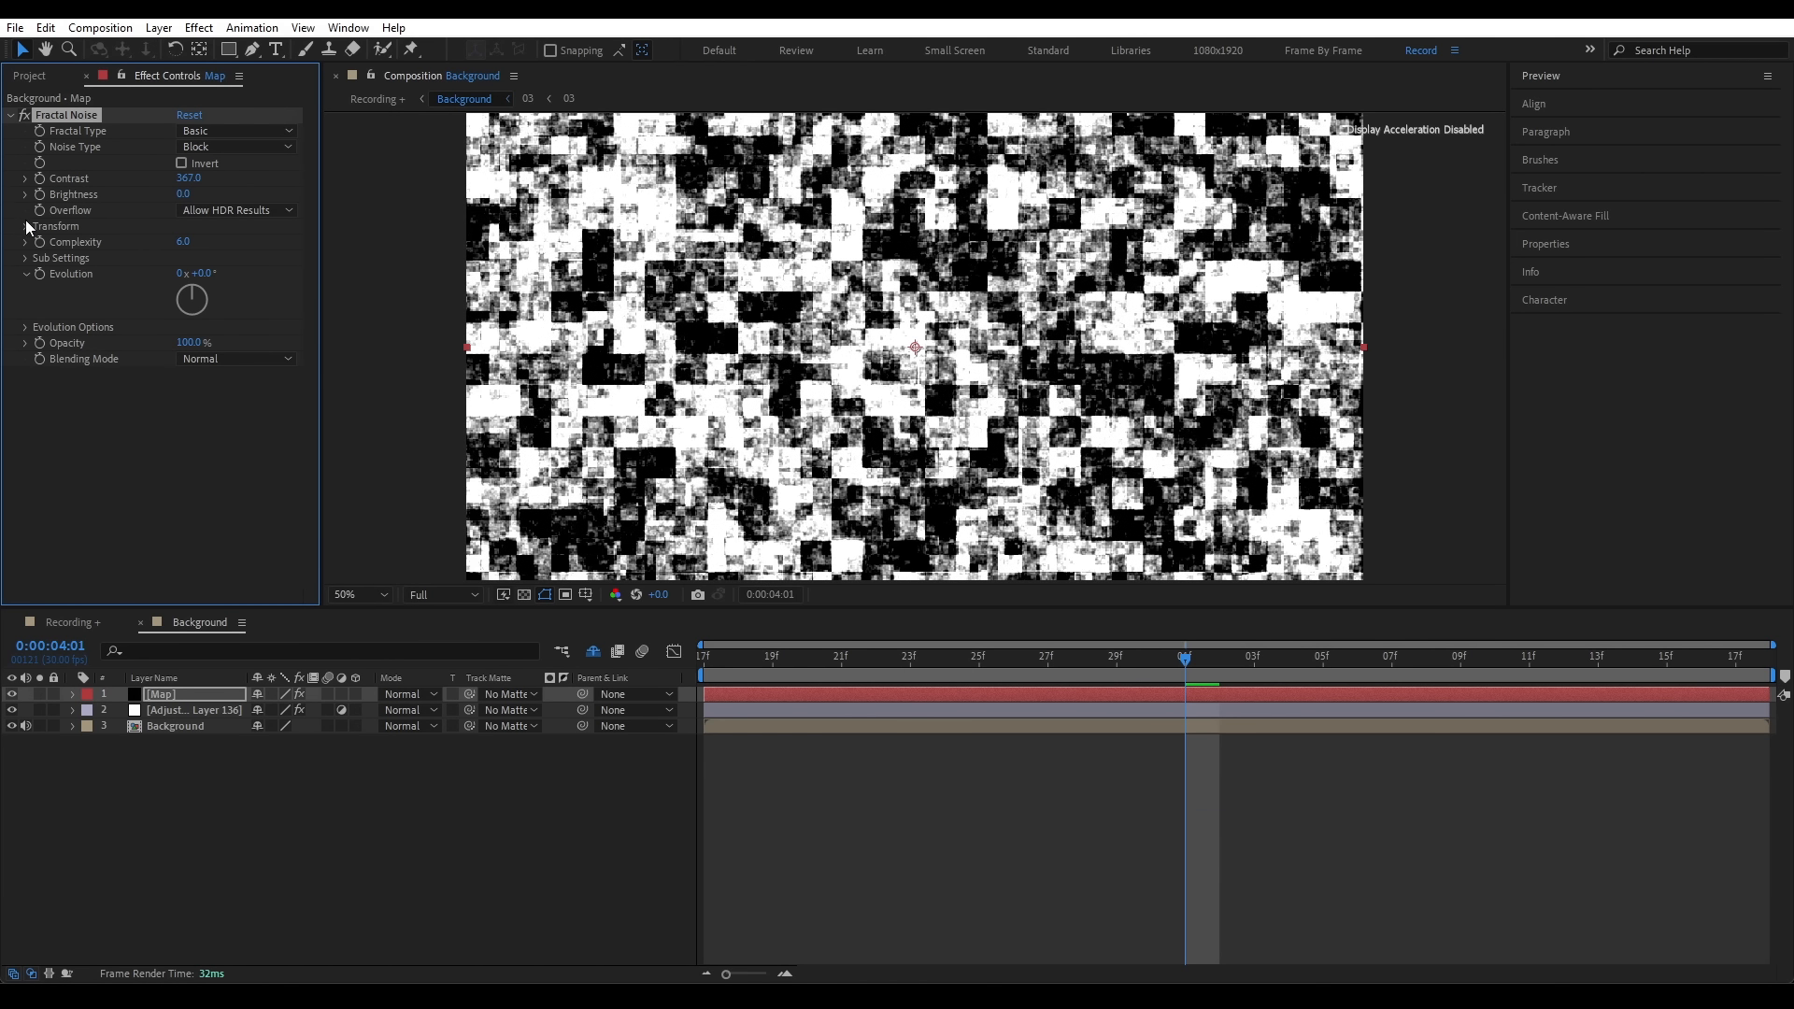
- Disable the Fractal Noise's uniform scaling and set scale width to 2449, scale height to 380 and complexity to 2.5
left_click(26, 225)
left_click(181, 259)
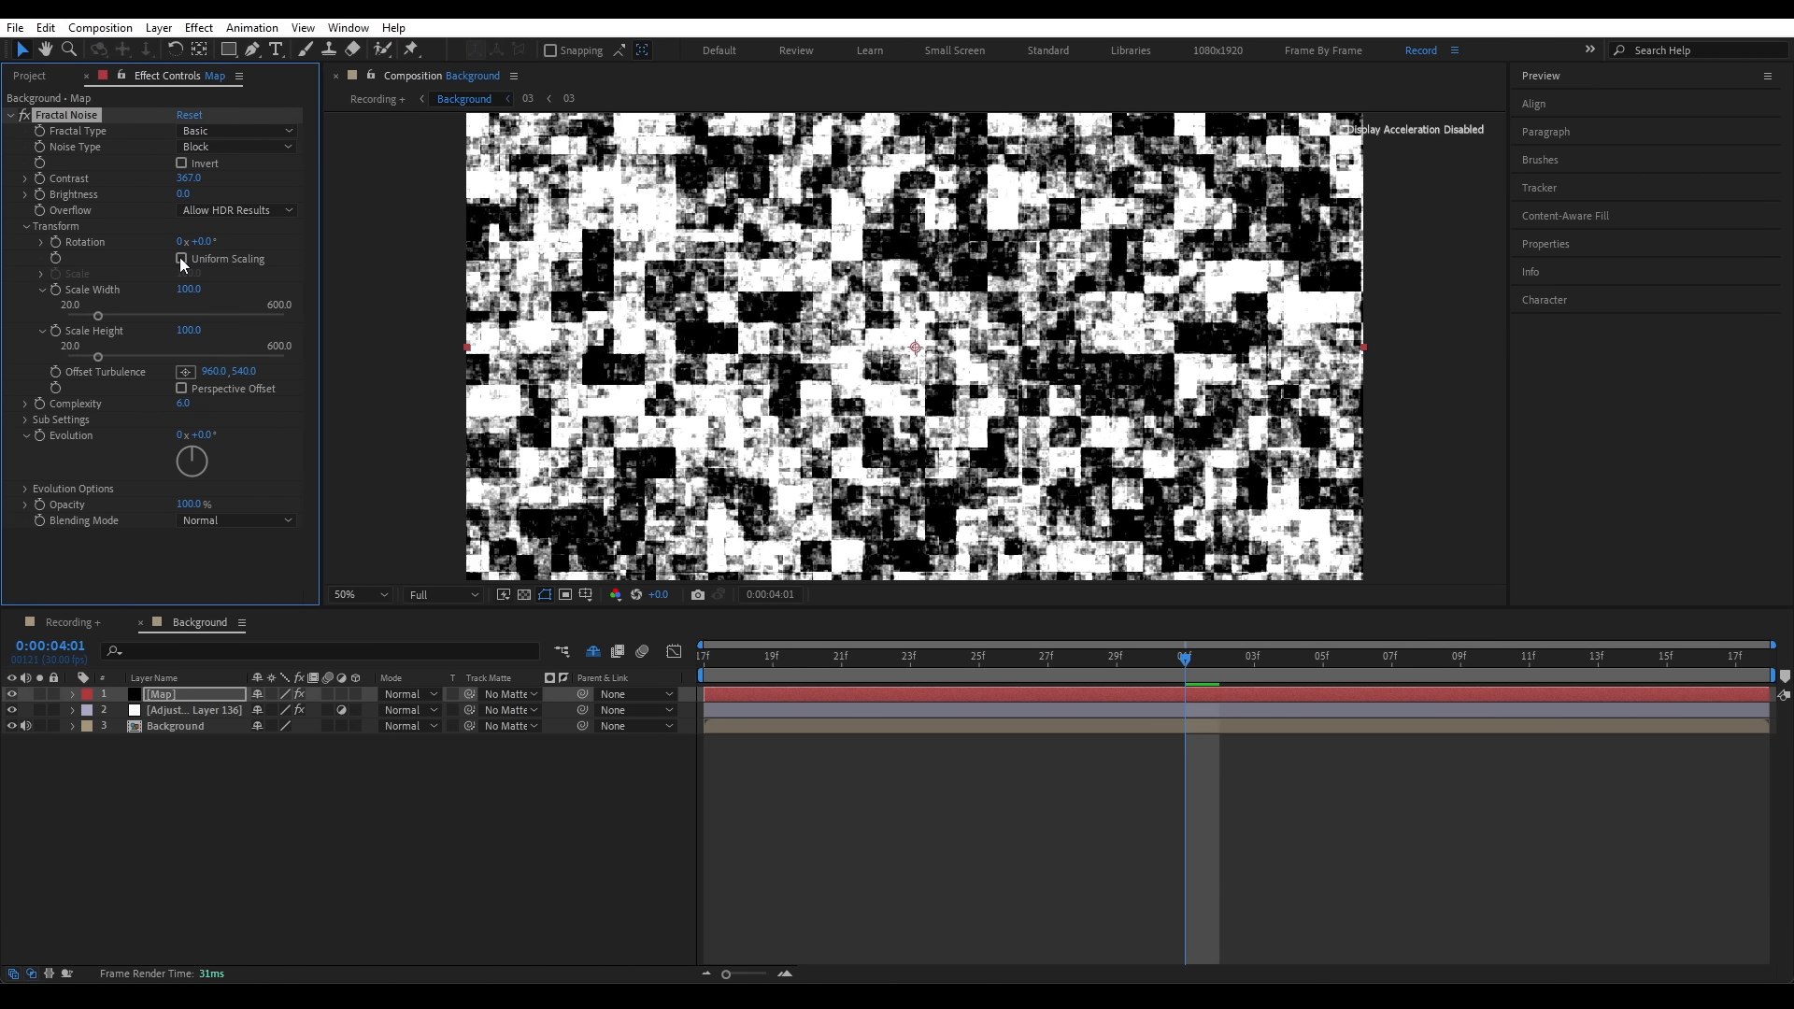
left_click_drag(182, 291, 1775, 292)
left_click(189, 331)
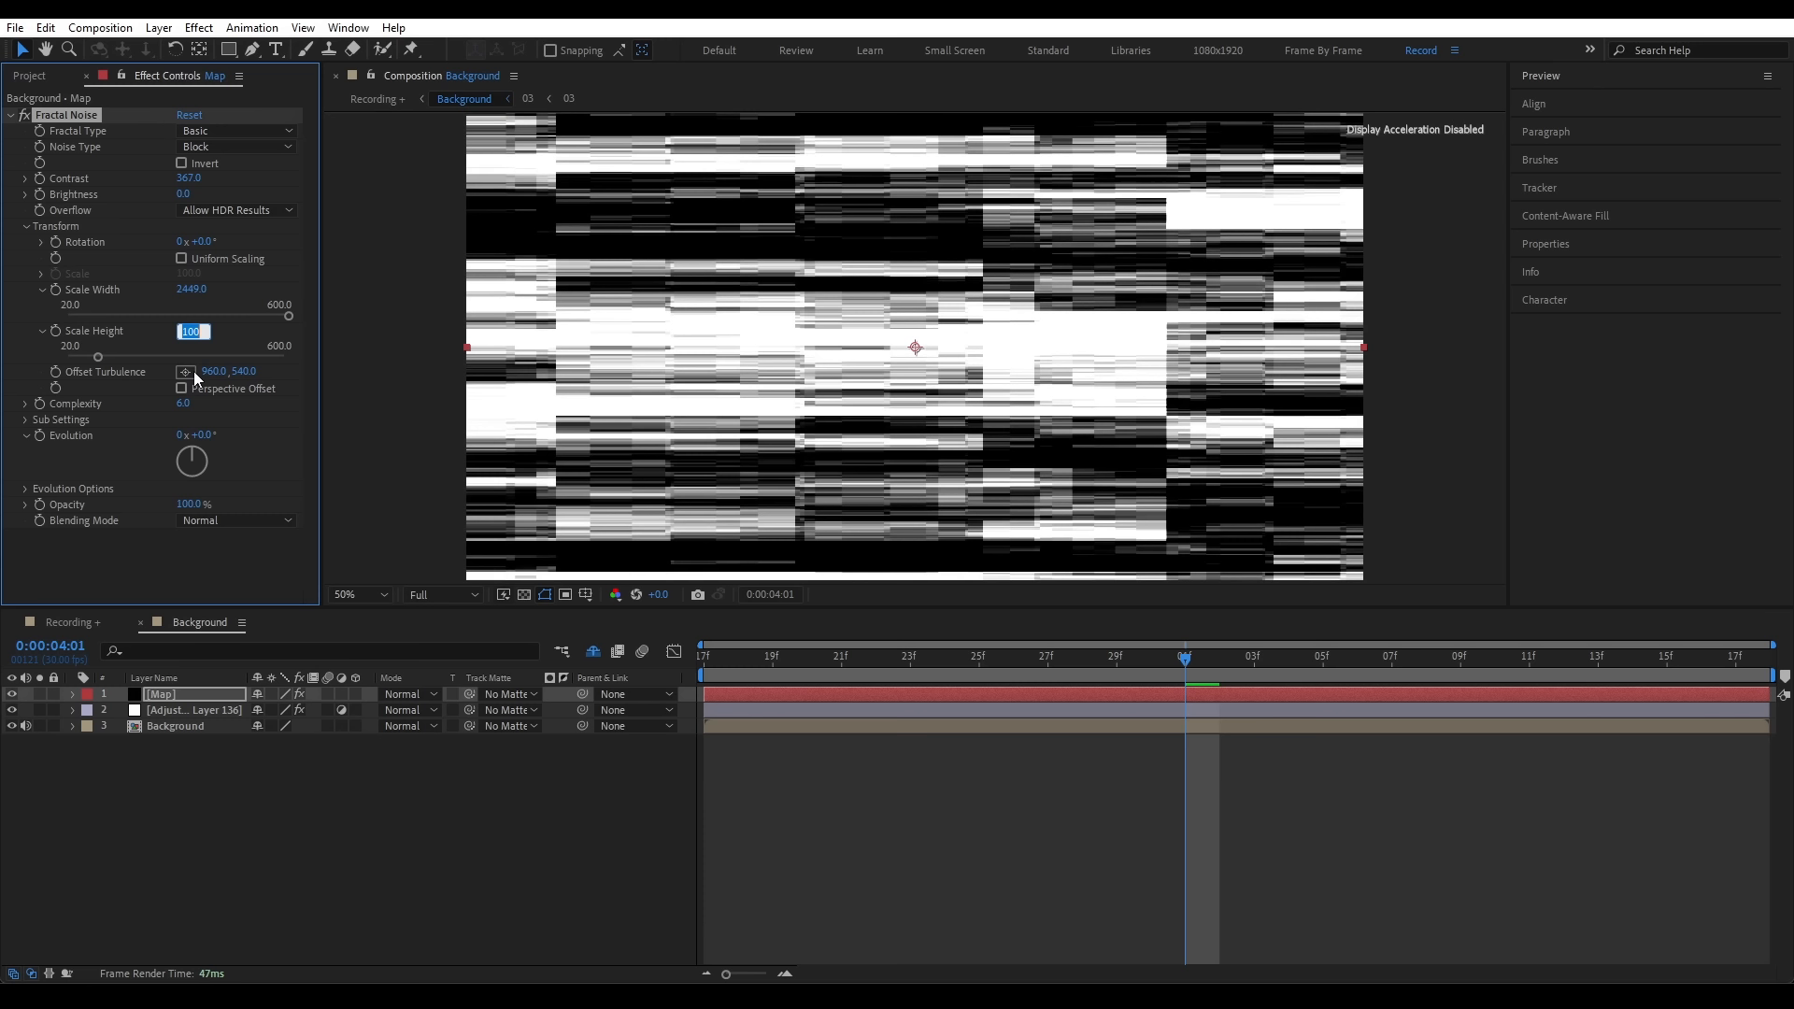
type("380")
key("Return")
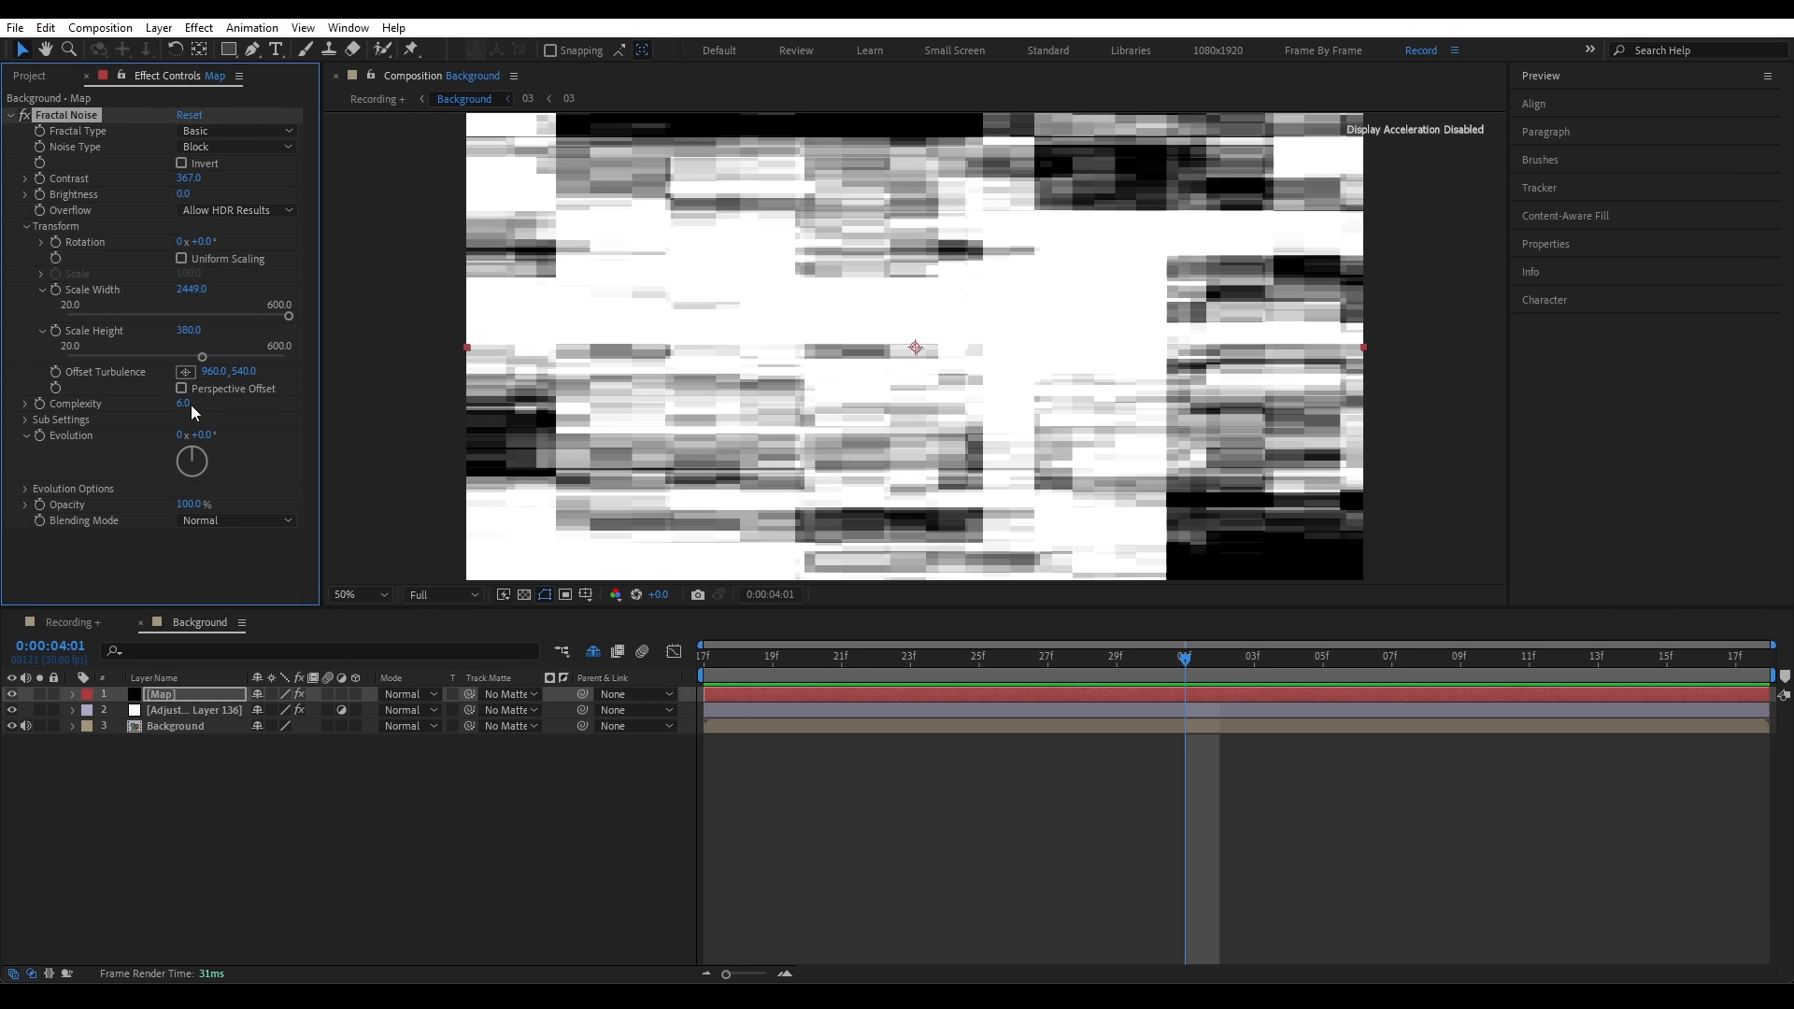
left_click(191, 404)
type("2.5")
key("Return")
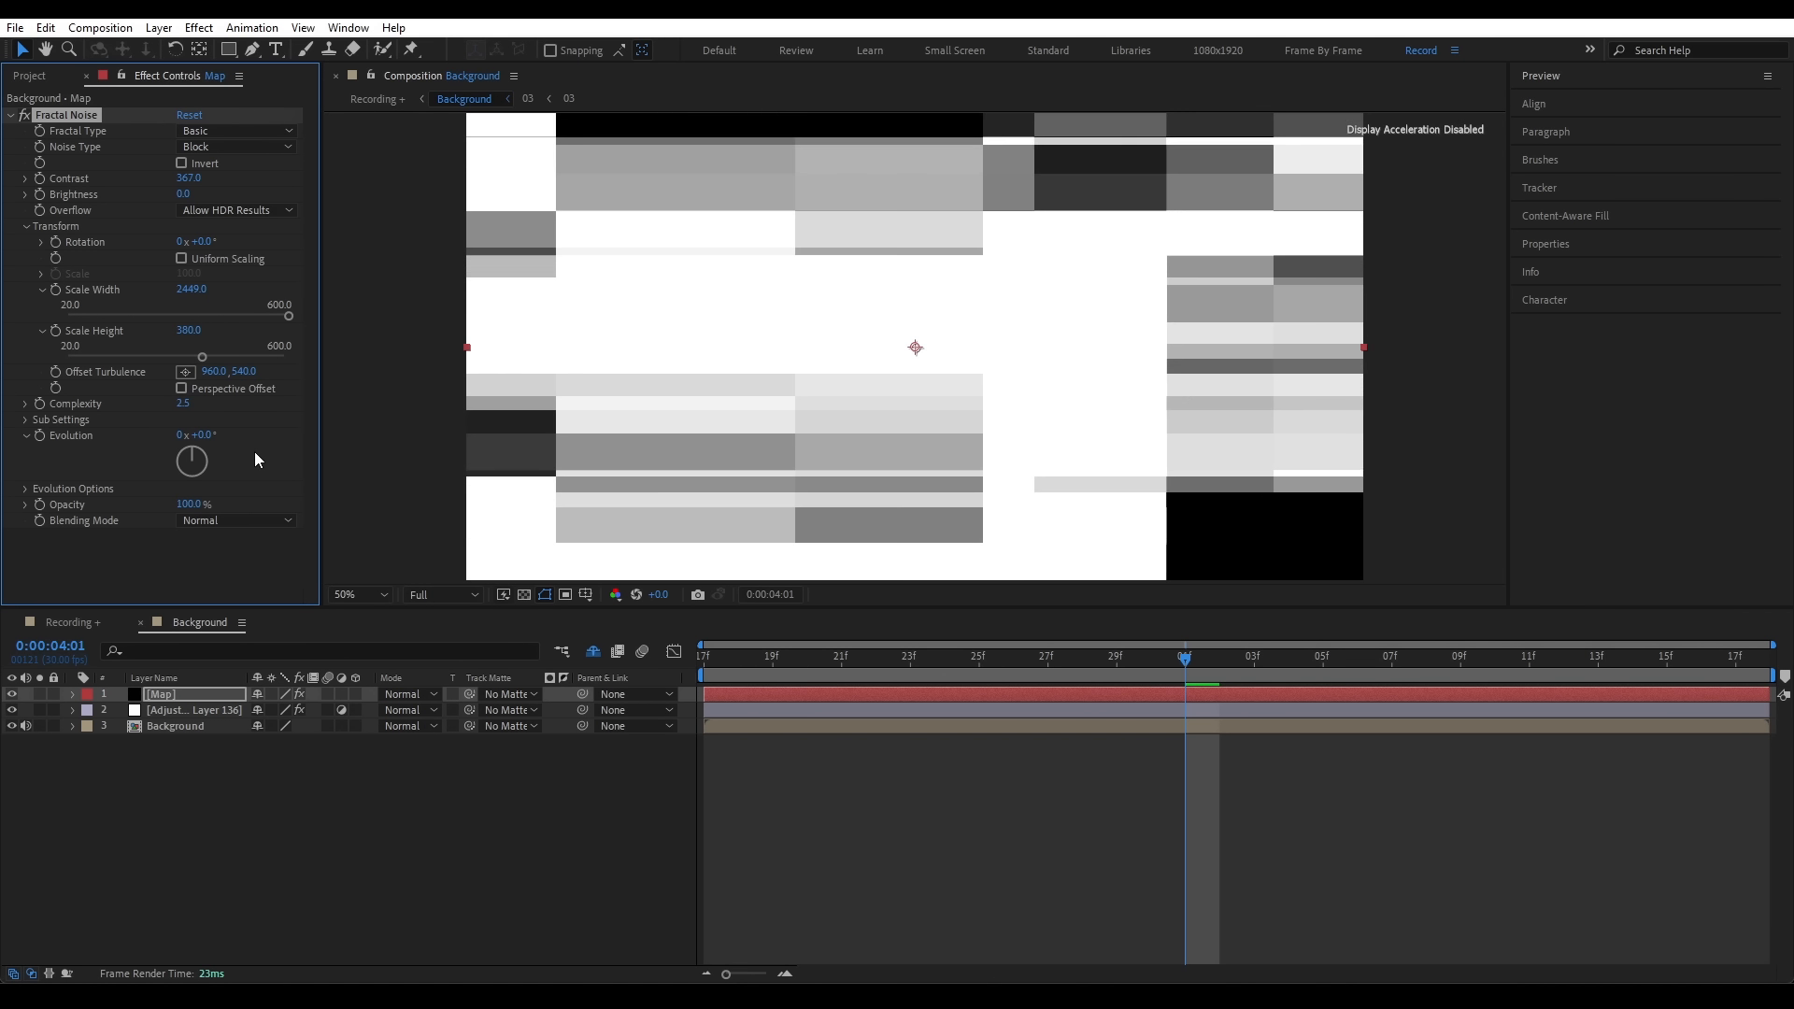
- Animate the Map layer's Fractal Noise Evolution with the expression time*100 and show only that property in the timeline
left_click_drag(242, 456, 209, 475)
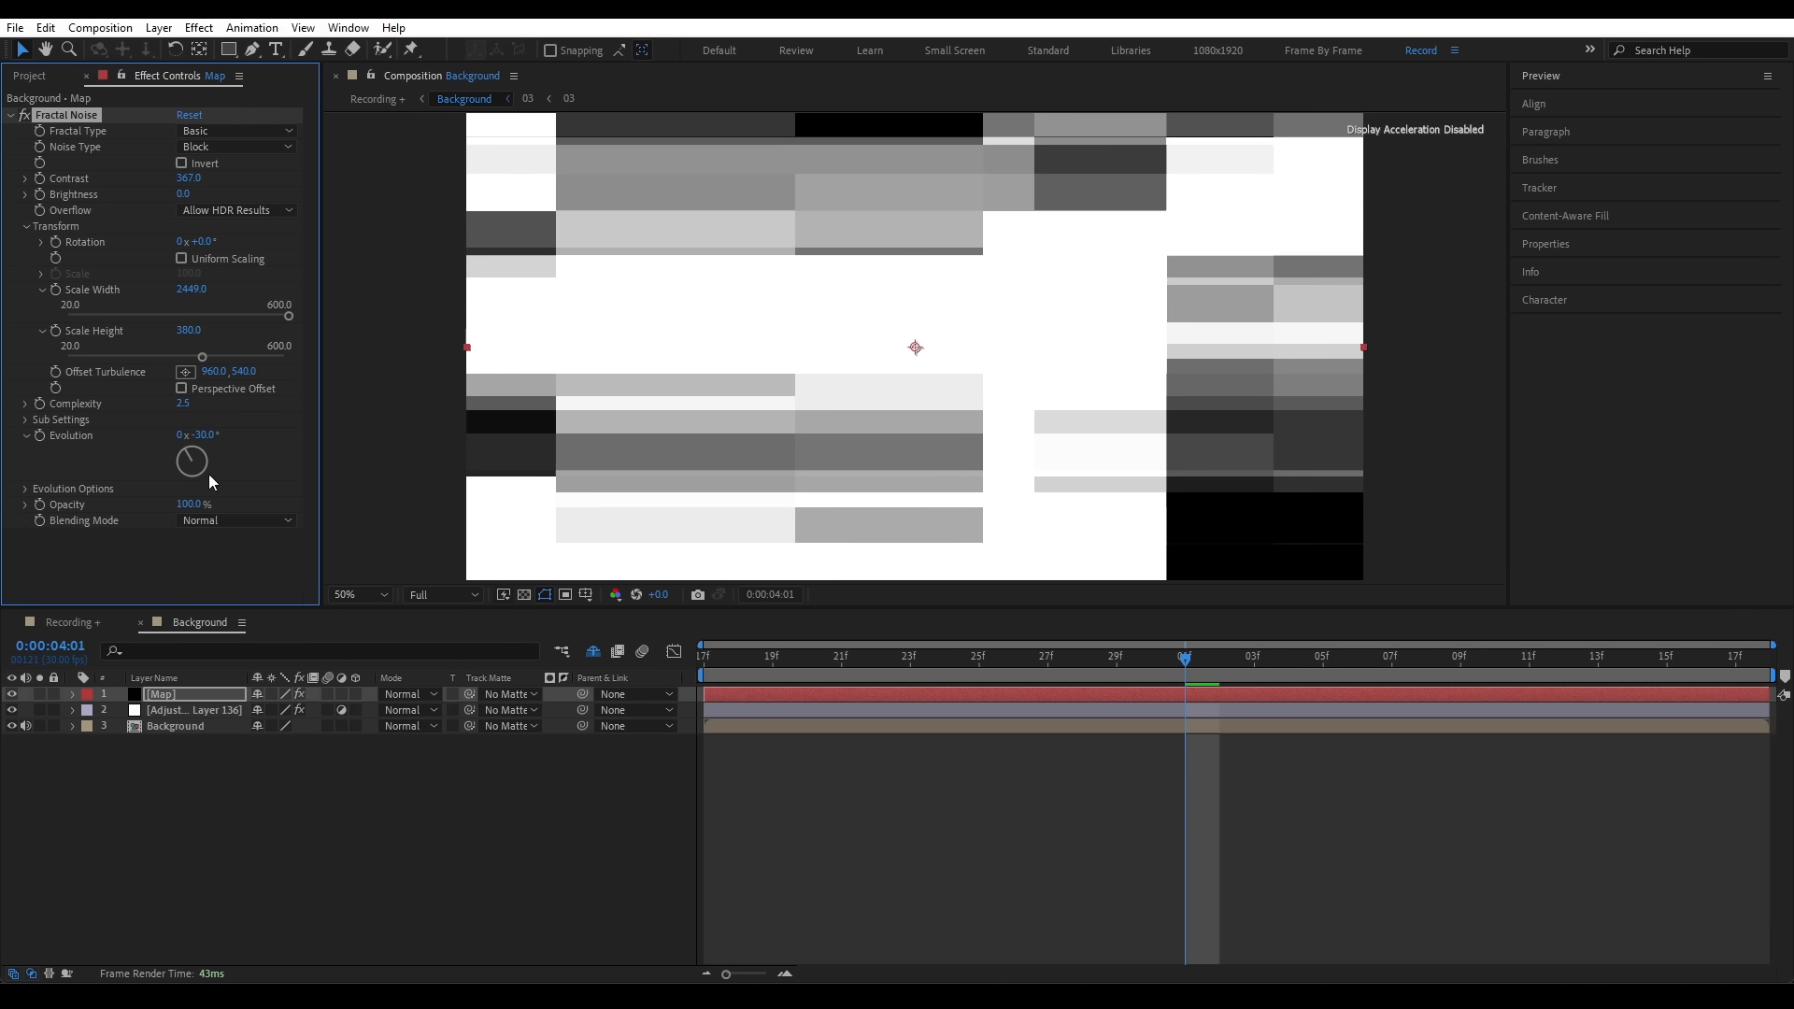
left_click(39, 436, "alt")
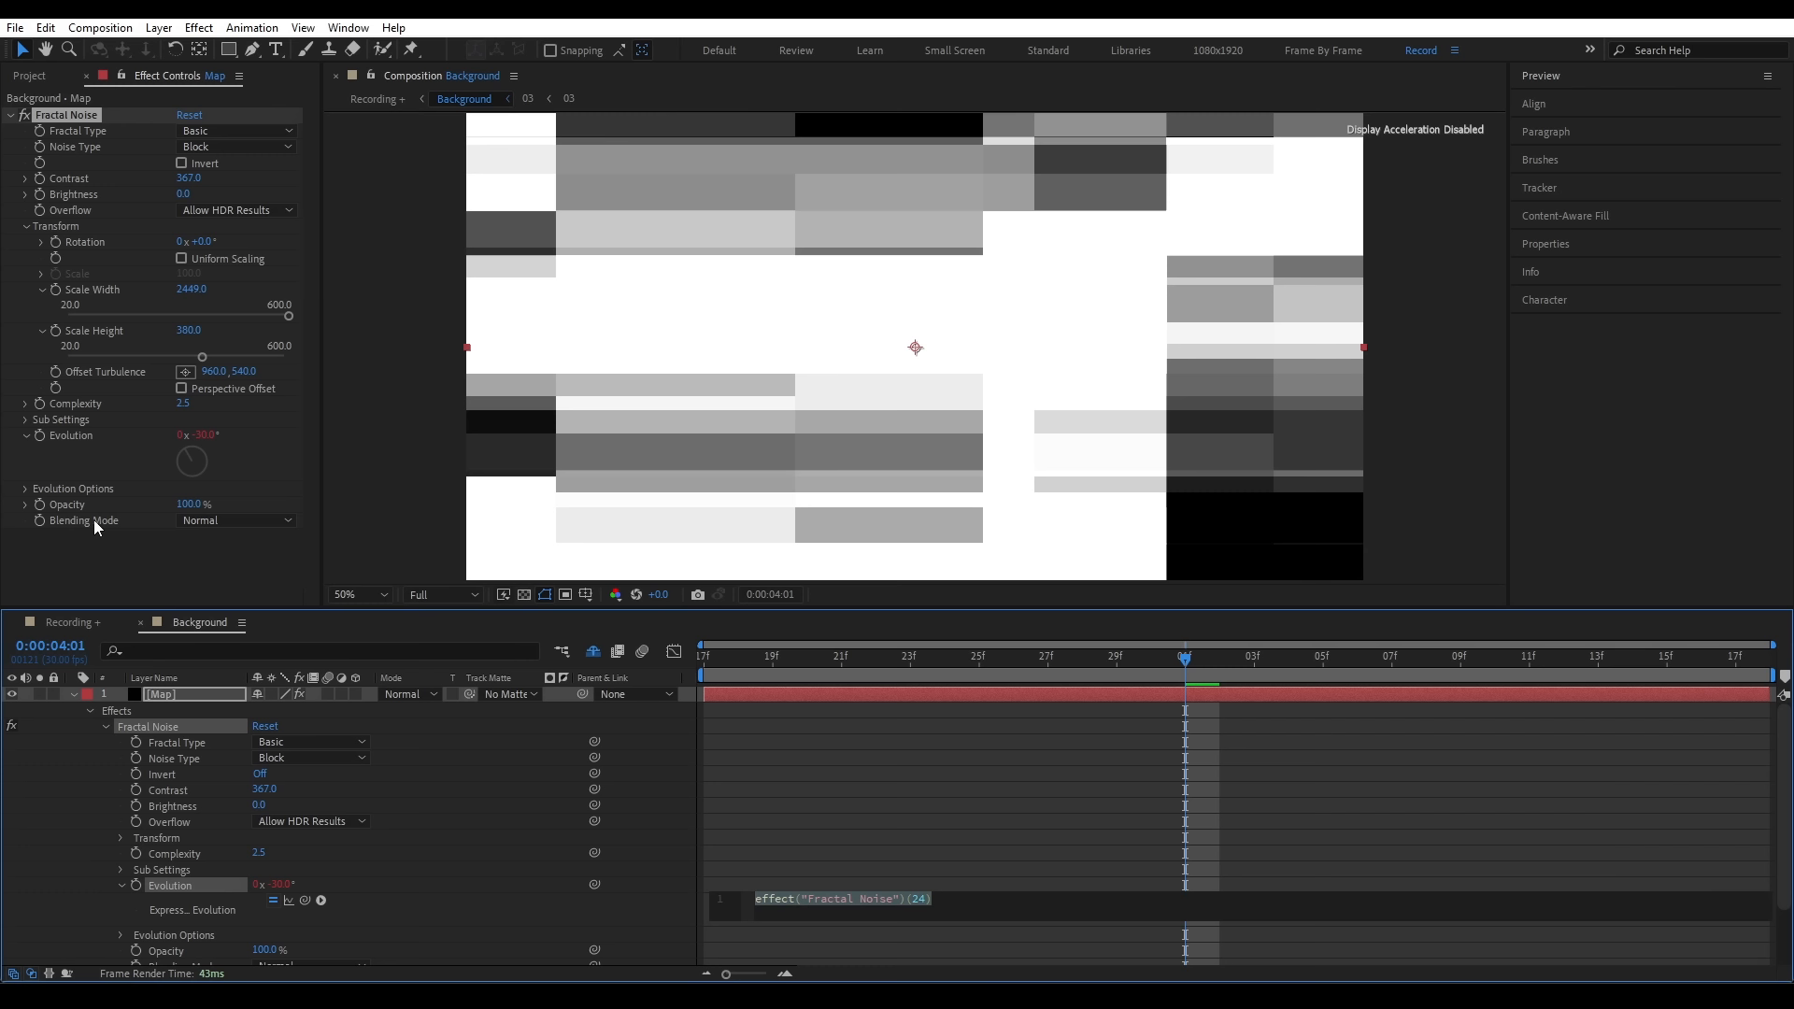
type("time*100")
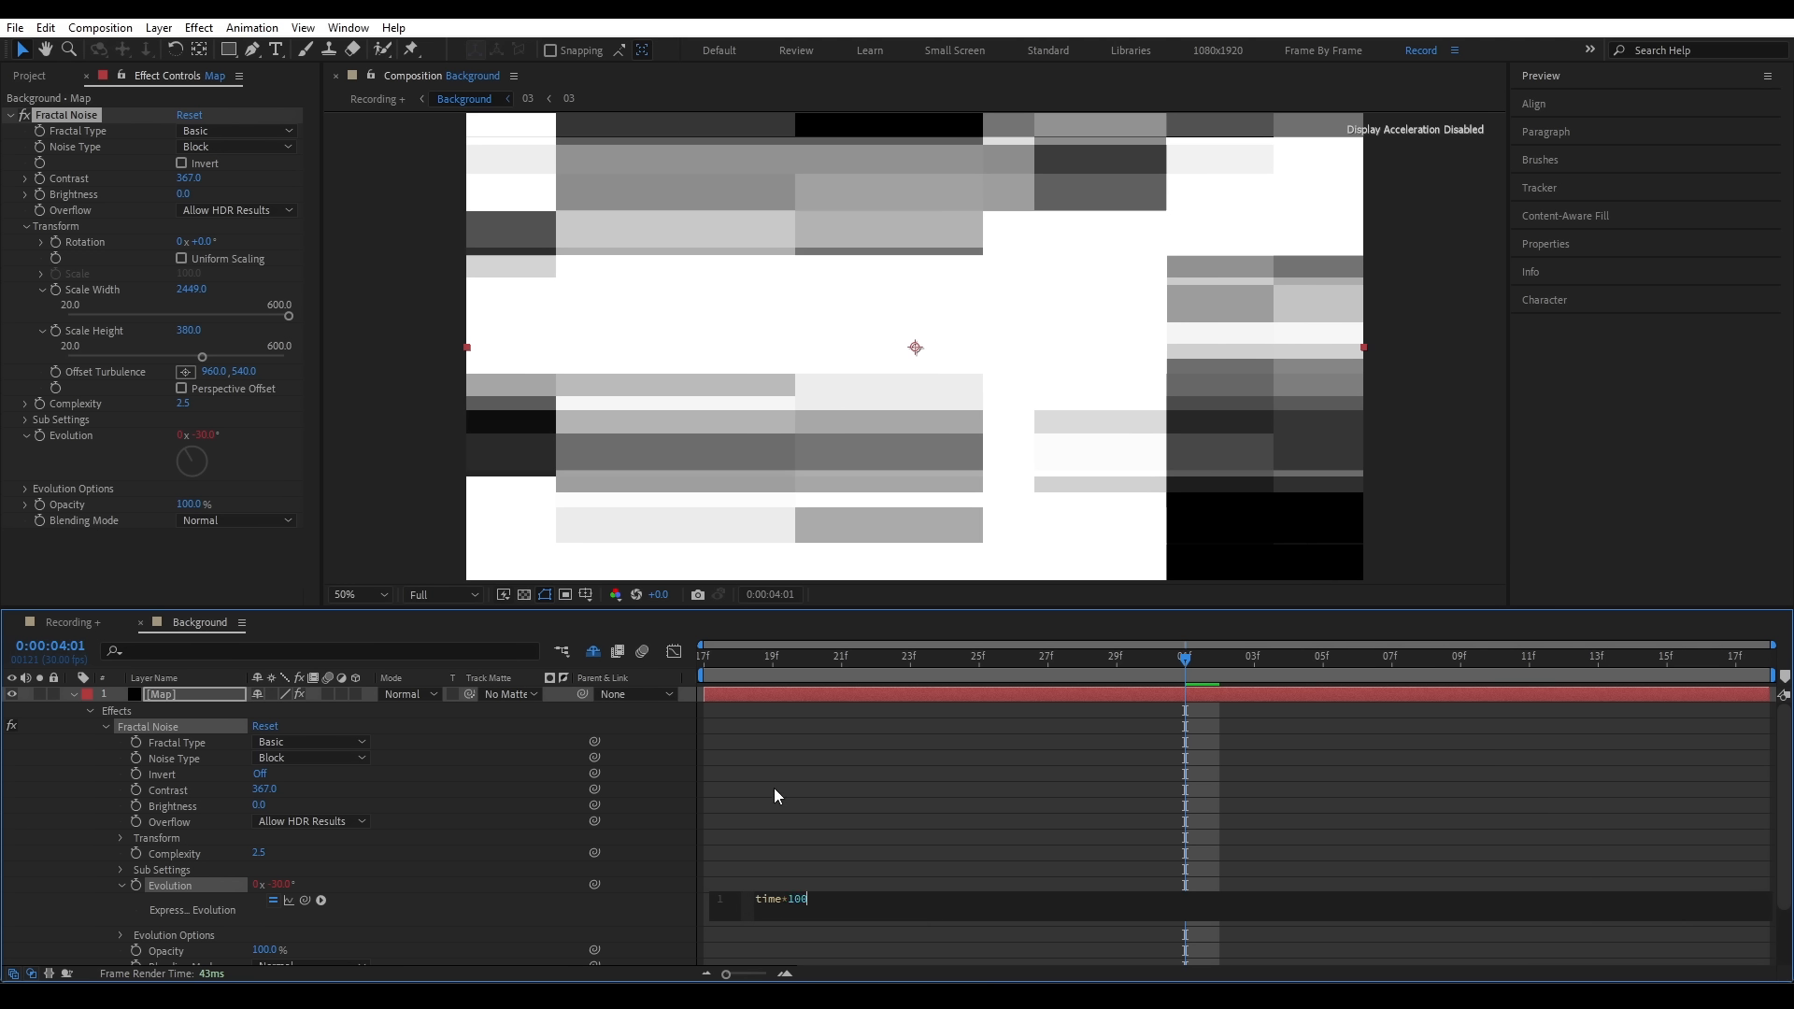
key("KP_Enter")
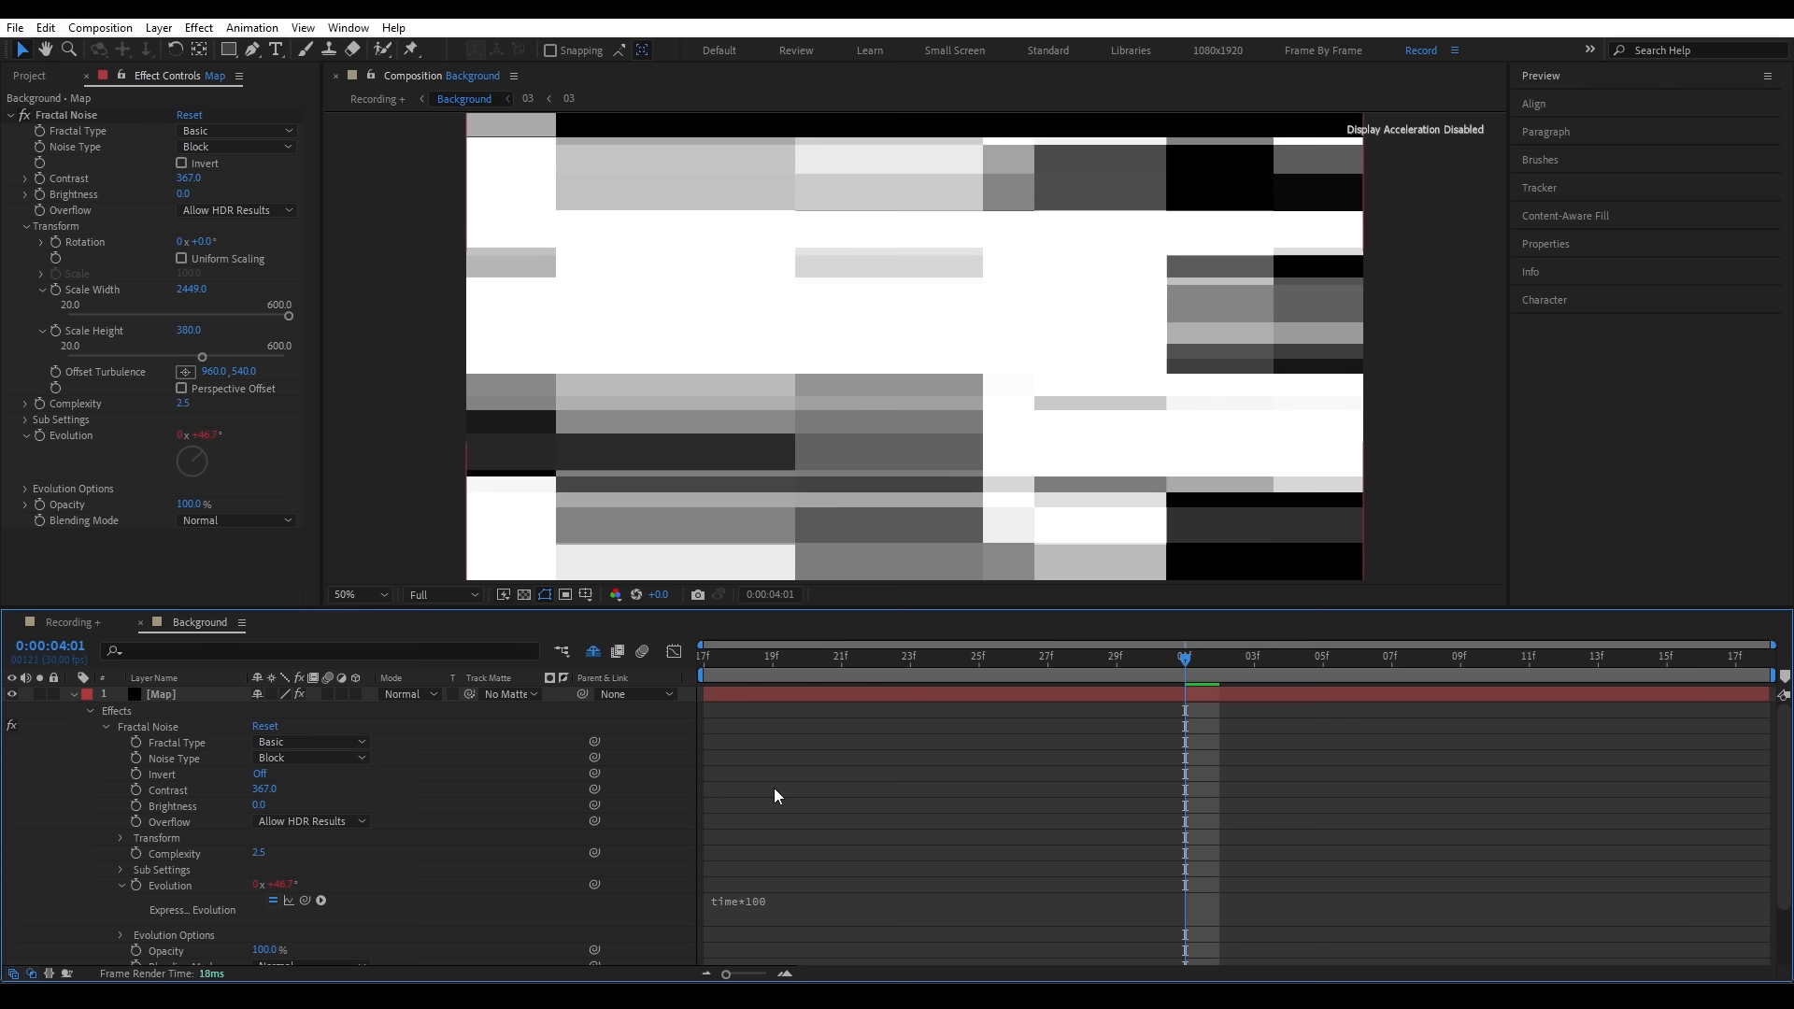
left_click(781, 694)
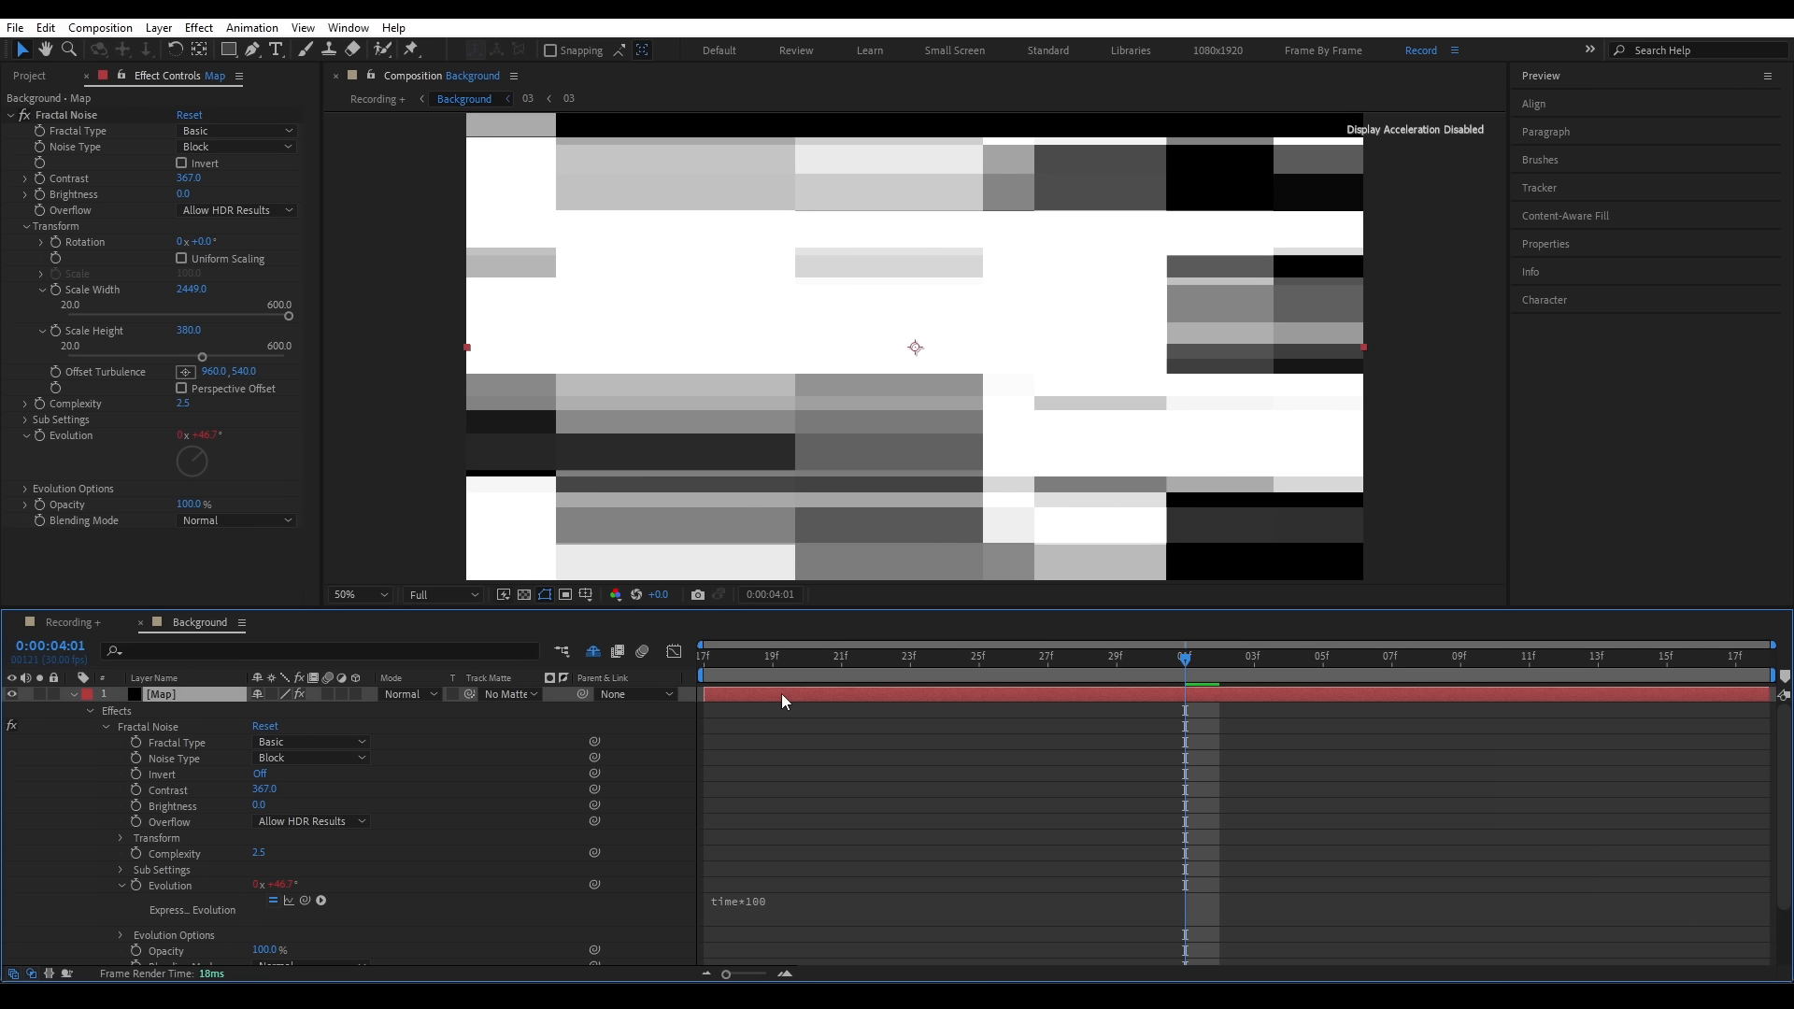
key("u")
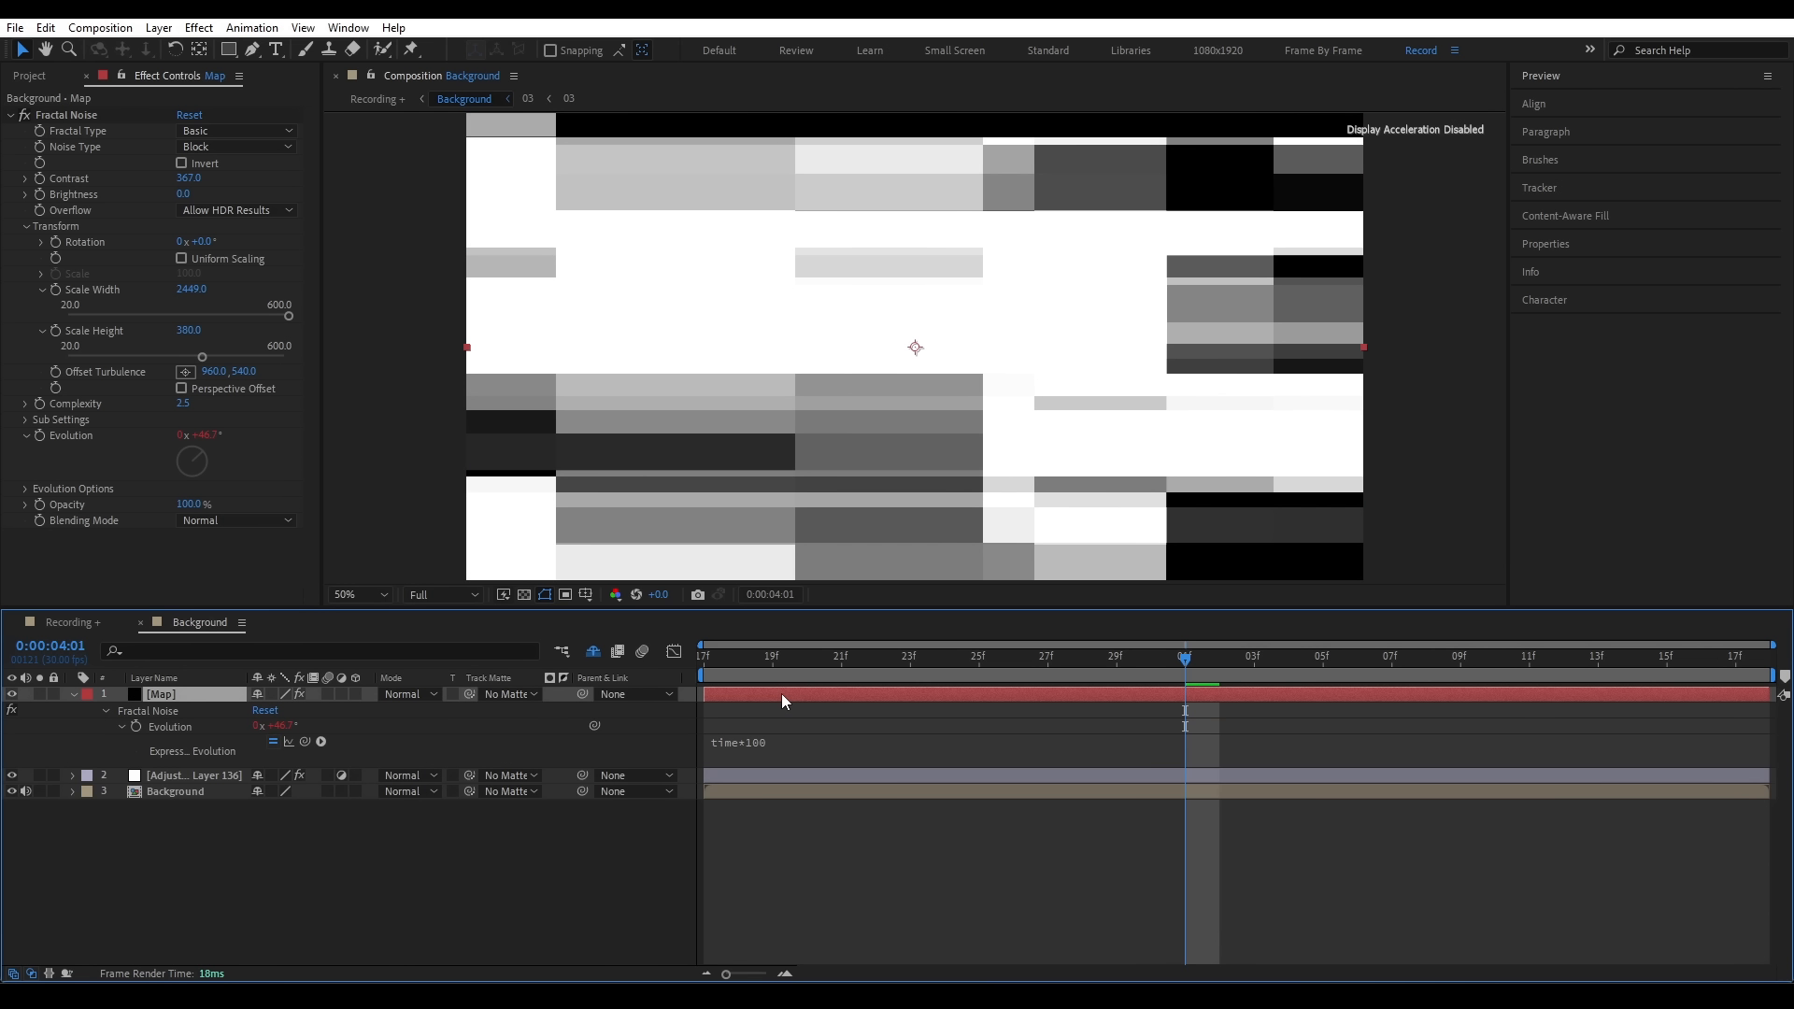
- Link the Evolution expression's multiplier to a Slider Control and keyframe the slider from 0 at 0:00:03:17 to 1804 at 0:00:04:17
left_click(797, 878)
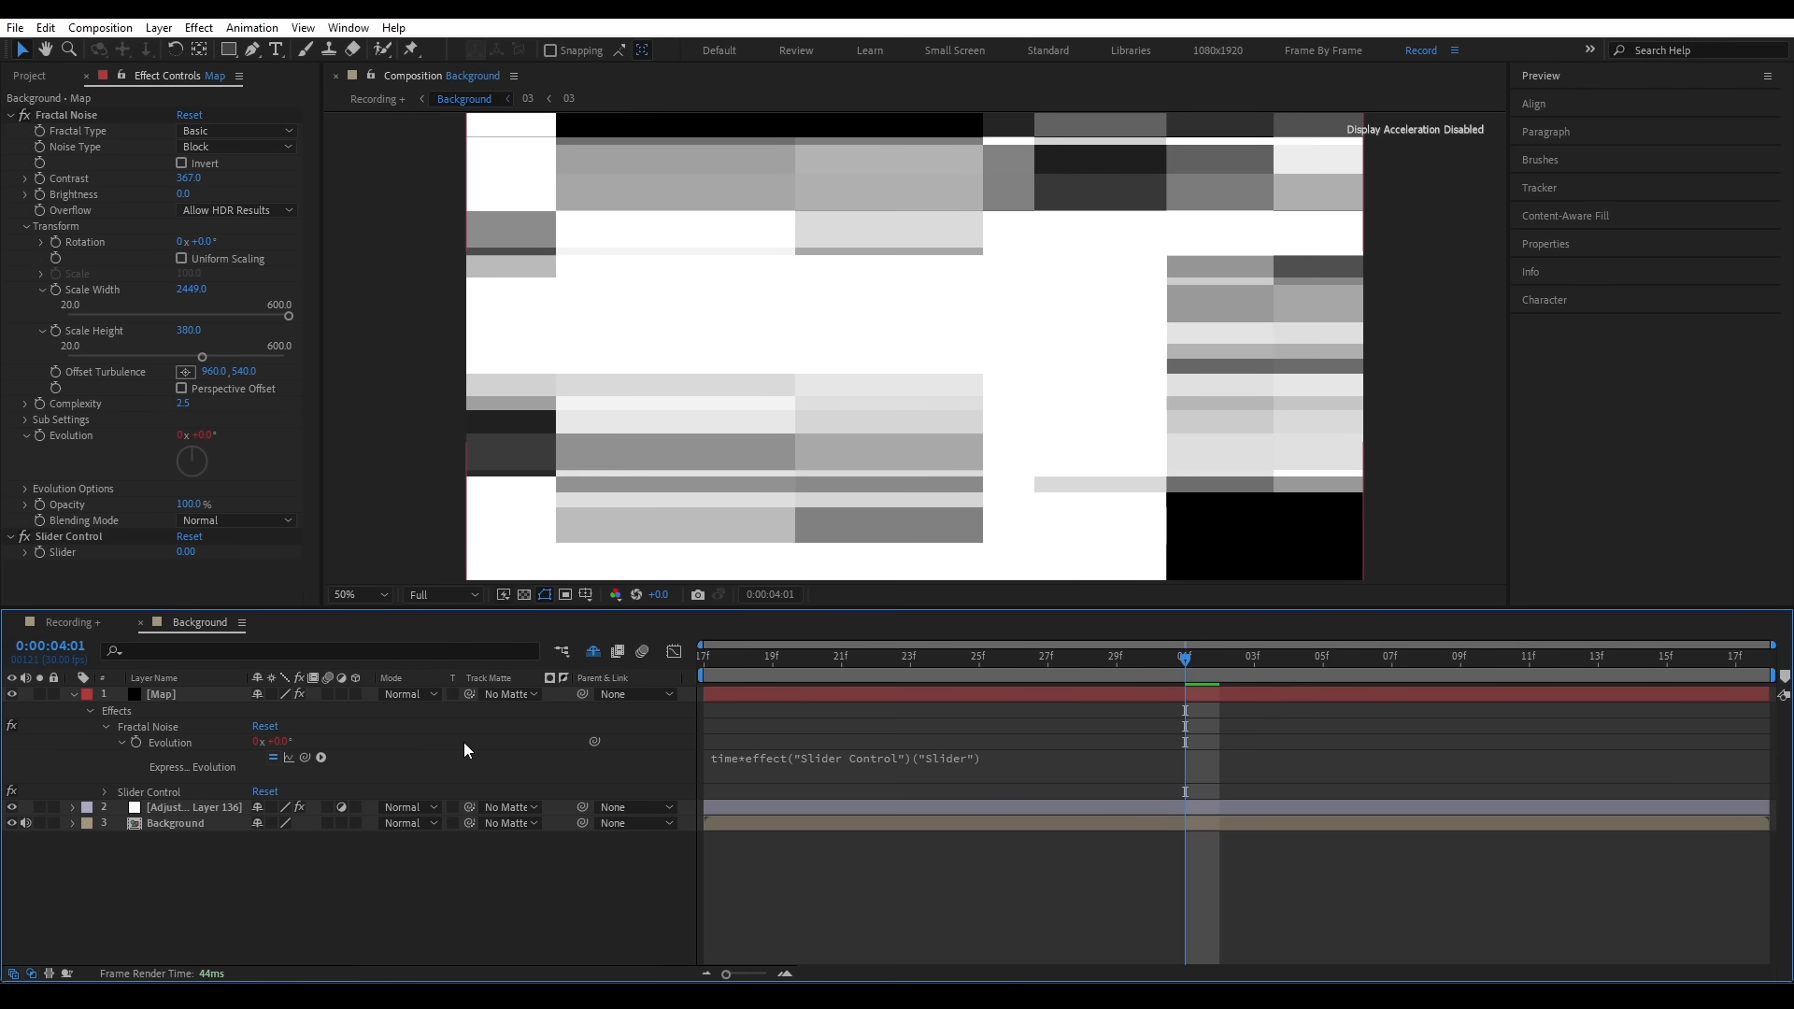
key("Home")
left_click(41, 551)
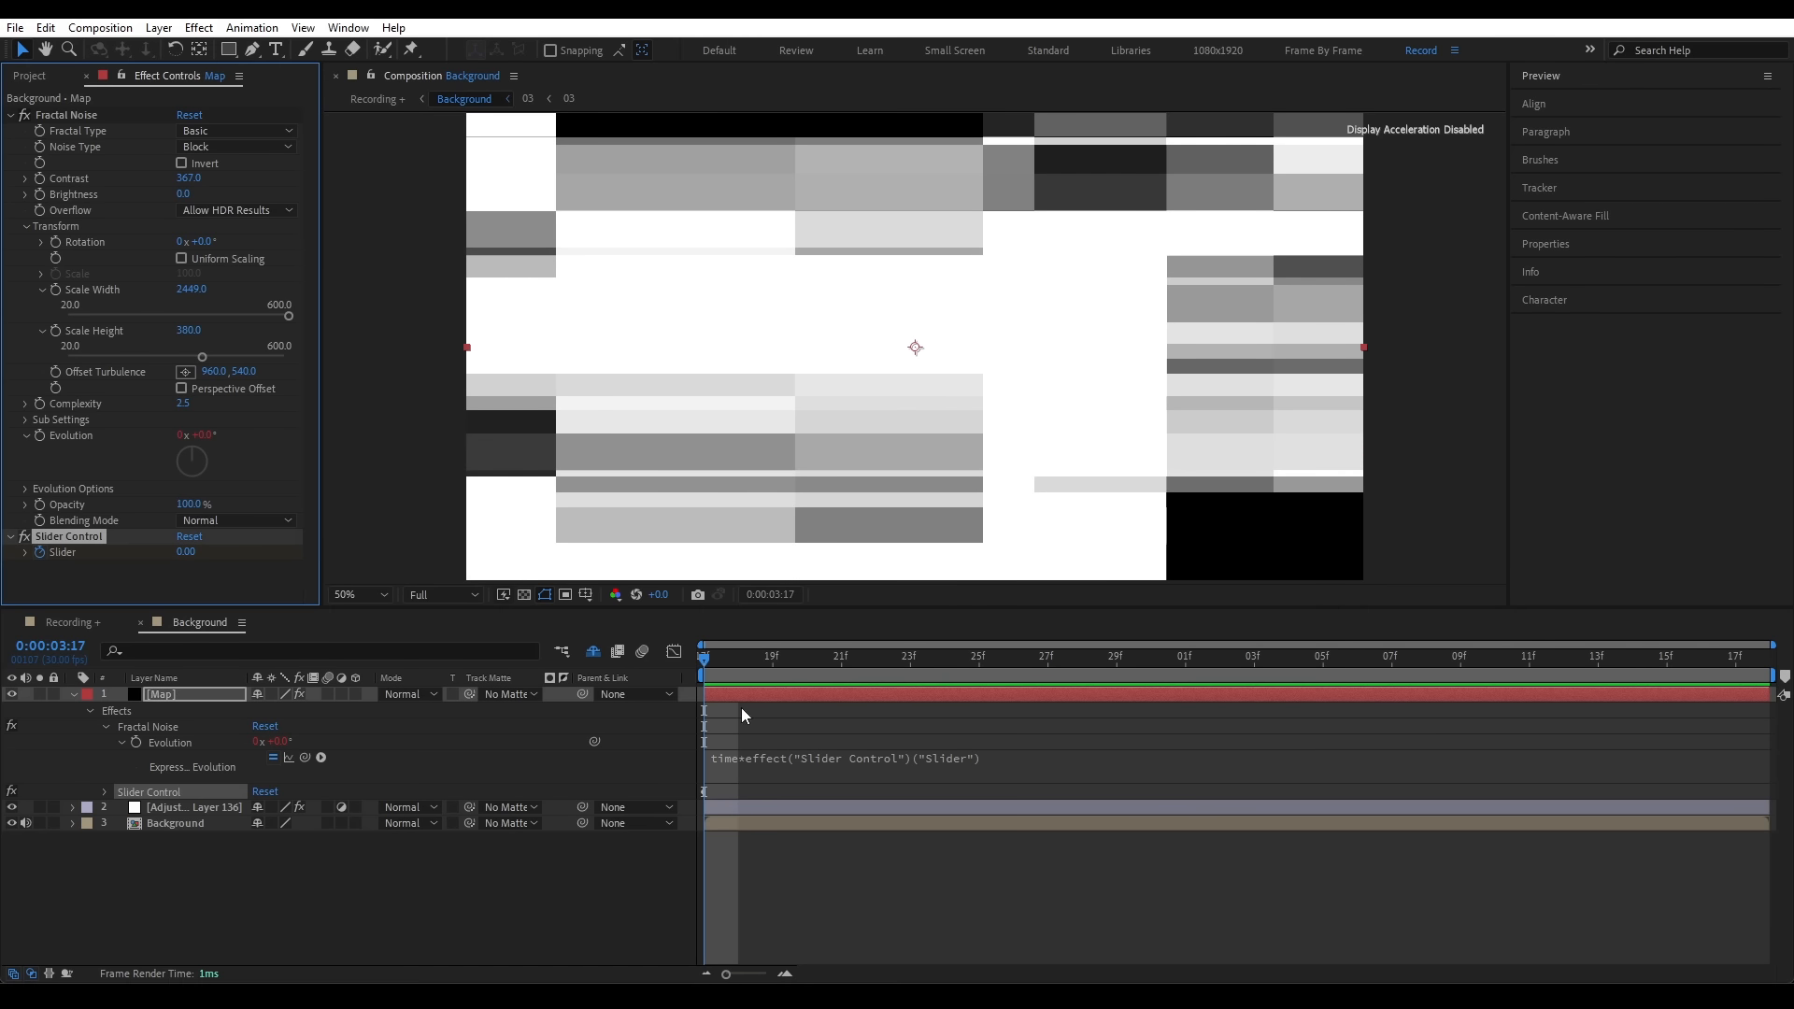
left_click_drag(710, 656, 1736, 656)
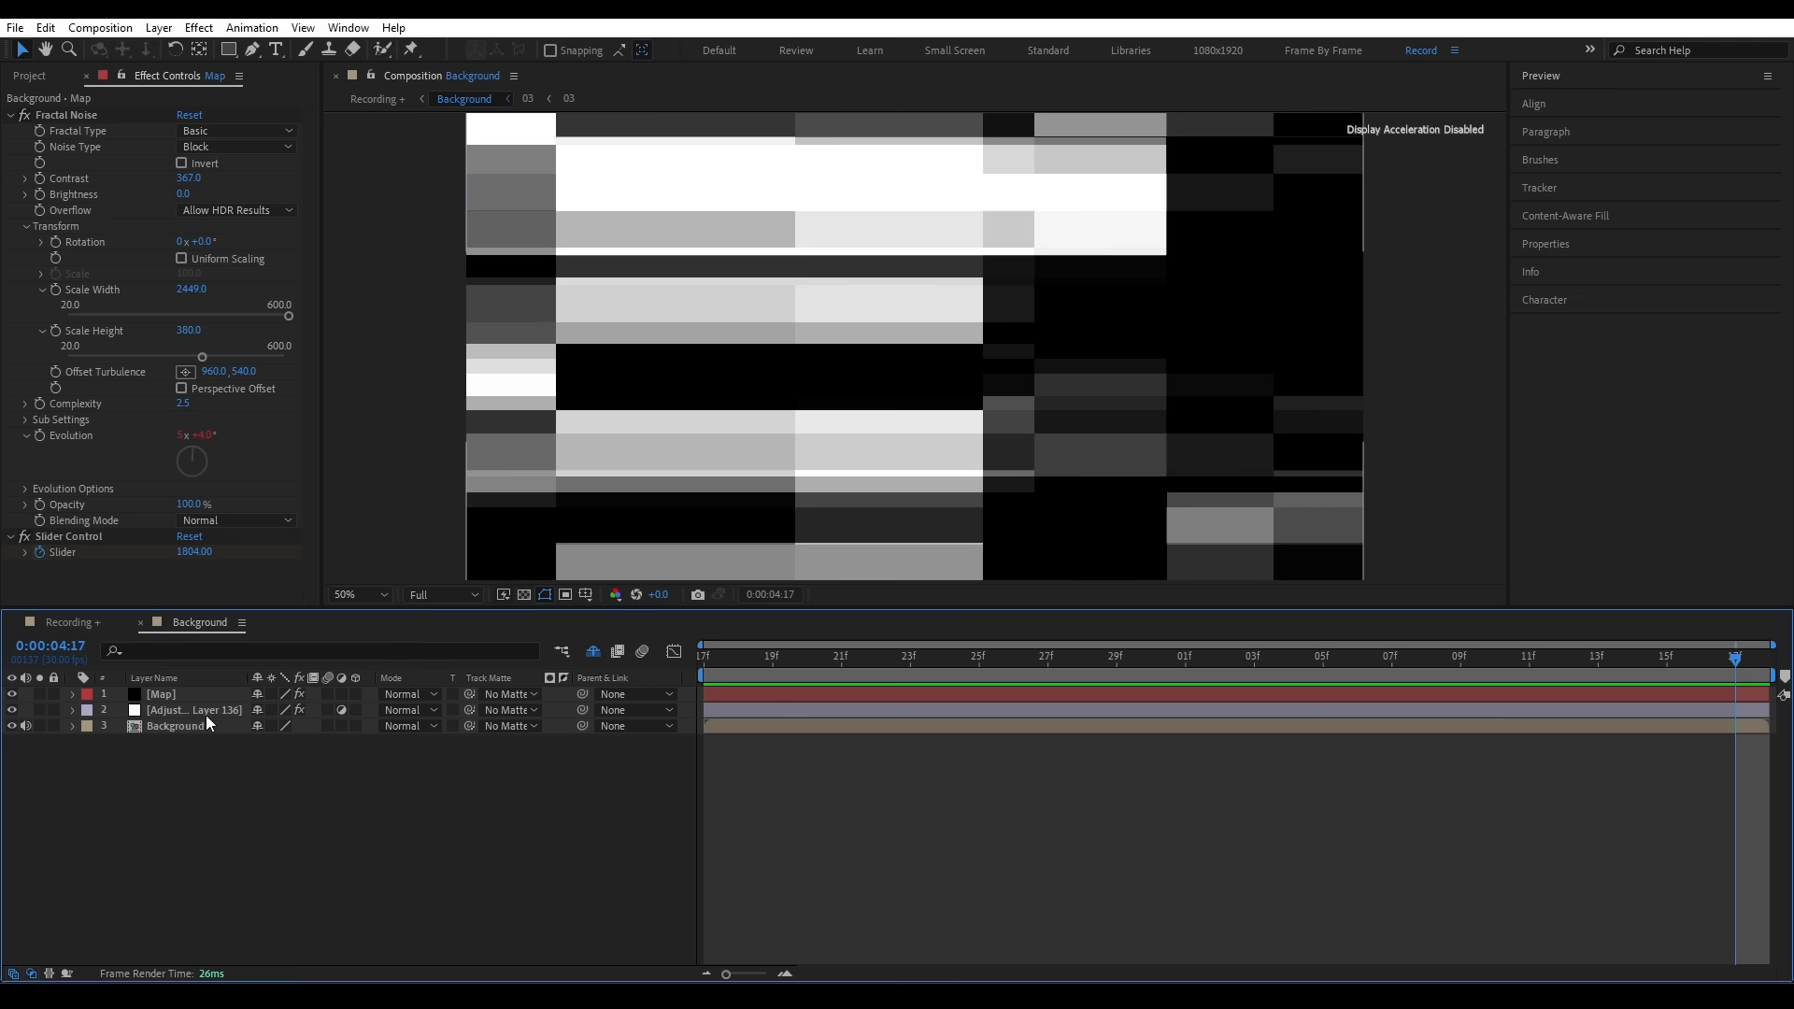
- Hide the Map layer, set it as the Displacement Map's source with Effects & Masks, and preview the result
left_click(12, 694)
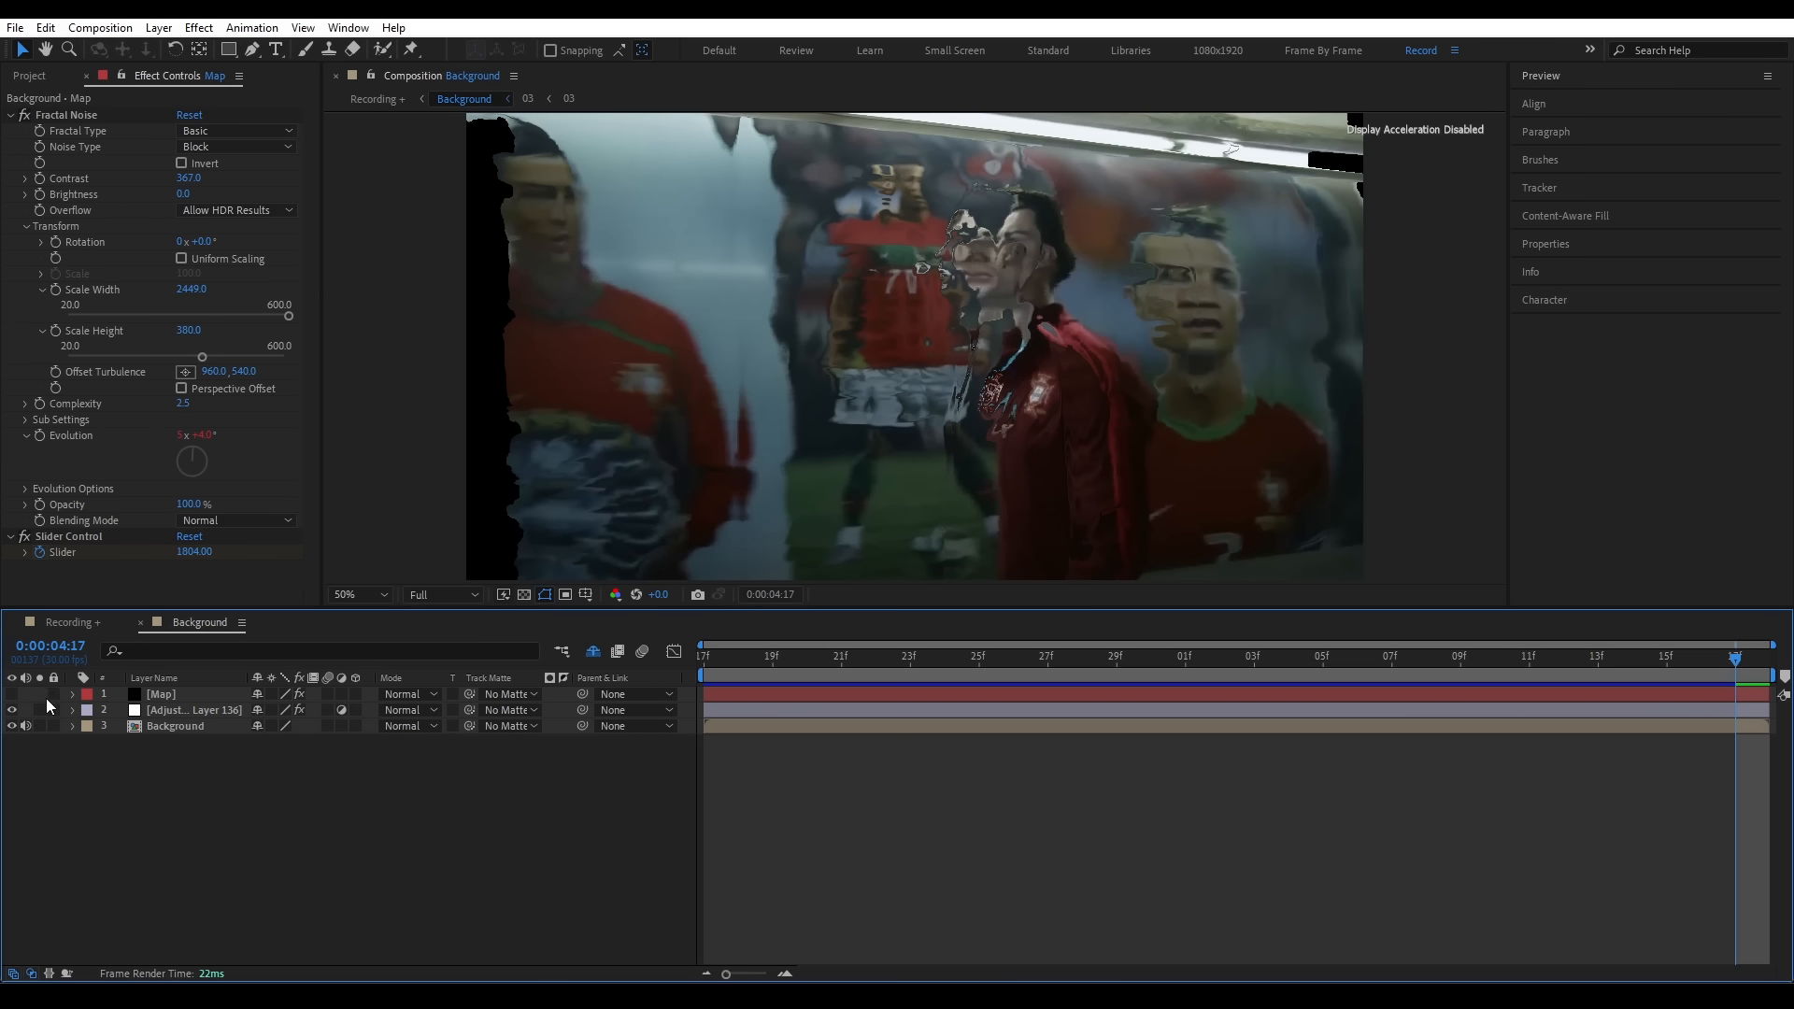
left_click(172, 706)
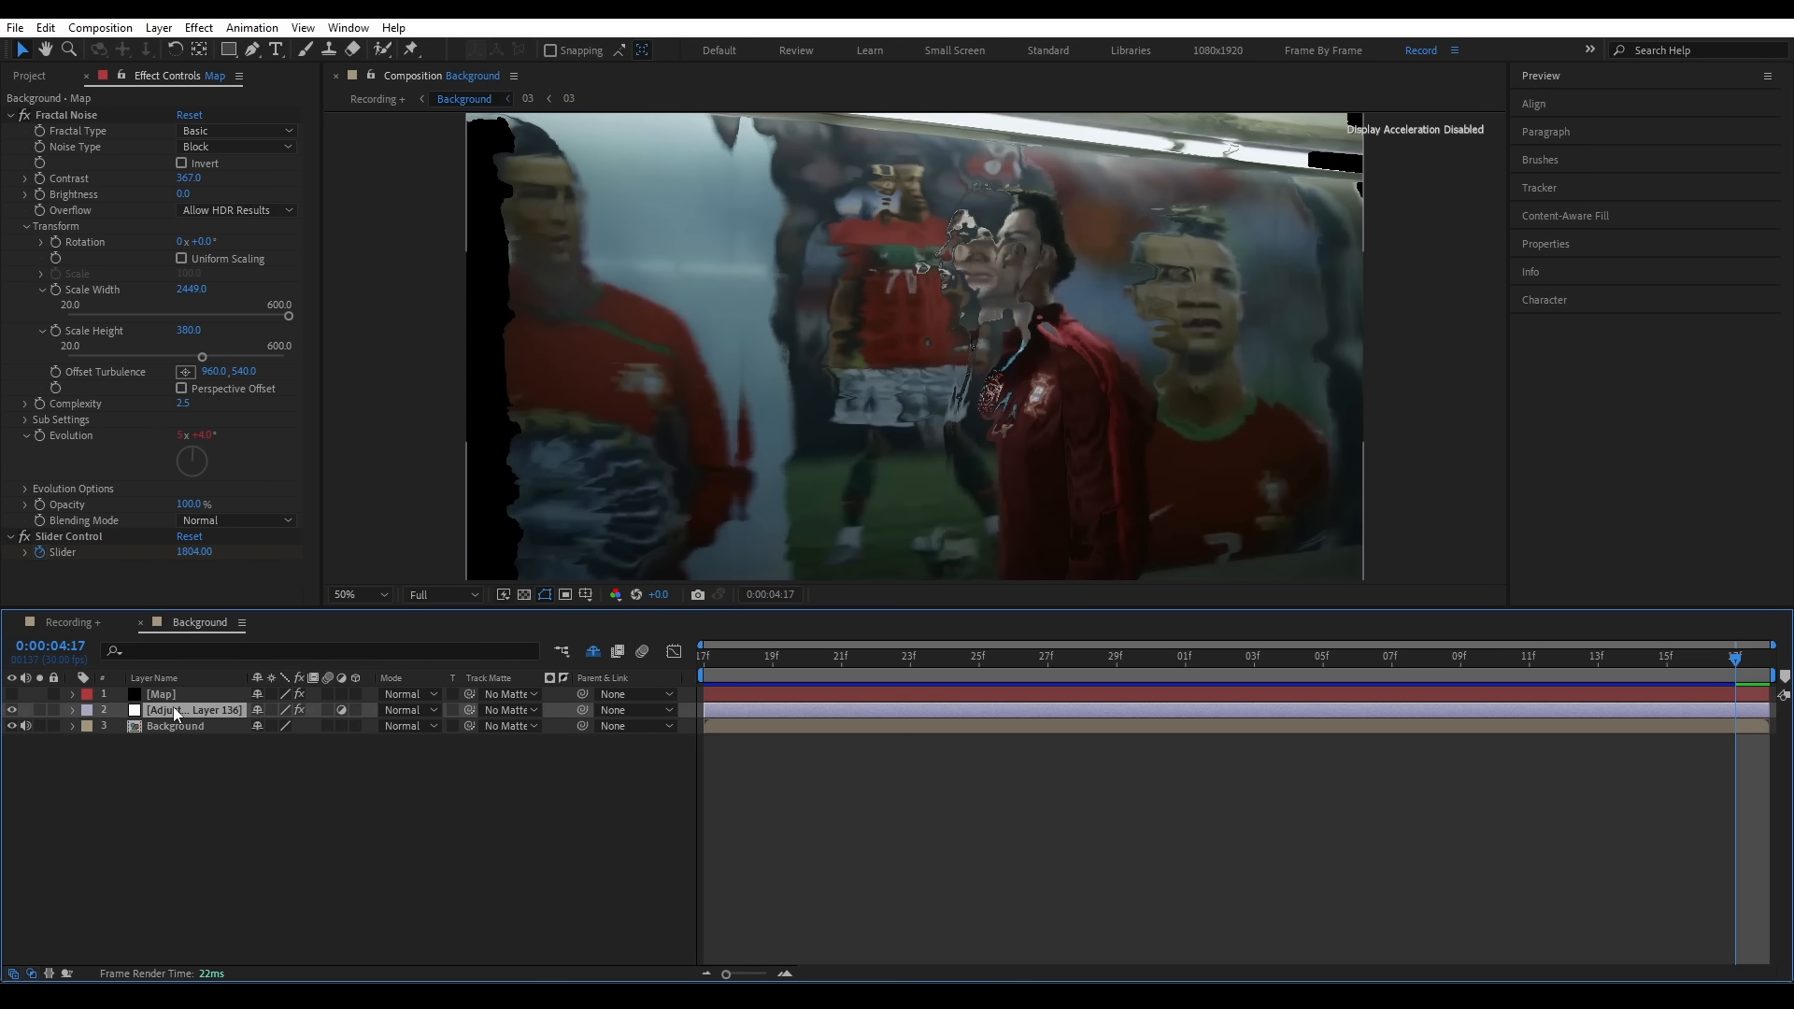
left_click(200, 131)
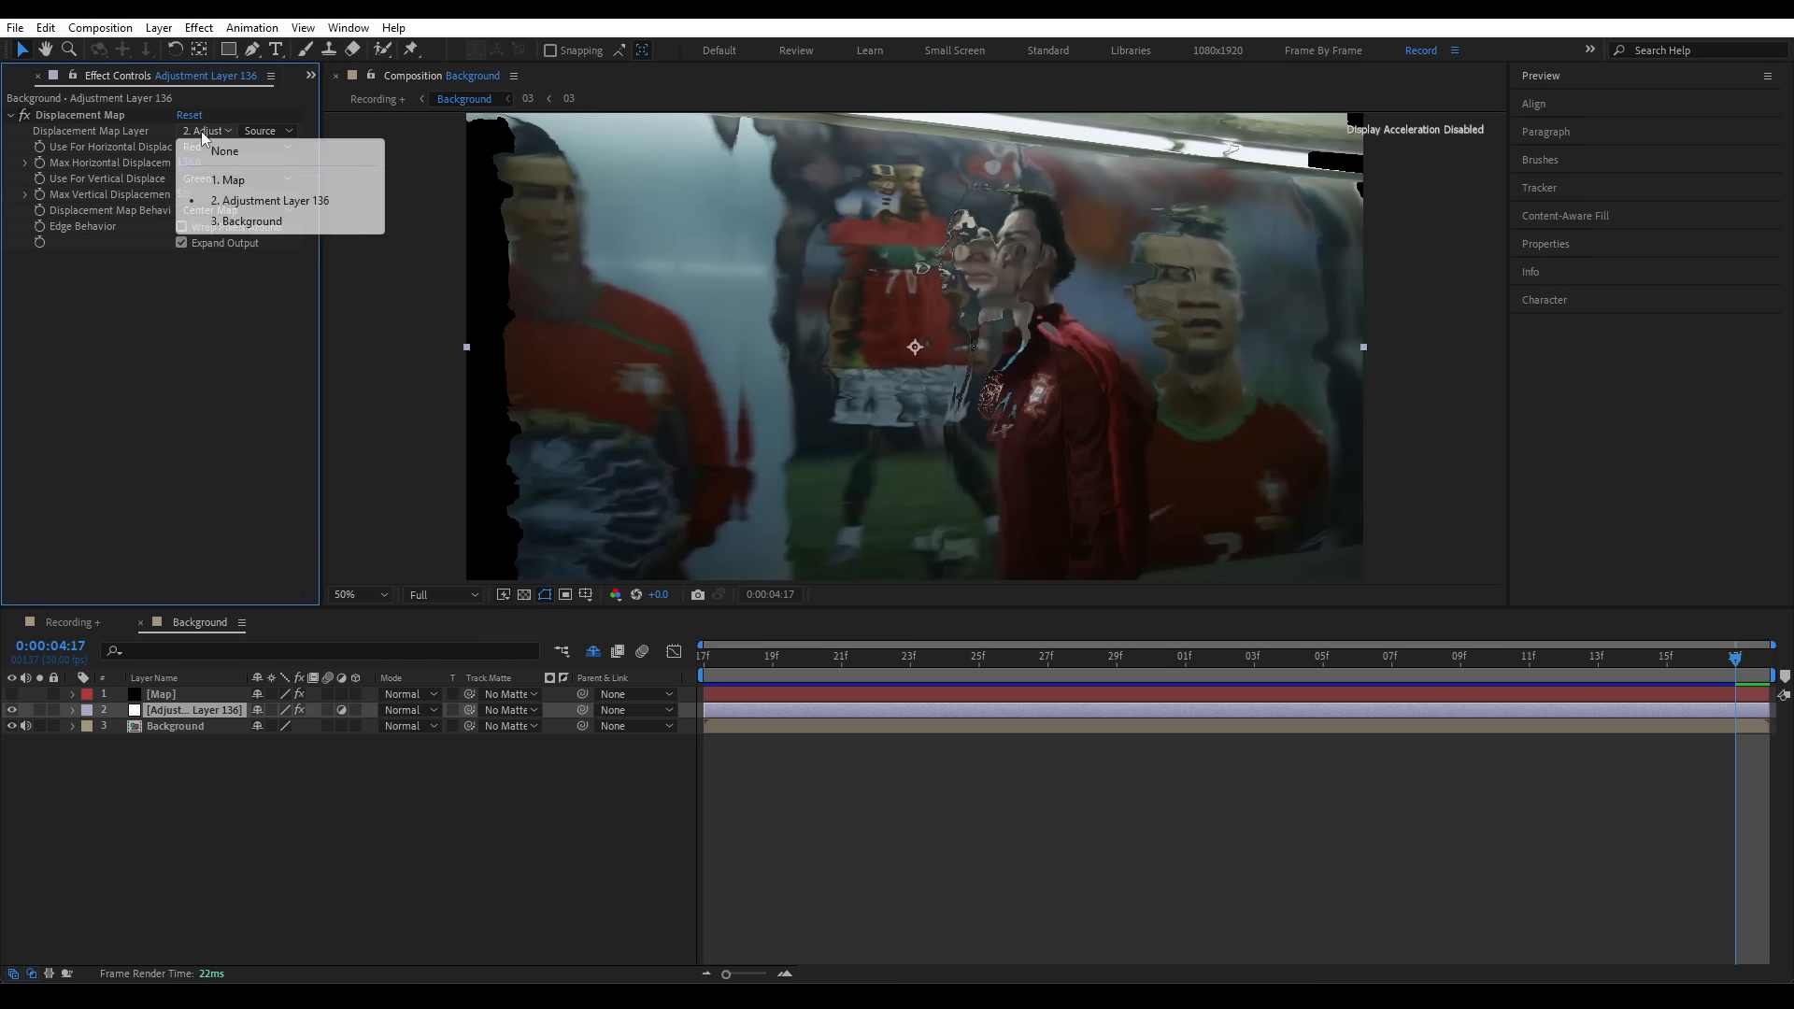
left_click(226, 175)
left_click(270, 131)
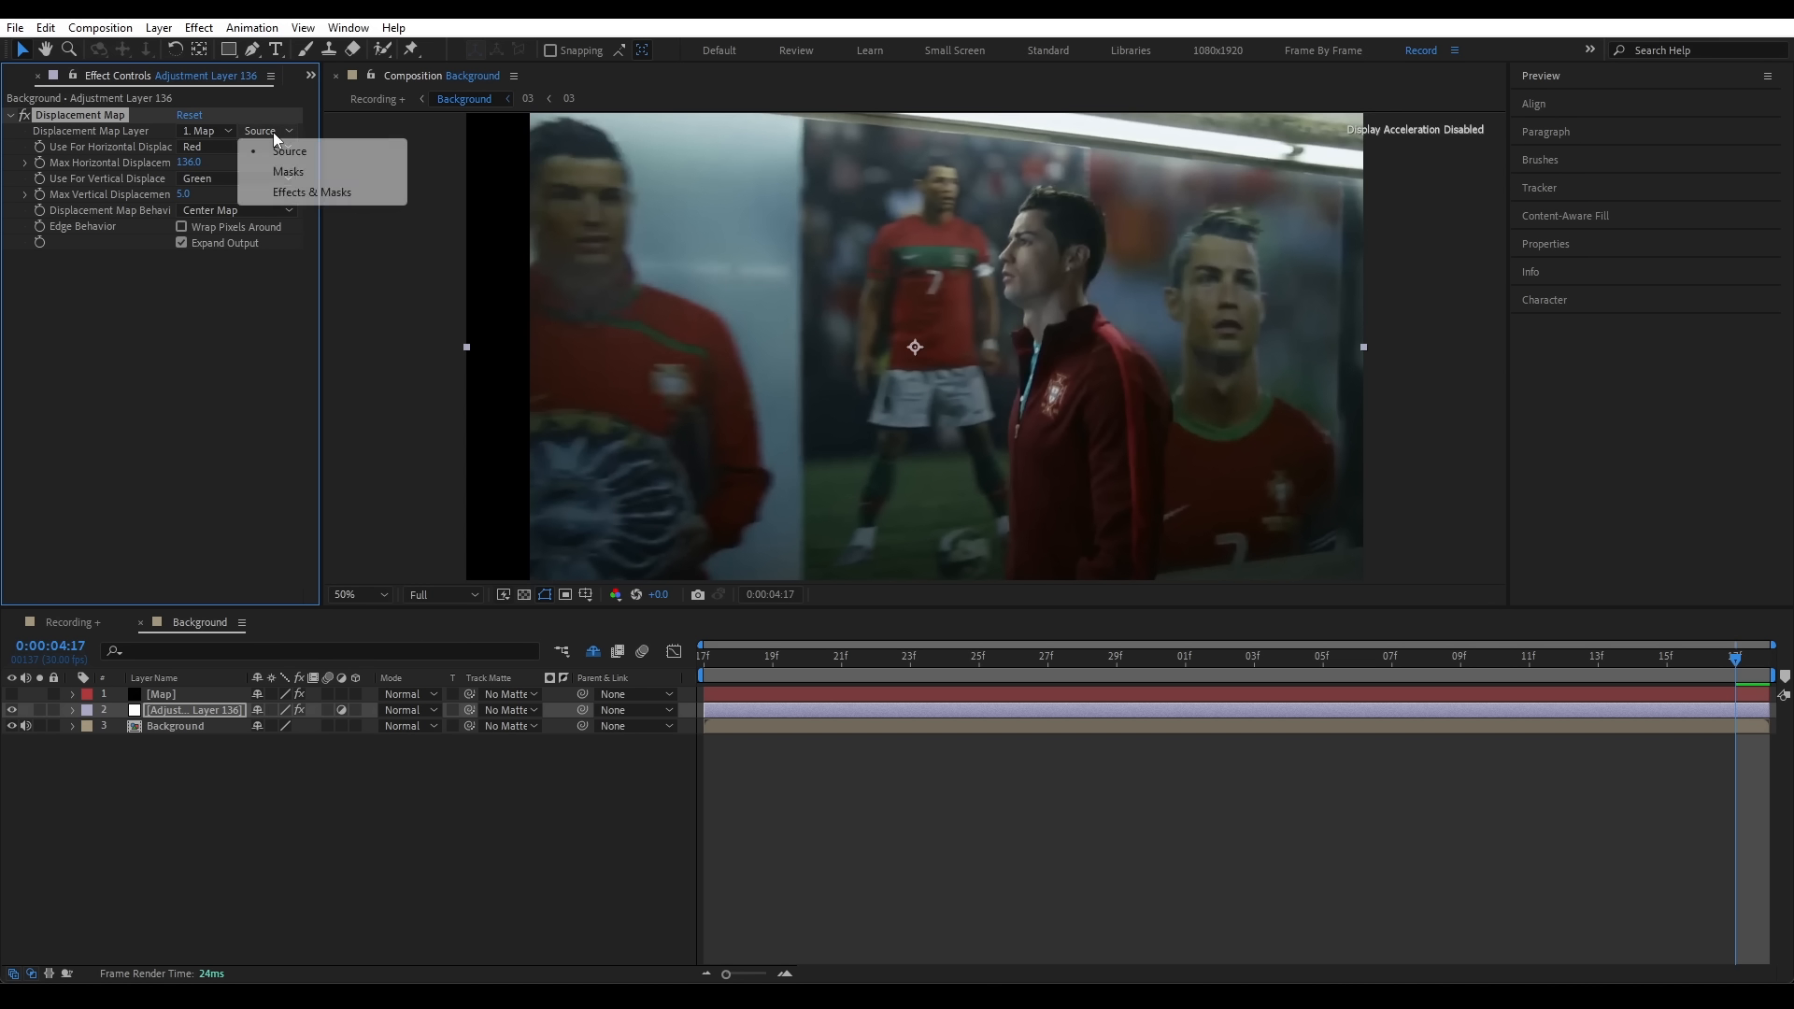
left_click(299, 191)
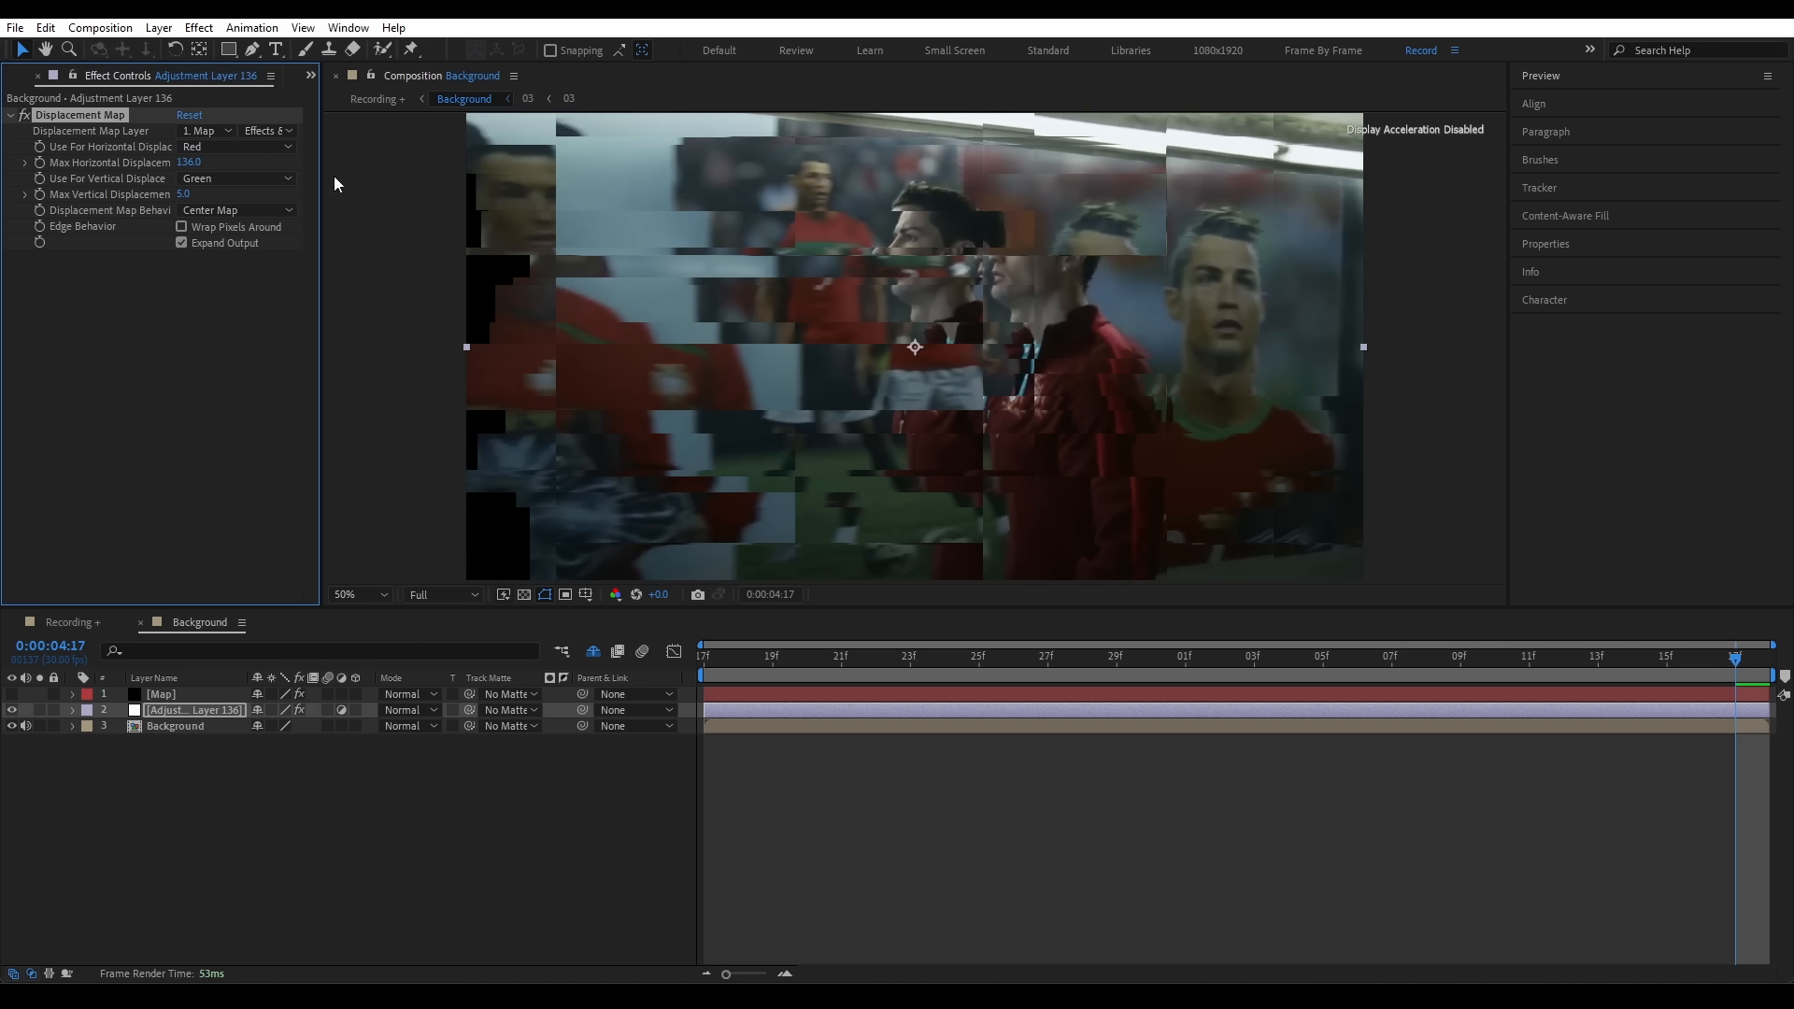
key("space")
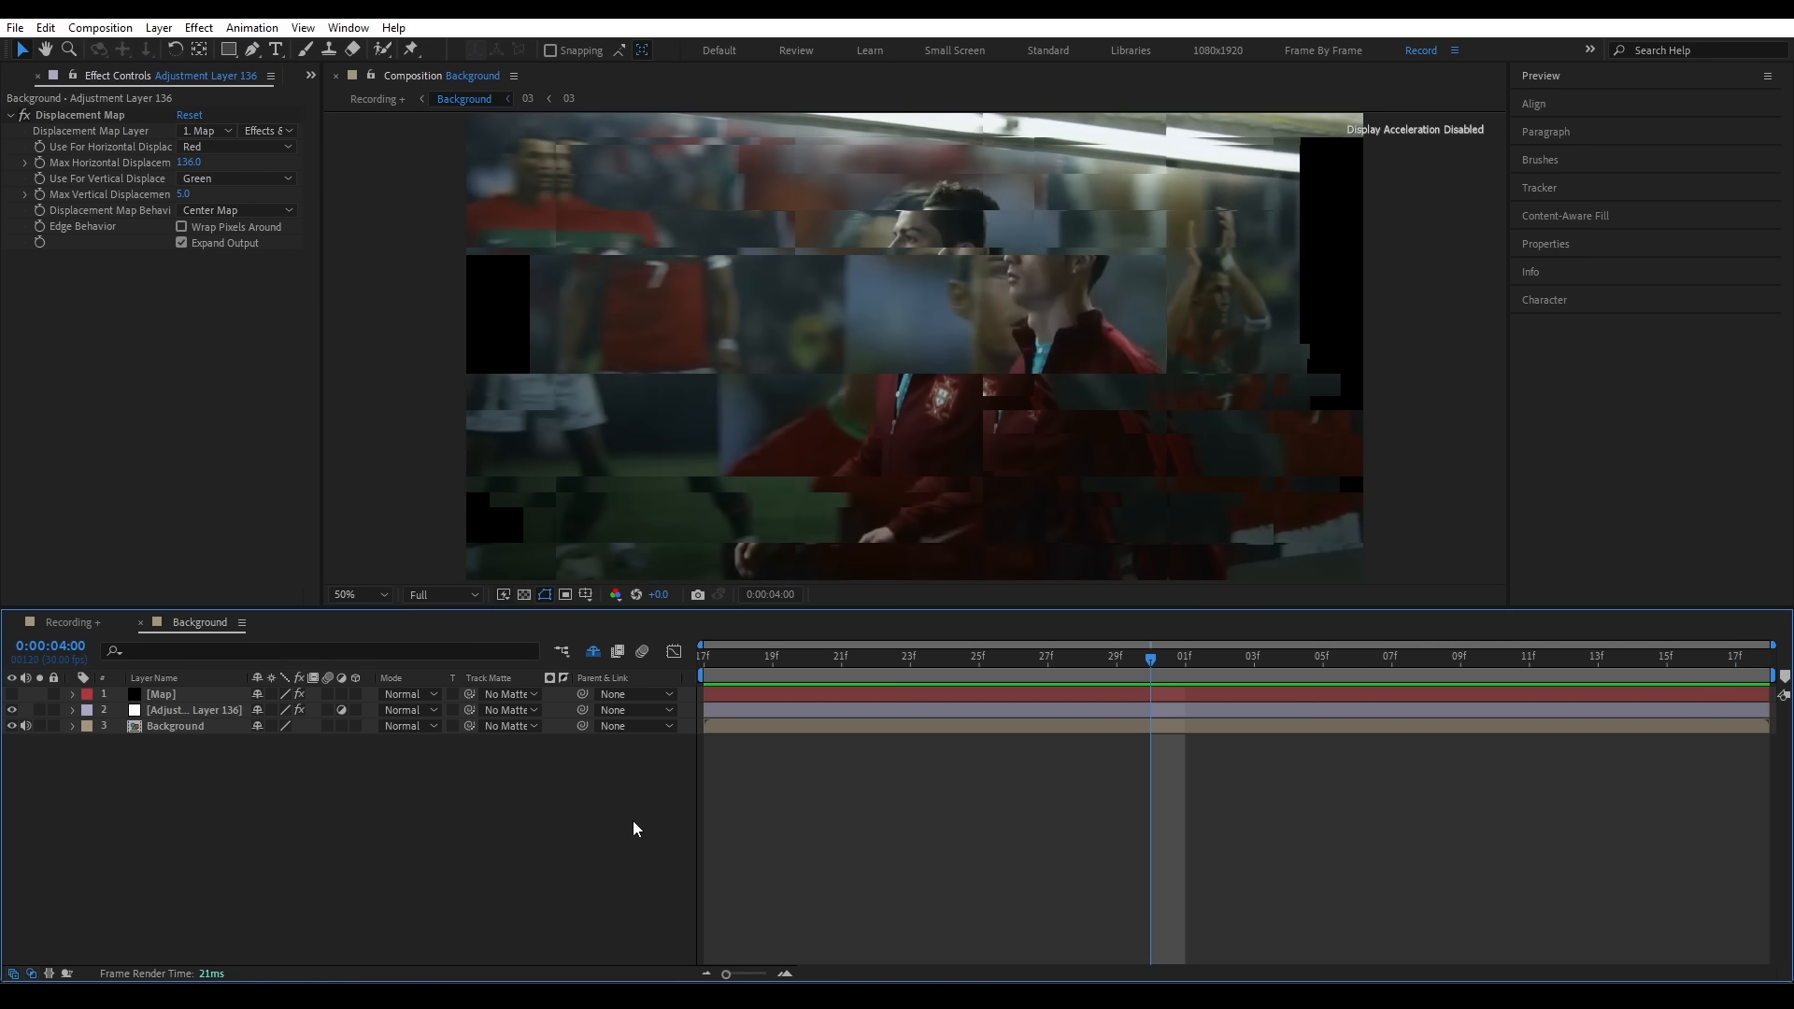
- Keyframe the maximum horizontal and vertical displacement, starting from 0 at 0:00:03:17, and enable Wrap Pixels Around
left_click(40, 195)
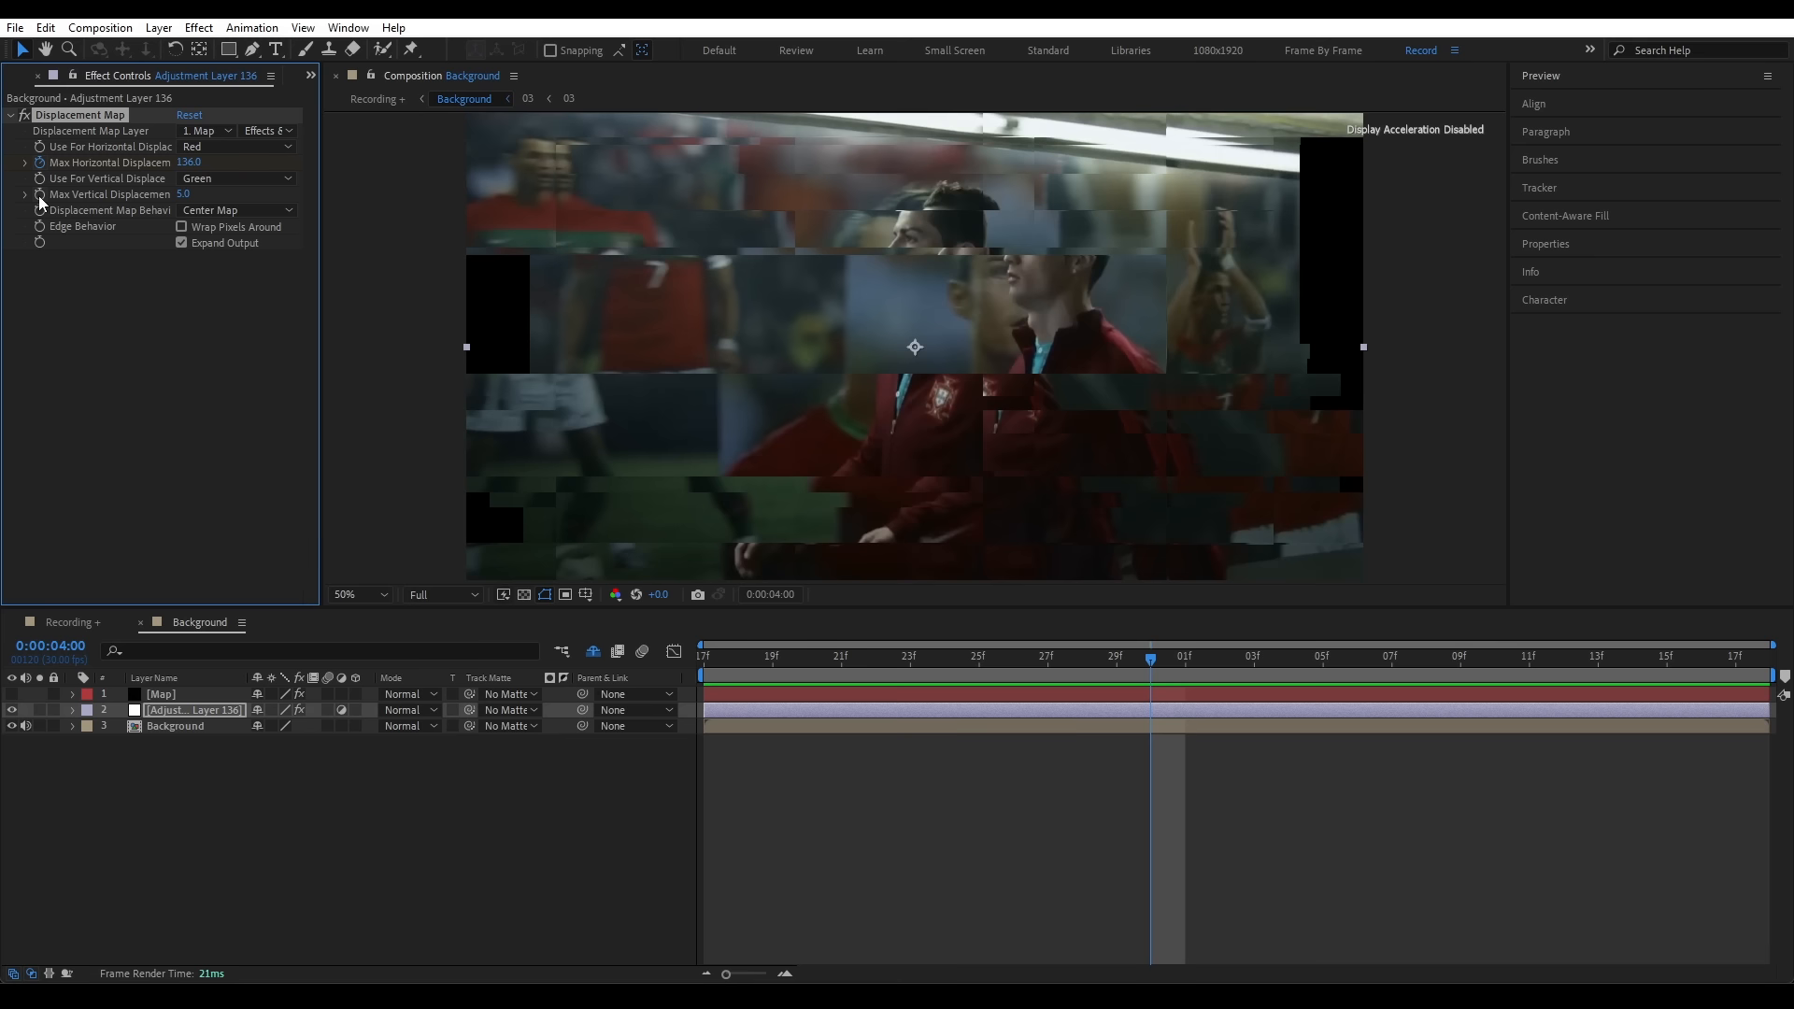
key("u")
left_click_drag(1082, 660, 1687, 666)
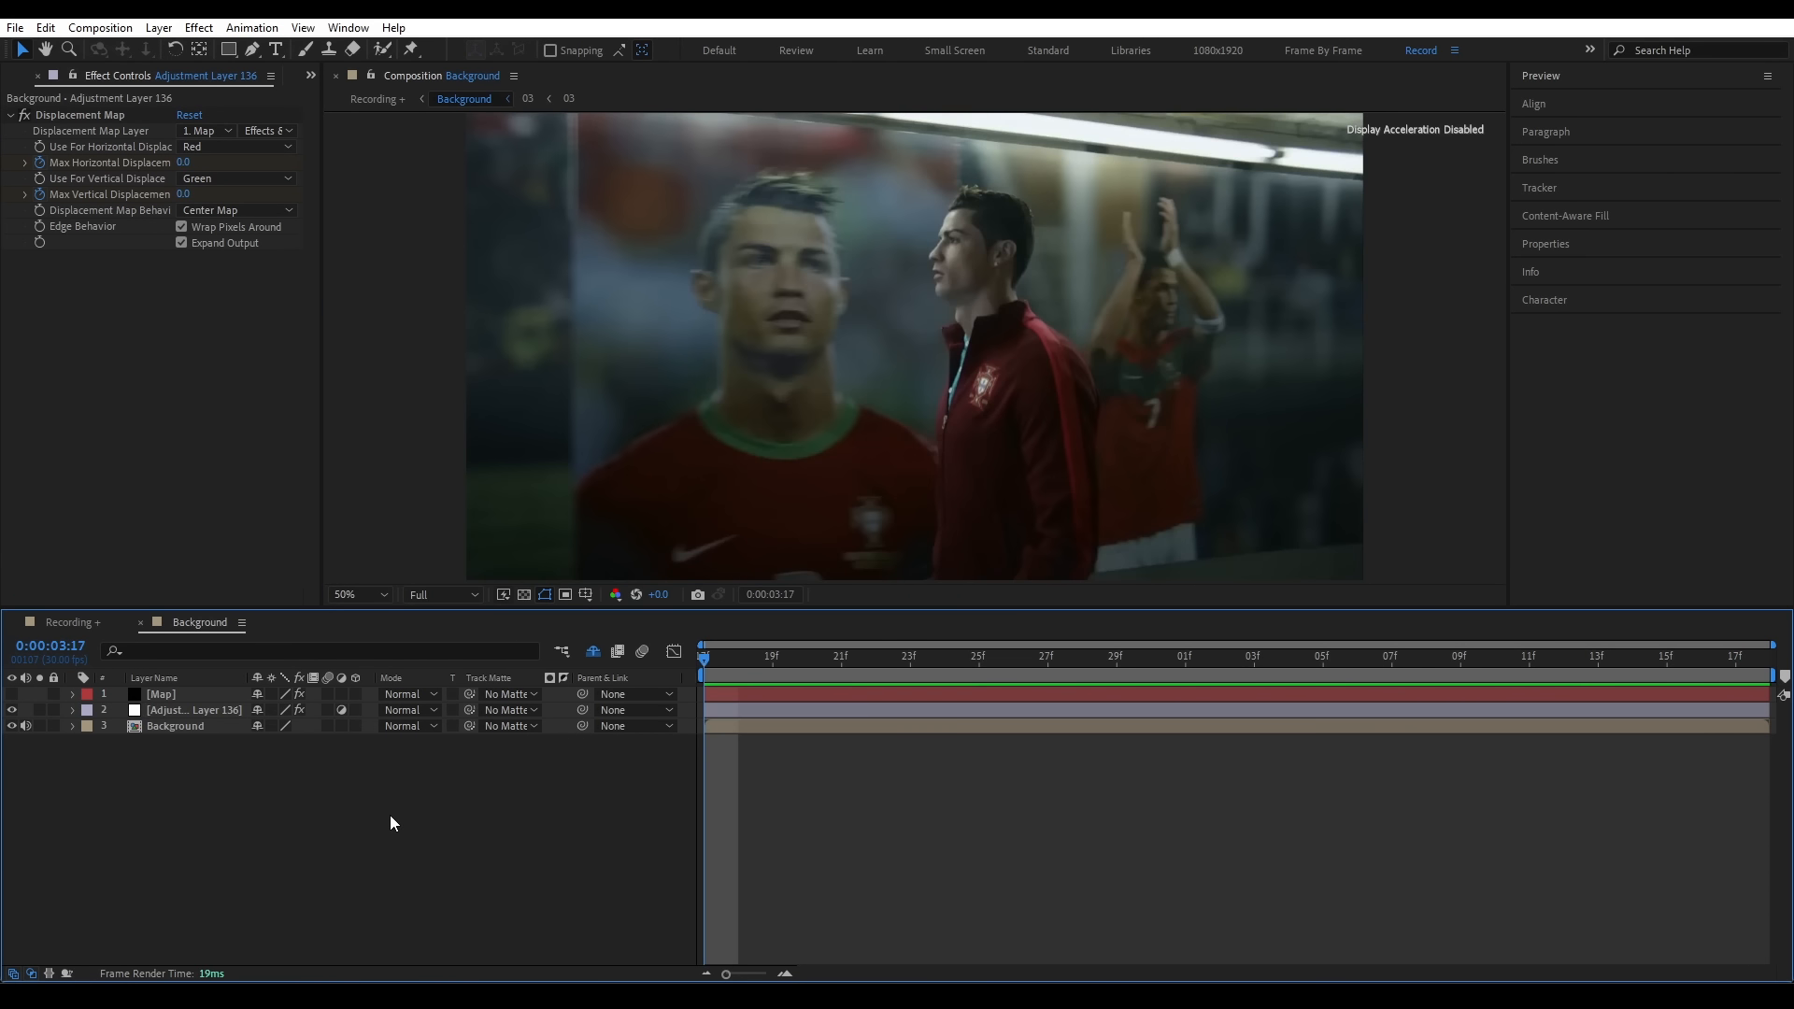
- Add a second adjustment layer on top and apply Directional Blur with a direction of 90°
key("ctrl+alt+y")
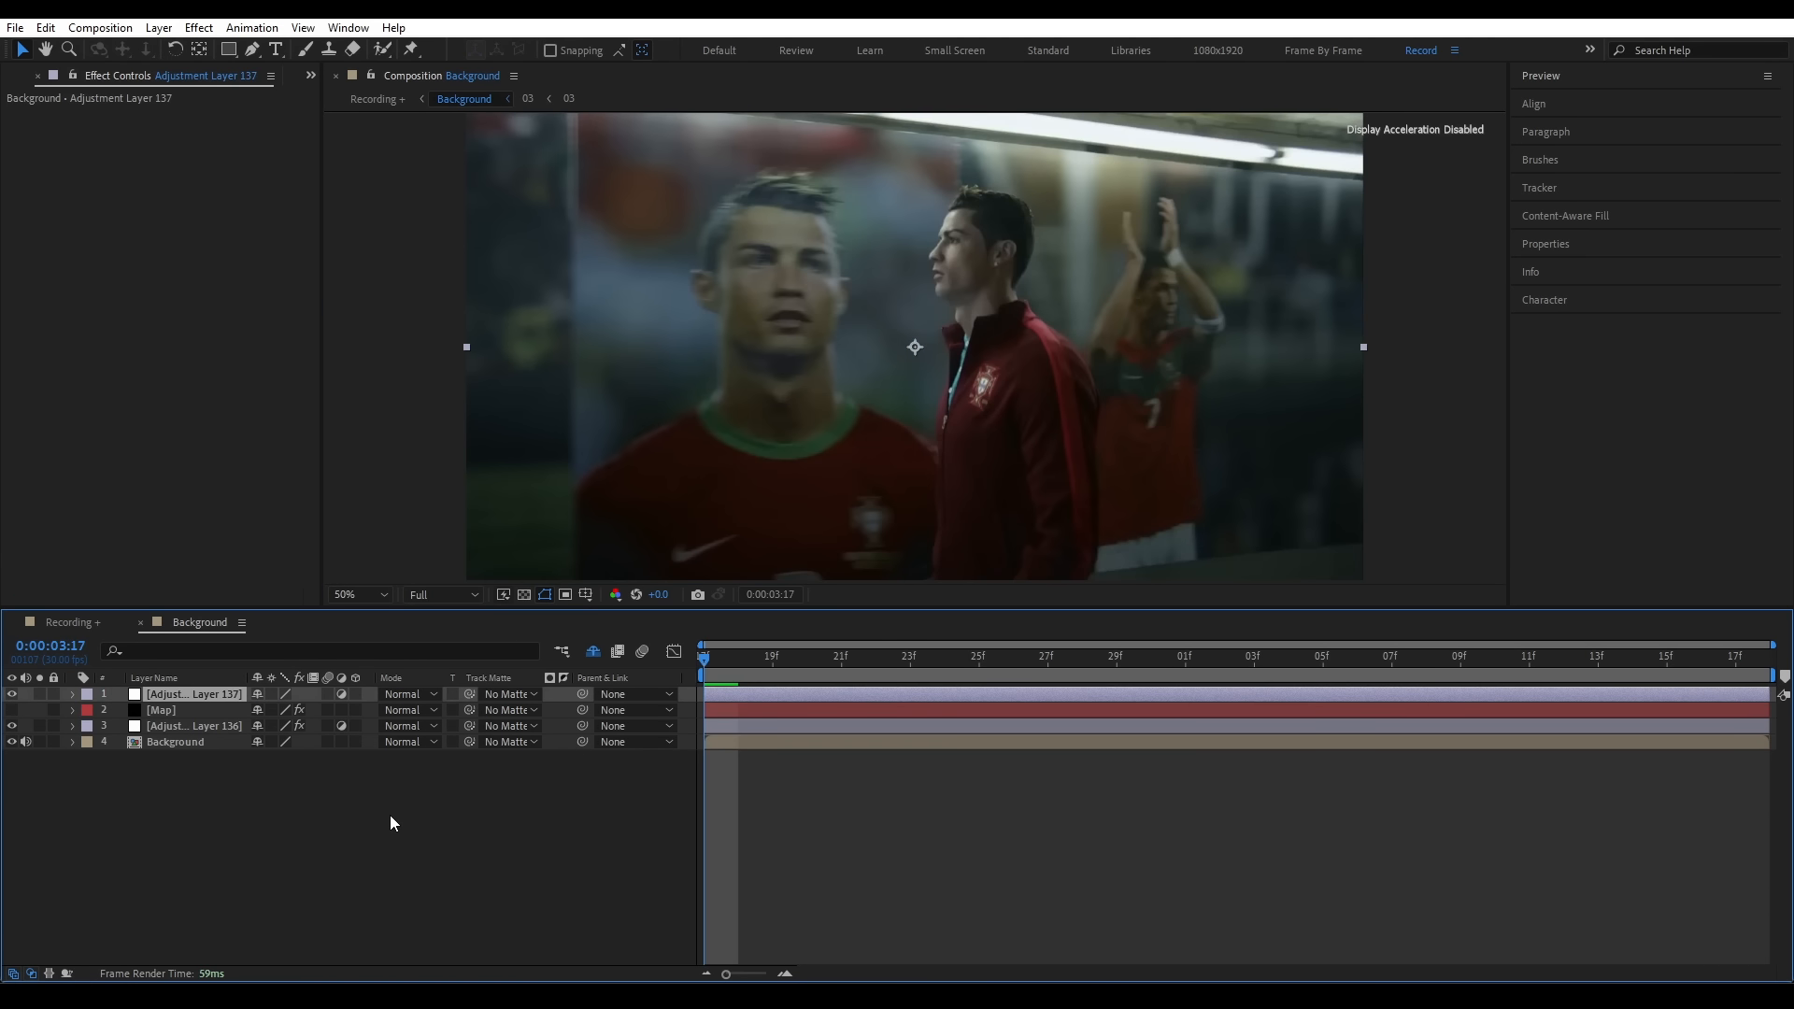
left_click(203, 132)
type("90")
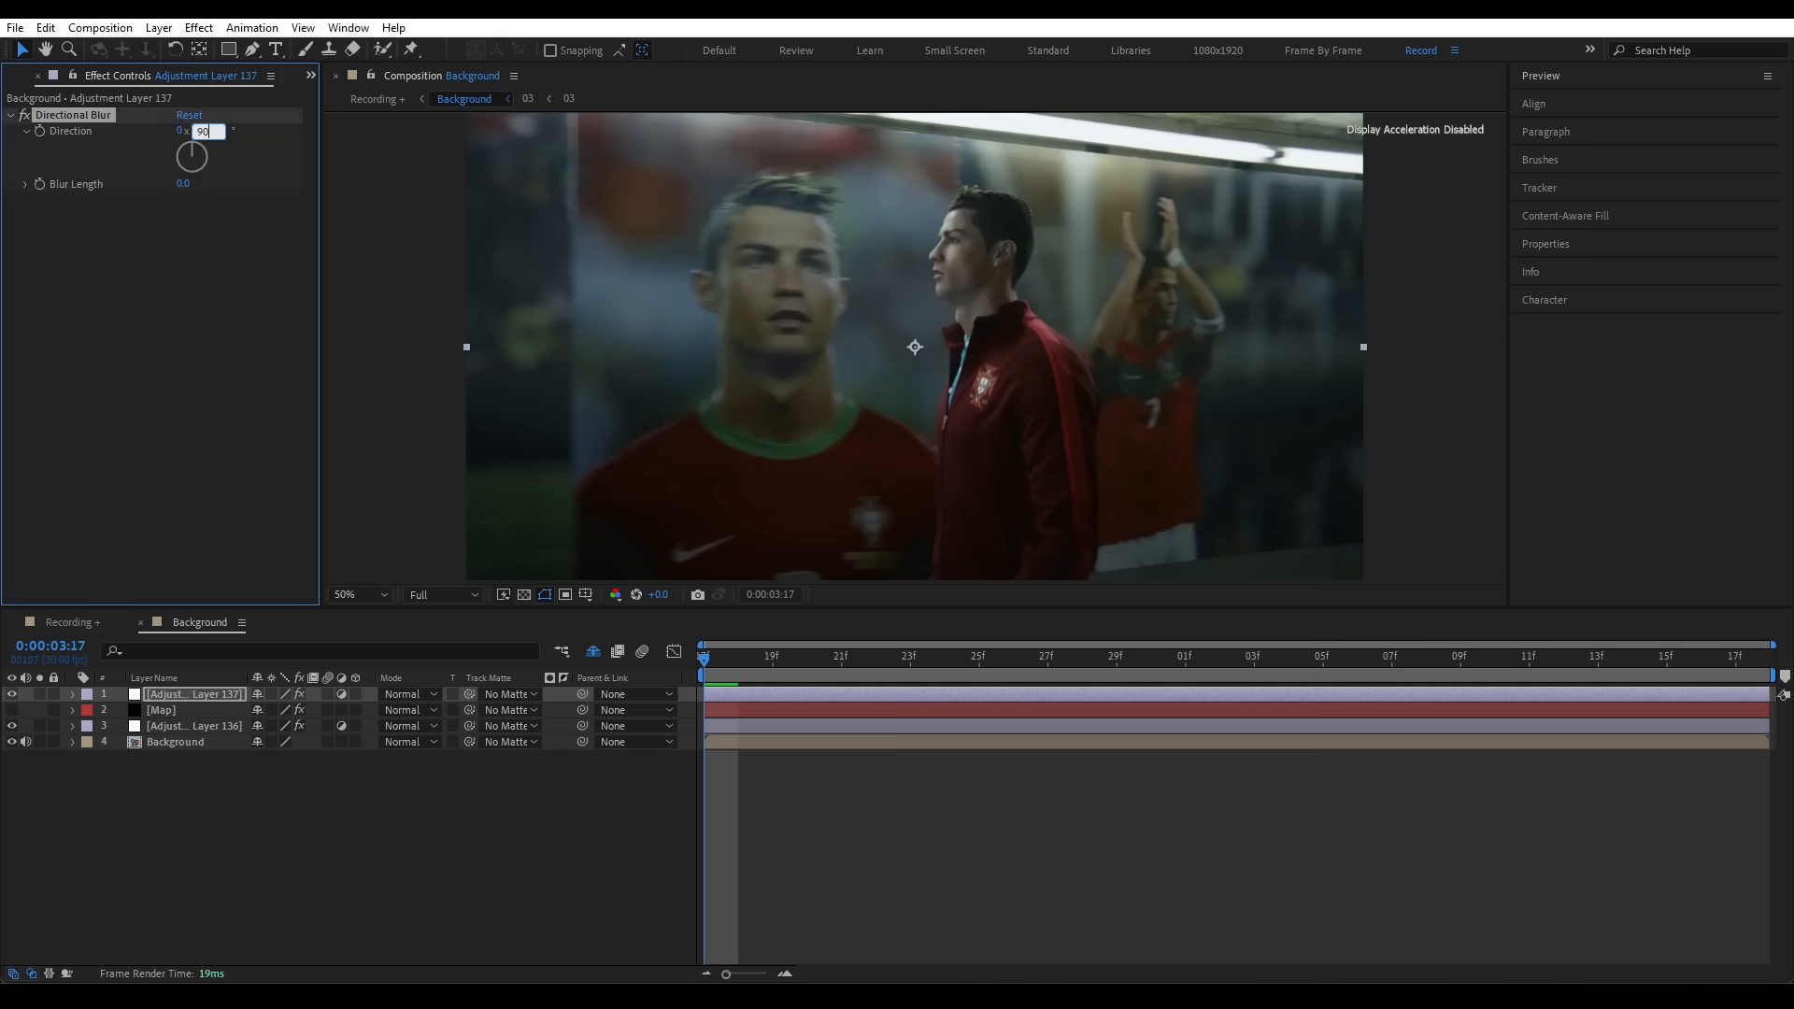
key("Return")
- Keyframe the Directional Blur's length from 0 at 0:00:04:10 to 146.8 at 0:00:04:17
left_click(39, 184)
key("u")
left_click_drag(718, 665, 1756, 715)
left_click_drag(184, 184, 1650, 234)
left_click_drag(705, 726, 1500, 748)
left_click_drag(190, 184, 204, 230)
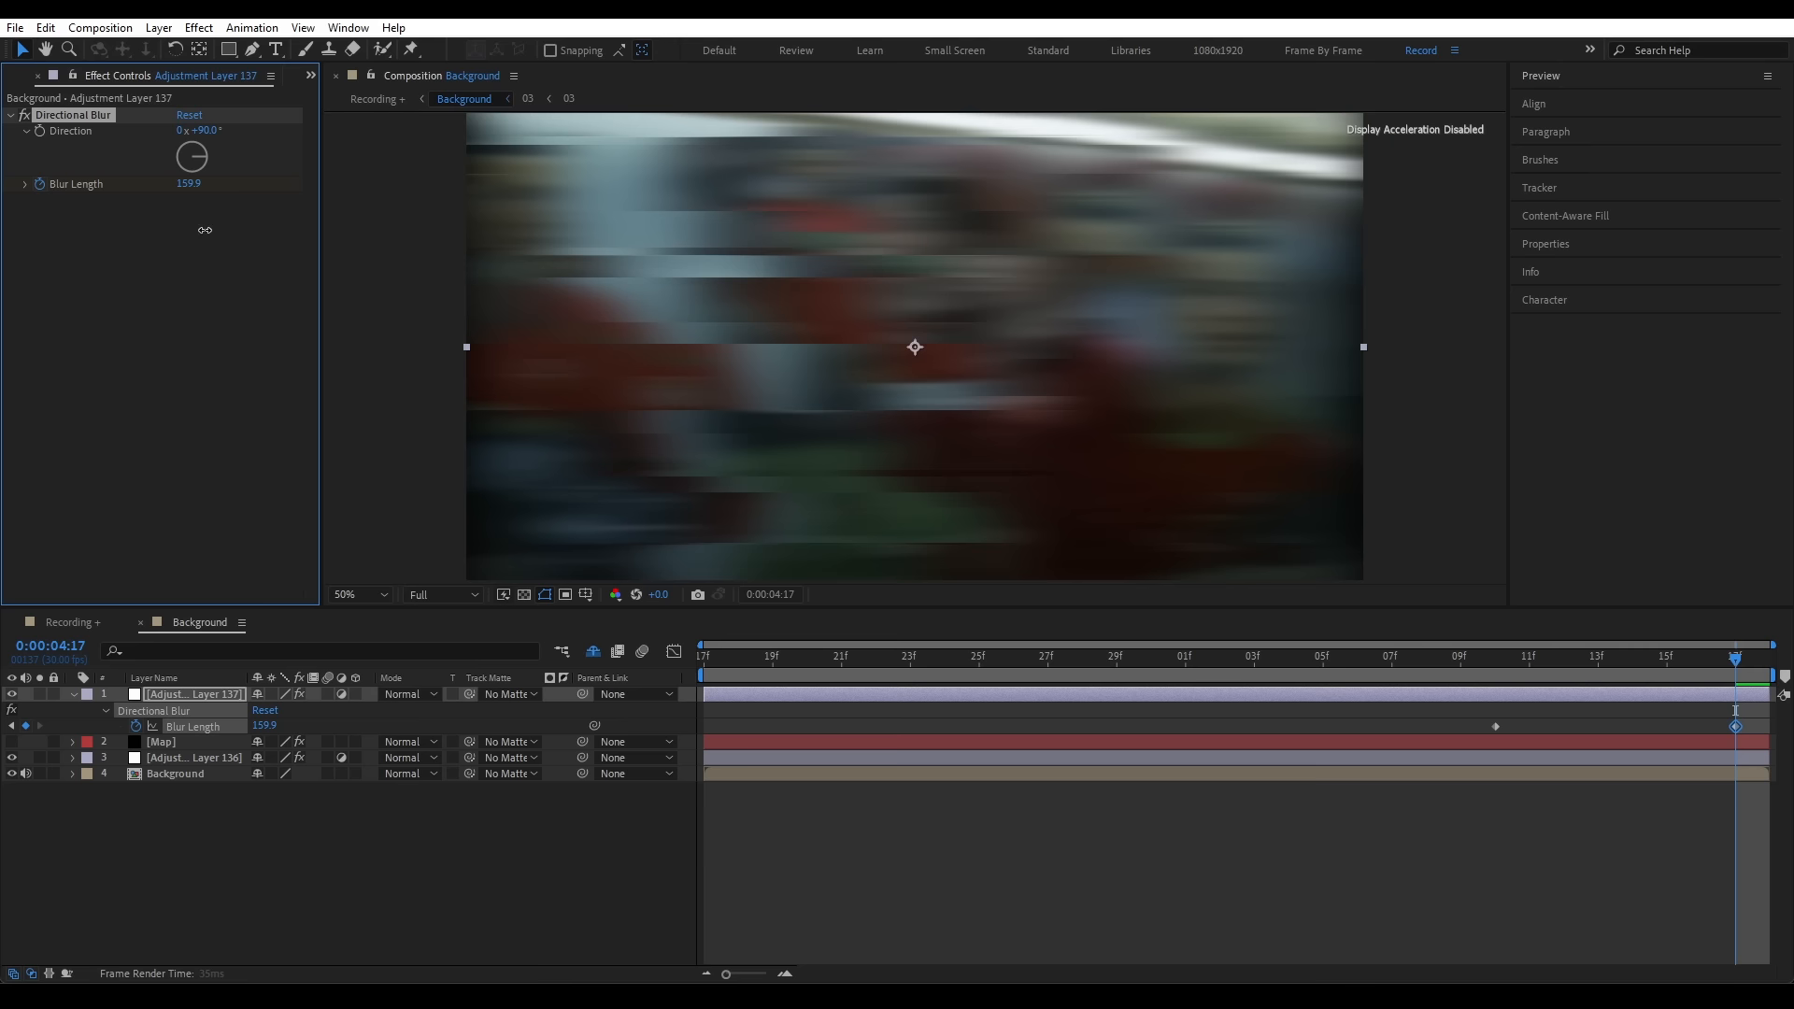
- Apply Wave Warp to the blur adjustment layer with the Smooth Noise type, a direction of 0° and a wave width of 30
key("ctrl+space")
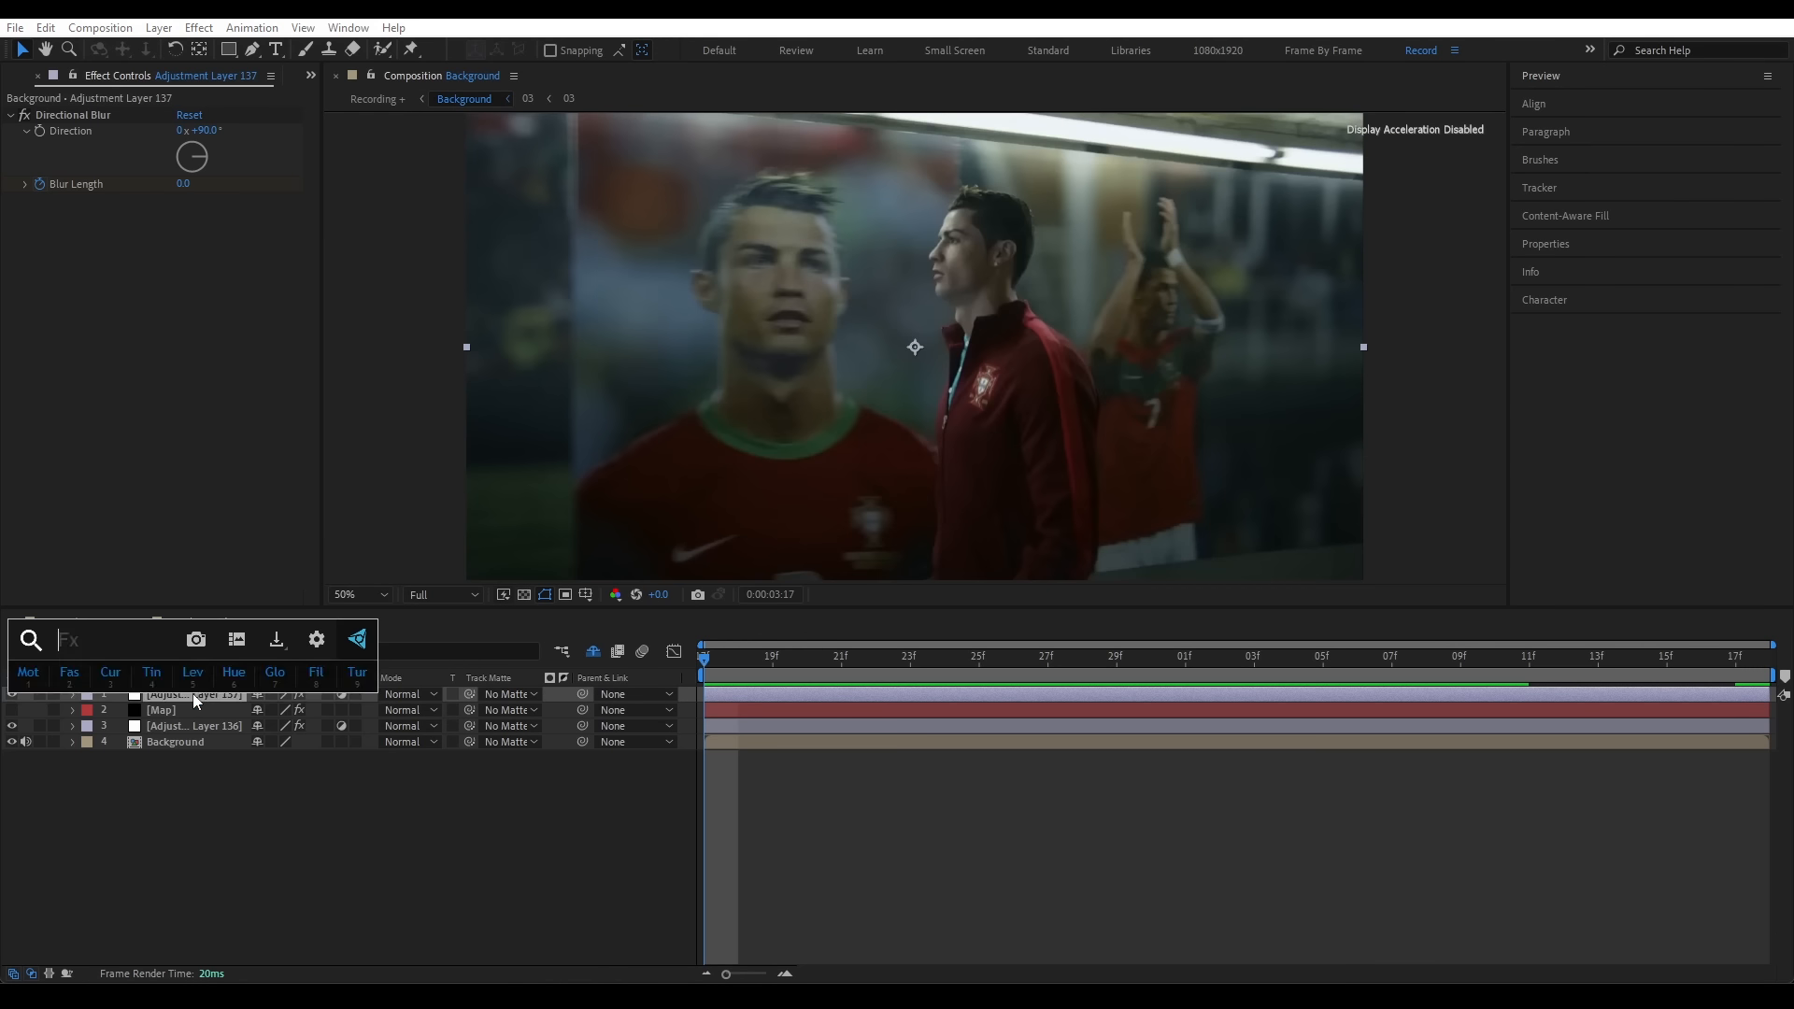
type("wave")
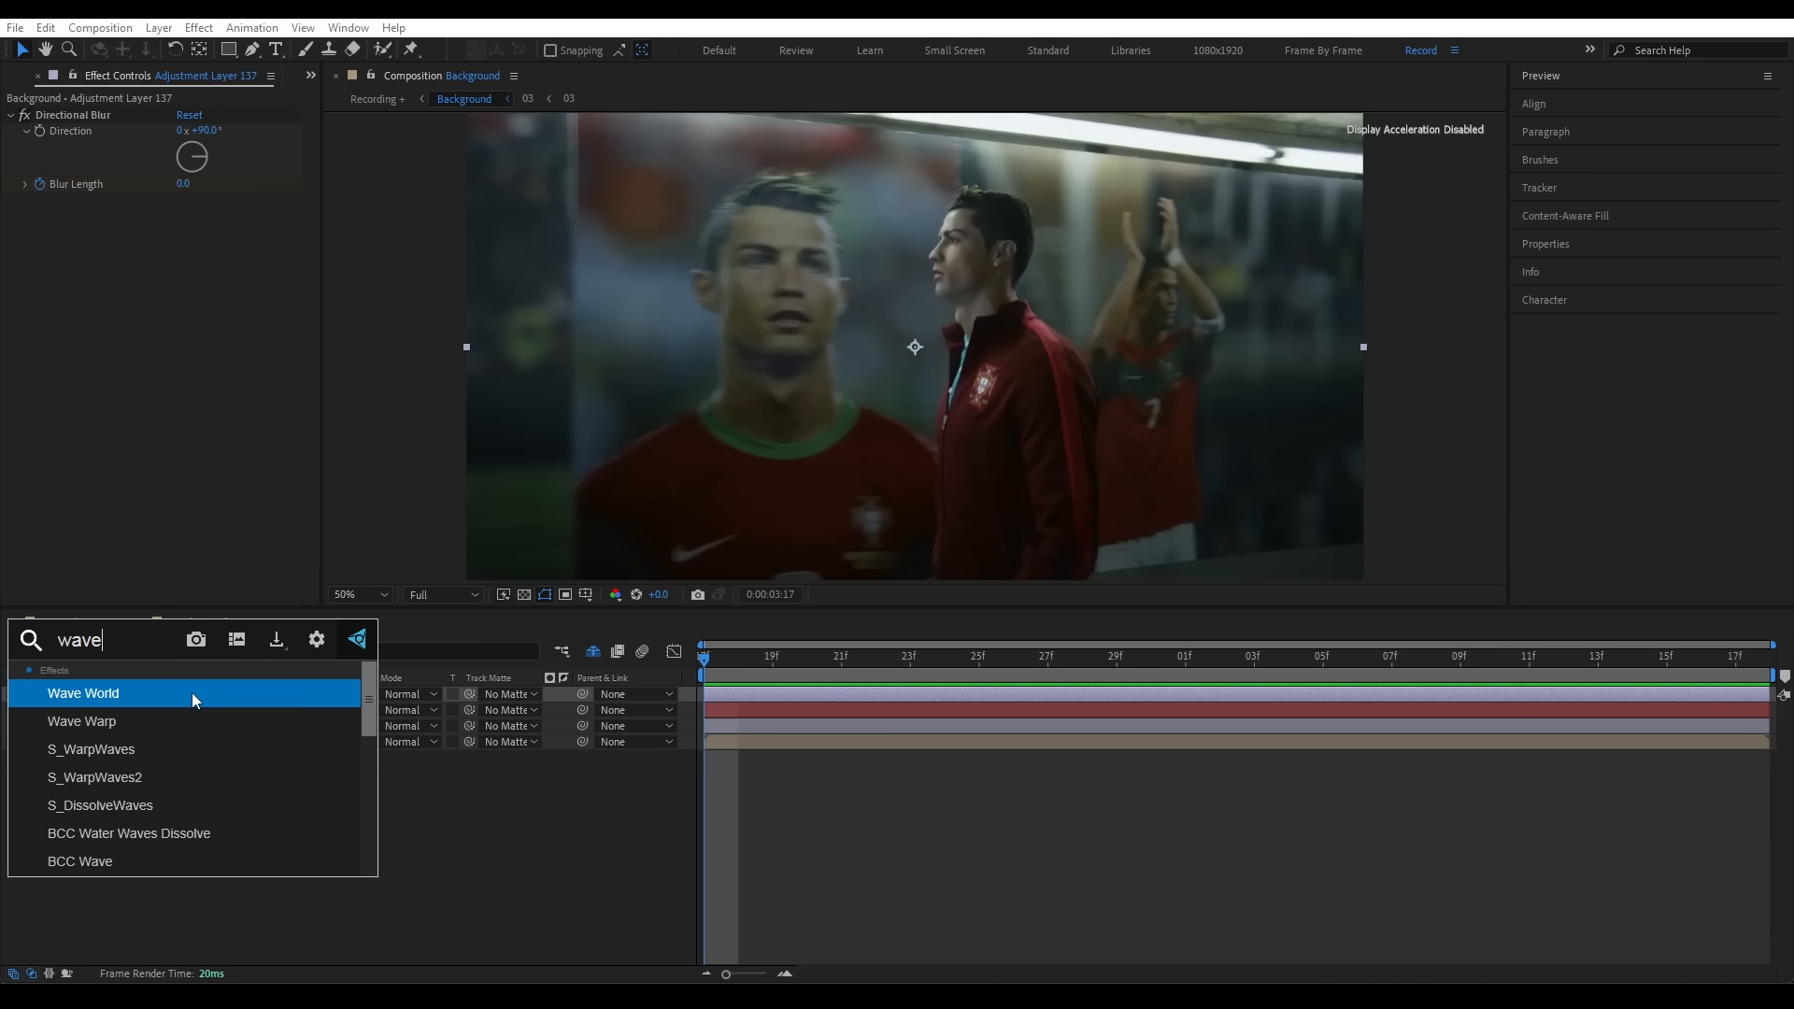
key("Down")
key("Return")
left_click(192, 220)
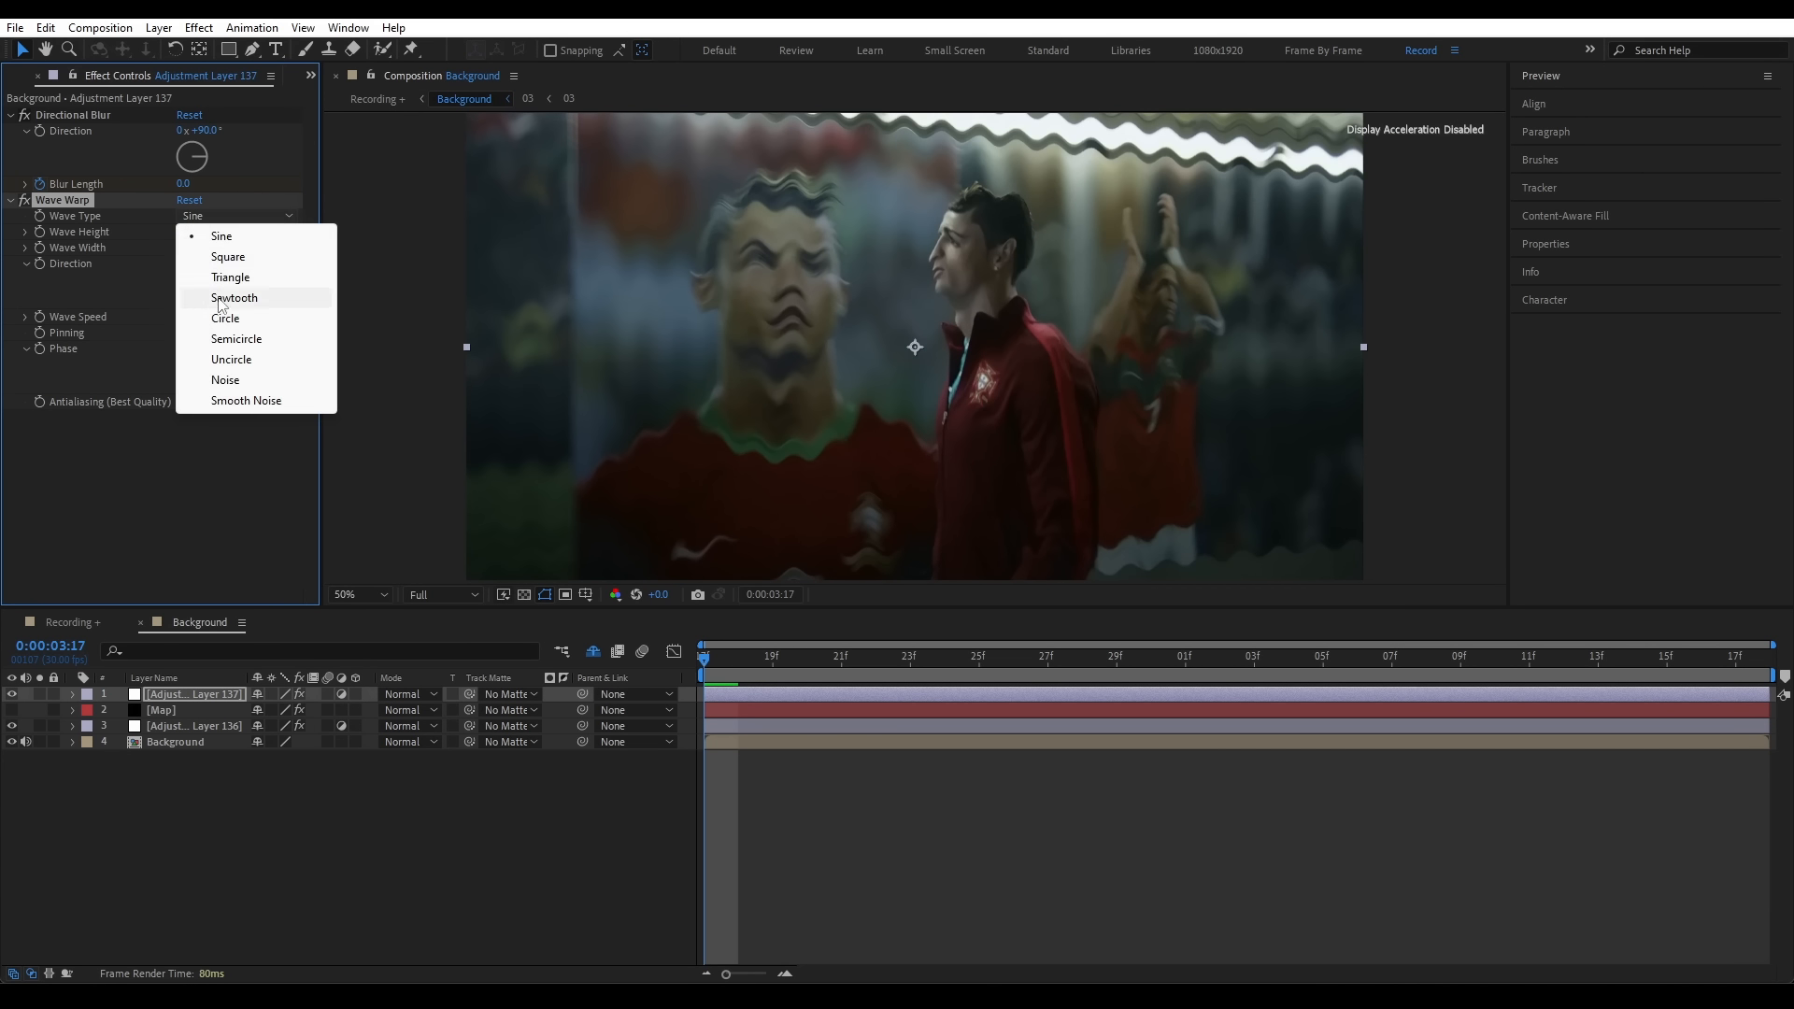
left_click(213, 400)
type("0")
key("Return")
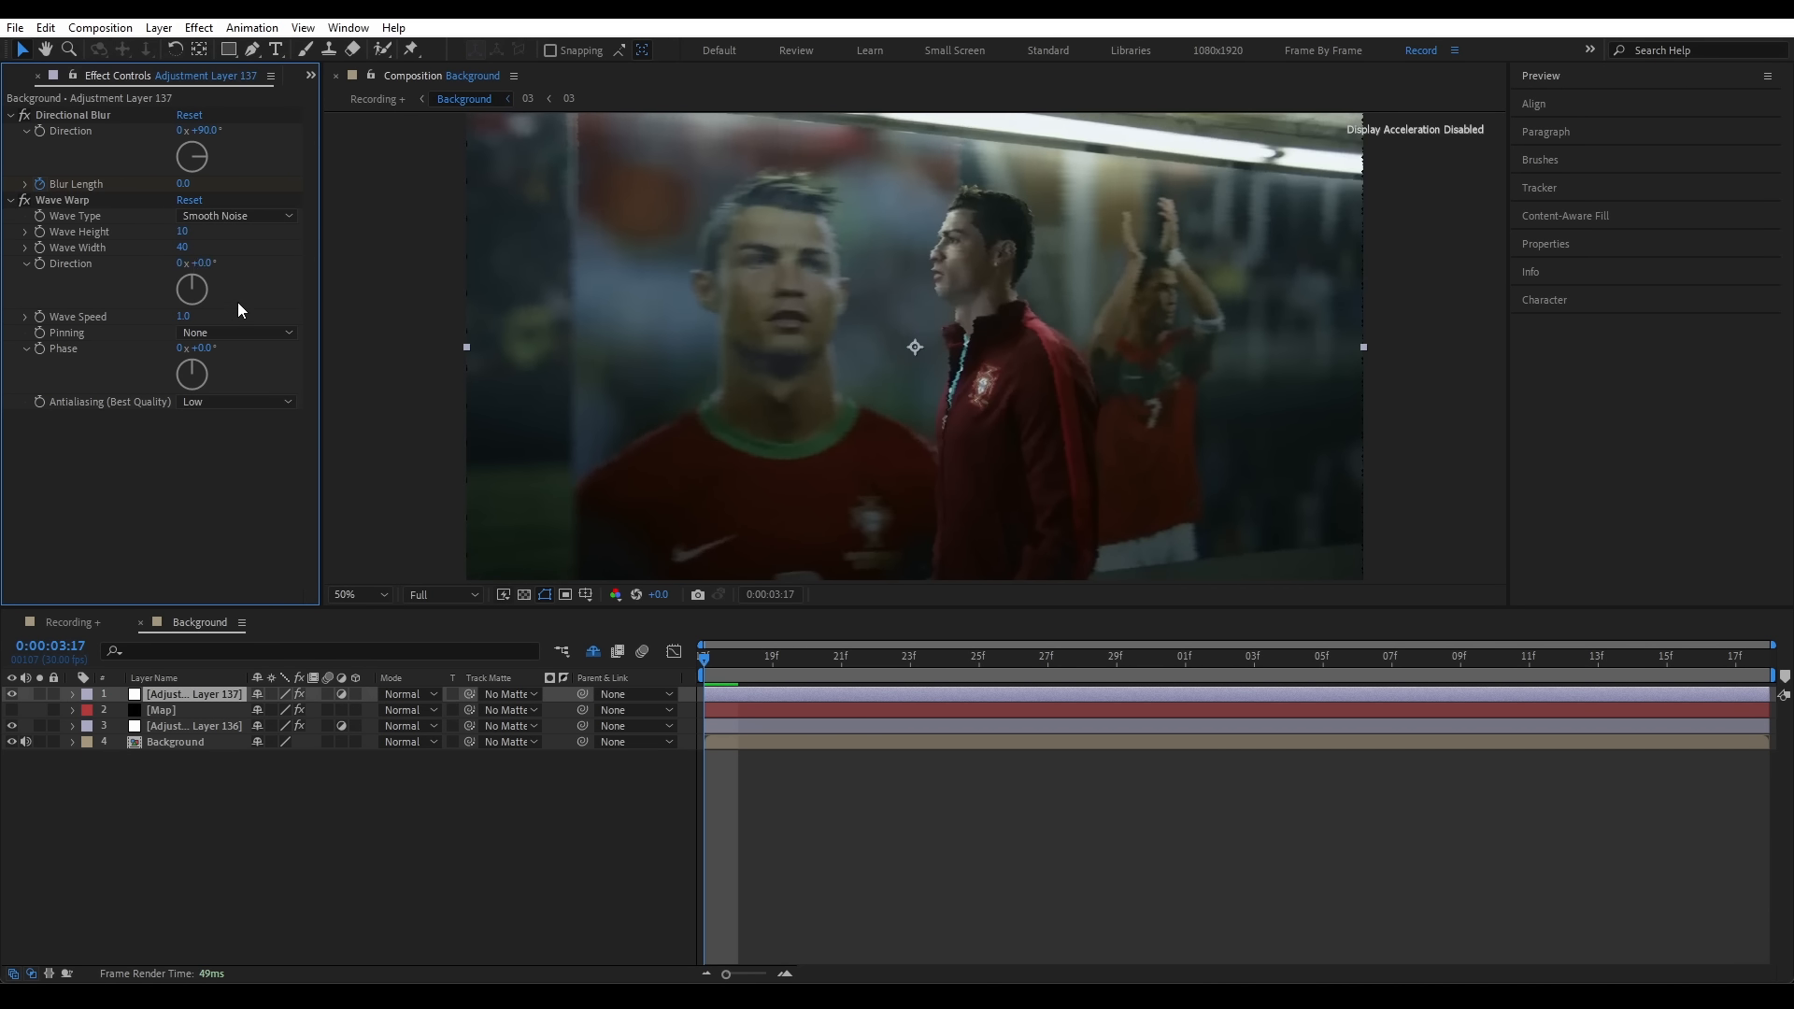
left_click(183, 248)
type("30")
key("Return")
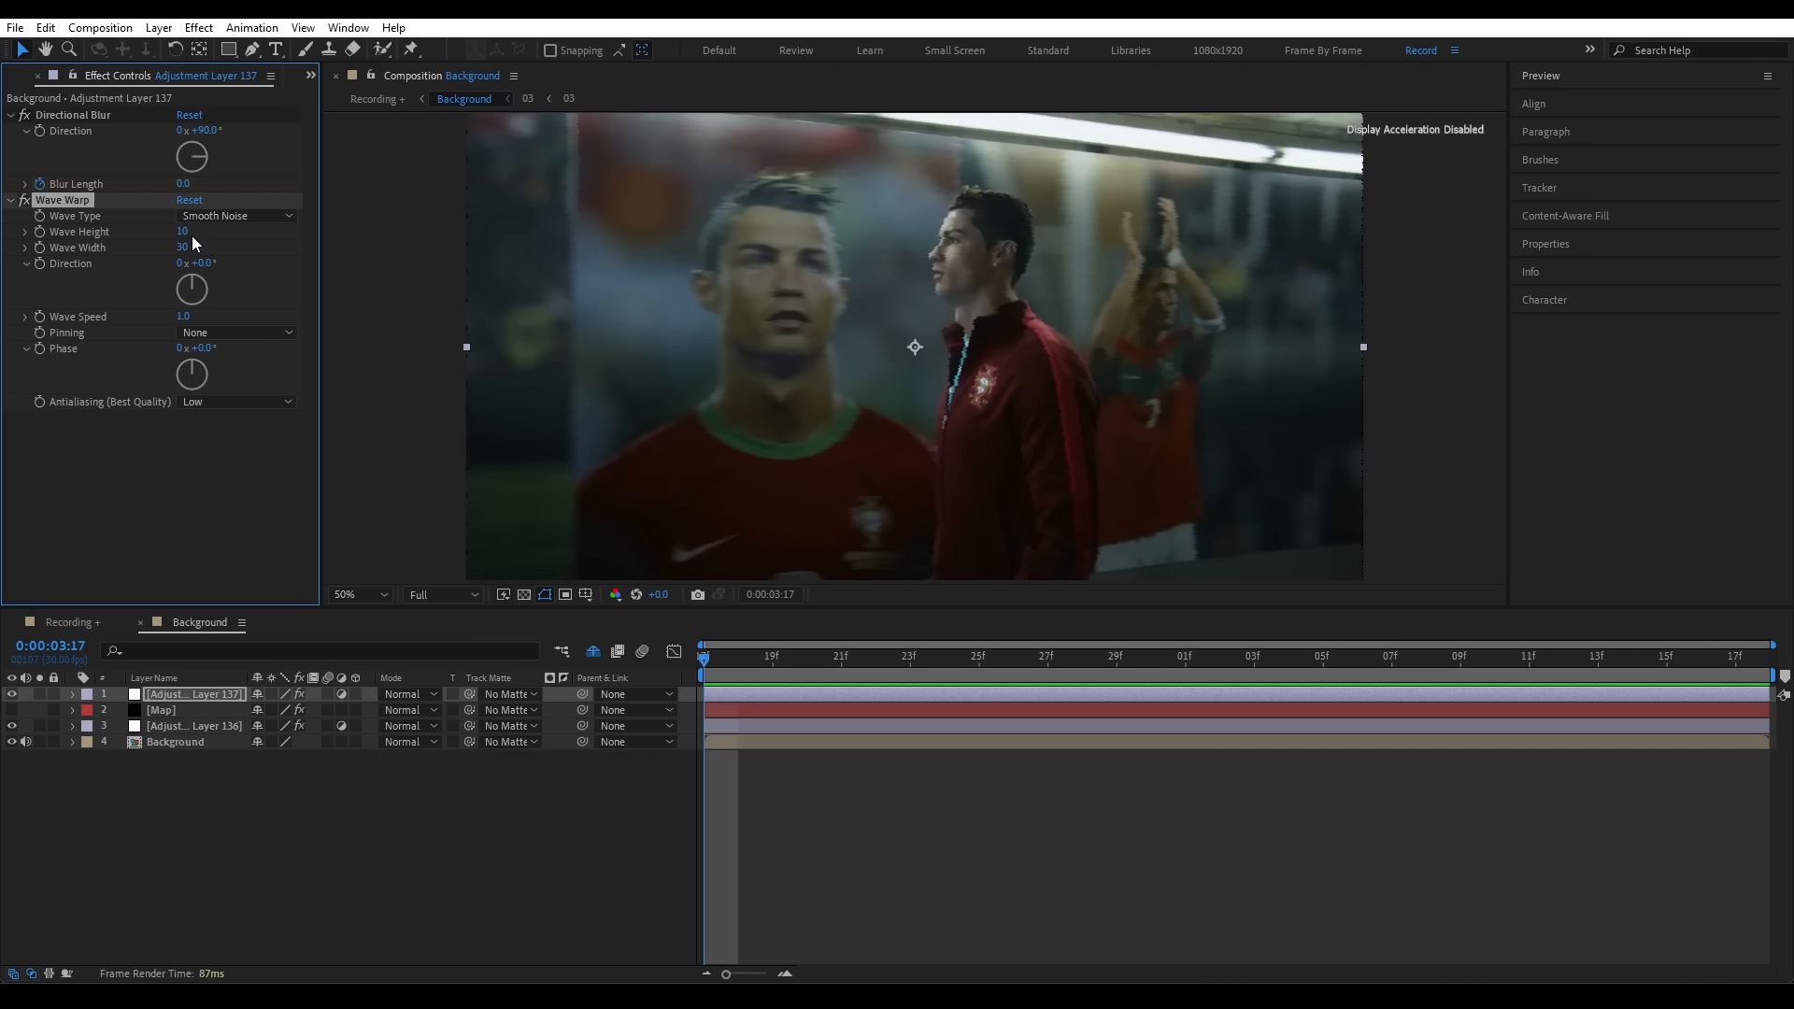
- Keyframe the Wave Warp's wave height from 0 at 0:00:04:00 to 240 at 0:00:04:17
left_click(185, 231)
type("0")
key("Return")
left_click(40, 231)
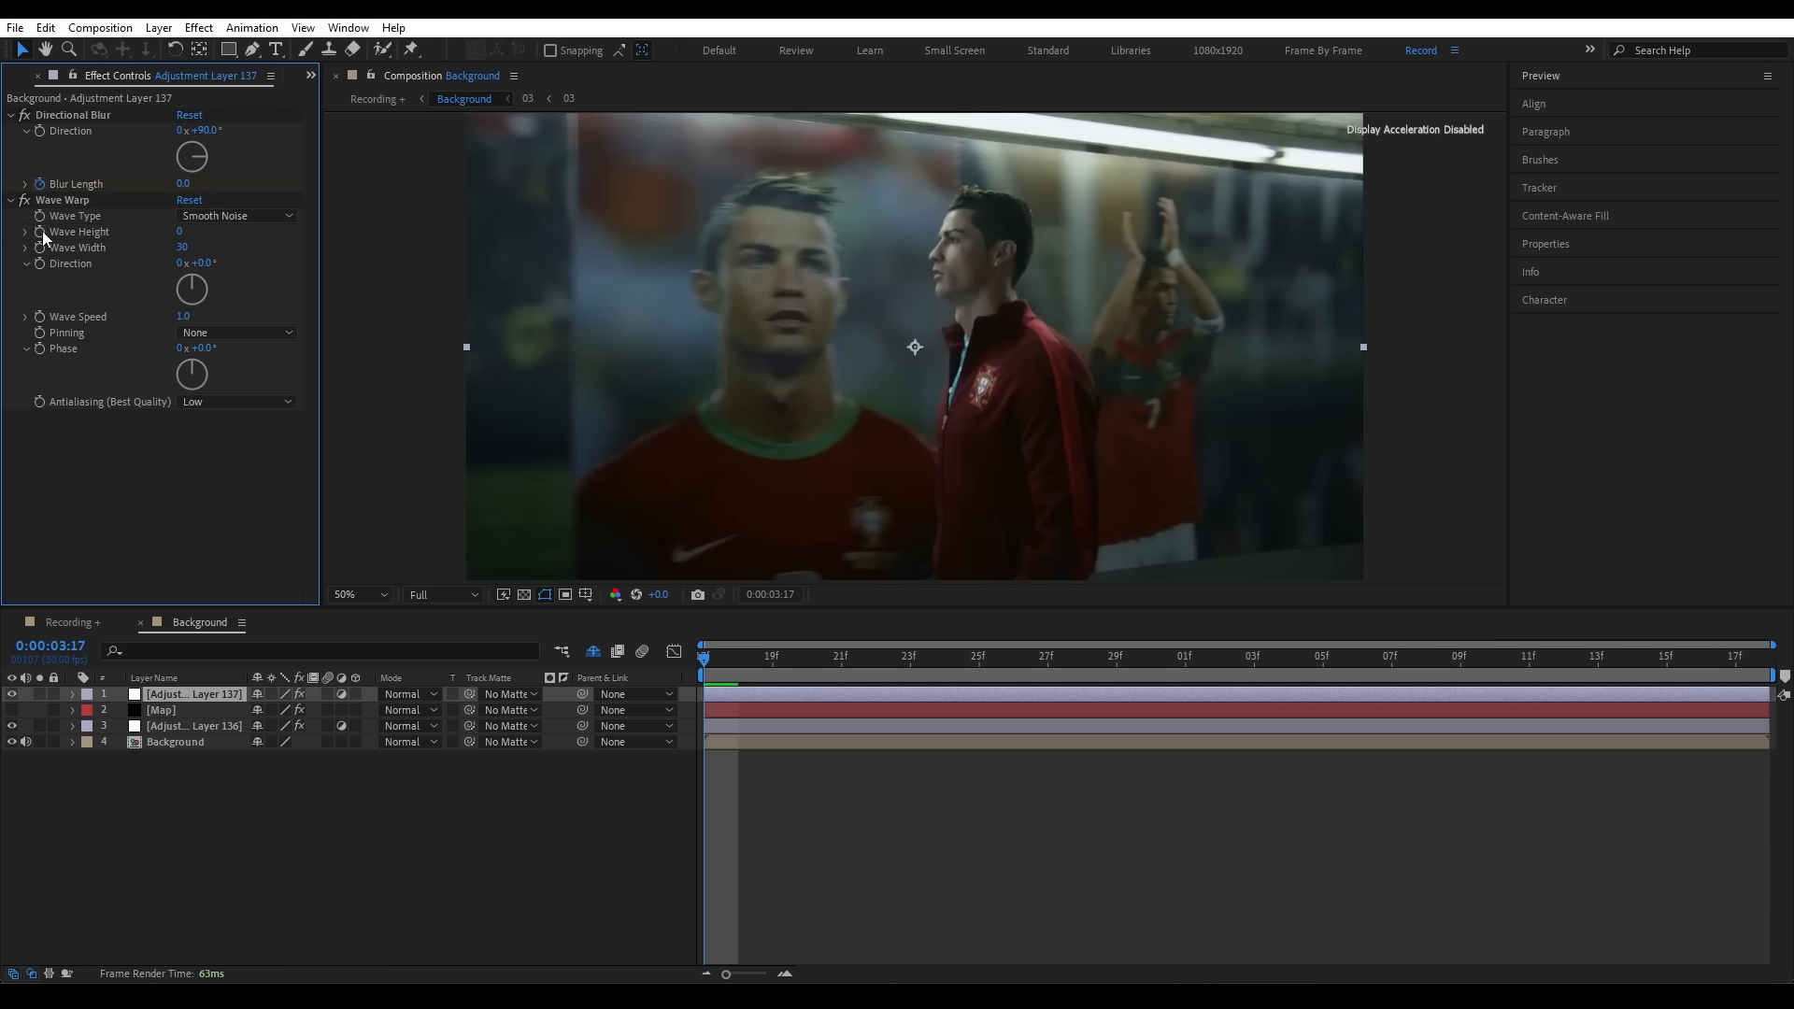
key("u")
left_click_drag(704, 758, 1151, 759)
left_click_drag(1185, 658, 1736, 658)
left_click(179, 233)
type("240")
key("Return")
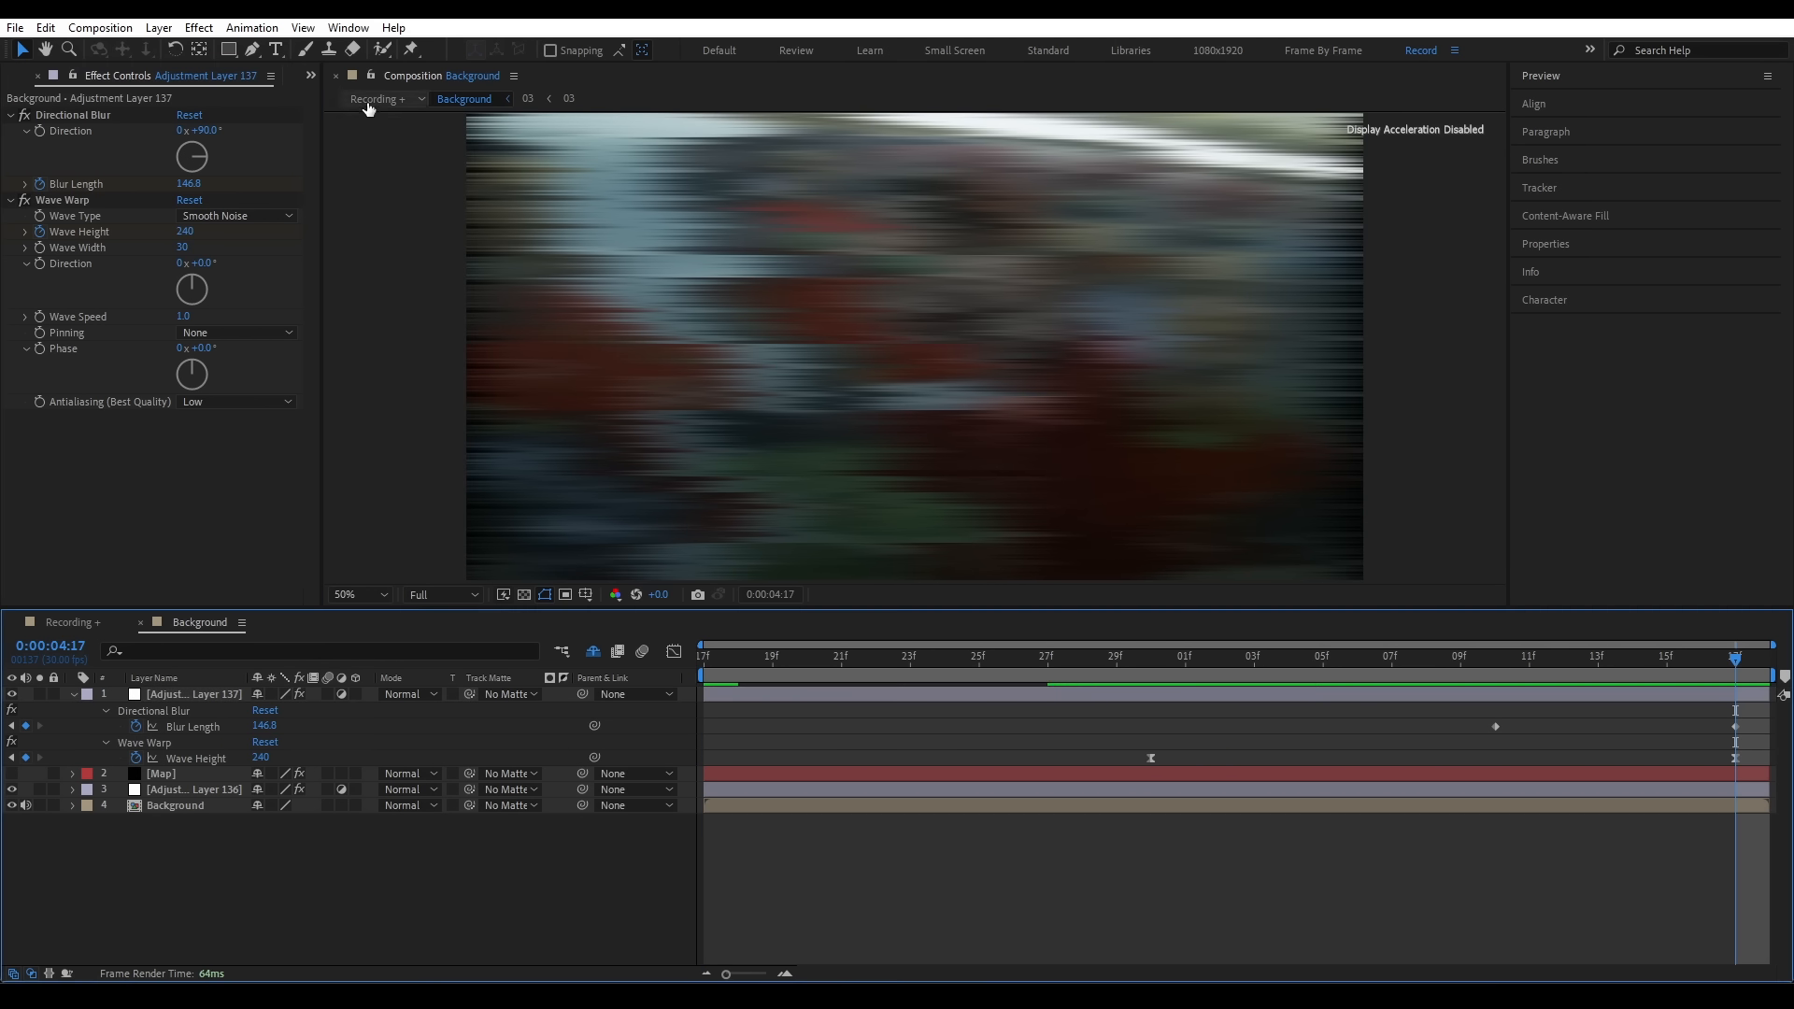
- Return to the Recording composition, hide the Text layer and duplicate the Background layer
left_click(370, 101)
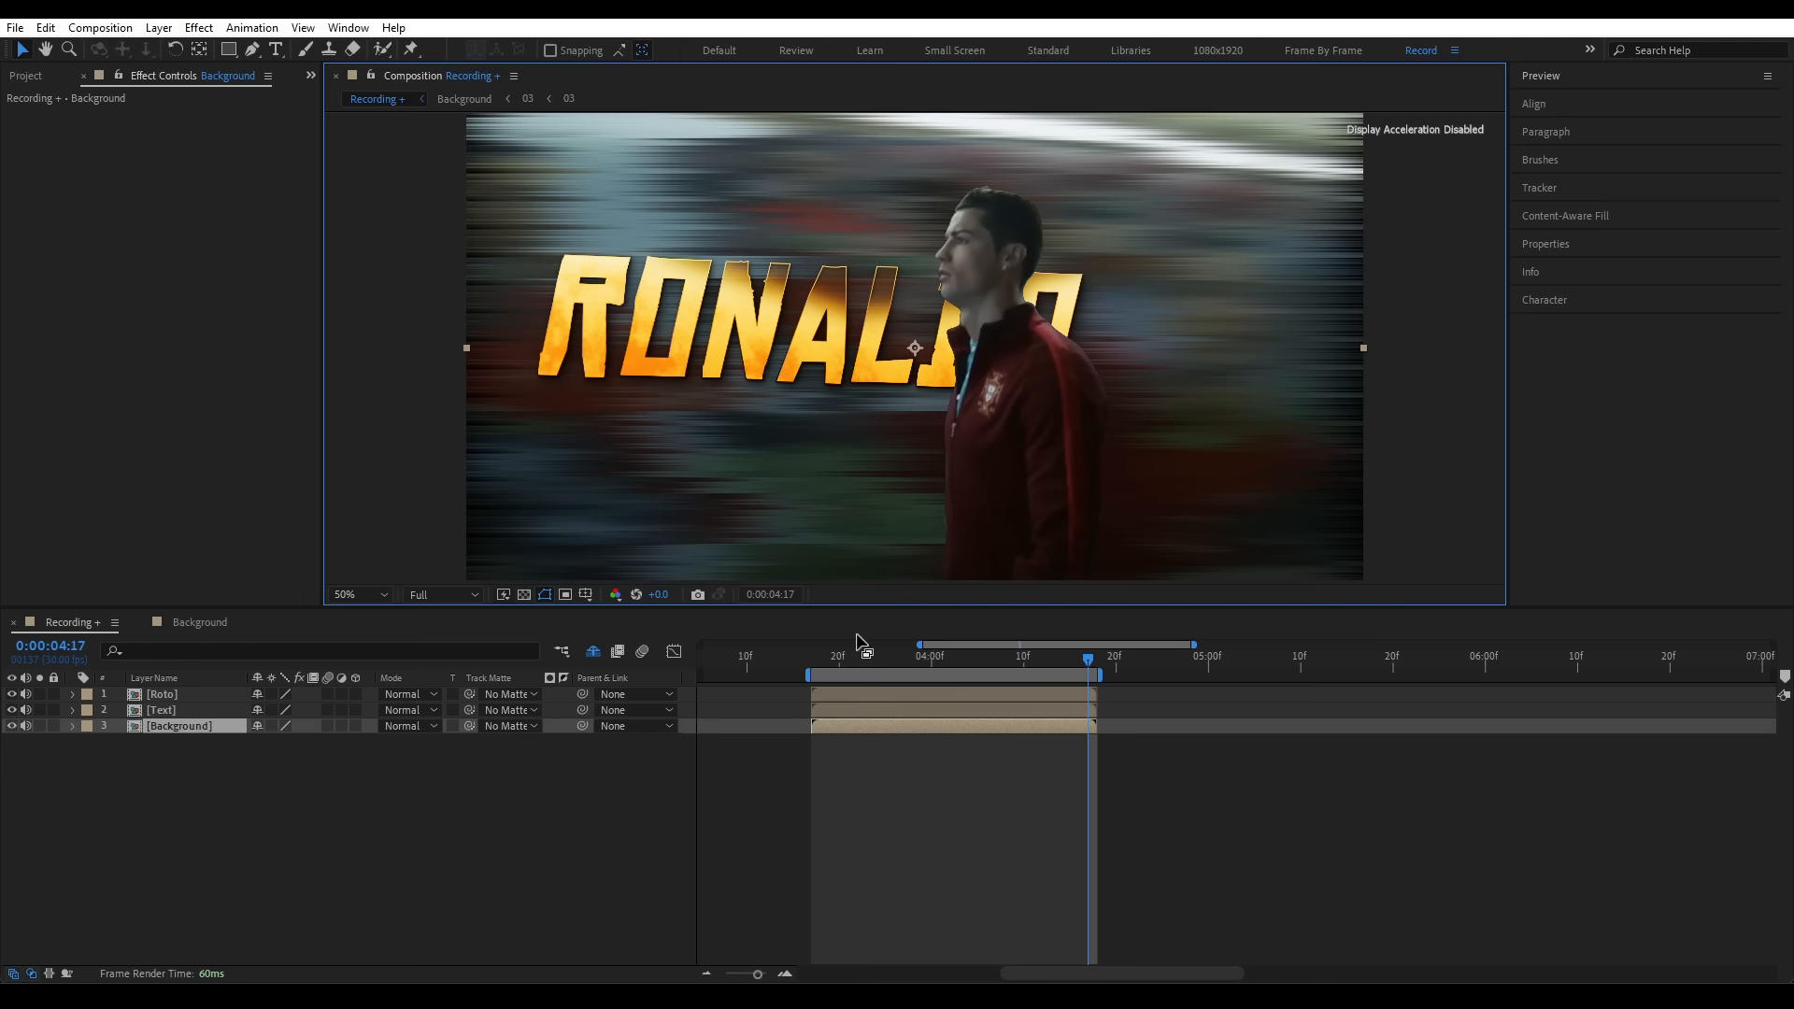
left_click_drag(1089, 660, 967, 664)
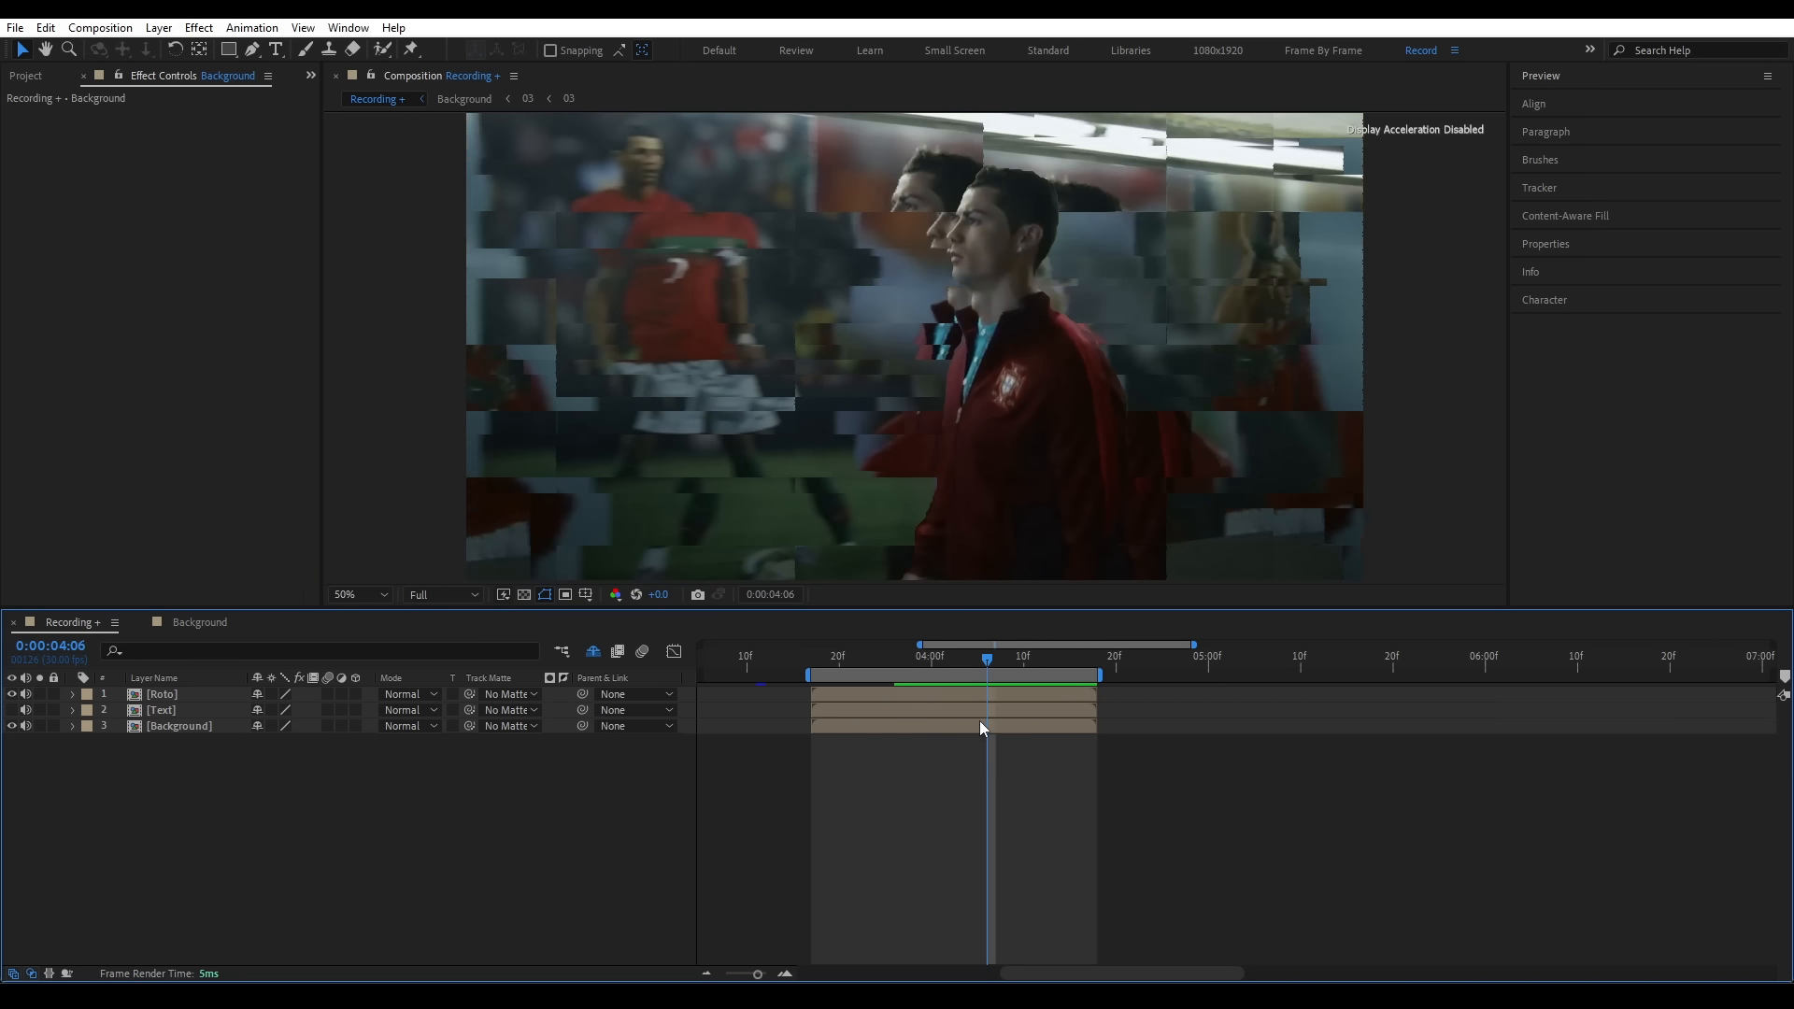
left_click(979, 727)
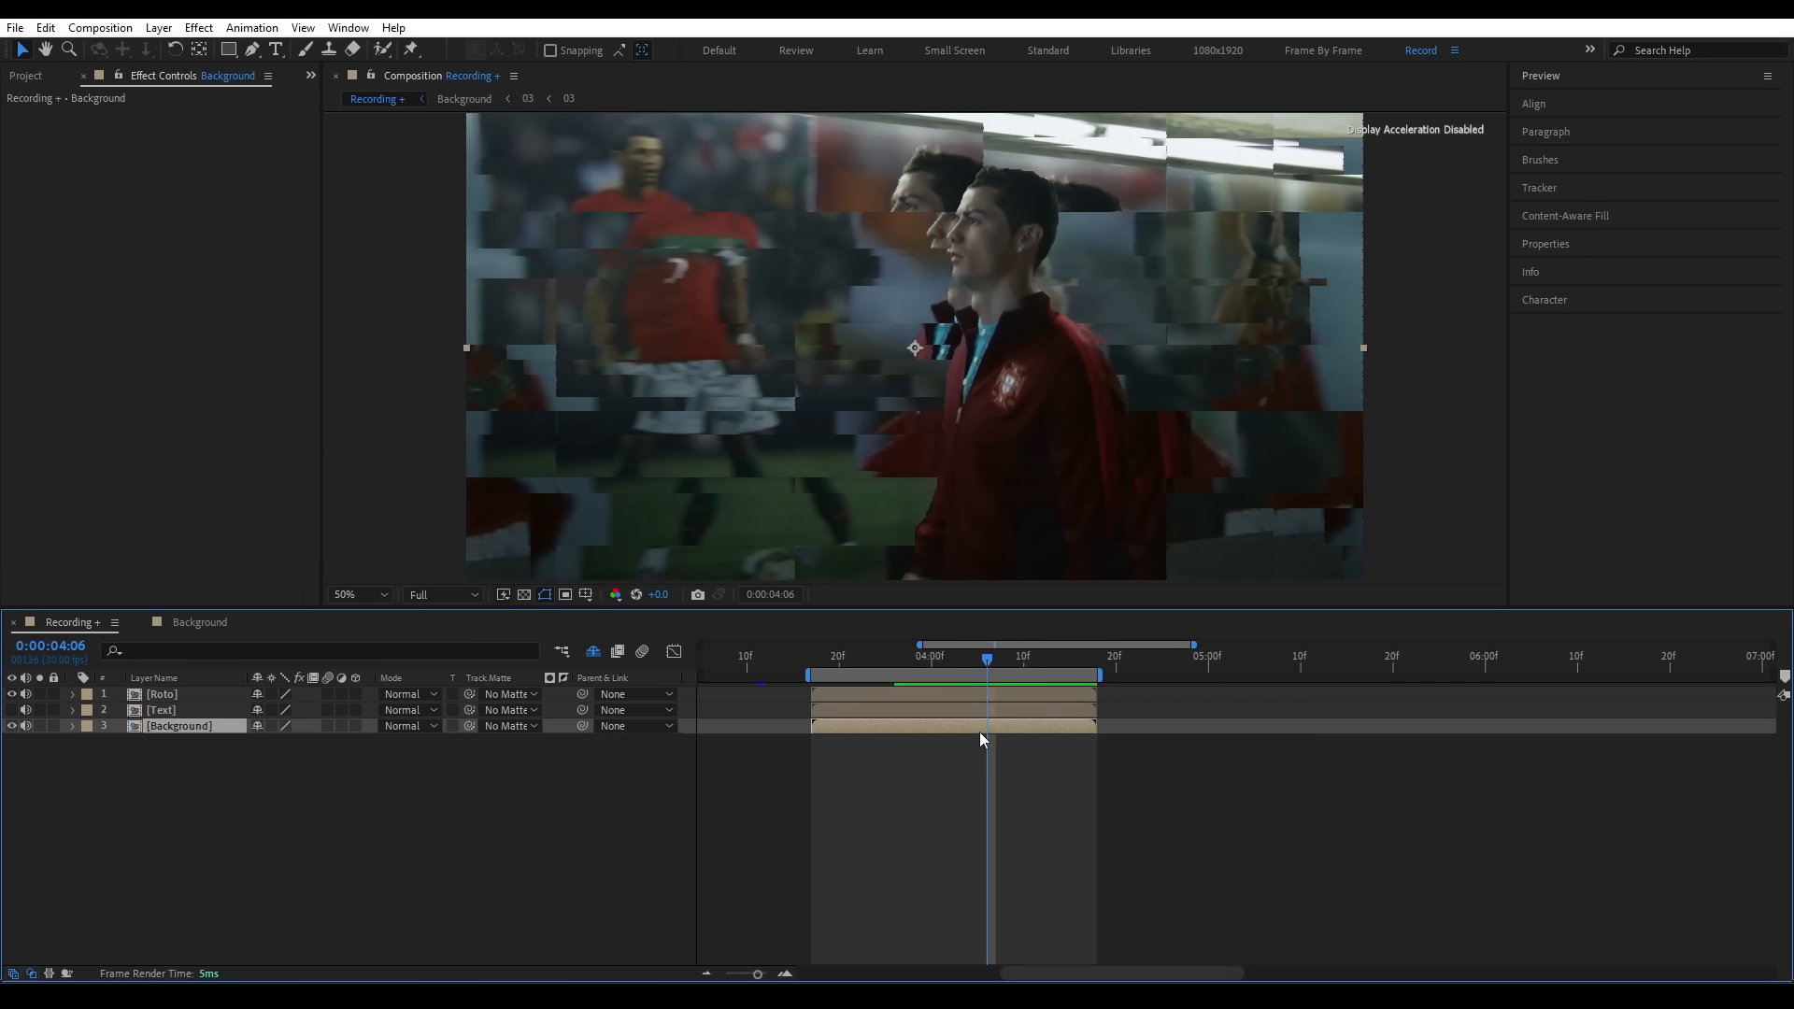
key("ctrl+d")
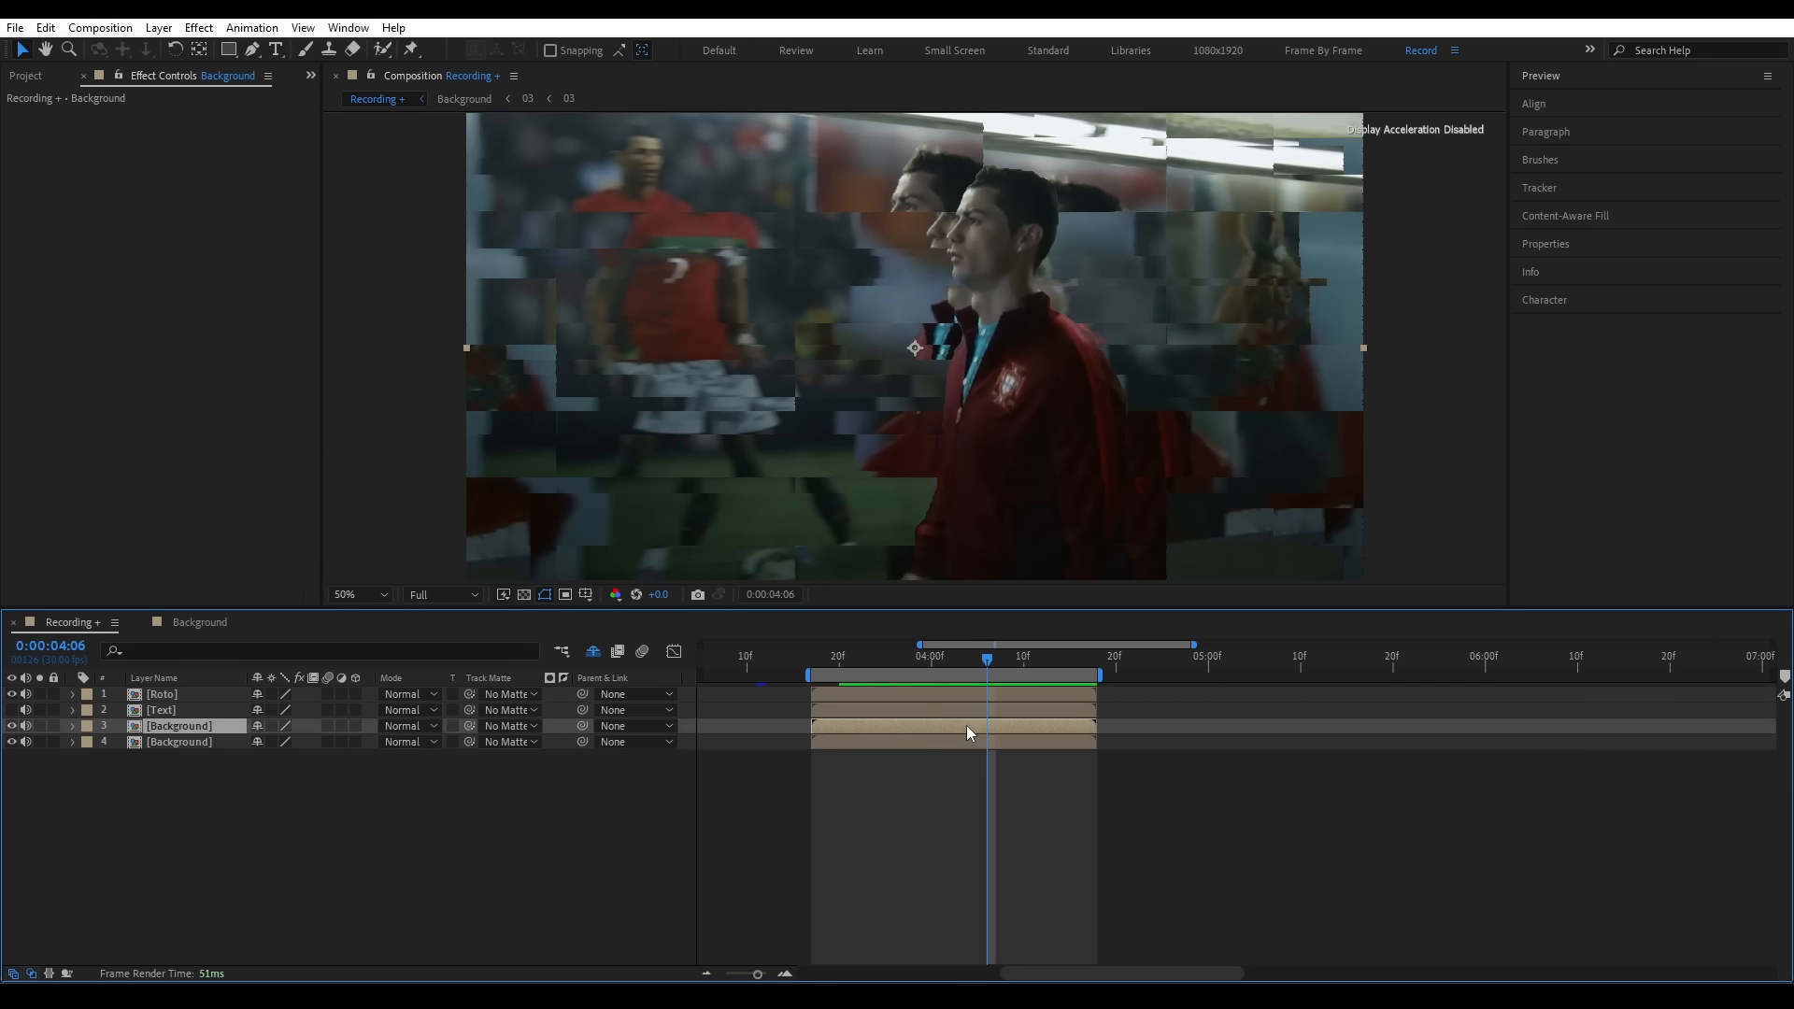
- Apply an inverted Find Edges effect to the upper Background copy
key("ctrl+space")
type("find")
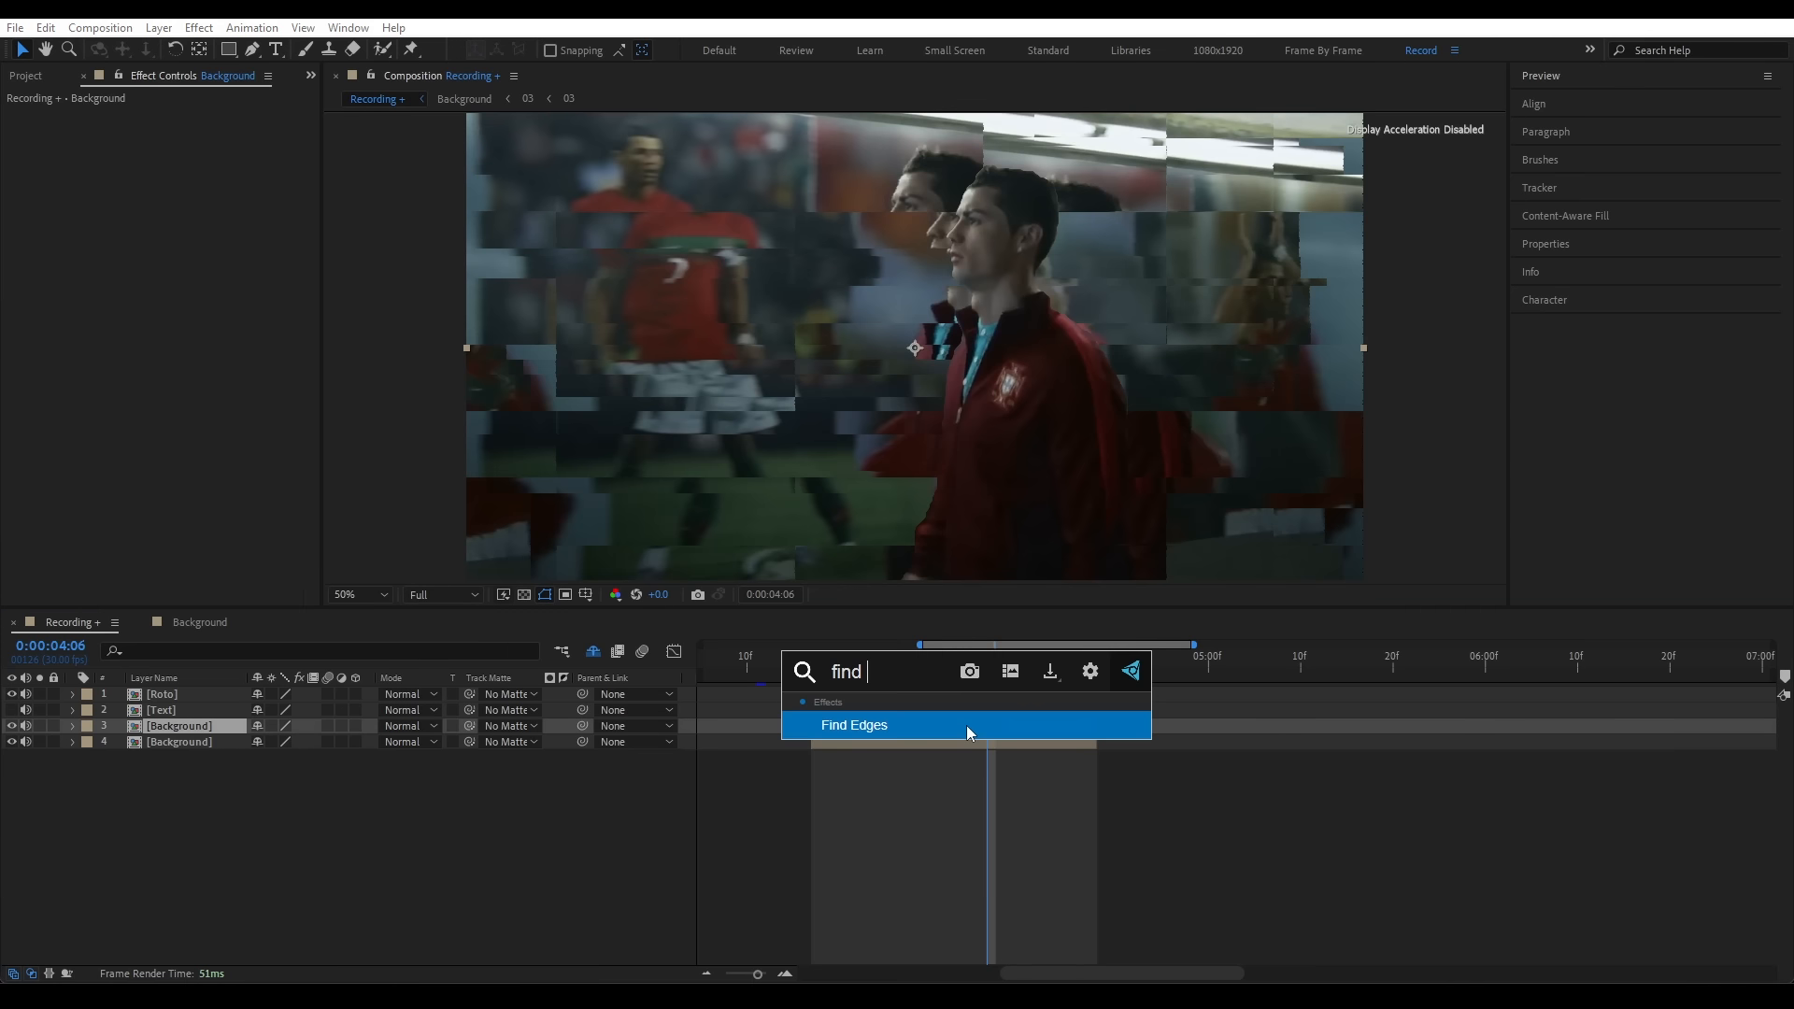
key("Return")
left_click(182, 132)
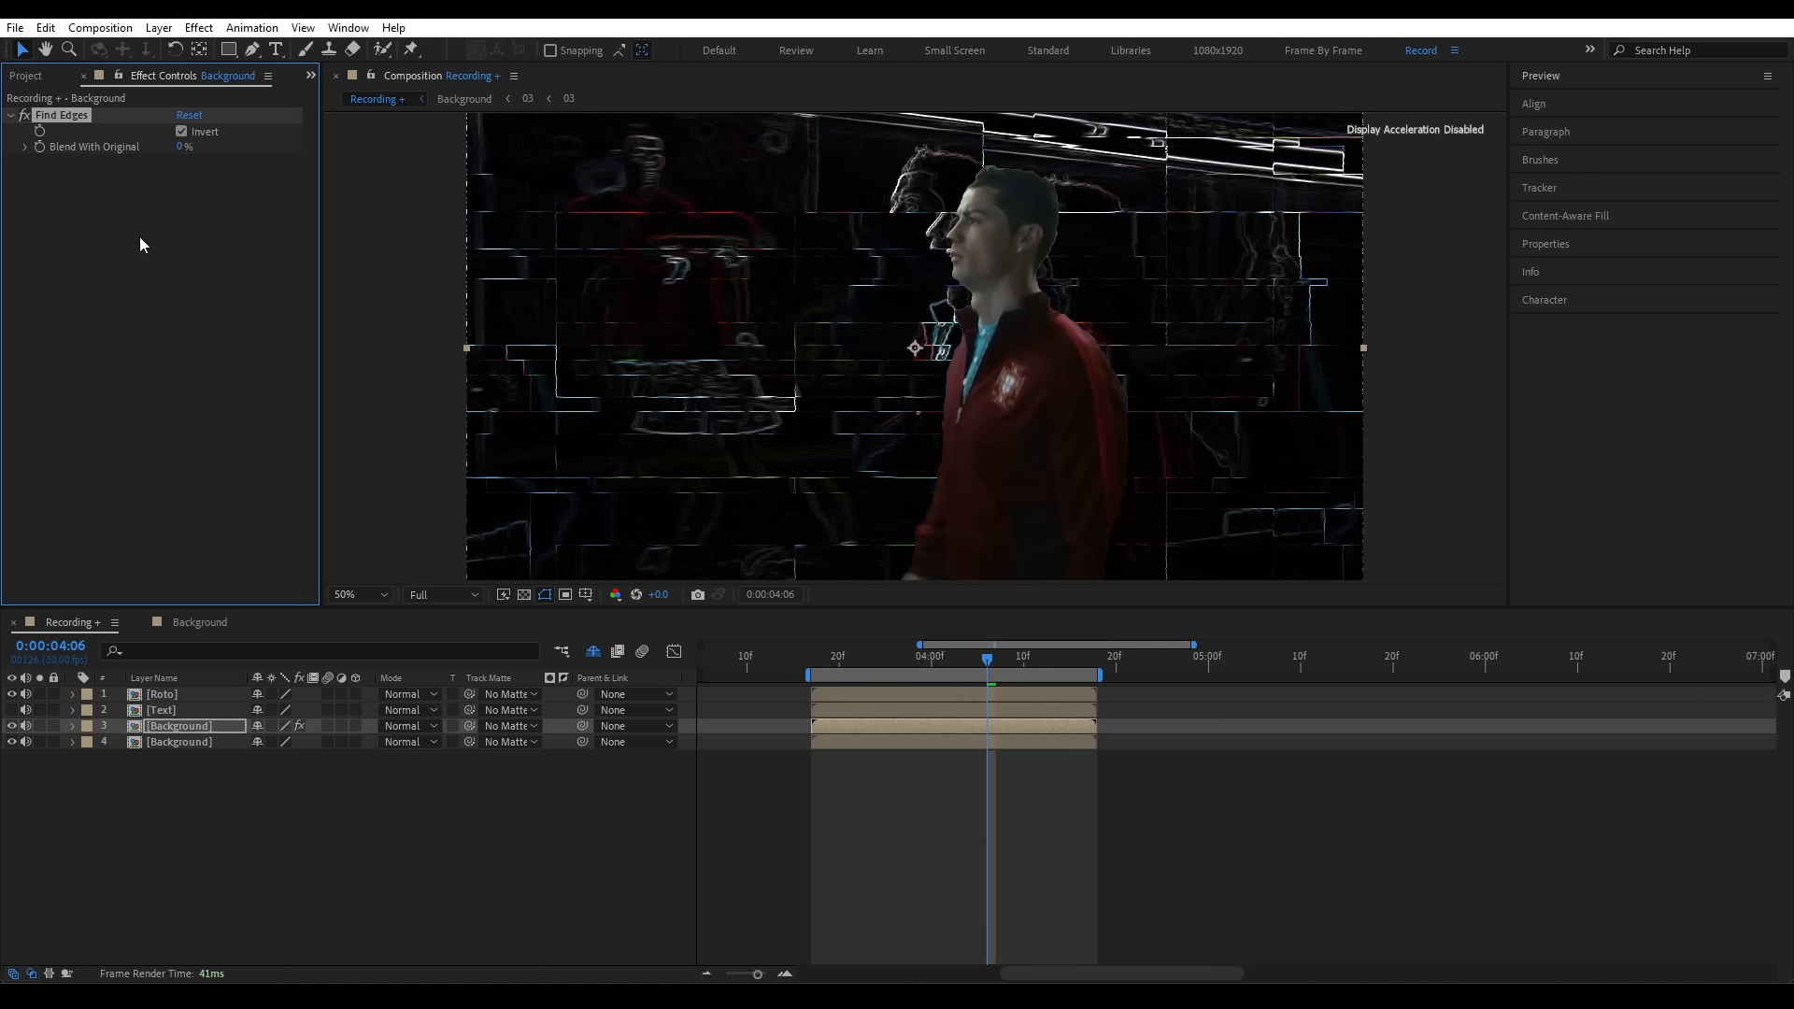
- Add Curves to the upper Background copy, shape a contrast-boosting S-curve, and collapse both effects
key("ctrl+space")
key("Escape")
left_click_drag(111, 401, 126, 409)
left_click_drag(195, 313, 203, 282)
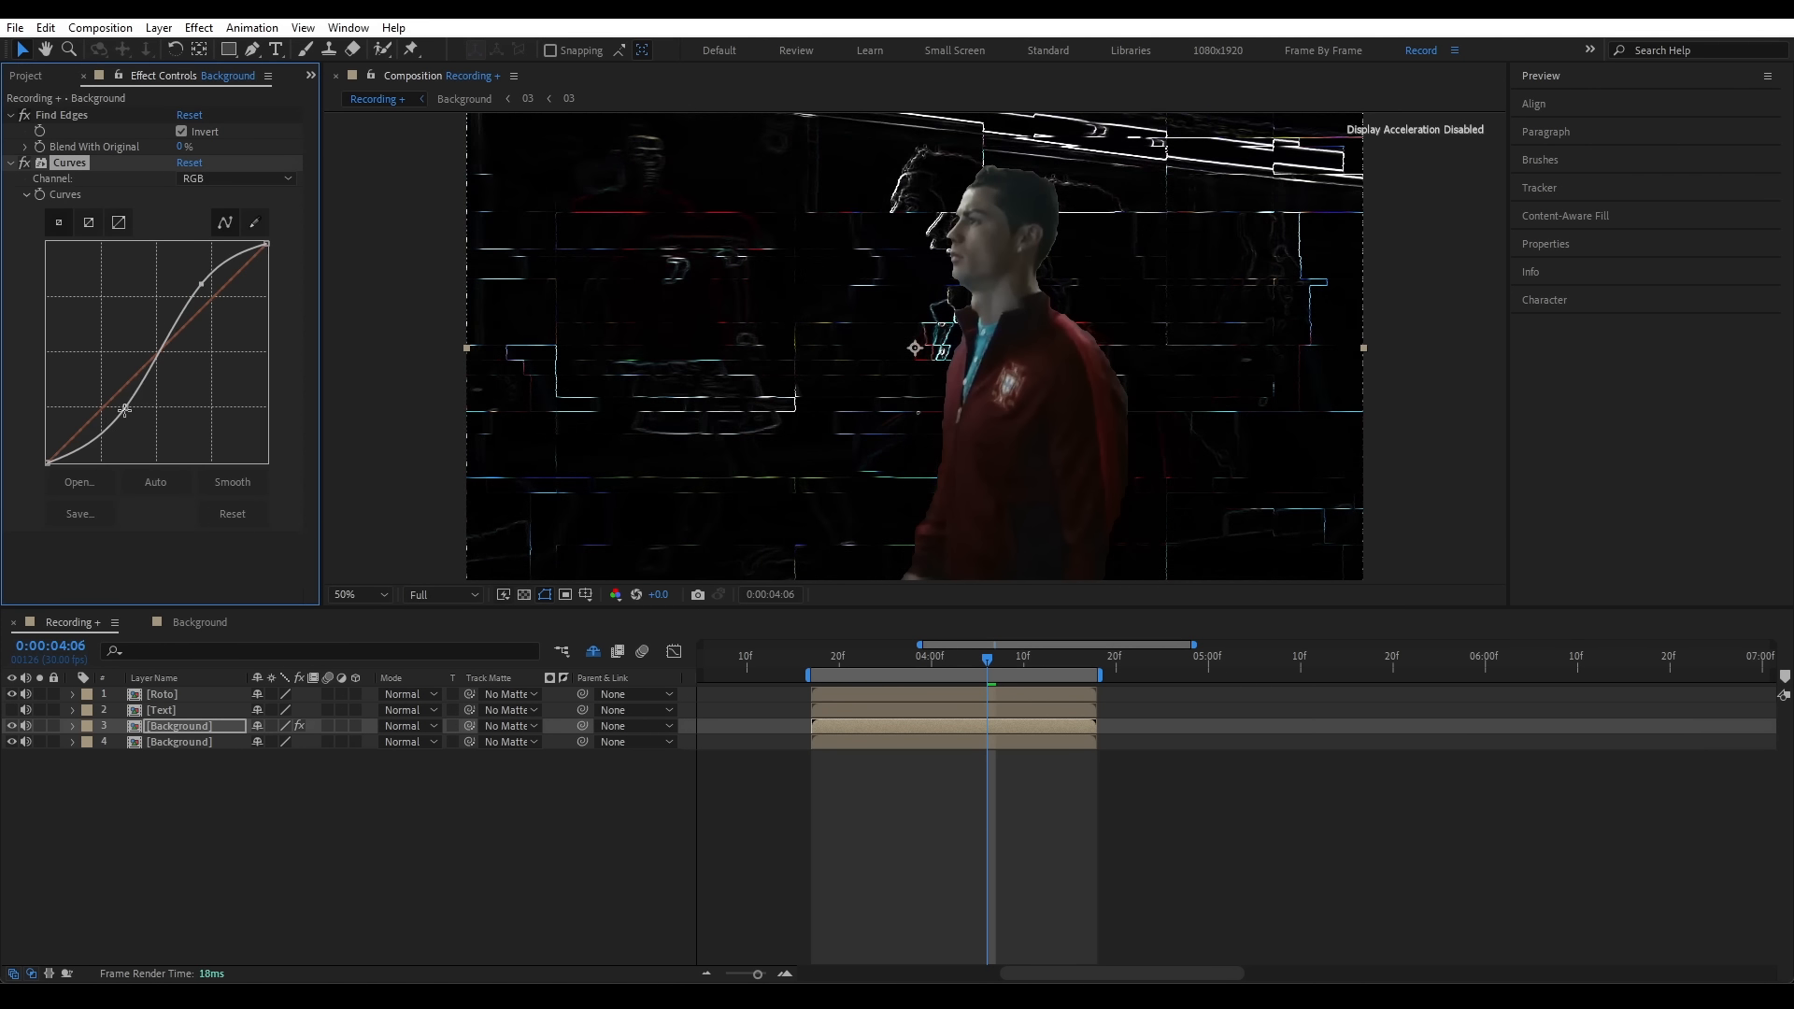
left_click_drag(125, 409, 121, 403)
left_click(10, 163)
left_click(9, 117)
left_click(87, 282)
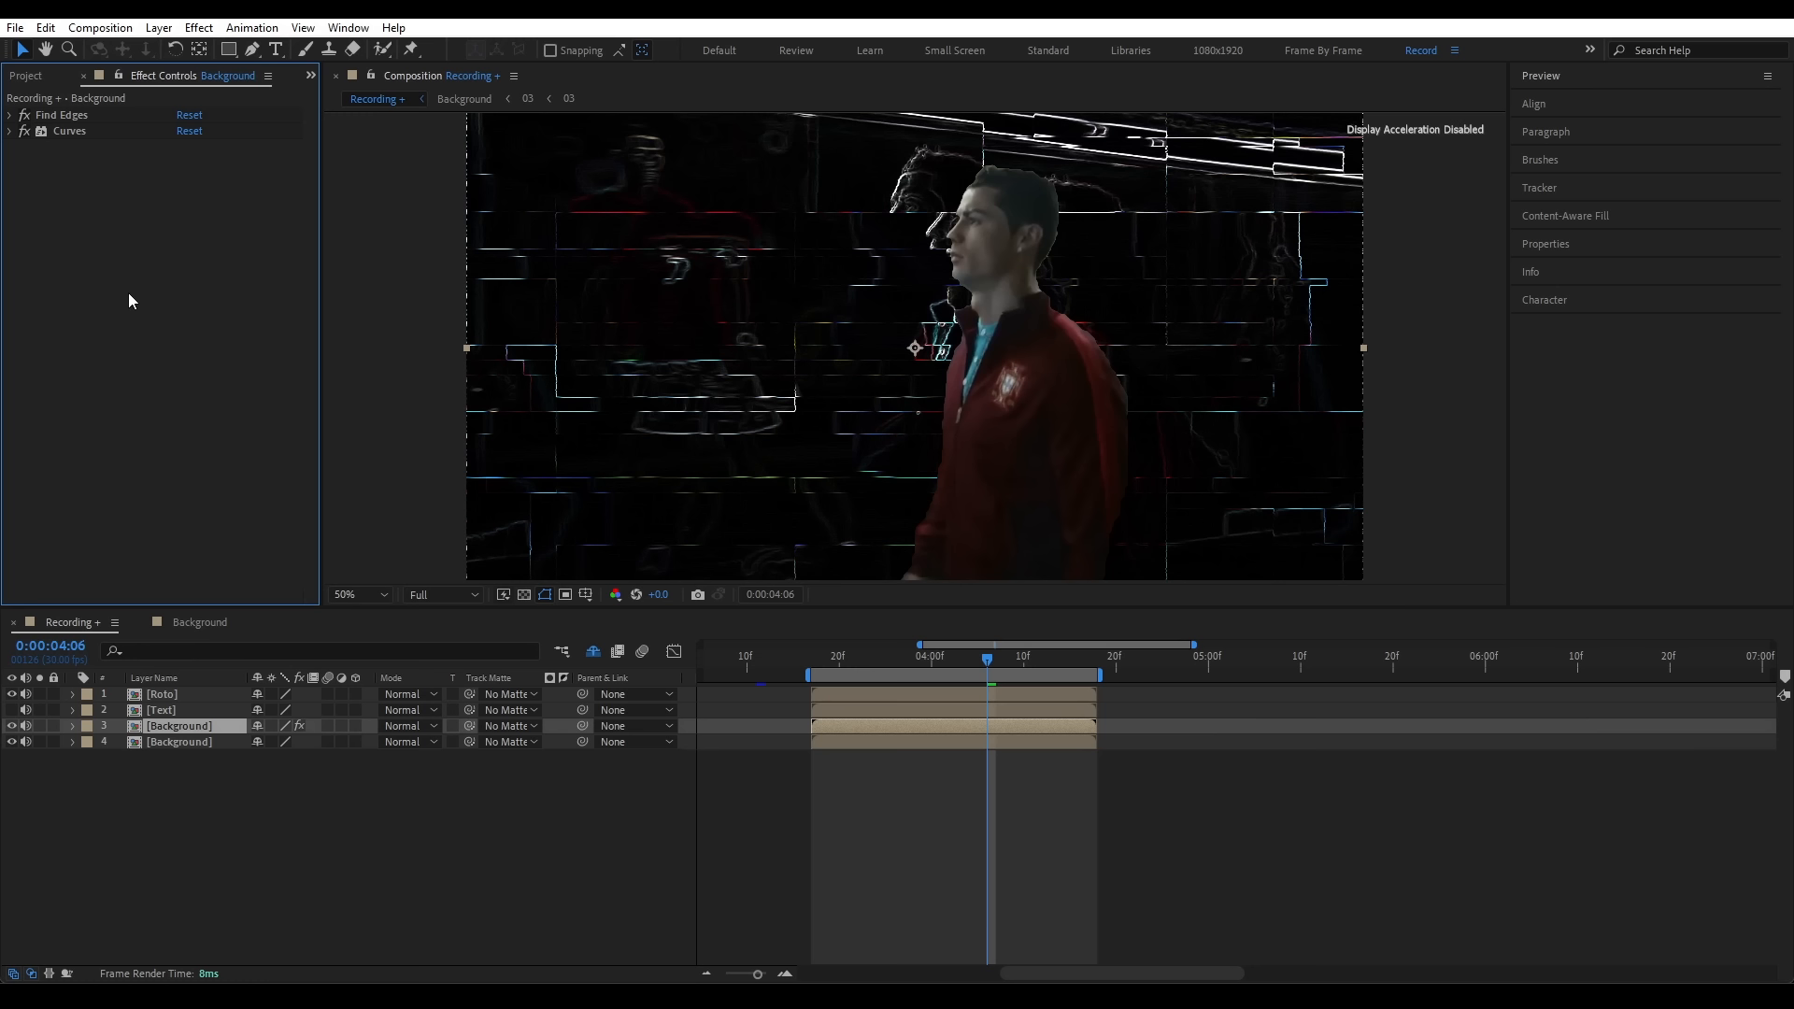
- Apply a Tint effect to the upper Background copy, mapping white to the golden yellow FFC600
key("ctrl+space")
type("tint")
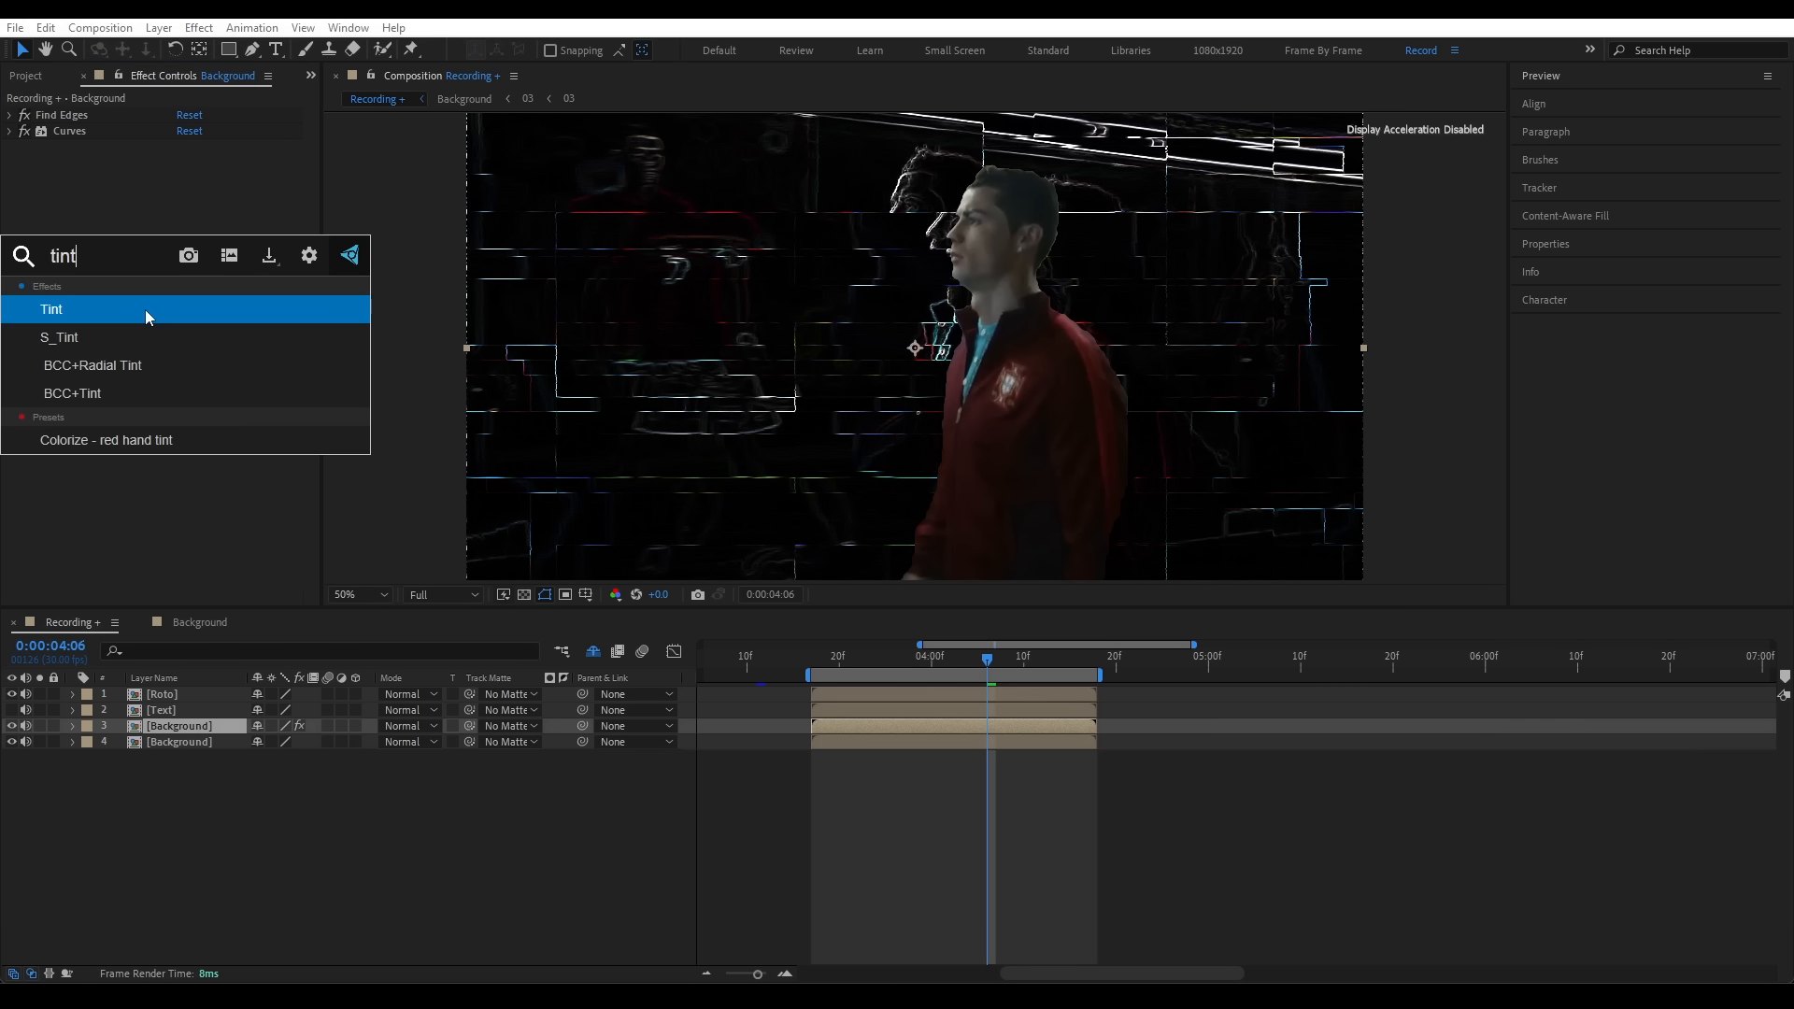
key("Return")
left_click(186, 179)
left_click(367, 707)
left_click_drag(313, 542, 401, 472)
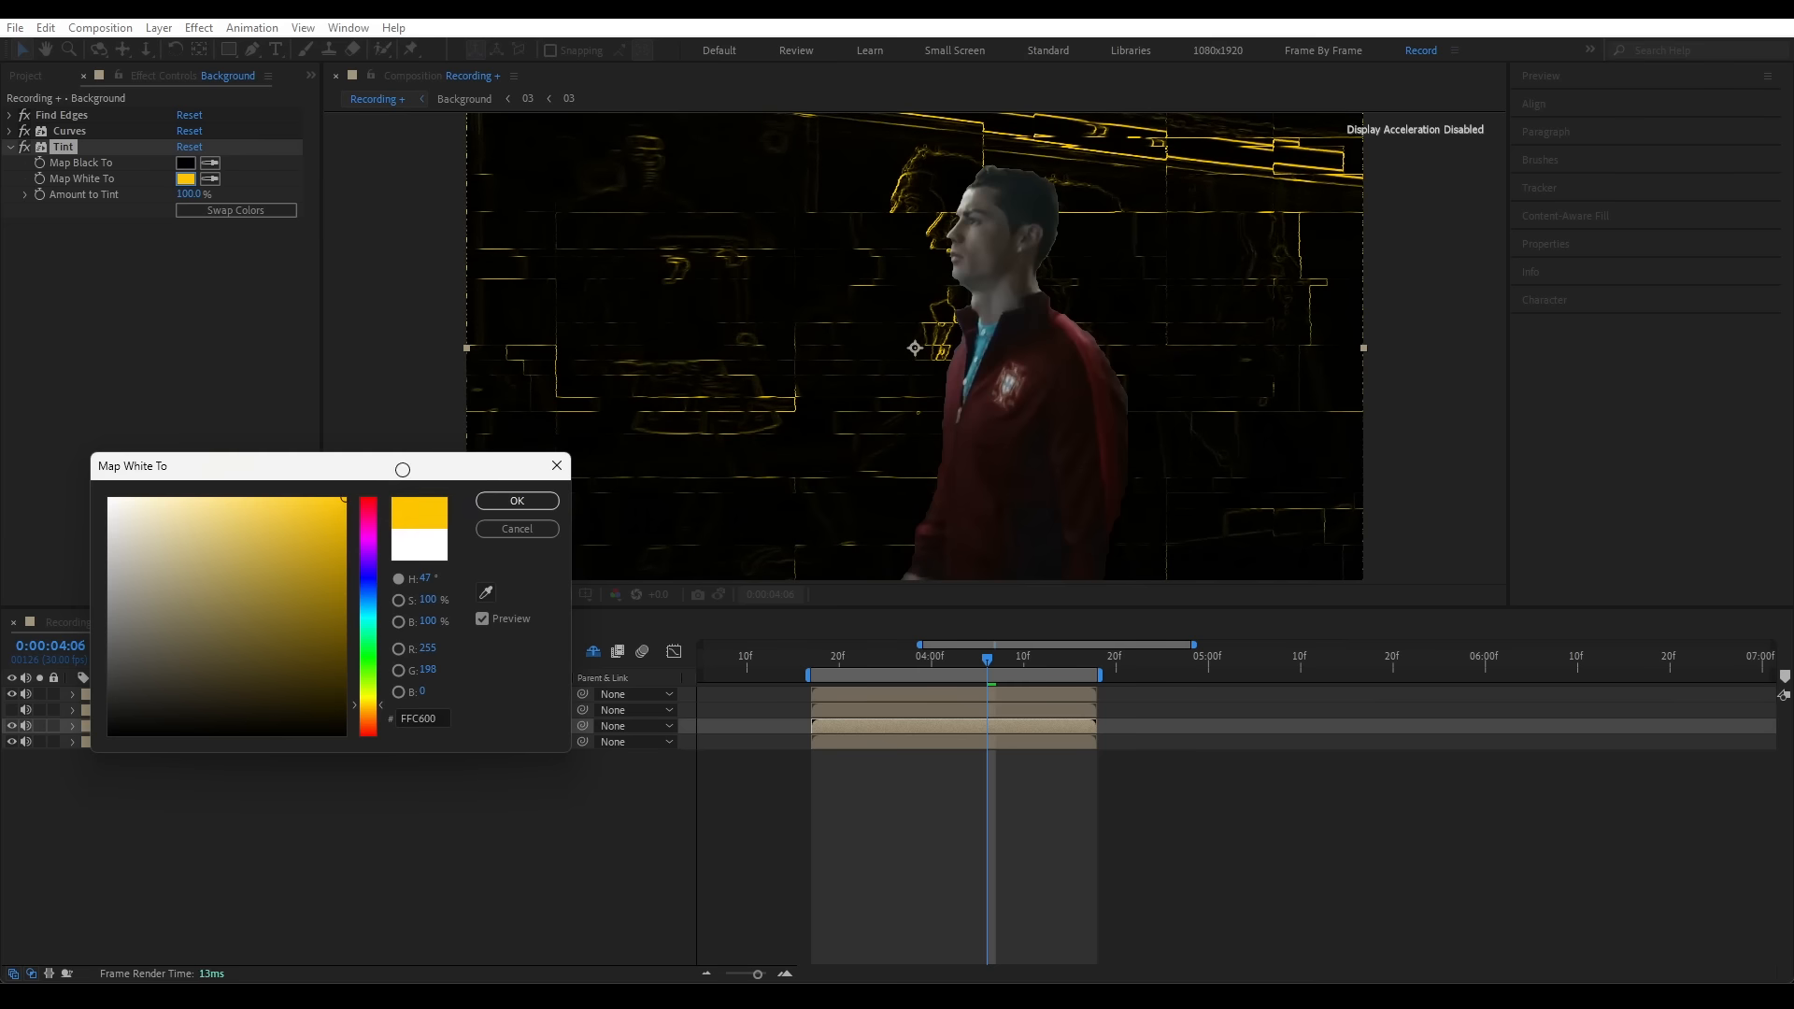
left_click(517, 501)
- Set the upper Background copy's blending mode to Screen
left_click(244, 419)
left_click(394, 728)
left_click(458, 393)
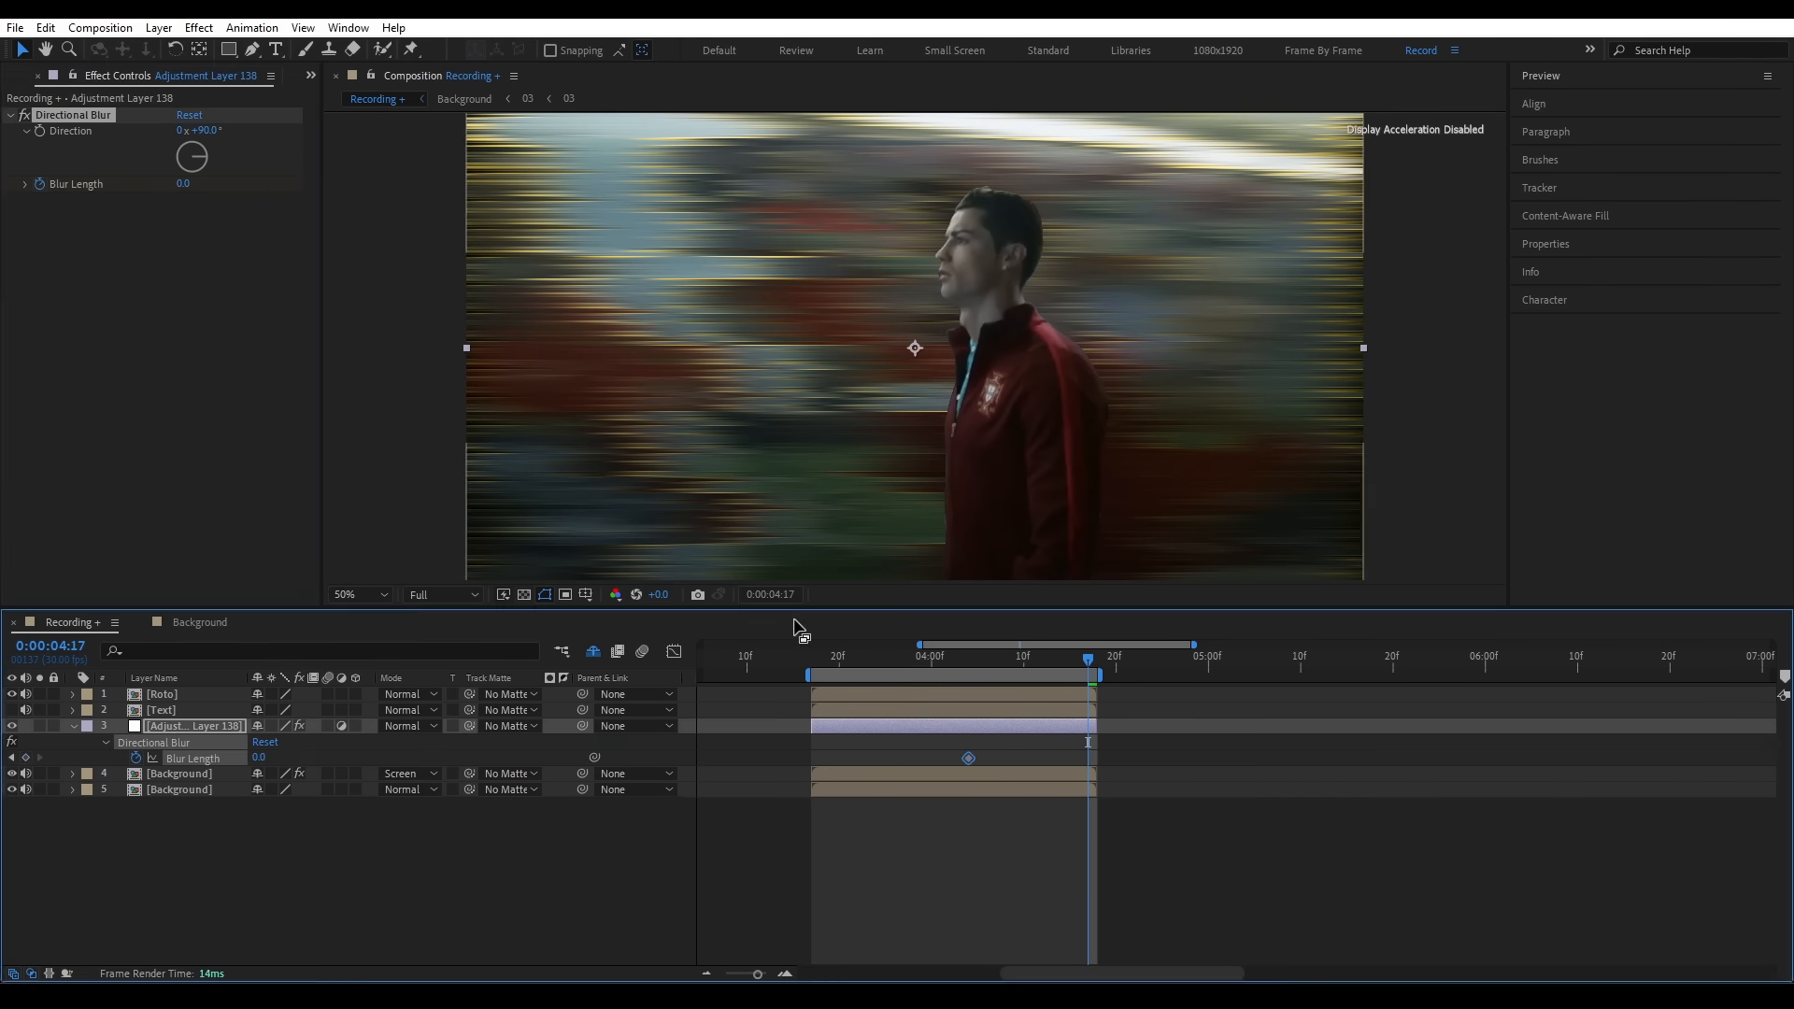
- Keyframe the adjustment layer's Directional Blur length up to 81.1 at 0:00:04:17 and add Motion Tile with 250 output size and mirrored edges
left_click(155, 452)
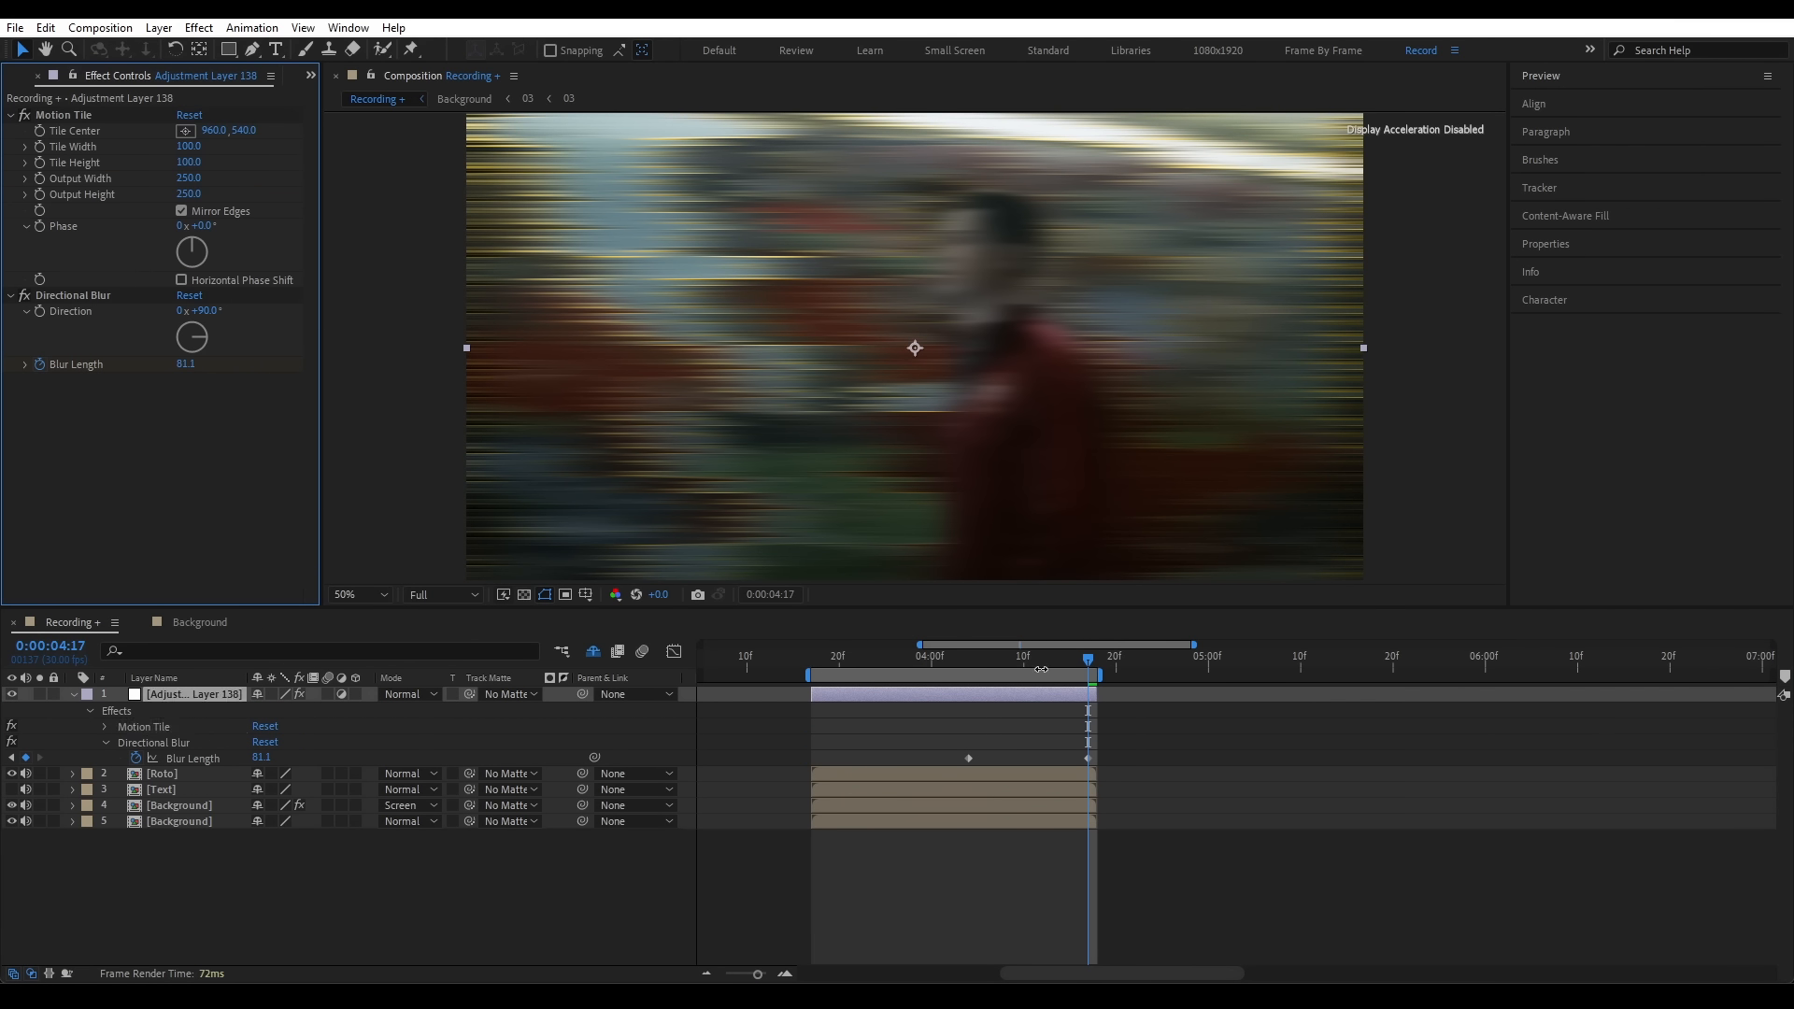
mouse_move(942, 736)
left_mouse_down()
mouse_move(1119, 783)
mouse_move(951, 770)
left_mouse_up()
left_click(1033, 759)
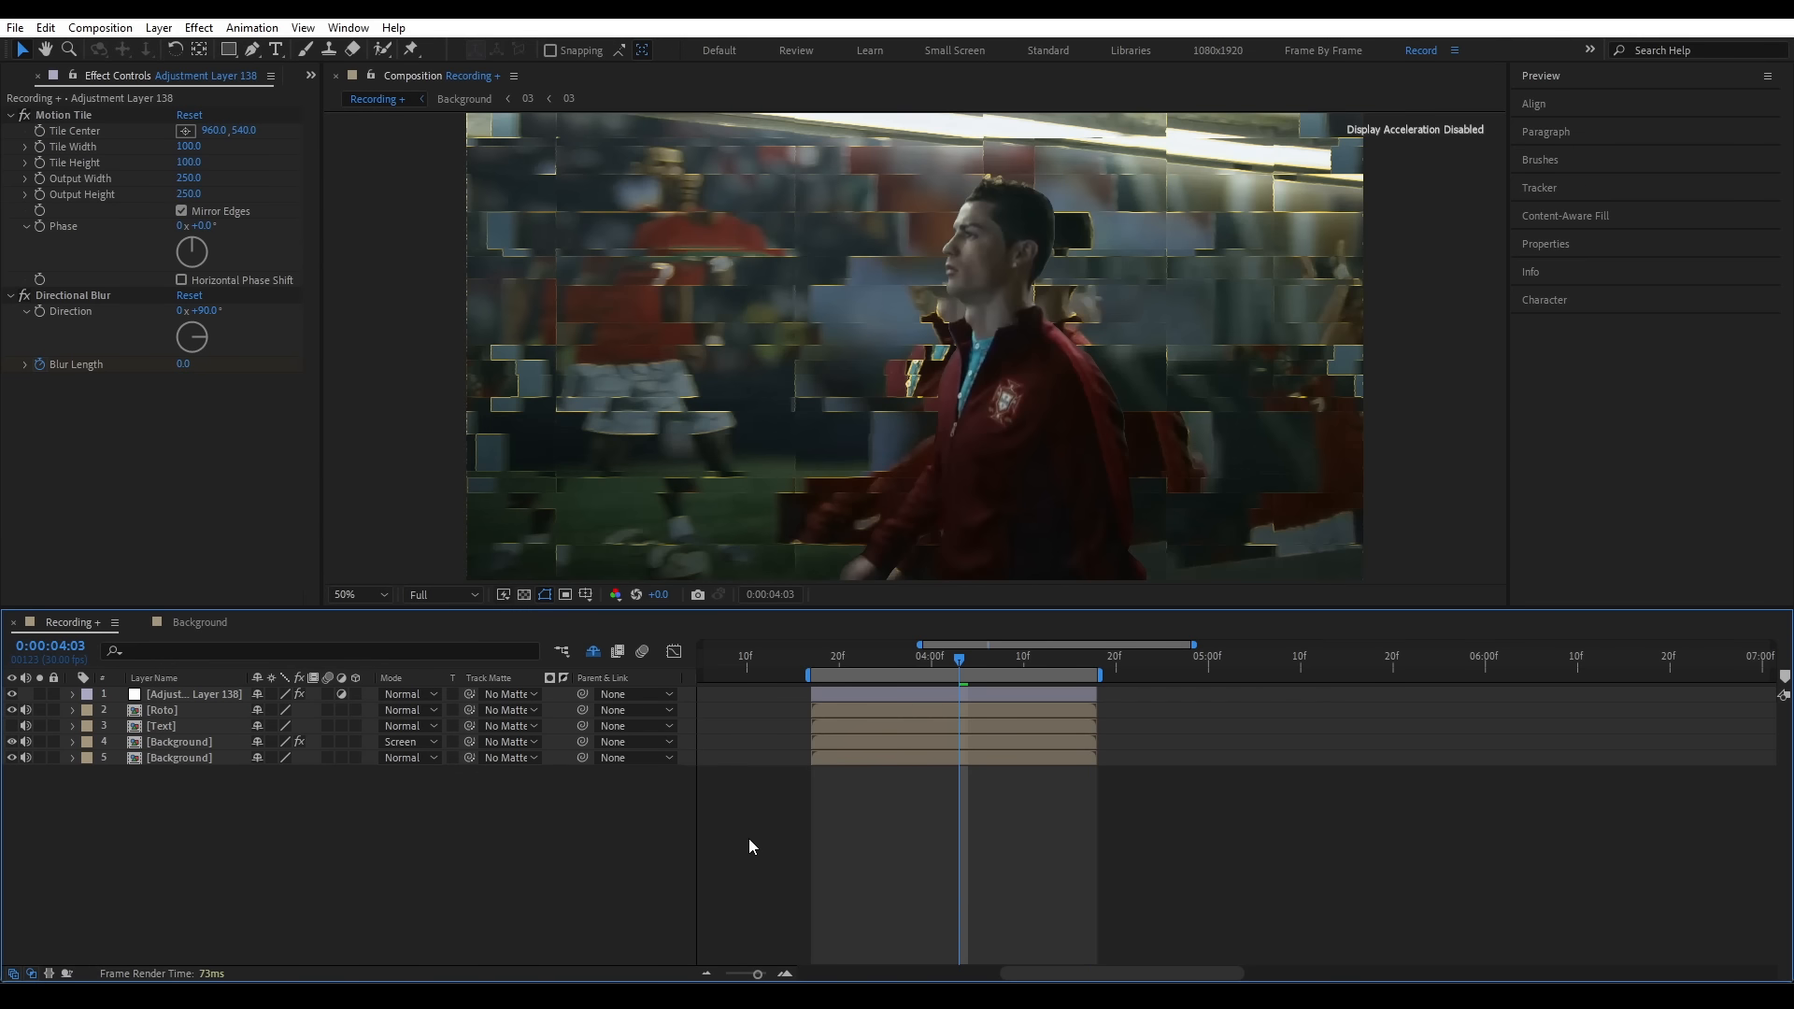
- Create a null as parent of the Roto, Text and Background layers, and keyframe its position and scale from 0:00:03:28 back to the clip's start
key("ctrl+alt+shift+y")
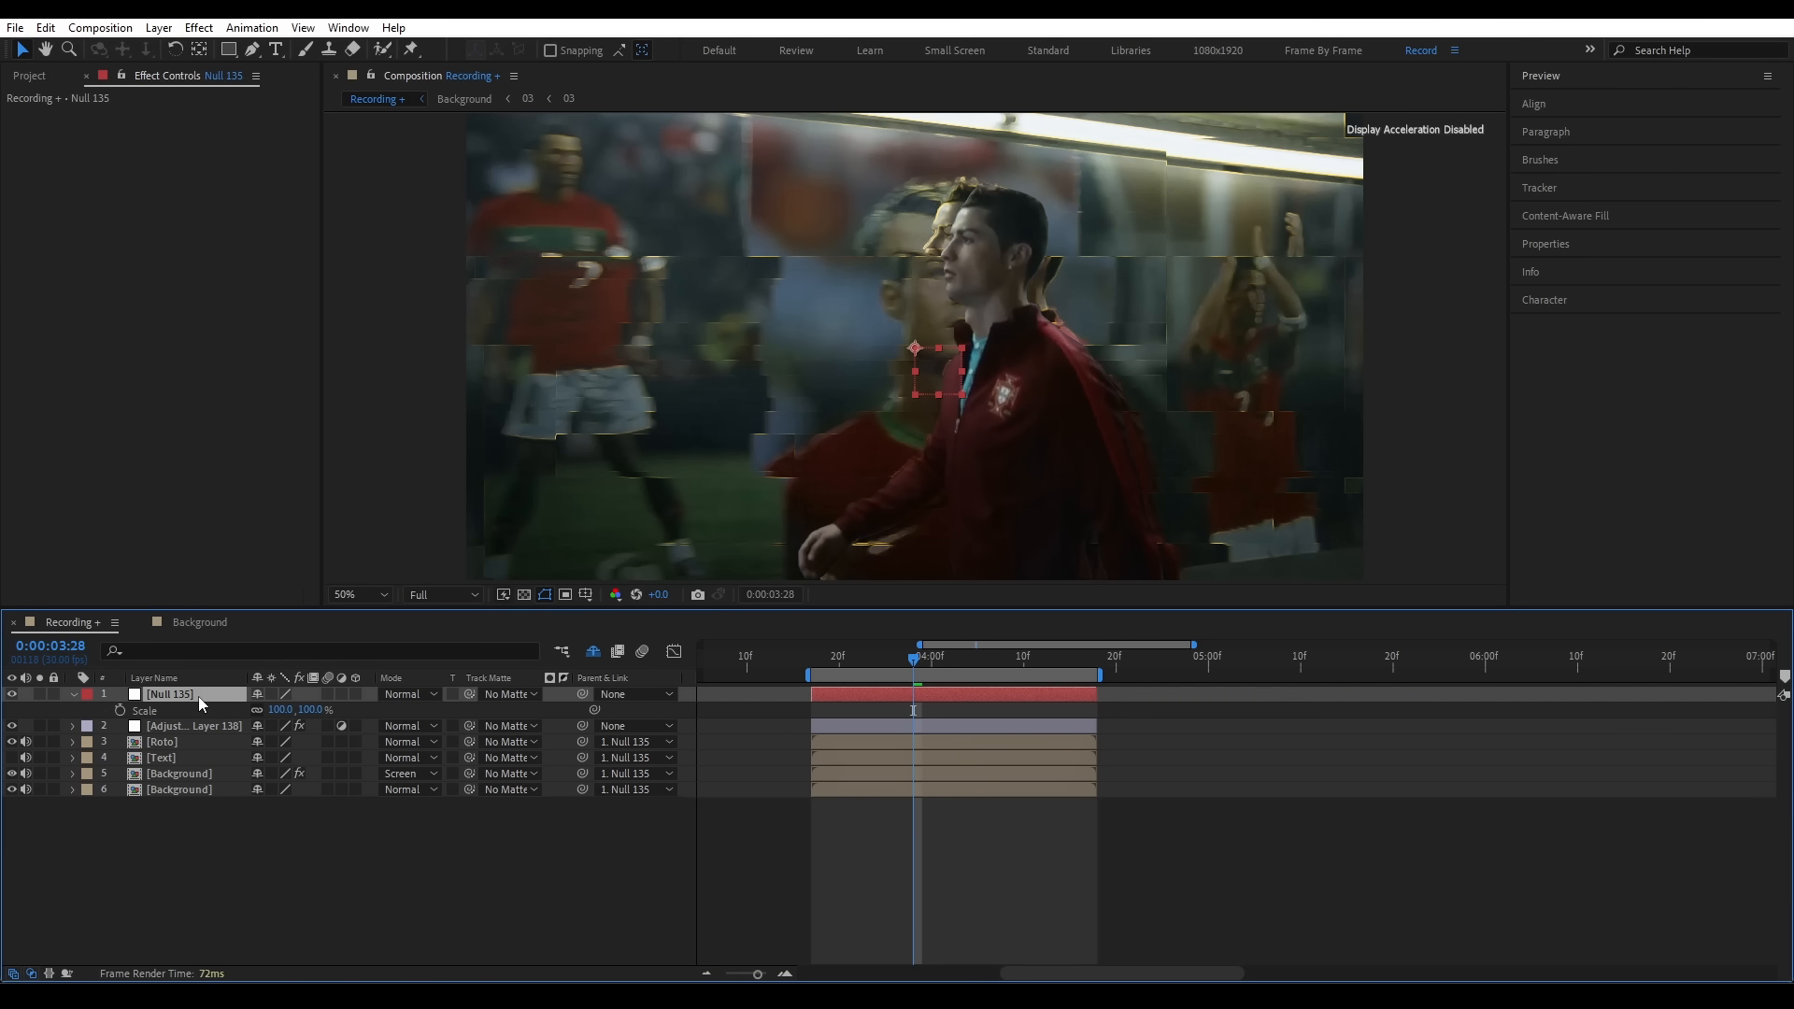
key("shift+p")
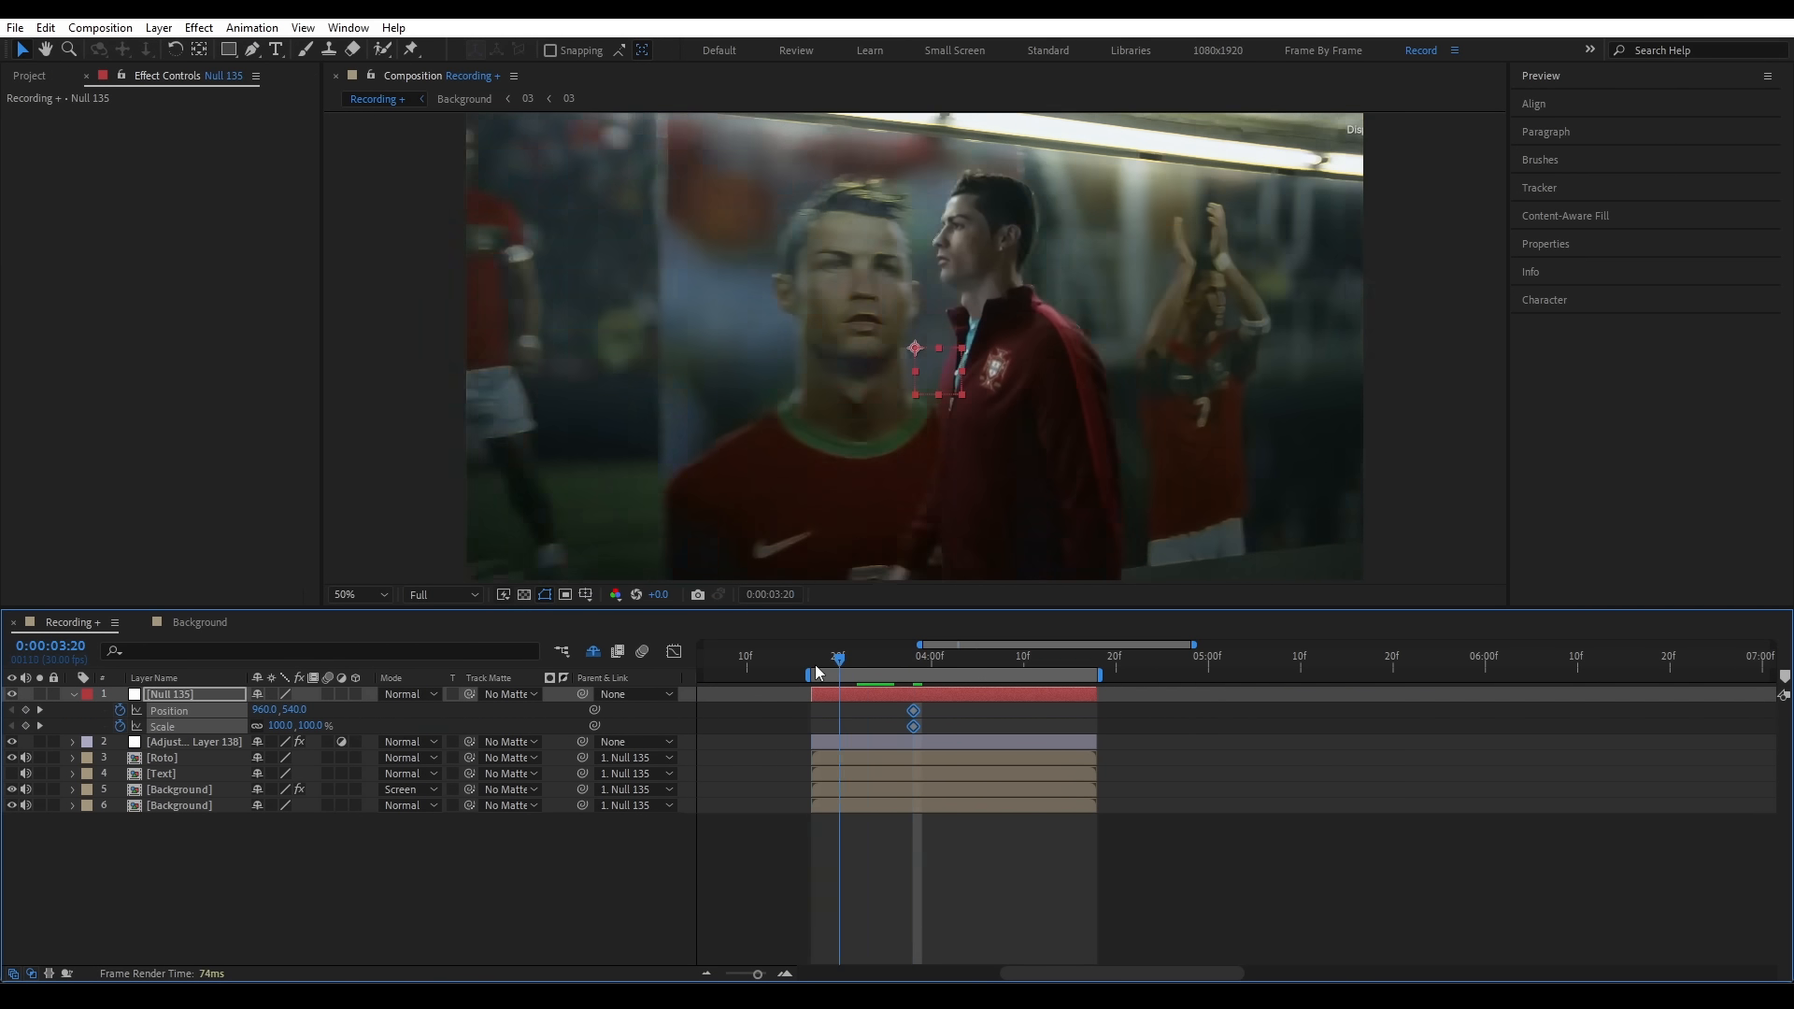
left_click_drag(262, 733, 299, 732)
key("shift+F3")
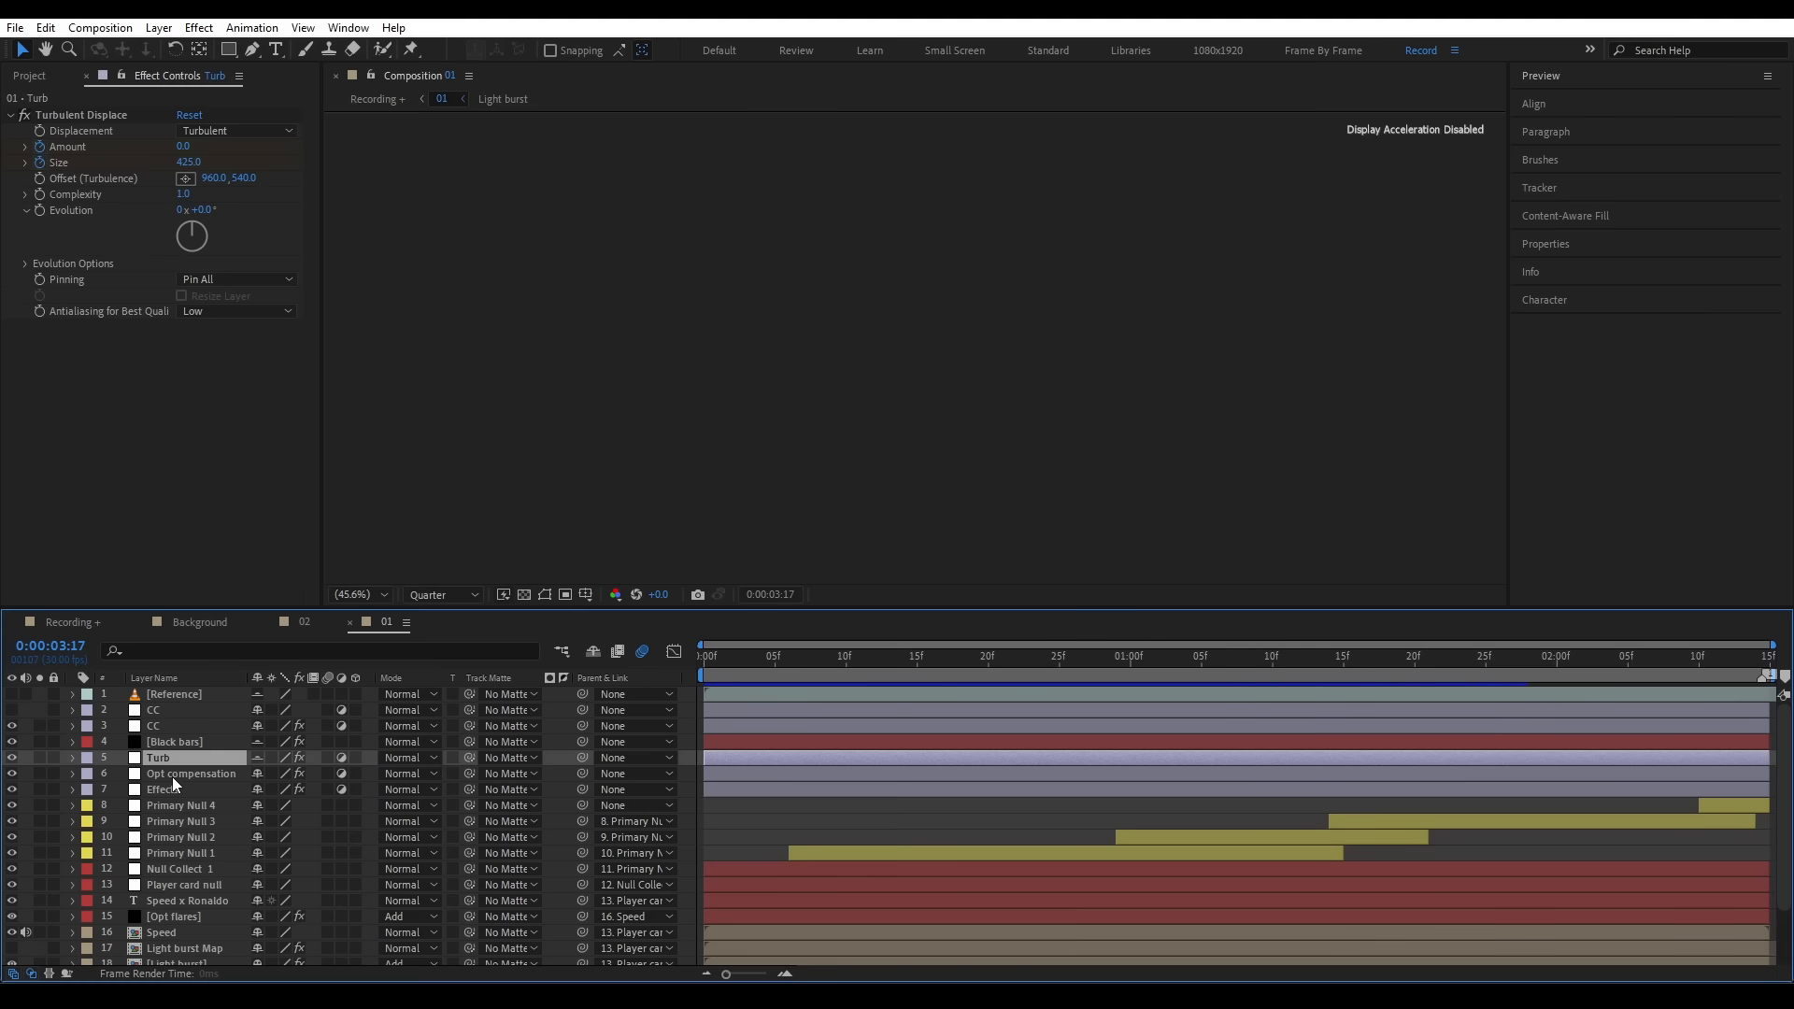
- Copy the Turb, Opt compensation and Effects layers from composition 01 into the Recording composition, and review the clip around 0:00:04:03
left_click(172, 776)
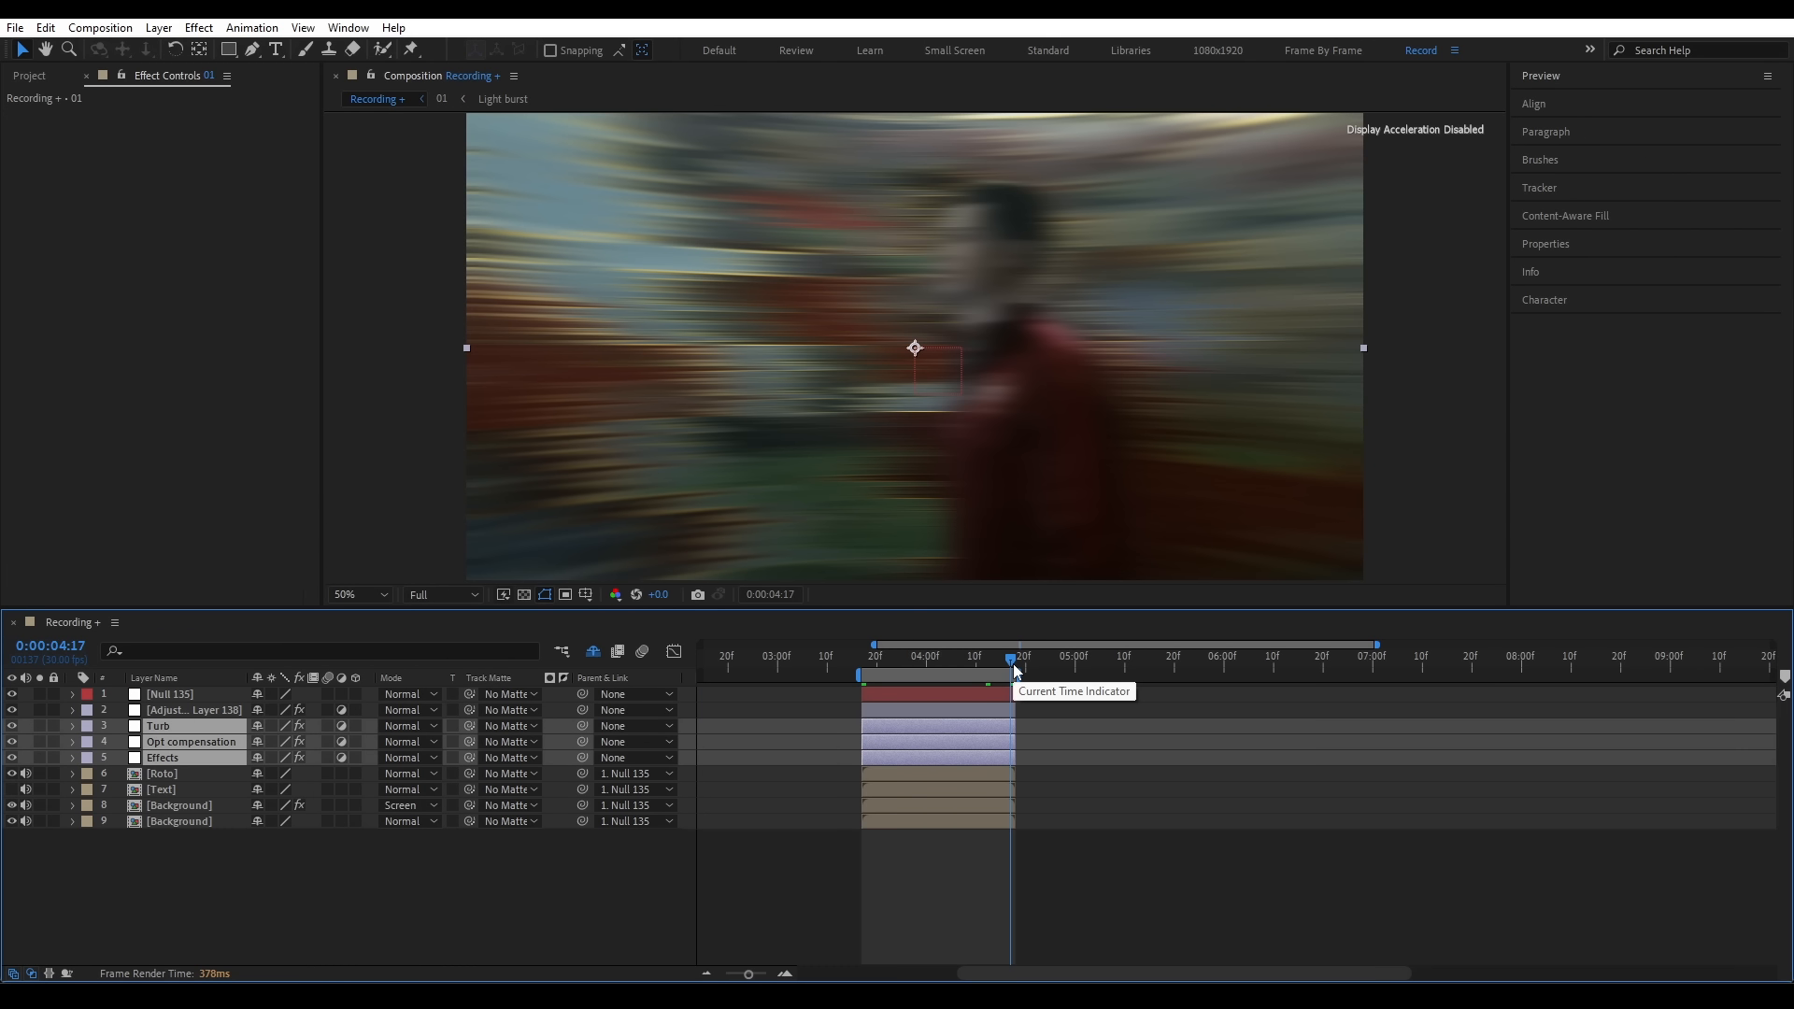
key("u")
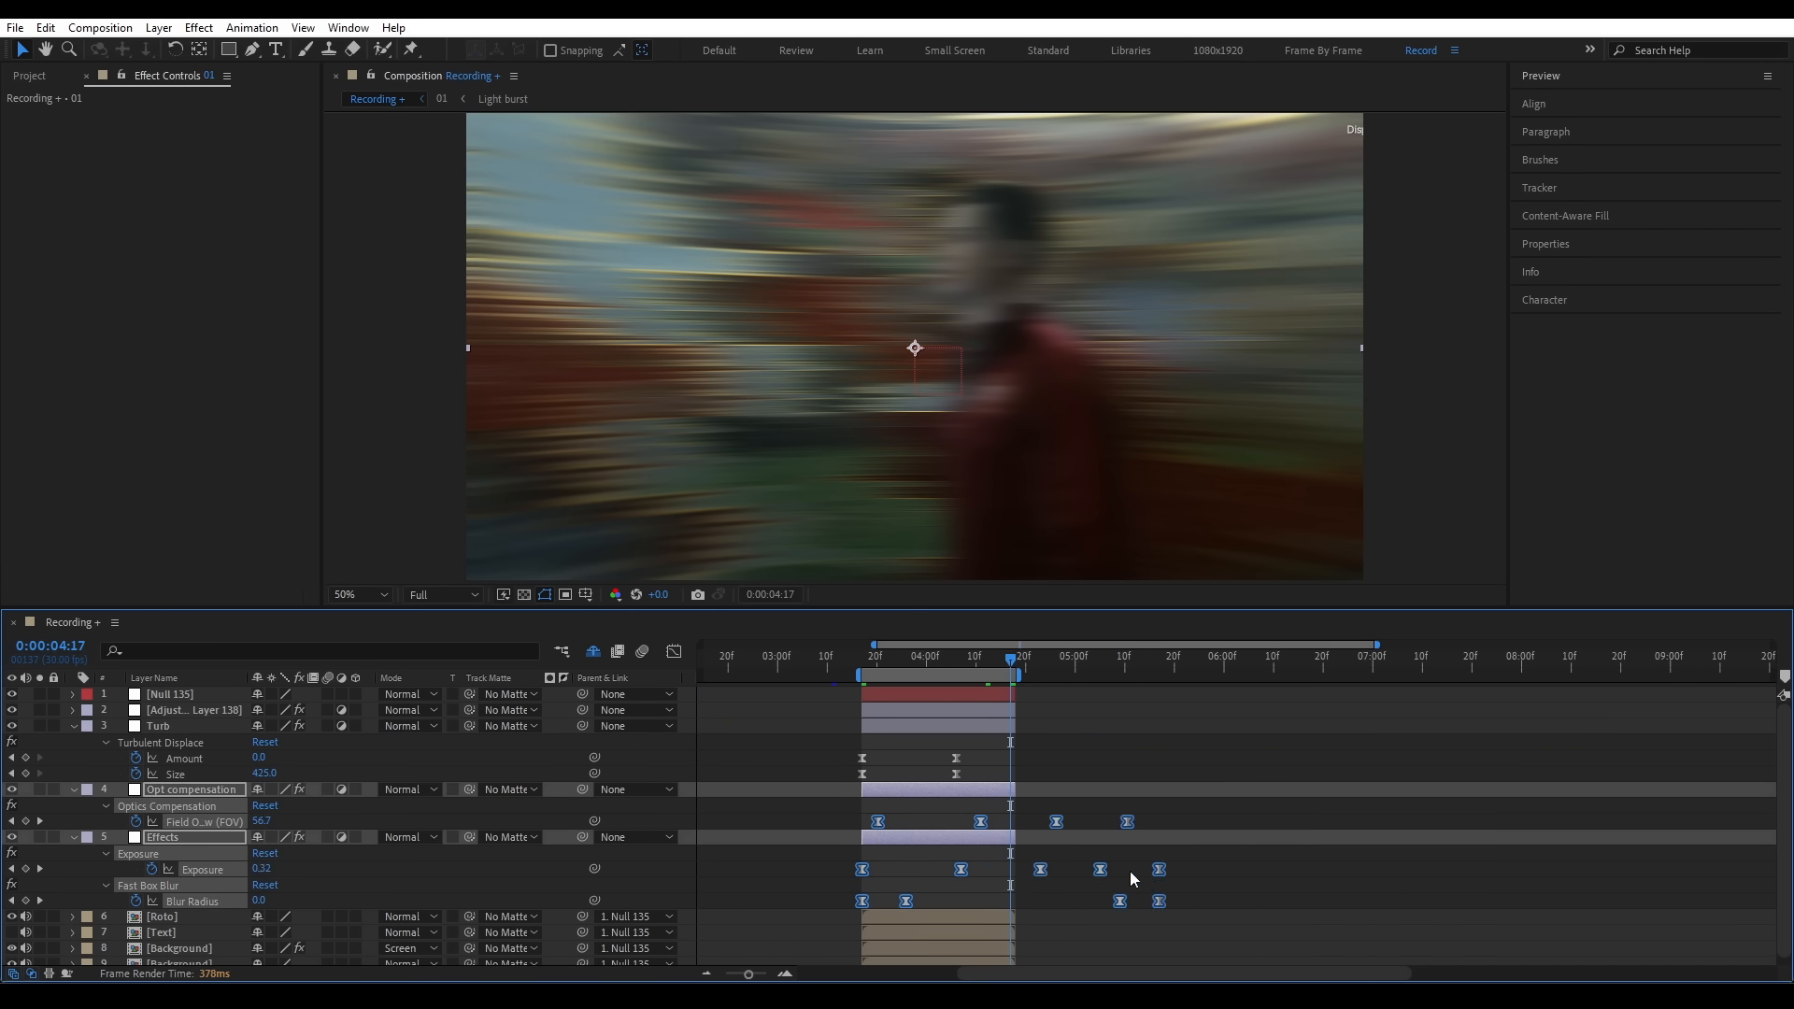
left_click(989, 666)
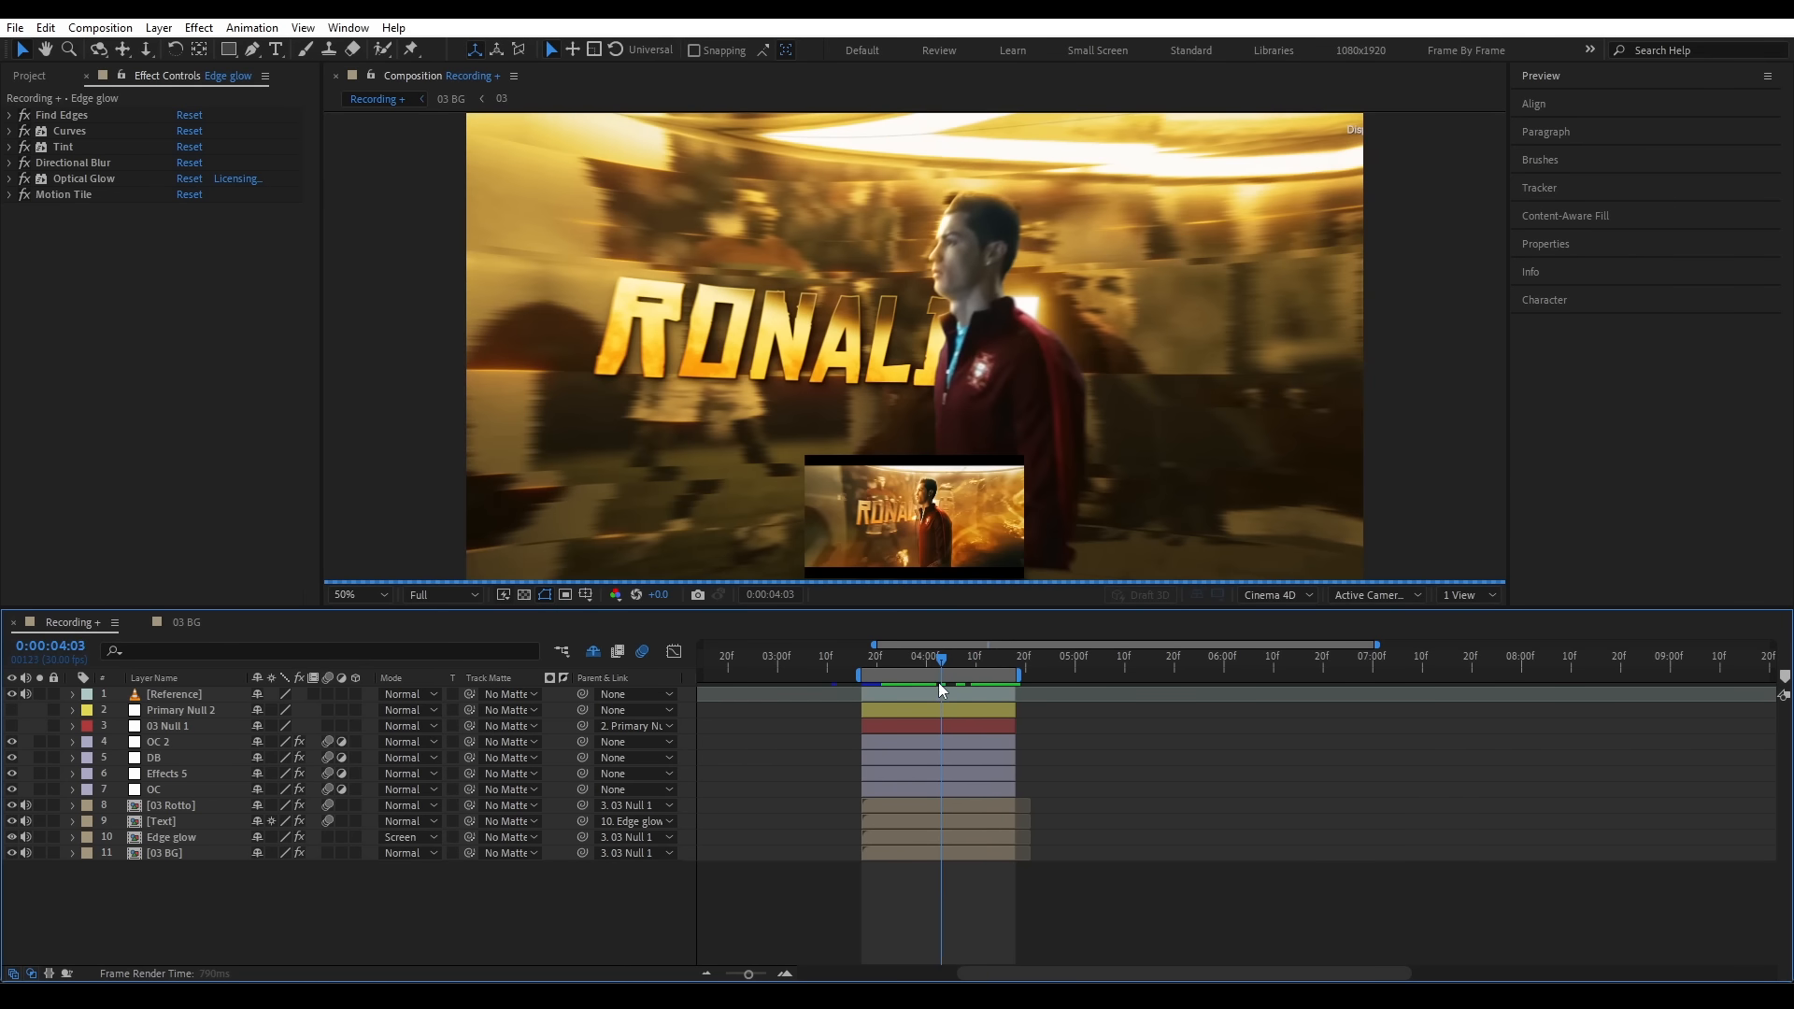
left_click_drag(944, 660, 951, 700)
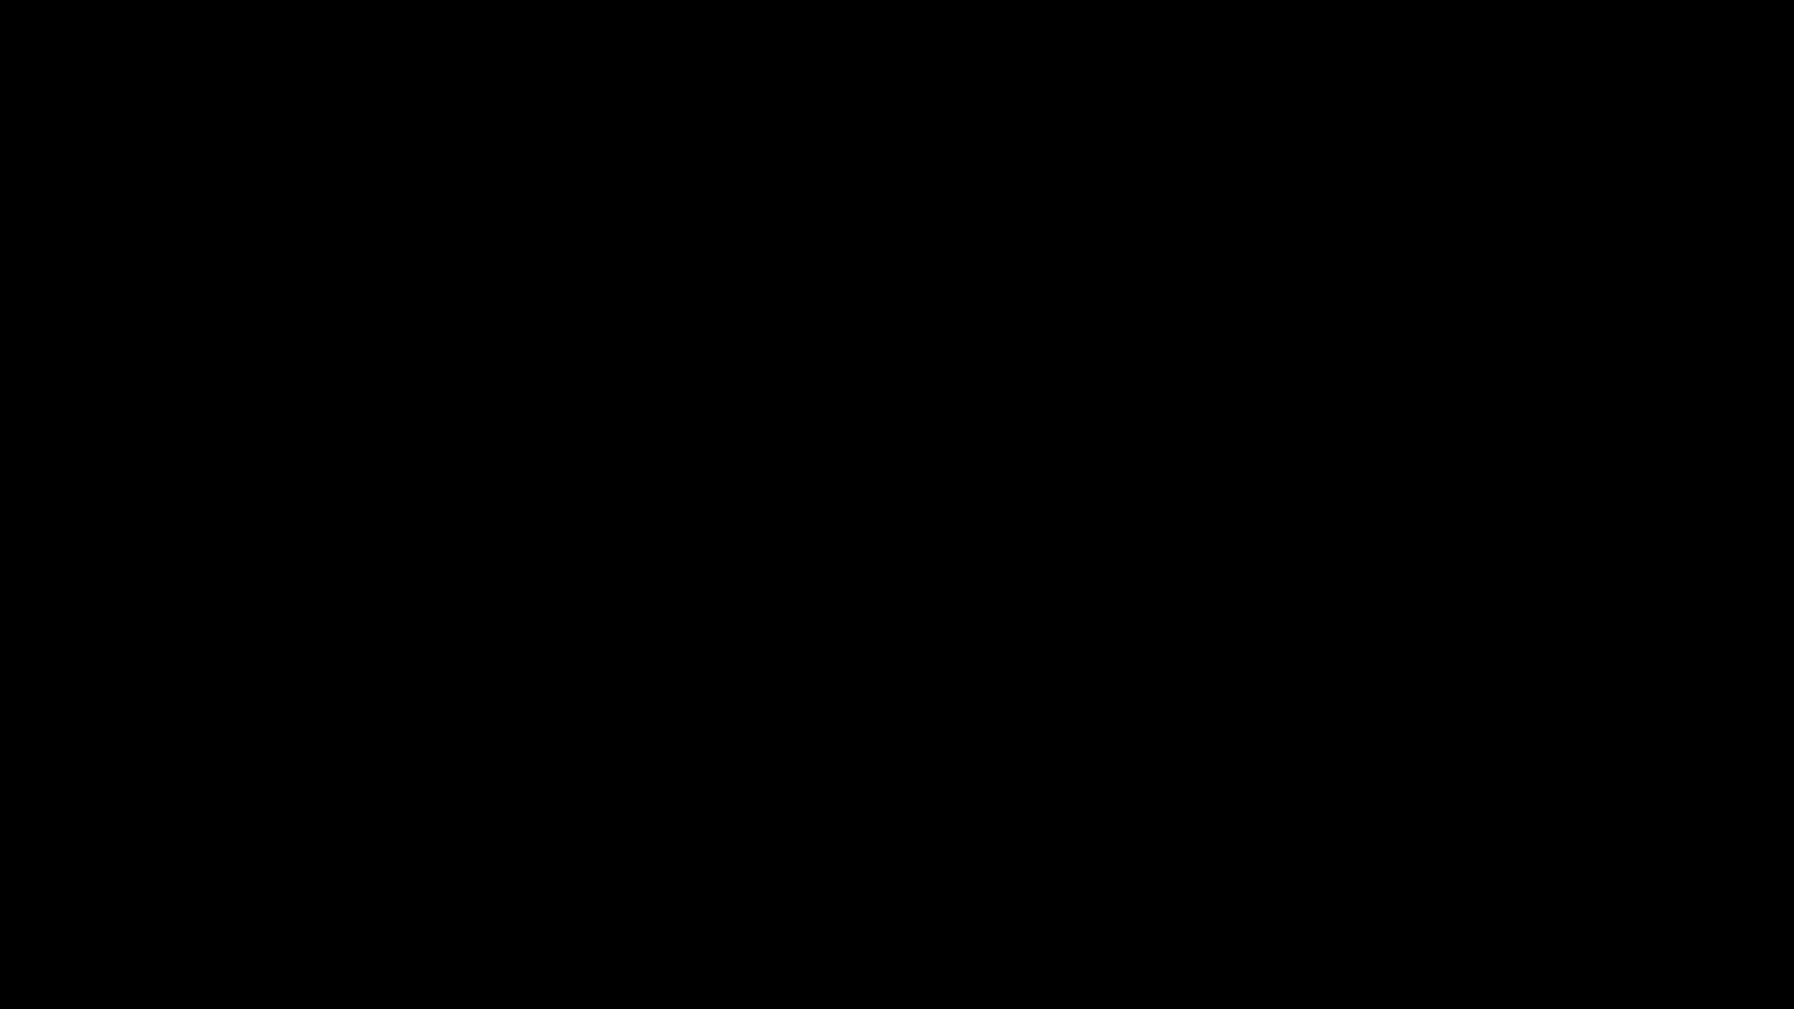